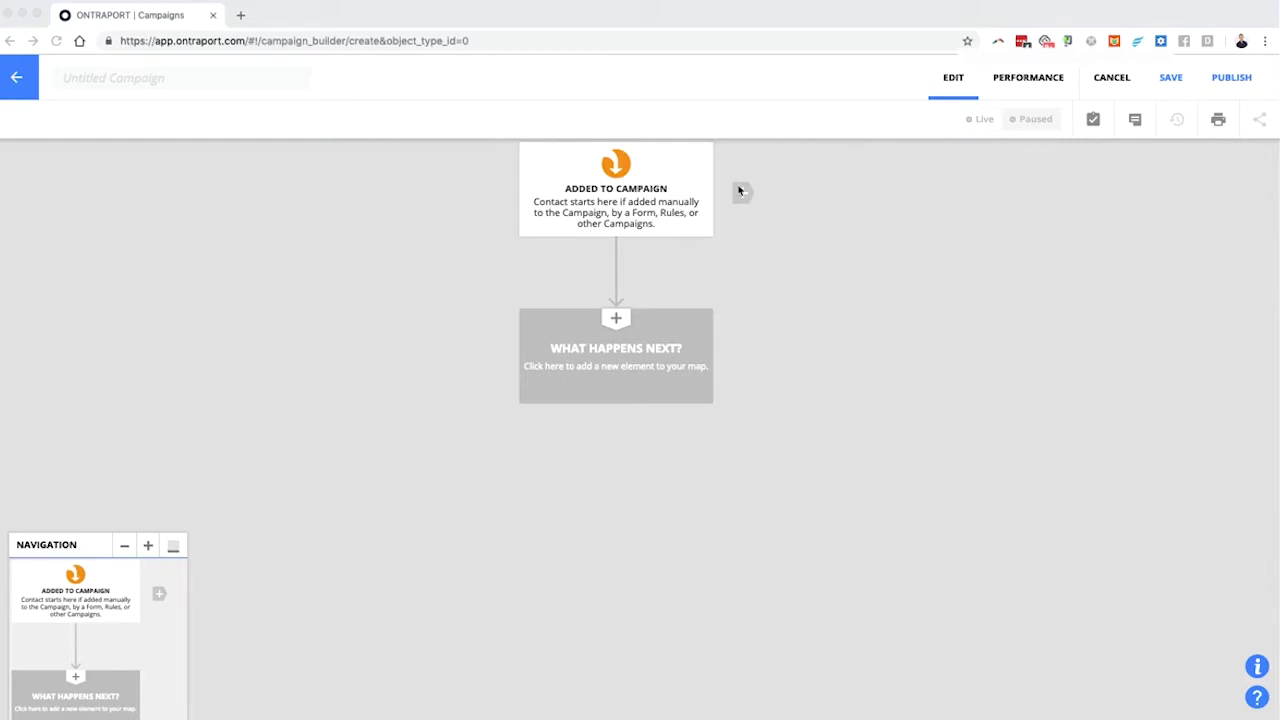
Add two new triggers to the campaign map beside the Added to Campaign element, leaving both unconfigured.
click(773, 226)
click(742, 193)
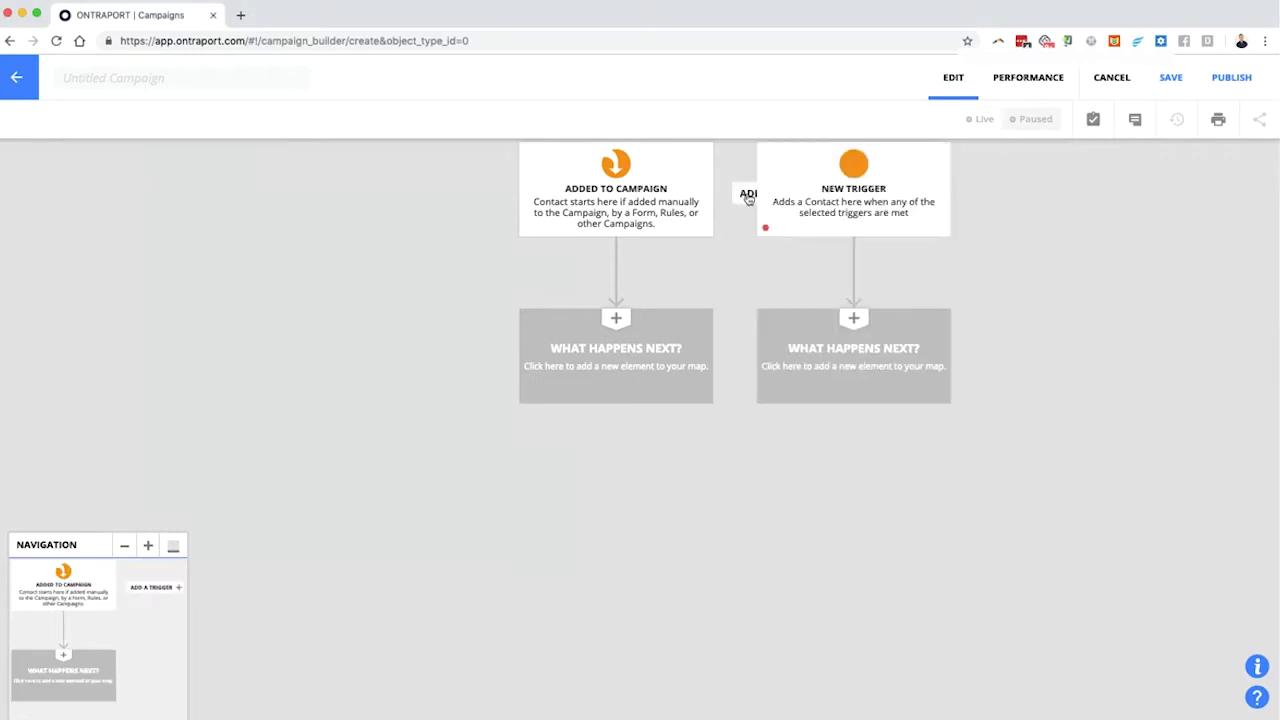
click(1094, 276)
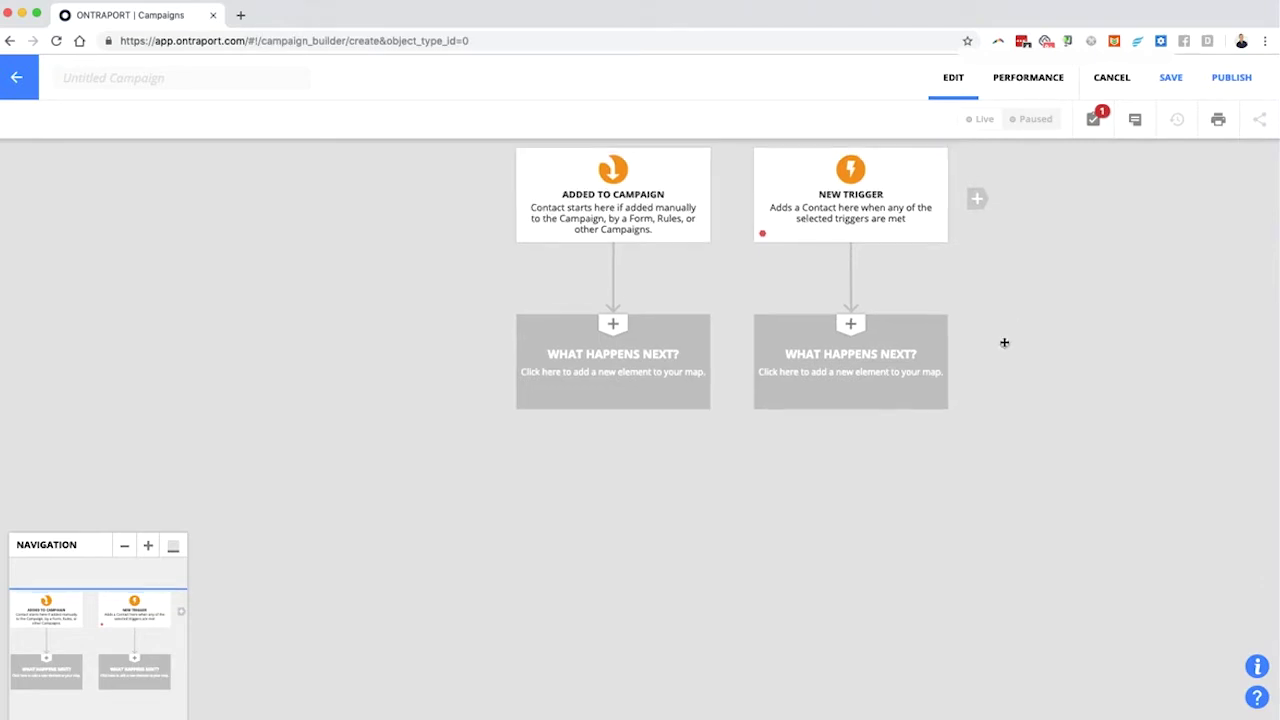
drag(1005, 340, 889, 400)
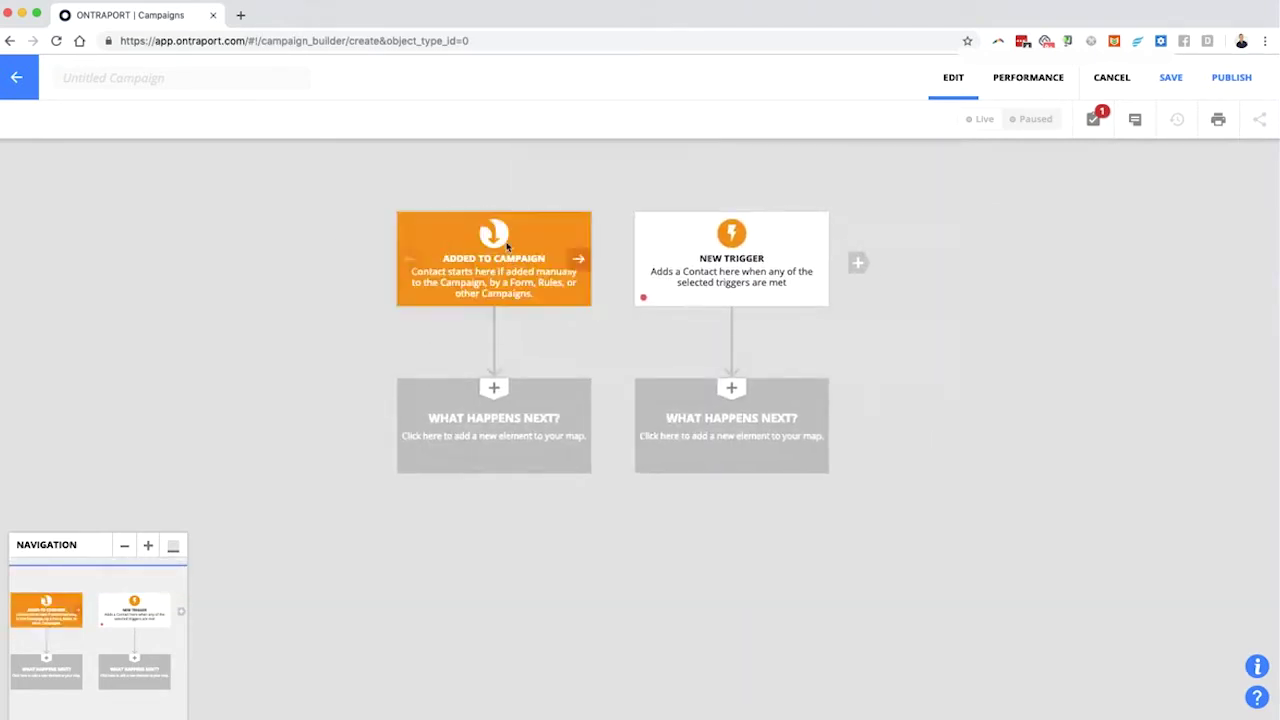
click(866, 264)
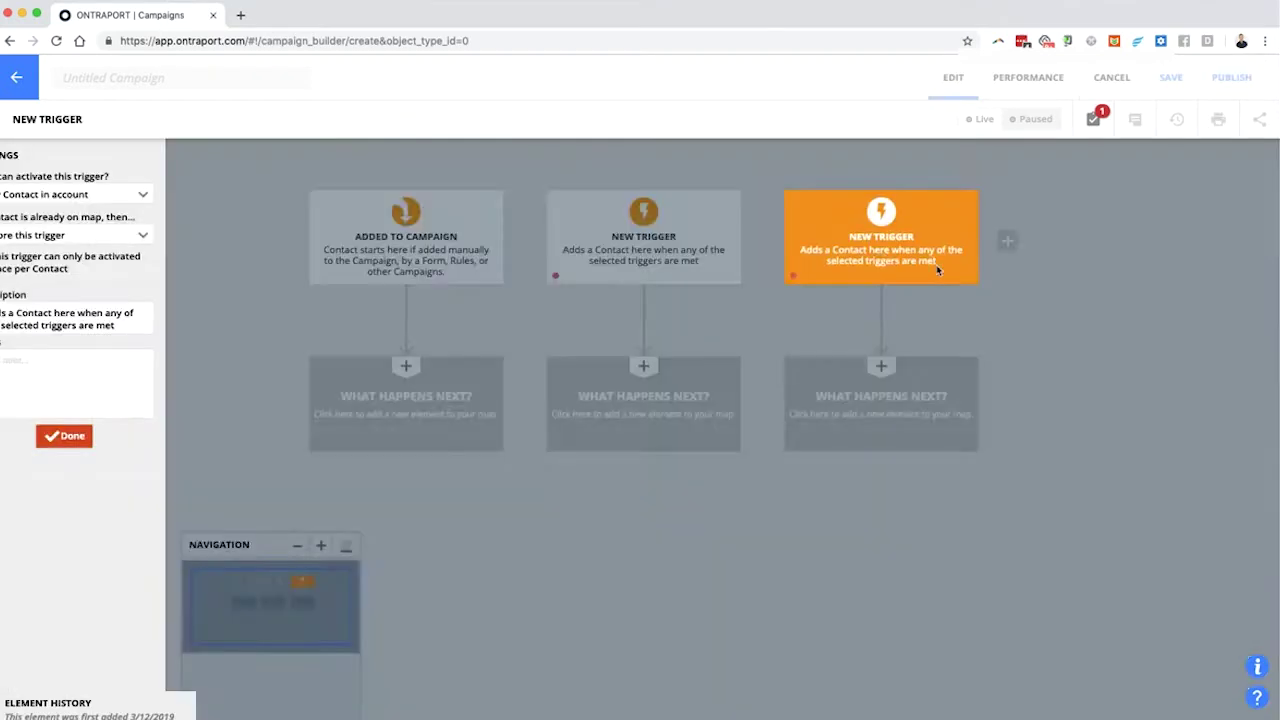
click(963, 200)
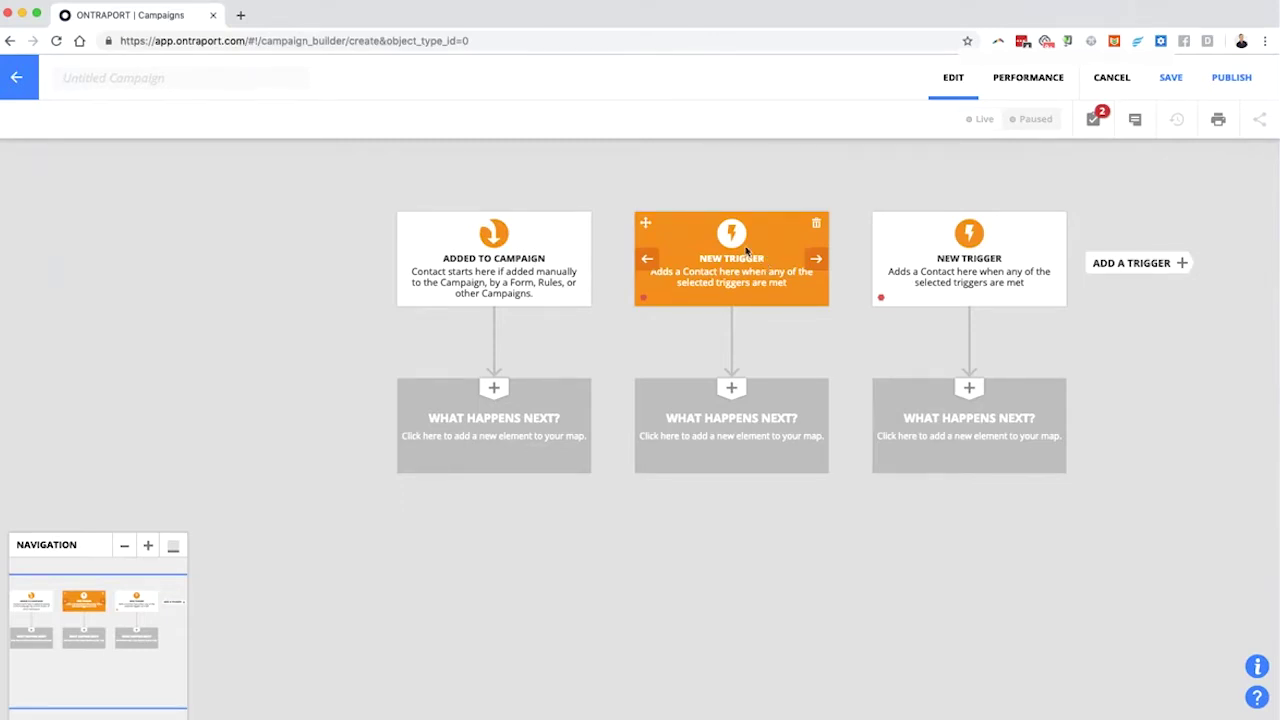
Configure the first new trigger to fire when Contact is created.
click(718, 283)
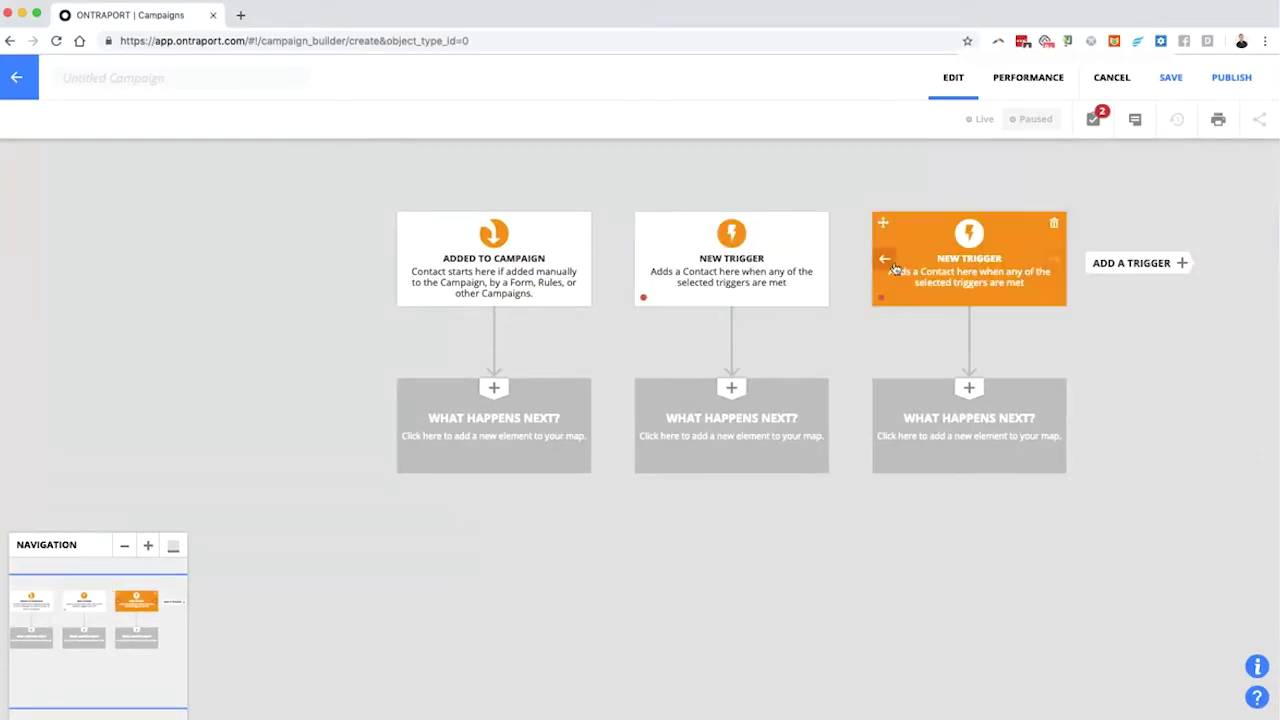
click(720, 275)
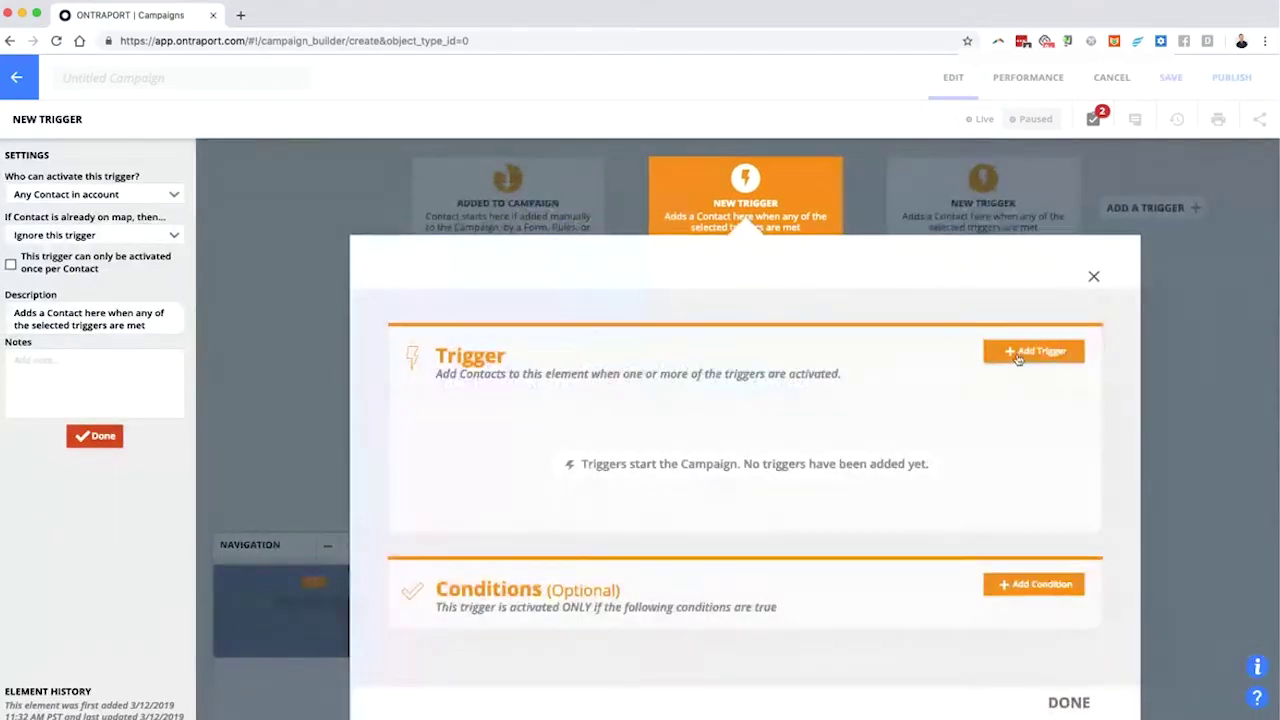
click(1018, 358)
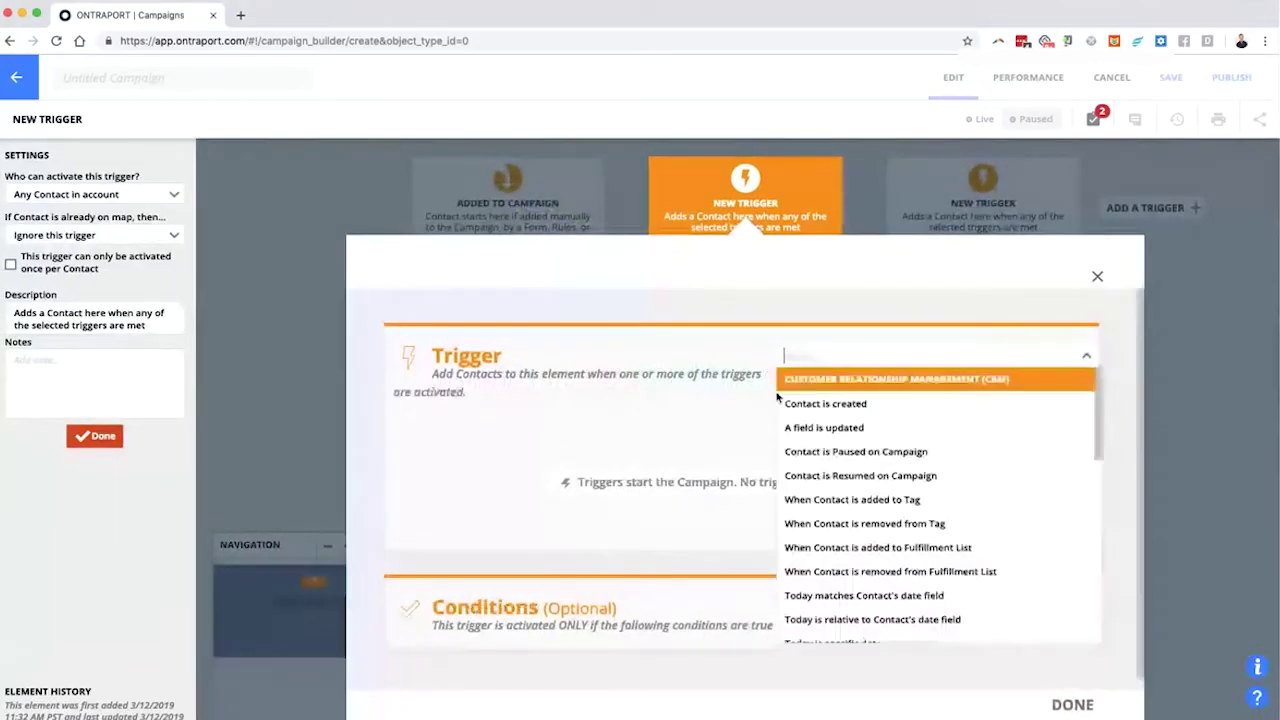
click(880, 408)
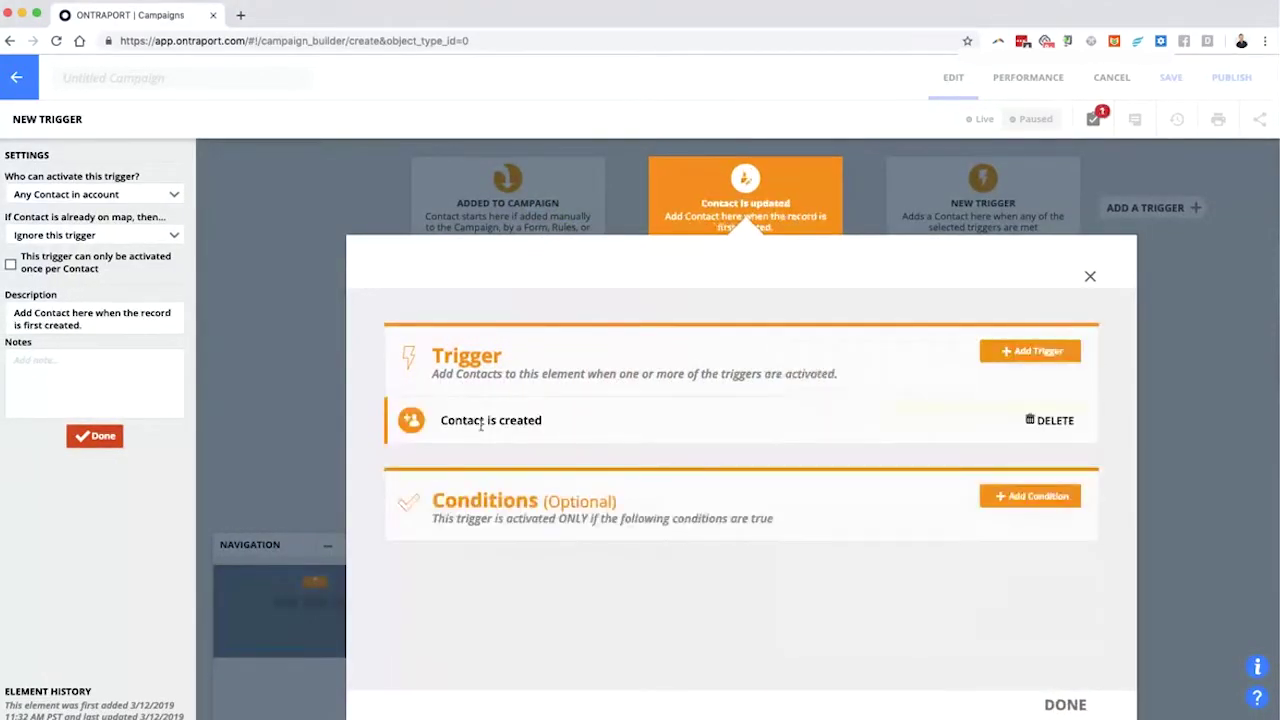
click(1063, 704)
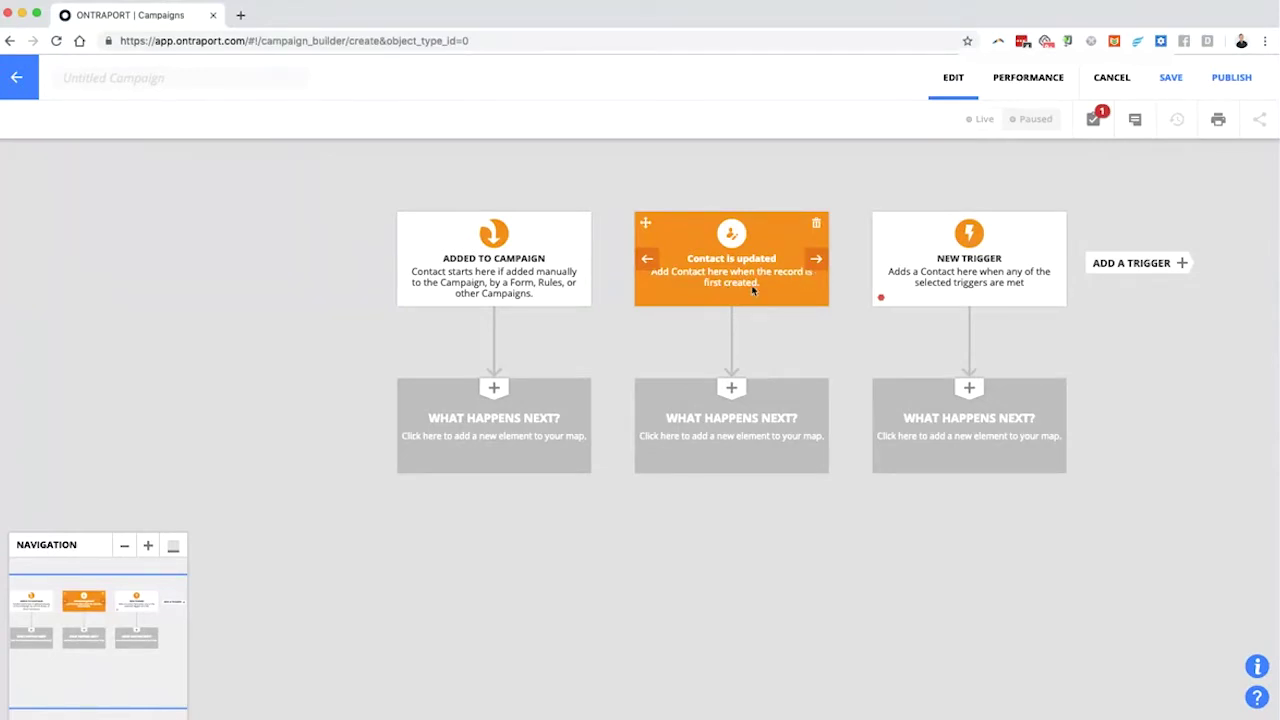
Configure the other new trigger to fire when a contact submits the Polar Bear Party form.
click(998, 290)
click(1020, 351)
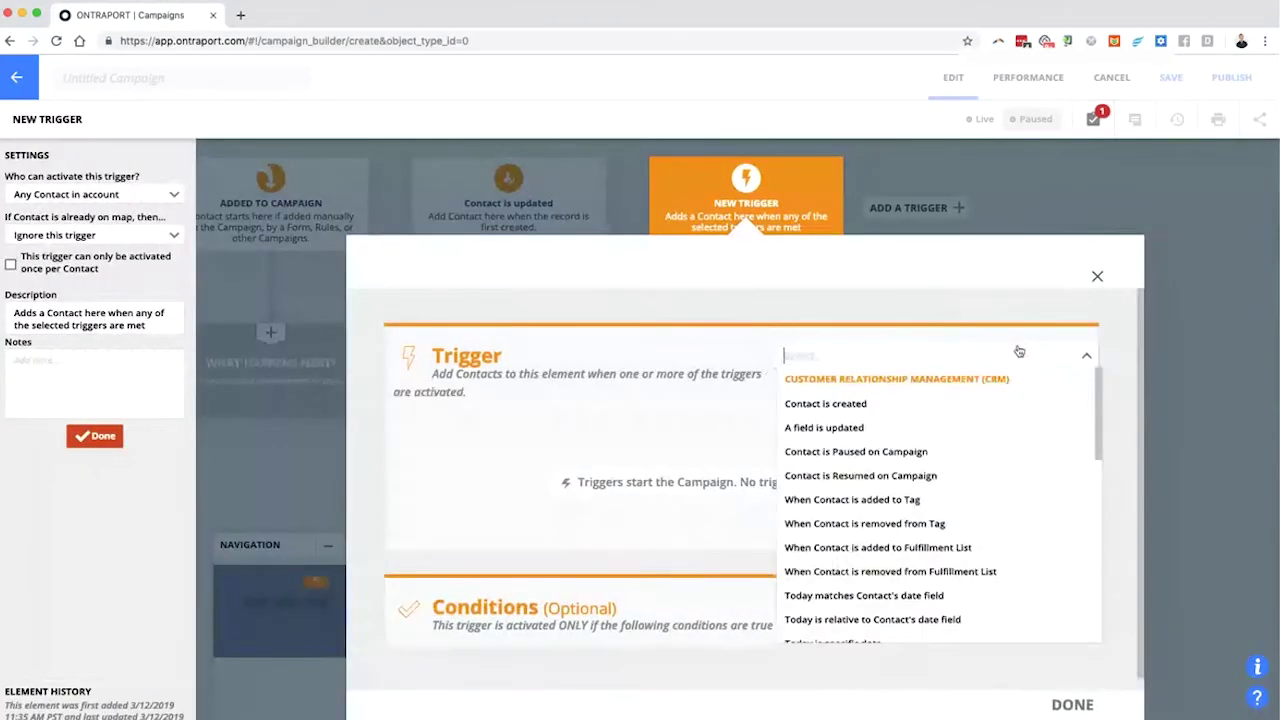
text(form)
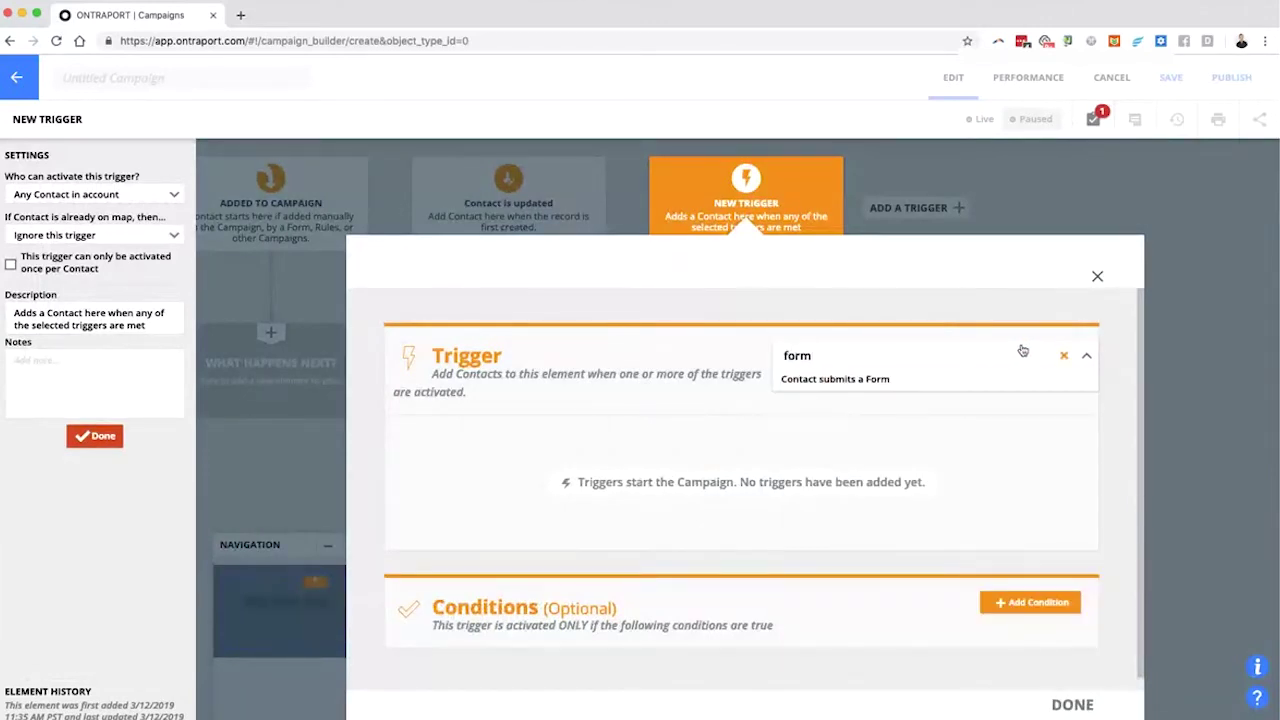
click(900, 380)
click(592, 425)
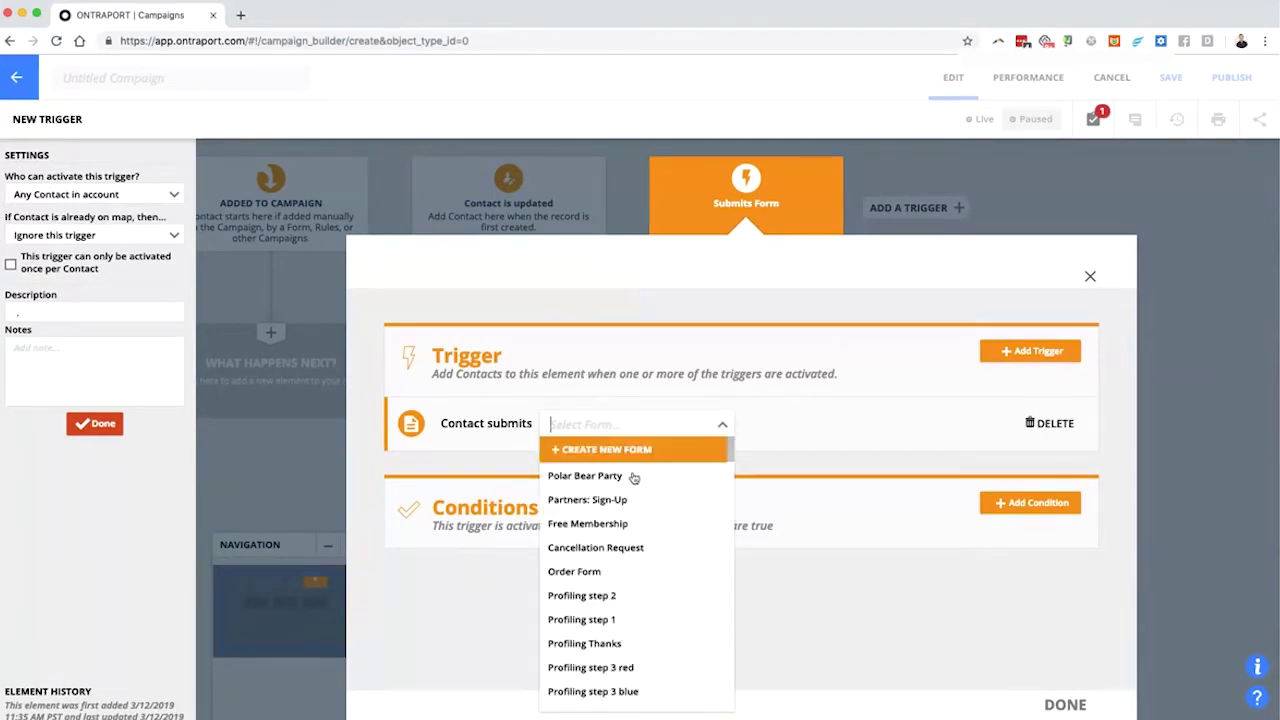
click(633, 476)
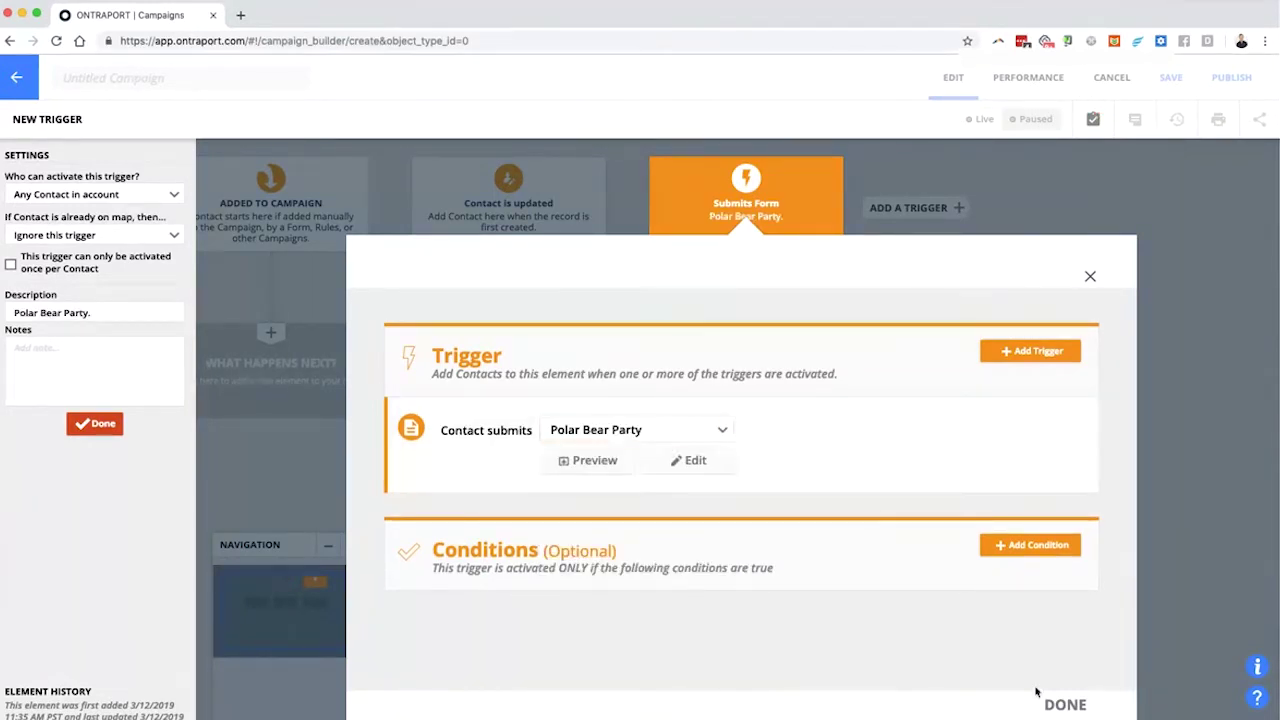
click(1063, 703)
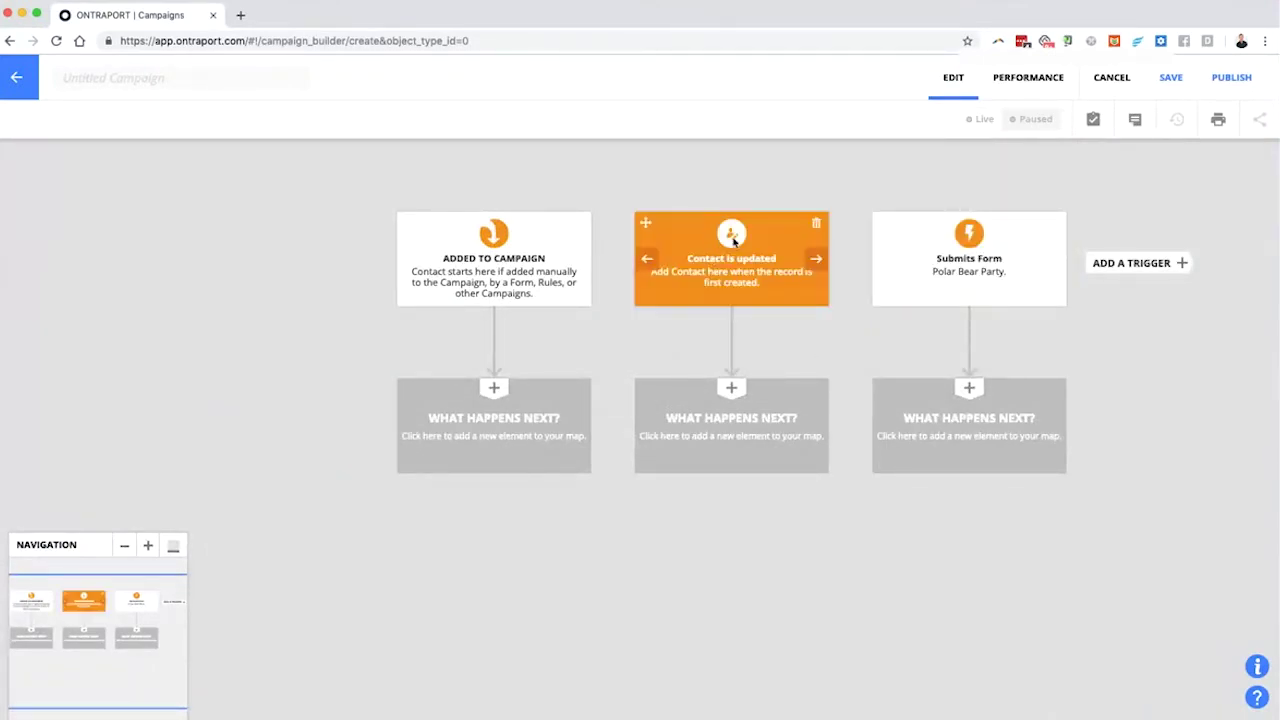
Reopen the contact-created trigger for editing and review its settings.
click(739, 260)
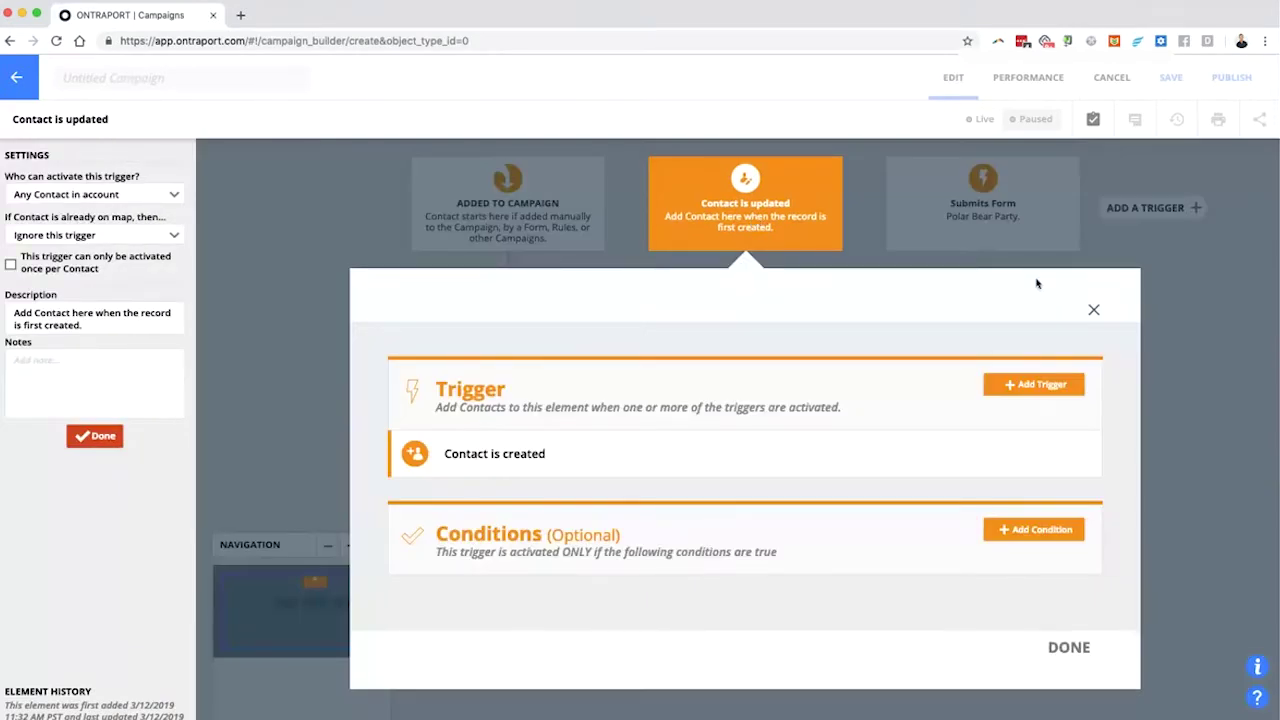
click(1093, 310)
click(766, 276)
mouse_move(182, 152)
mouse_down()
mouse_move(28, 136)
mouse_move(2, 168)
mouse_move(199, 463)
mouse_move(252, 216)
mouse_move(150, 146)
mouse_up()
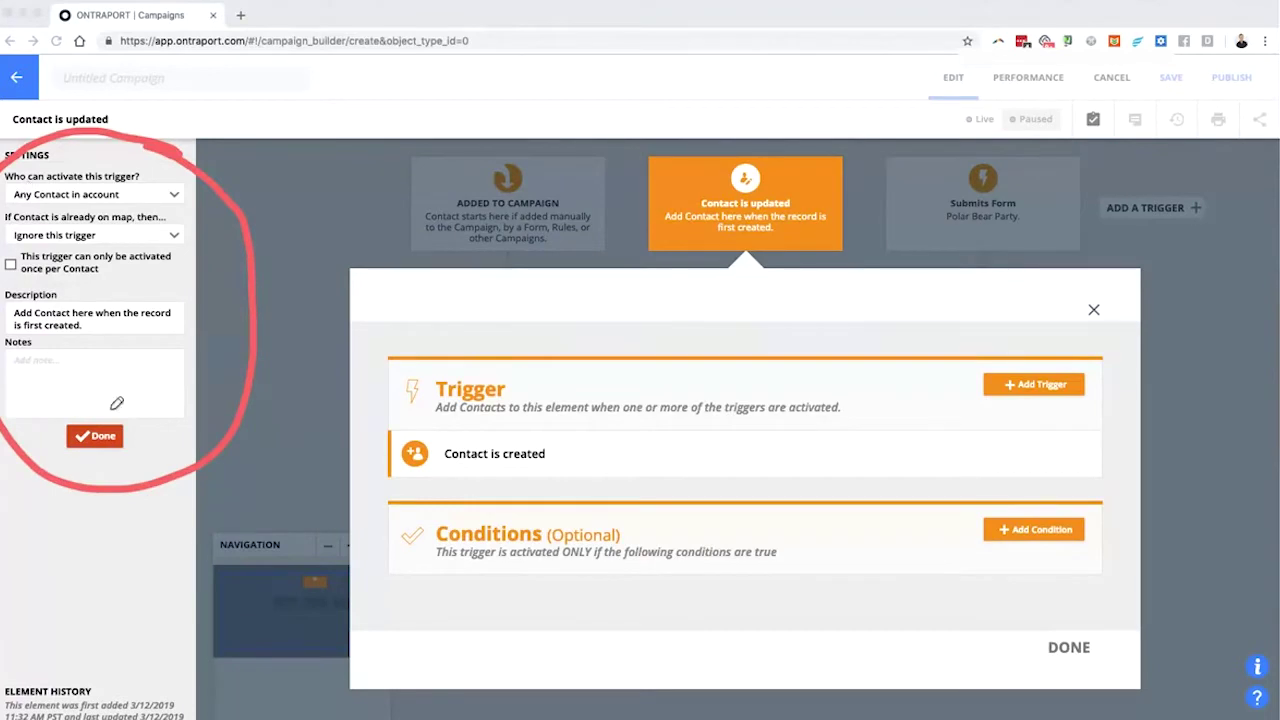
key(Escape)
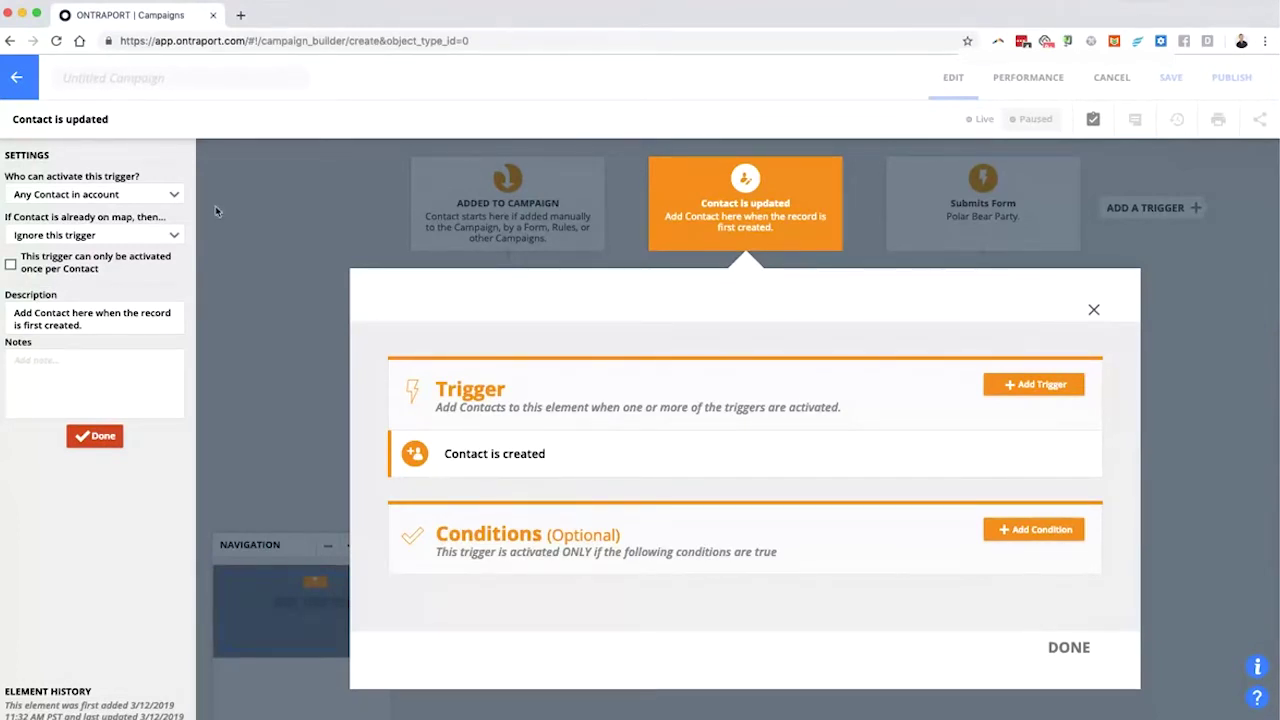
Try Any Contact on this map as who can activate the trigger, and restore Any Contact in account.
mouse_move(155, 204)
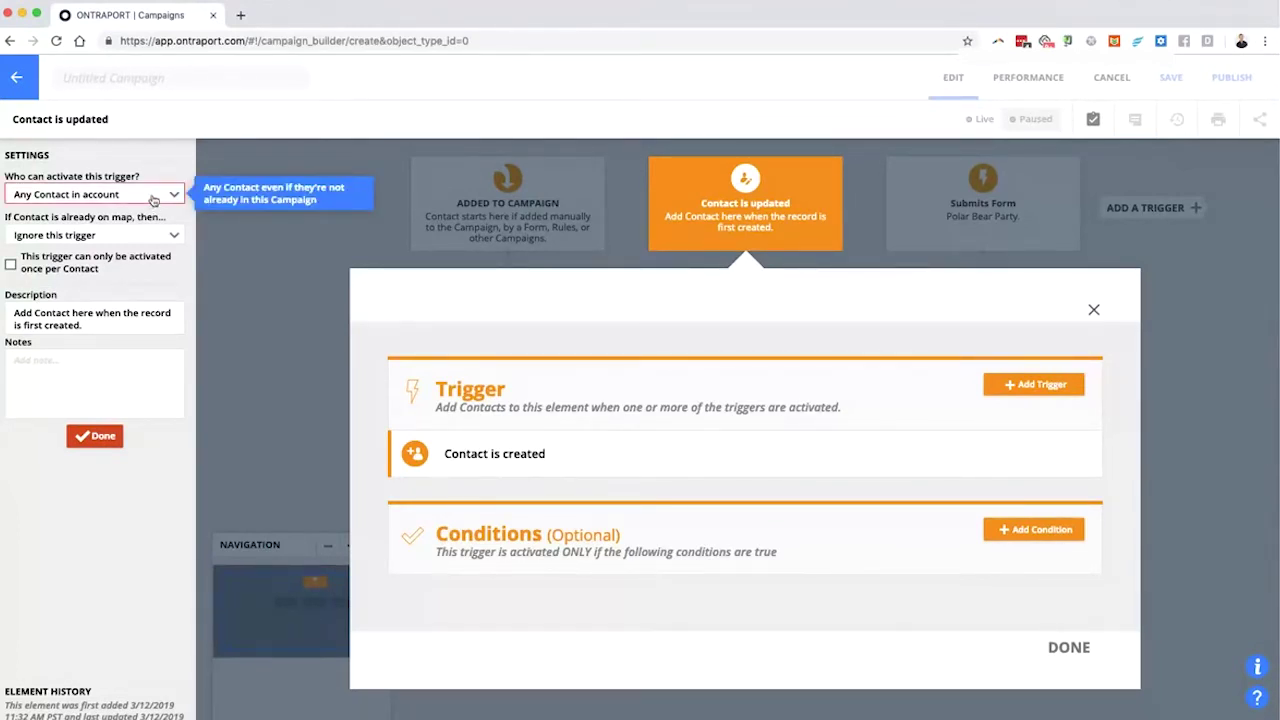
click(153, 200)
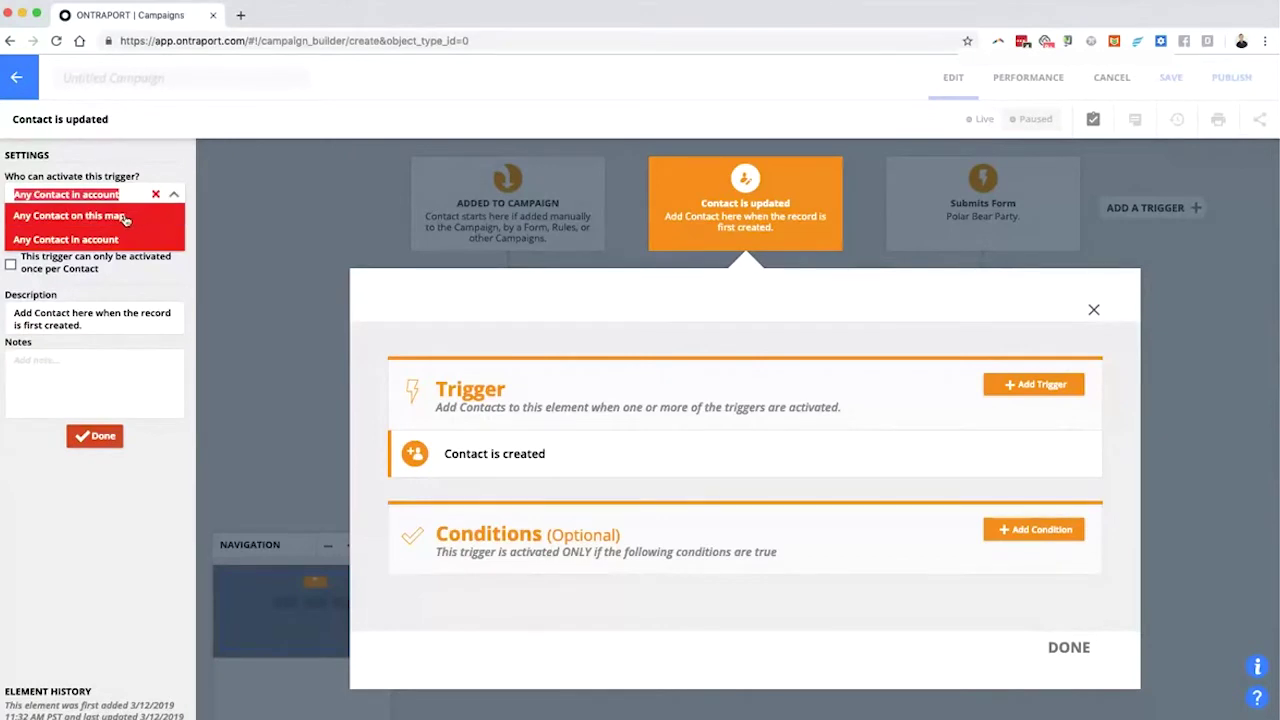
click(125, 218)
mouse_move(25, 206)
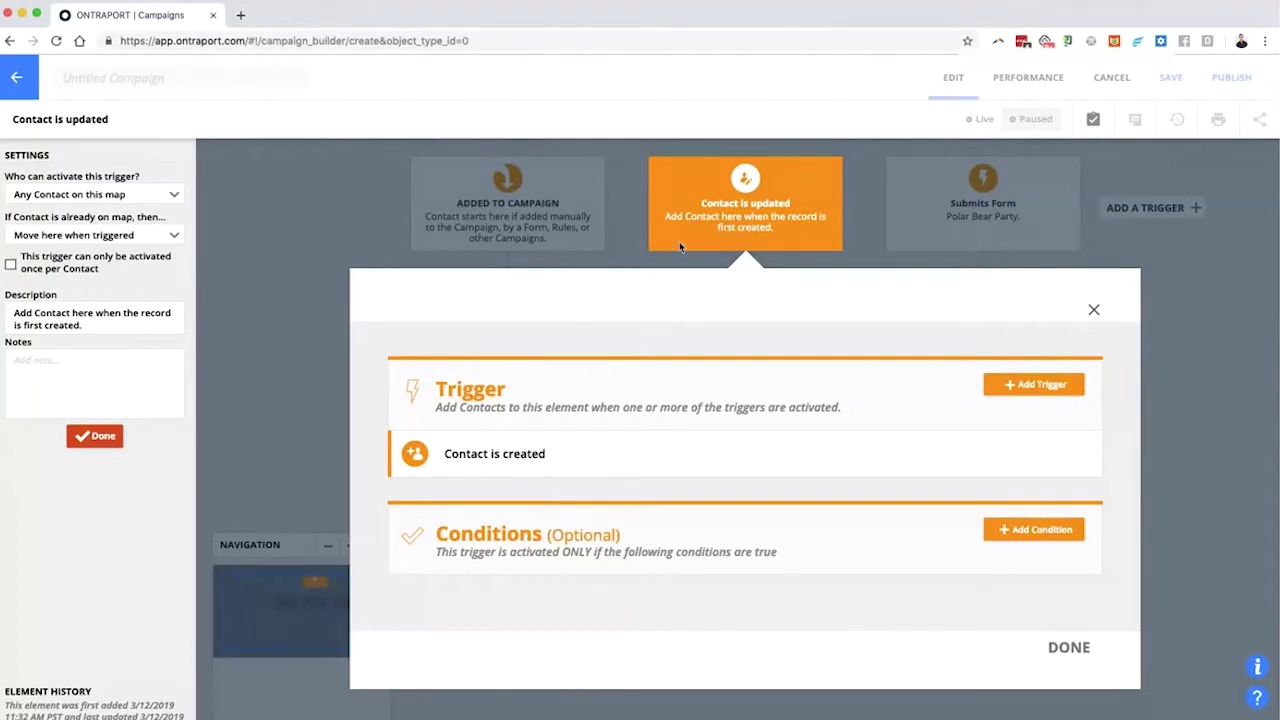
click(49, 196)
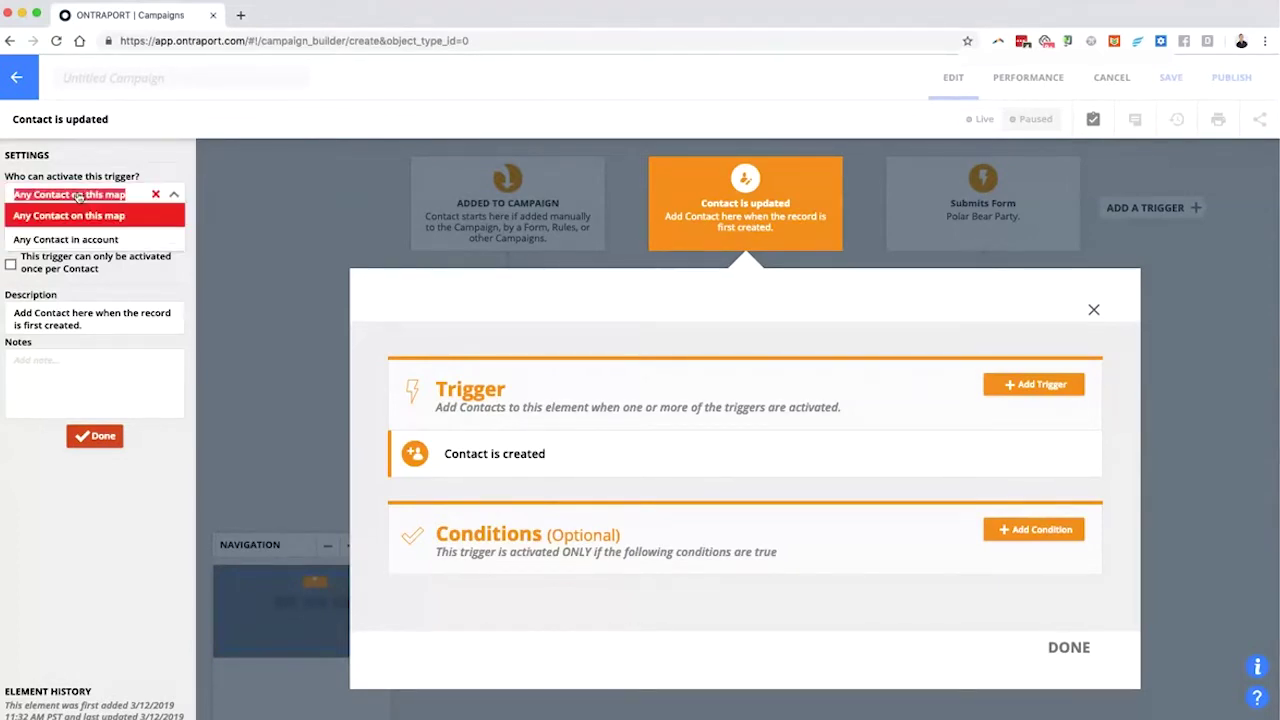
click(78, 236)
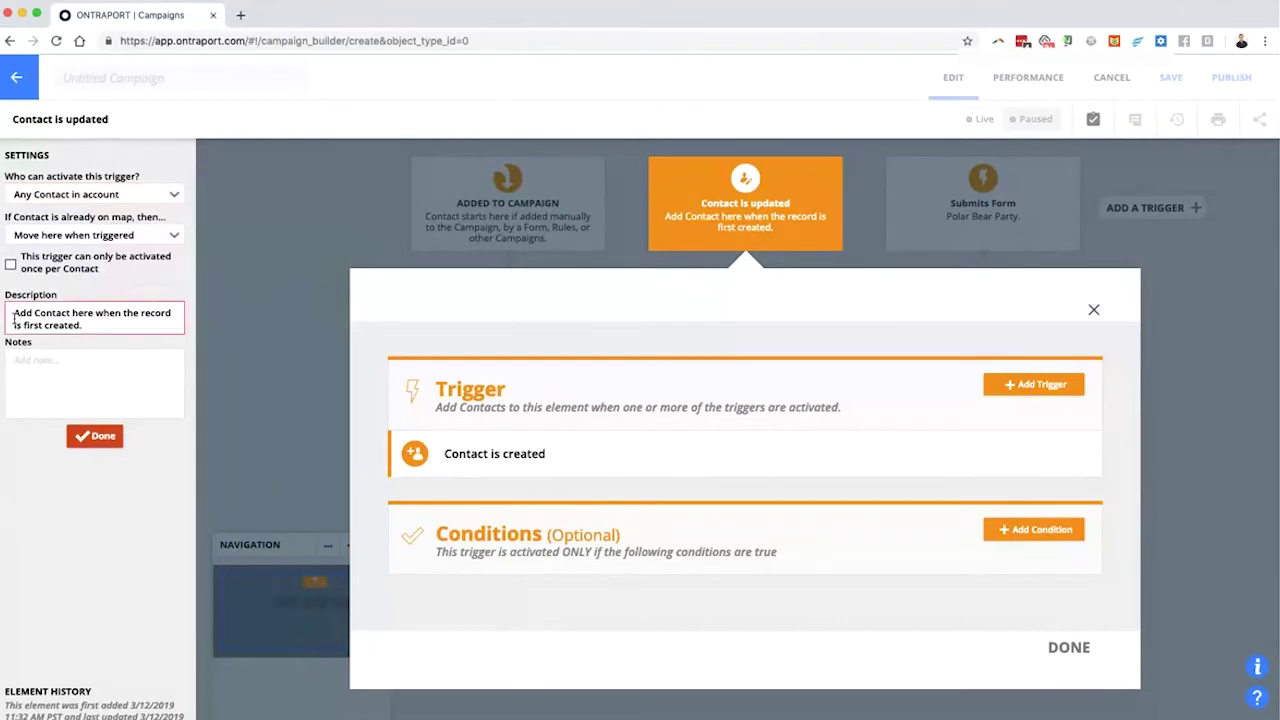
mouse_move(200, 214)
mouse_down()
mouse_move(178, 196)
mouse_move(8, 200)
mouse_move(168, 200)
mouse_up()
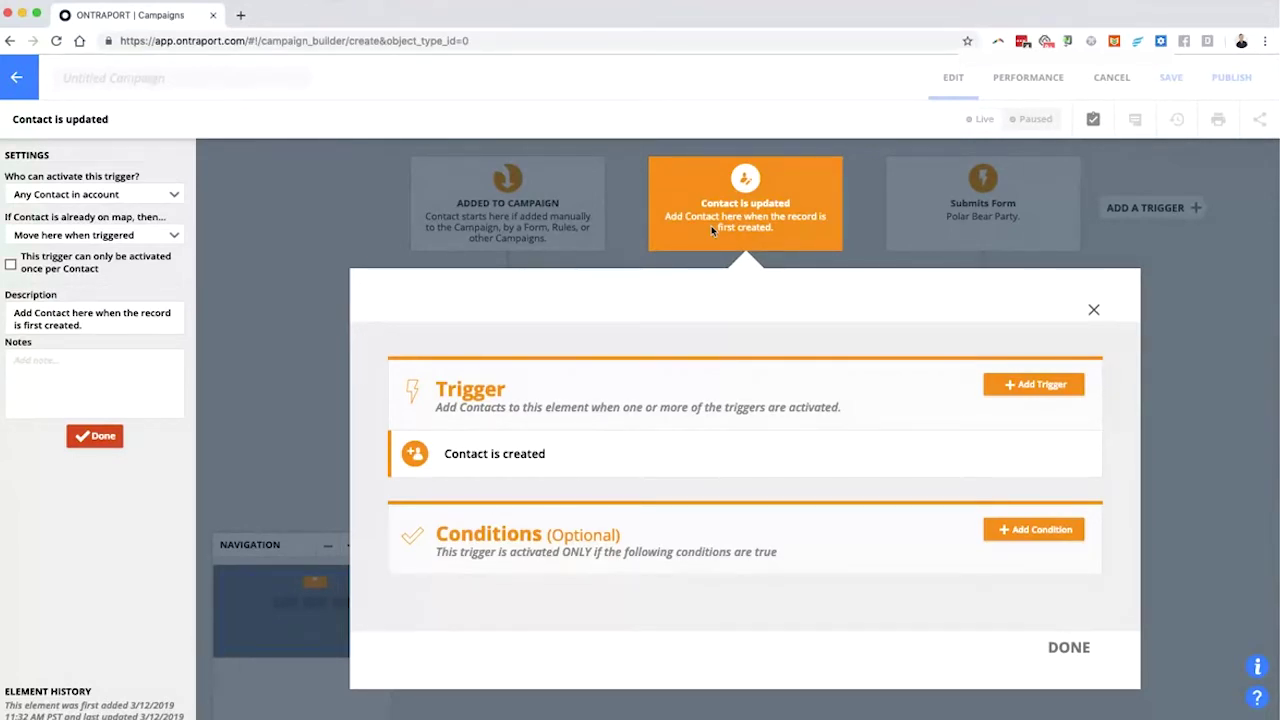
Try Ignore this trigger for contacts already on the map, and settle on Add here again when triggered.
mouse_move(124, 248)
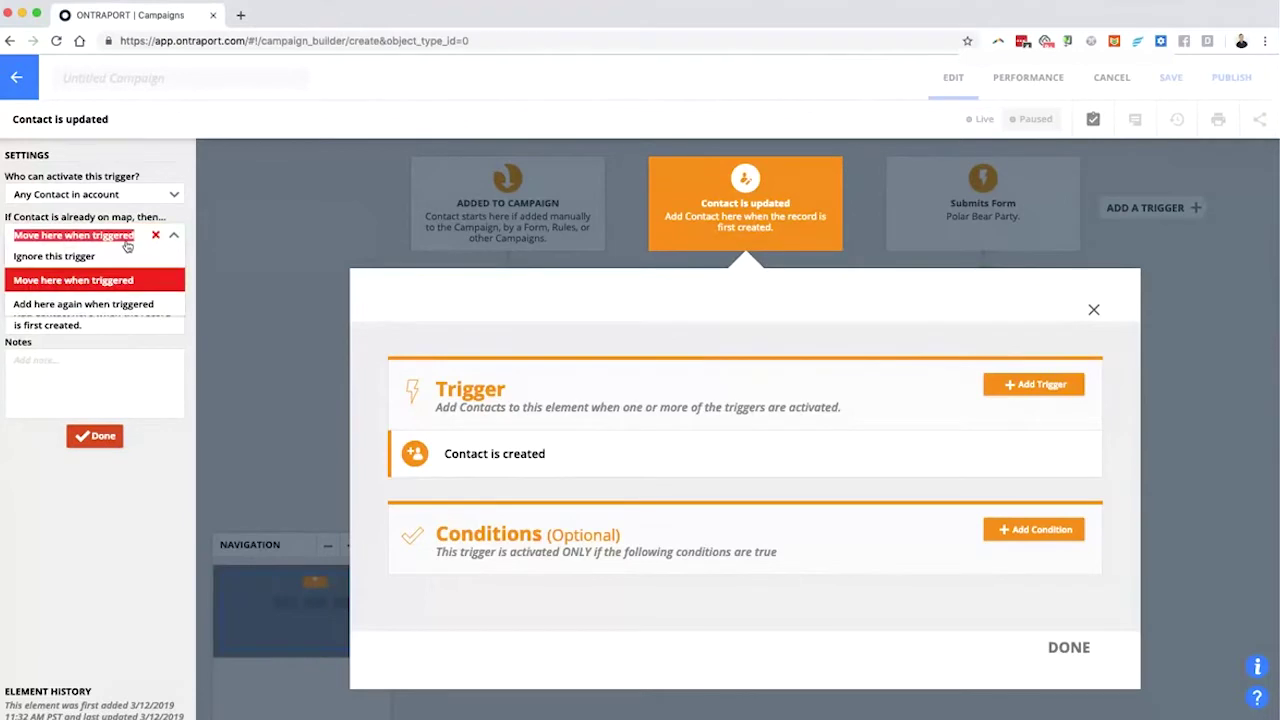
click(108, 258)
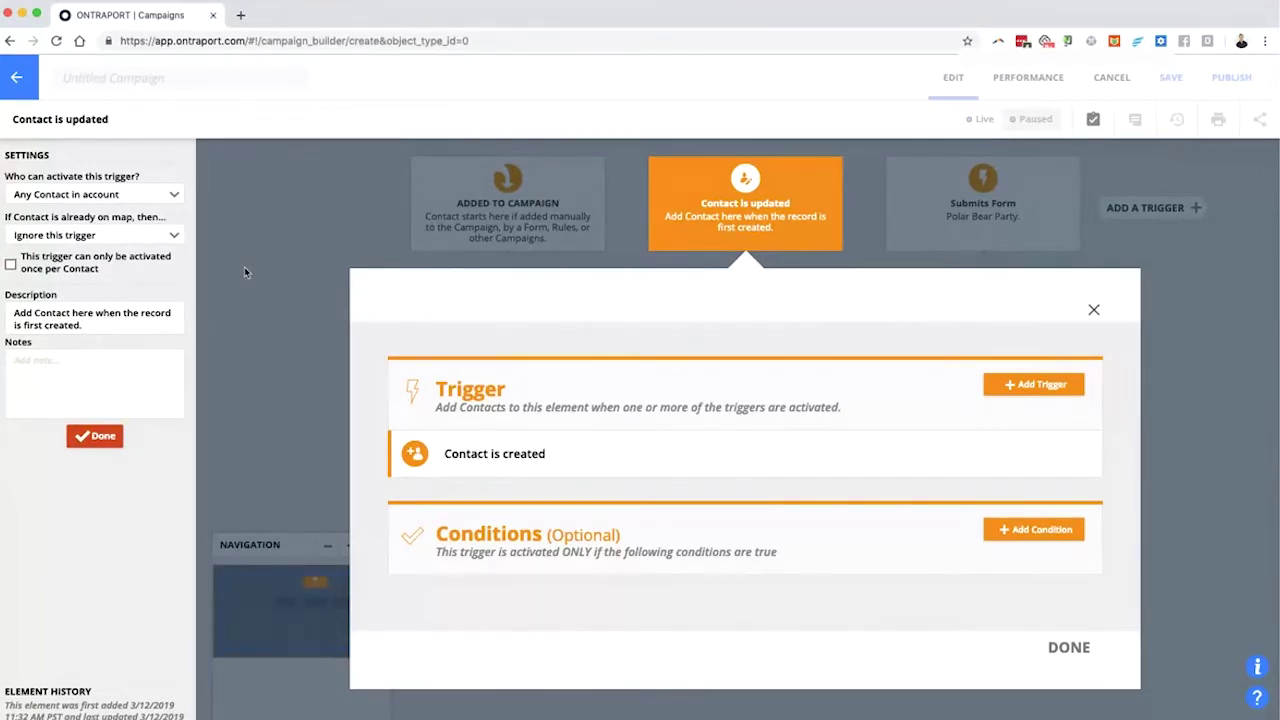
click(105, 235)
click(121, 304)
mouse_move(45, 243)
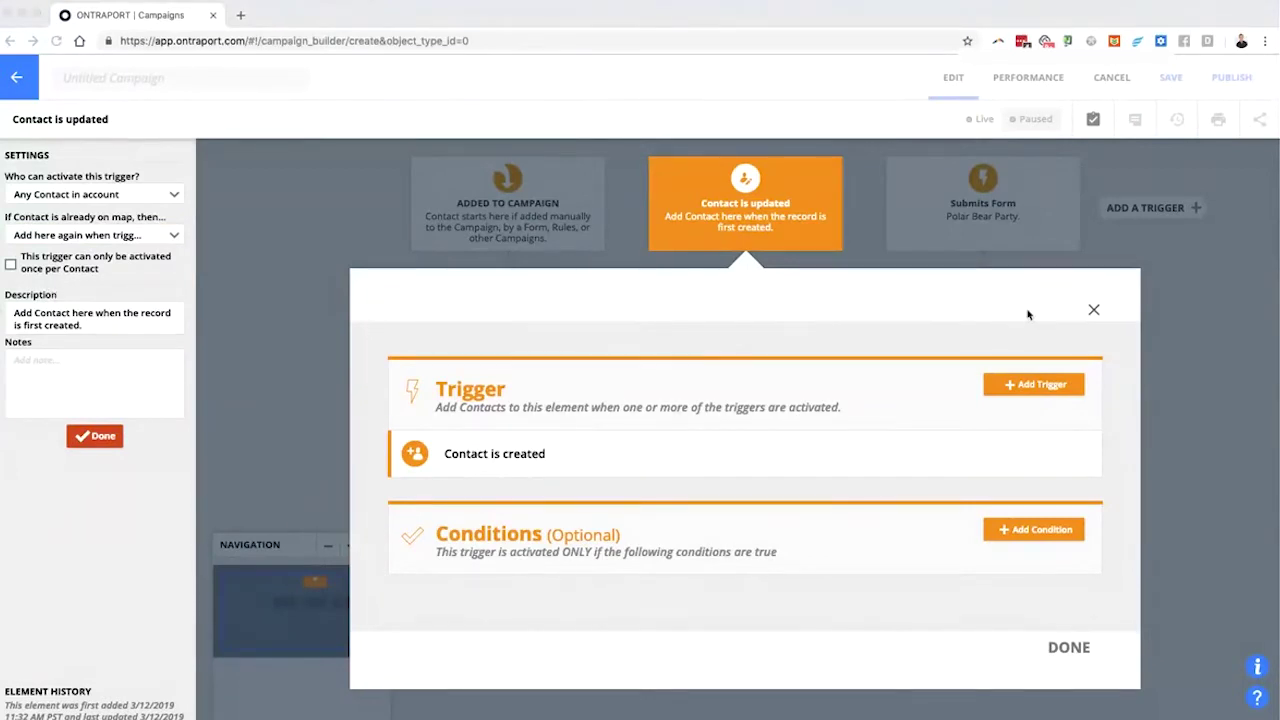
mouse_move(135, 232)
mouse_down()
mouse_move(5, 238)
mouse_move(145, 232)
mouse_up()
Add a field-value condition to the contact-created trigger requiring that Email contains gmail.com.
click(1022, 537)
click(1022, 537)
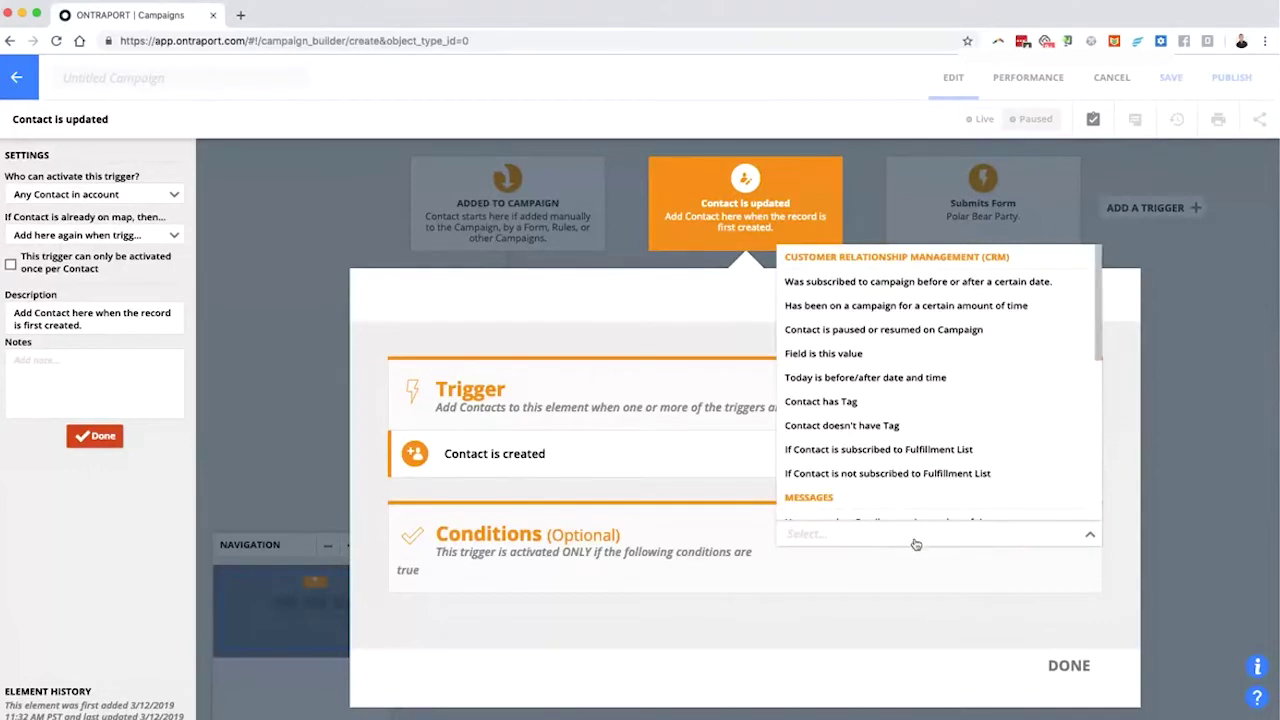
click(870, 353)
click(516, 621)
text(email)
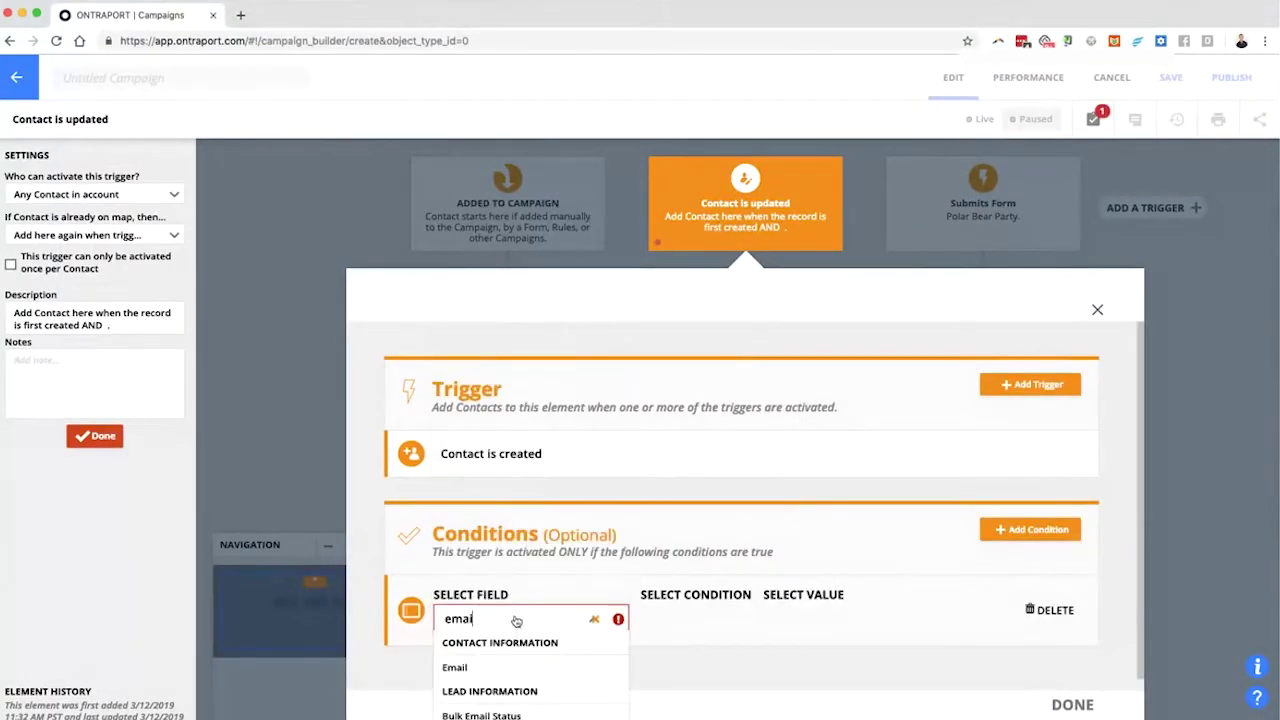
click(503, 670)
click(714, 619)
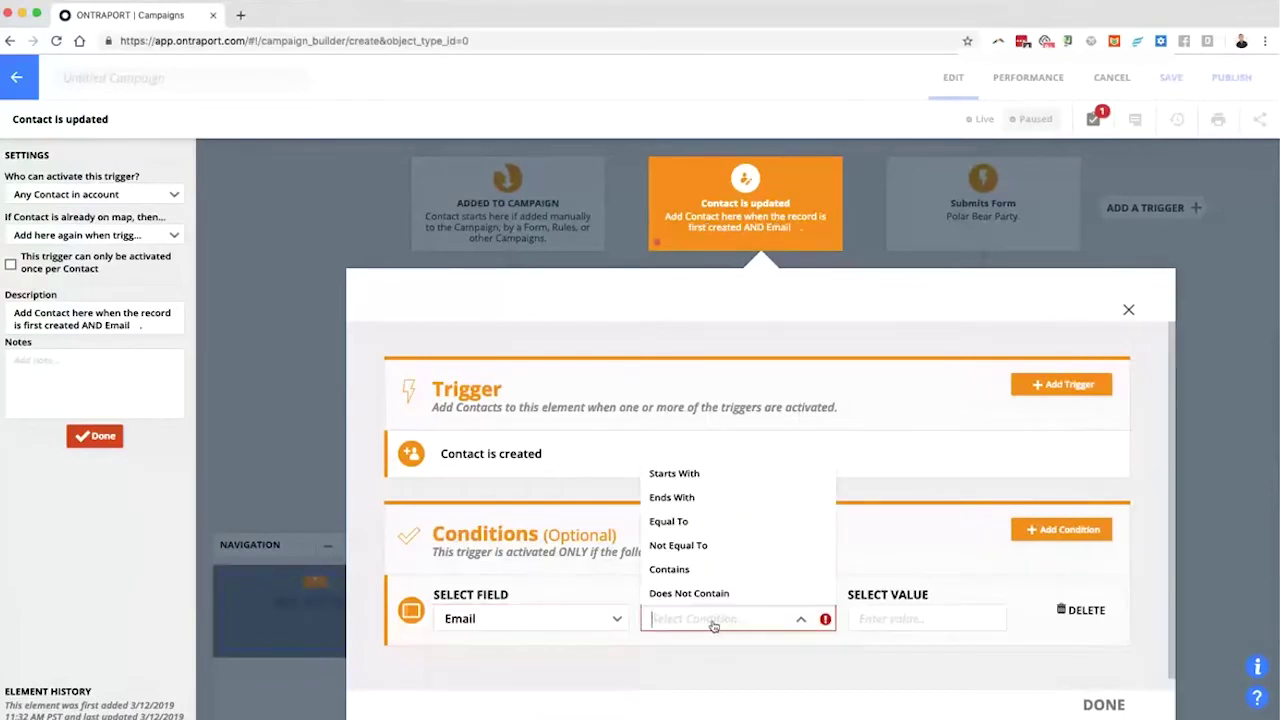
click(729, 569)
click(914, 617)
text(gmail.com)
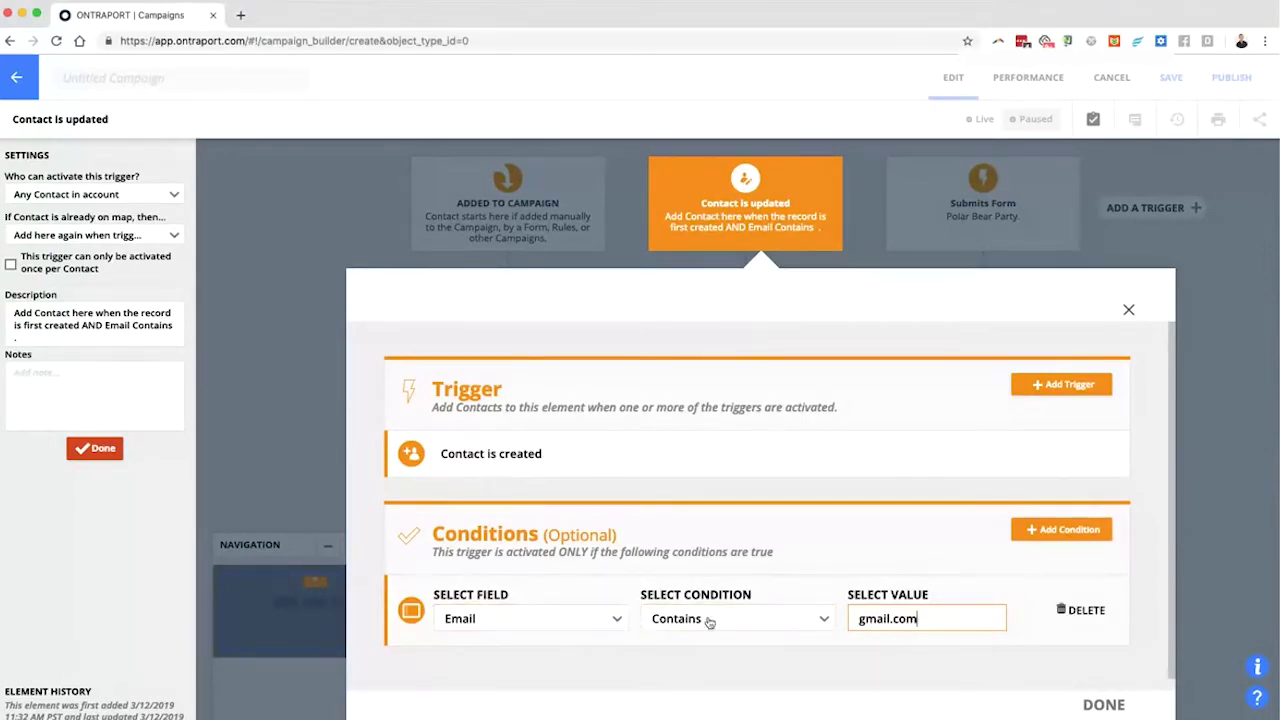
Add a second condition to the trigger, Contact has Tag, with the tag blue.
click(1064, 535)
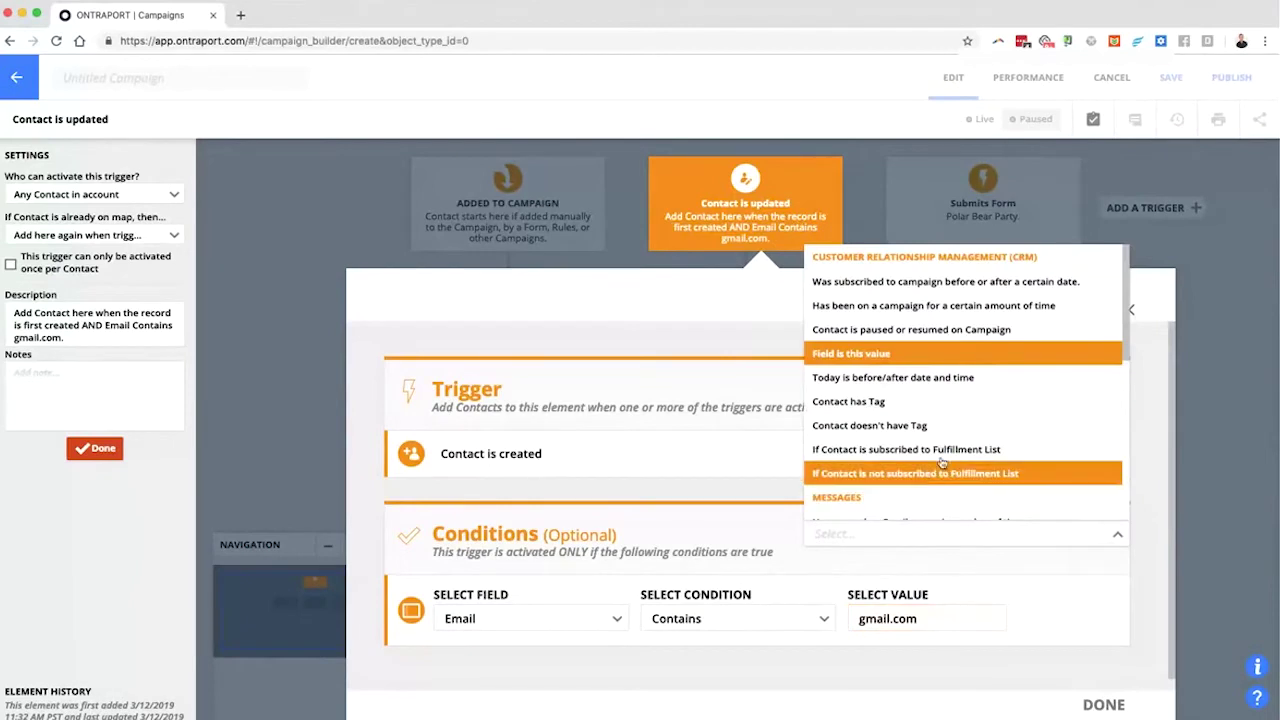
click(940, 403)
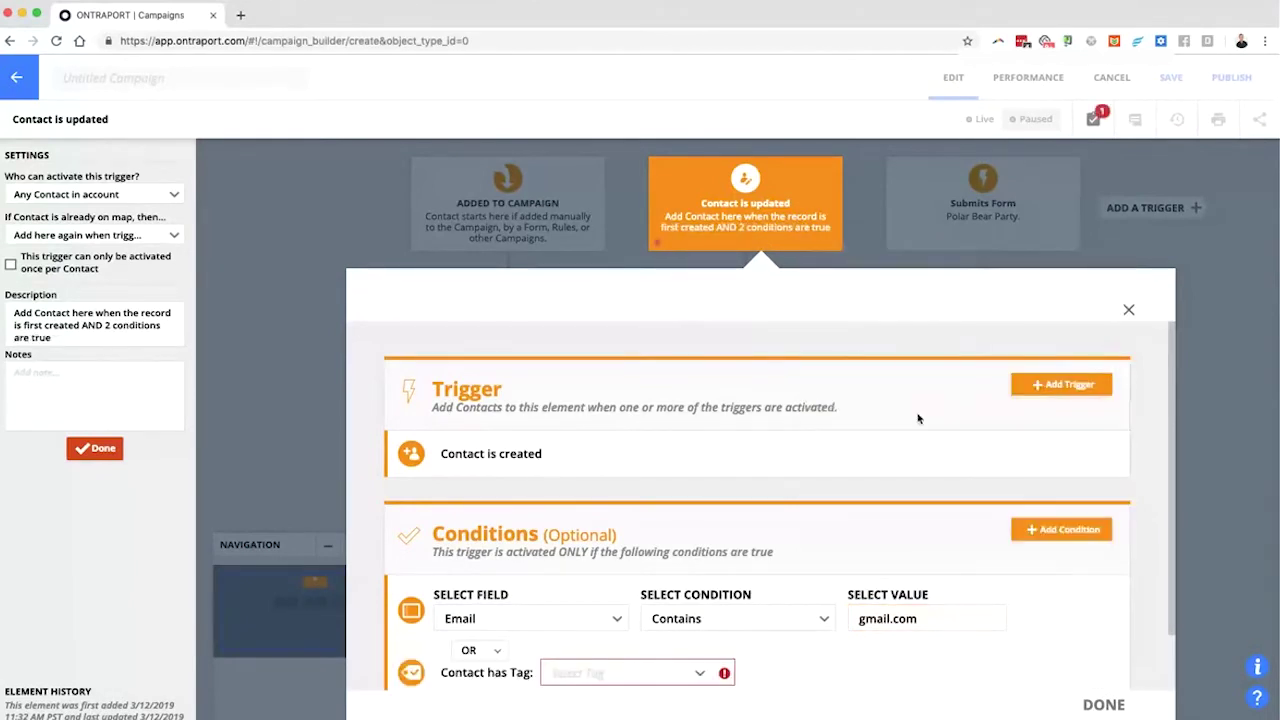
click(618, 684)
click(600, 520)
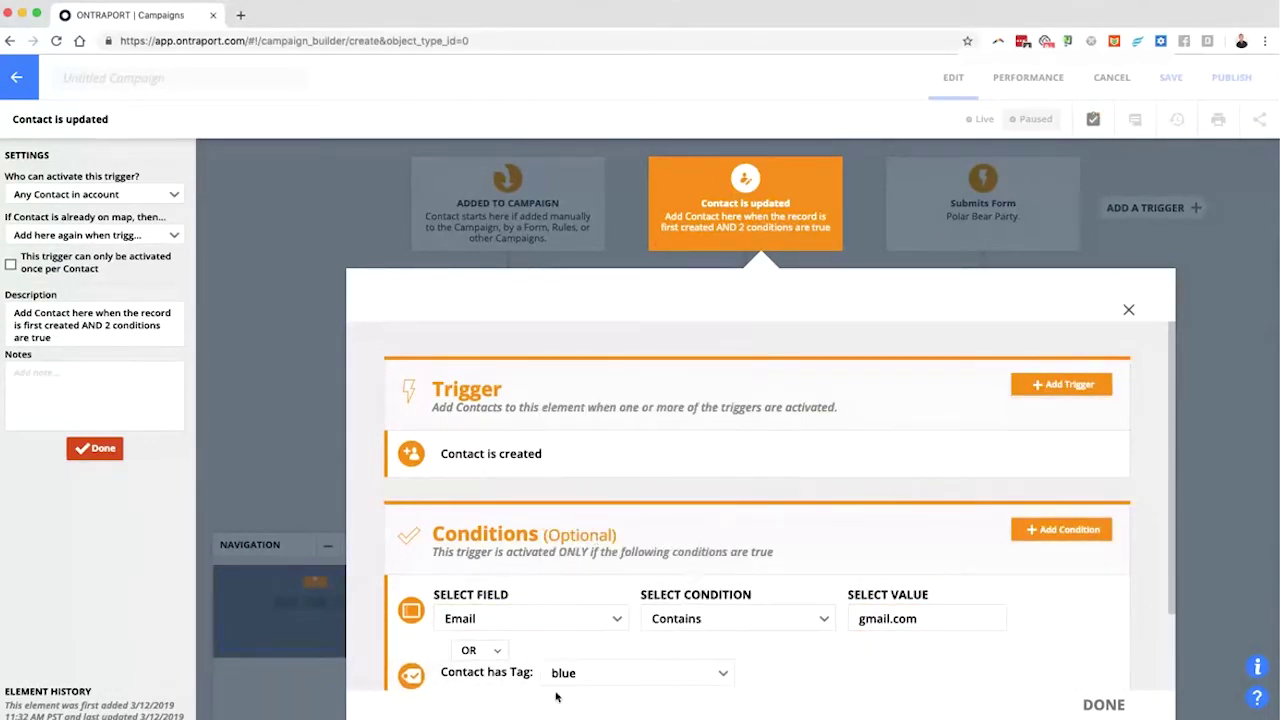
scroll(914, 660, down, 2)
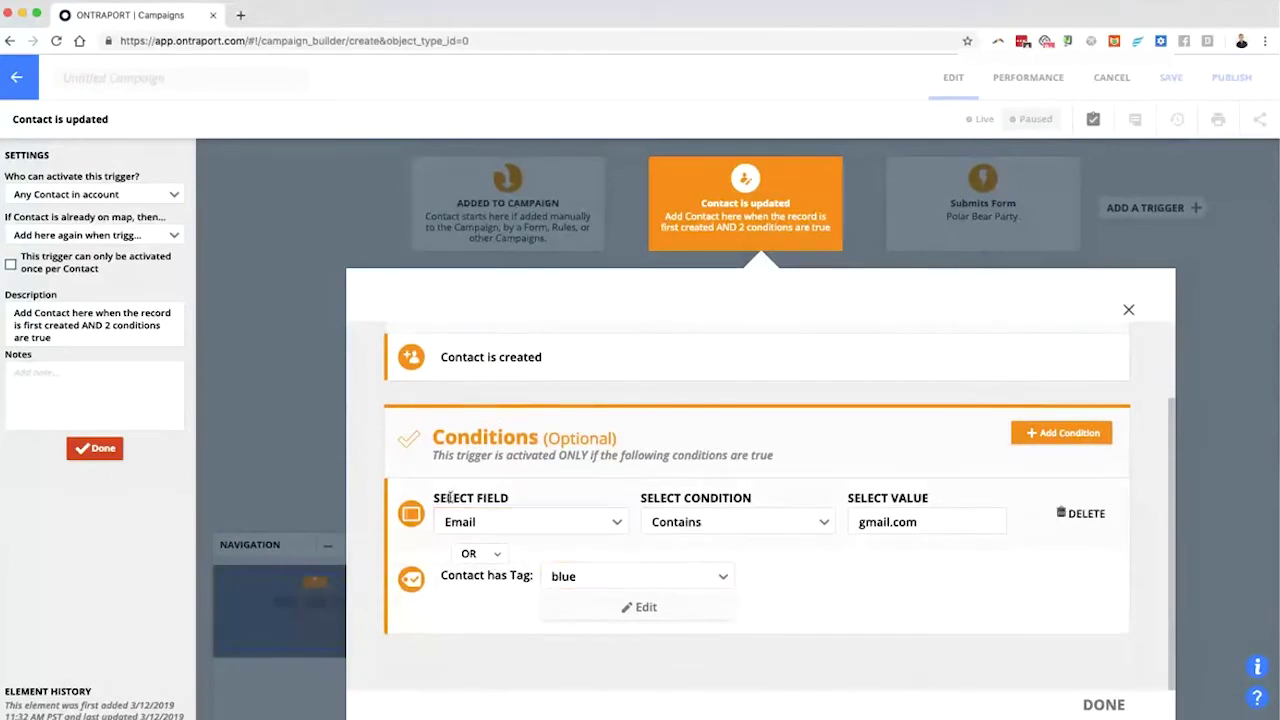
Require both the Email and the Contact has Tag conditions by joining them with AND, and finish editing the trigger.
scroll(550, 440, up, 2)
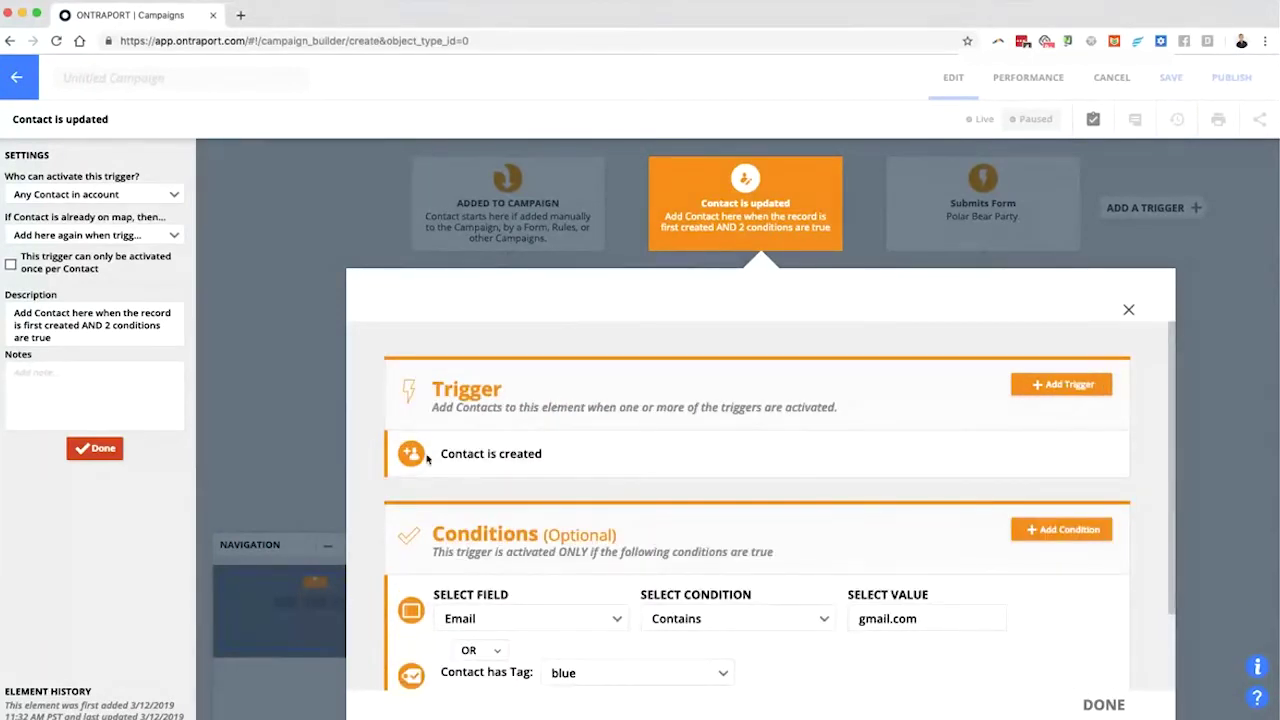
scroll(613, 548, down, 2)
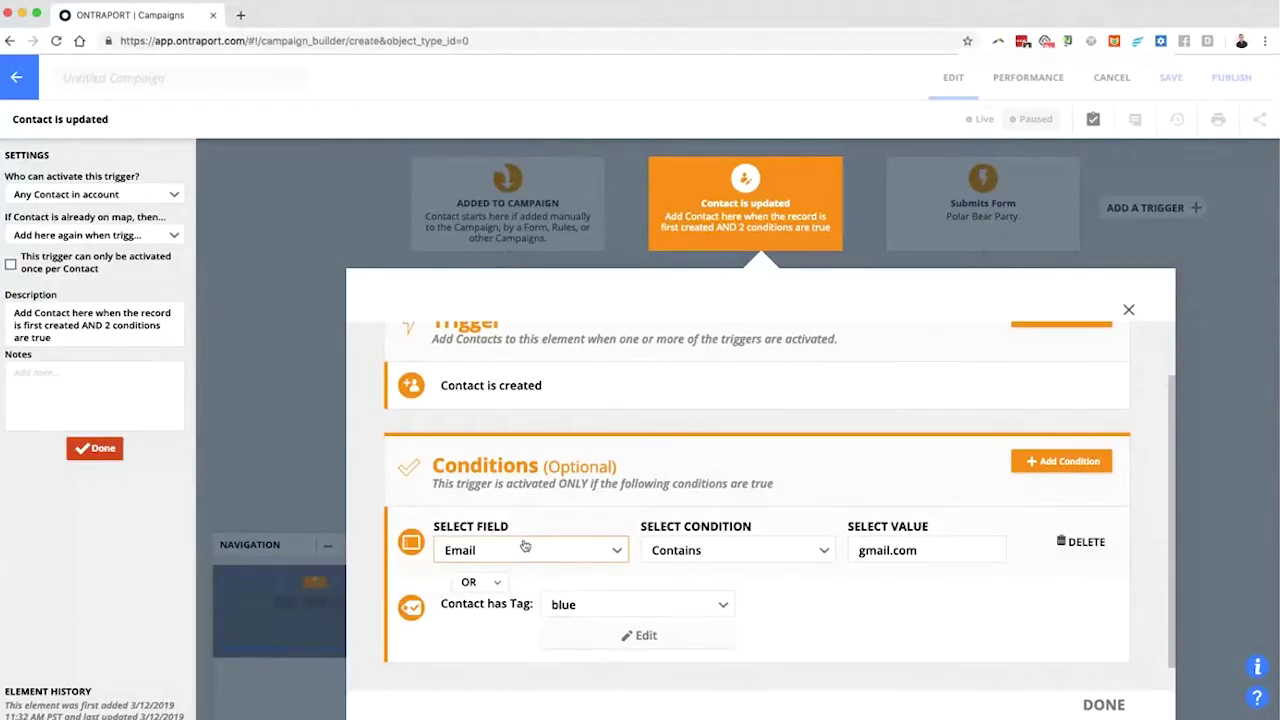
scroll(580, 563, up, 2)
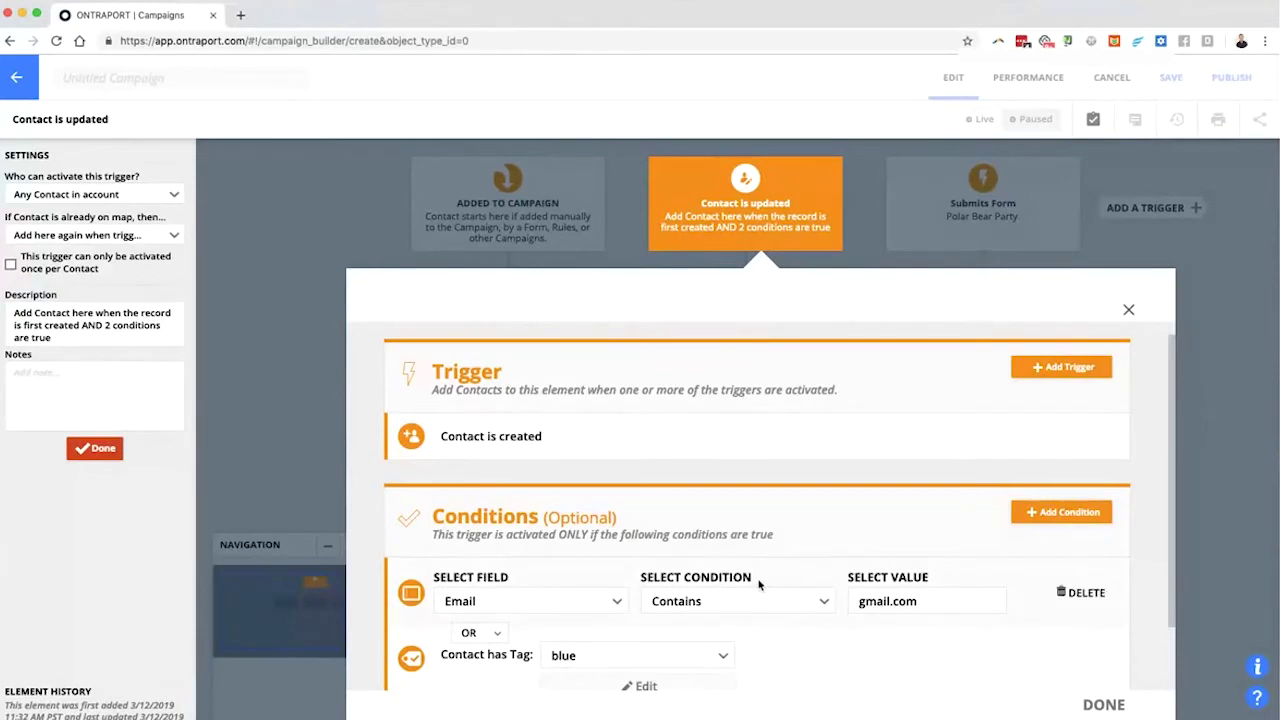
scroll(571, 586, down, 1)
click(490, 588)
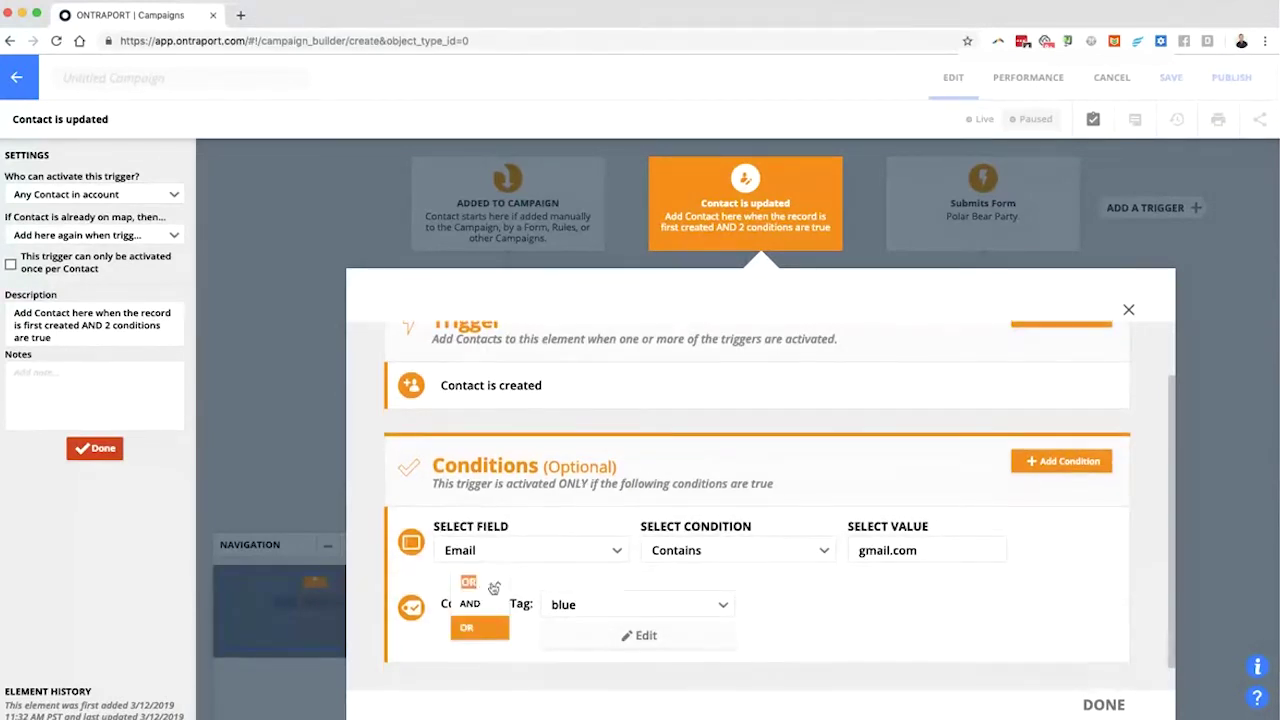
click(480, 603)
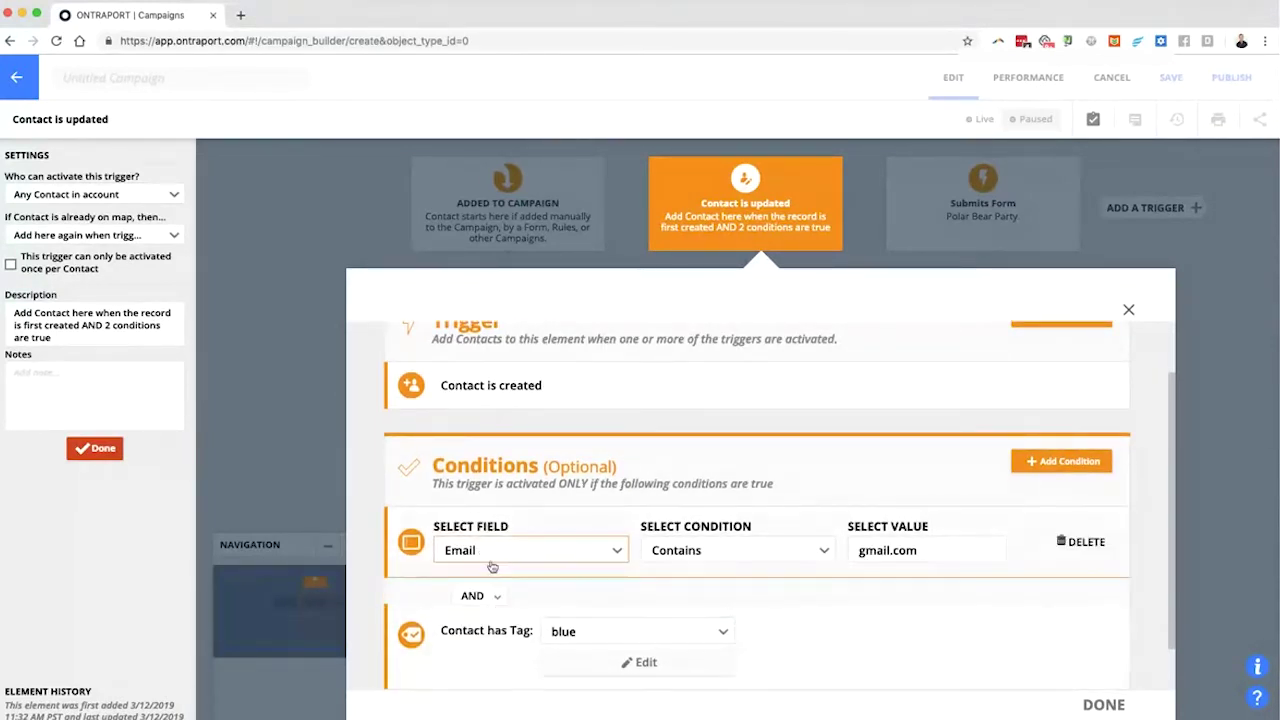
click(891, 548)
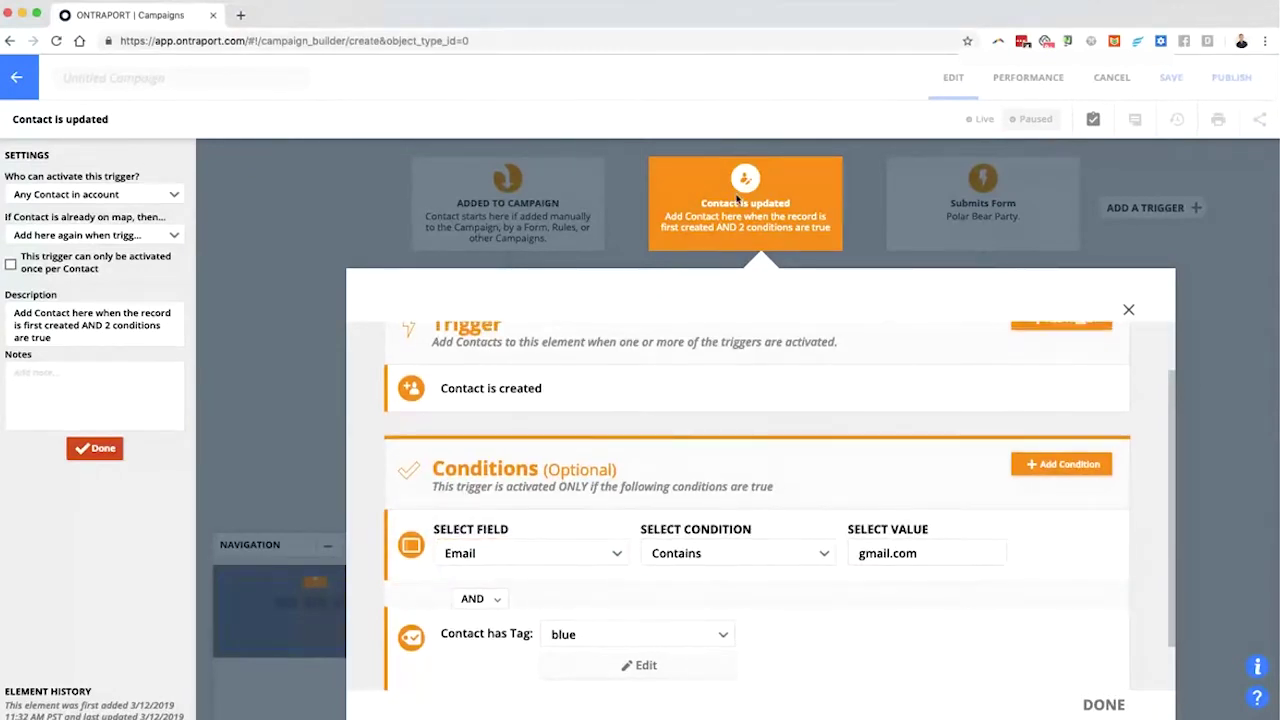
click(1103, 705)
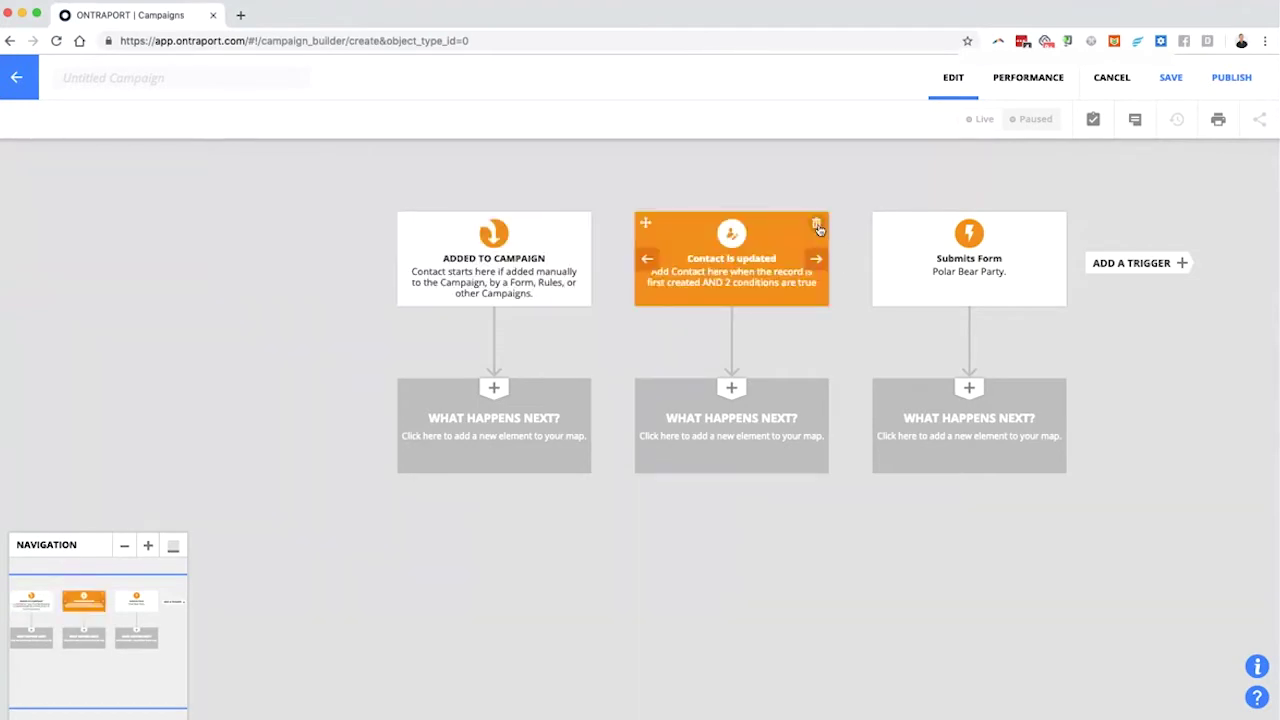
click(820, 231)
click(745, 425)
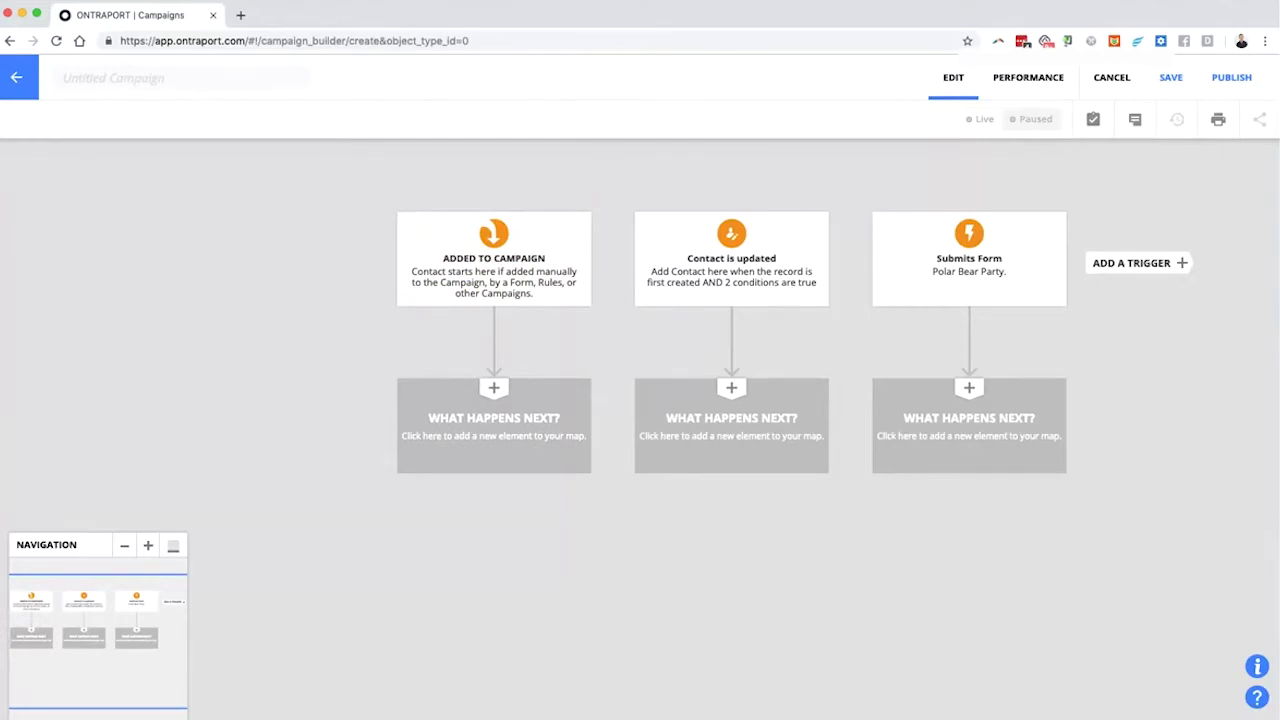
mouse_move(542, 179)
mouse_down()
mouse_move(397, 186)
mouse_move(604, 307)
mouse_move(613, 234)
mouse_move(518, 164)
mouse_up()
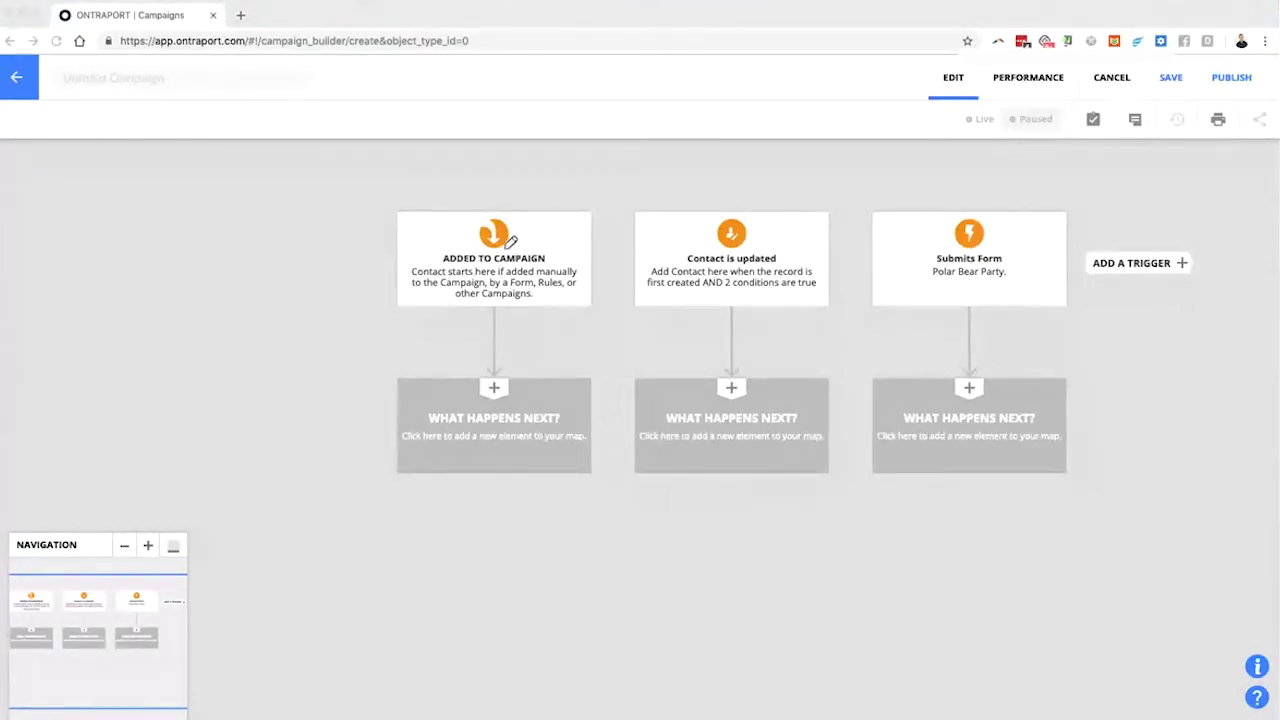
drag(401, 298, 558, 292)
Open app.ontraport.com in a new browser tab and bring up the Contacts collection.
click(240, 16)
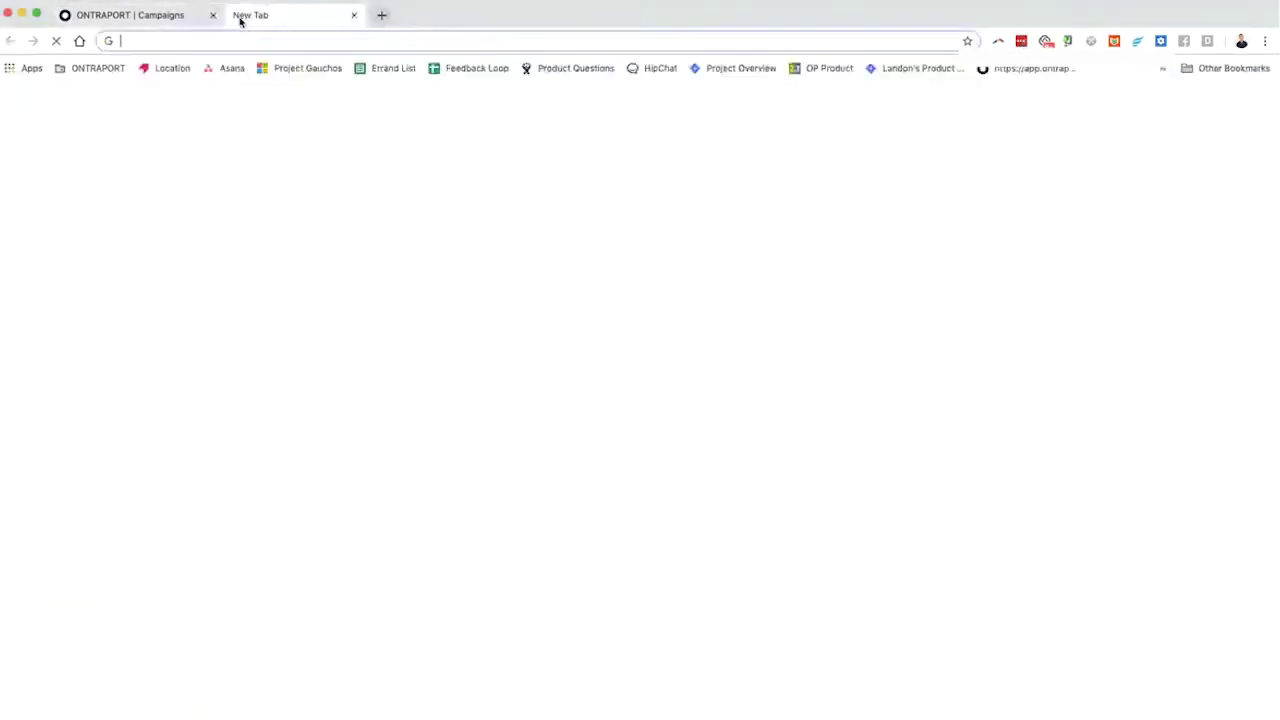
text(ap)
key(Return)
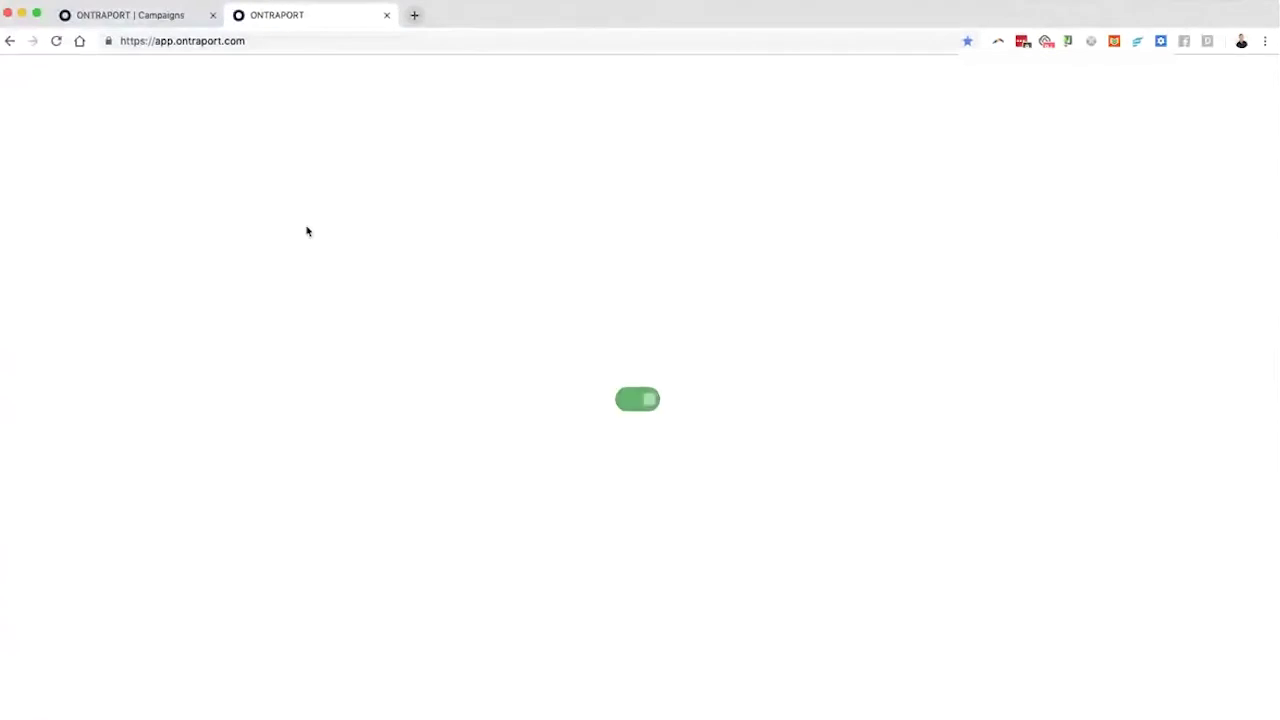
mouse_move(347, 88)
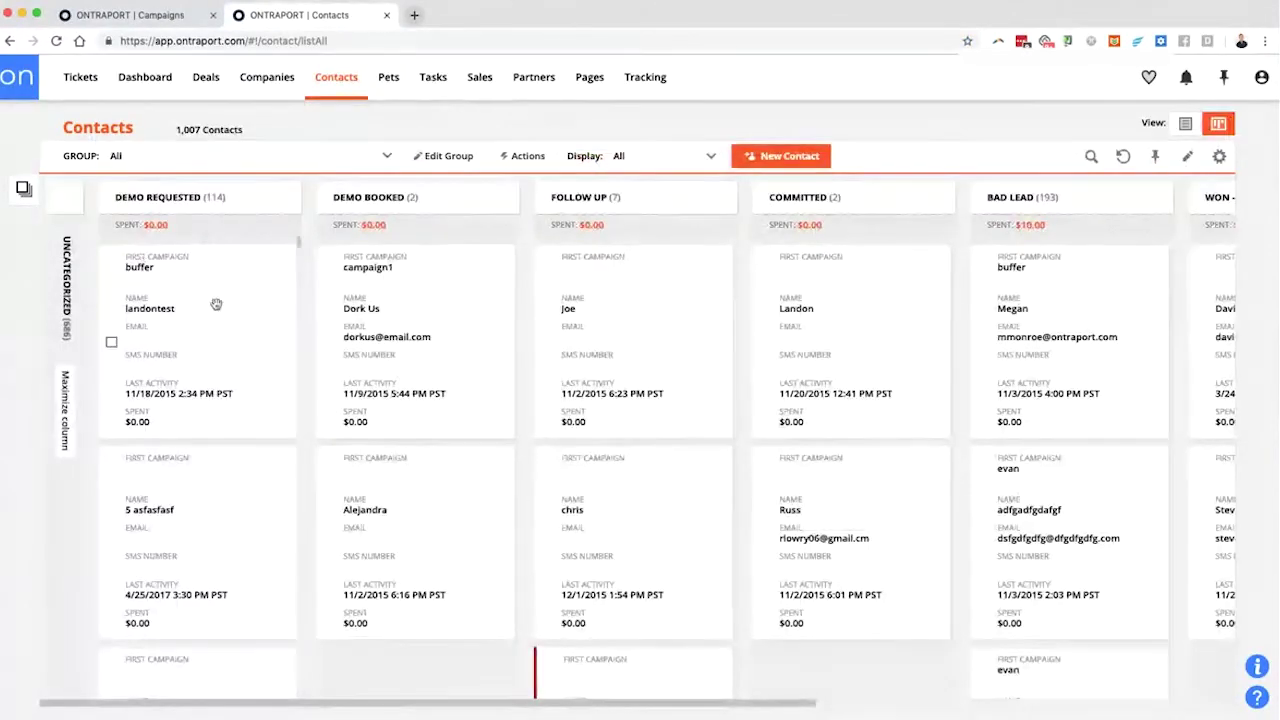
Try adding the first contacts of the Demo Requested and Demo Booked columns to the demo campaign as a bulk action.
click(113, 345)
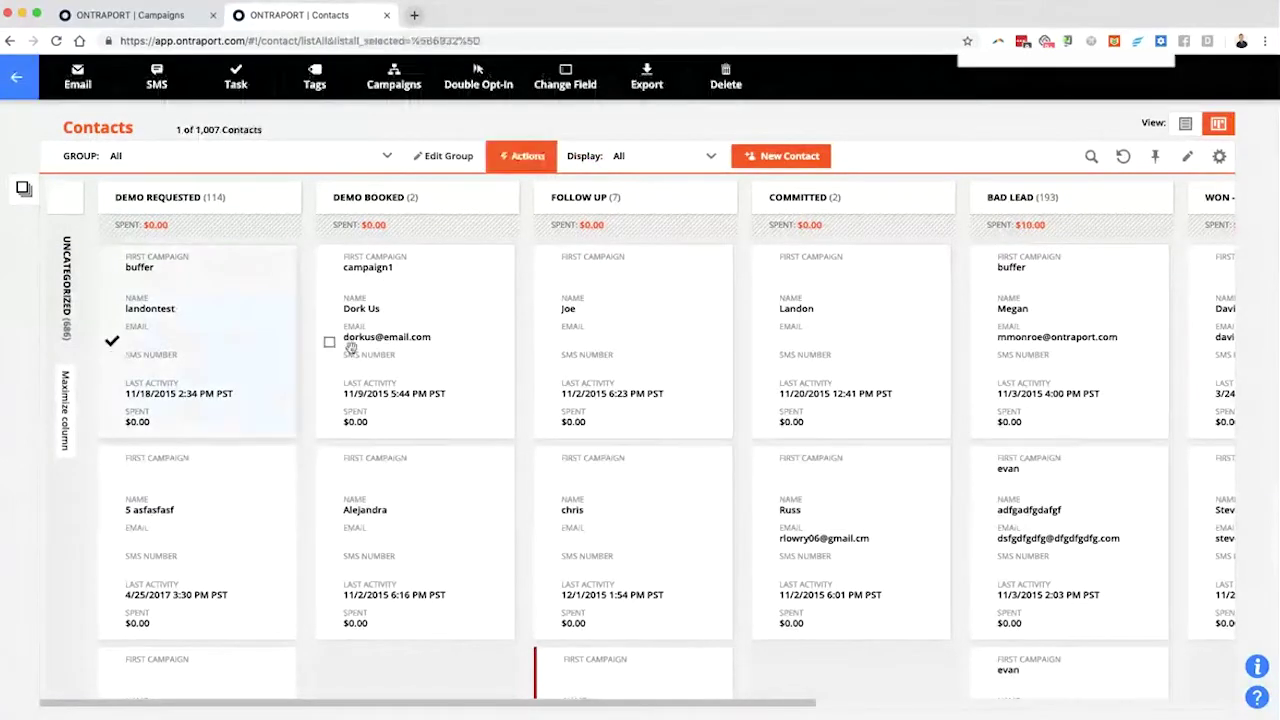
click(330, 342)
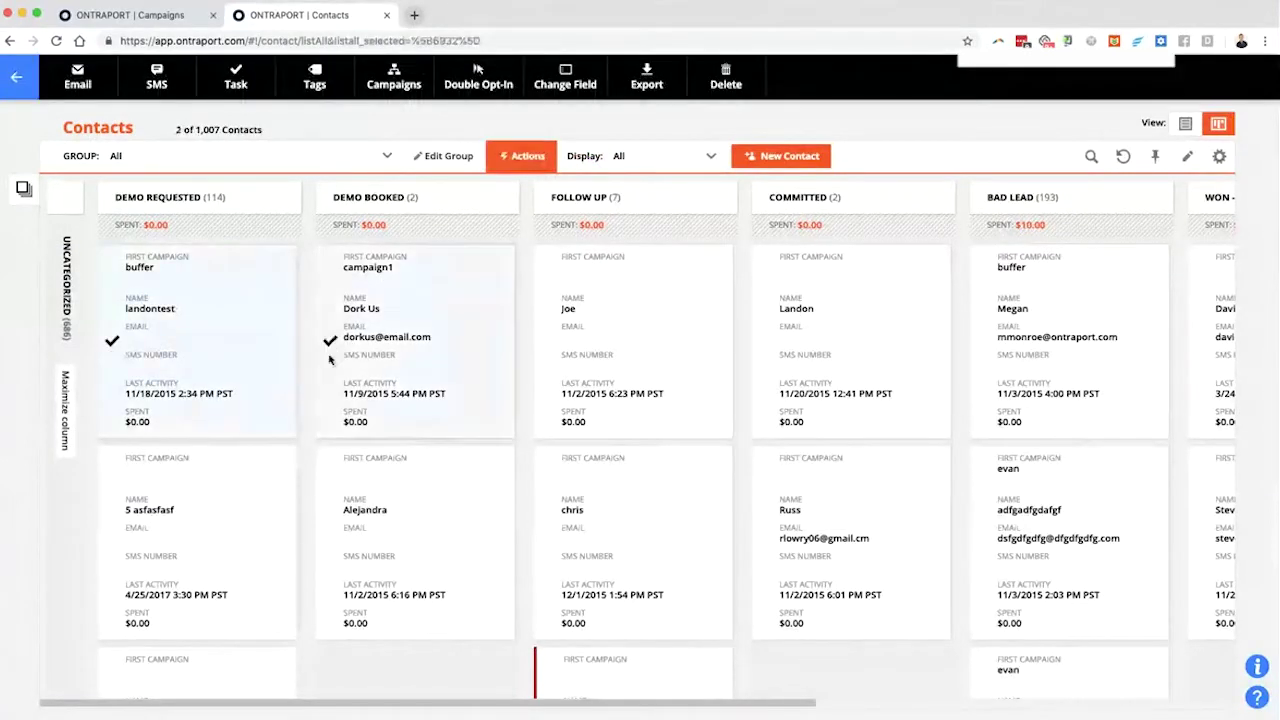
click(400, 80)
click(617, 170)
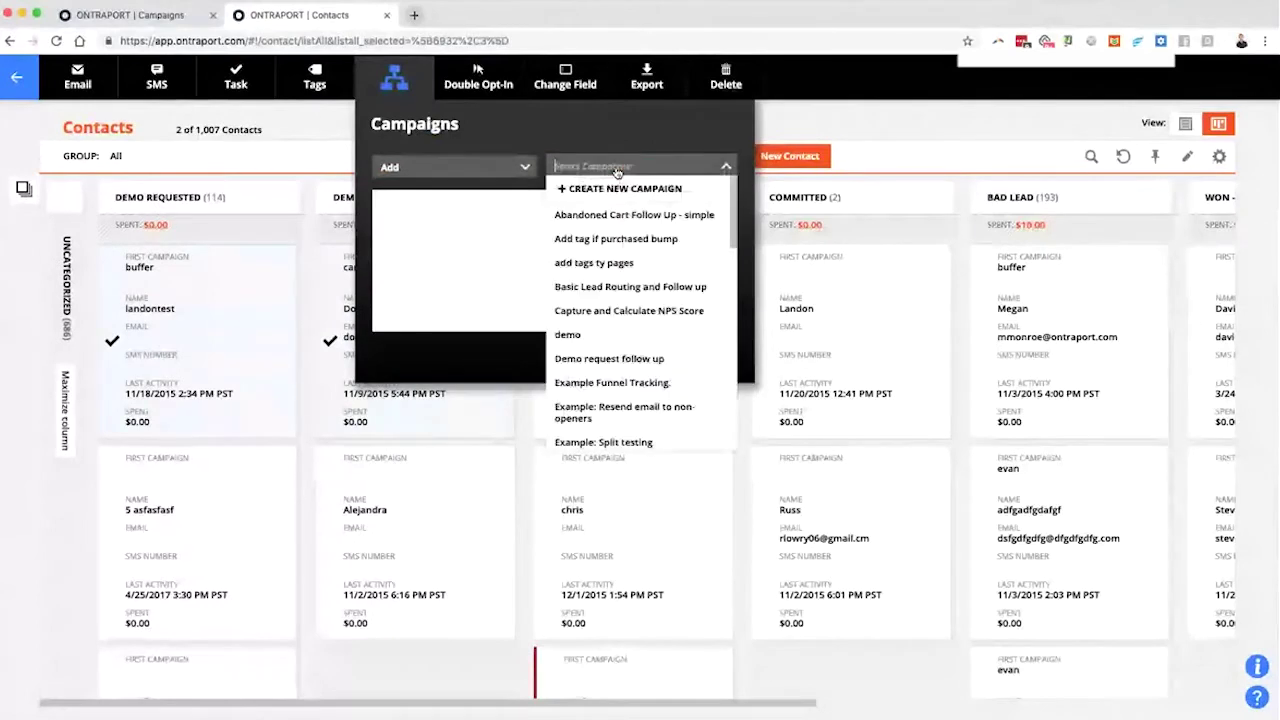
click(646, 346)
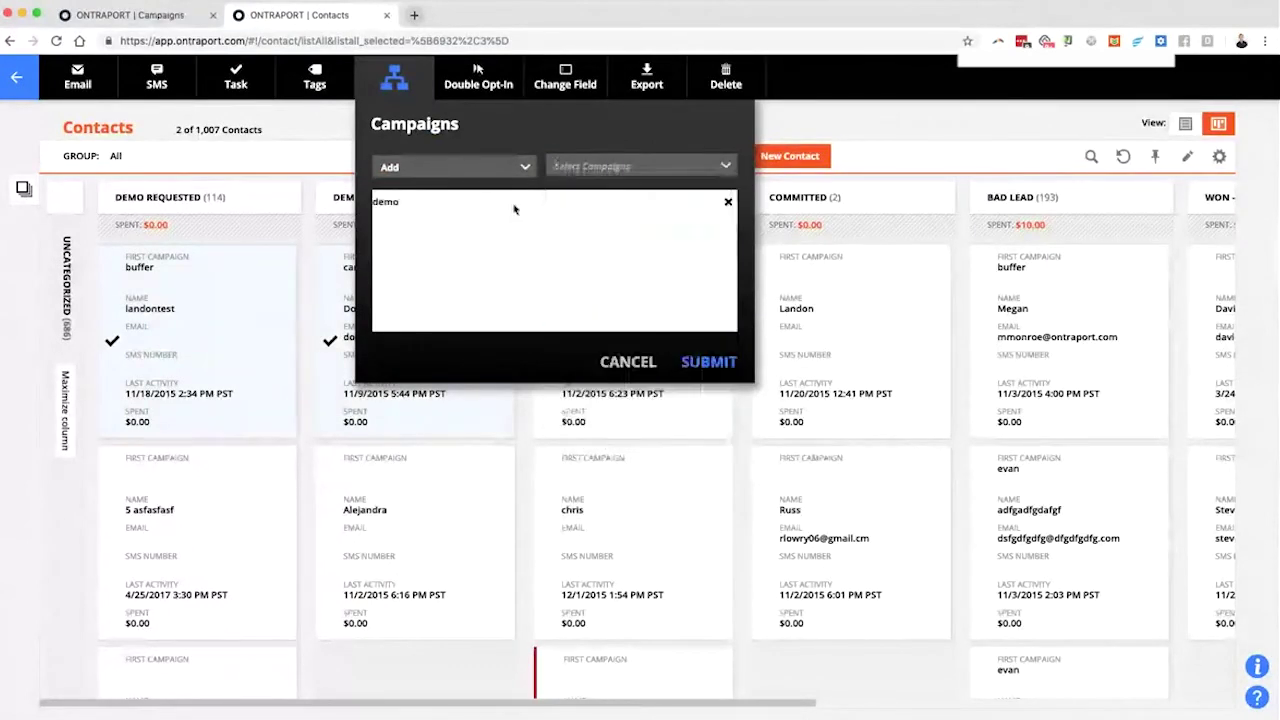
click(710, 364)
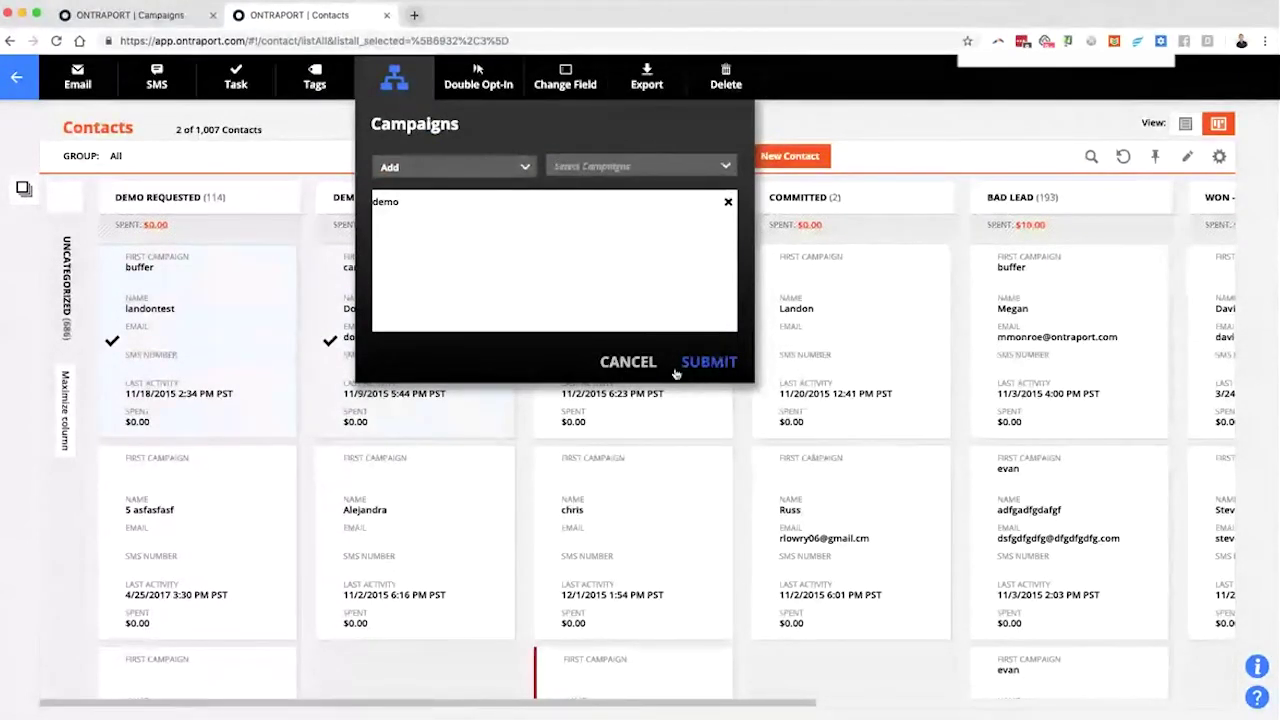
Open the first Demo Requested contact's record, try adding it to the demo campaign, and remove that campaign again.
click(251, 340)
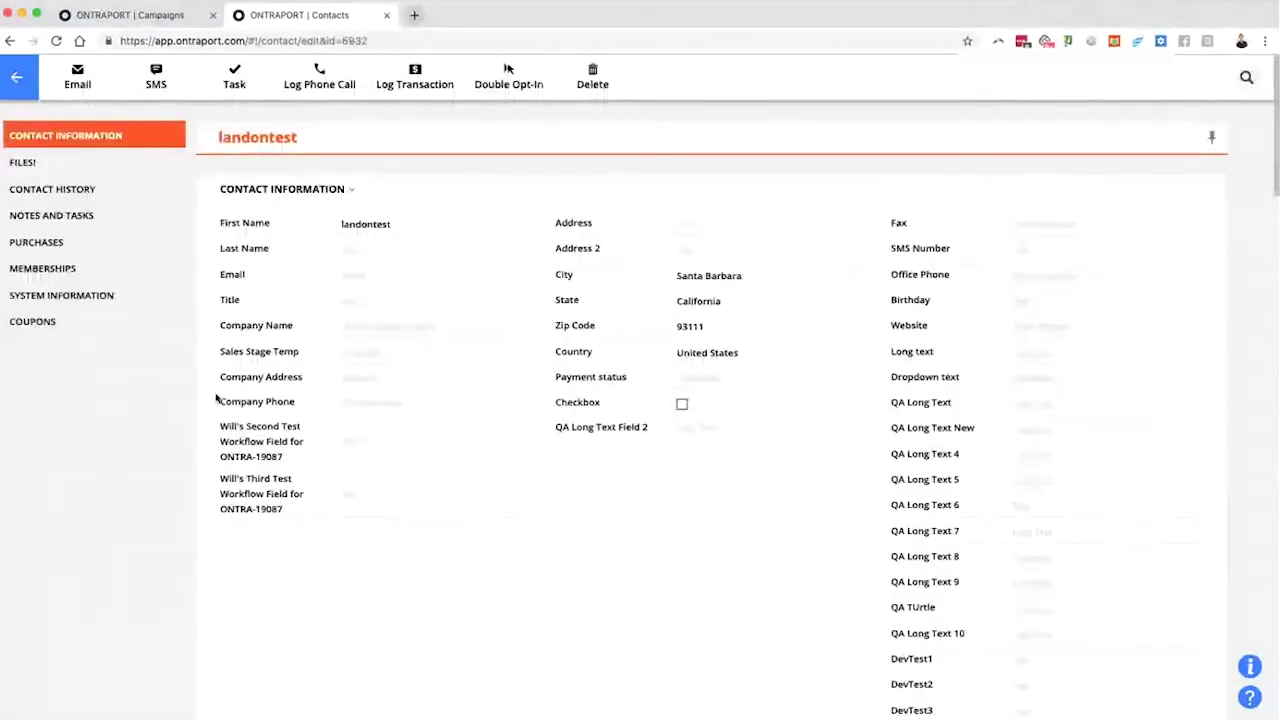
scroll(563, 389, down, 10)
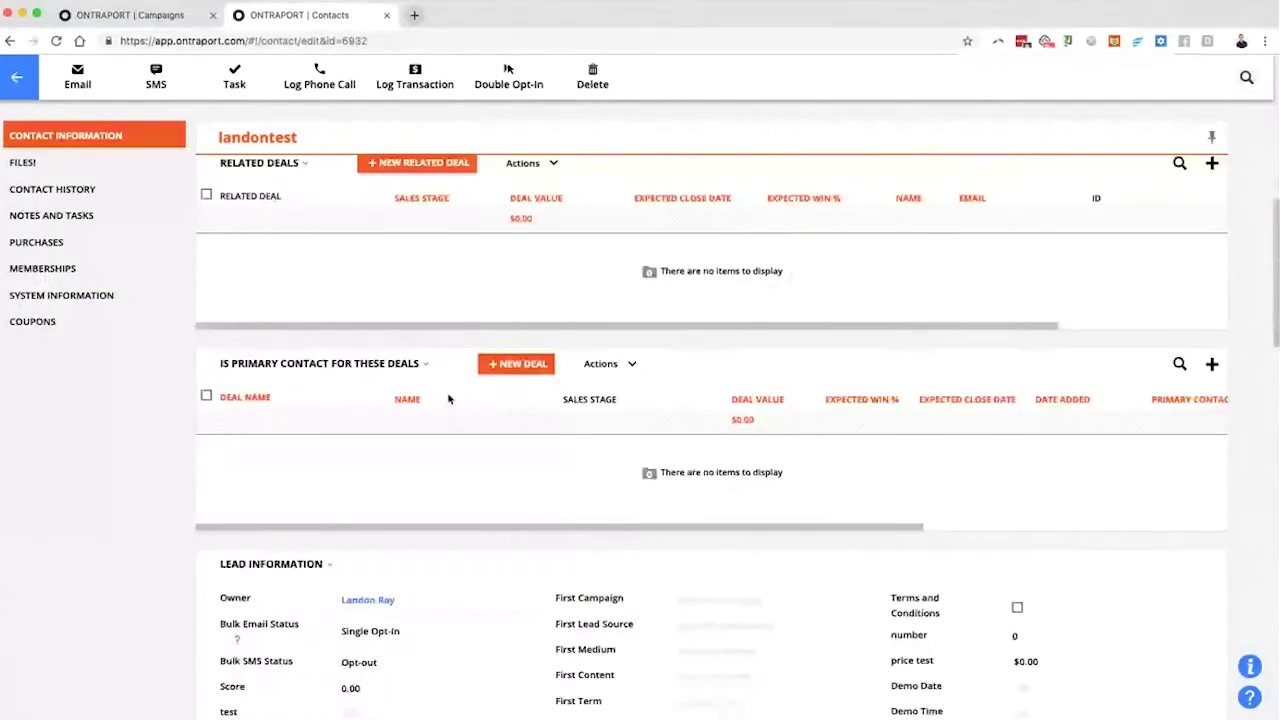
scroll(450, 400, down, 8)
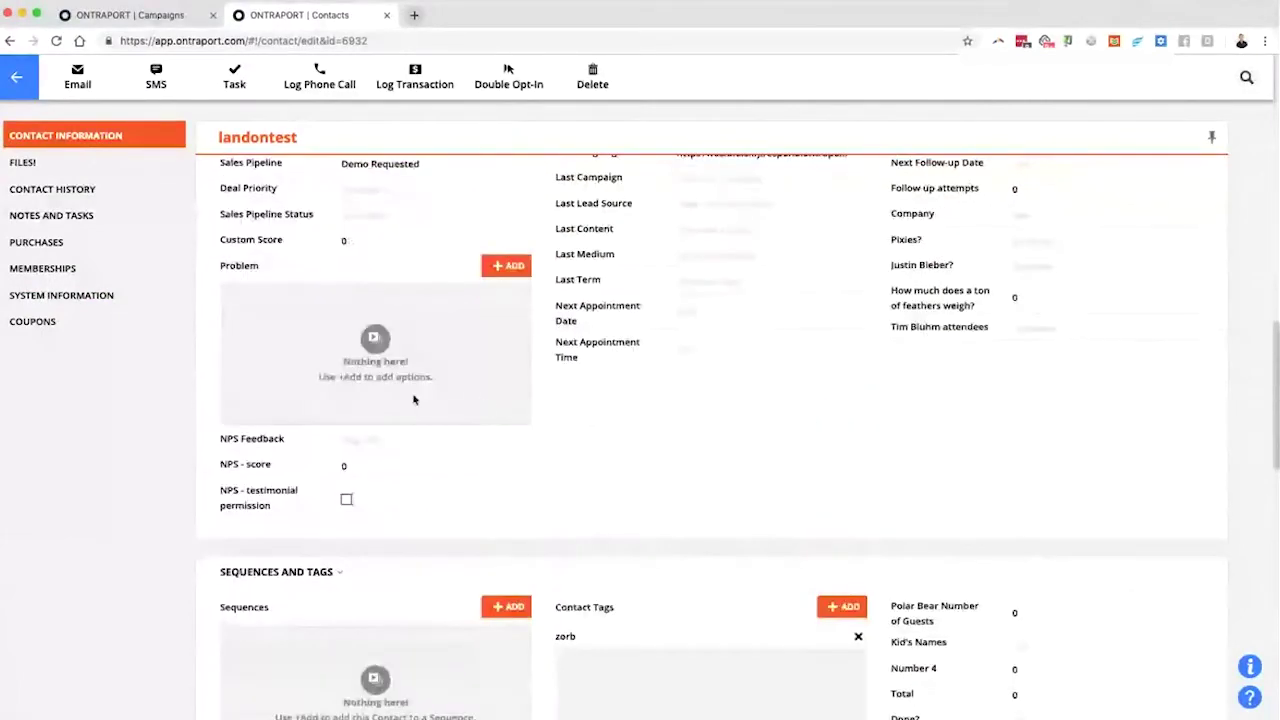
scroll(420, 400, down, 3)
scroll(336, 507, down, 1)
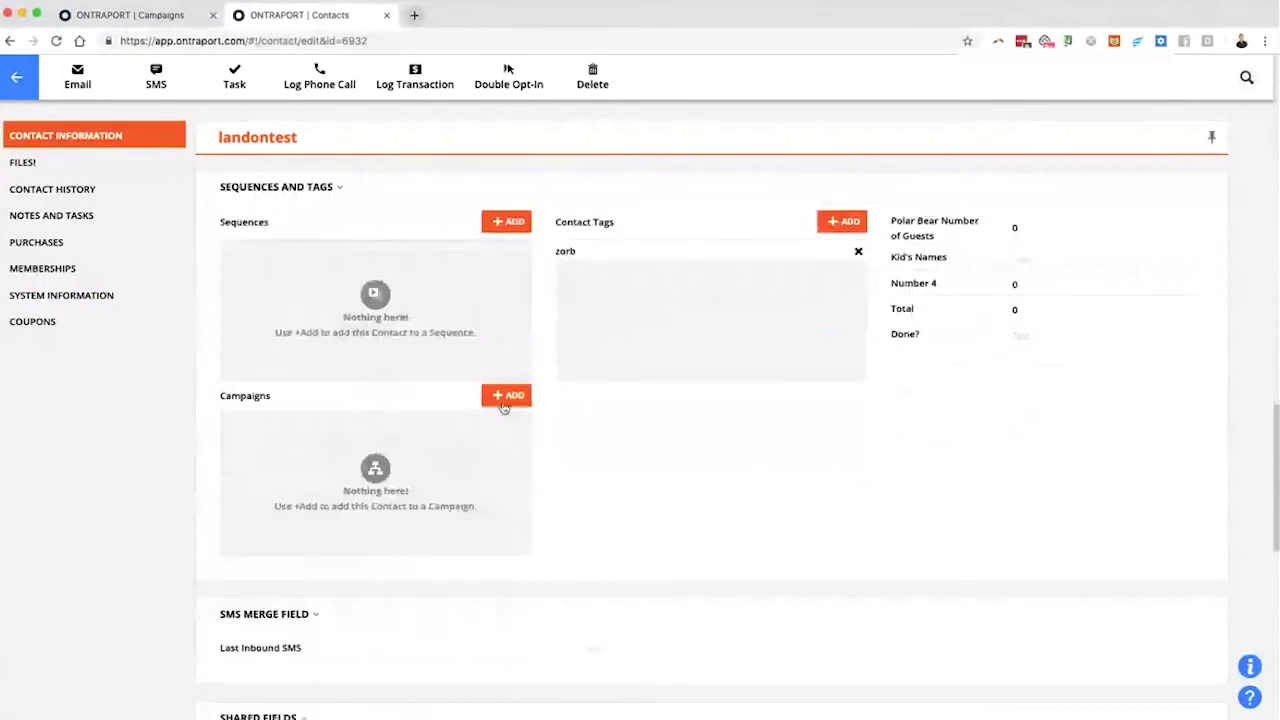
click(510, 396)
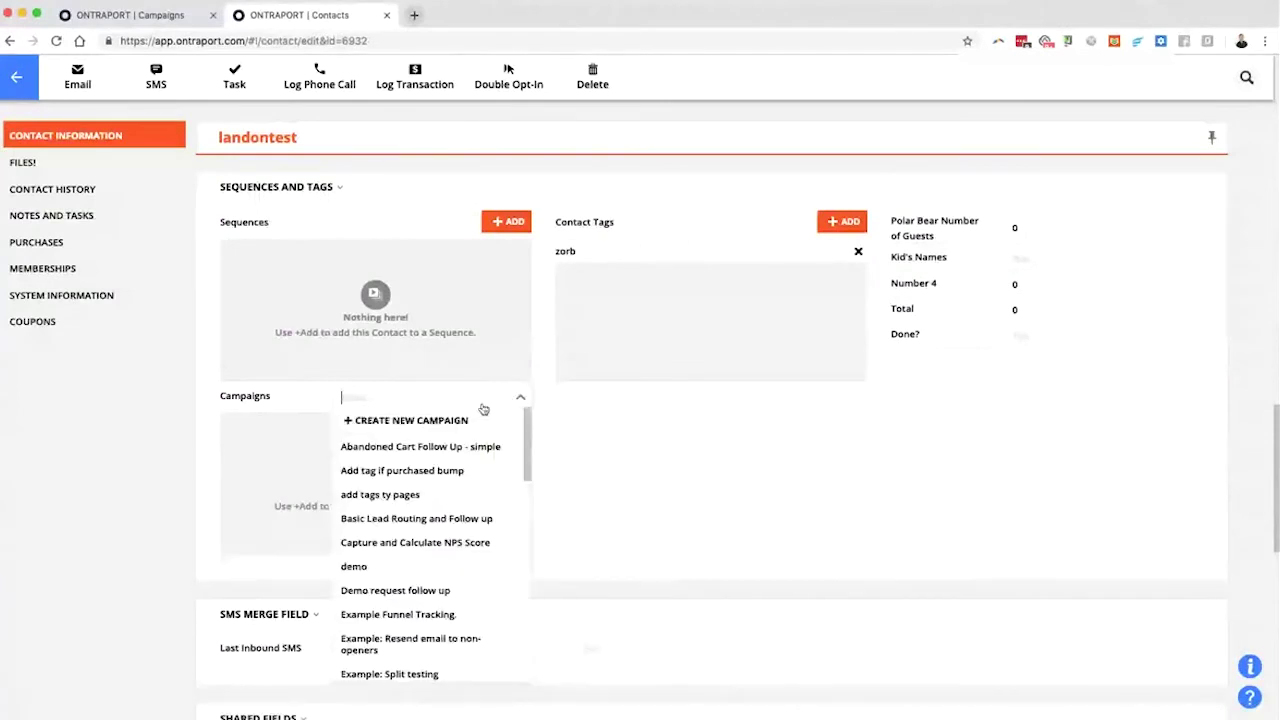
click(431, 568)
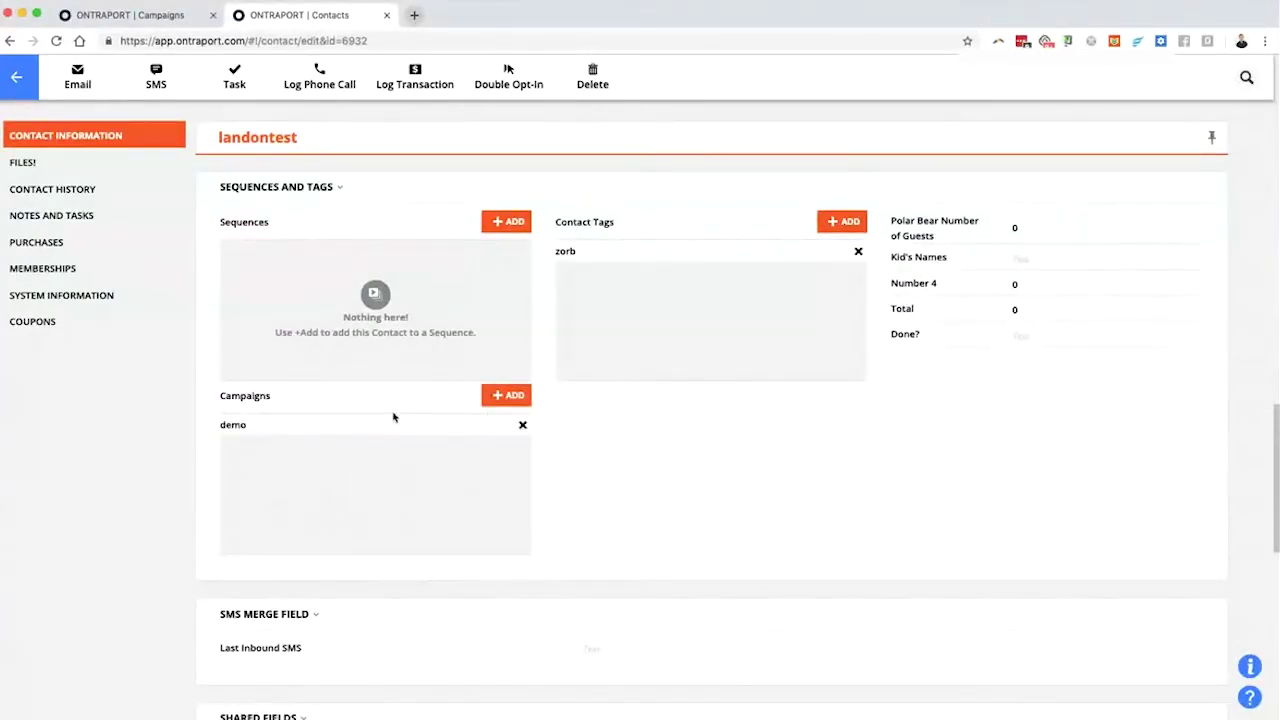
click(521, 428)
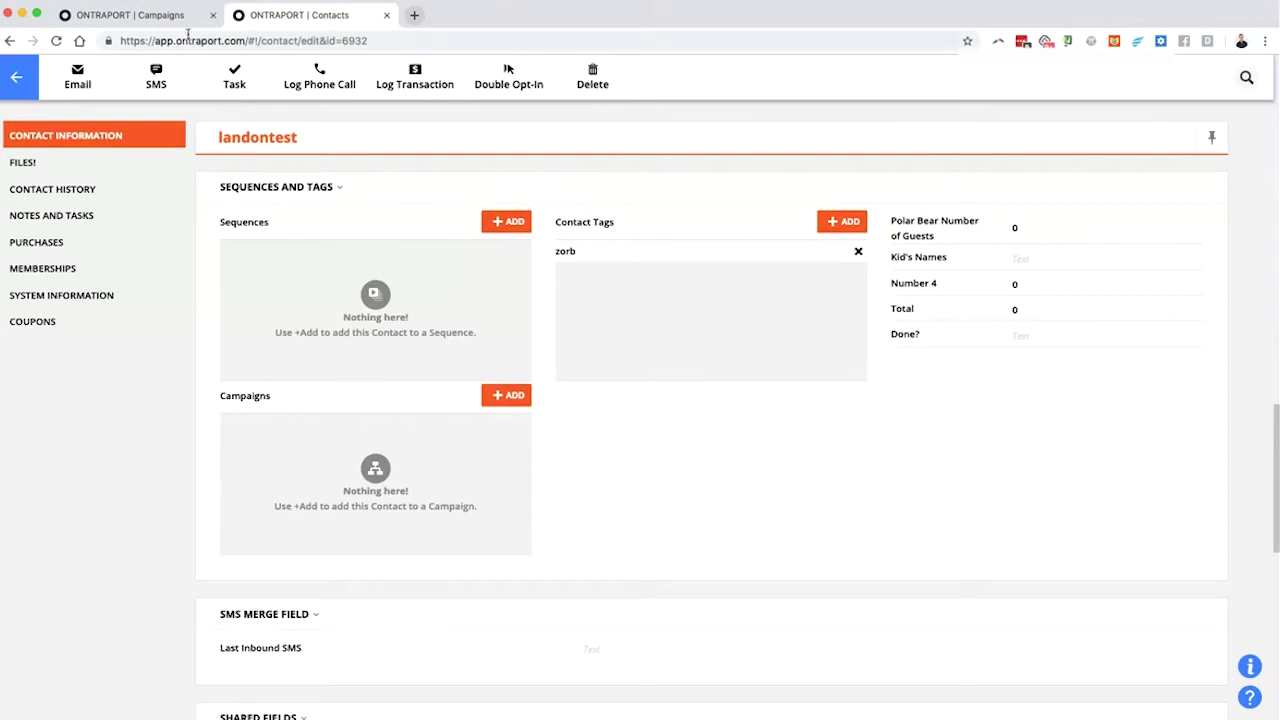
Return to the campaign map and place an End element under the Added to Campaign trigger.
click(177, 14)
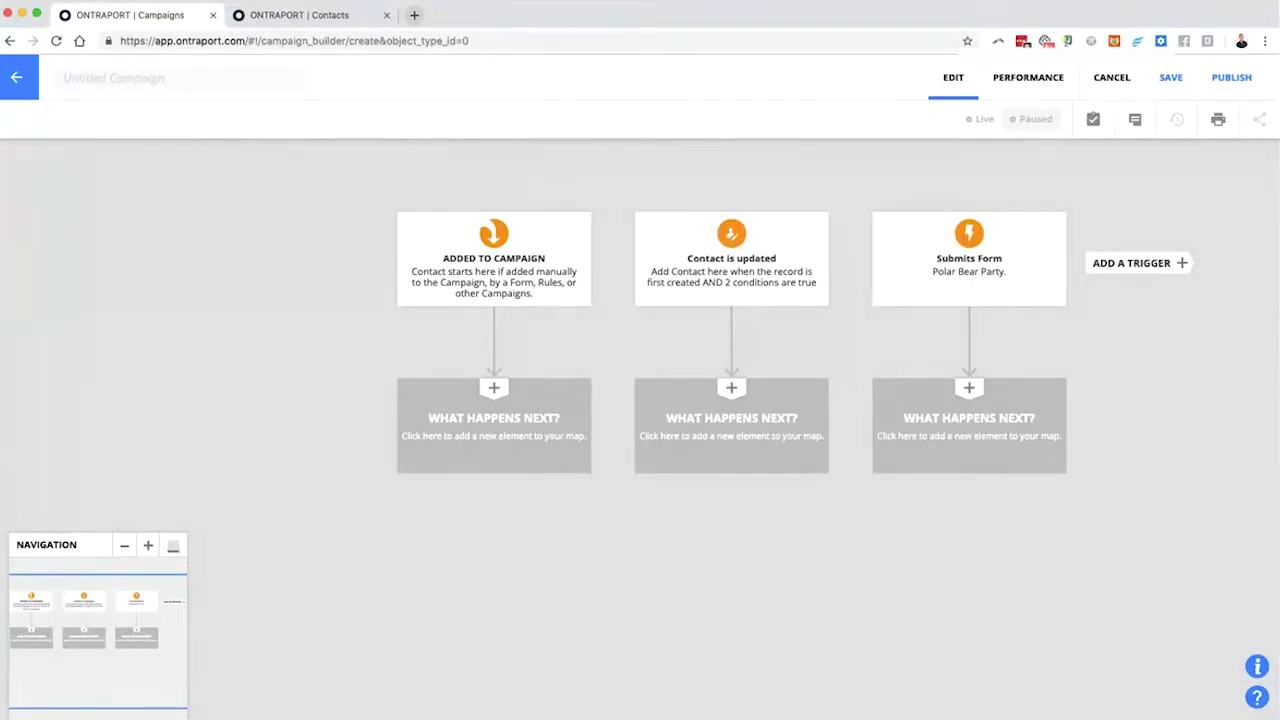
mouse_move(522, 183)
mouse_down()
mouse_move(486, 182)
mouse_move(507, 334)
mouse_move(563, 157)
mouse_move(430, 163)
mouse_up()
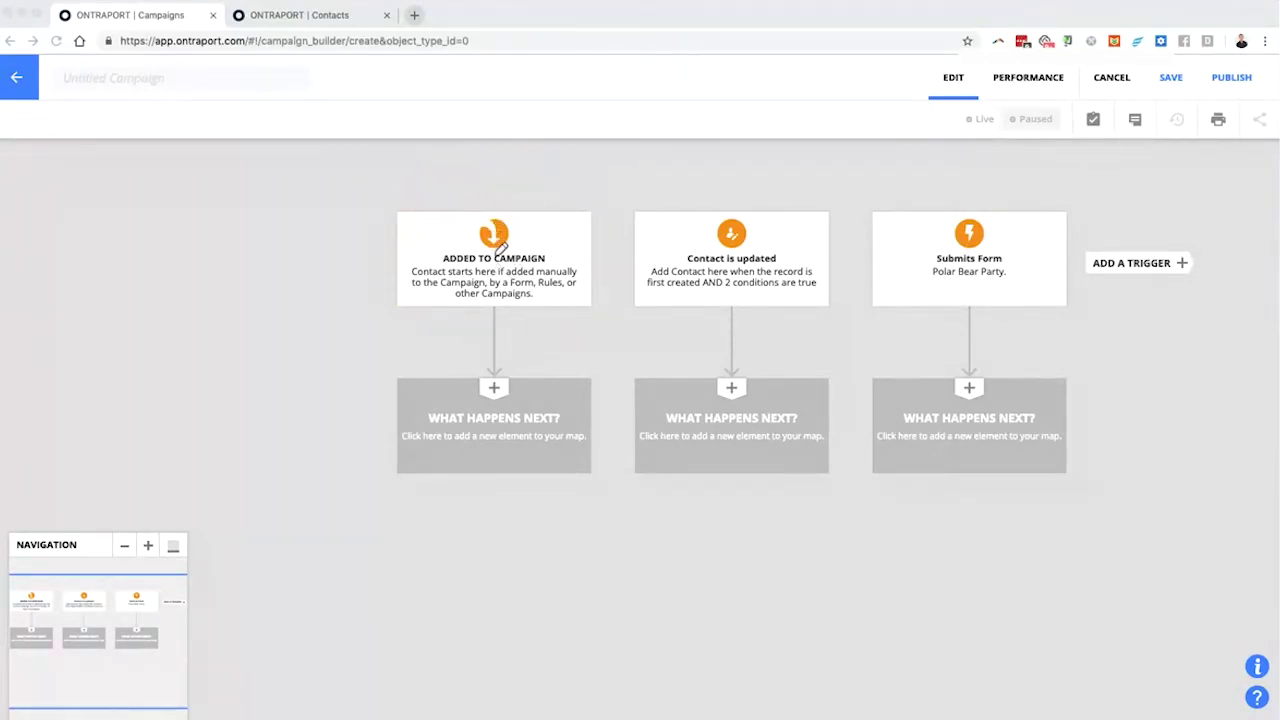
mouse_move(497, 264)
mouse_down()
mouse_move(504, 347)
mouse_move(478, 340)
mouse_move(535, 342)
mouse_up()
click(504, 417)
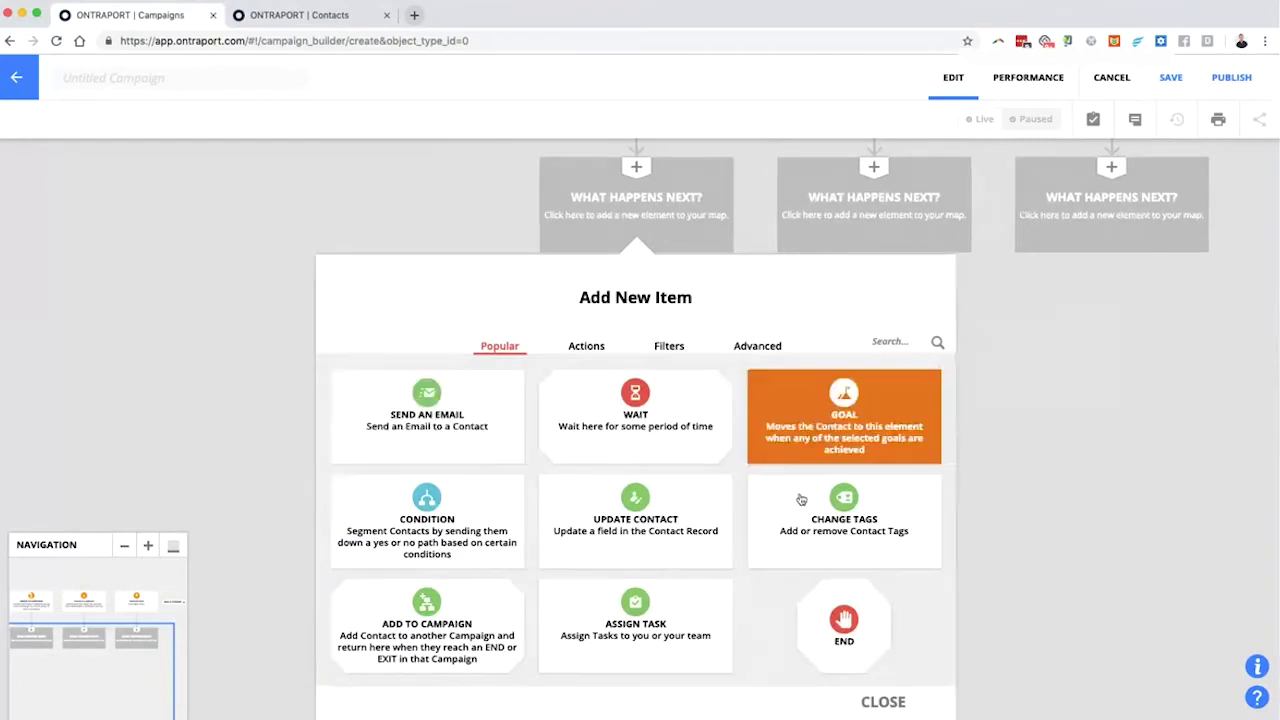
click(844, 625)
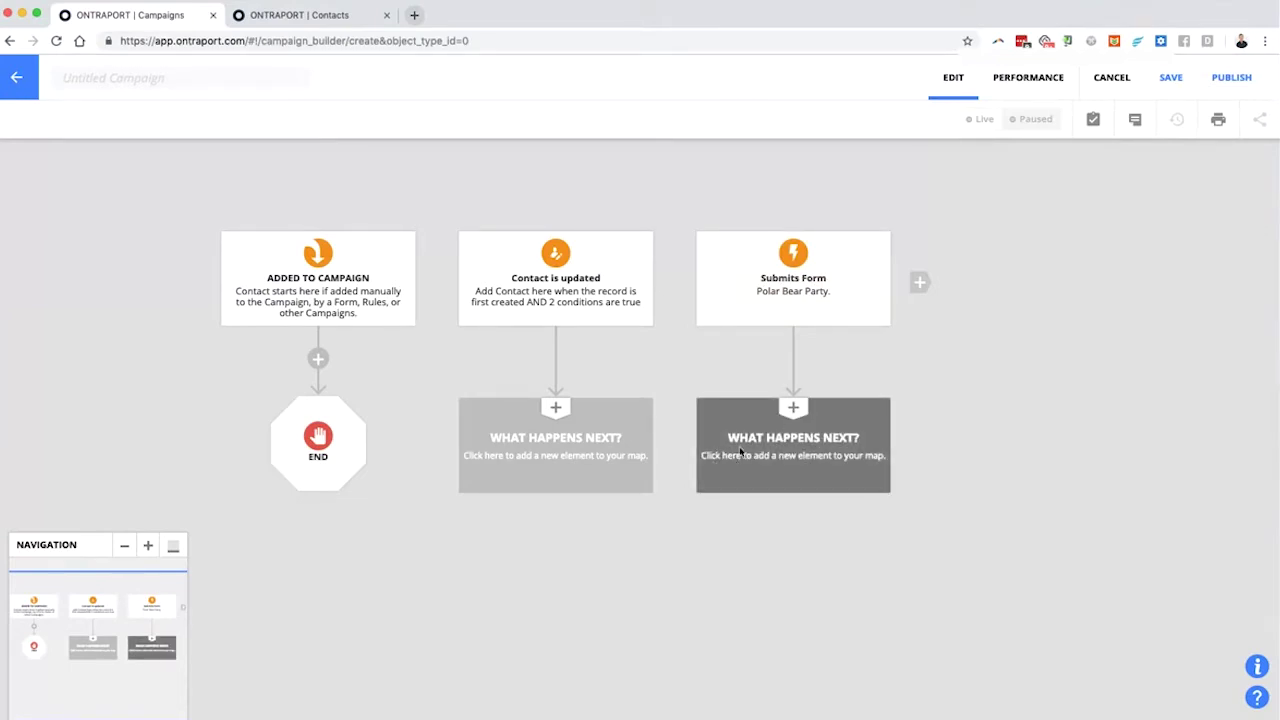
Start adding an element under the Submits Form trigger and examine the available Actions elements.
click(838, 471)
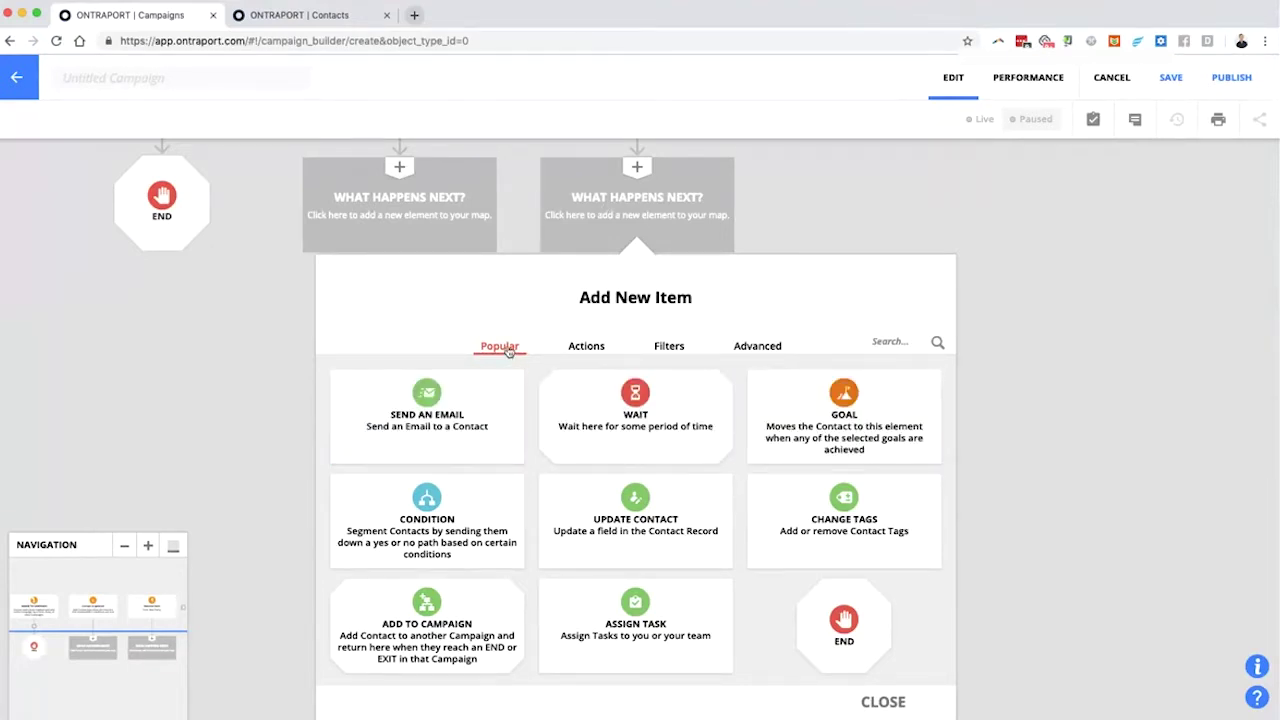
click(588, 346)
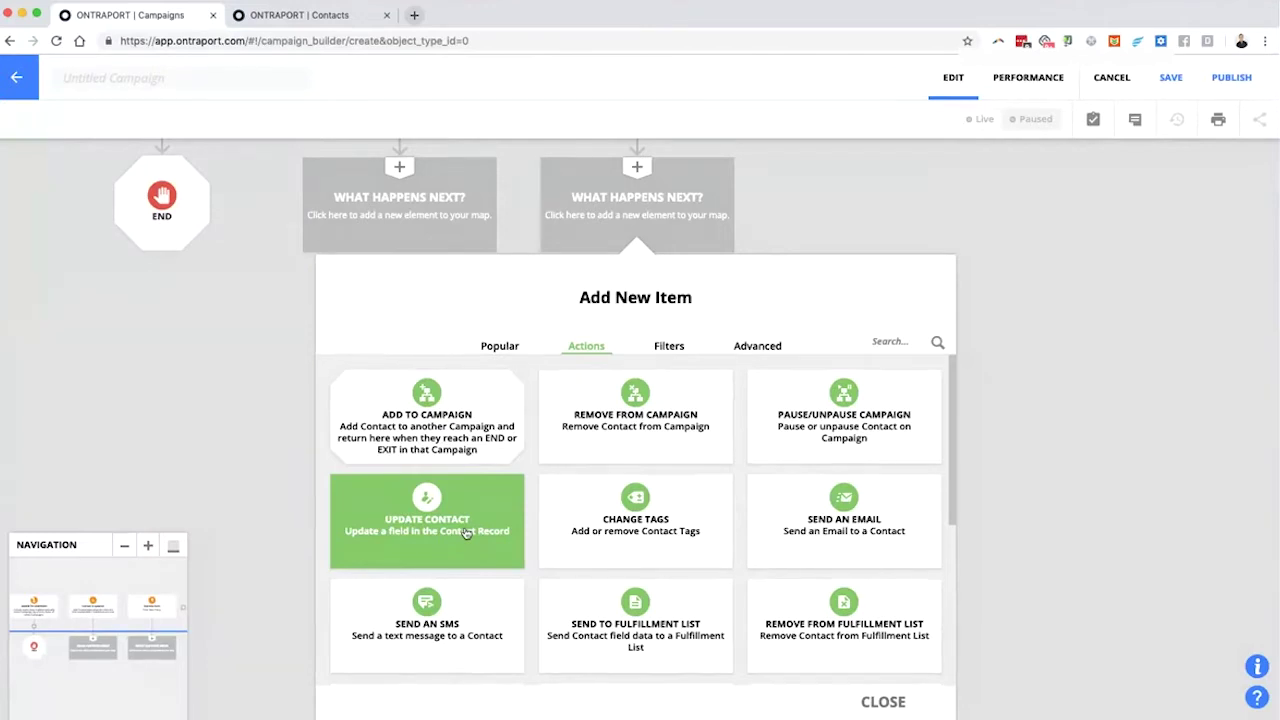
scroll(420, 645, down, 1)
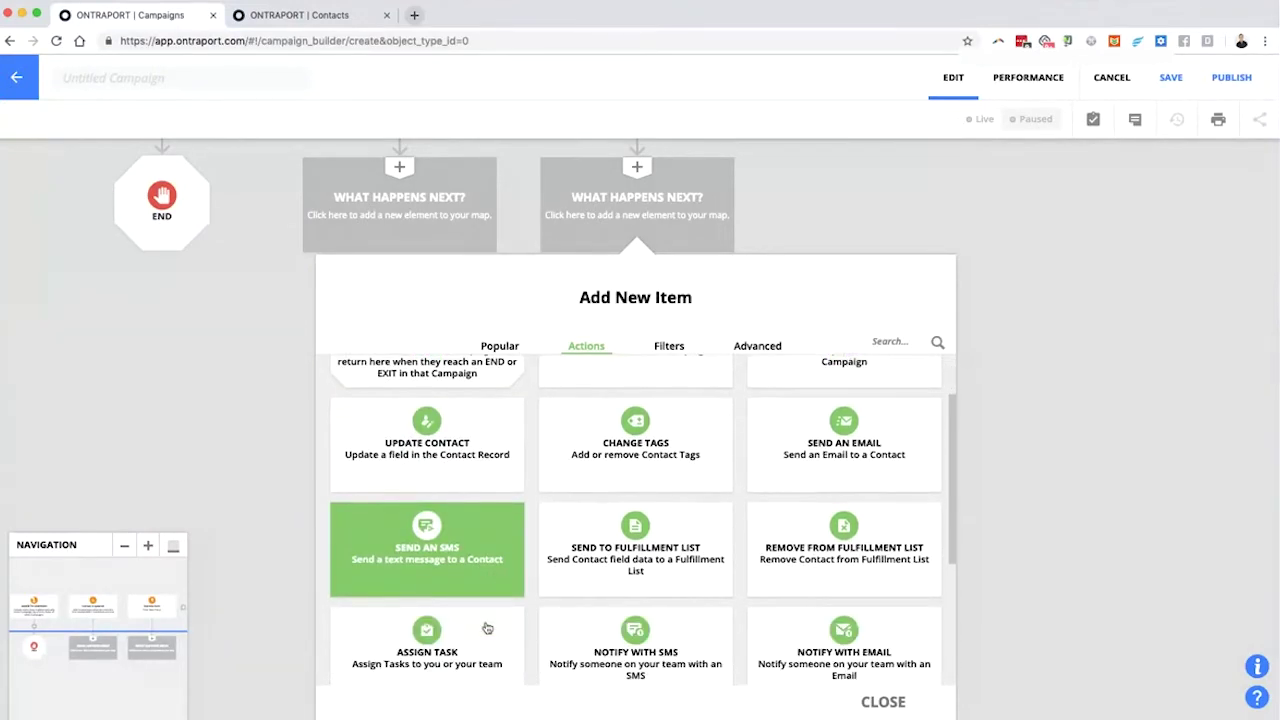
scroll(470, 615, down, 2)
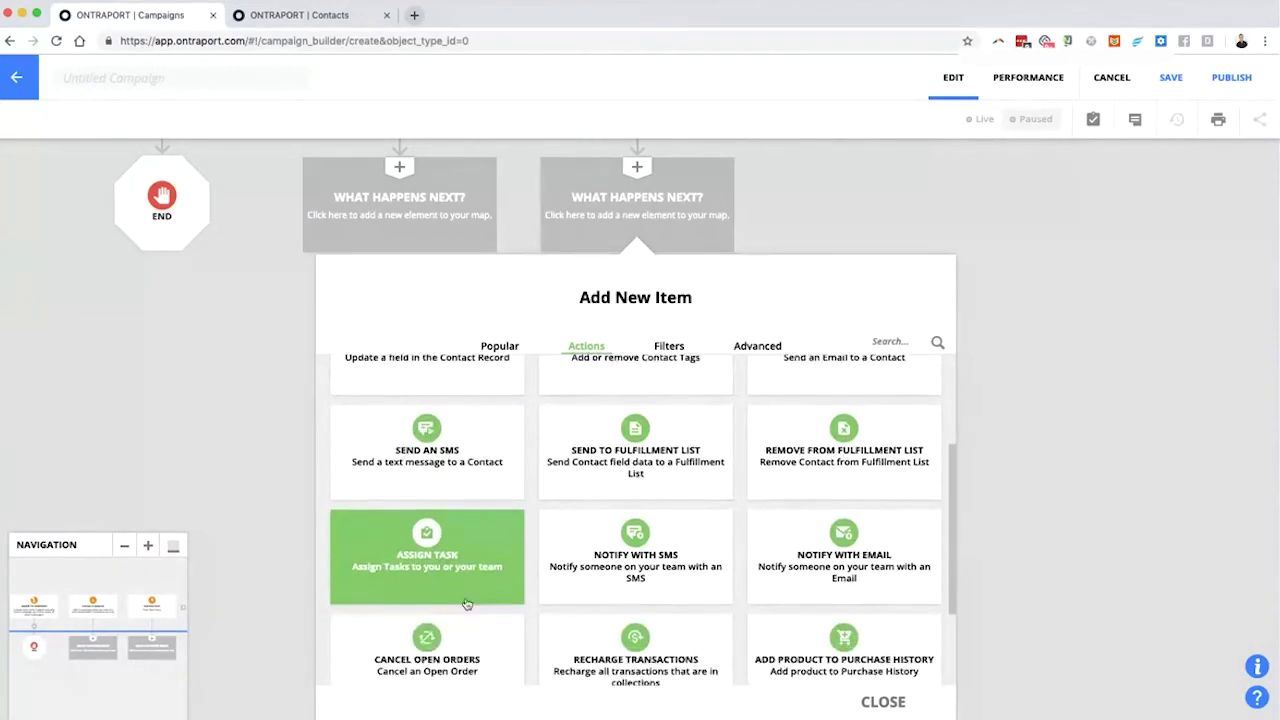
scroll(466, 604, down, 1)
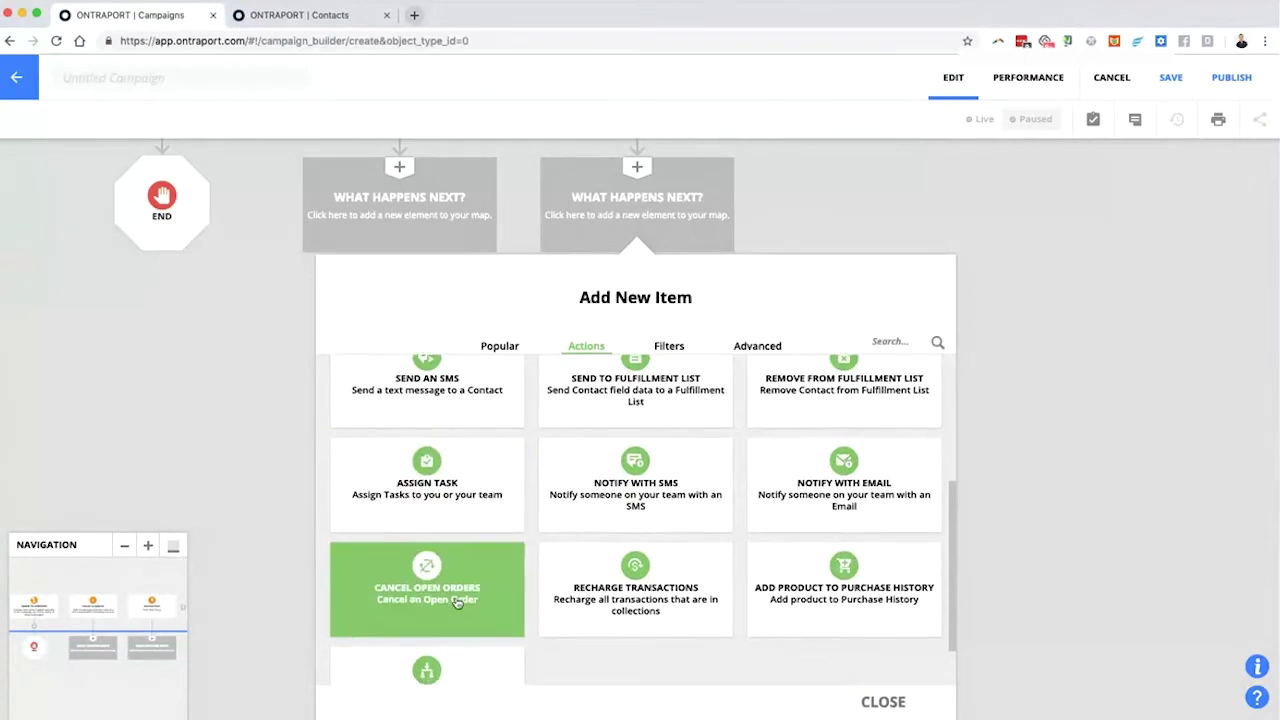
scroll(457, 601, down, 2)
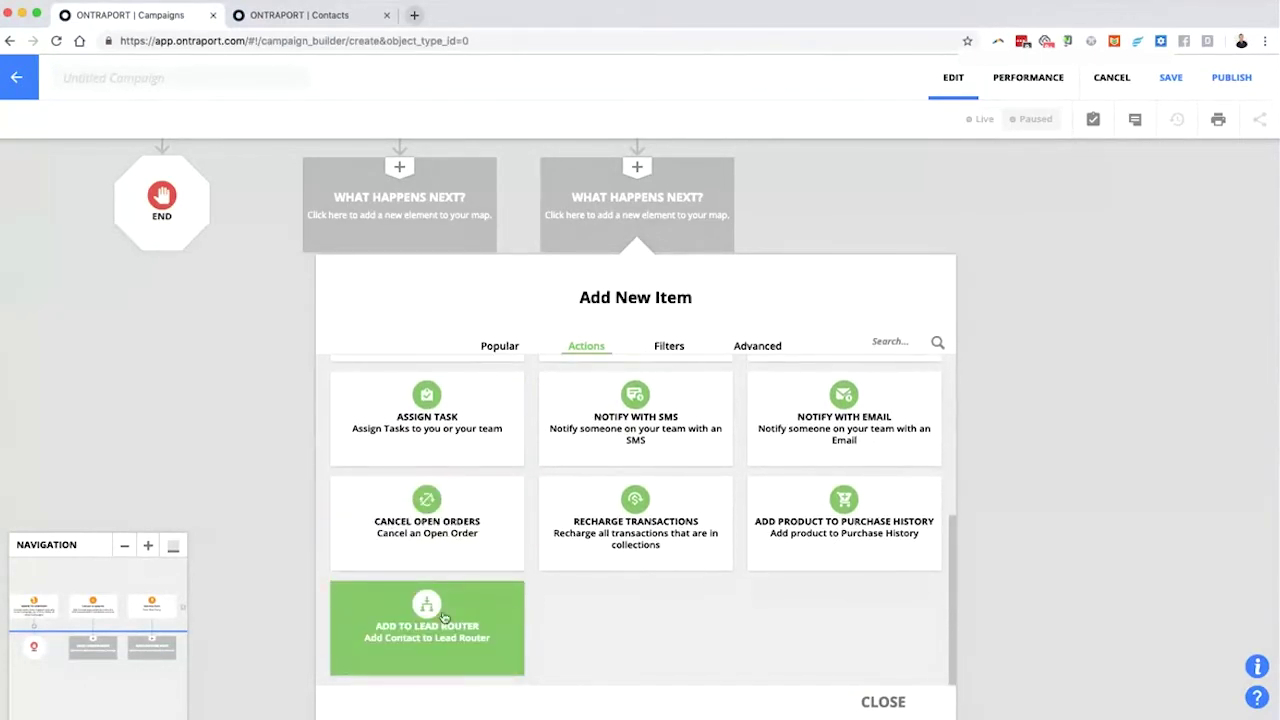
scroll(670, 528, up, 1)
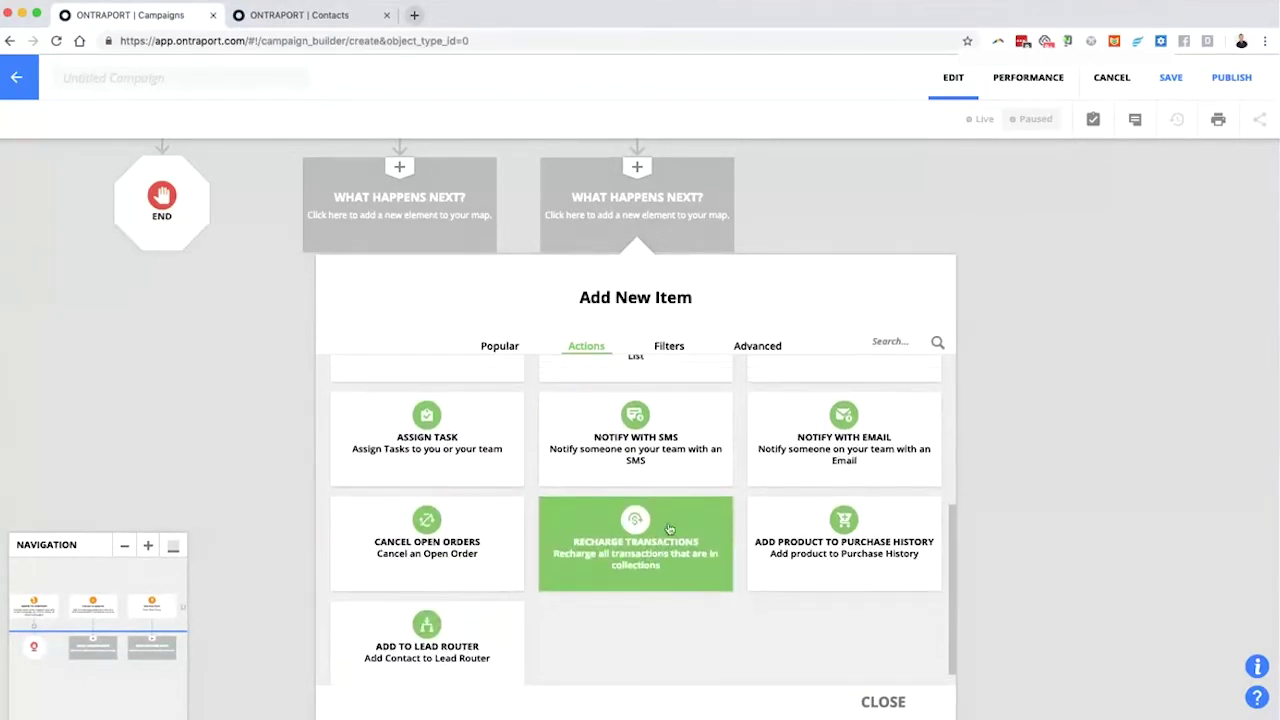
scroll(670, 528, up, 2)
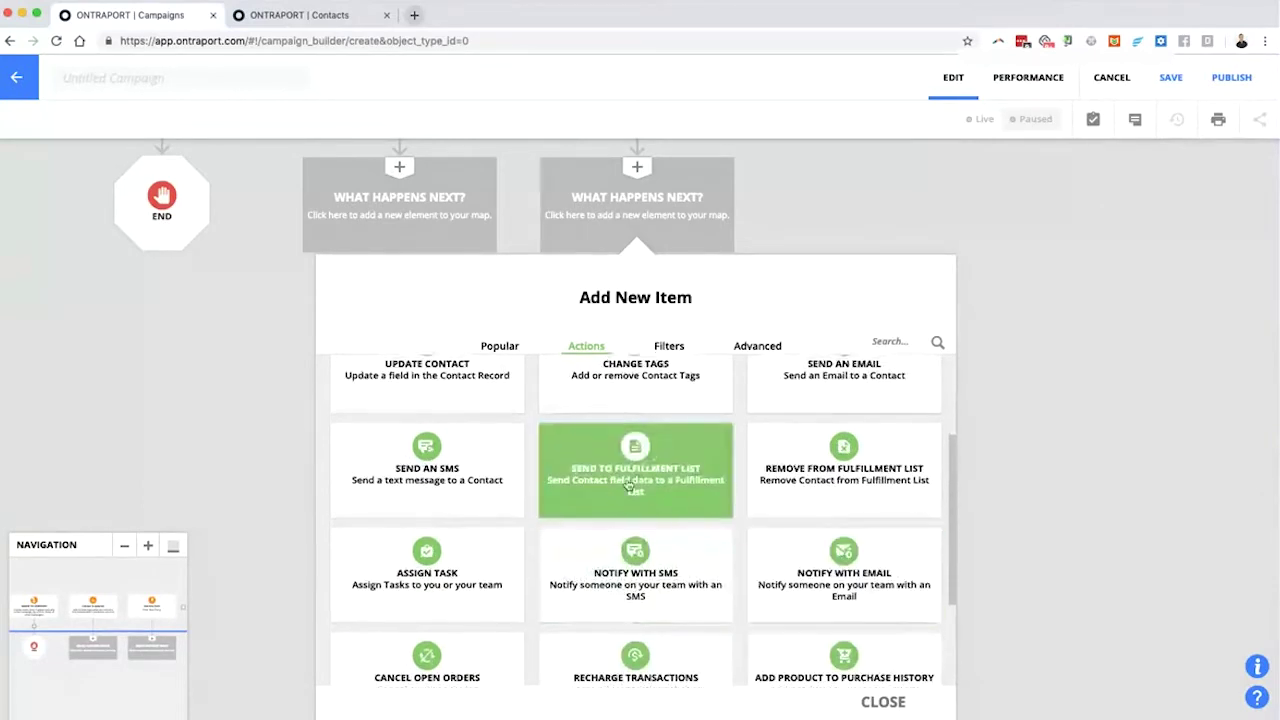
scroll(845, 500, down, 2)
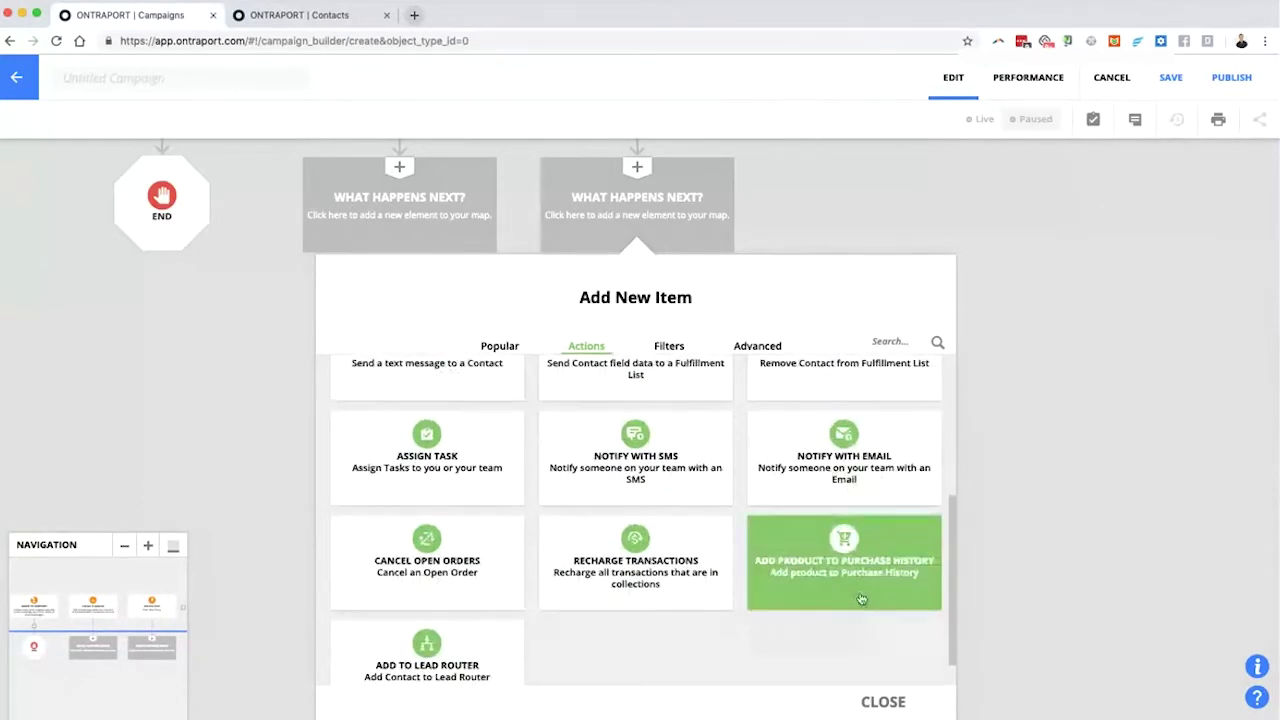
scroll(866, 592, up, 3)
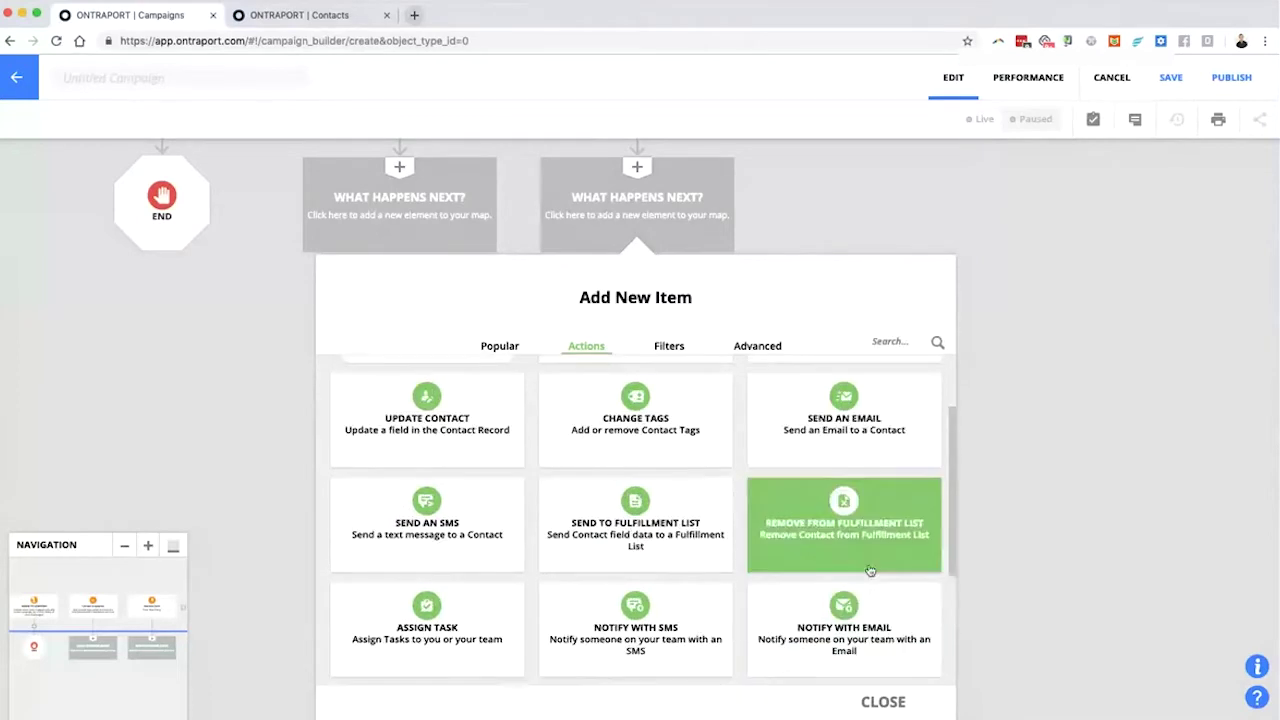
scroll(870, 570, up, 1)
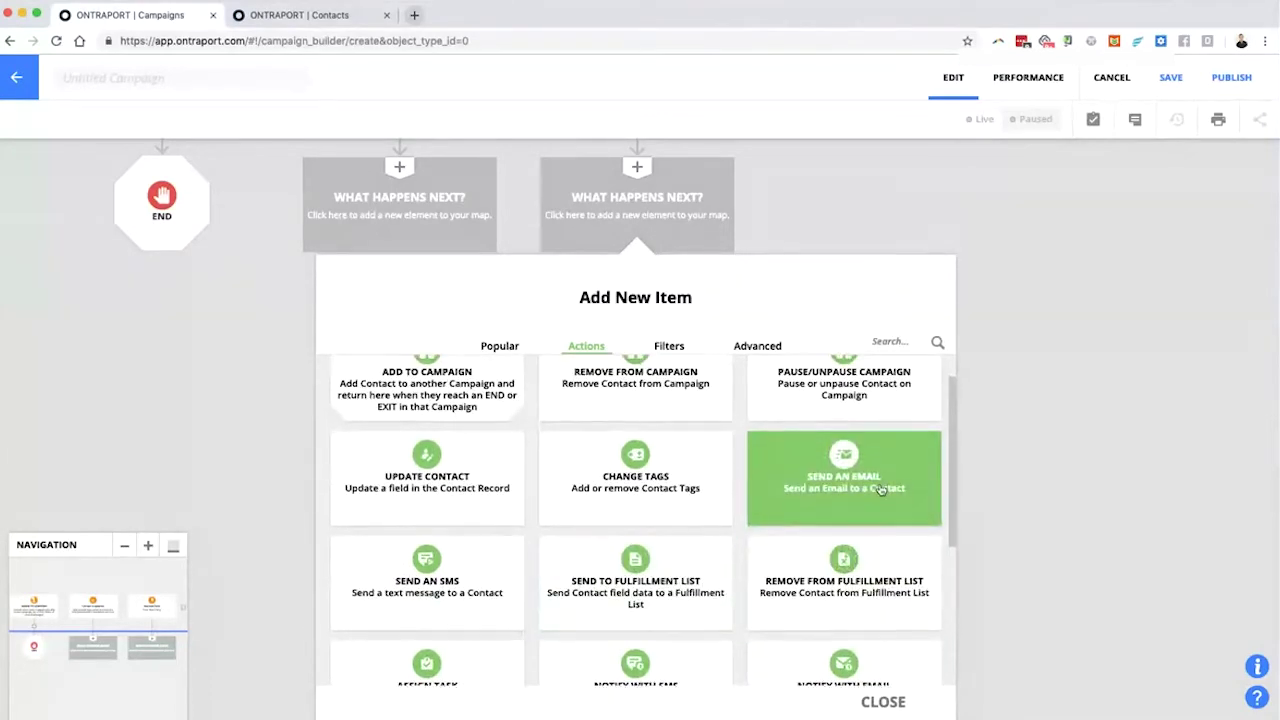
scroll(640, 510, up, 1)
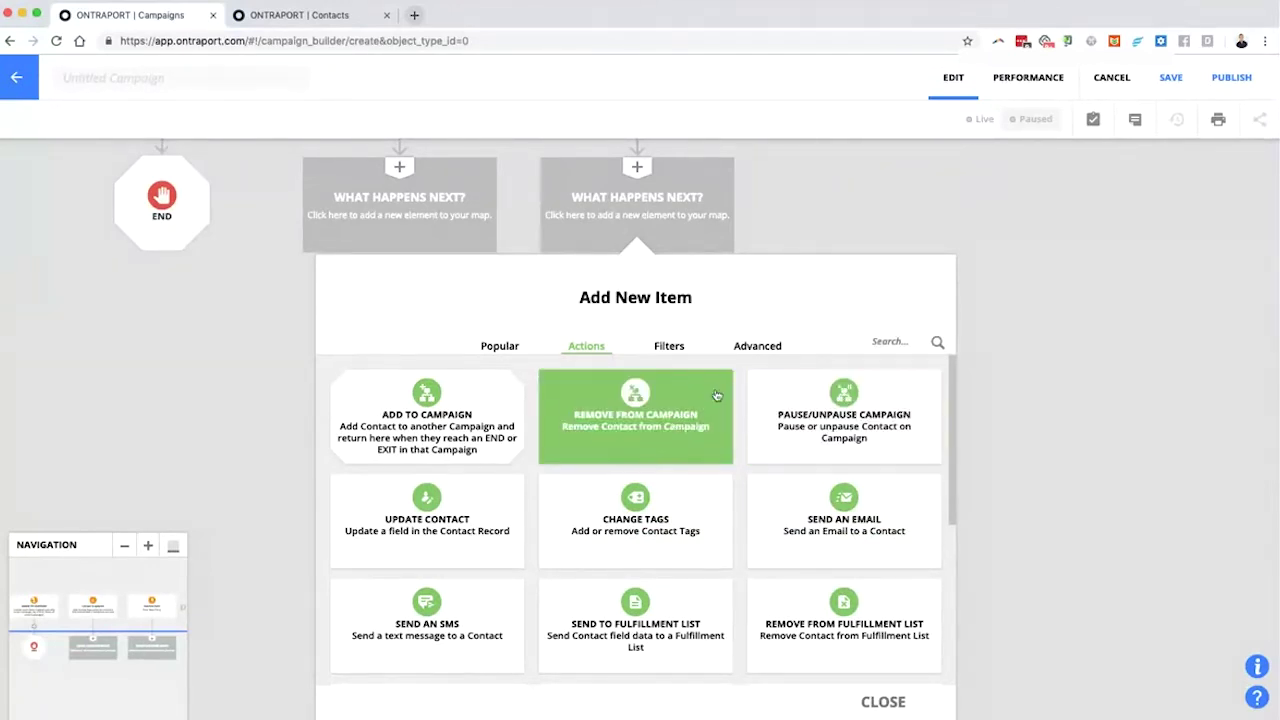
scroll(494, 509, down, 2)
scroll(494, 509, up, 2)
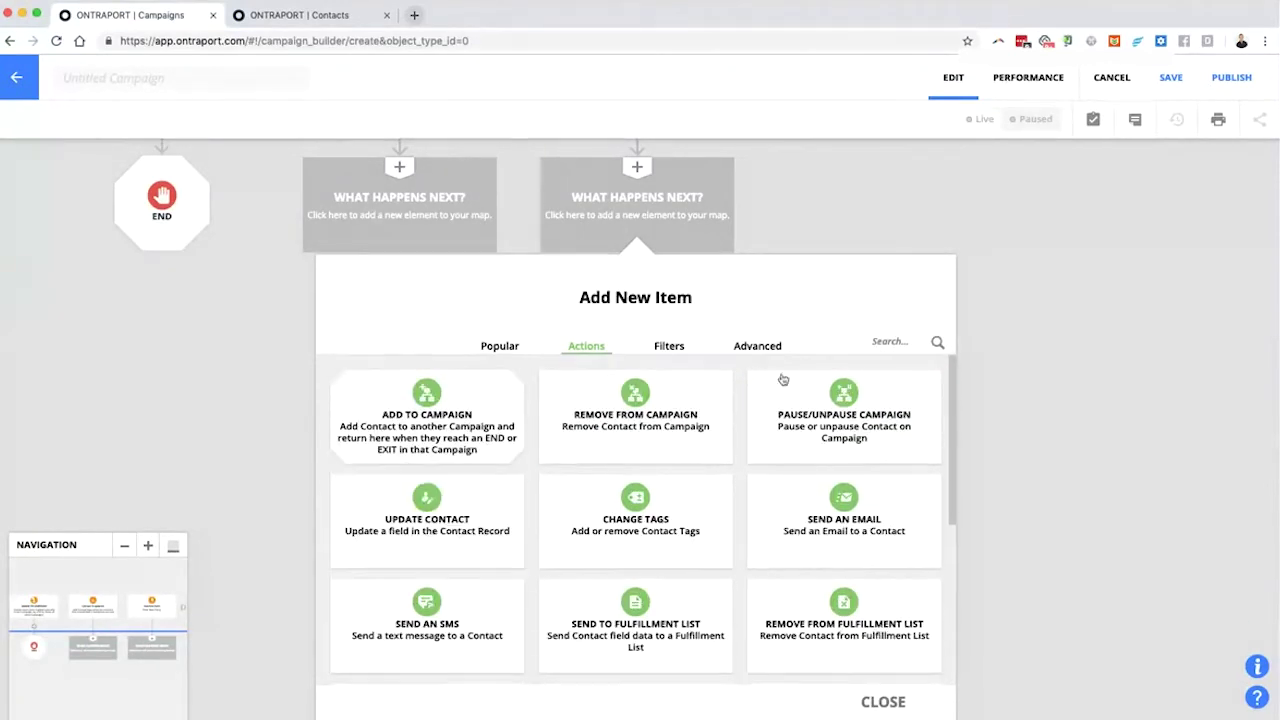
Search the element library for email, clear the search, and examine the Filters and Advanced elements.
click(889, 341)
text(email)
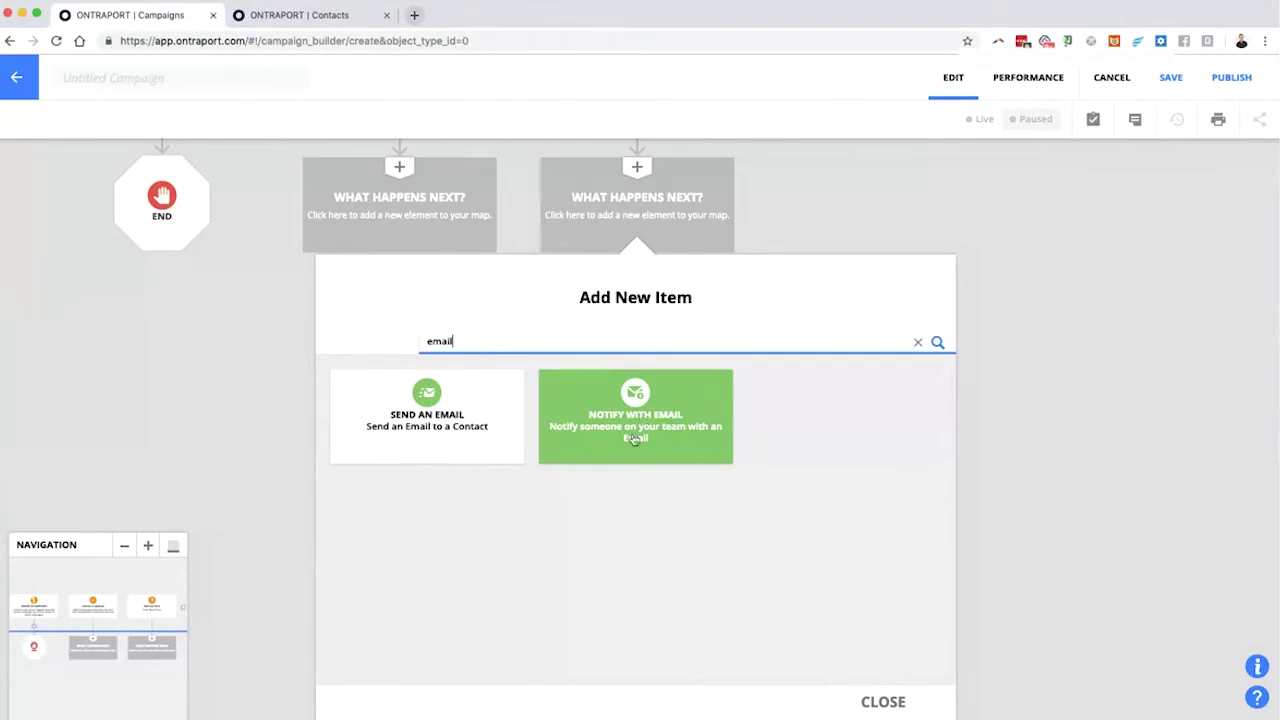
click(917, 342)
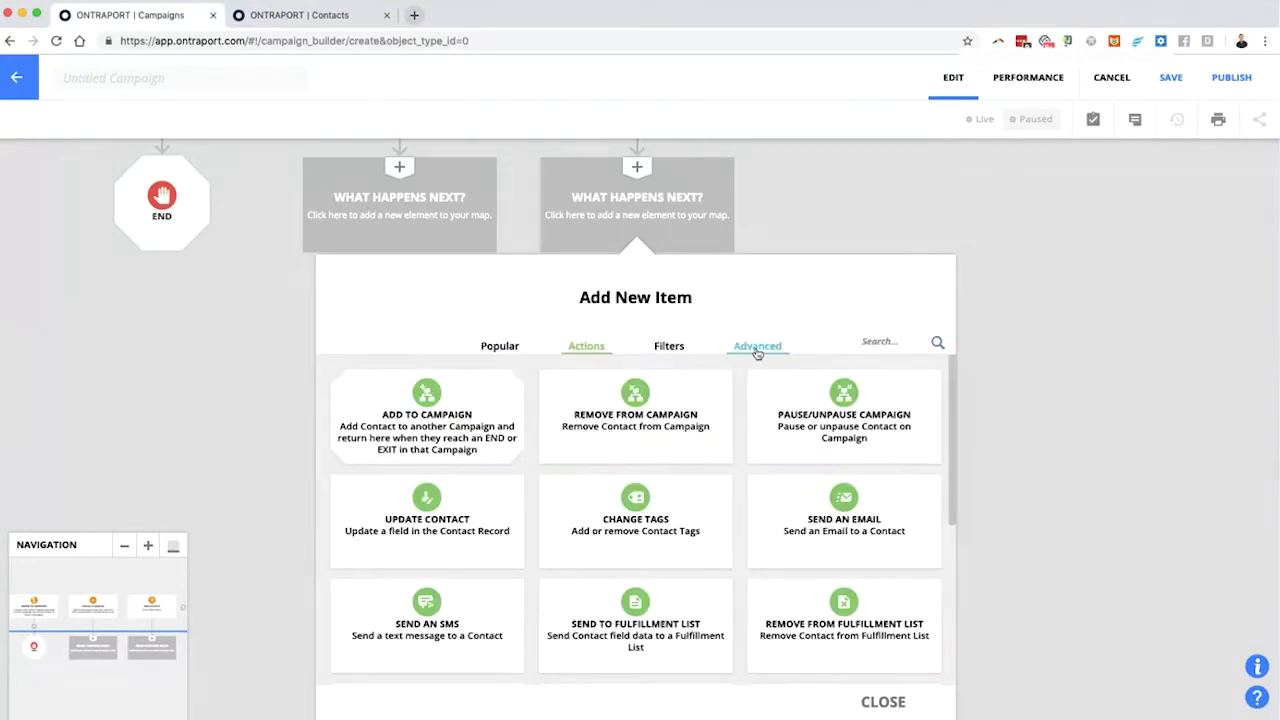
click(669, 350)
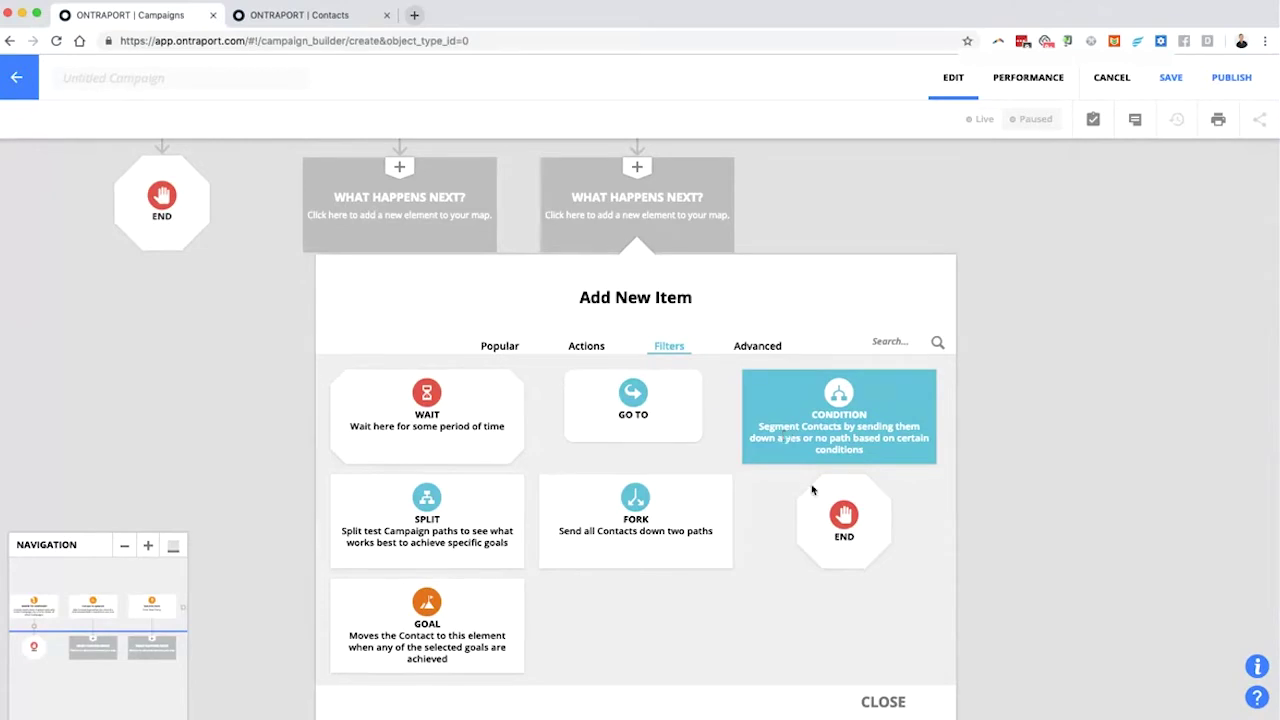
click(760, 346)
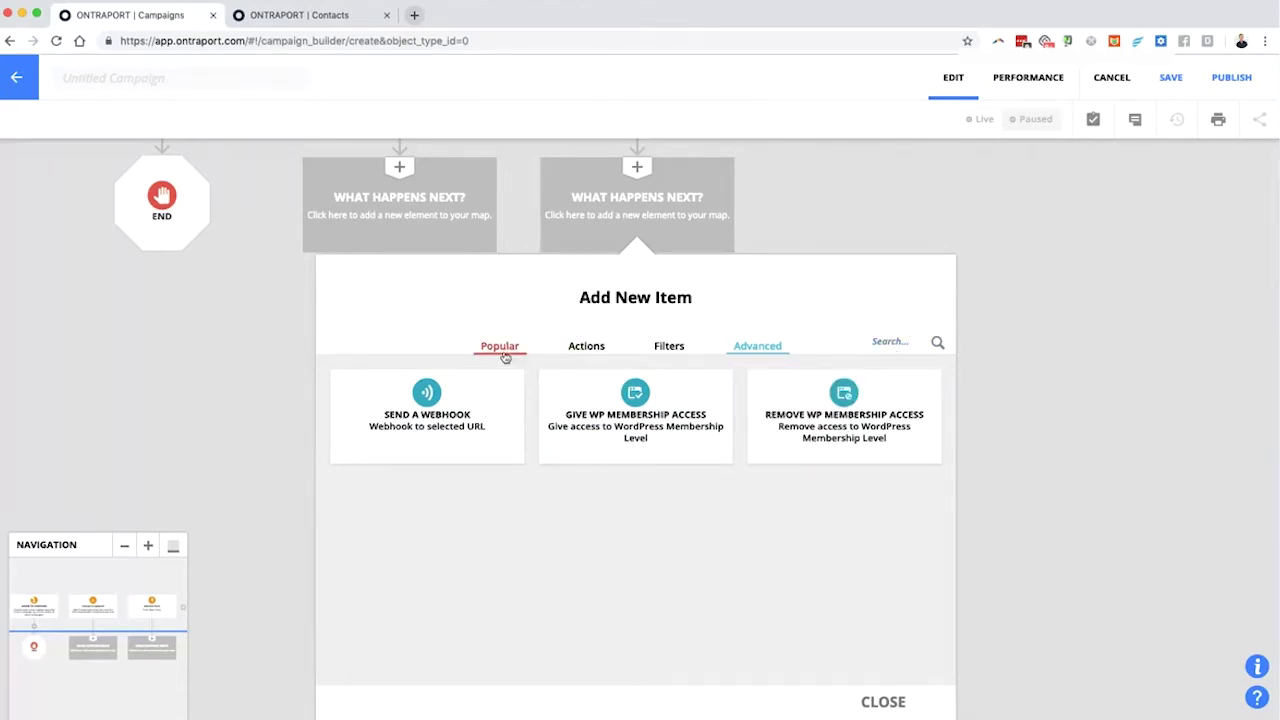
Find the Send an Email element, place it under the Submits Form trigger, and add a Wait element below it.
click(903, 345)
text(ema)
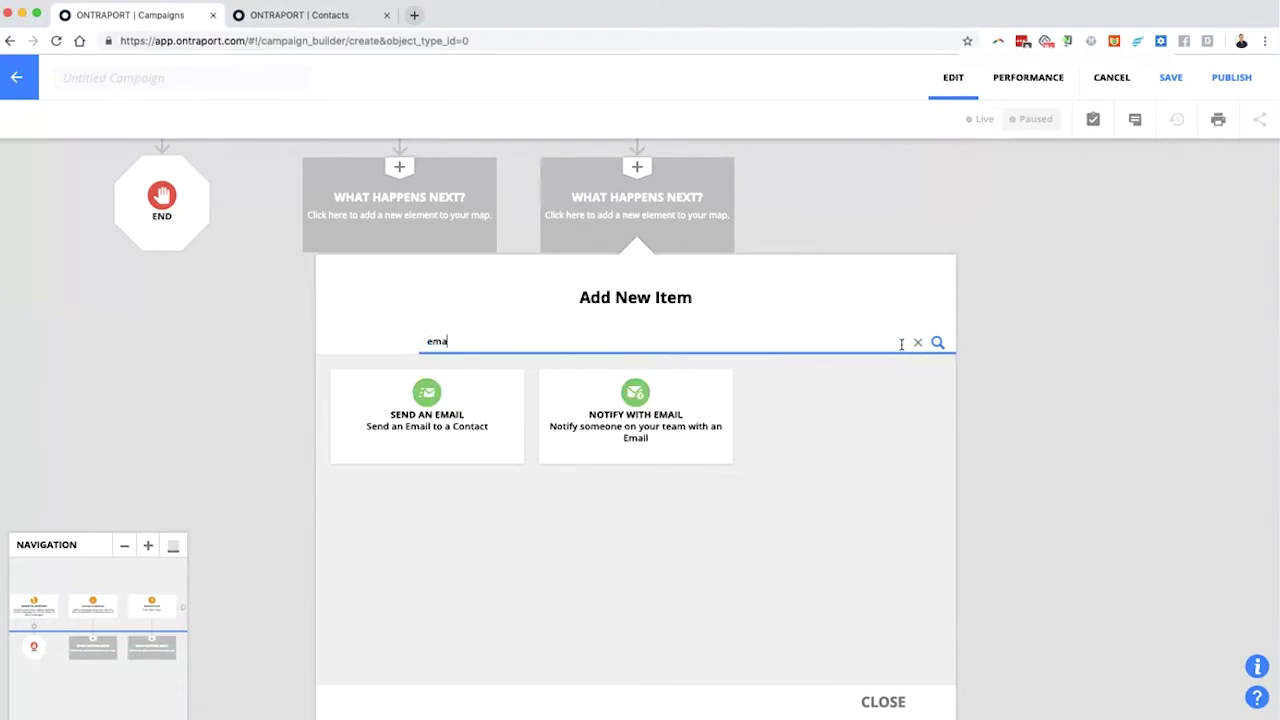
text(il)
click(488, 418)
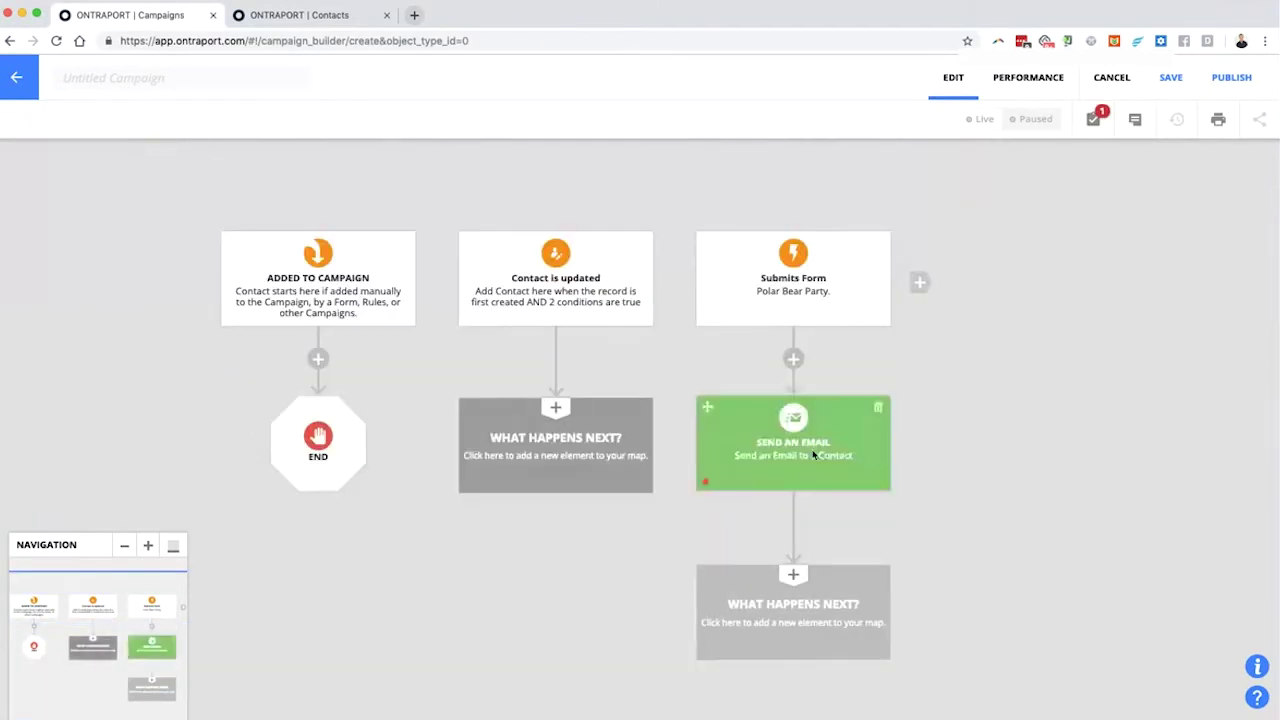
click(800, 595)
click(634, 410)
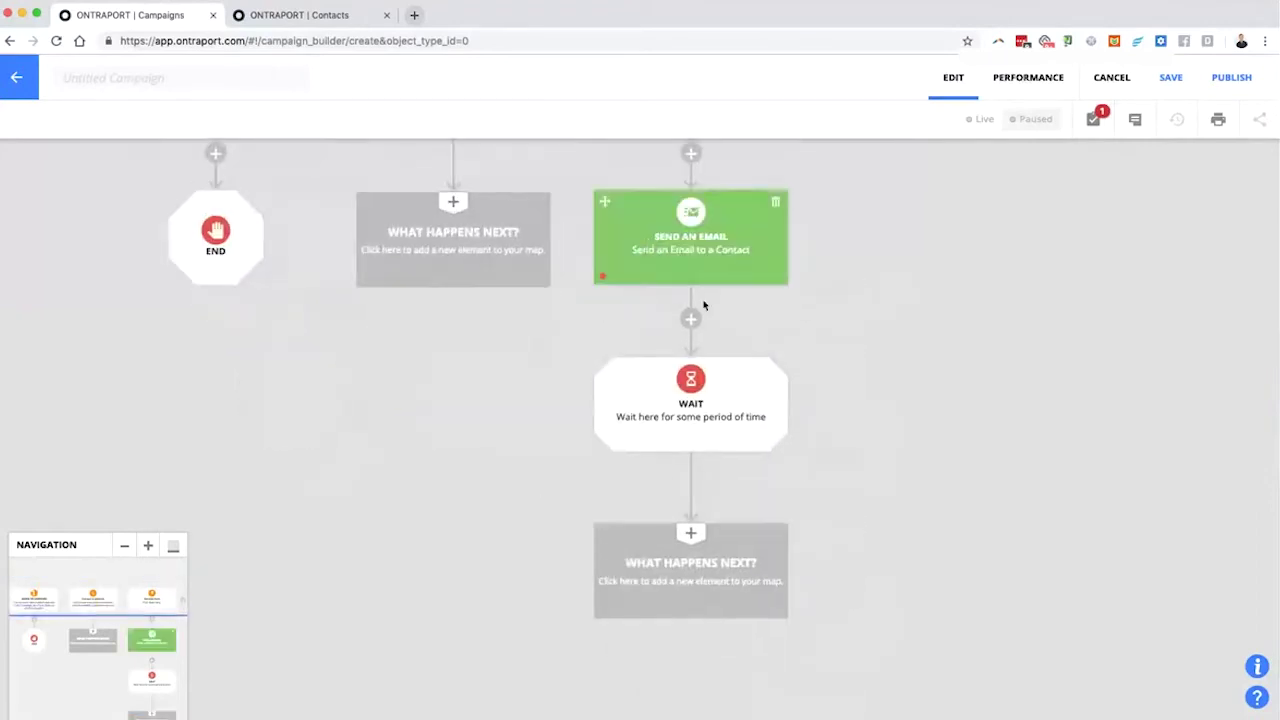
Extend the Submits Form path below its first Wait with a second Send an Email element and another Wait.
click(703, 570)
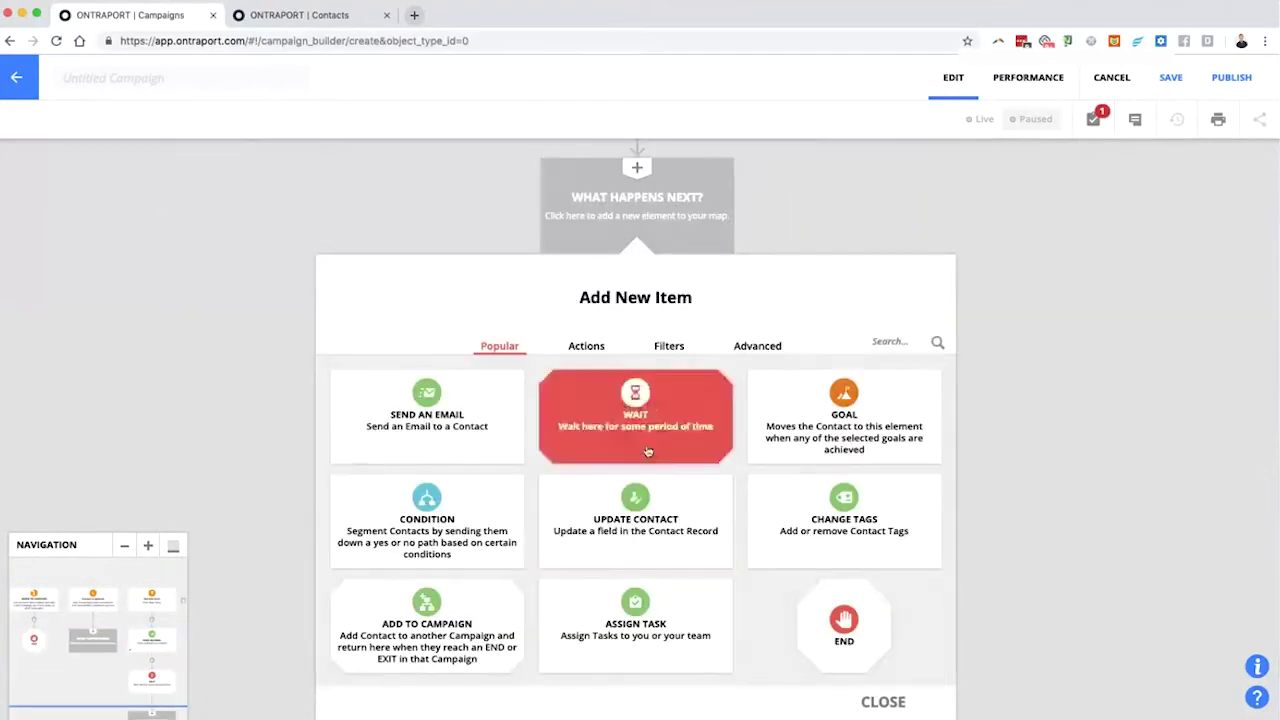
click(460, 426)
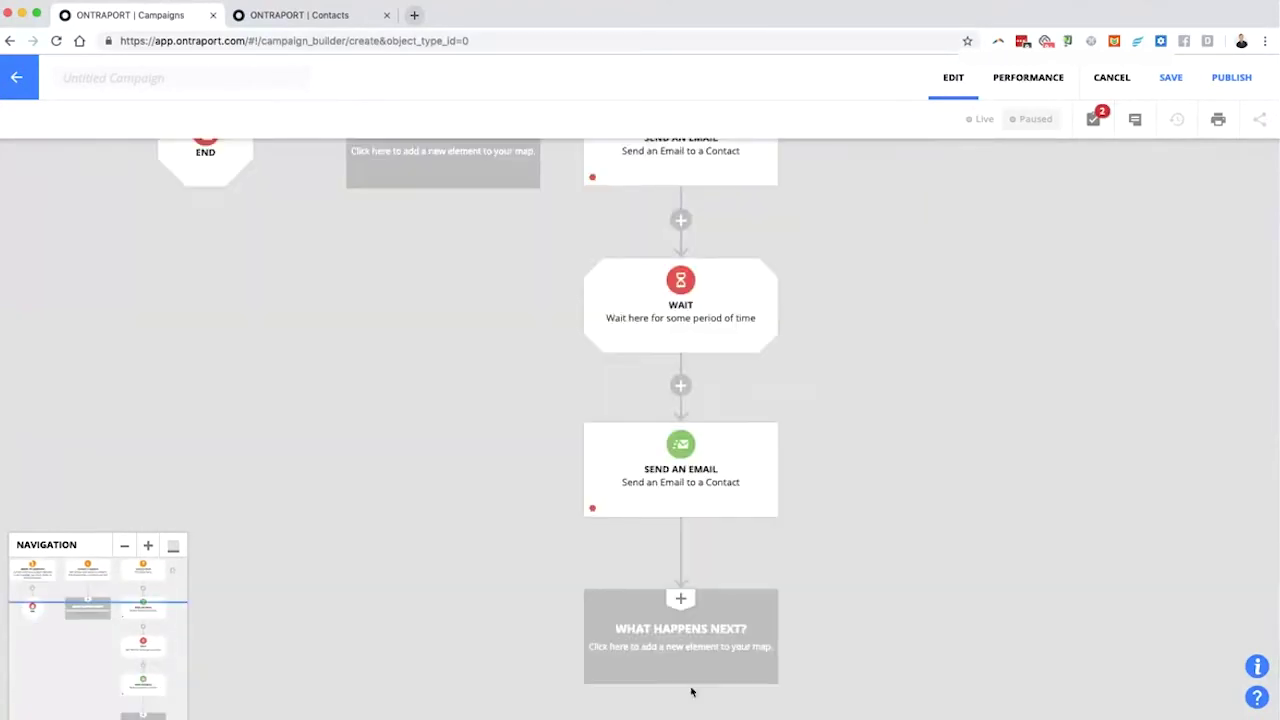
click(678, 655)
click(590, 460)
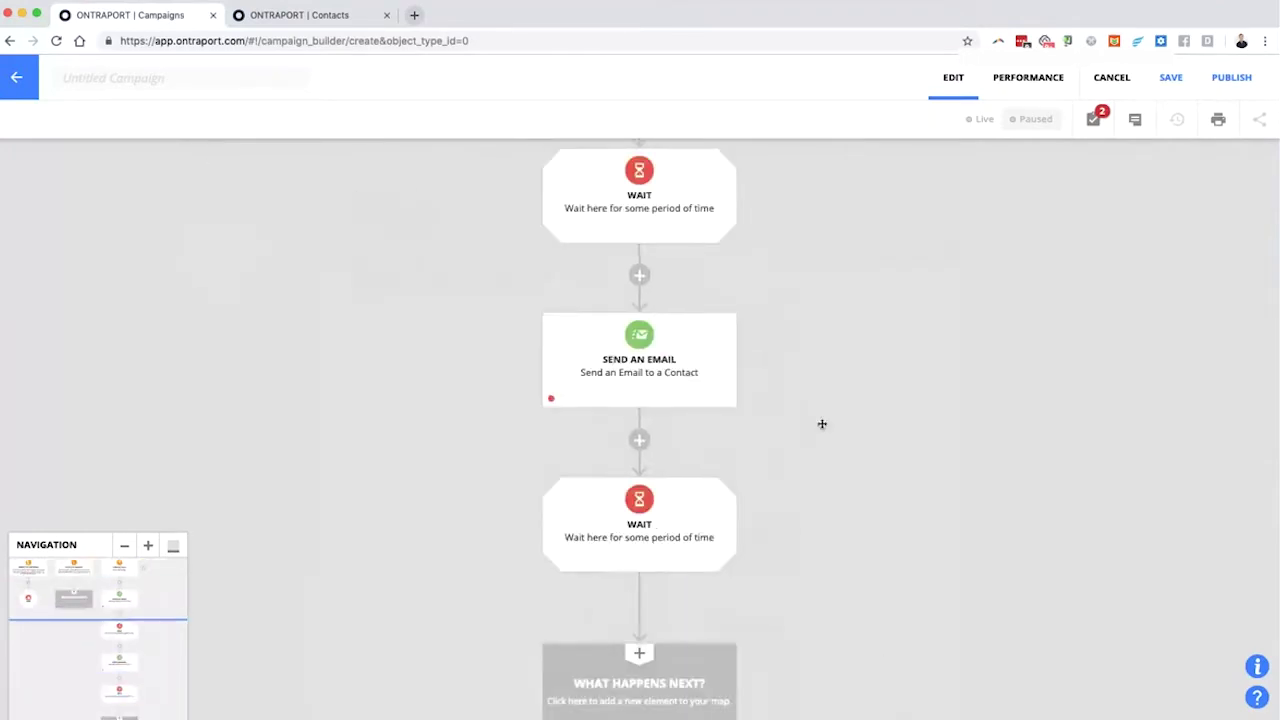
Search the element library for sms and place a Send an SMS element below the second Wait.
click(642, 600)
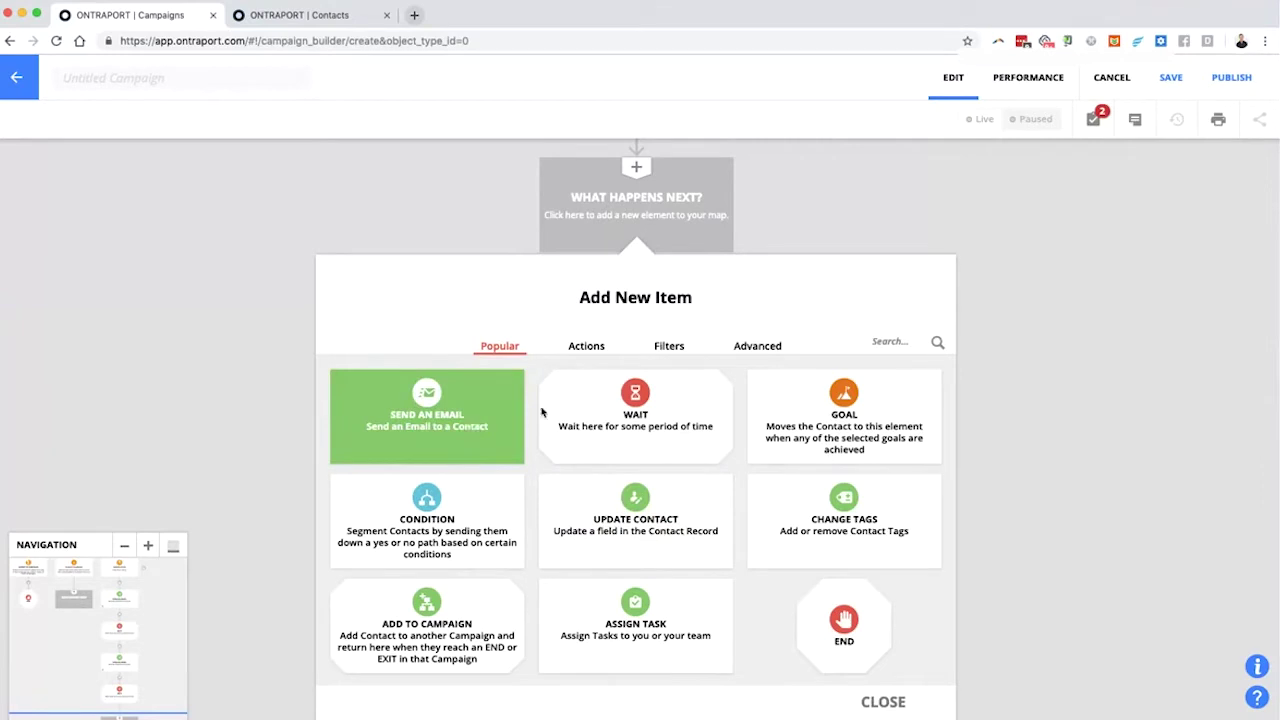
click(905, 341)
text(sms)
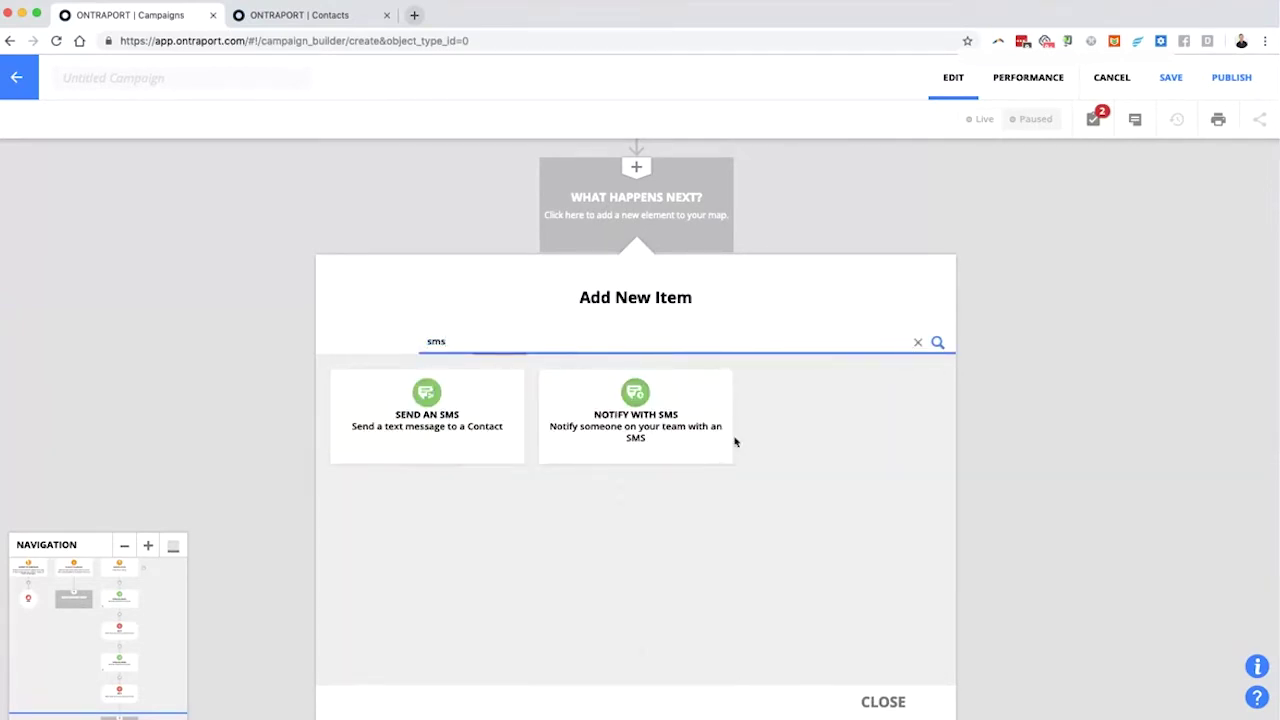
click(426, 440)
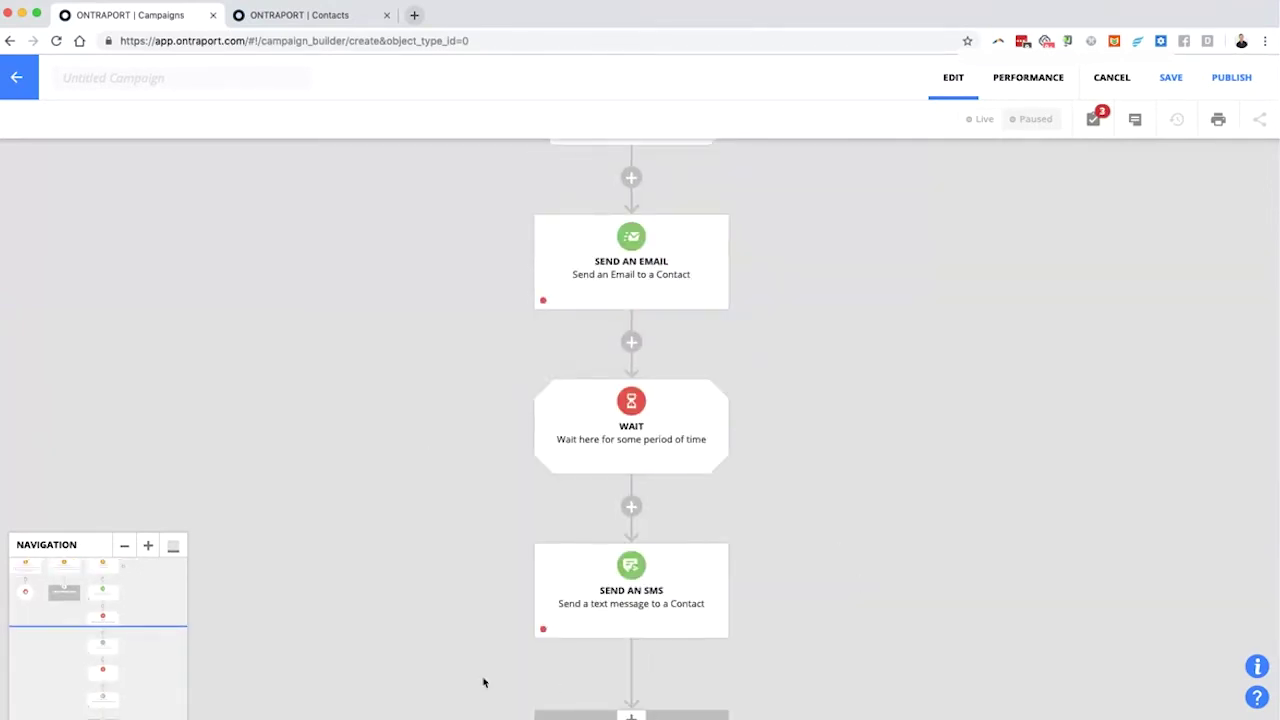
Add a Wait element below Send an SMS, followed by a third Send an Email element.
click(600, 530)
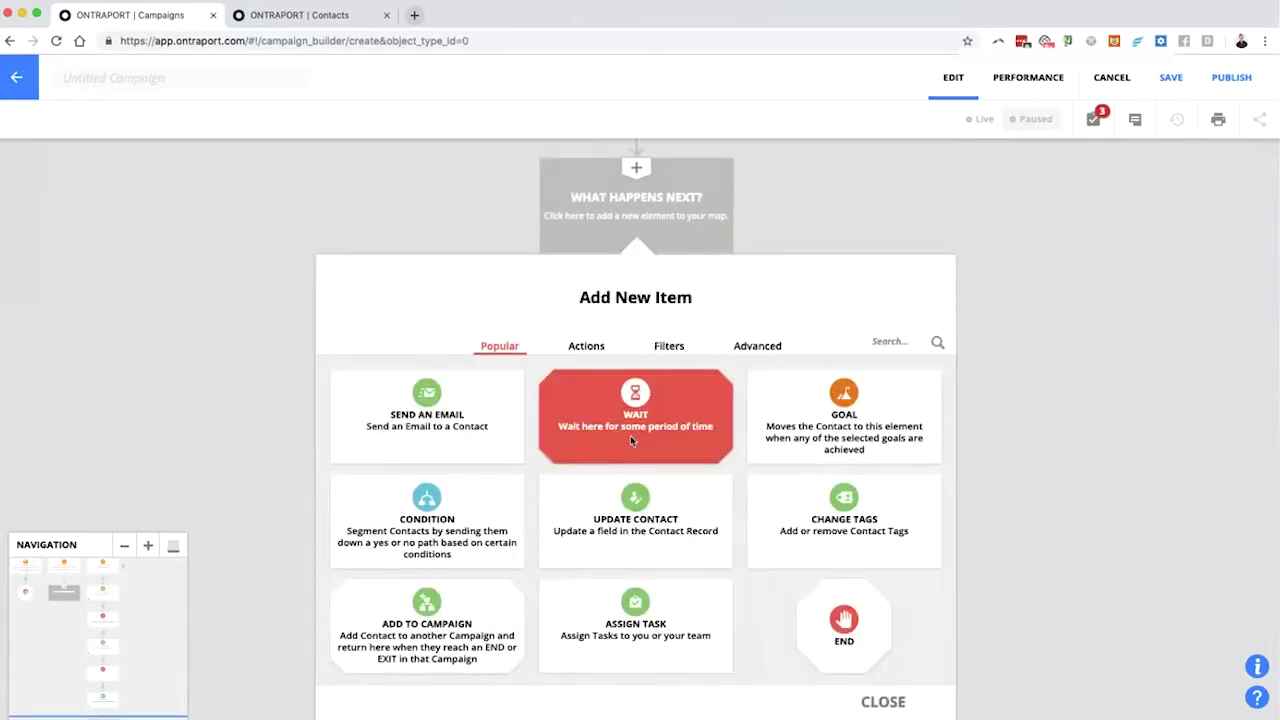
click(634, 437)
click(650, 688)
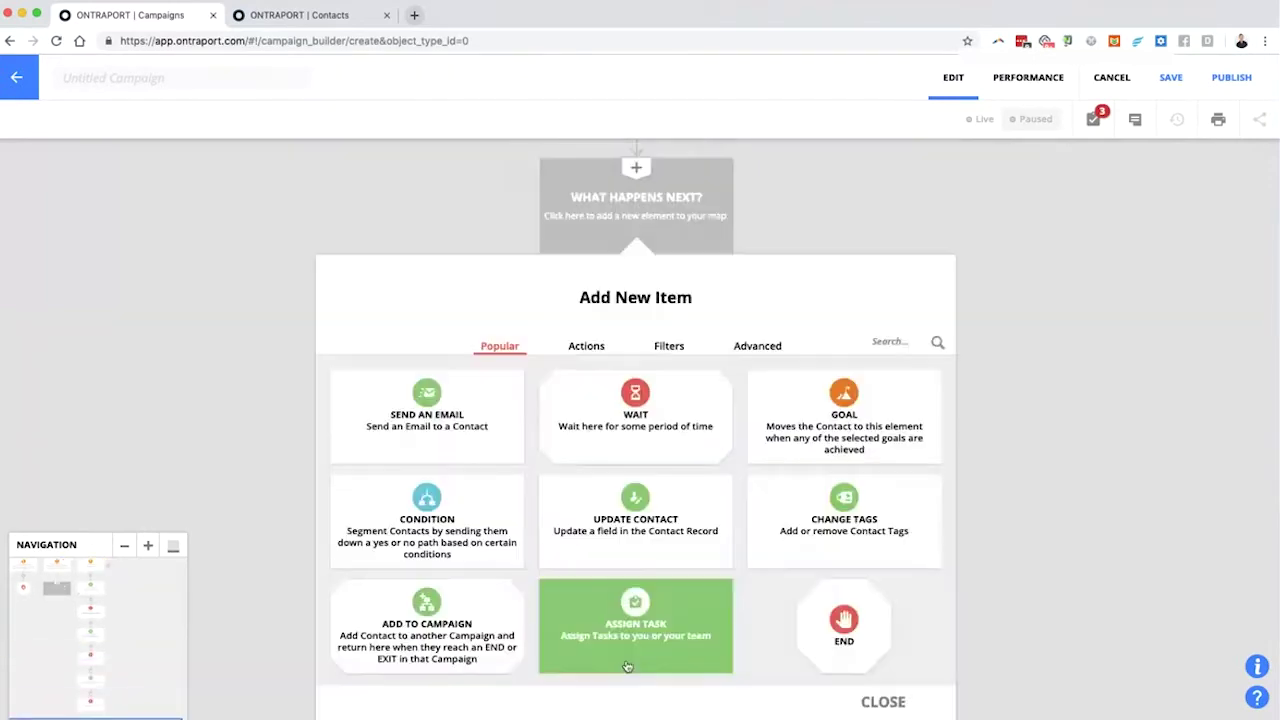
click(478, 440)
Place a Goal element below the last Send an Email element and finish the path with an End element.
scroll(763, 651, up, 5)
scroll(736, 617, down, 1)
scroll(736, 617, down, 3)
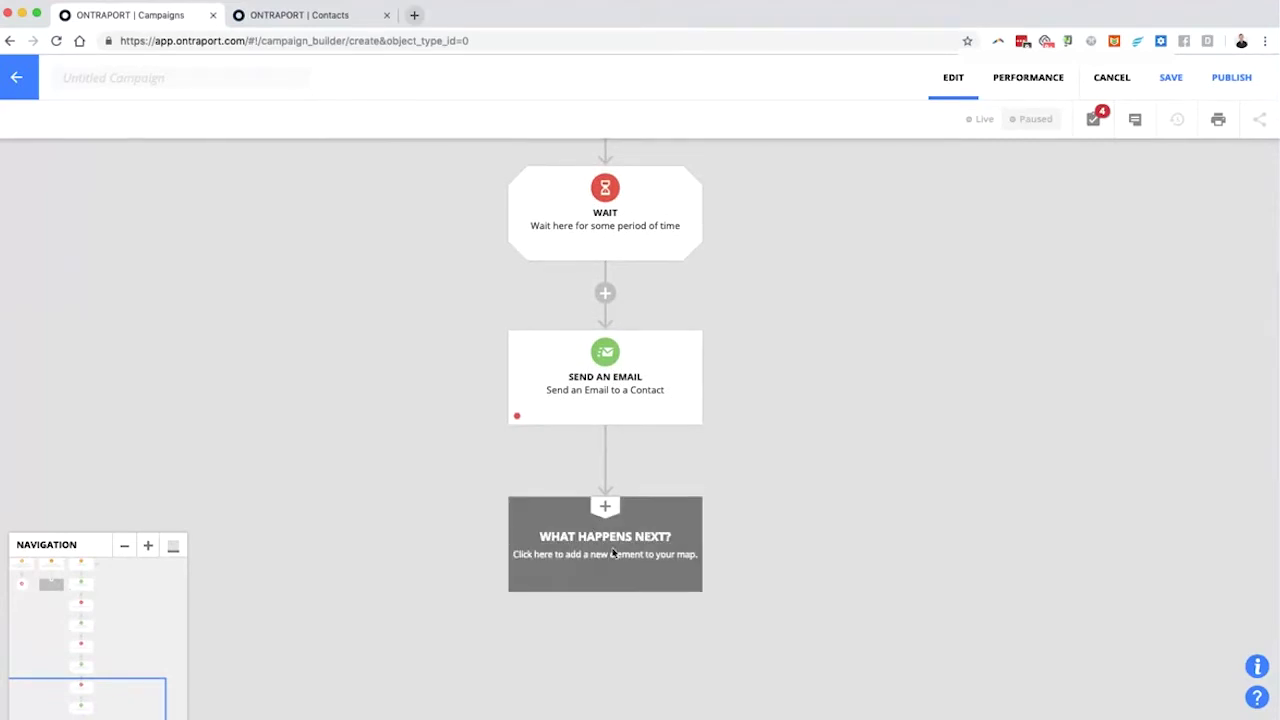
scroll(658, 358, up, 4)
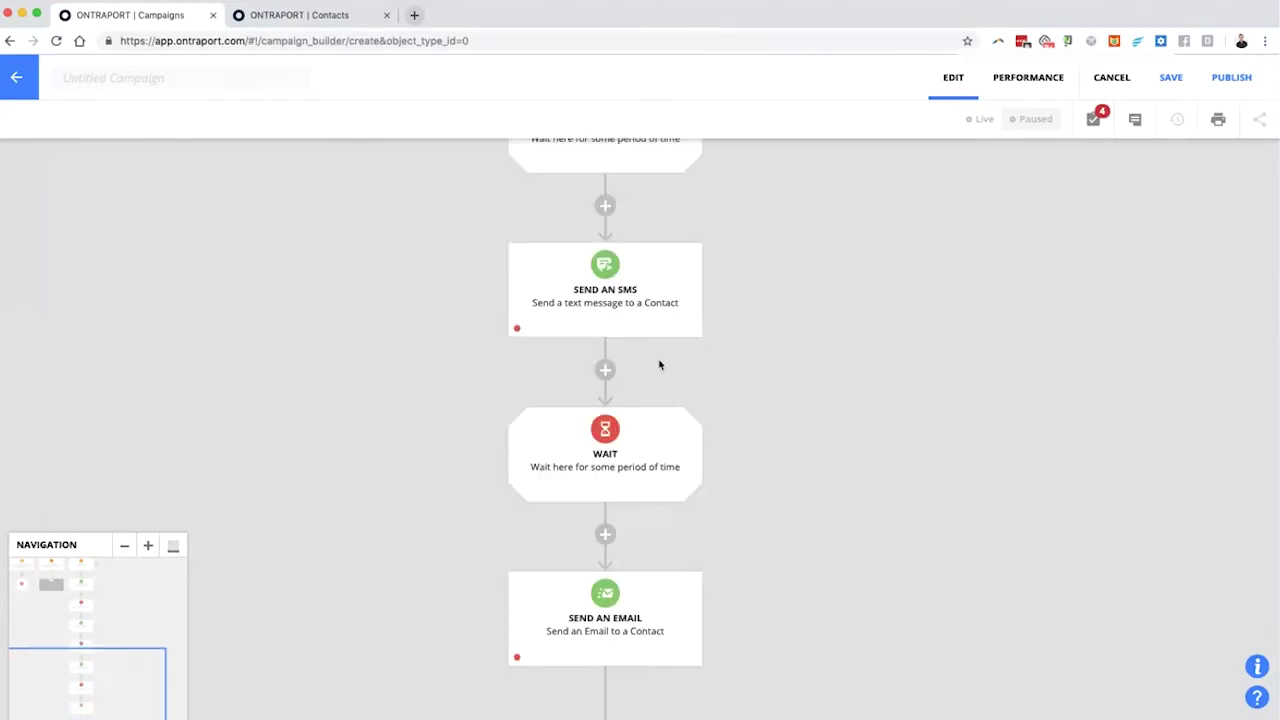
scroll(657, 351, down, 4)
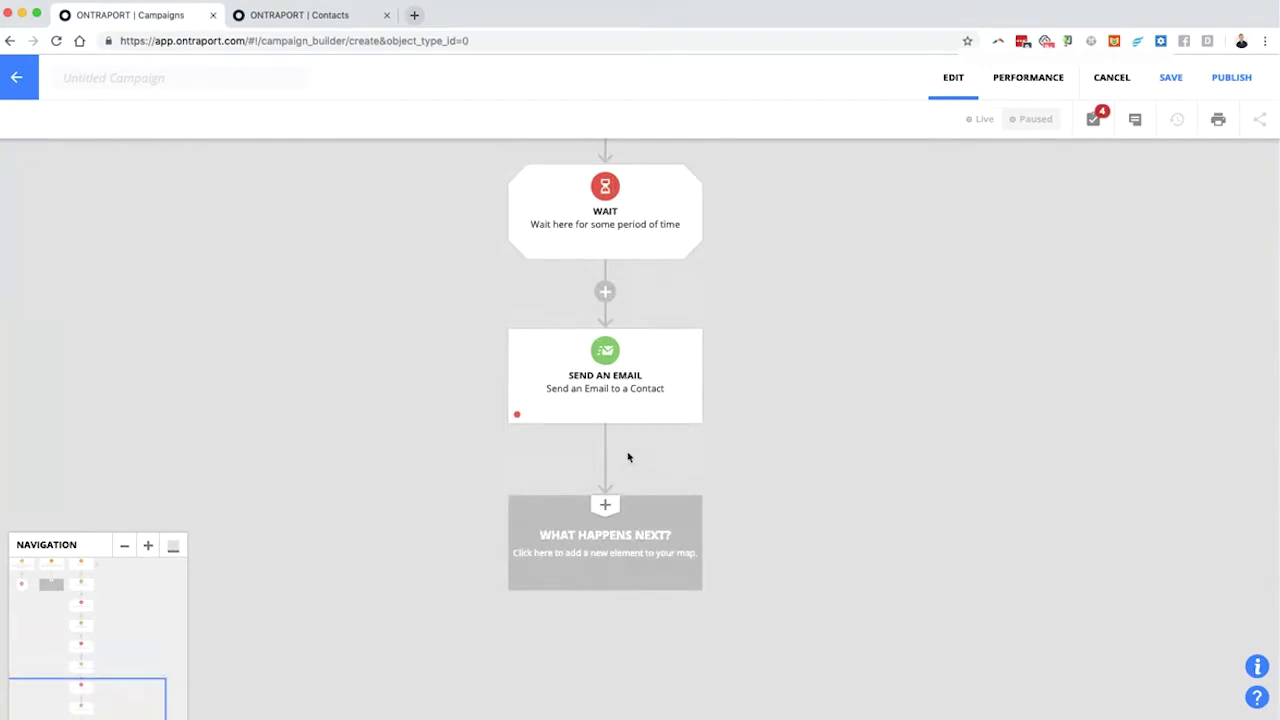
click(605, 537)
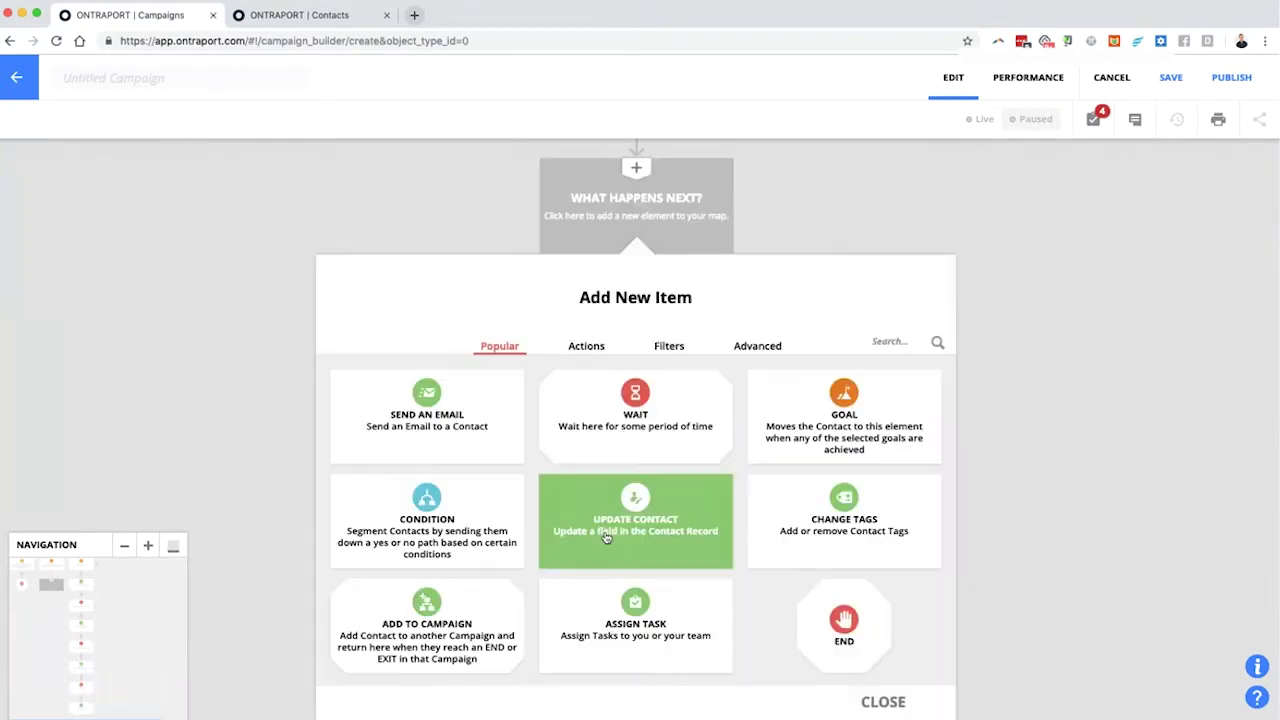
click(848, 437)
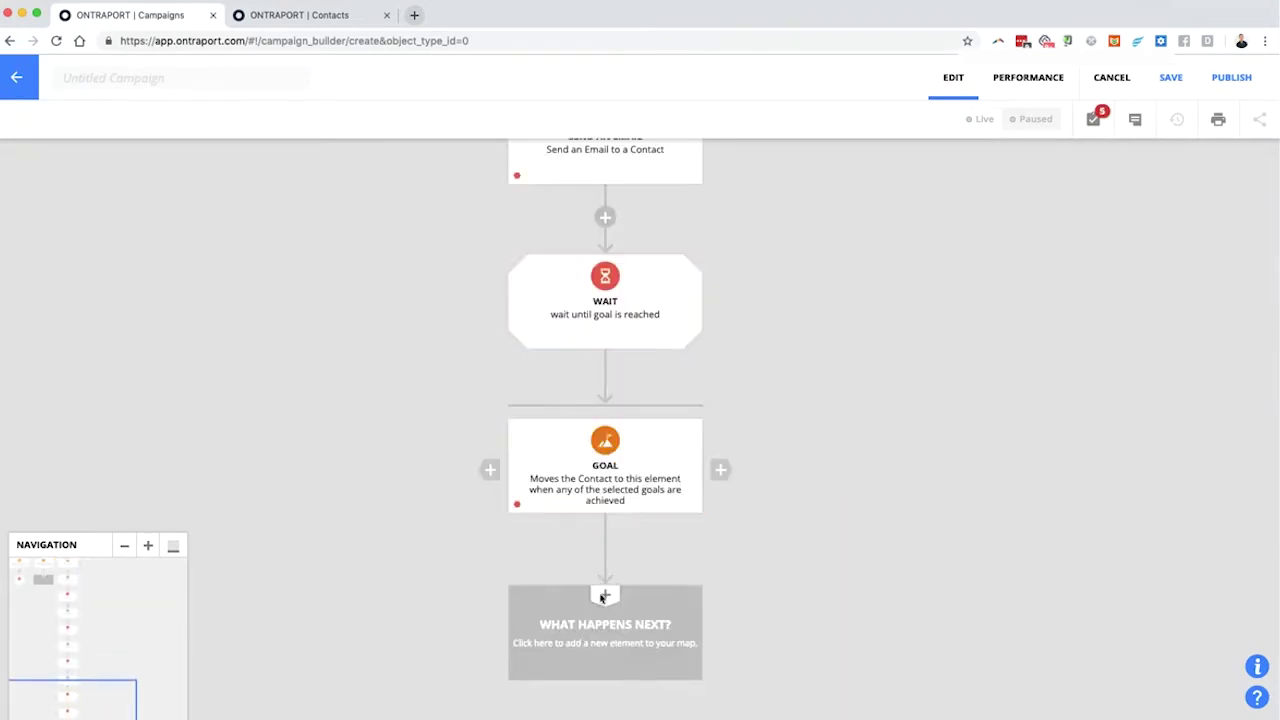
click(606, 645)
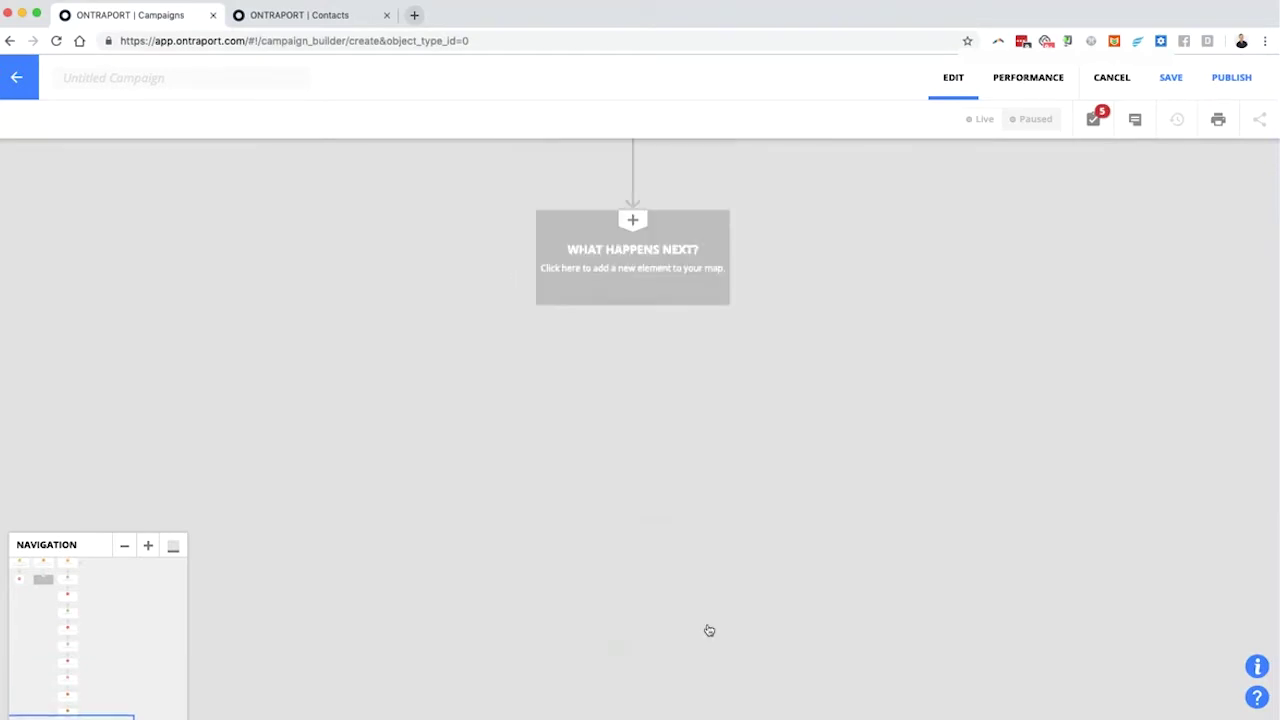
click(846, 615)
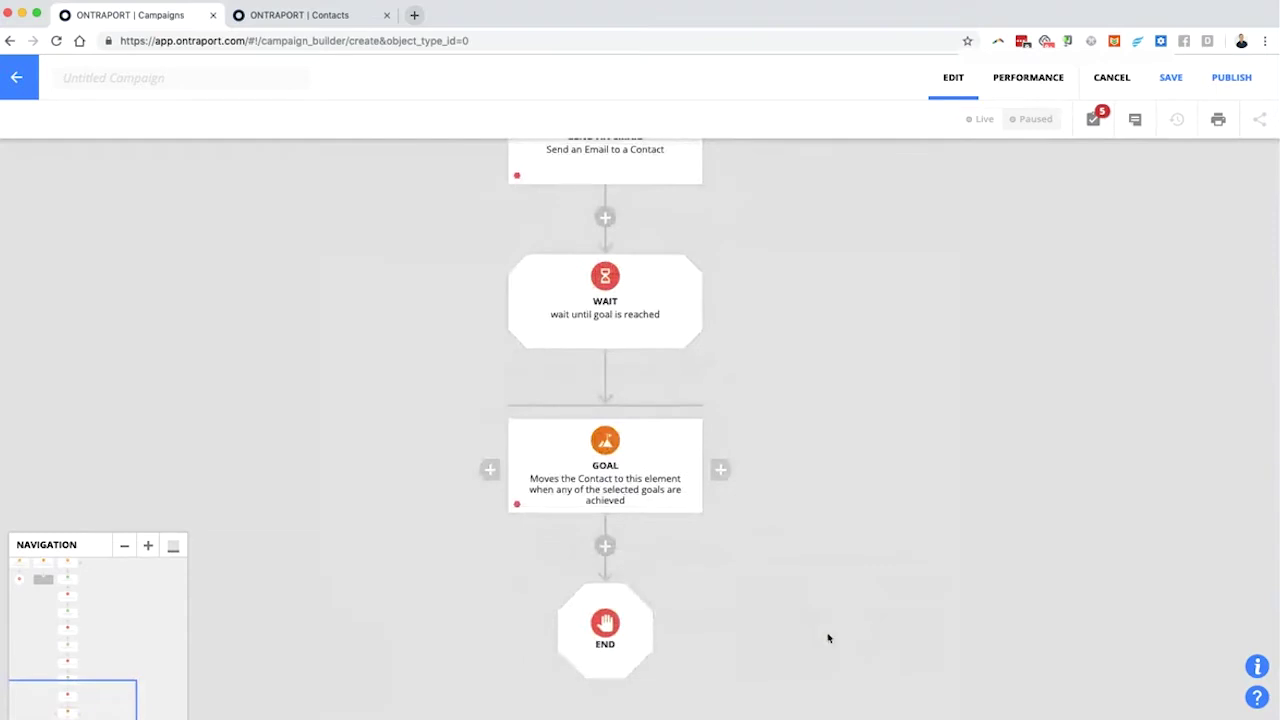
Review the whole Submits Form path, from its first email through the waits, SMS and goal to the End element.
scroll(789, 529, up, 15)
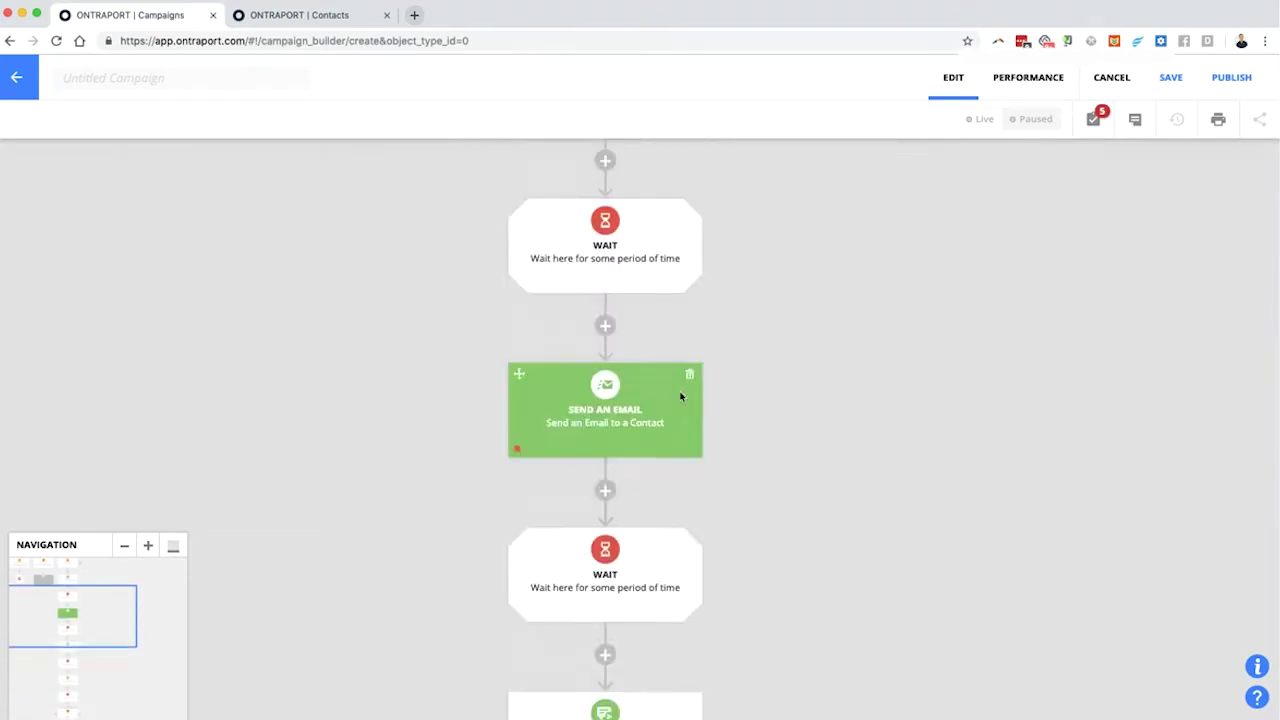
scroll(680, 397, up, 5)
scroll(669, 394, up, 3)
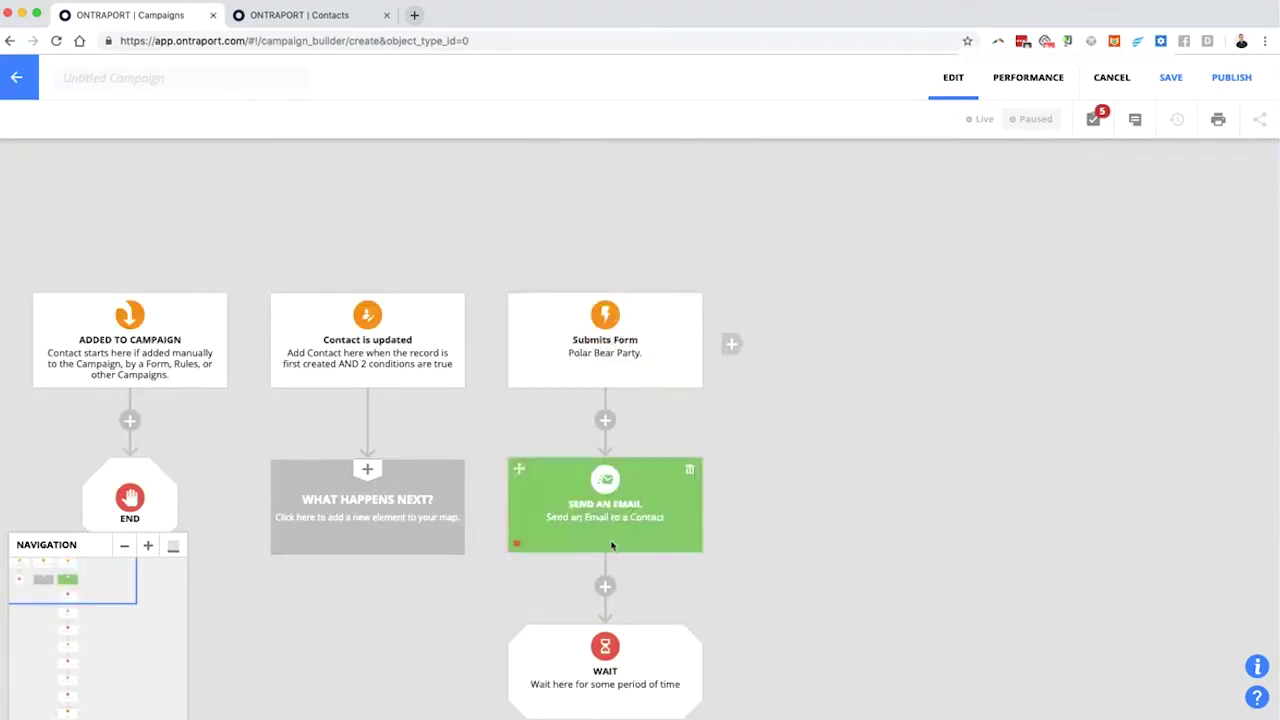
scroll(616, 560, down, 1)
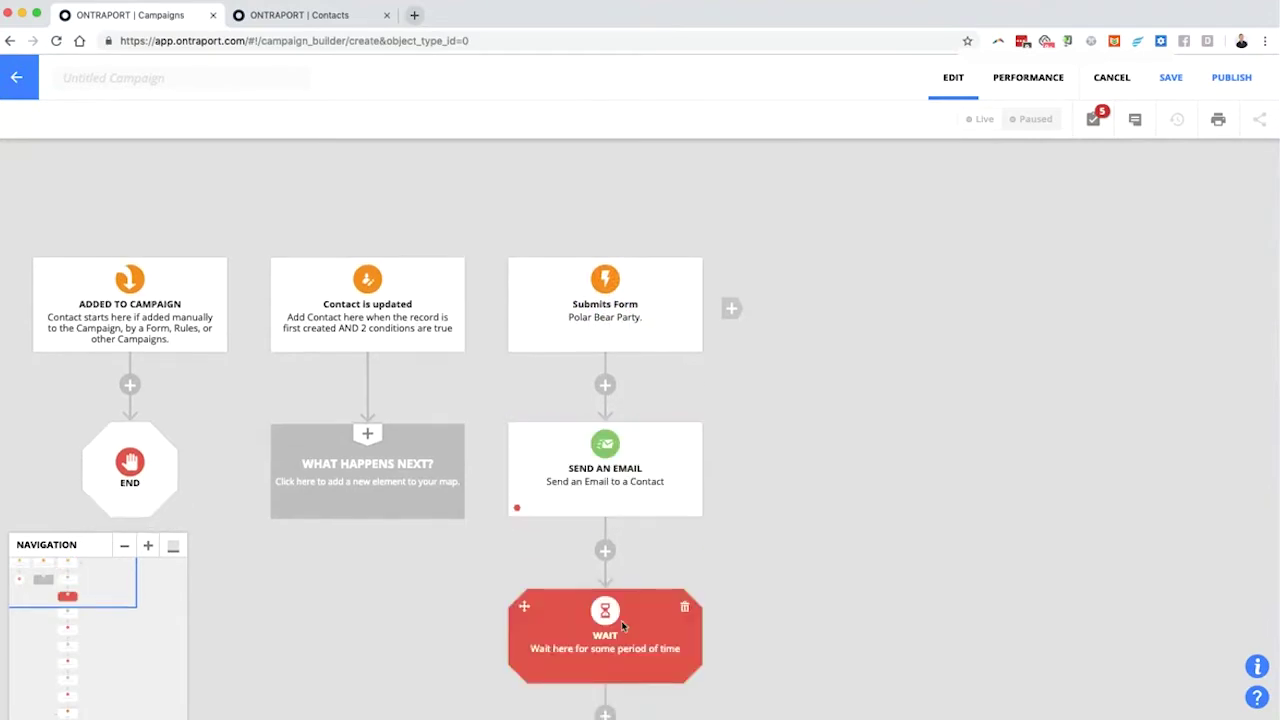
scroll(618, 625, down, 1)
scroll(618, 625, down, 5)
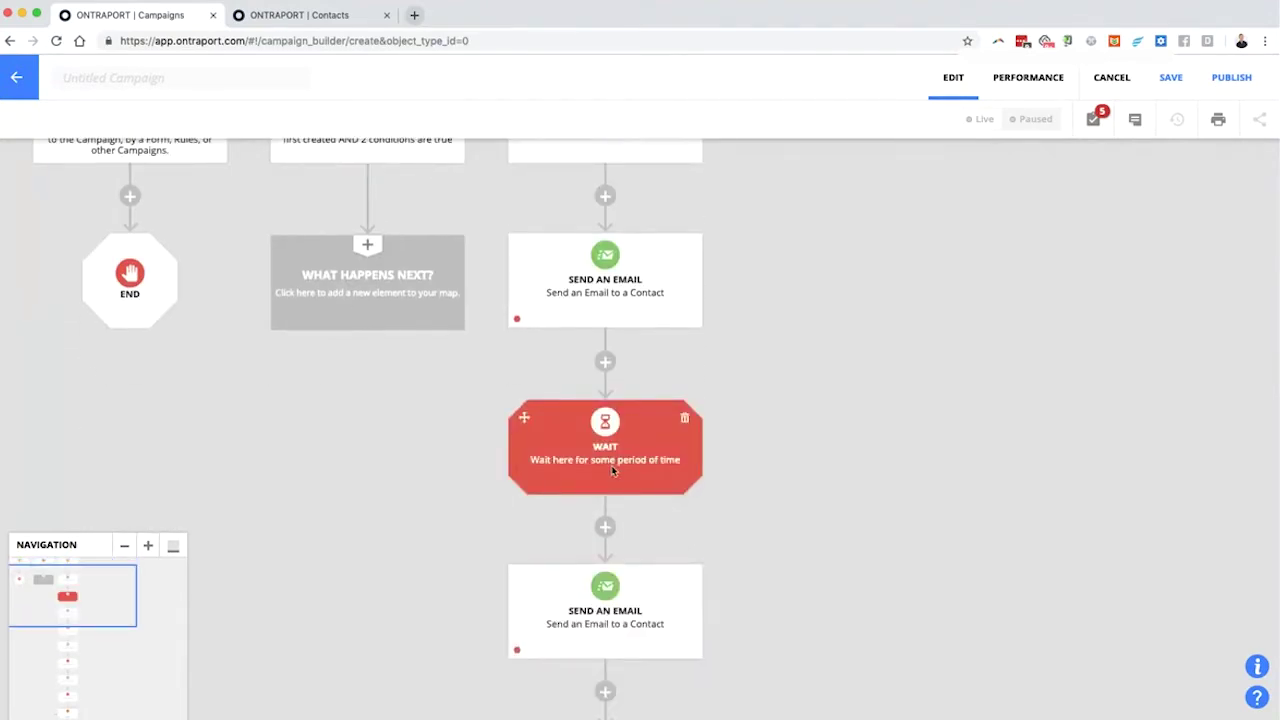
scroll(611, 465, down, 3)
scroll(613, 487, down, 10)
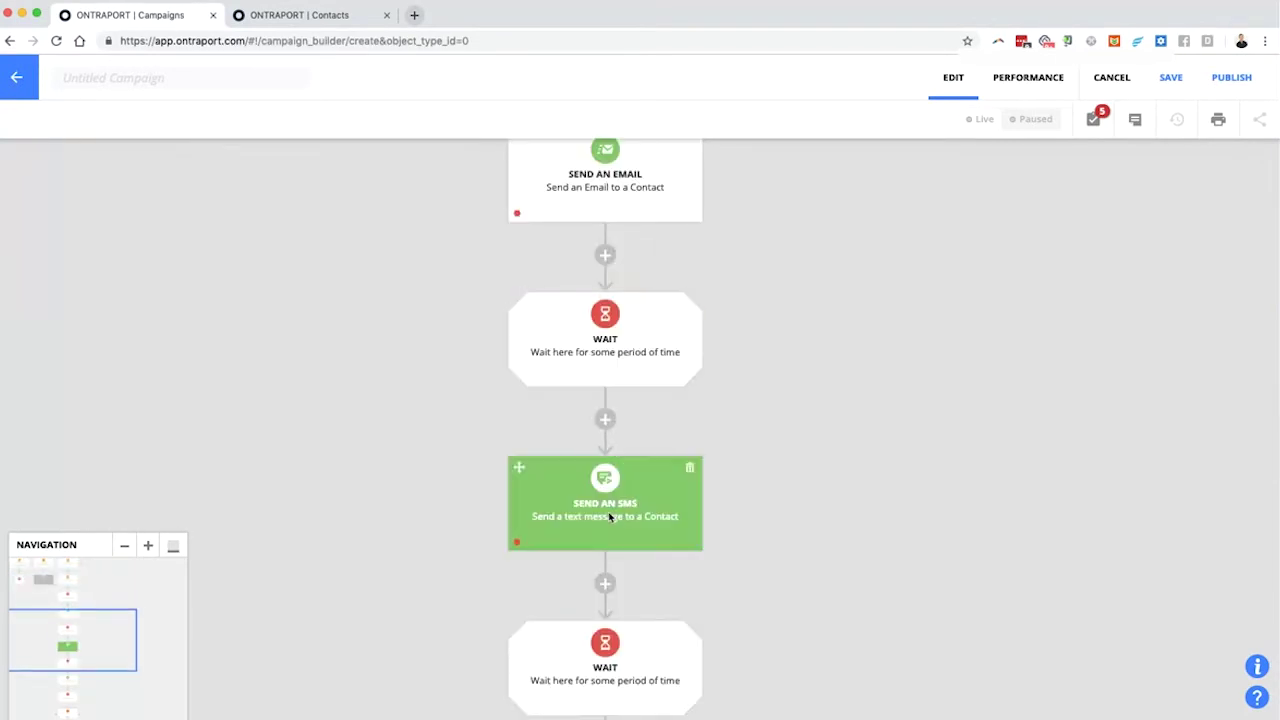
scroll(619, 516, down, 6)
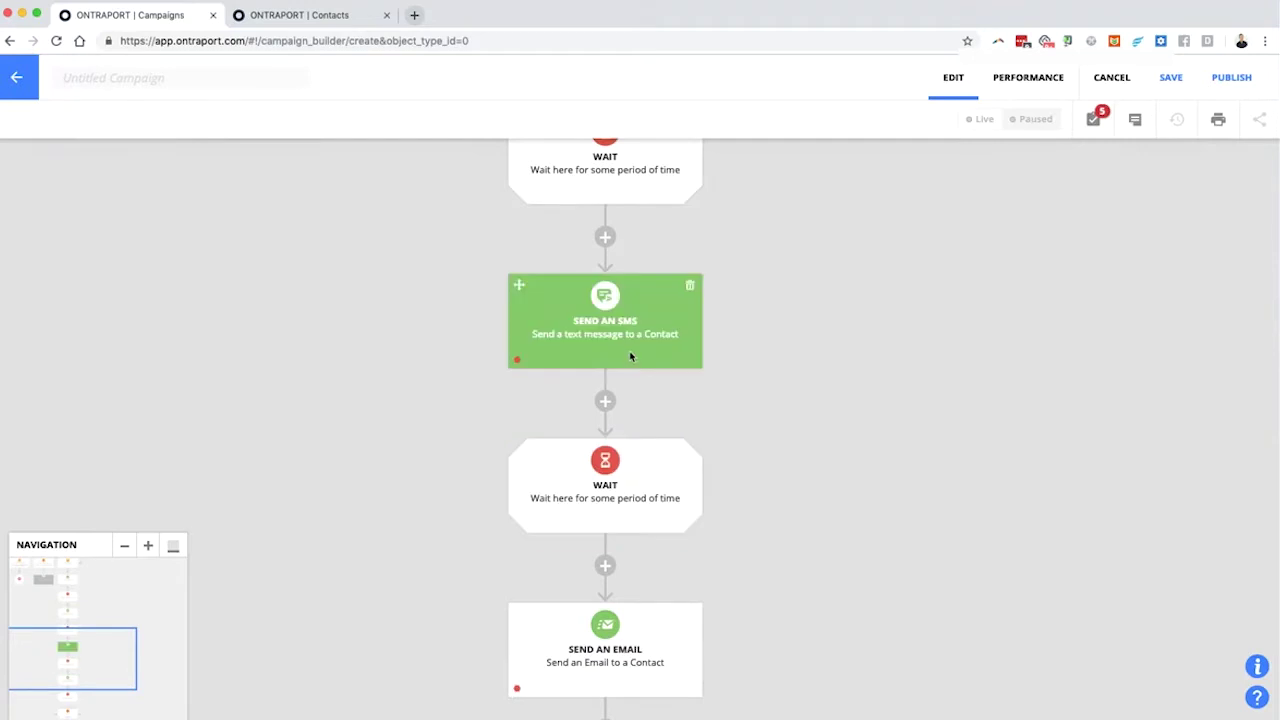
scroll(625, 560, down, 1)
scroll(620, 590, down, 1)
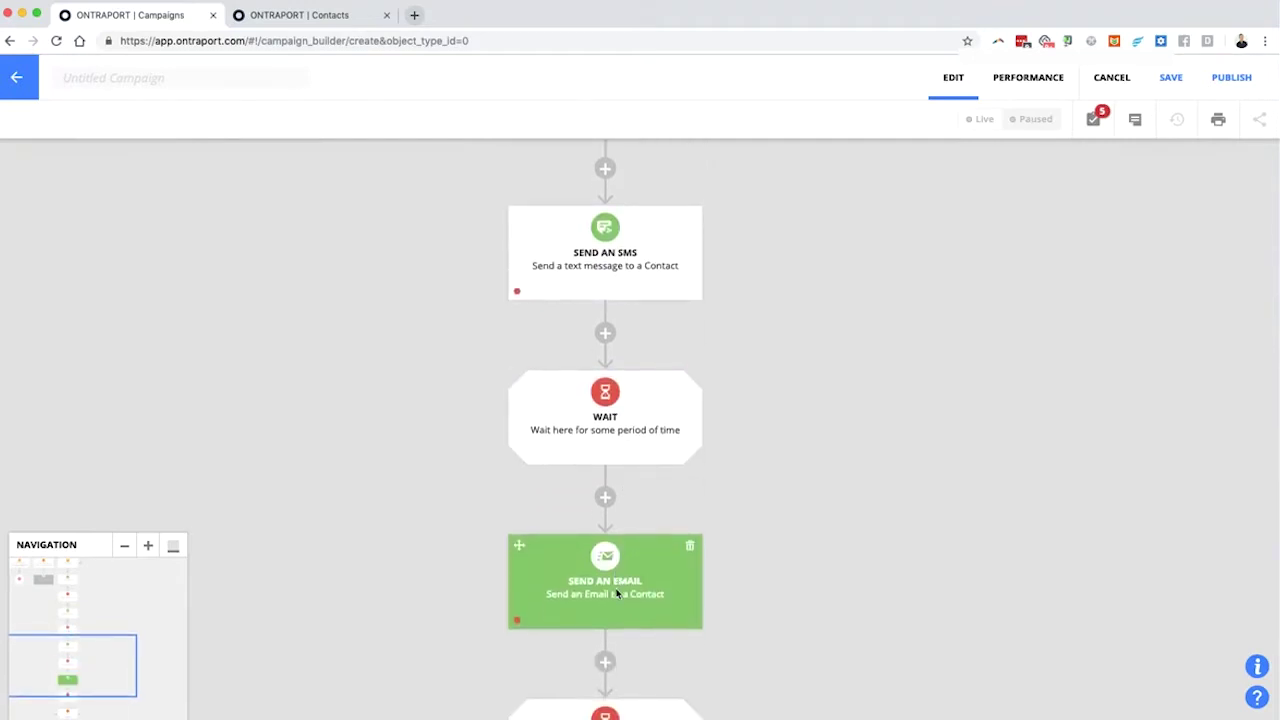
scroll(627, 590, down, 3)
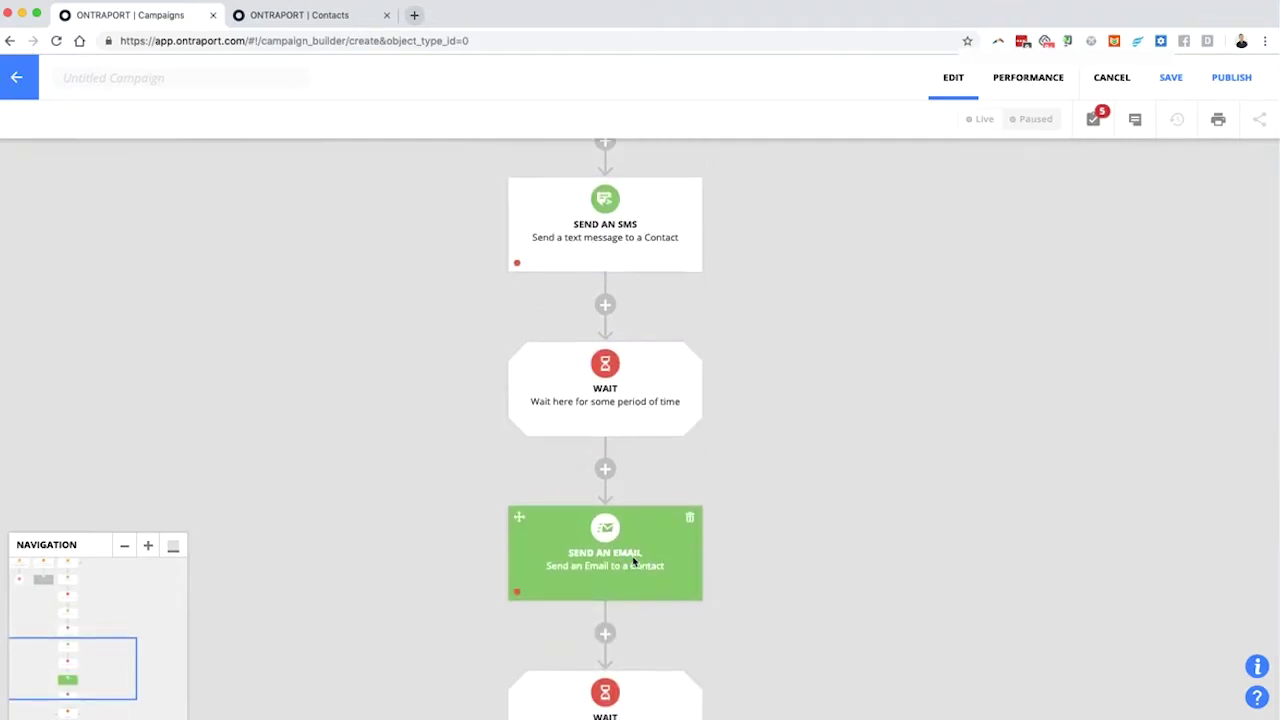
scroll(635, 590, down, 3)
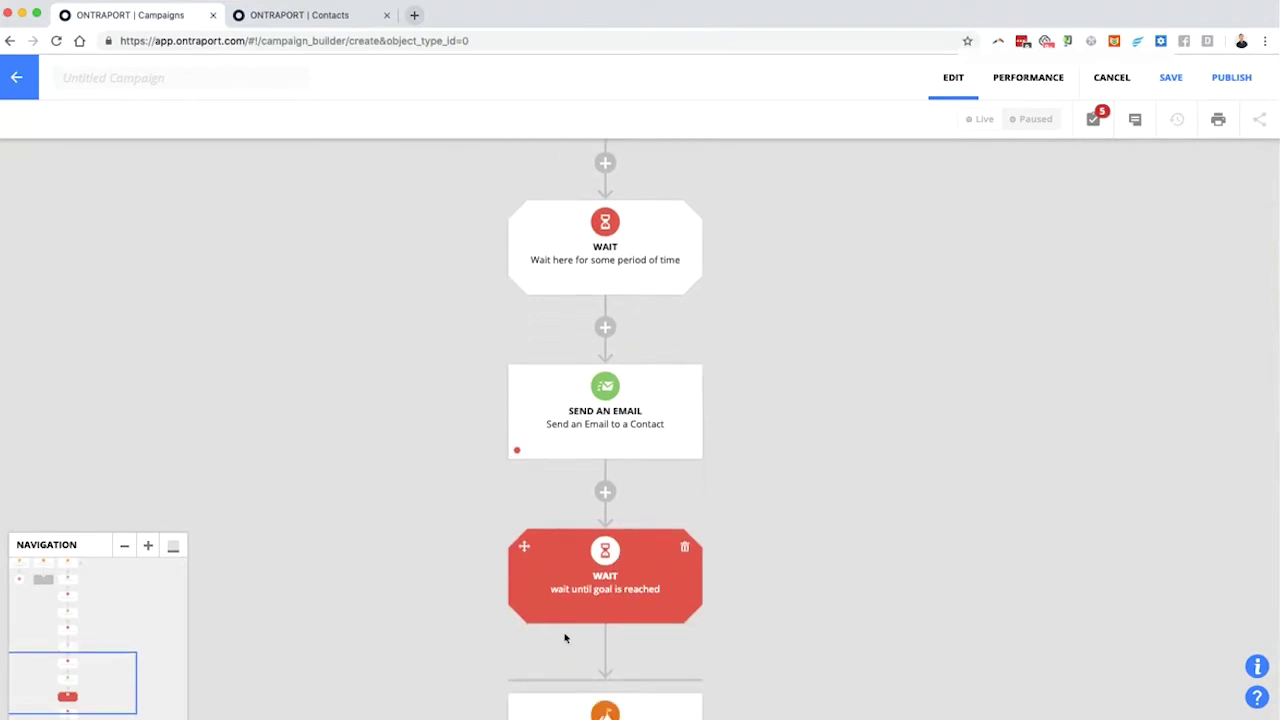
scroll(650, 605, down, 5)
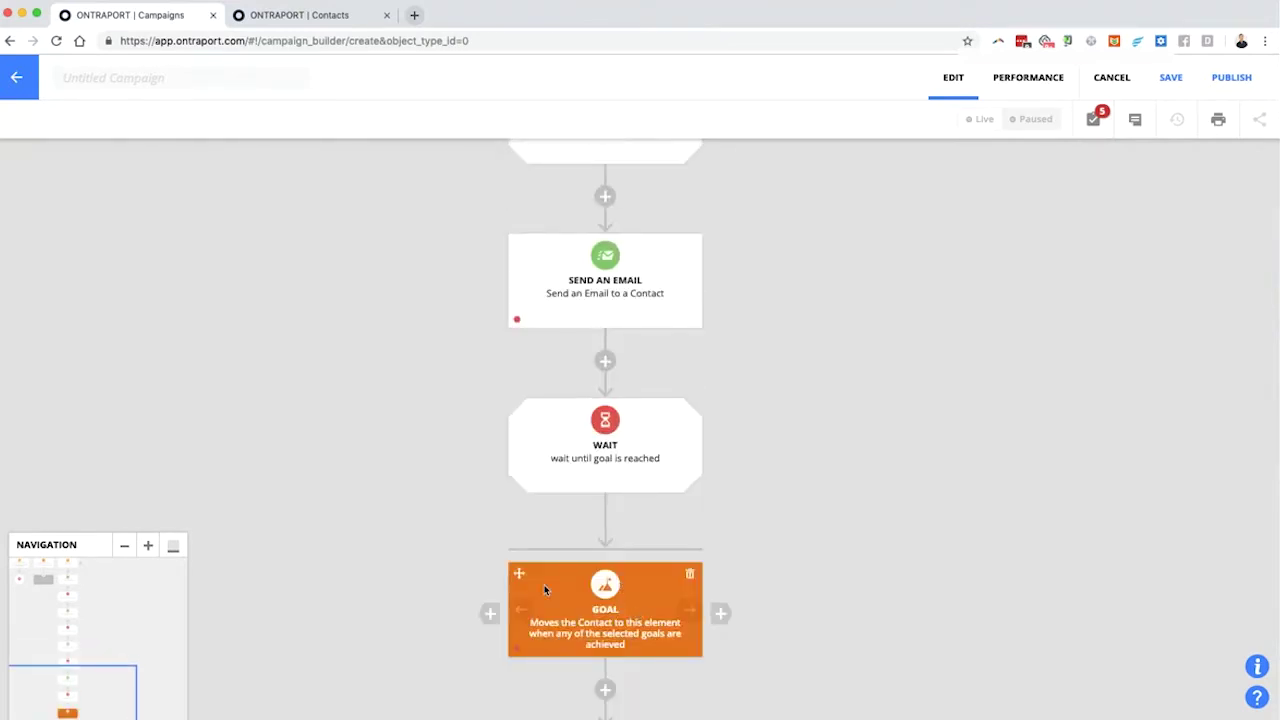
scroll(662, 592, down, 6)
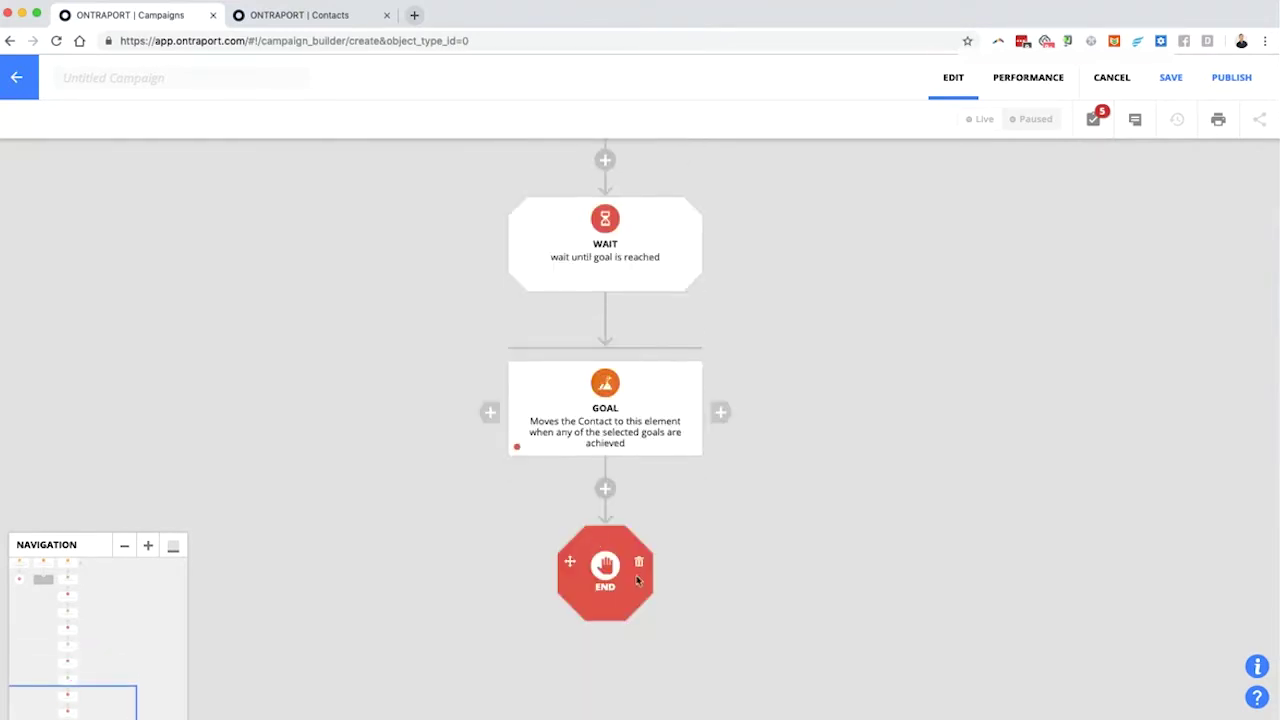
scroll(637, 563, up, 15)
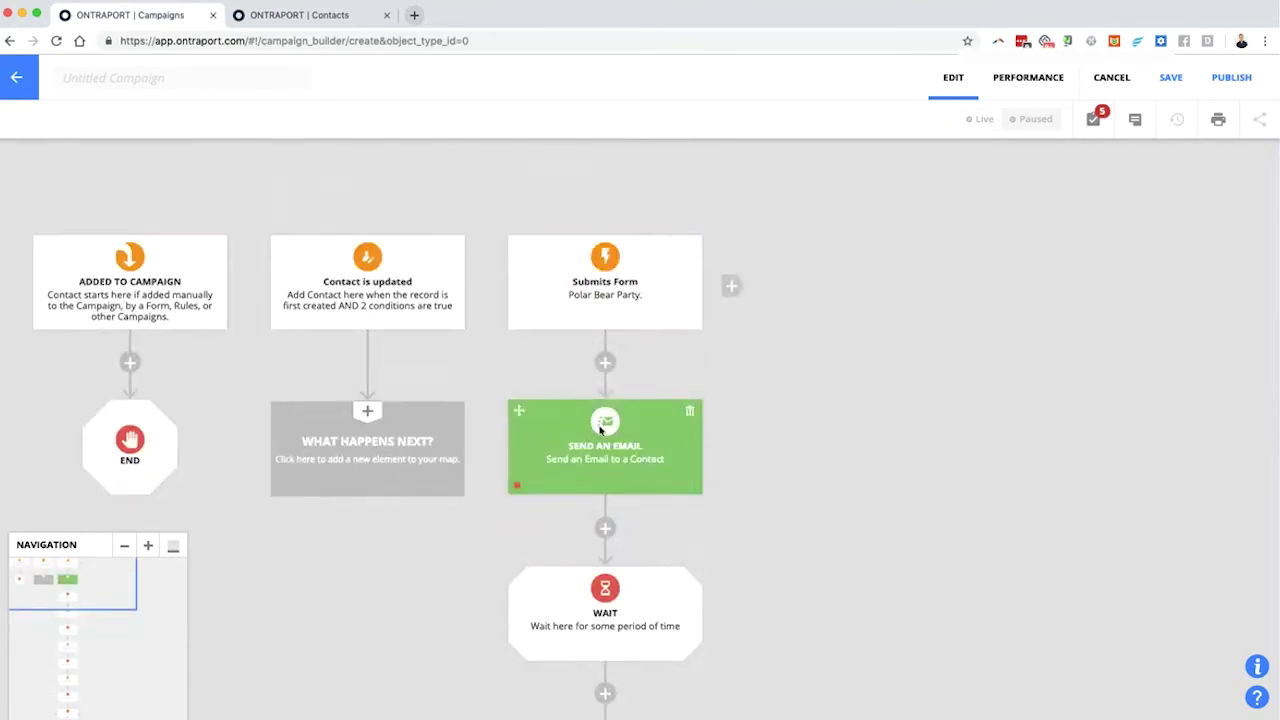
scroll(570, 470, down, 6)
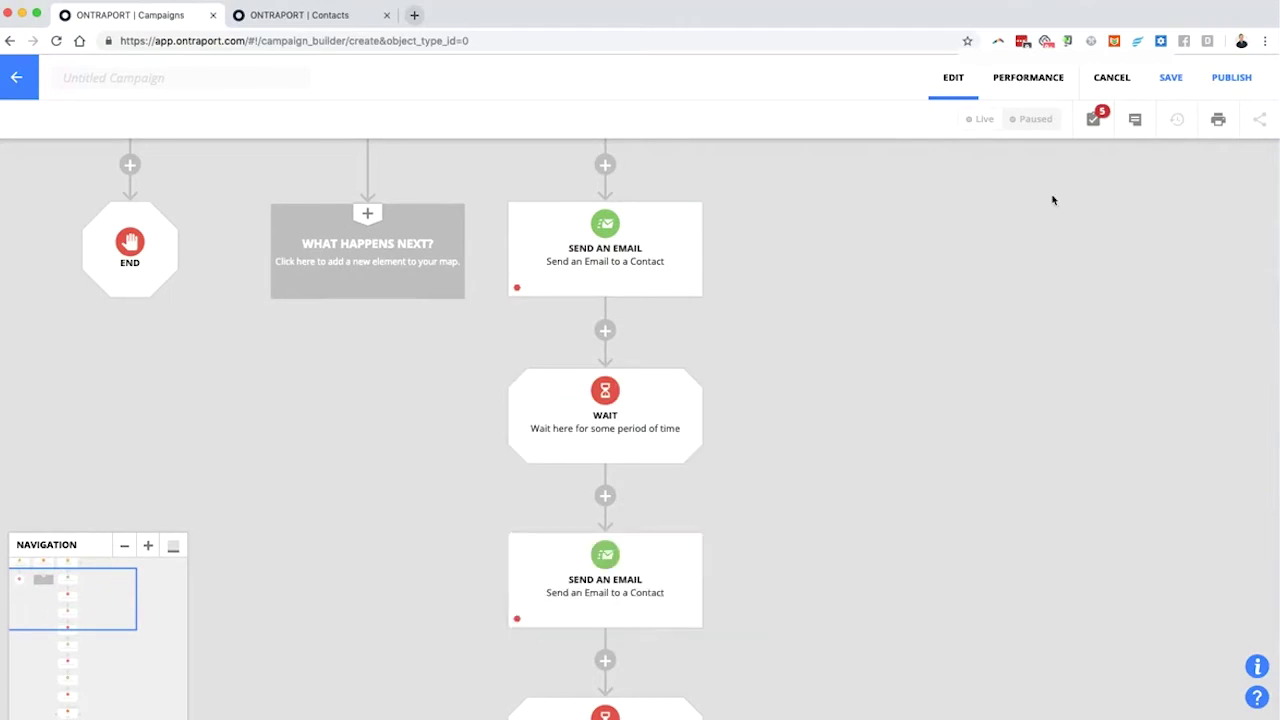
From the campaign checklist, open the settings of the first two Send an Email elements in turn and return to the first one.
click(1093, 120)
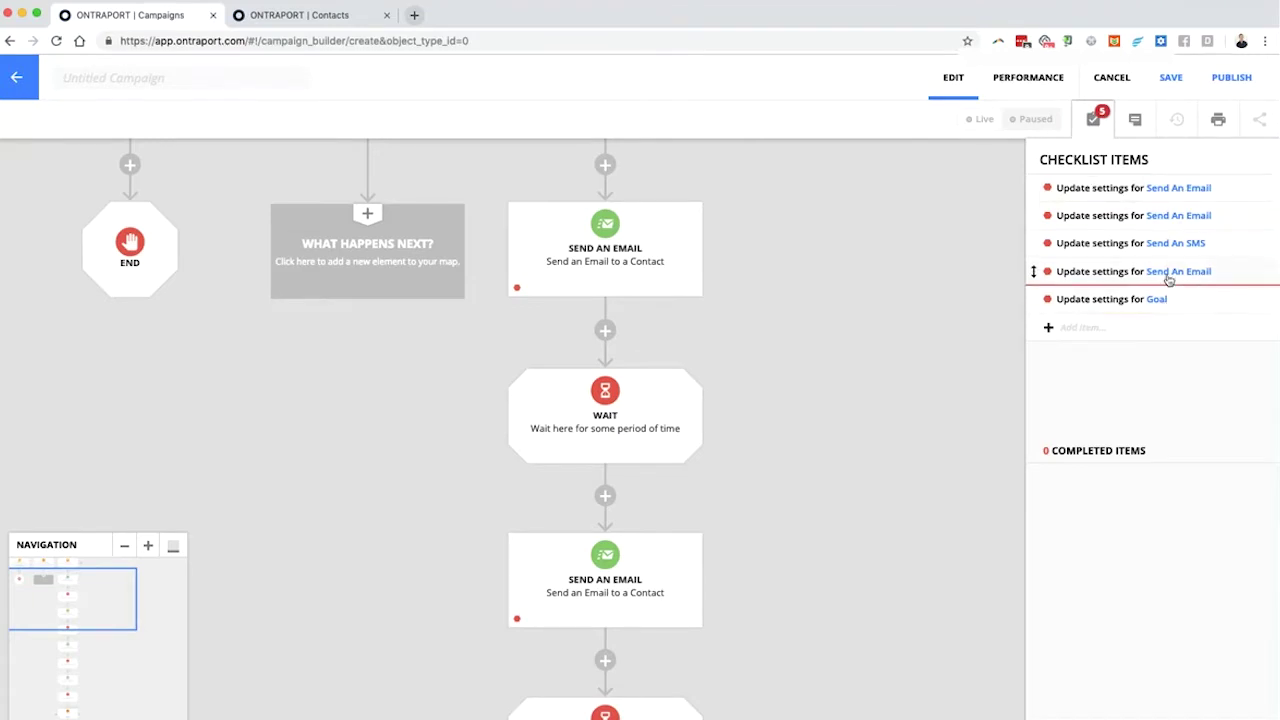
click(1171, 190)
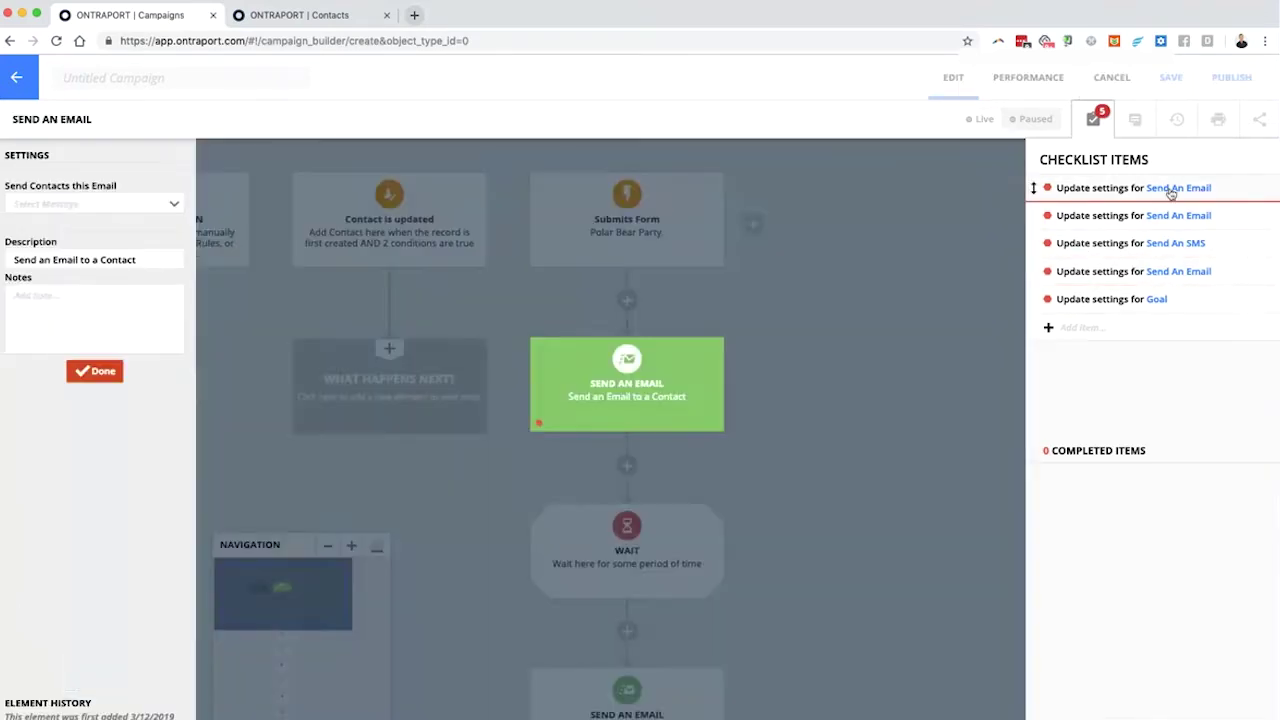
click(1193, 218)
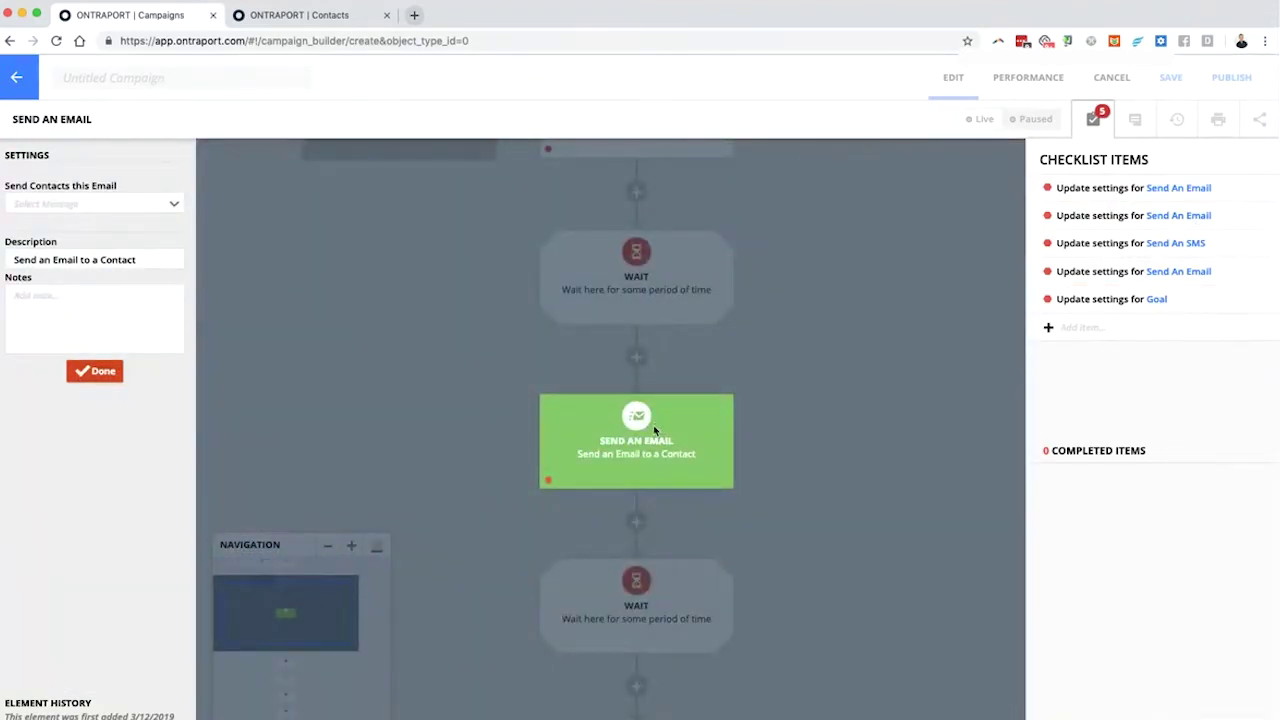
click(1040, 190)
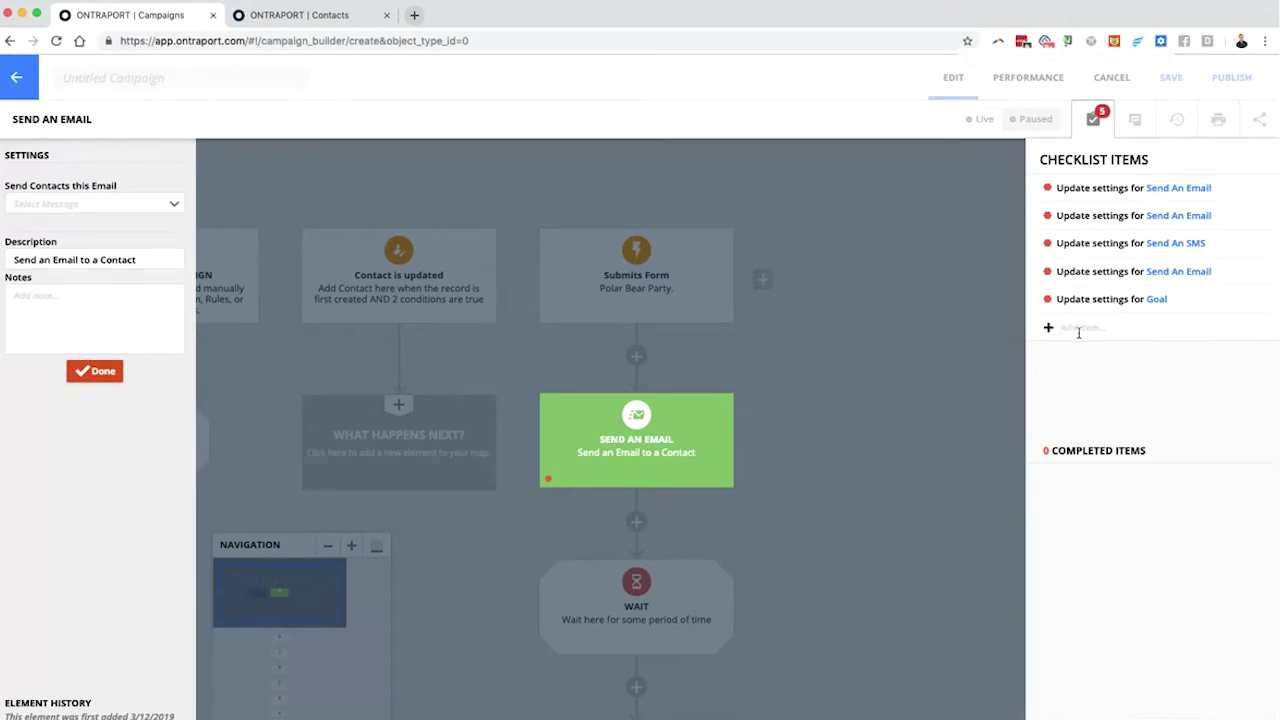
Add the checklist item "Don't forget to check the content!" and move it above all other checklist items.
text(Don't forg)
click(1048, 329)
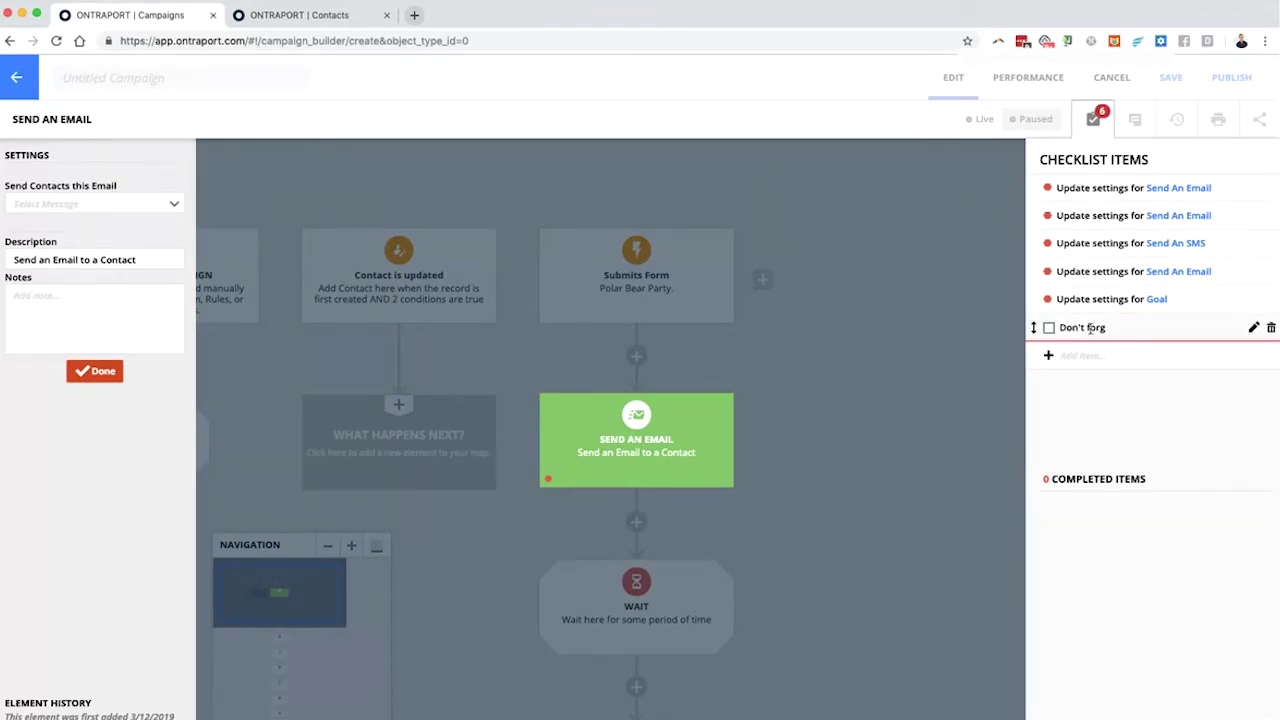
click(1253, 327)
text(to )
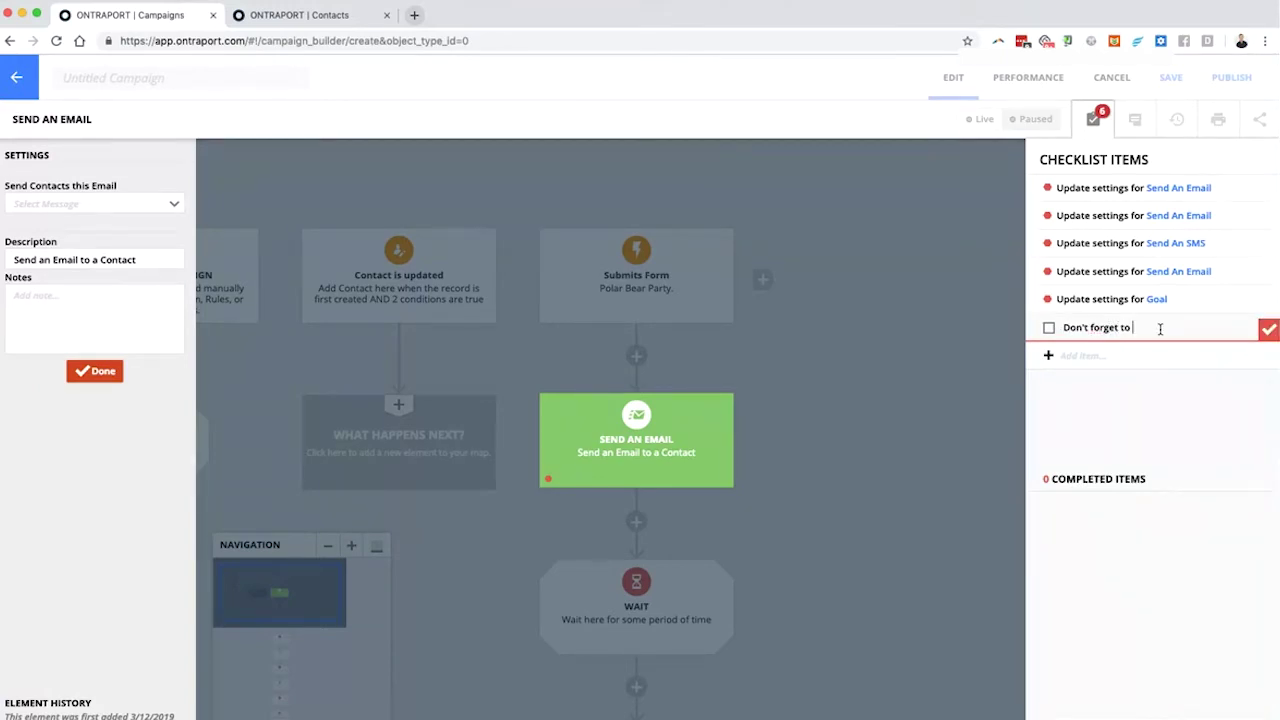
text(check the content!)
click(1267, 332)
drag(1034, 327, 1032, 195)
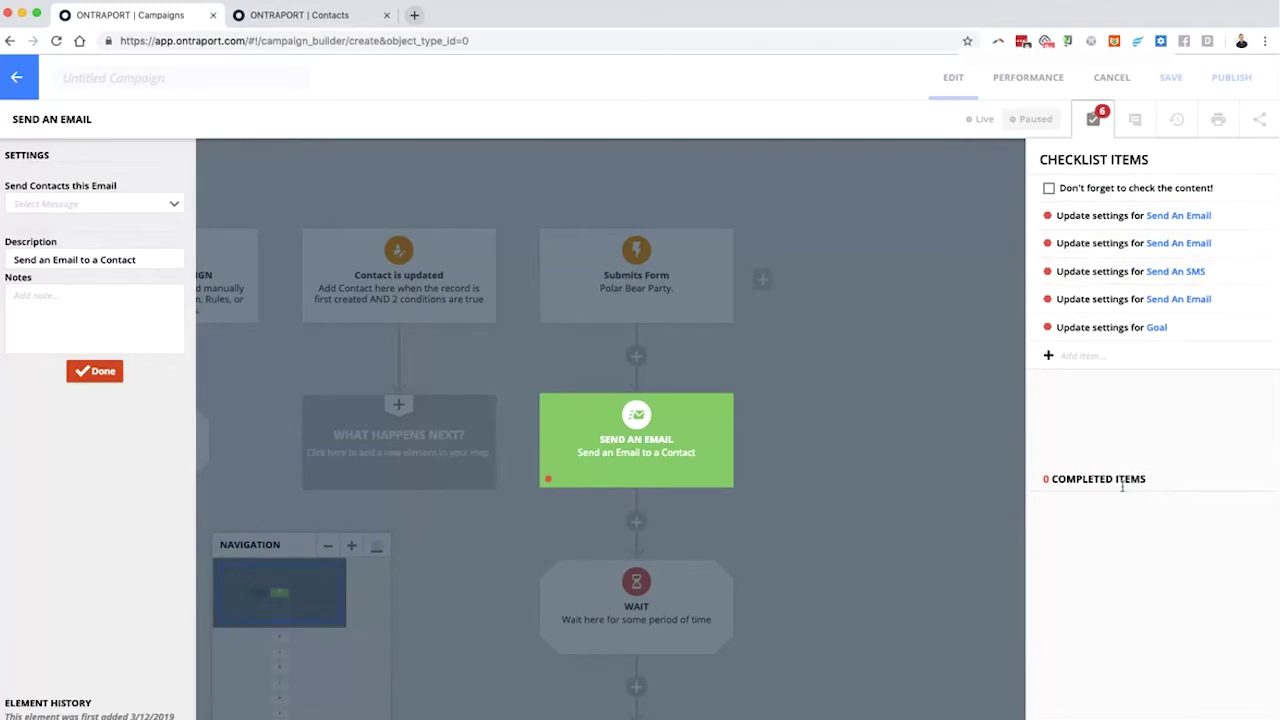
Assign the existing demo message to the first Send an Email element, with the note "This is a cool email.".
click(90, 204)
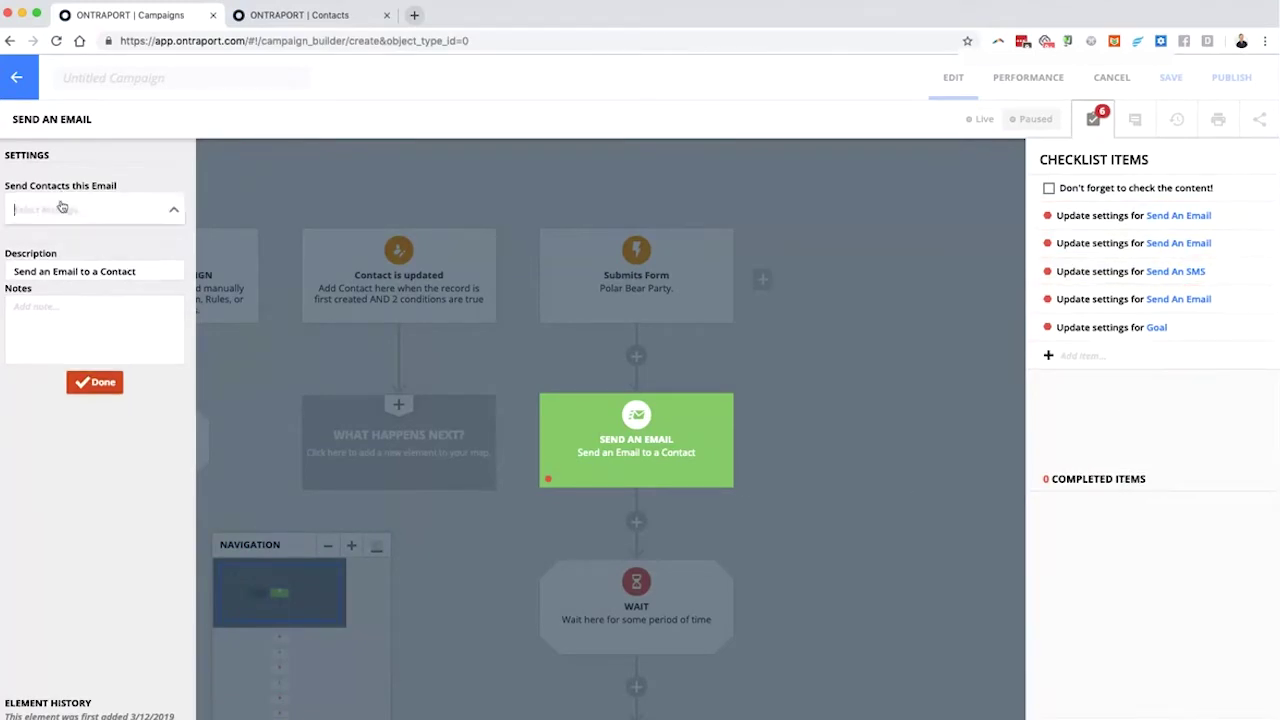
click(73, 266)
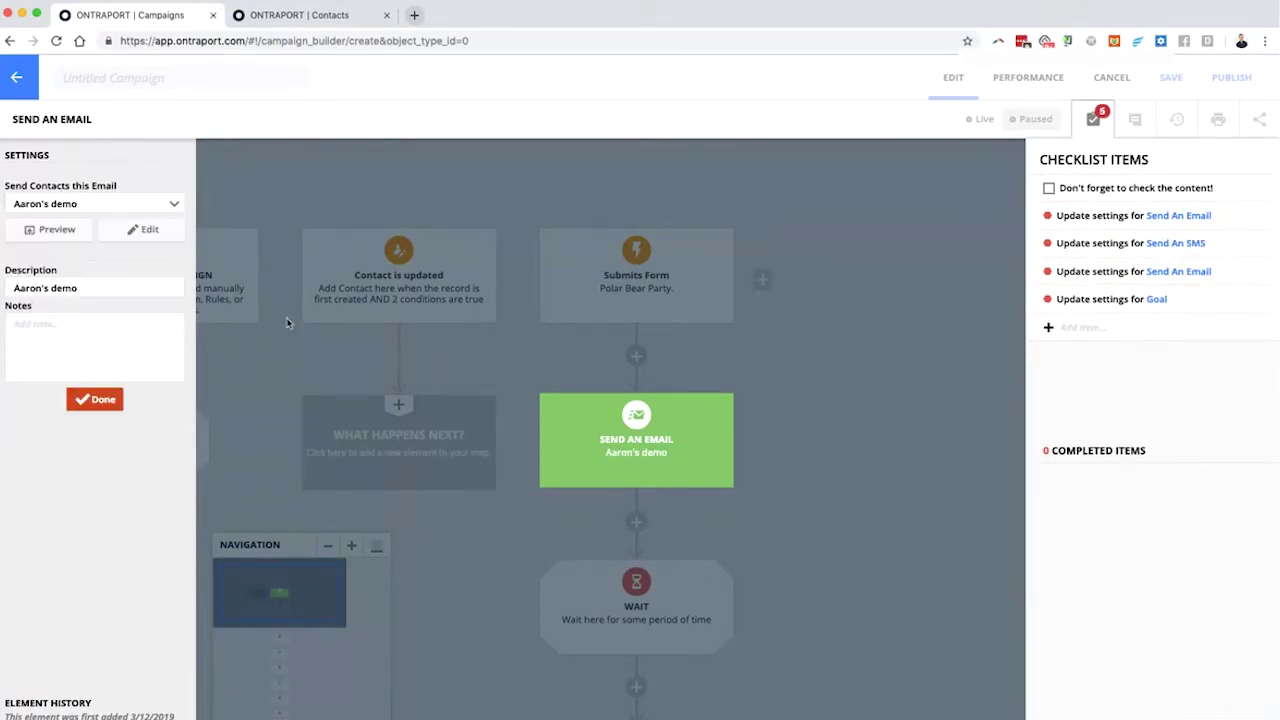
click(96, 357)
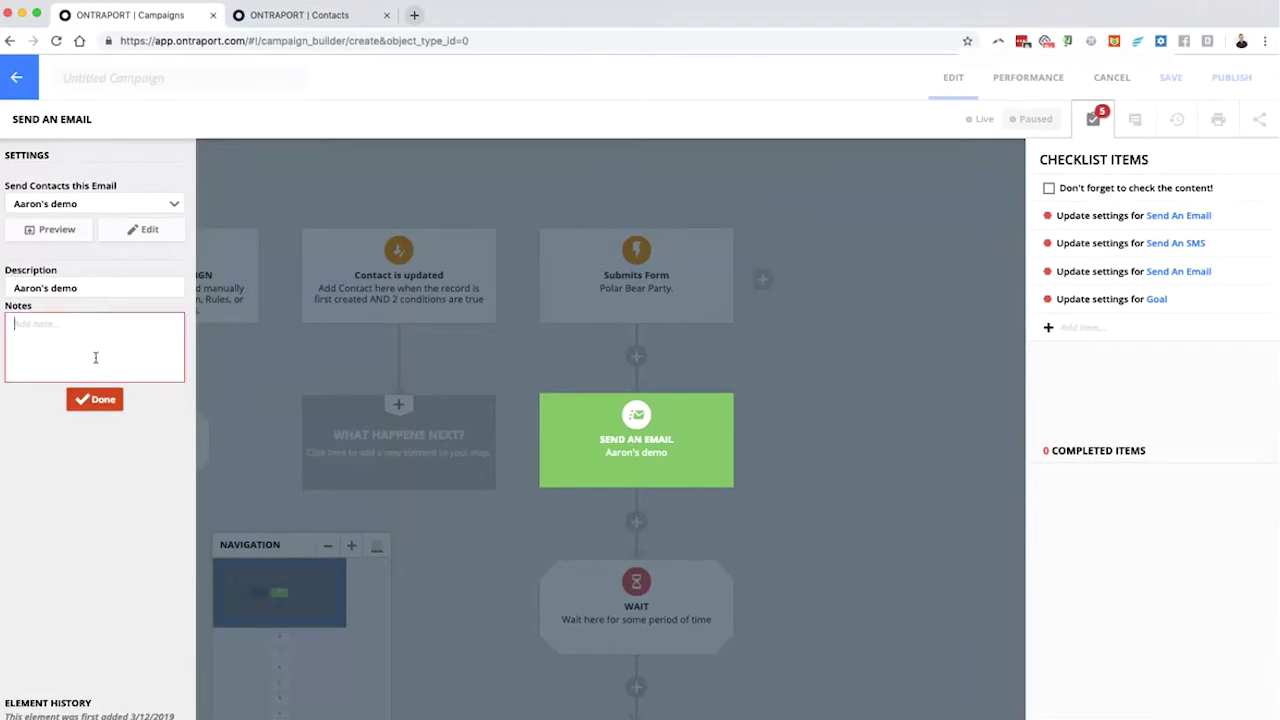
text(This is a cool email.)
click(100, 400)
Open the settings of the first Wait element on the Submits Form path.
scroll(412, 297, down, 4)
scroll(640, 330, up, 3)
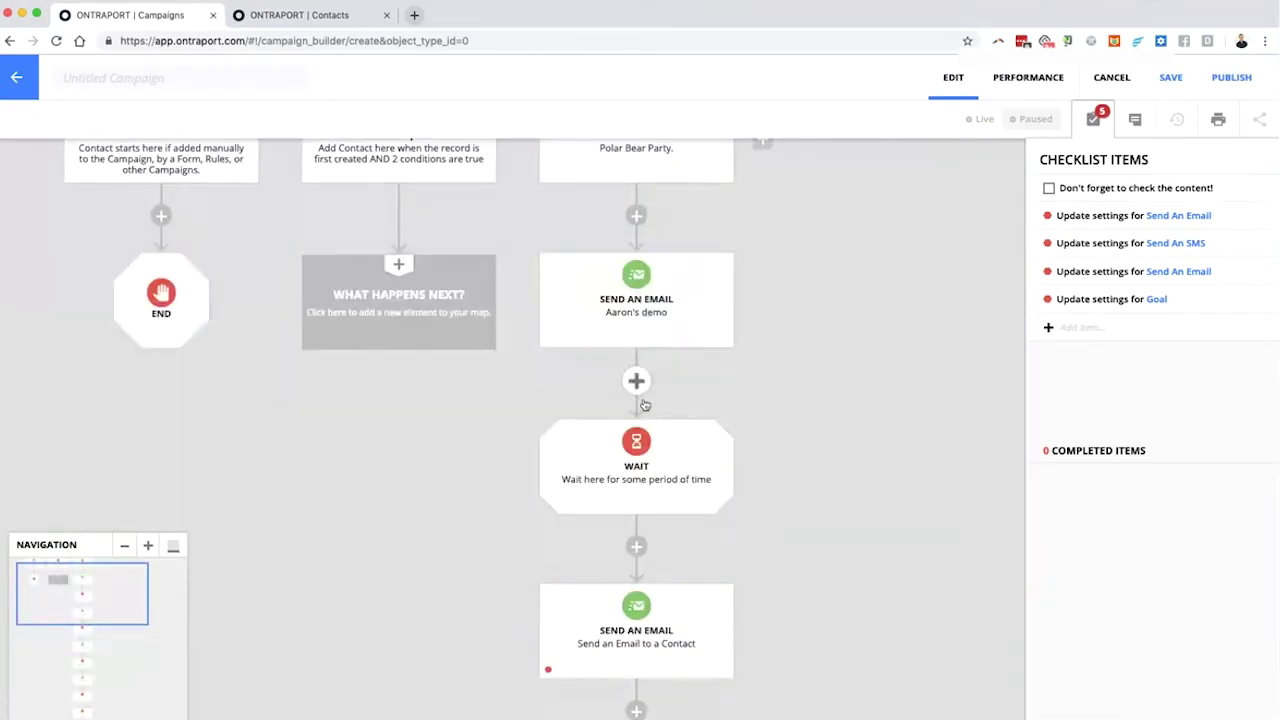
scroll(734, 351, down, 1)
scroll(734, 351, right, 1)
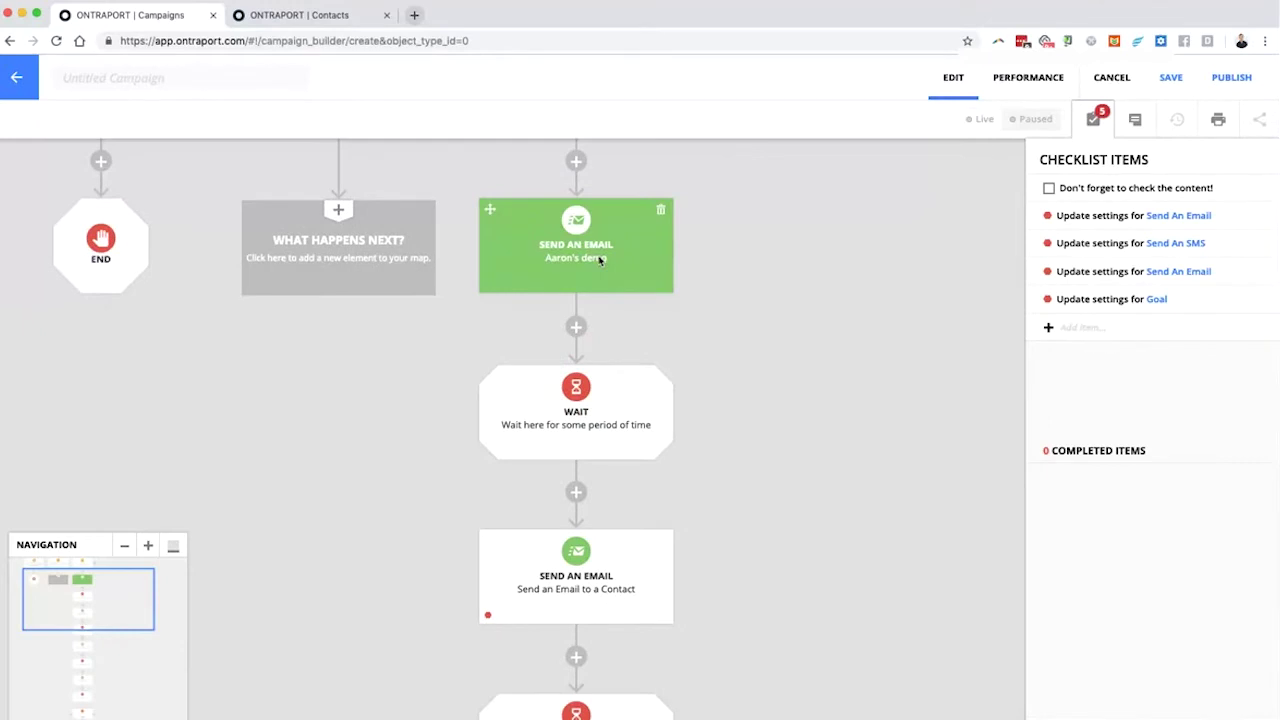
click(605, 389)
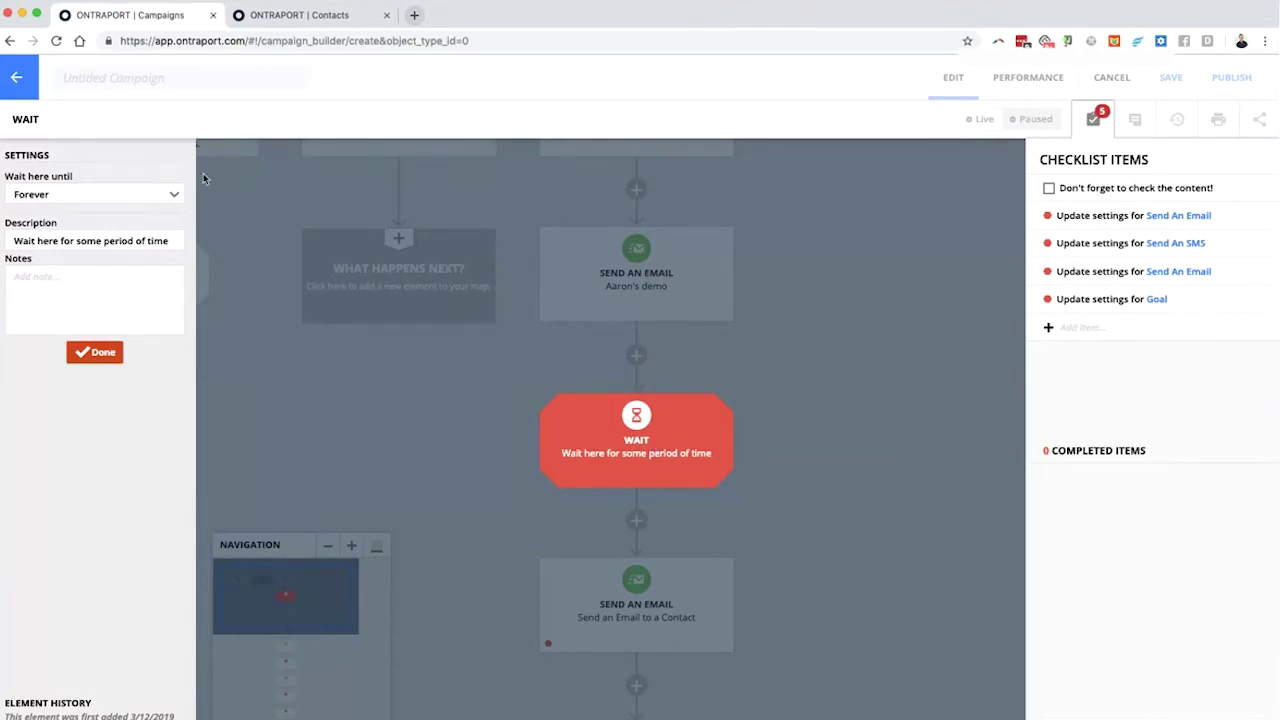
Set the first Wait to last until some time passes, with 1 day, 5 hours and 15 minutes.
click(38, 197)
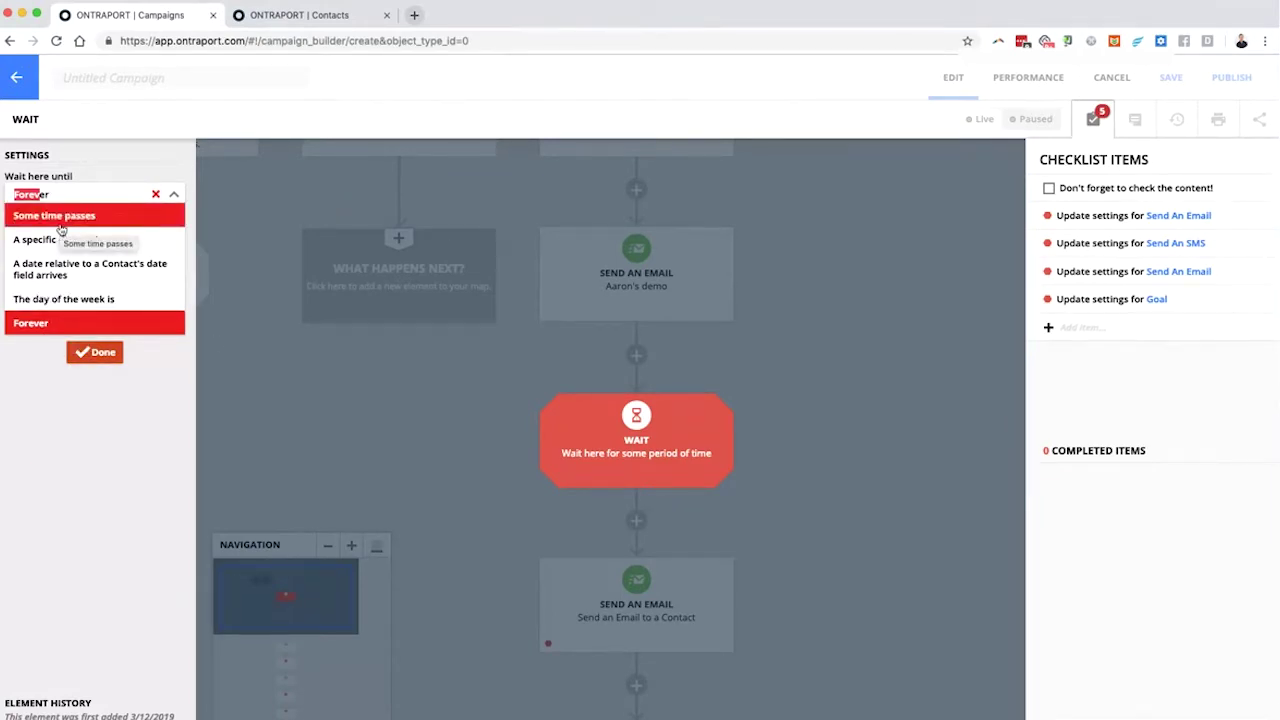
click(131, 218)
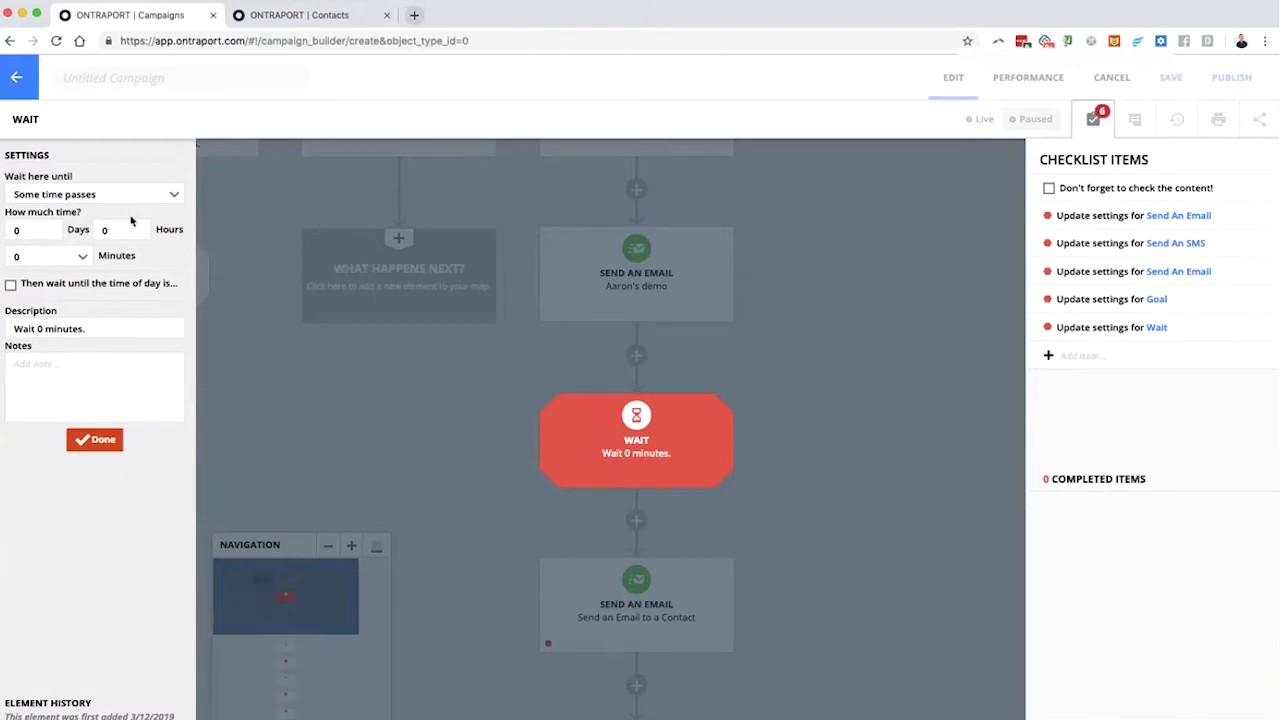
double_click(37, 229)
text(1)
key(Tab)
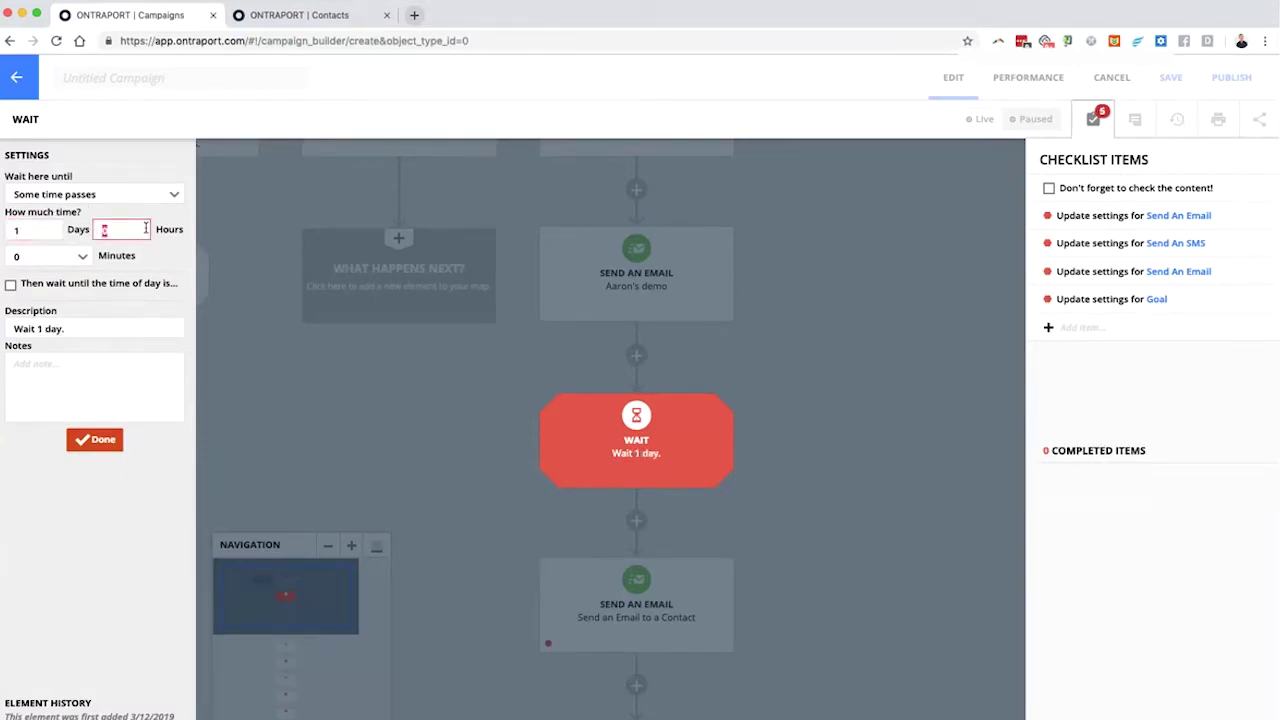
text(5)
click(50, 256)
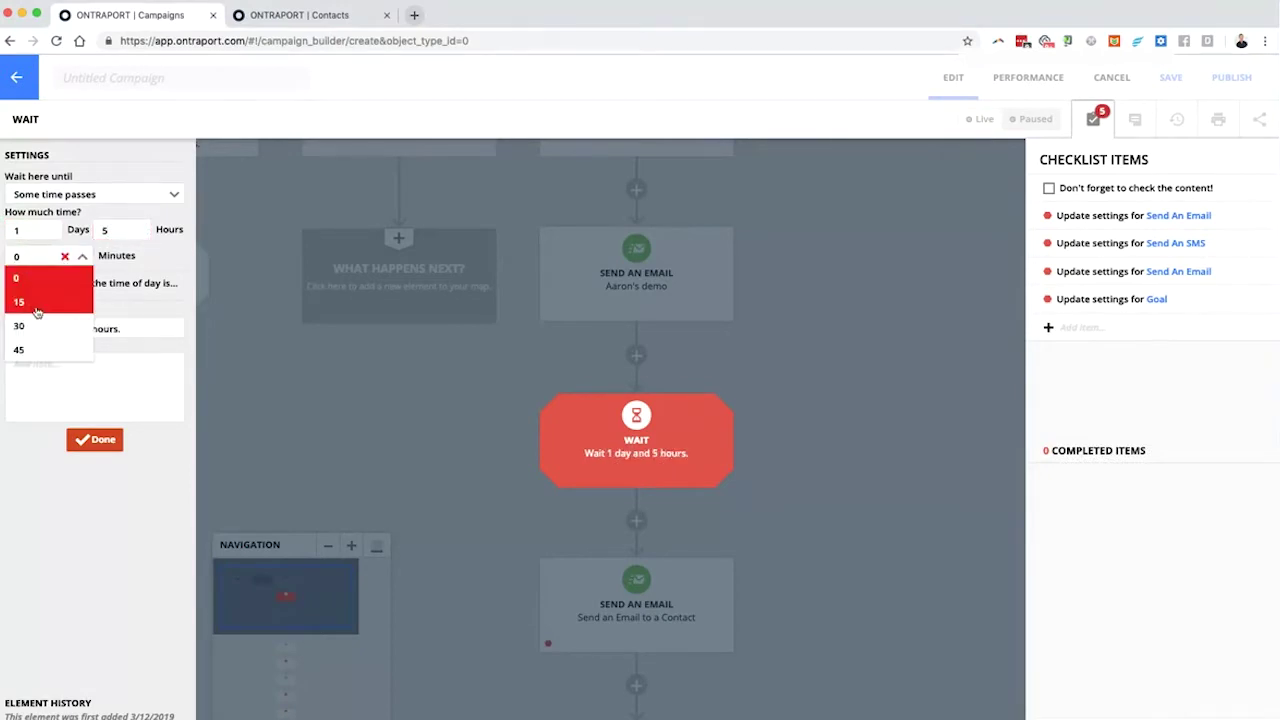
click(54, 296)
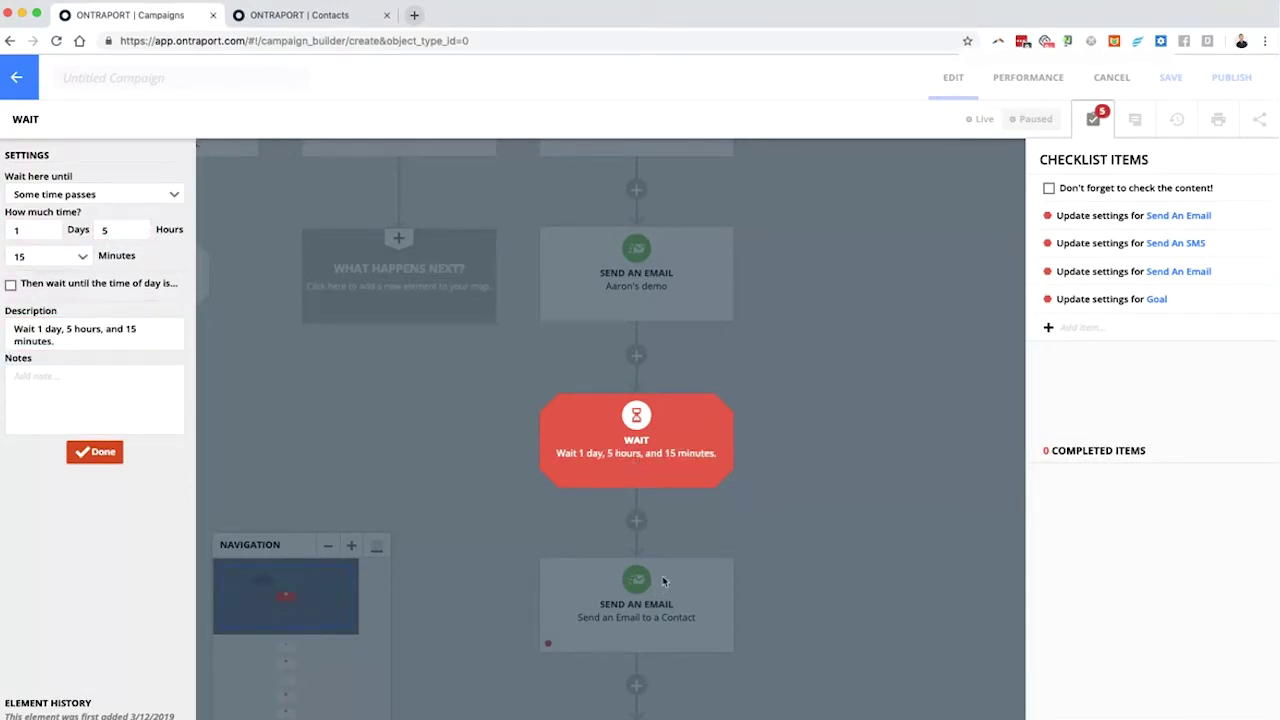
Make the Wait also hold until the time of day is 10:00 AM in the Contact's timezone.
click(12, 287)
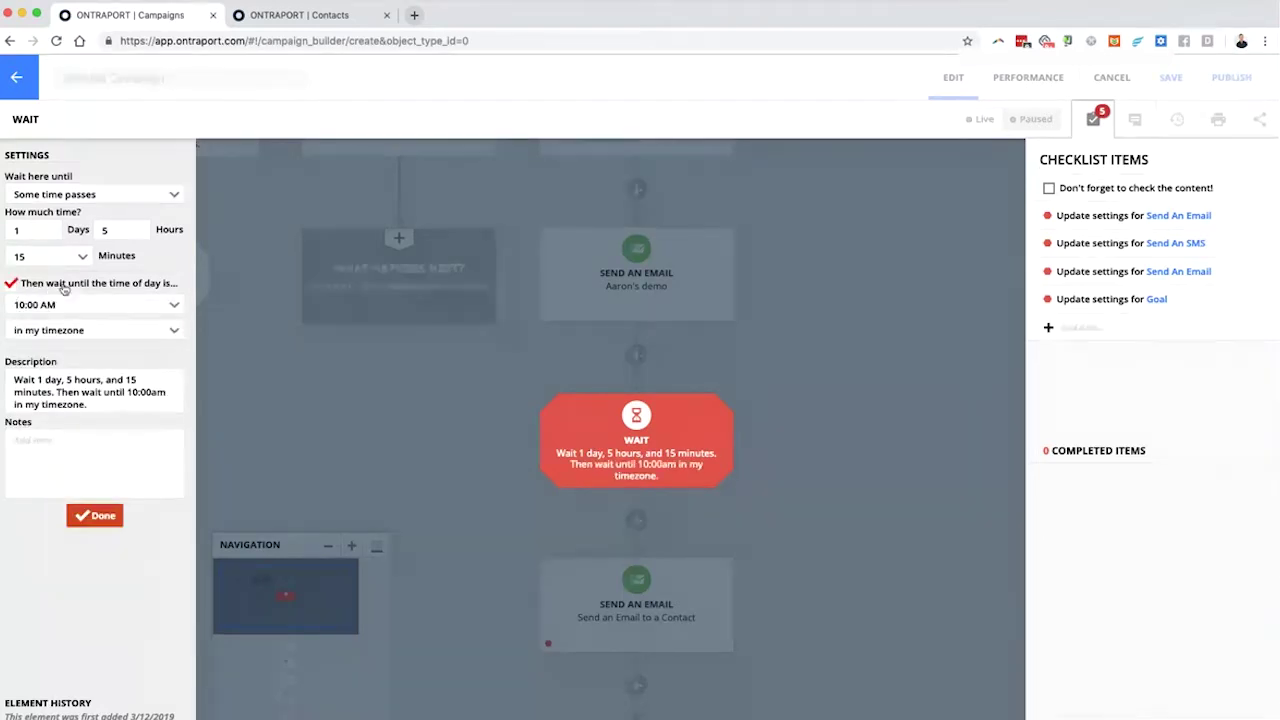
click(85, 335)
click(85, 349)
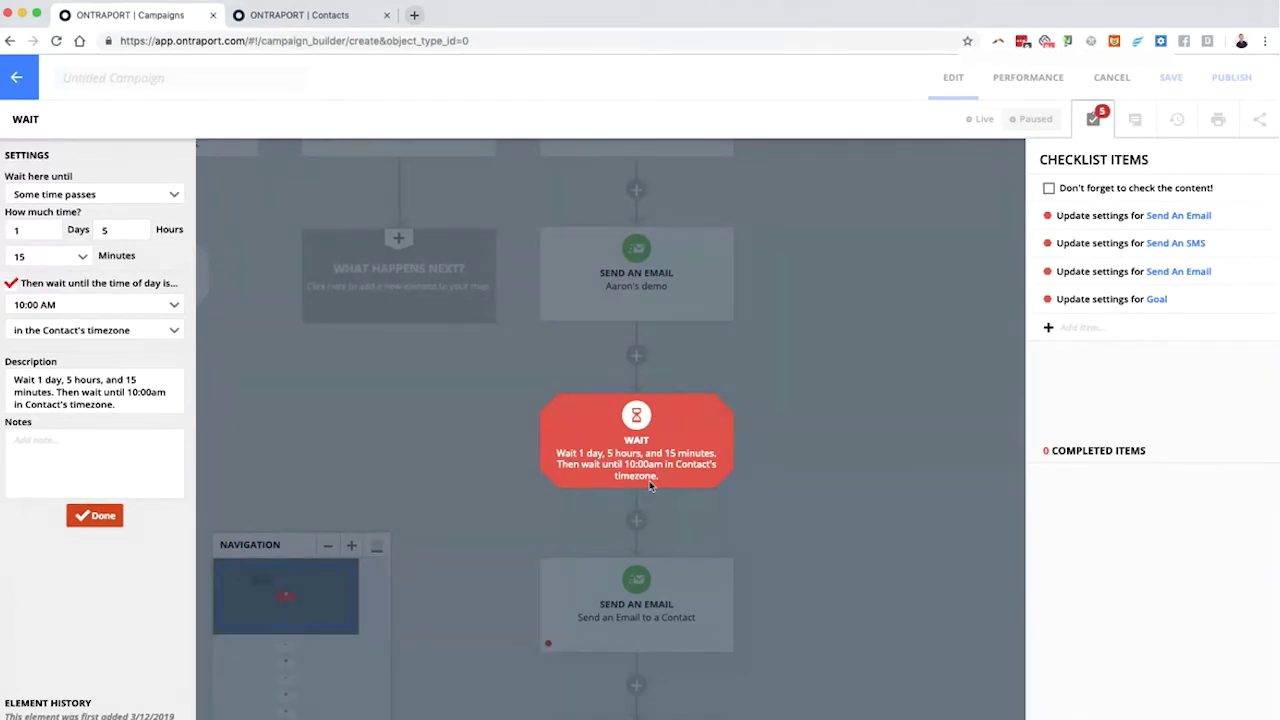
Change the first Wait to hold until a specific date arrives, 3/13/2019, in my timezone.
click(88, 197)
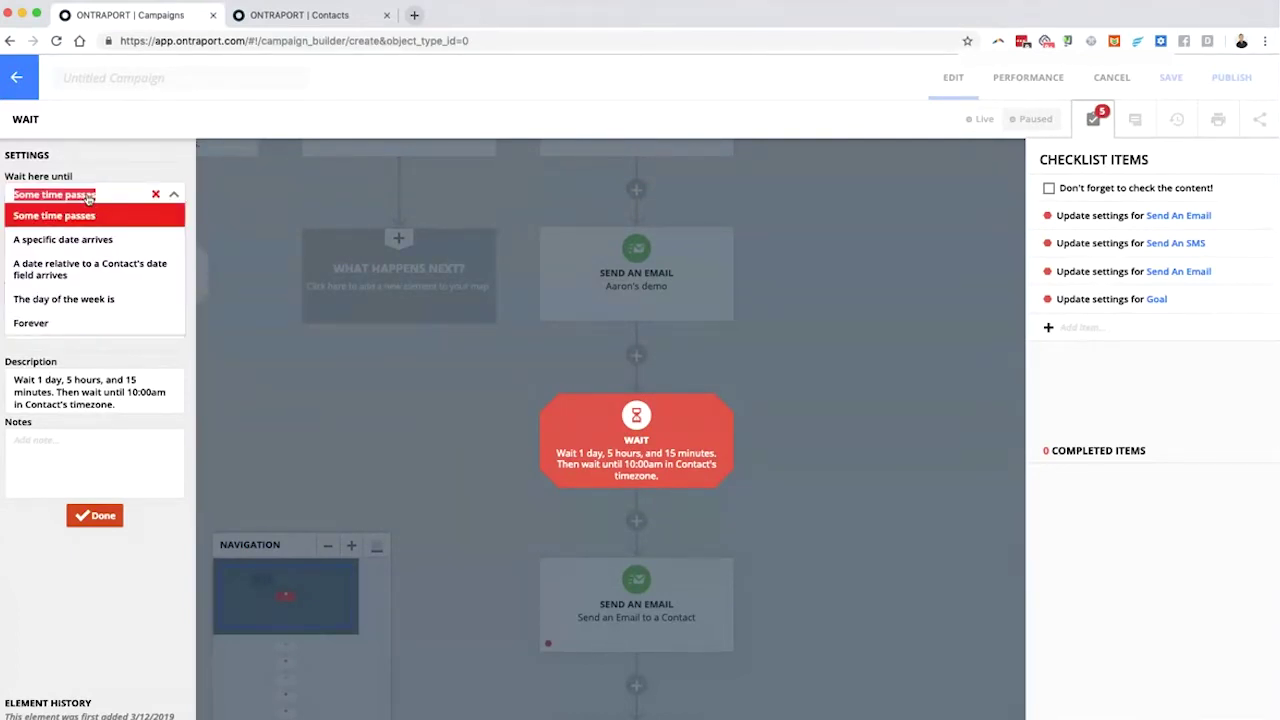
click(112, 245)
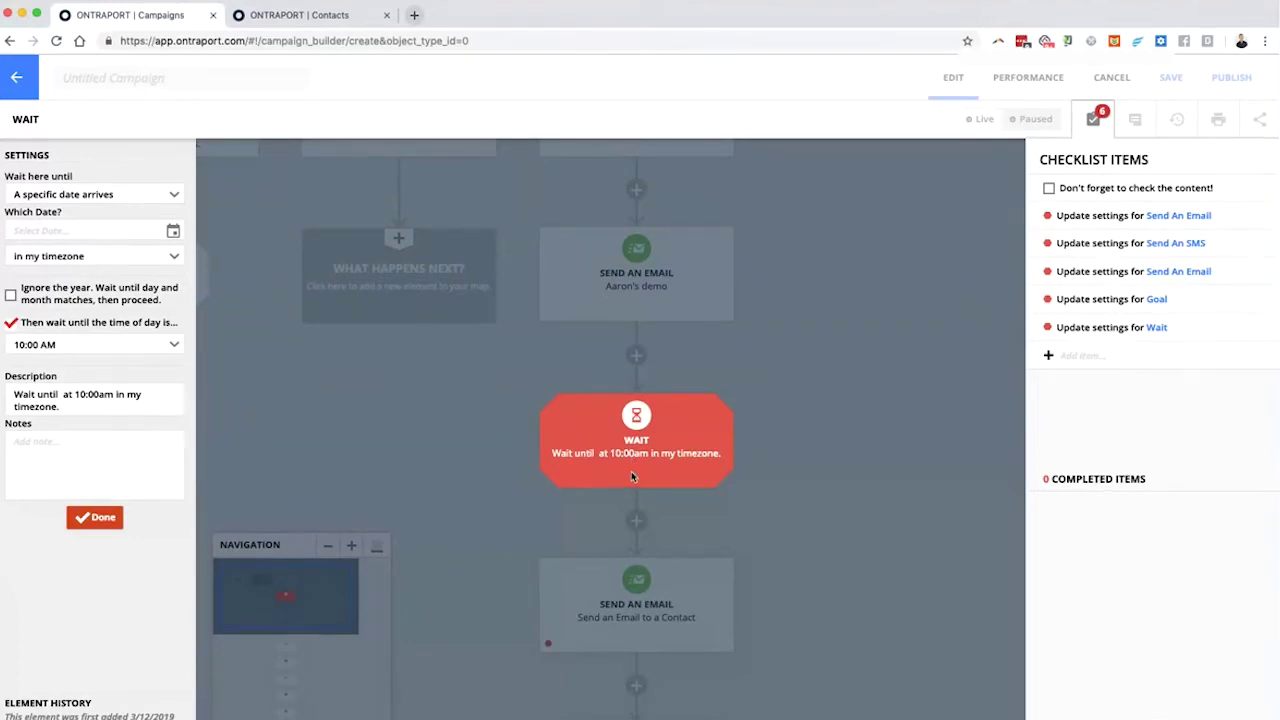
click(78, 230)
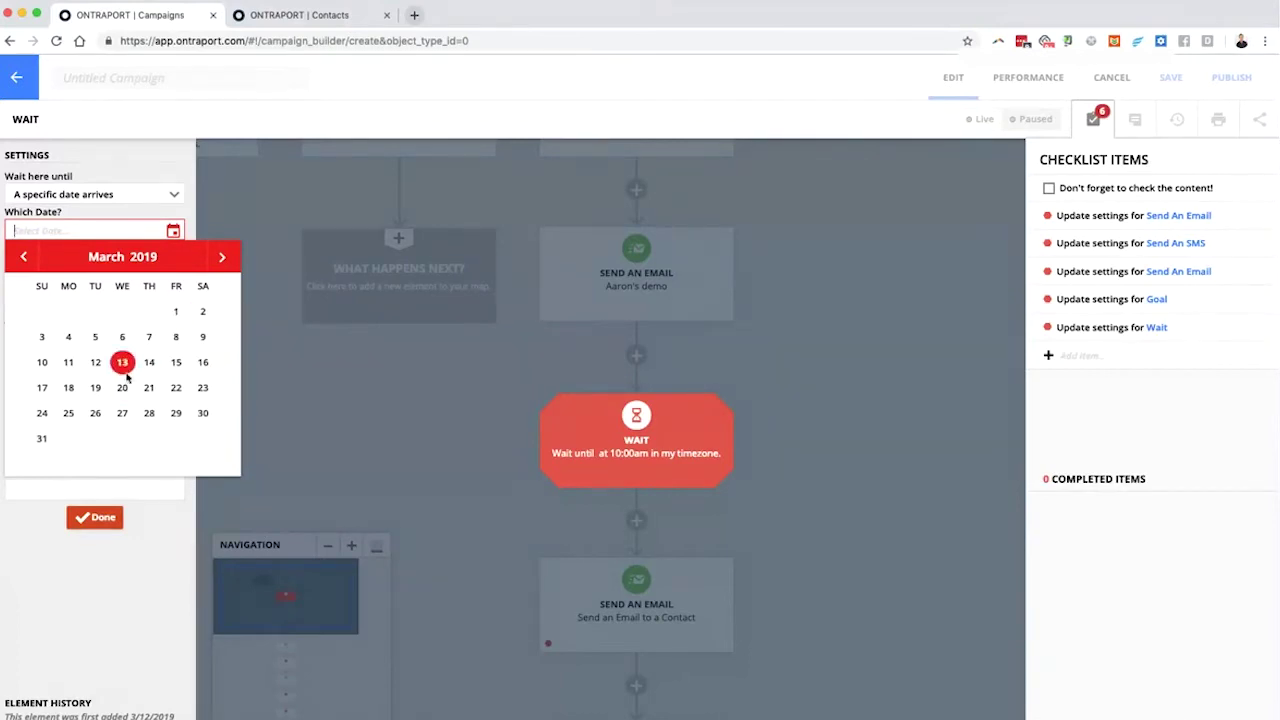
click(123, 366)
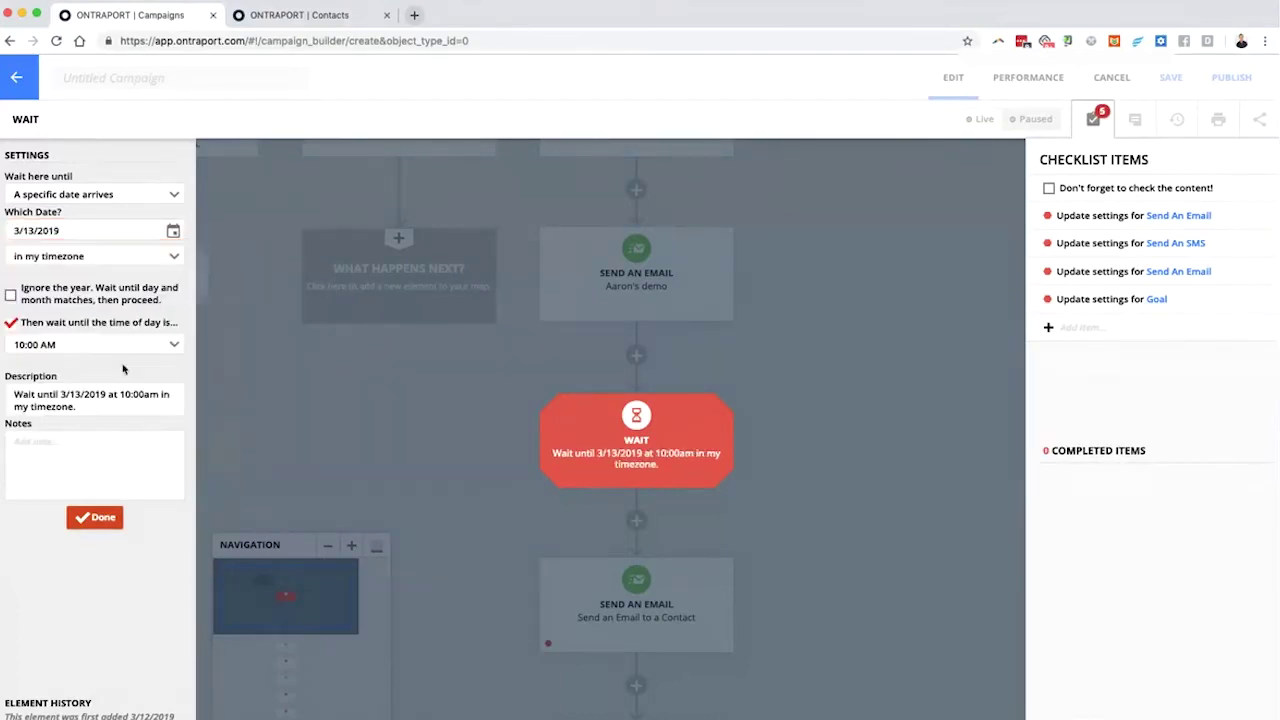
click(85, 262)
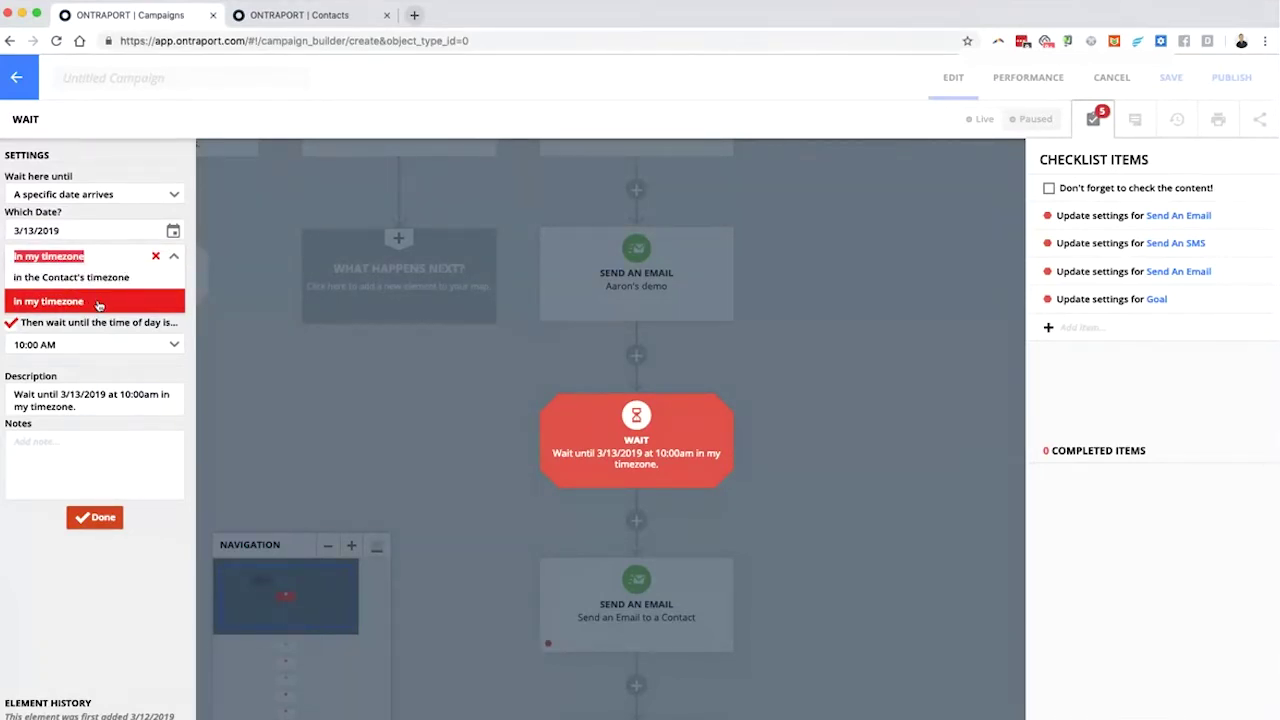
click(85, 300)
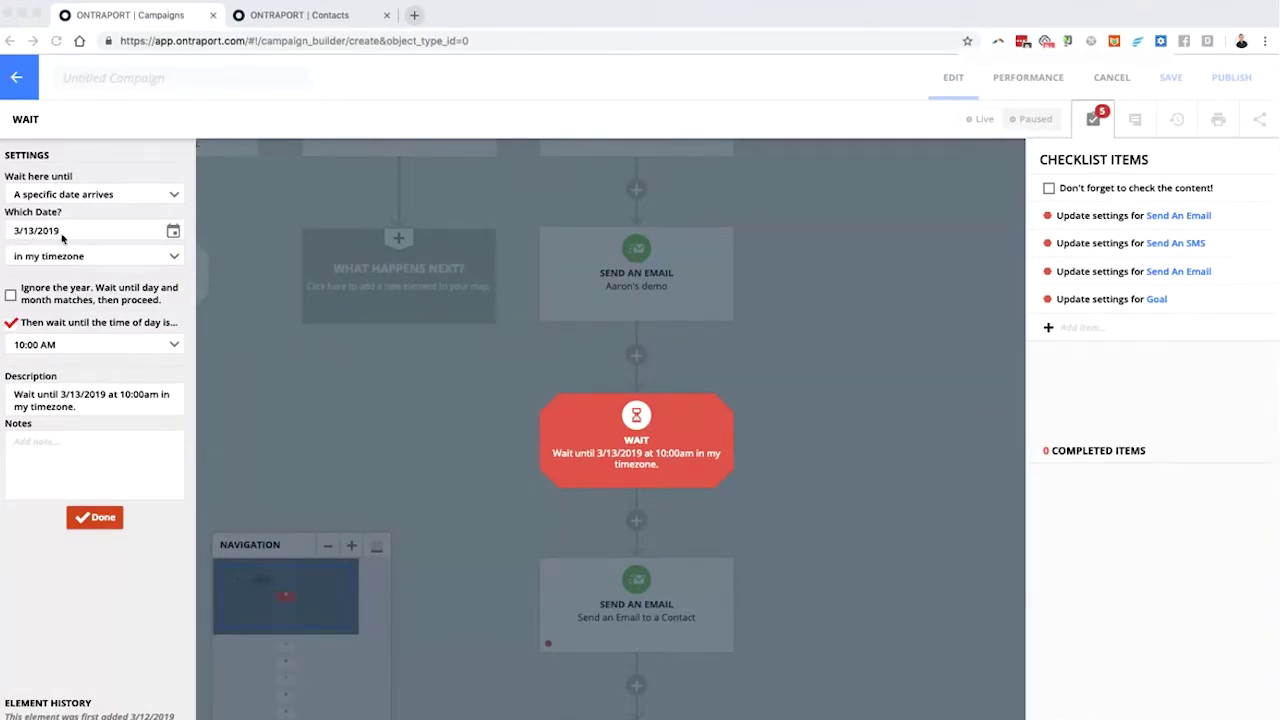
Make the dated Wait ignore the year and hold until 10:30 AM, and close its settings.
click(11, 296)
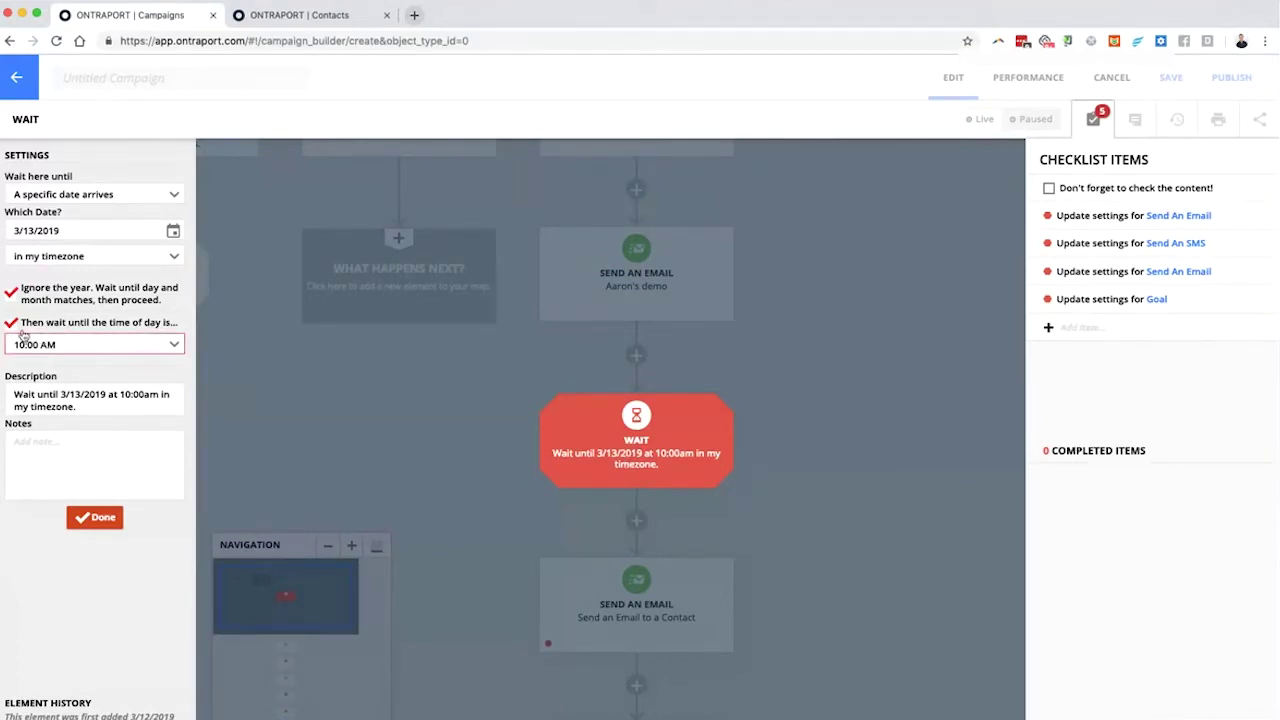
click(101, 348)
click(95, 382)
click(18, 324)
click(18, 324)
click(70, 406)
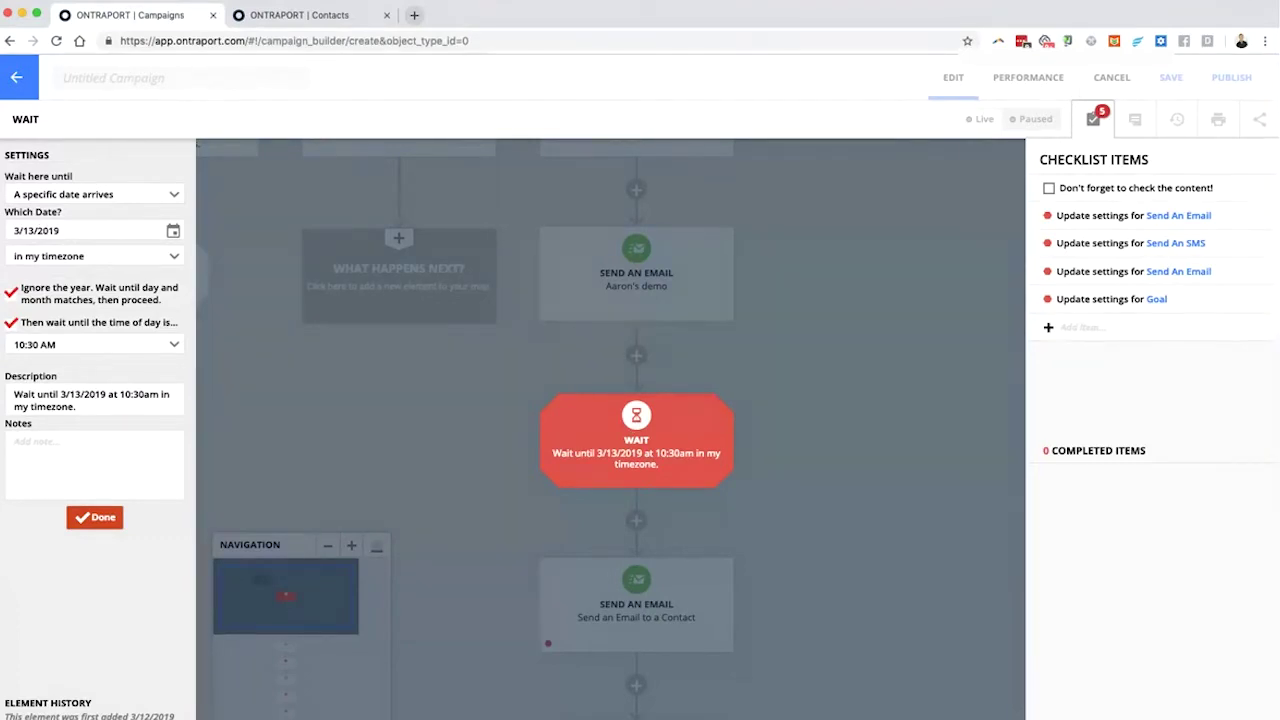
click(281, 494)
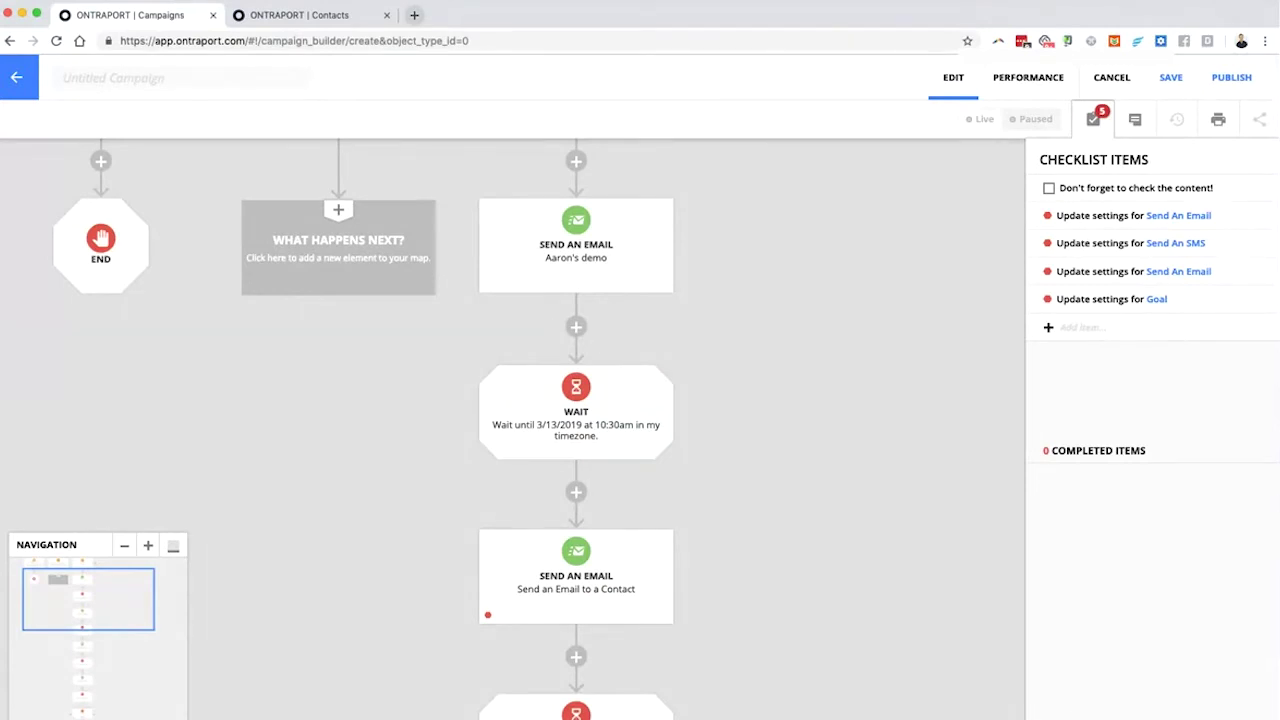
Open the settings of the second Wait, located between the unconfigured Send an Email and the Send an SMS.
mouse_move(580, 440)
mouse_down()
mouse_move(575, 512)
mouse_move(556, 503)
mouse_move(574, 524)
mouse_move(608, 486)
mouse_up()
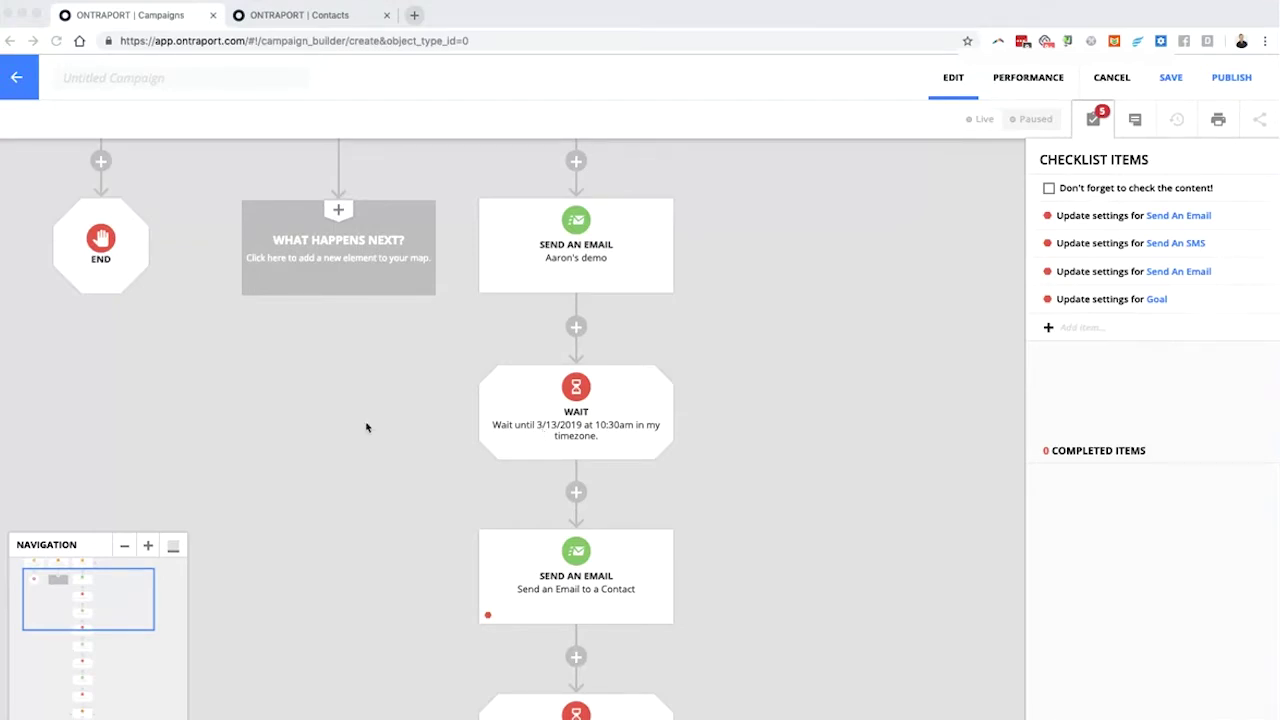
scroll(553, 465, down, 1)
scroll(553, 465, down, 5)
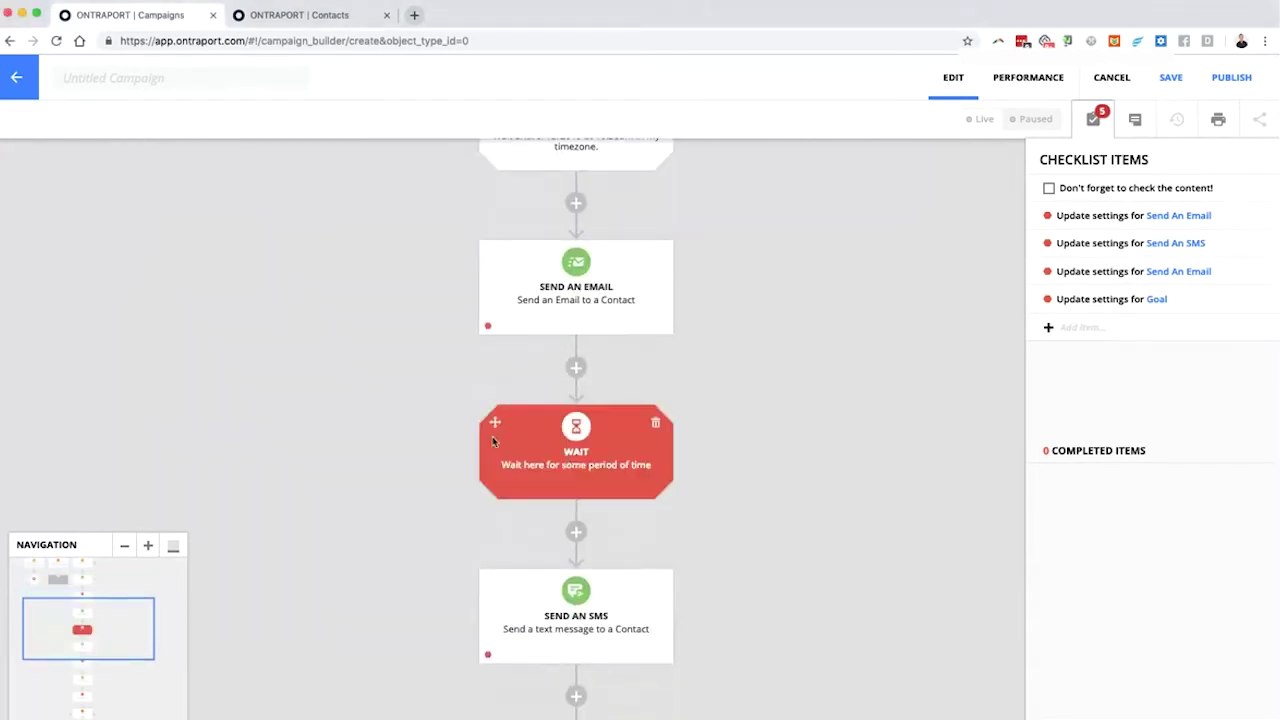
click(551, 466)
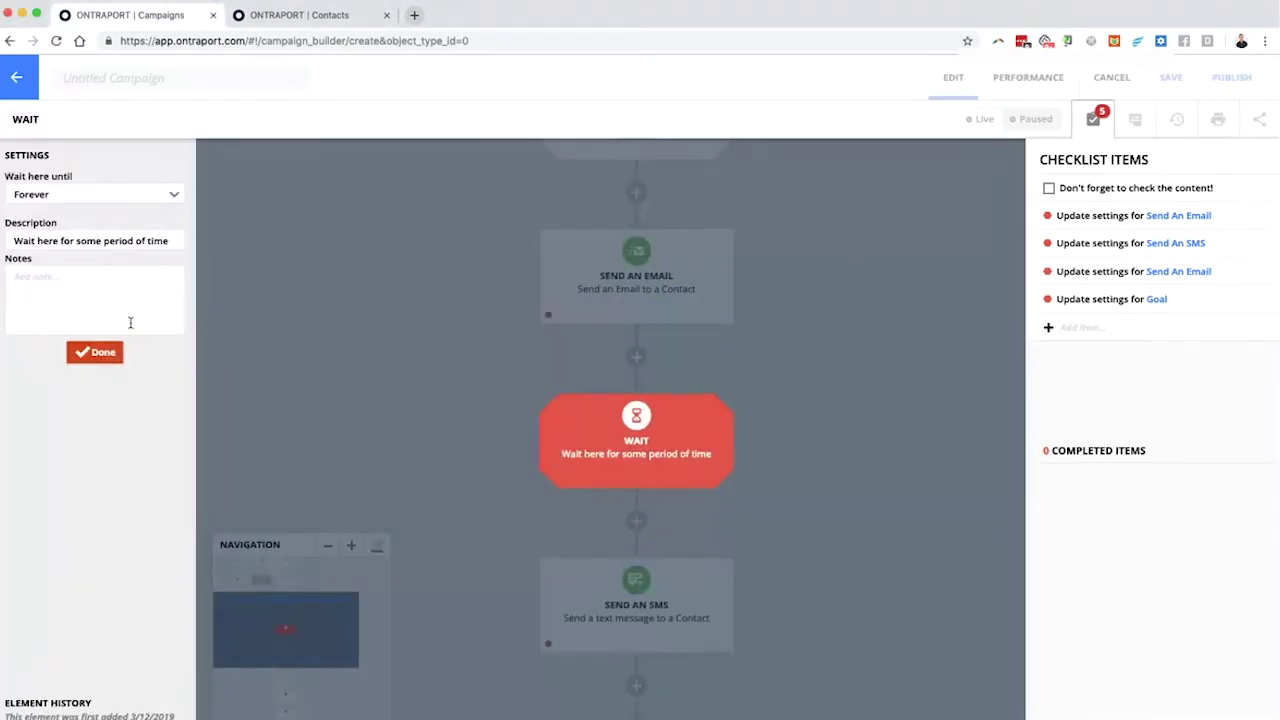
Set the second Wait to hold until a date relative to a Contact's date field, 5 days before Birthday.
click(60, 196)
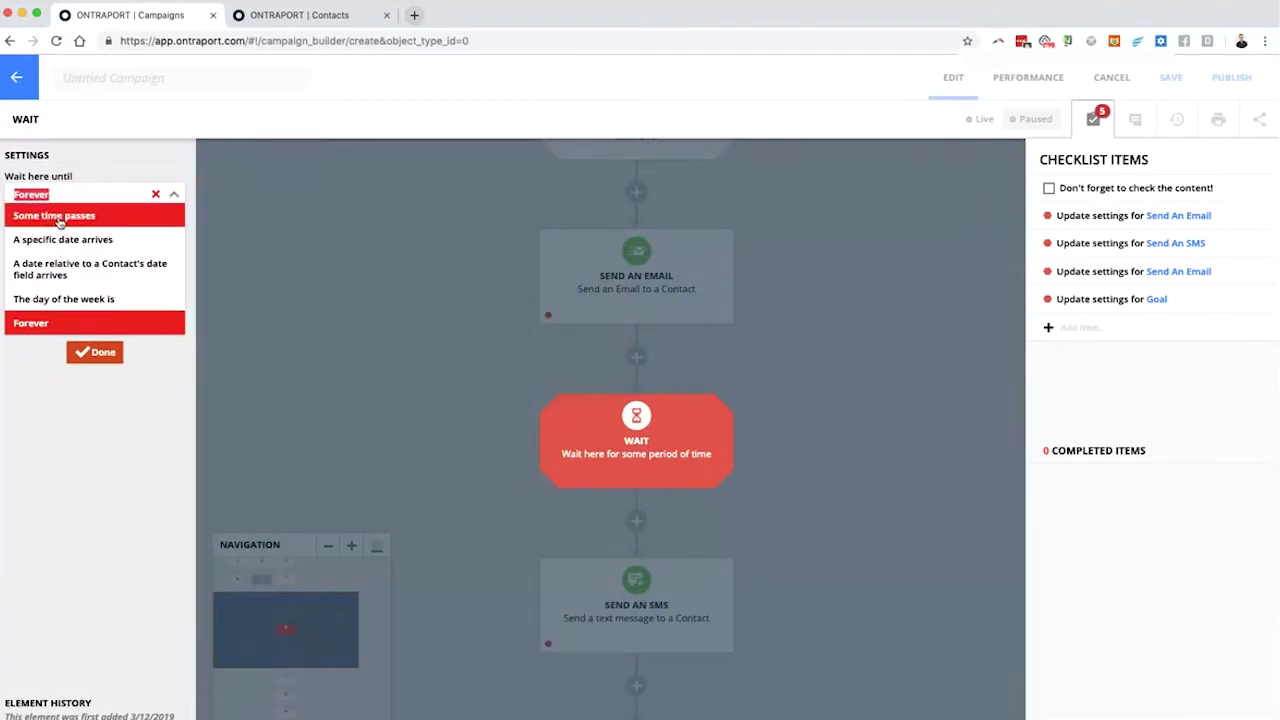
click(62, 272)
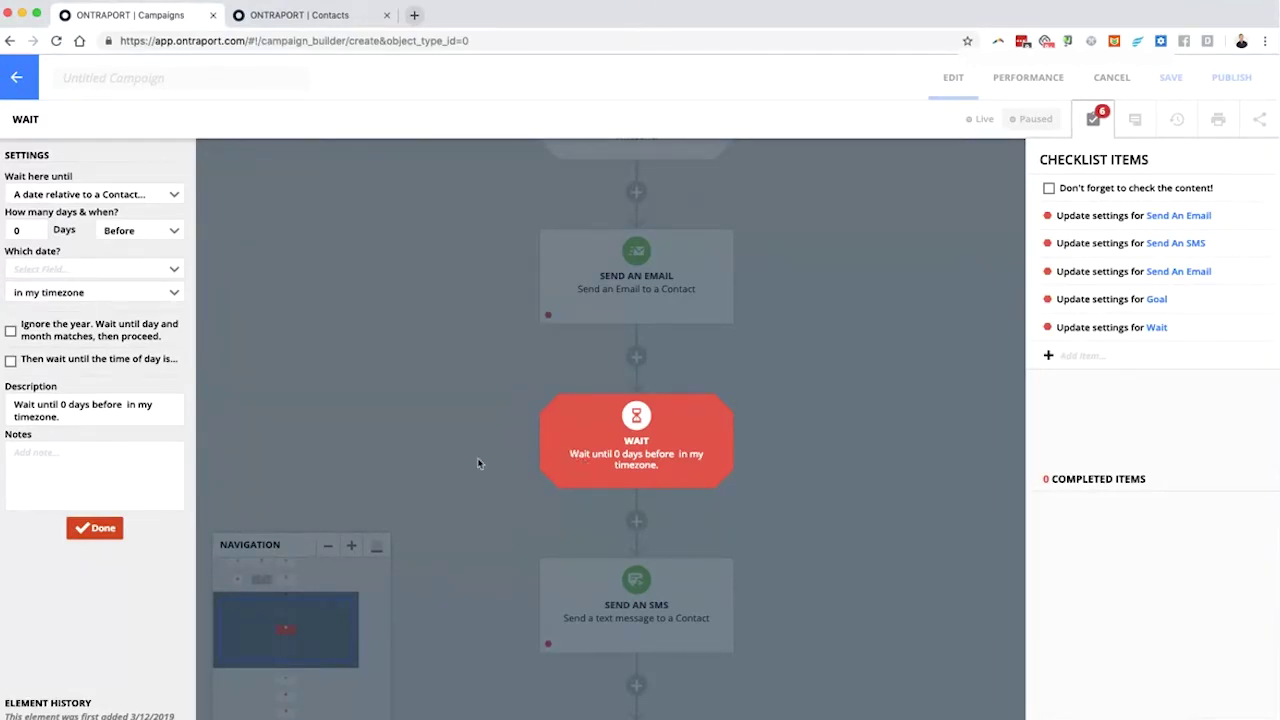
click(29, 231)
double_click(29, 231)
text(5)
click(111, 265)
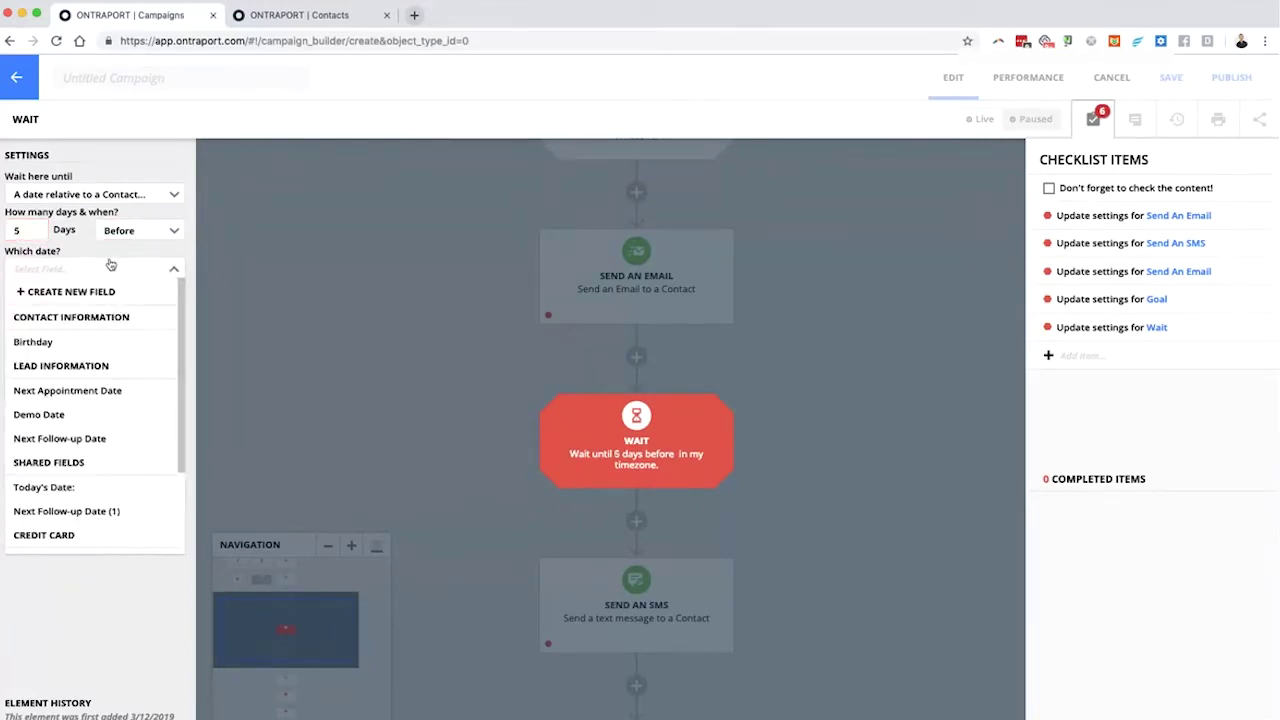
click(98, 342)
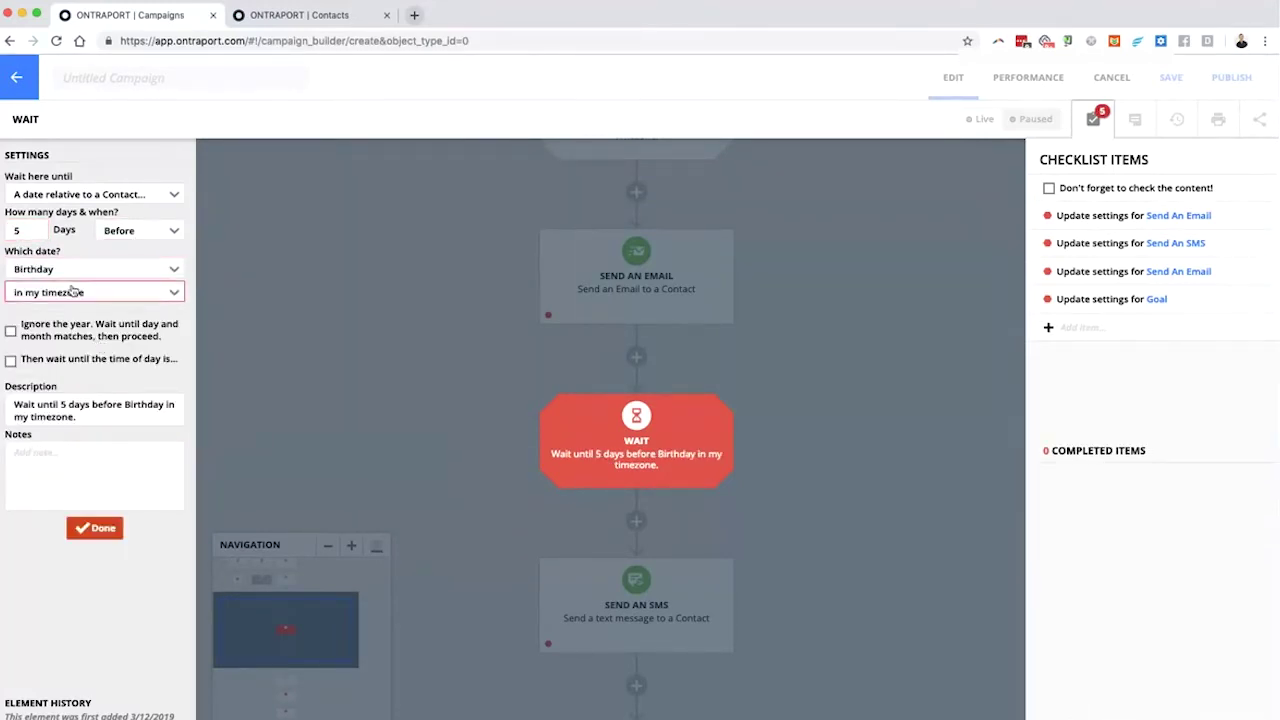
Apply the Contact's timezone to the Wait, ignore the year, and hold until the time of day is 10:00 AM.
click(72, 291)
click(70, 320)
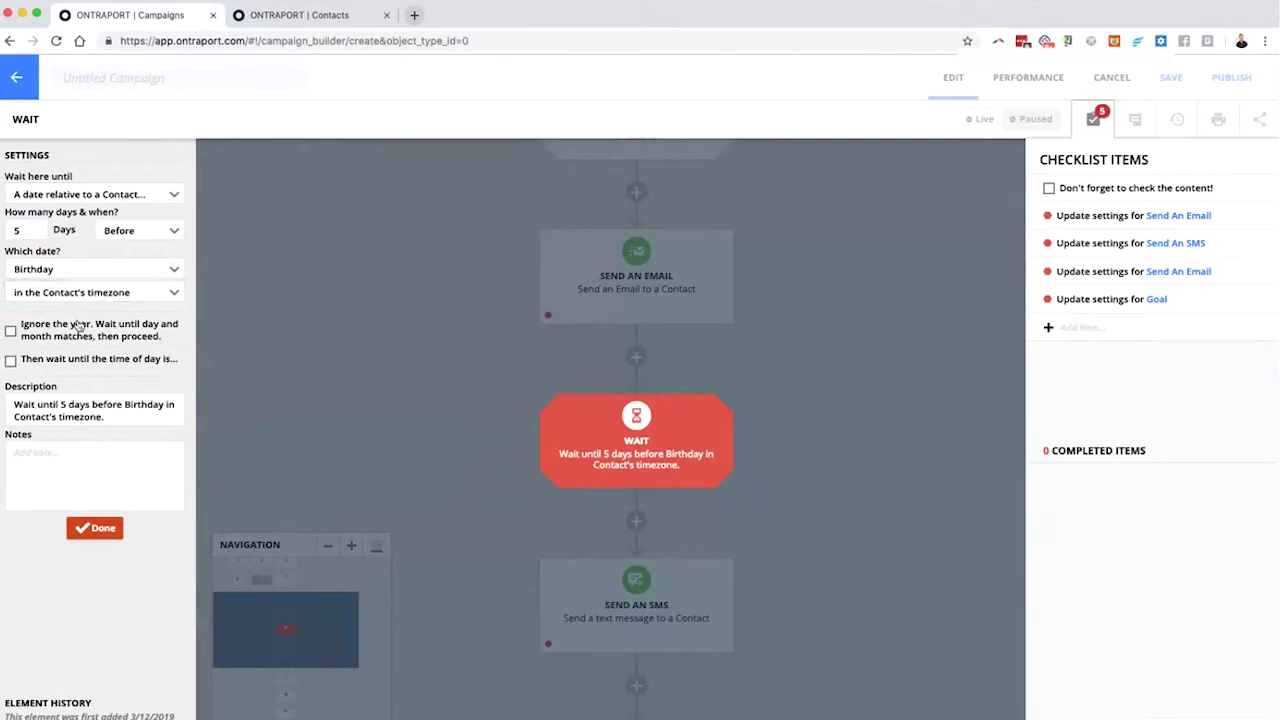
click(11, 333)
click(11, 361)
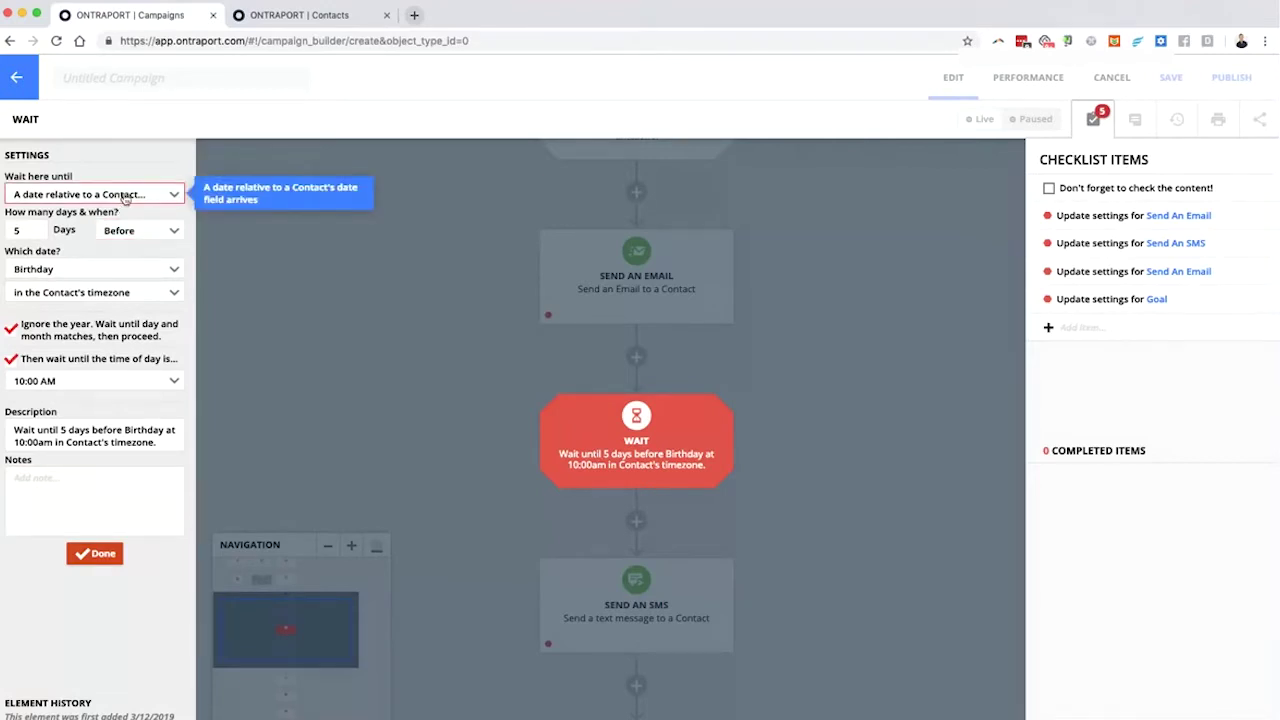
Change the second Wait to hold until the day of the week is Monday through Friday, and finish its settings.
click(135, 231)
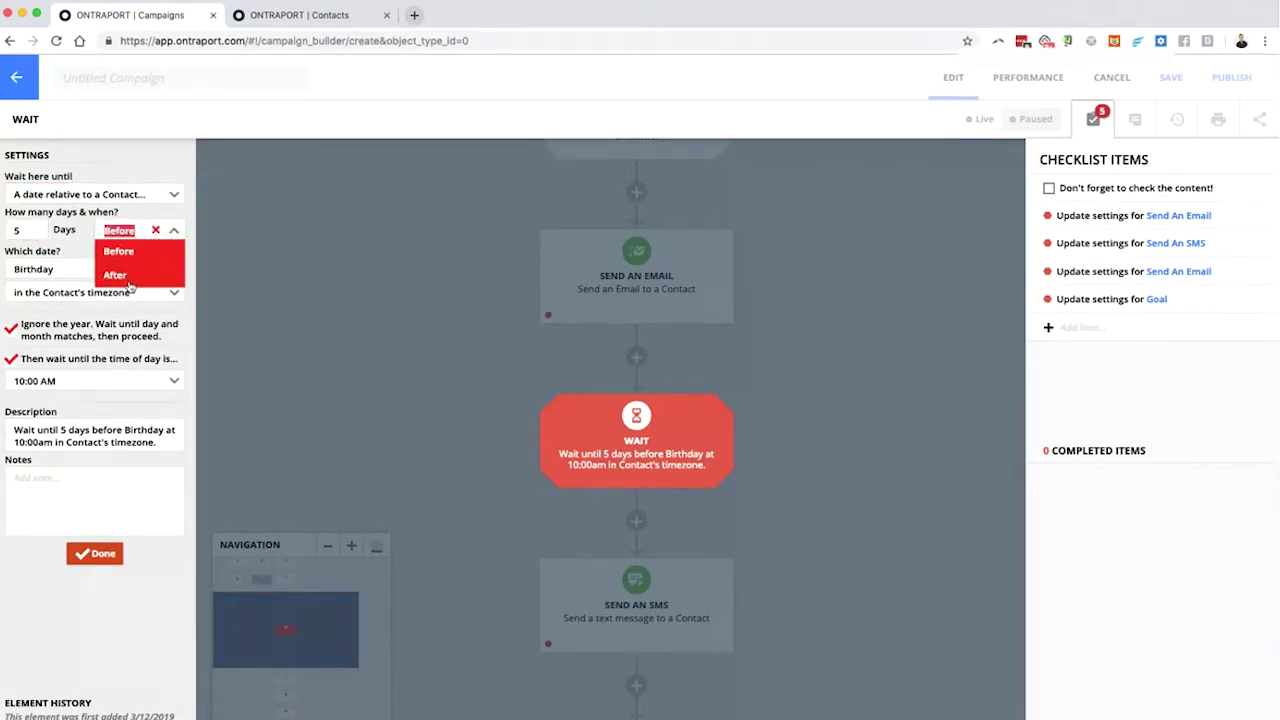
click(90, 194)
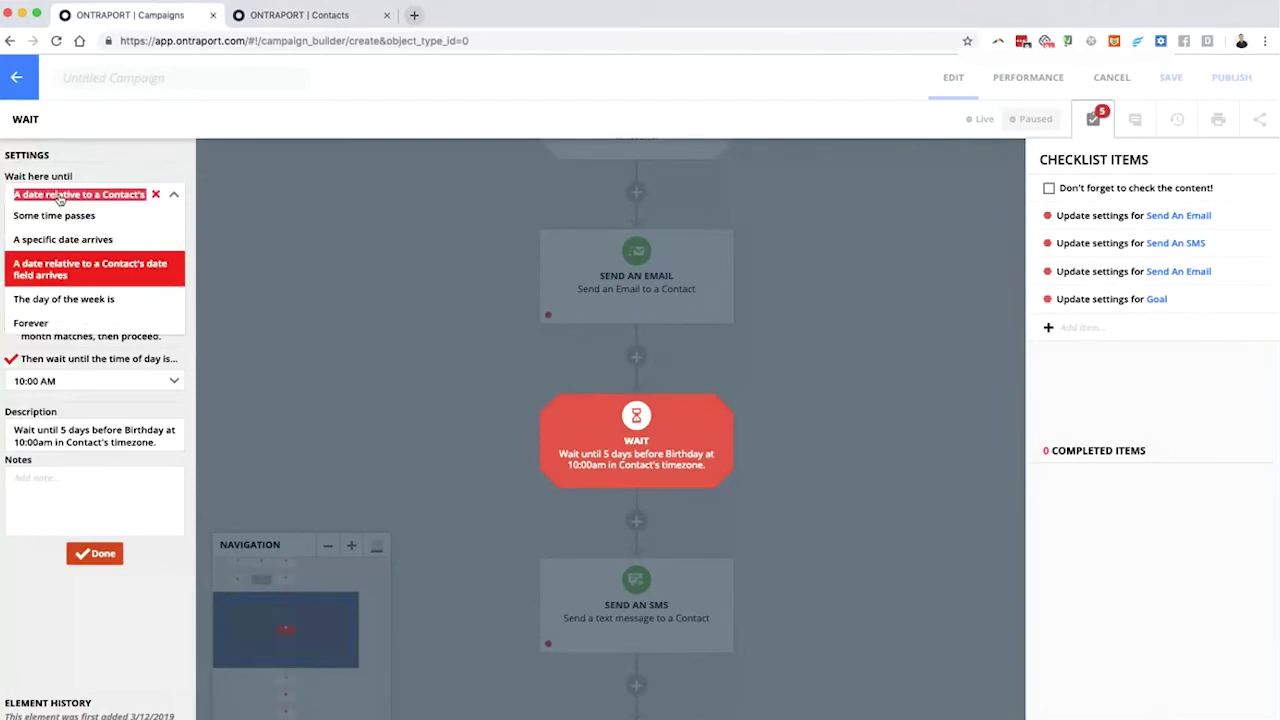
click(64, 300)
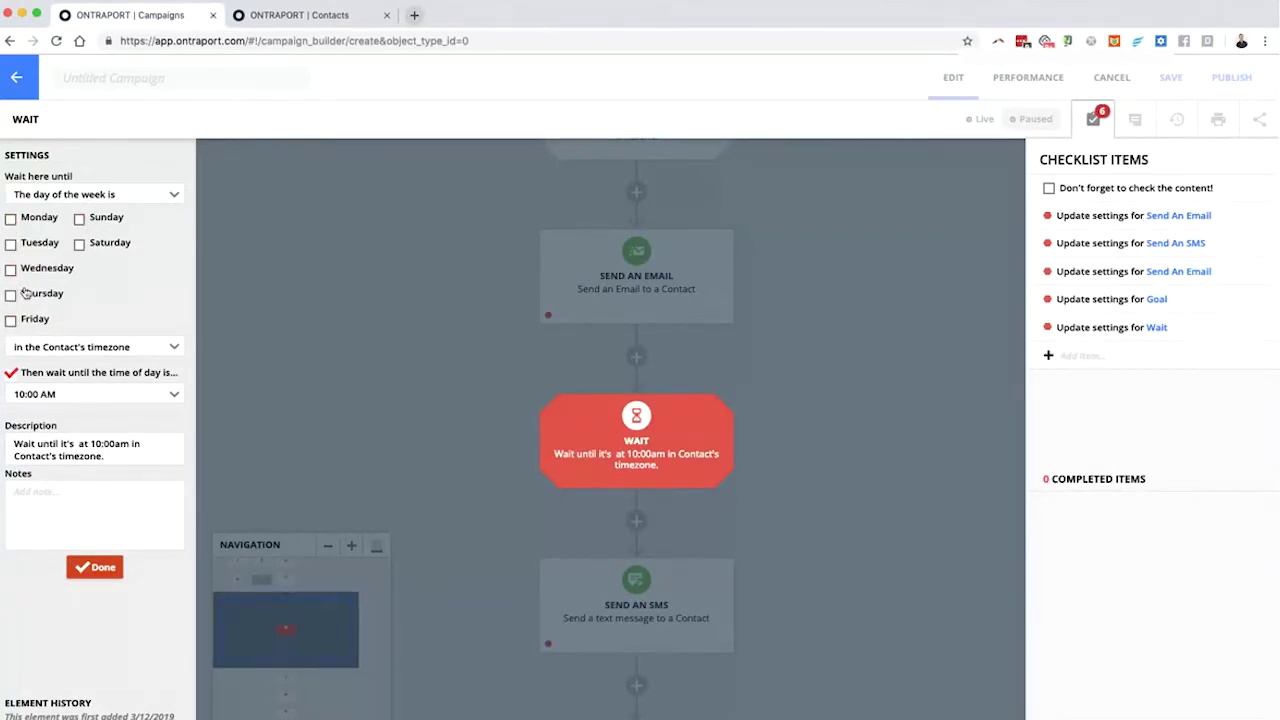
click(11, 218)
click(11, 243)
click(11, 268)
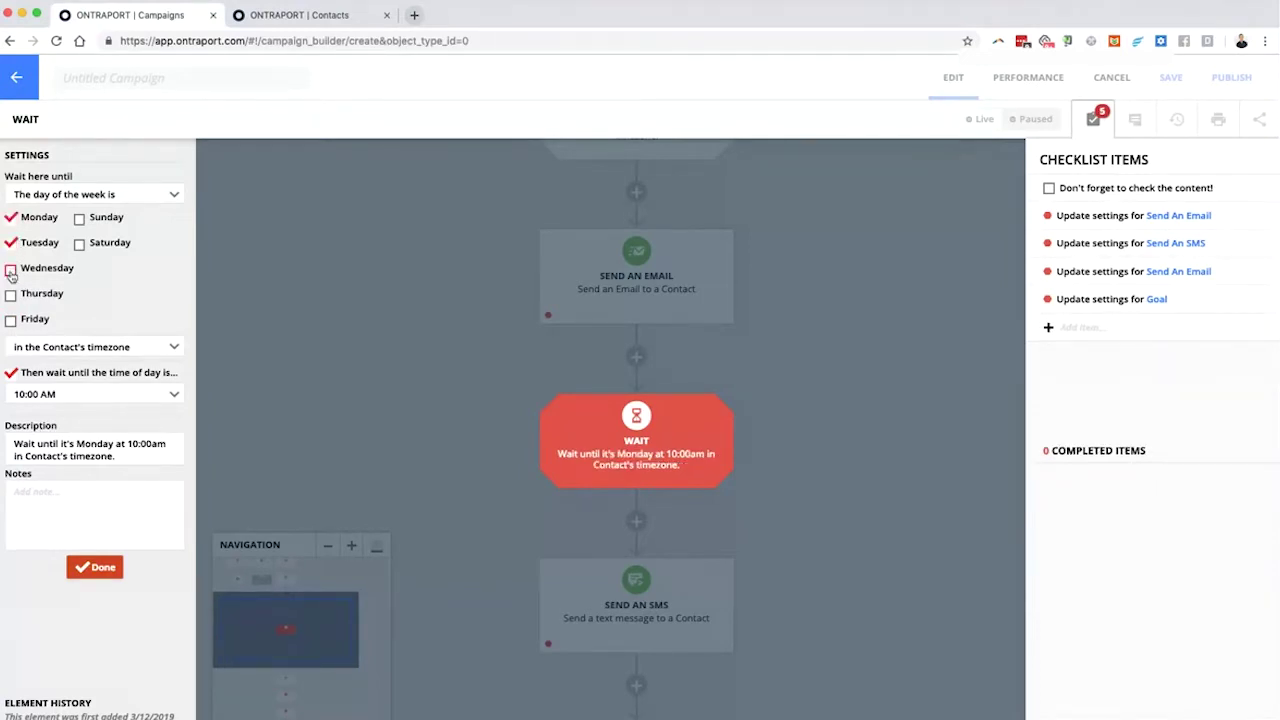
click(11, 294)
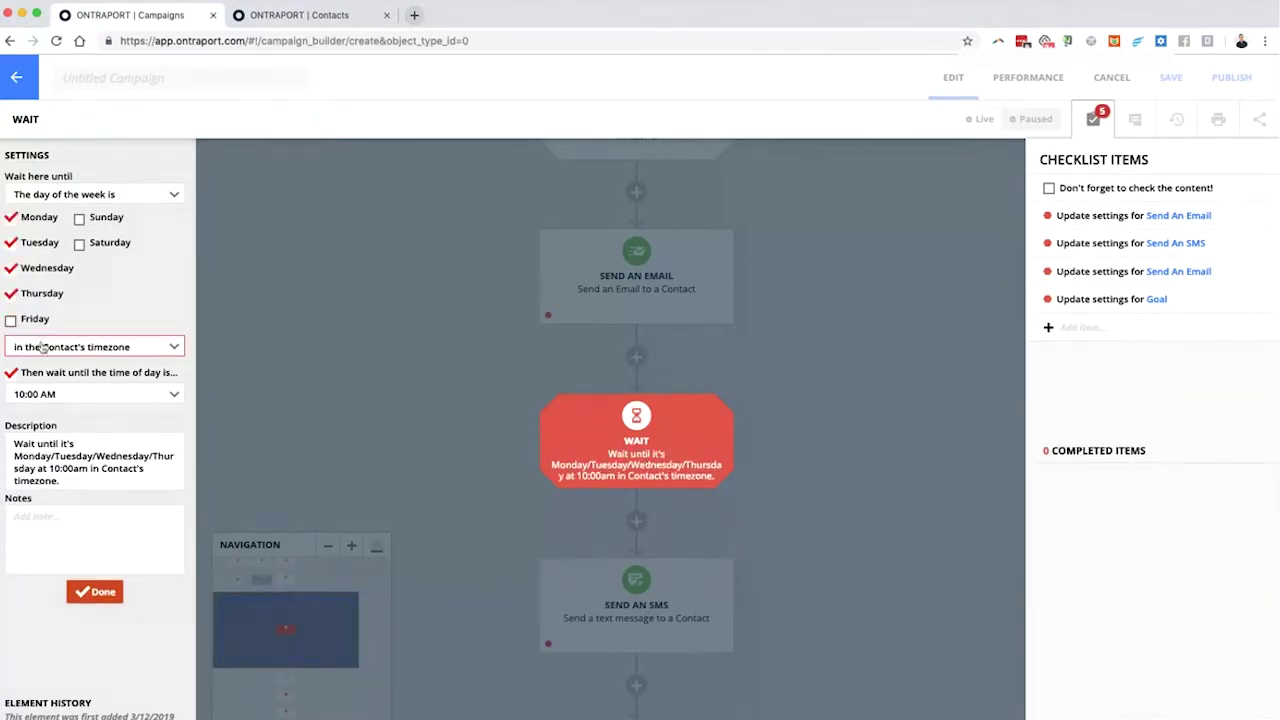
click(11, 320)
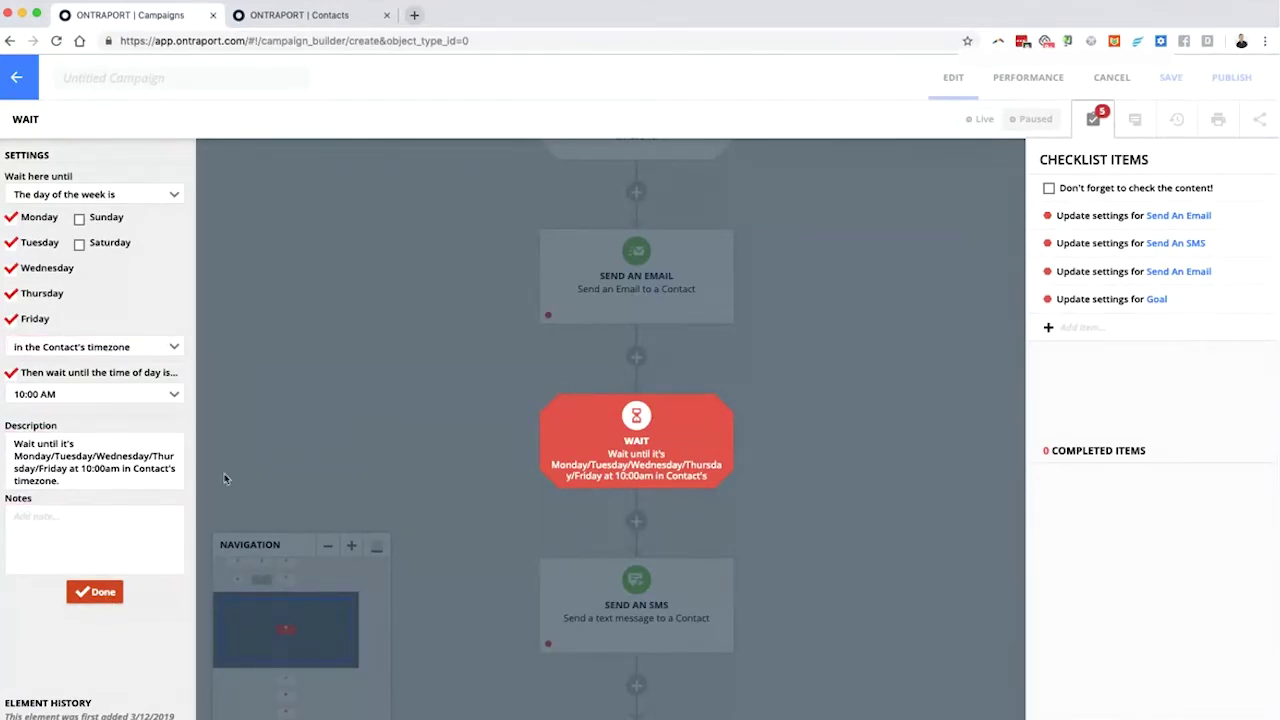
click(103, 594)
Insert a new Wait above the weekday Wait, and set it to last until 1 day passes.
click(577, 368)
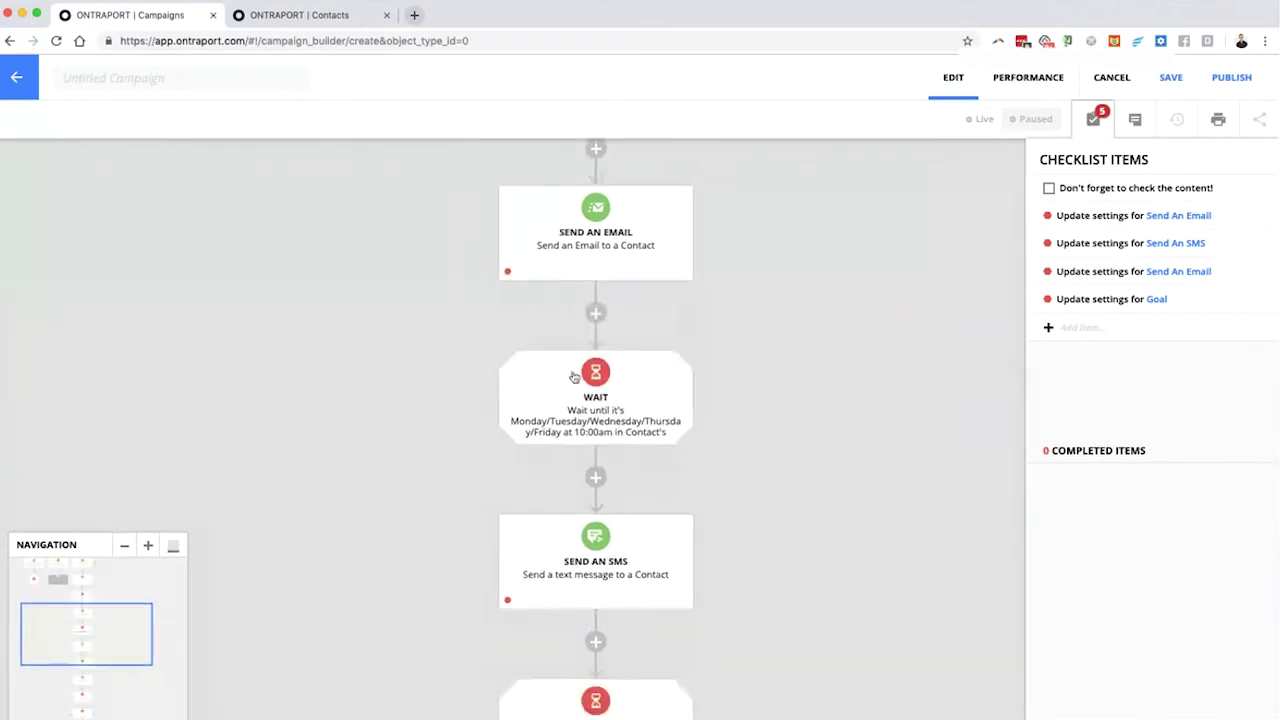
click(636, 395)
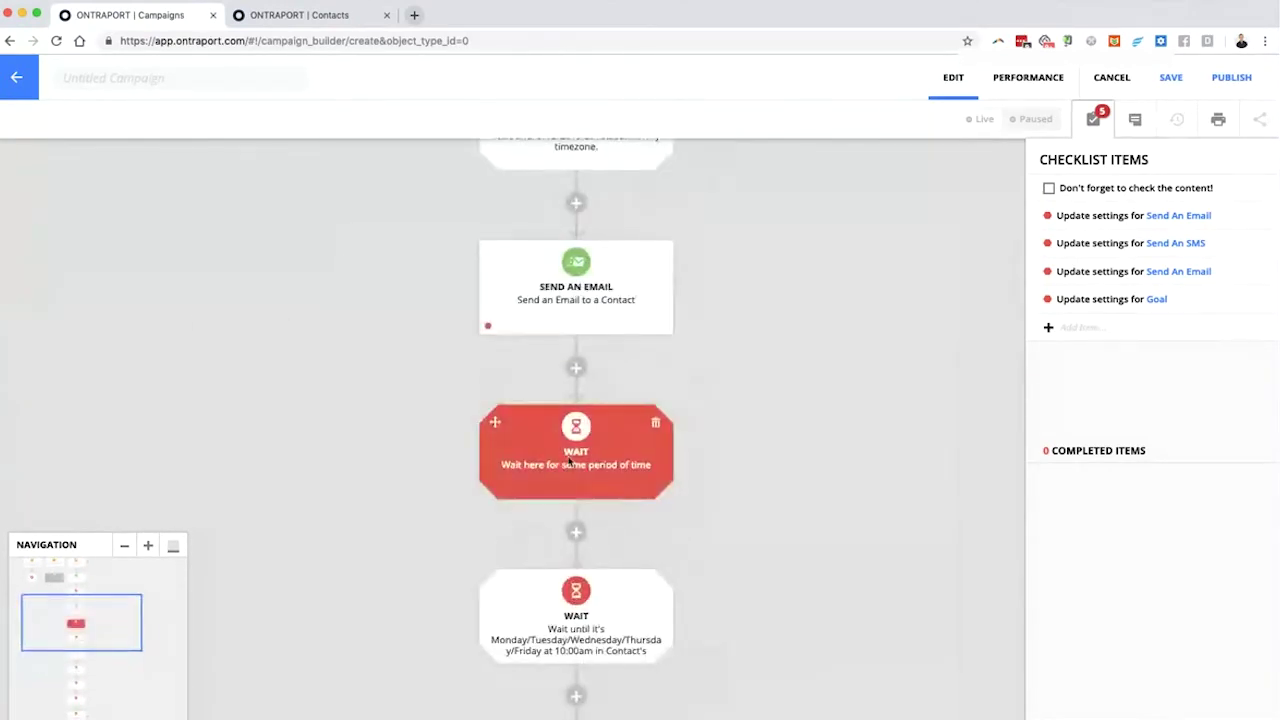
click(560, 445)
click(66, 196)
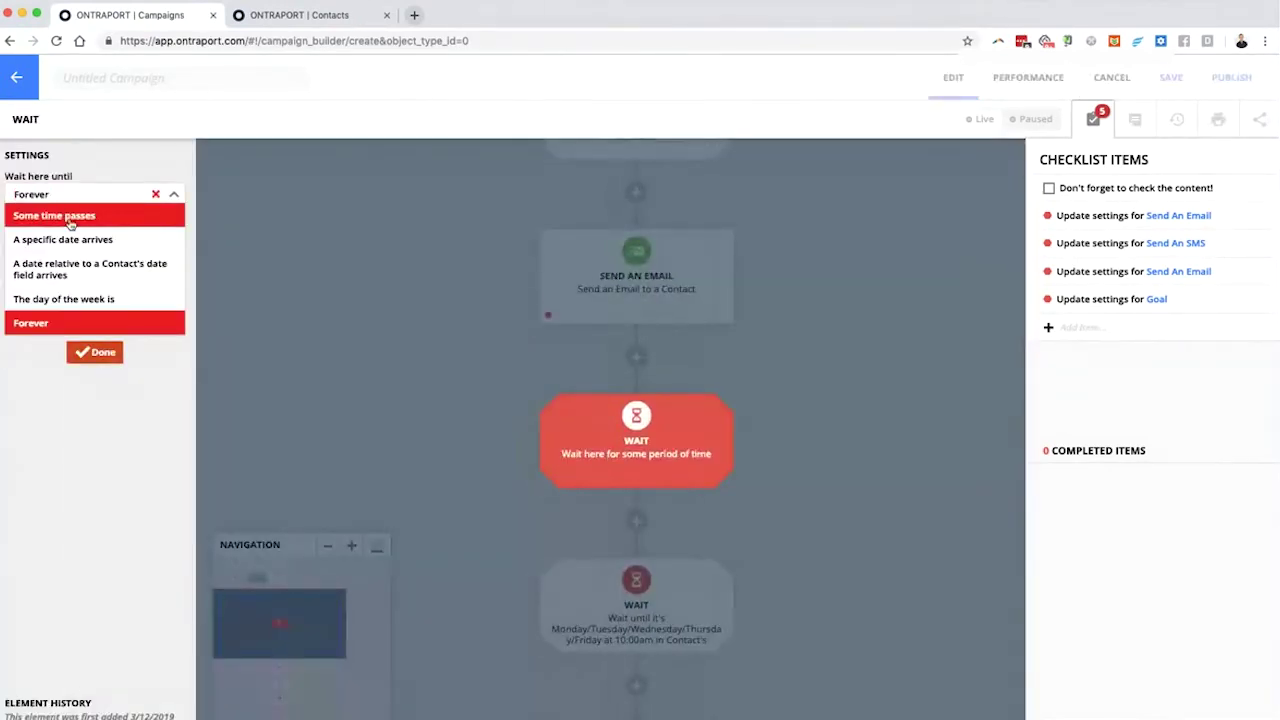
click(68, 220)
click(38, 230)
text(1)
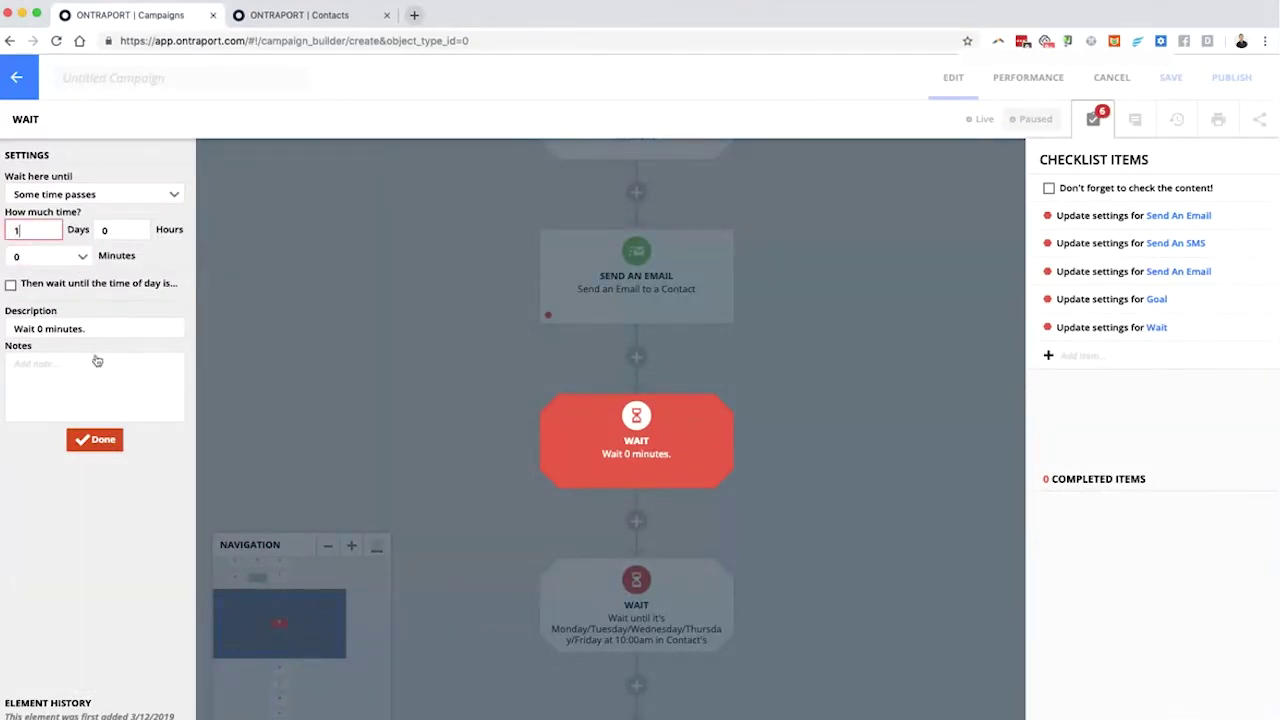
click(98, 440)
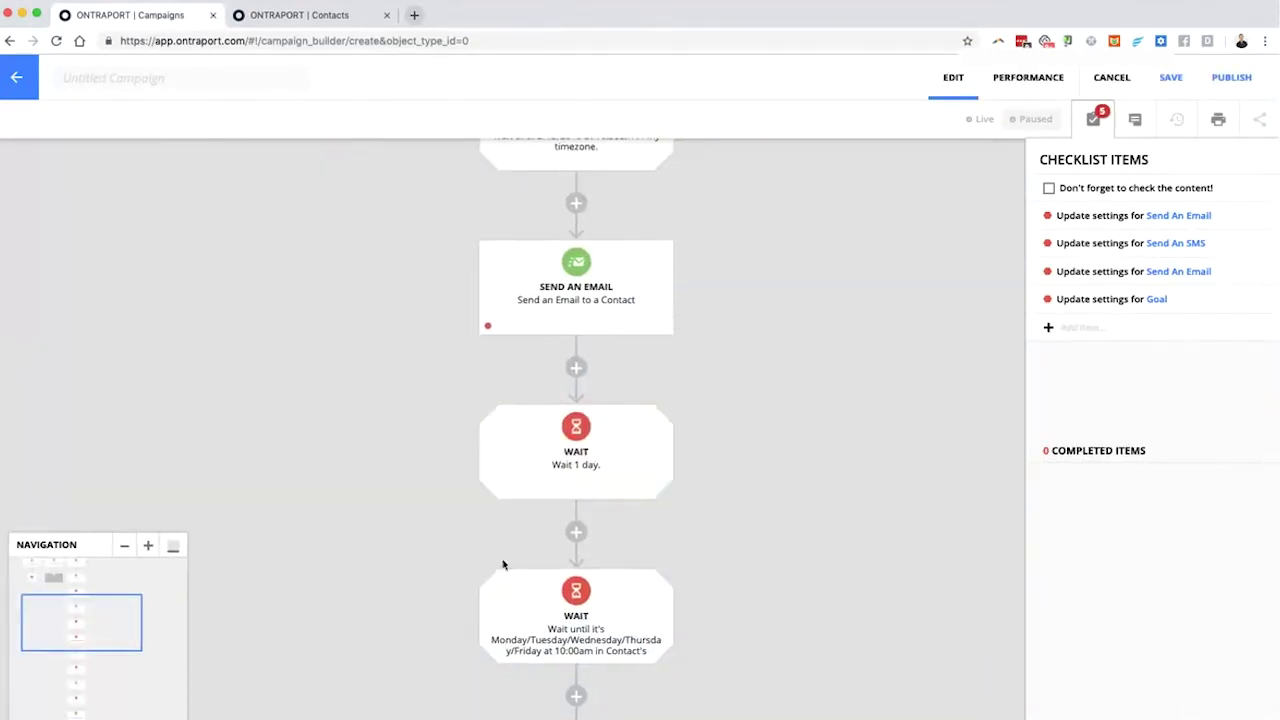
Review the weekday Wait's settings and its place between the 1-day Wait and the Send an SMS element.
drag(503, 563, 486, 434)
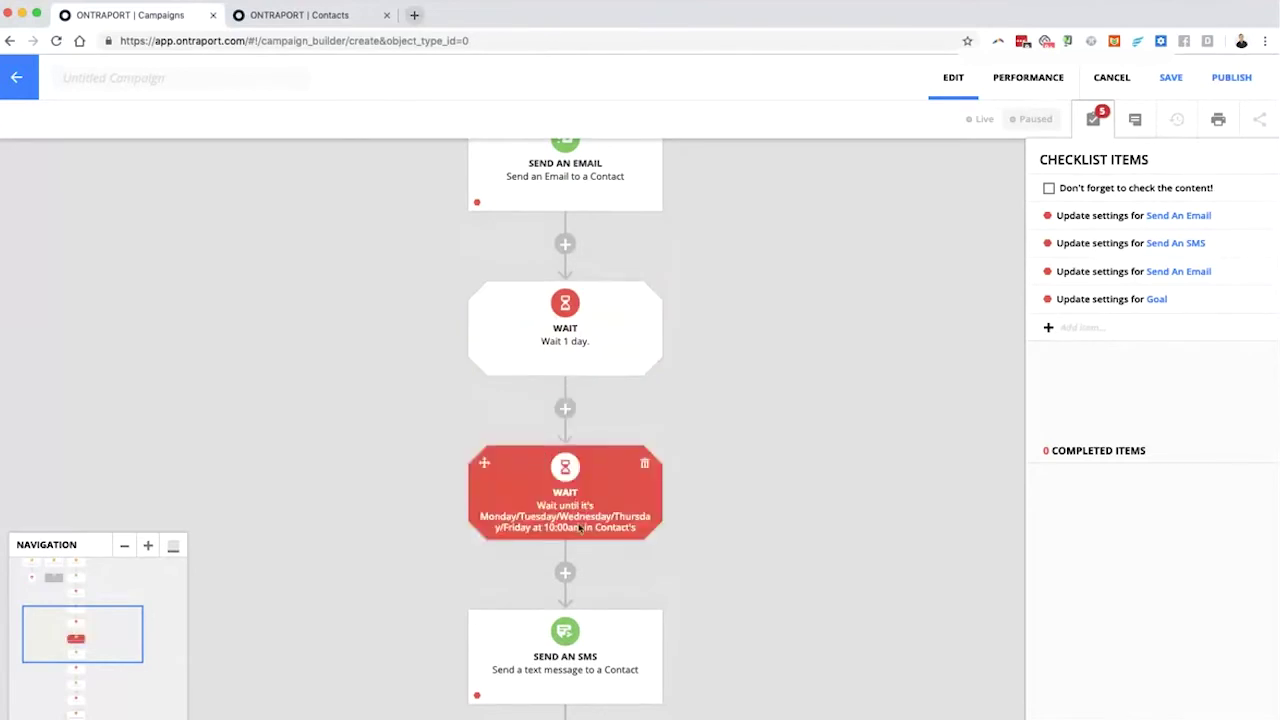
click(575, 483)
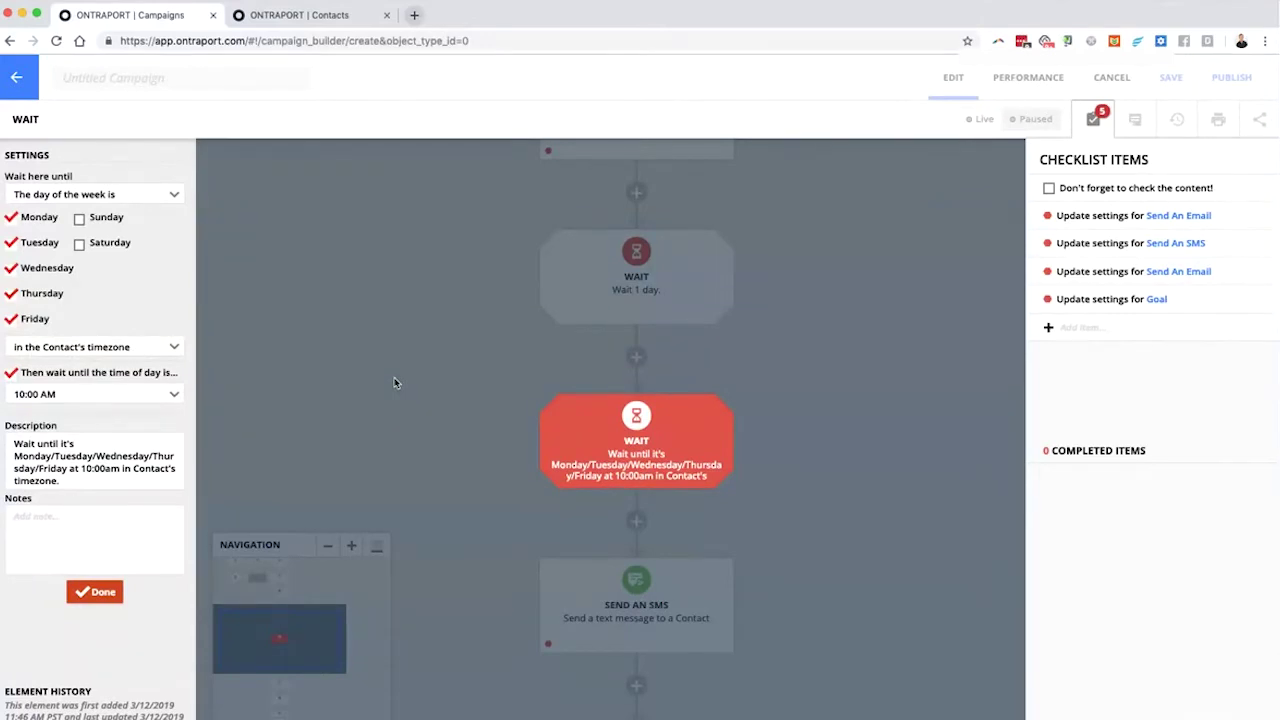
click(434, 351)
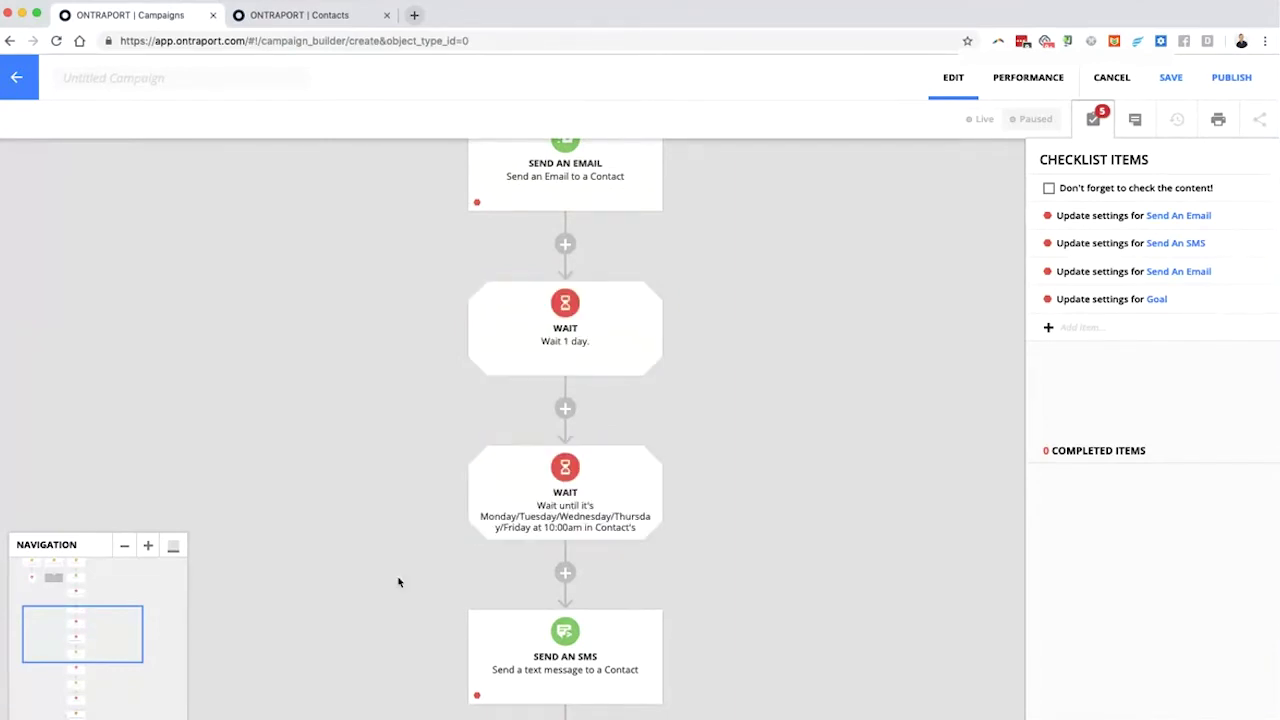
drag(397, 580, 414, 406)
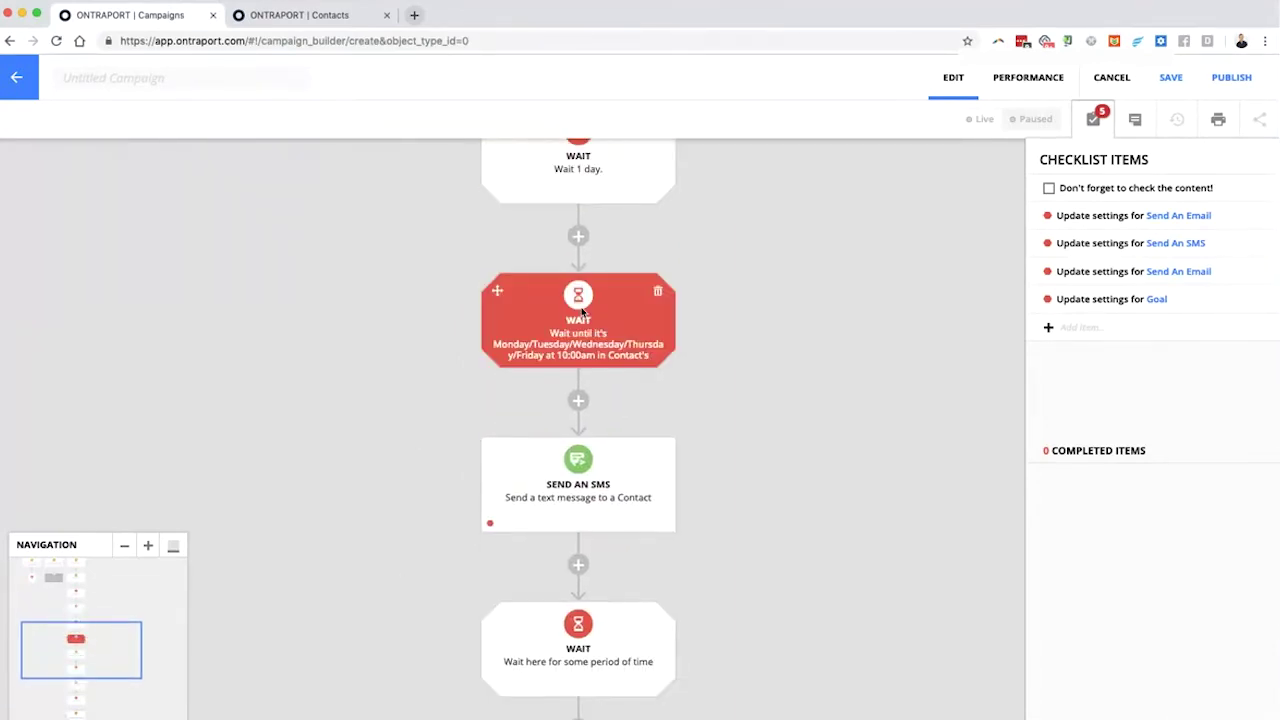
click(567, 331)
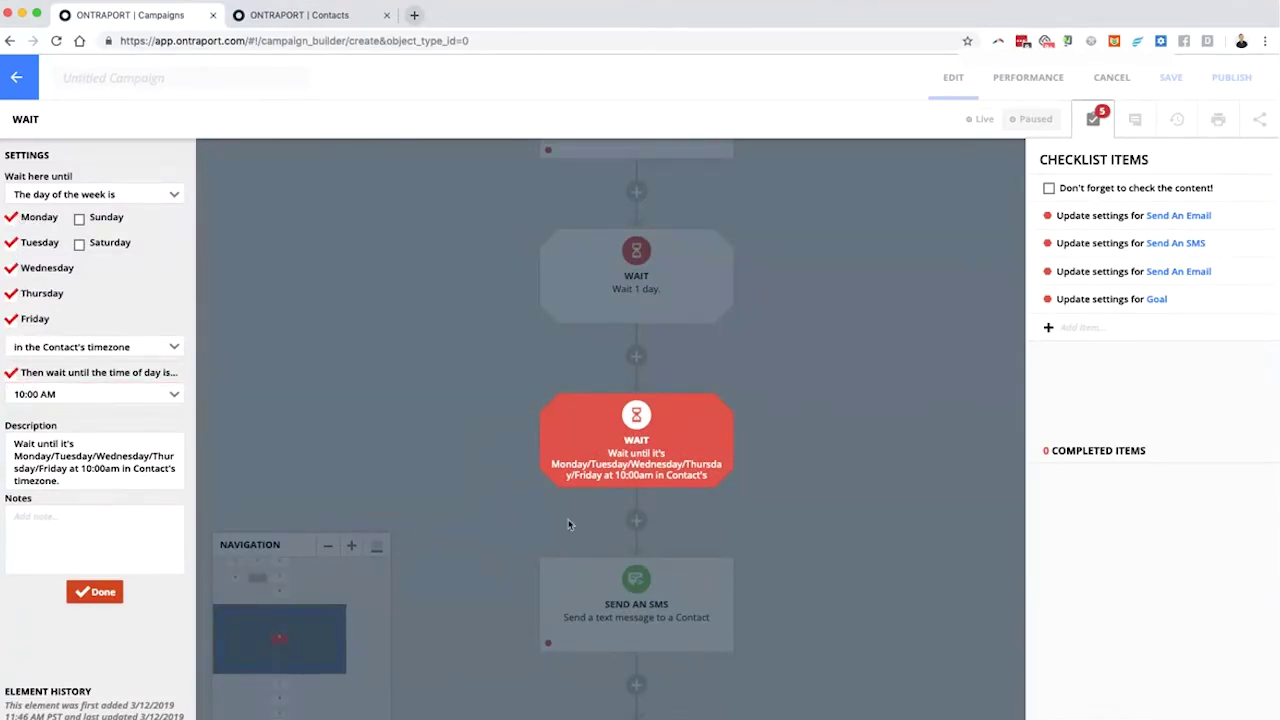
click(610, 288)
scroll(686, 243, down, 2)
scroll(680, 300, up, 3)
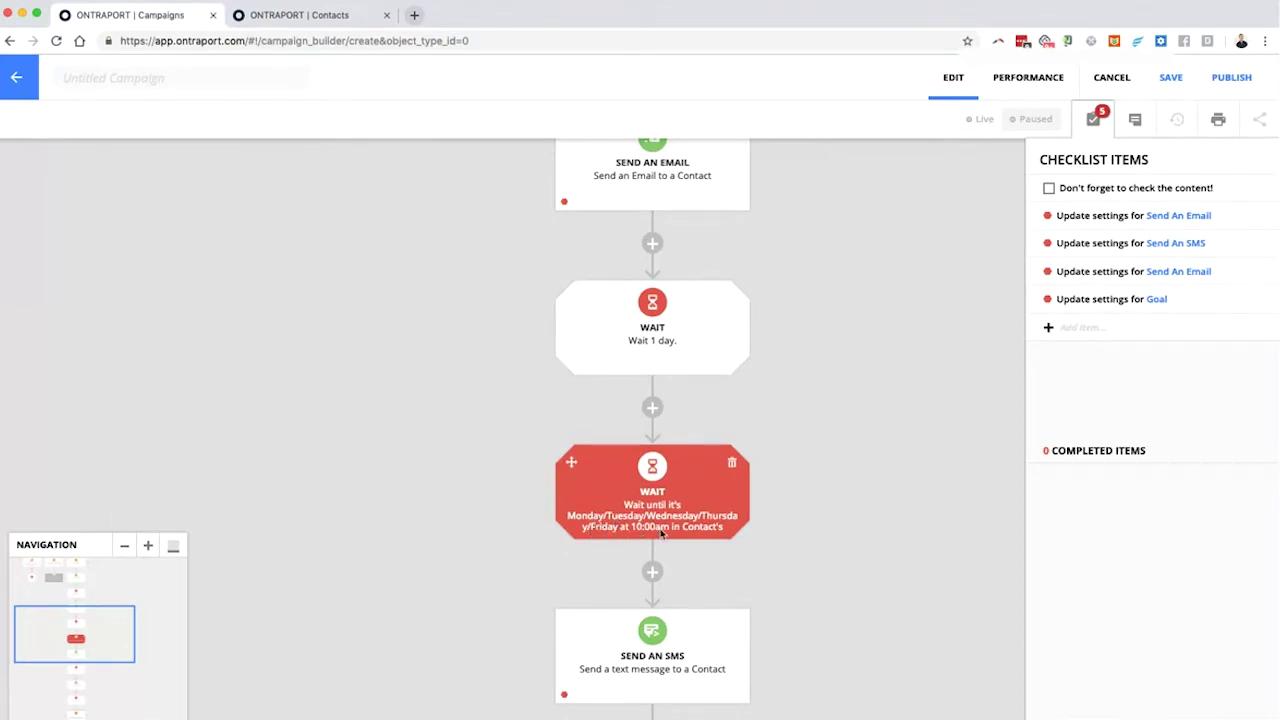
Examine the sequence from the weekday Wait through the SMS and email down to the Goal element.
scroll(698, 578, down, 5)
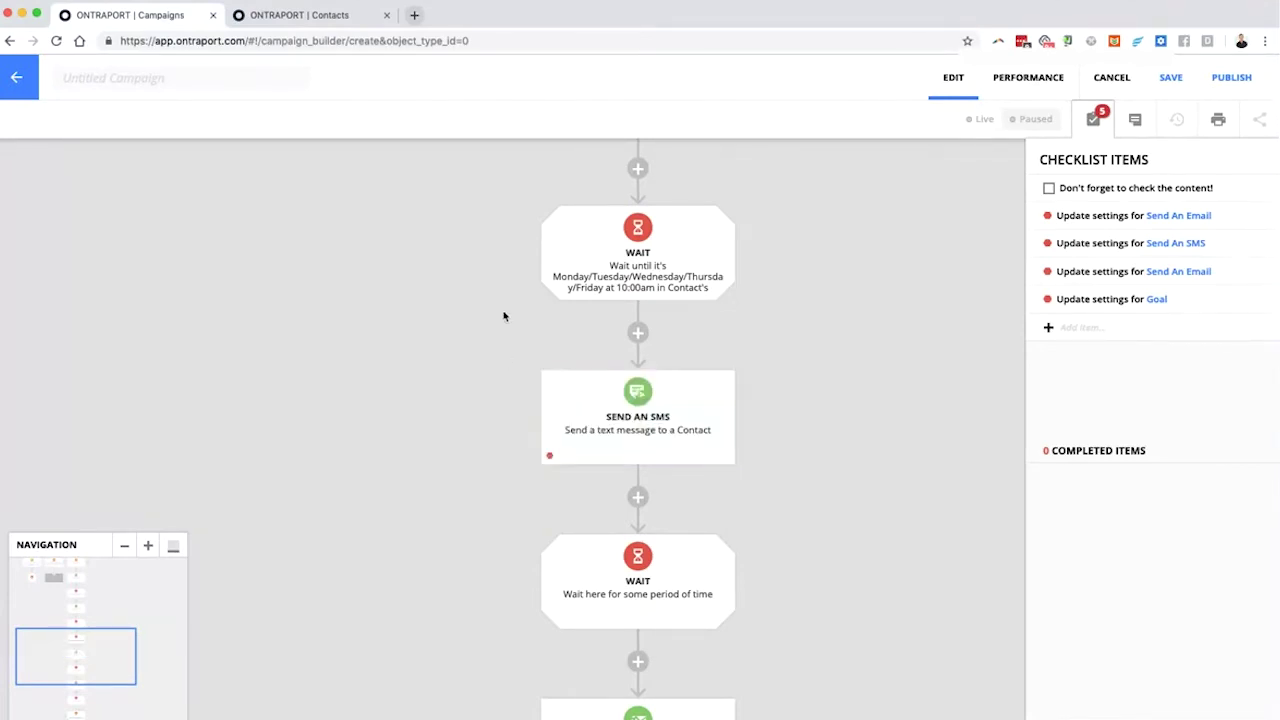
scroll(451, 371, down, 2)
scroll(610, 440, down, 2)
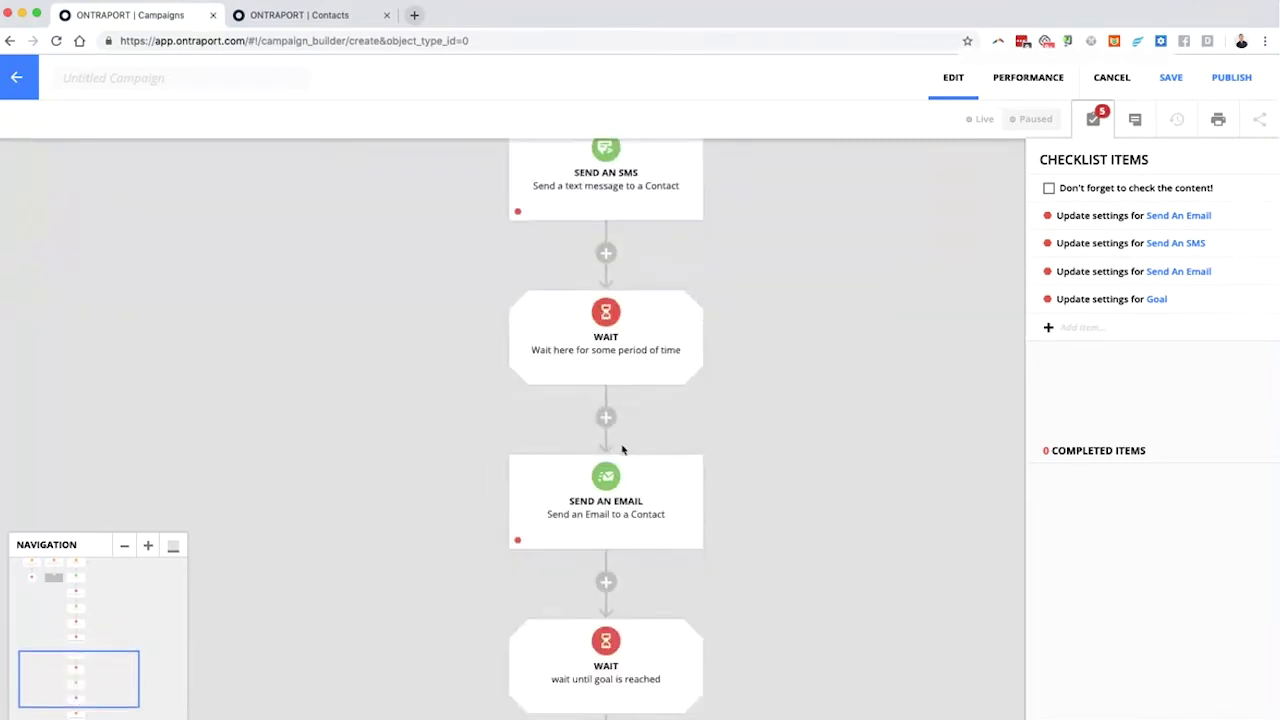
scroll(618, 420, down, 1)
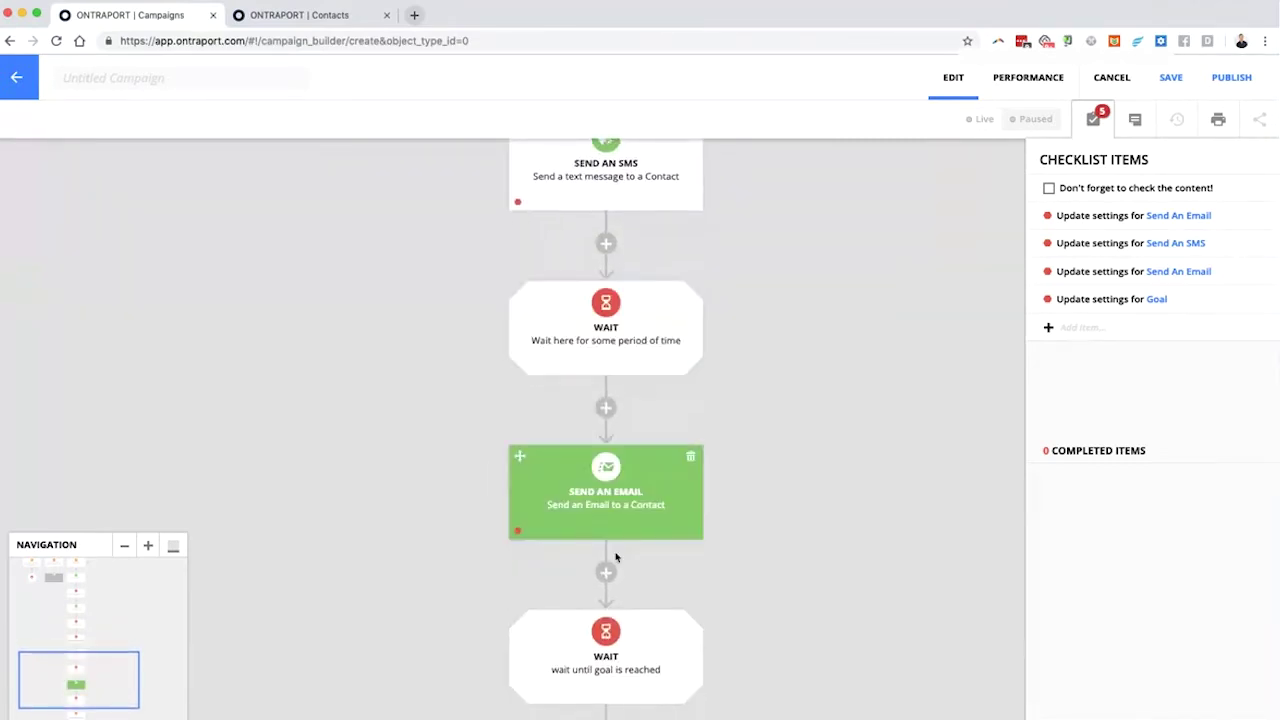
scroll(604, 501, down, 3)
scroll(606, 290, down, 1)
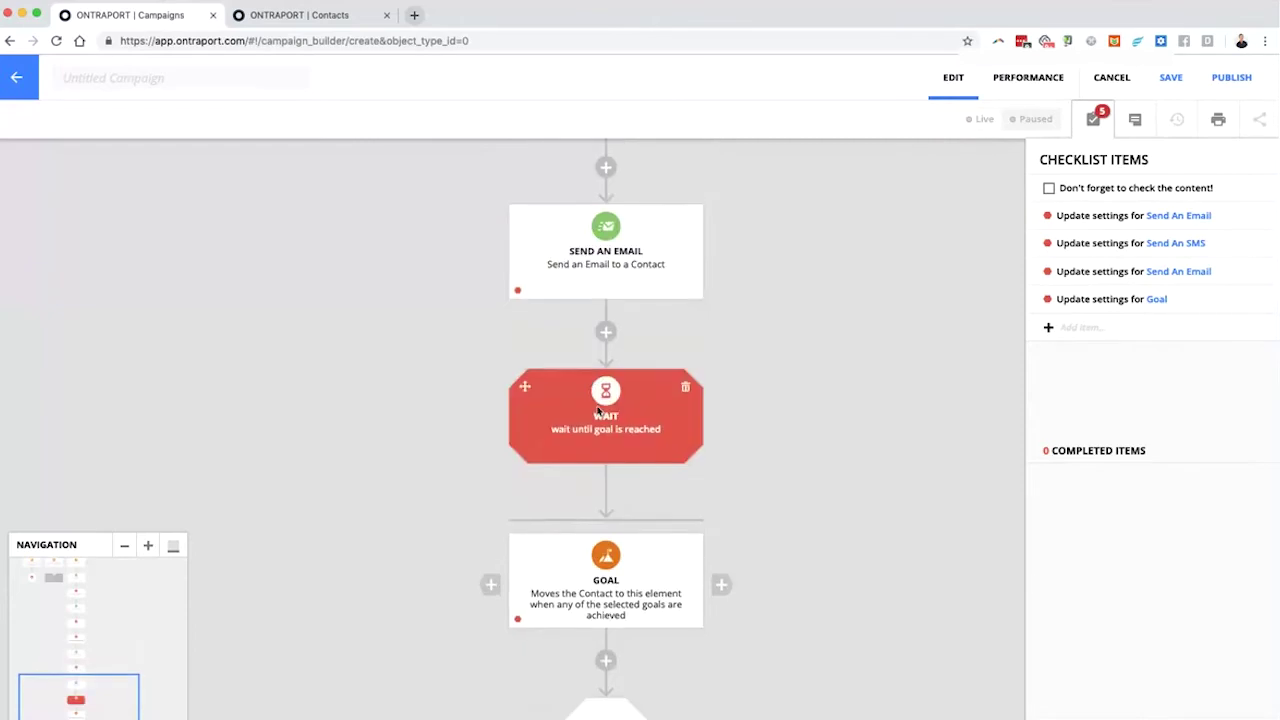
scroll(620, 300, up, 4)
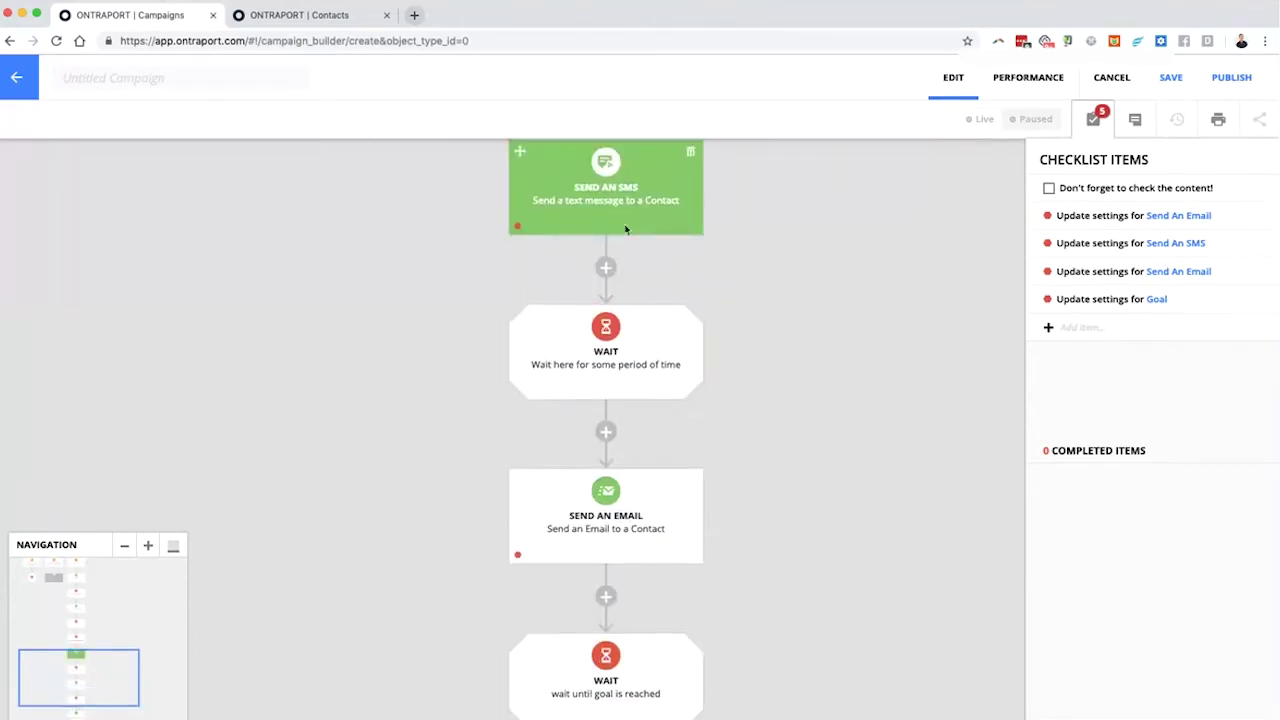
Check the settings of the Wait between the Send an SMS and Send an Email elements.
scroll(606, 486, down, 1)
click(604, 368)
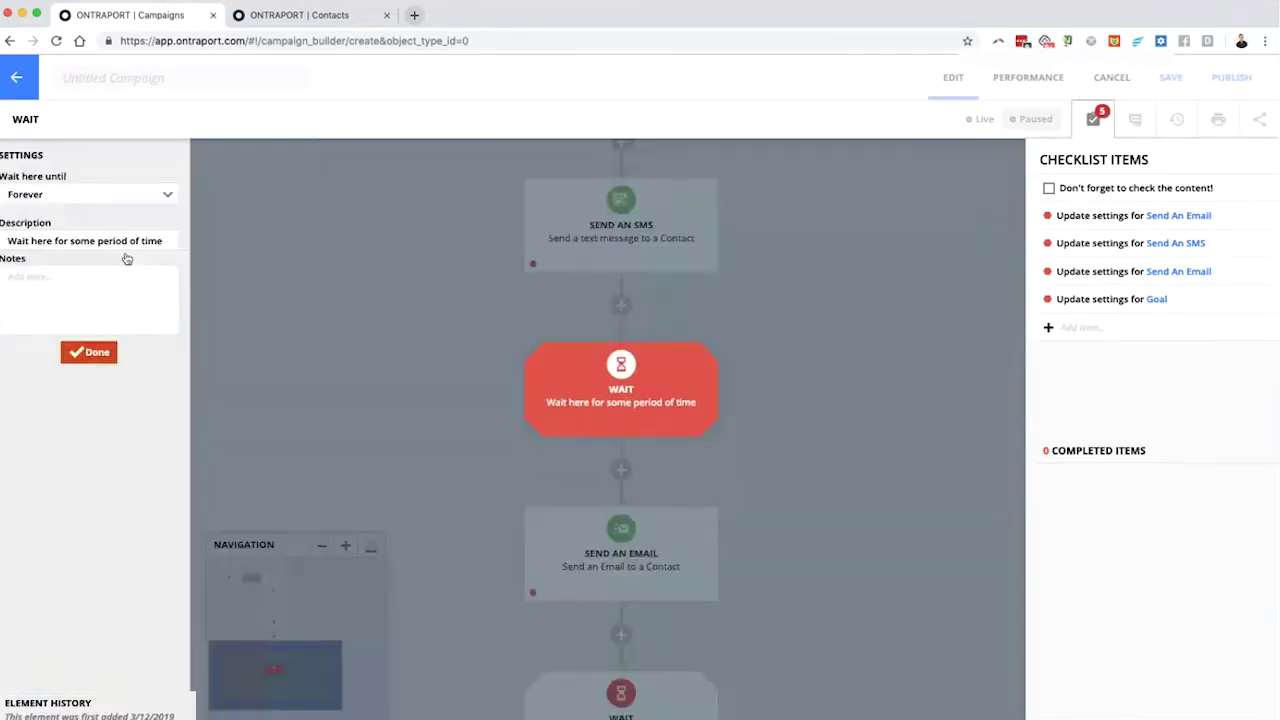
click(75, 202)
click(660, 537)
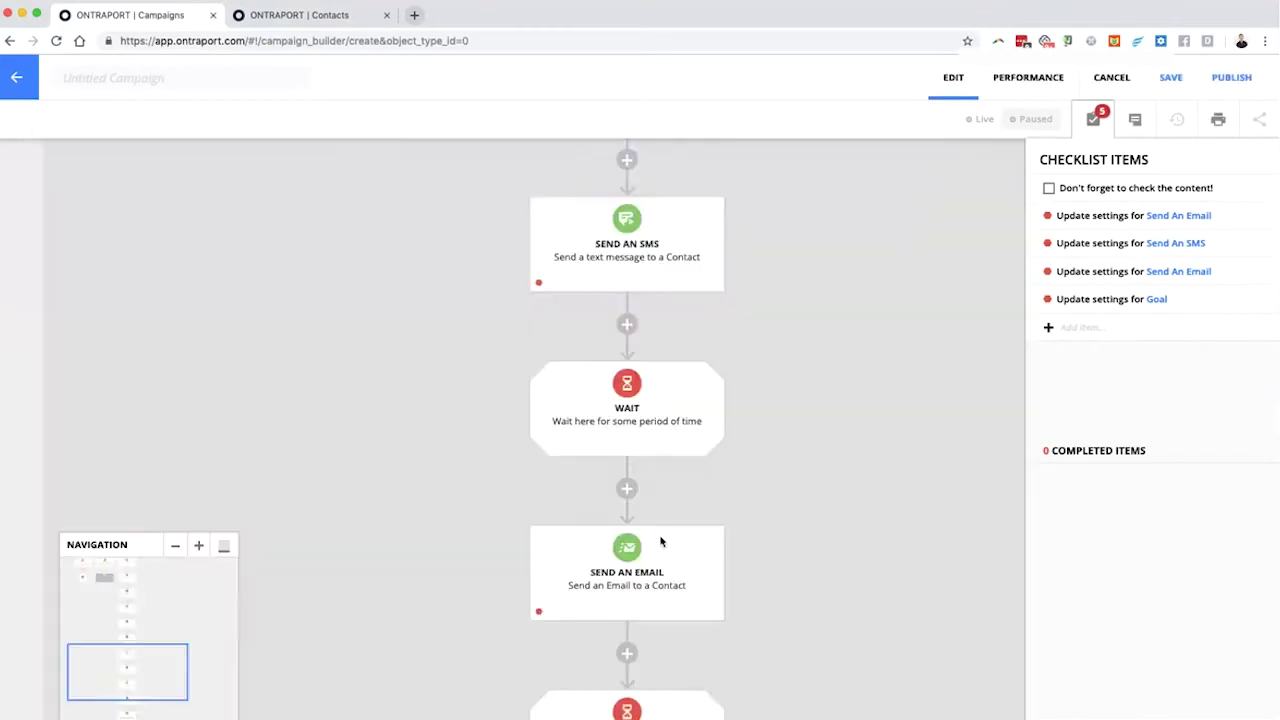
Examine the whole campaign map, from the triggers at its start down to the Goal and End elements.
scroll(675, 590, down, 1)
scroll(675, 590, down, 2)
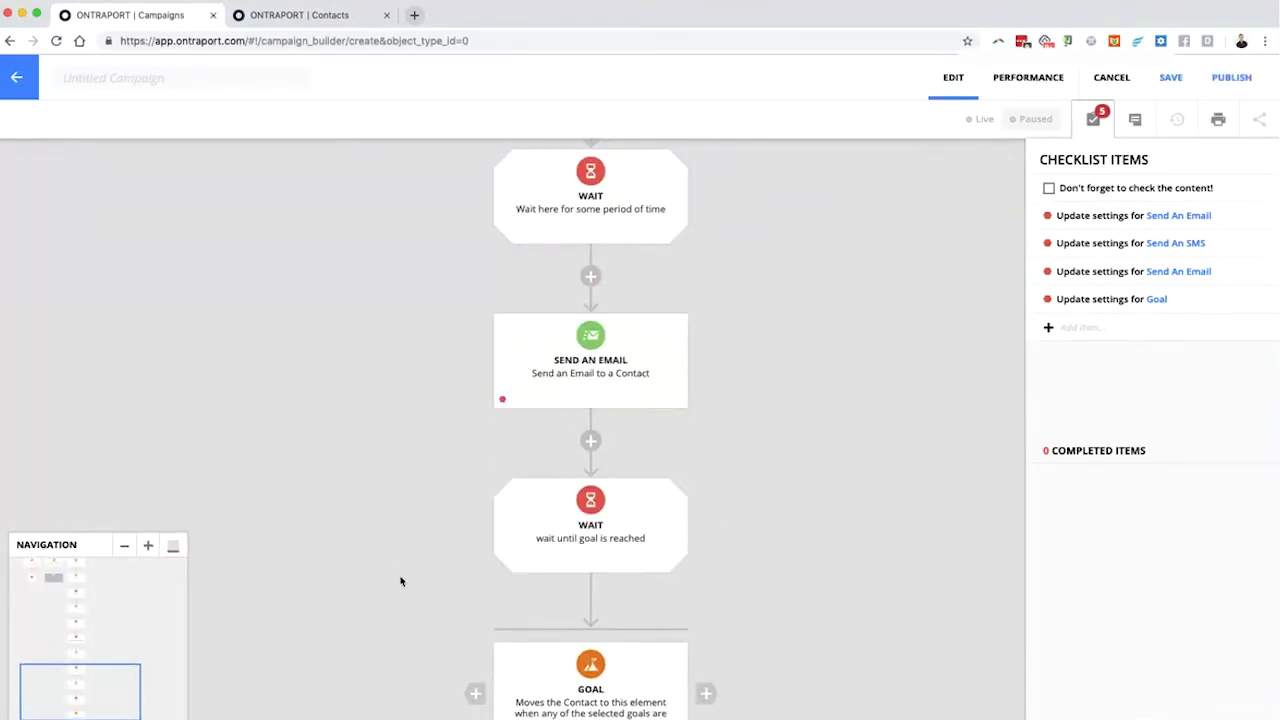
scroll(552, 310, down, 3)
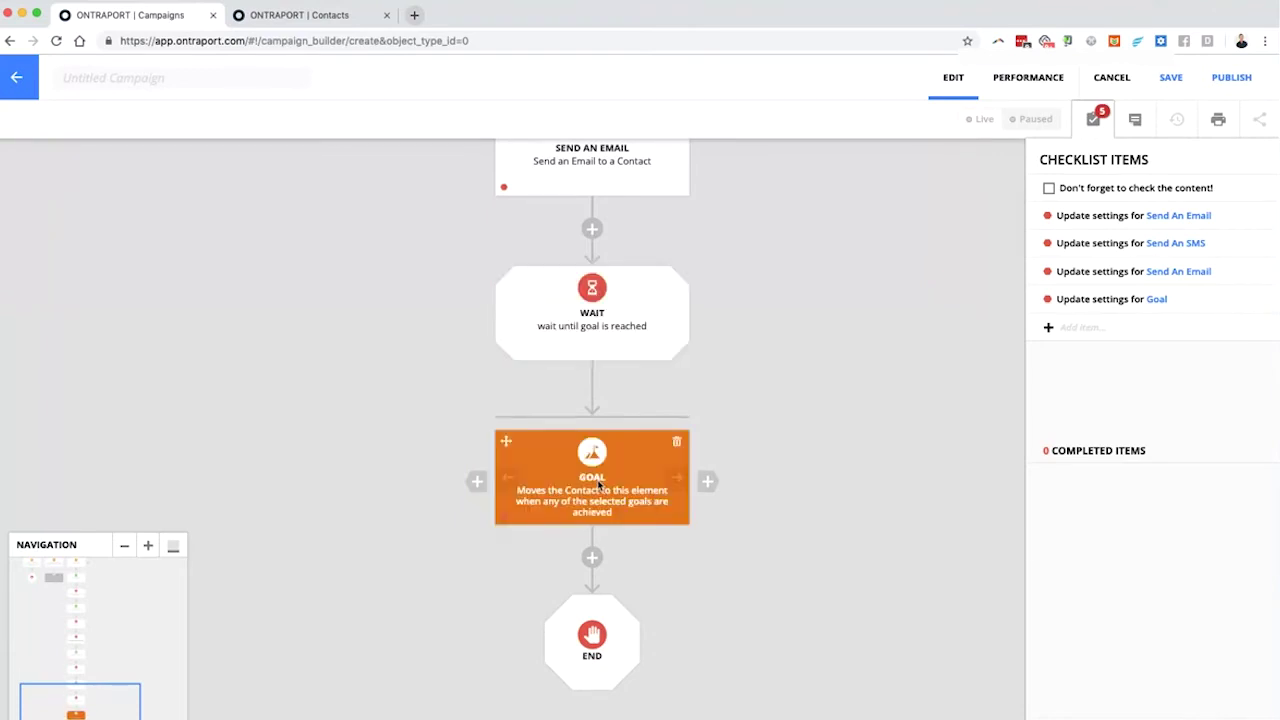
click(124, 547)
drag(371, 403, 354, 529)
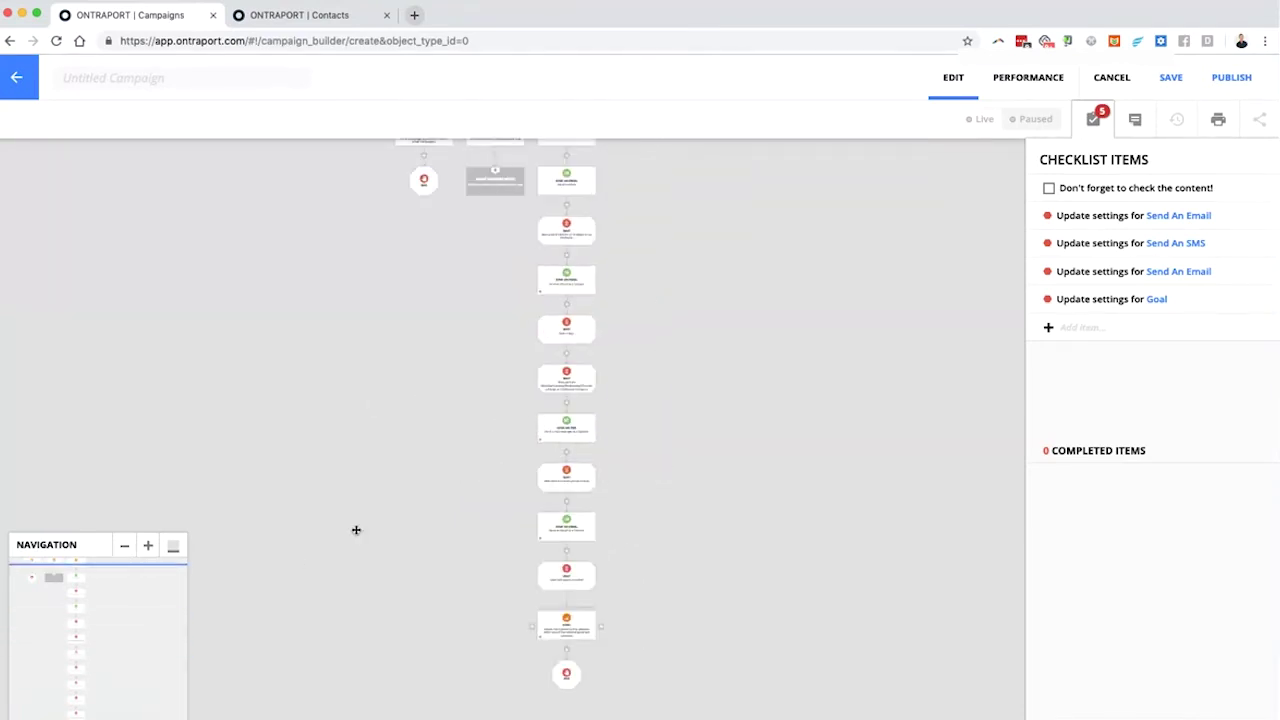
drag(509, 306, 426, 418)
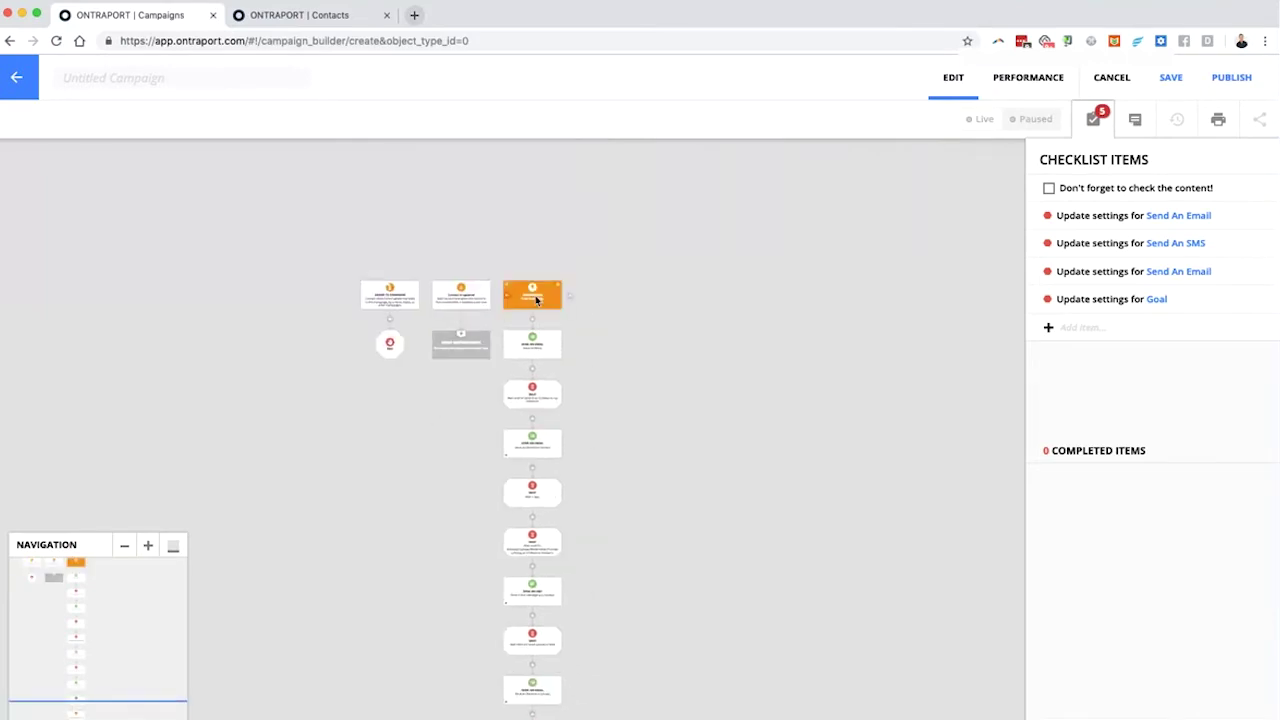
scroll(691, 574, down, 10)
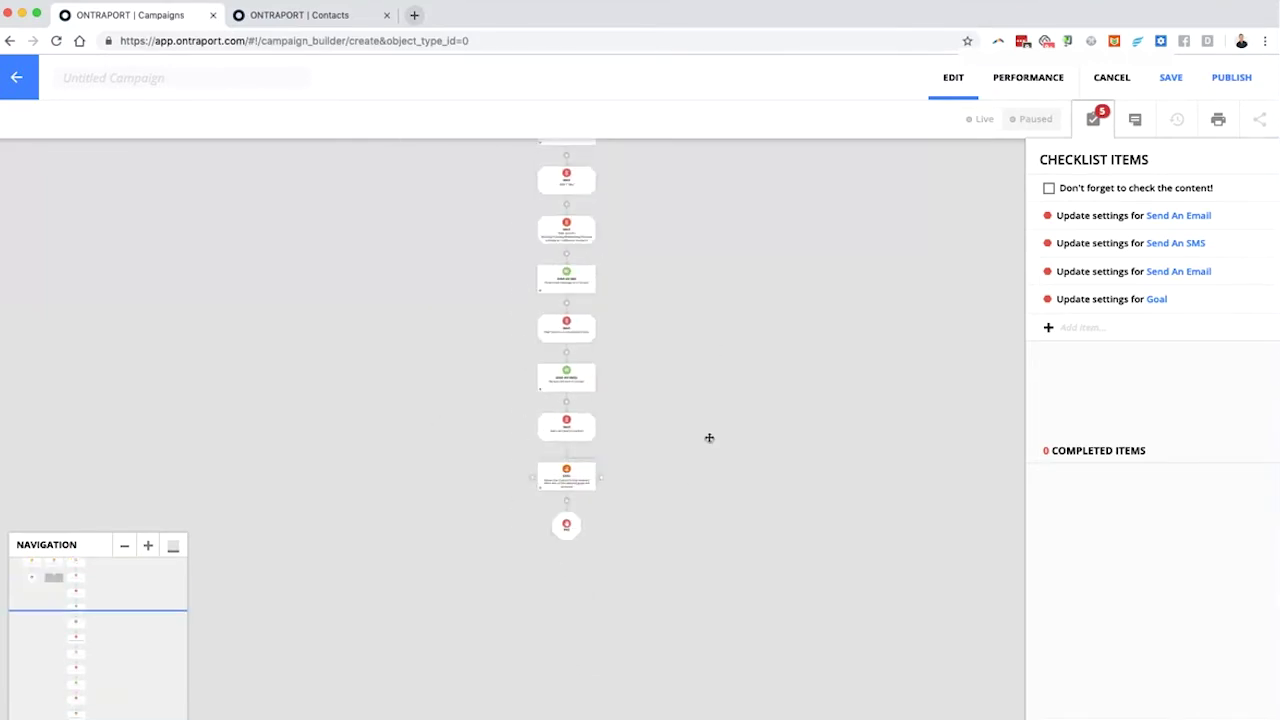
scroll(580, 474, up, 5)
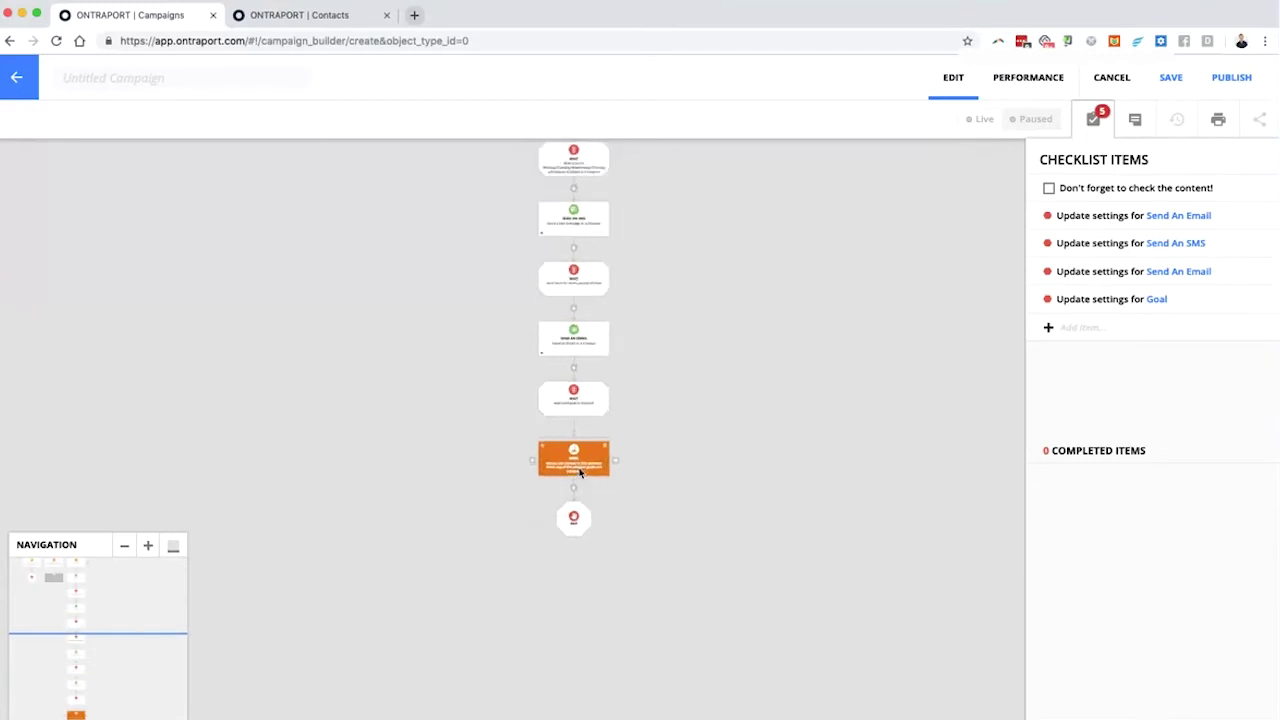
scroll(580, 474, up, 1)
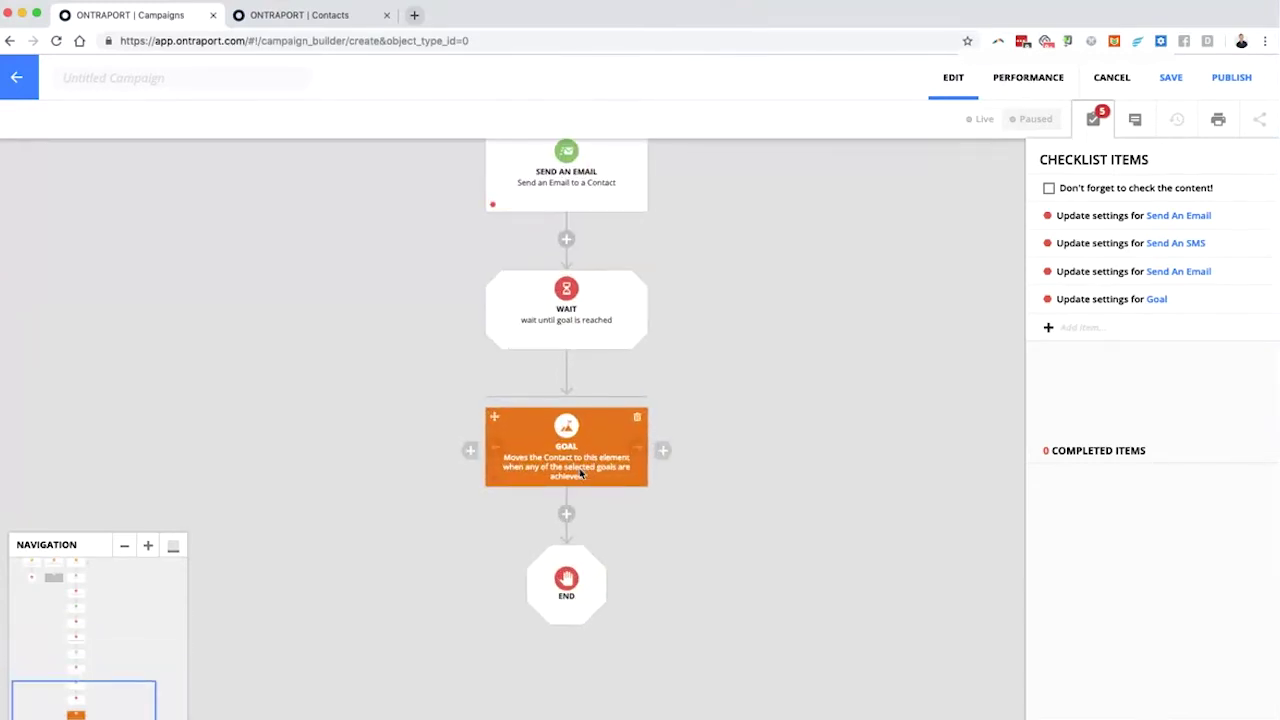
scroll(580, 474, up, 2)
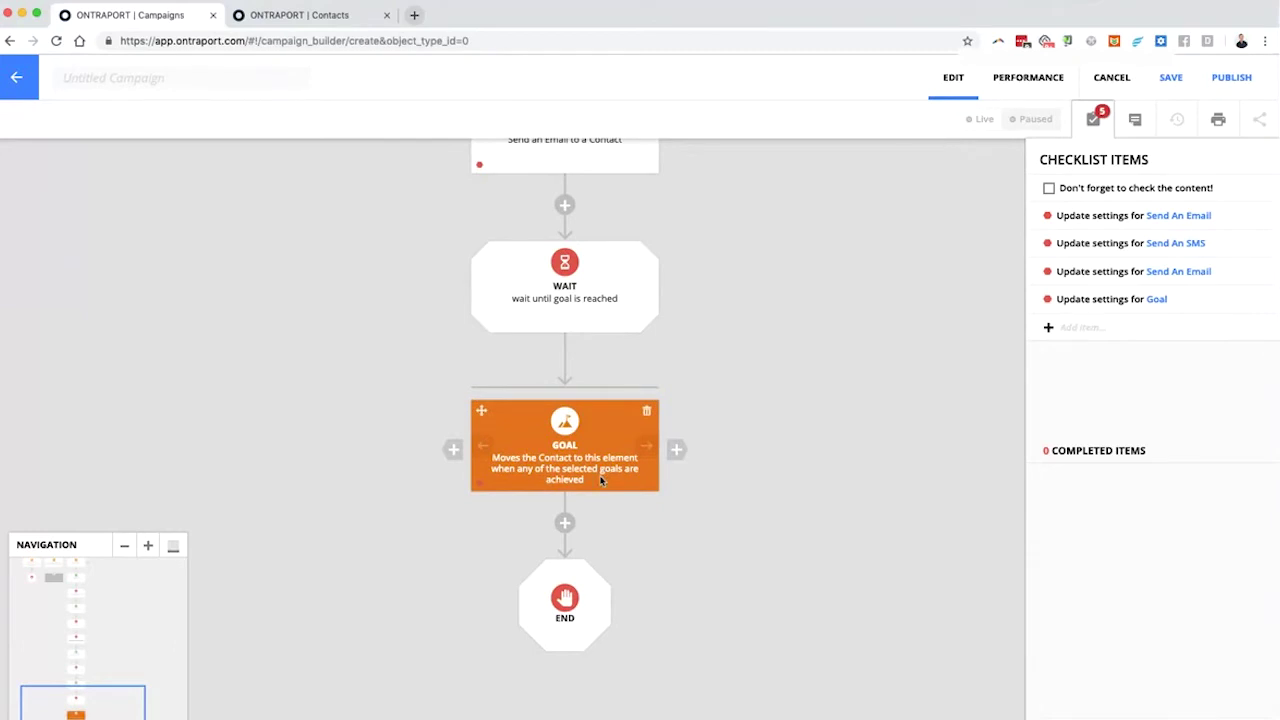
scroll(605, 483, down, 3)
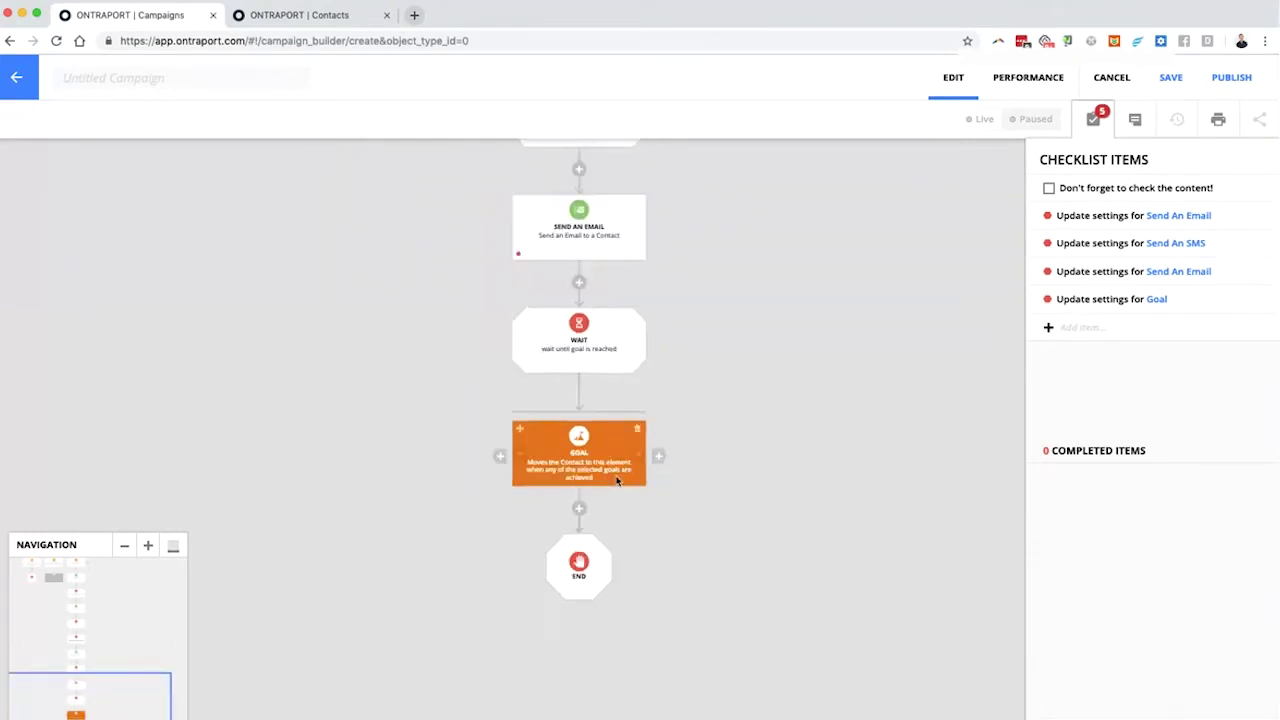
scroll(617, 486, up, 3)
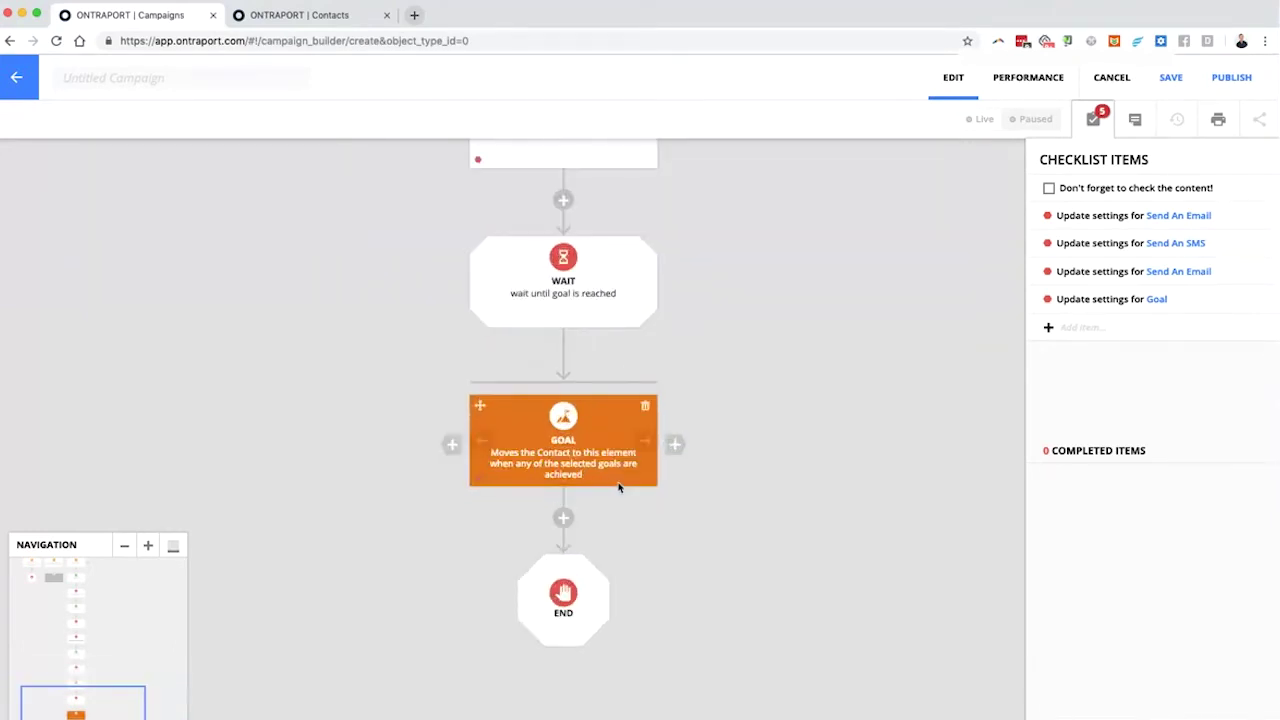
scroll(618, 487, down, 3)
scroll(625, 489, up, 3)
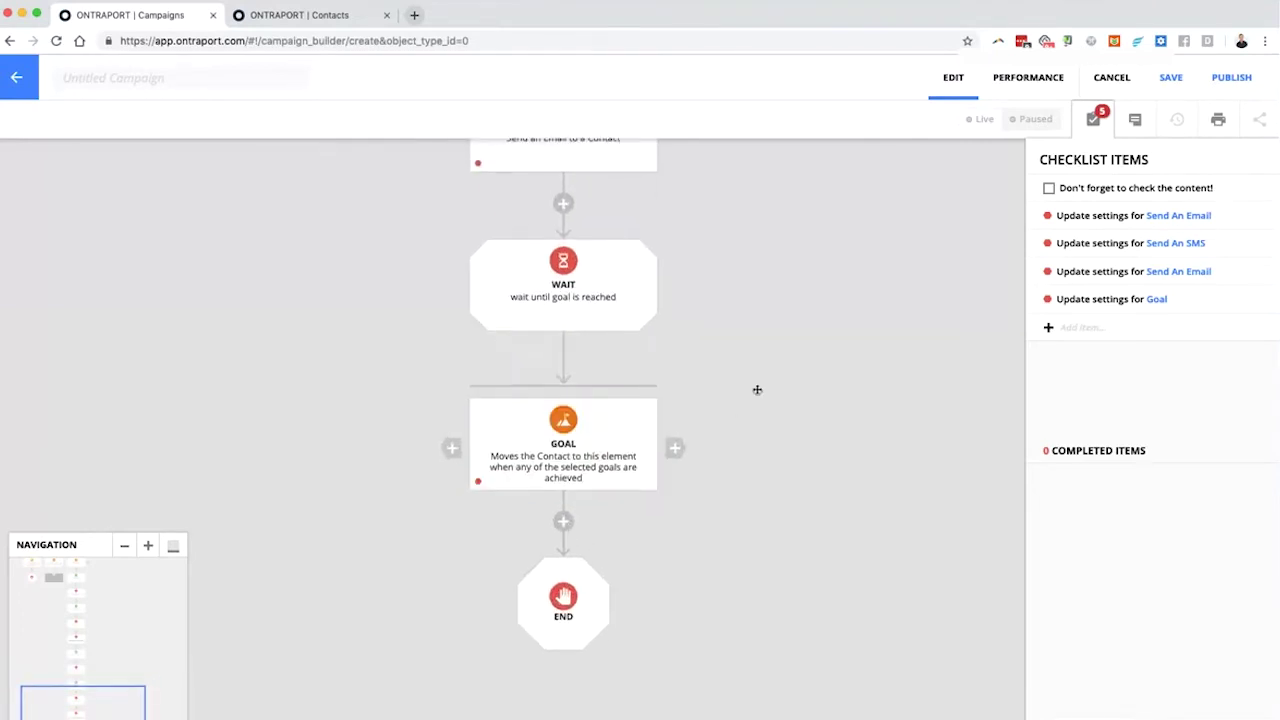
scroll(750, 375, down, 2)
scroll(760, 530, up, 2)
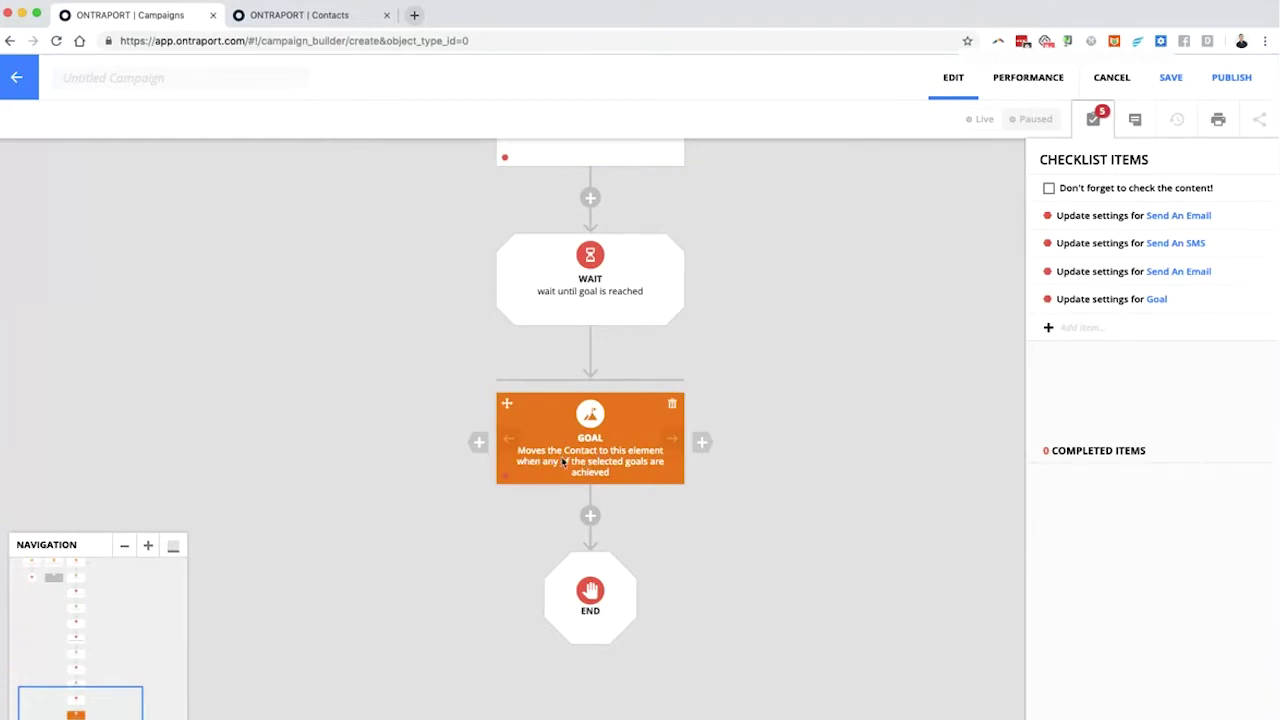
Set the Goal element to be achieved when a Contact purchases the product 42 cats, and finish its settings.
click(615, 441)
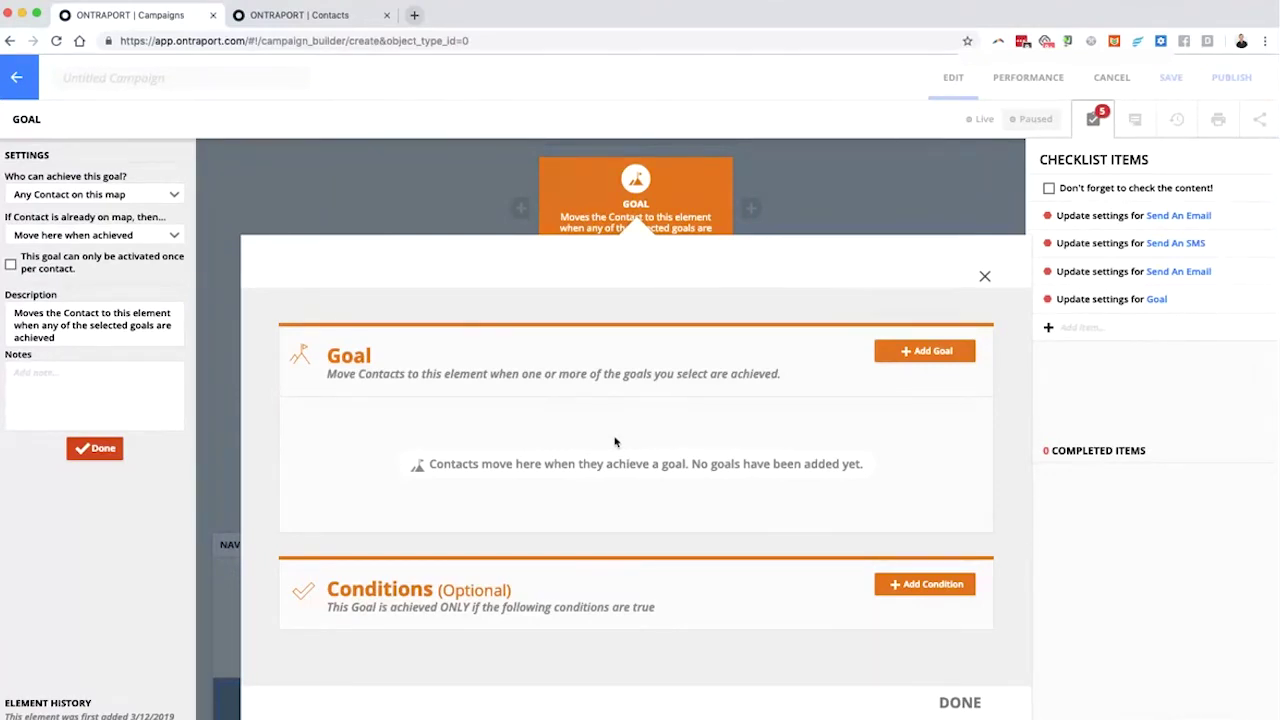
click(905, 358)
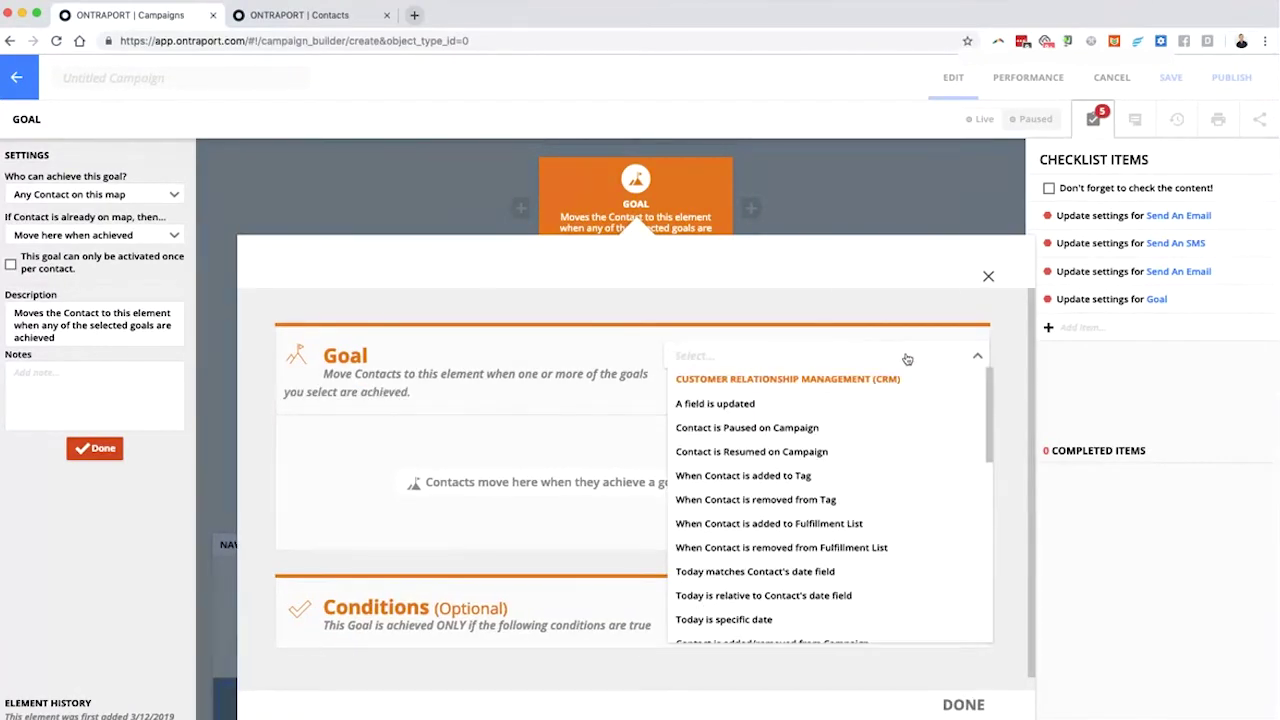
text(pur)
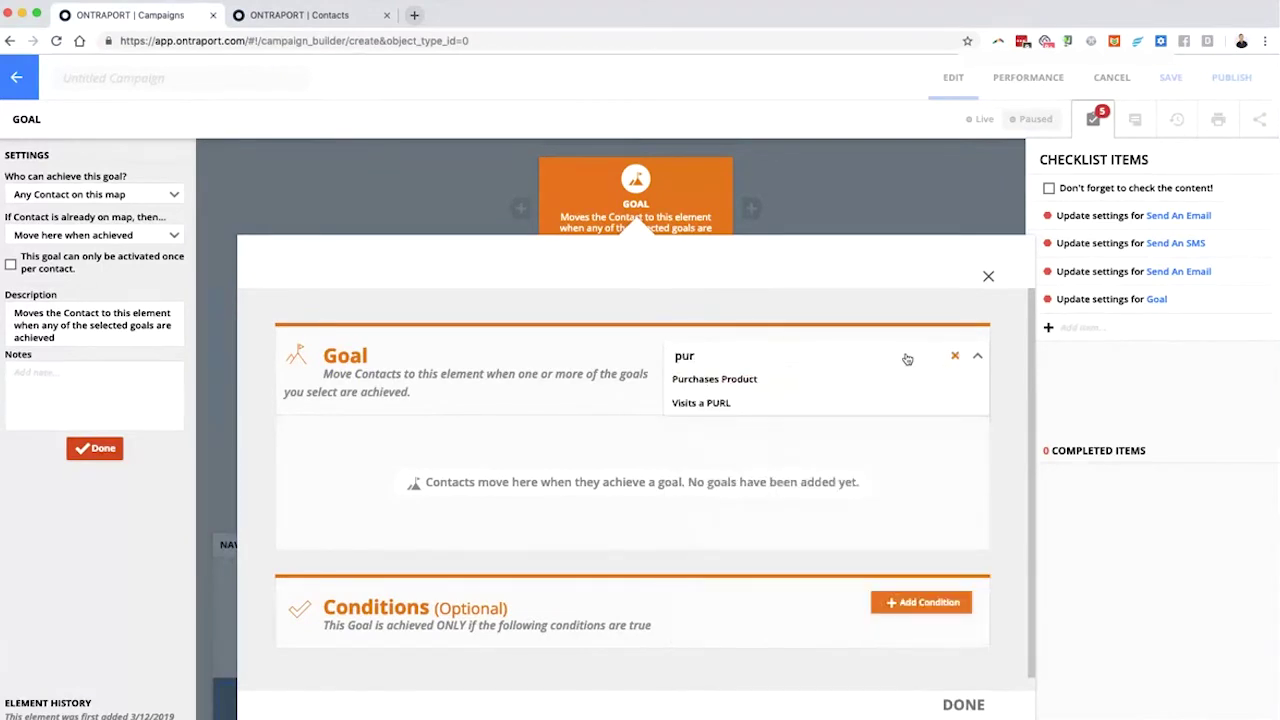
click(883, 380)
click(503, 421)
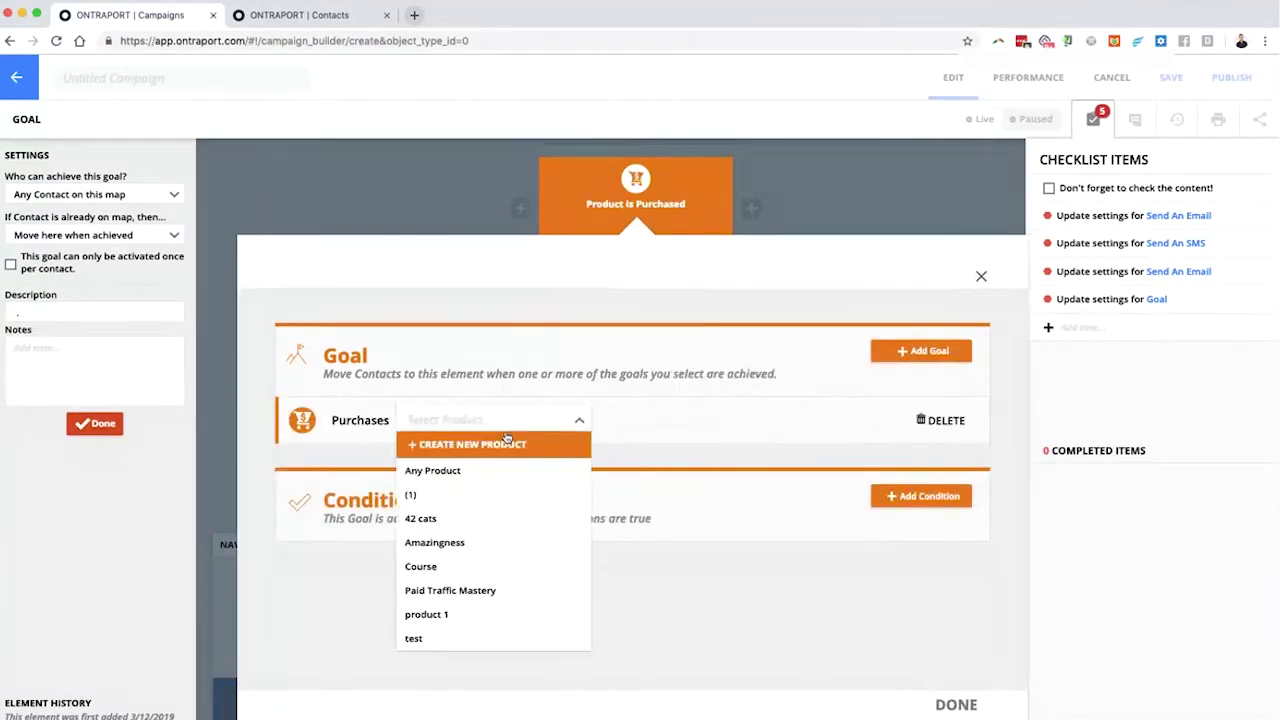
click(490, 518)
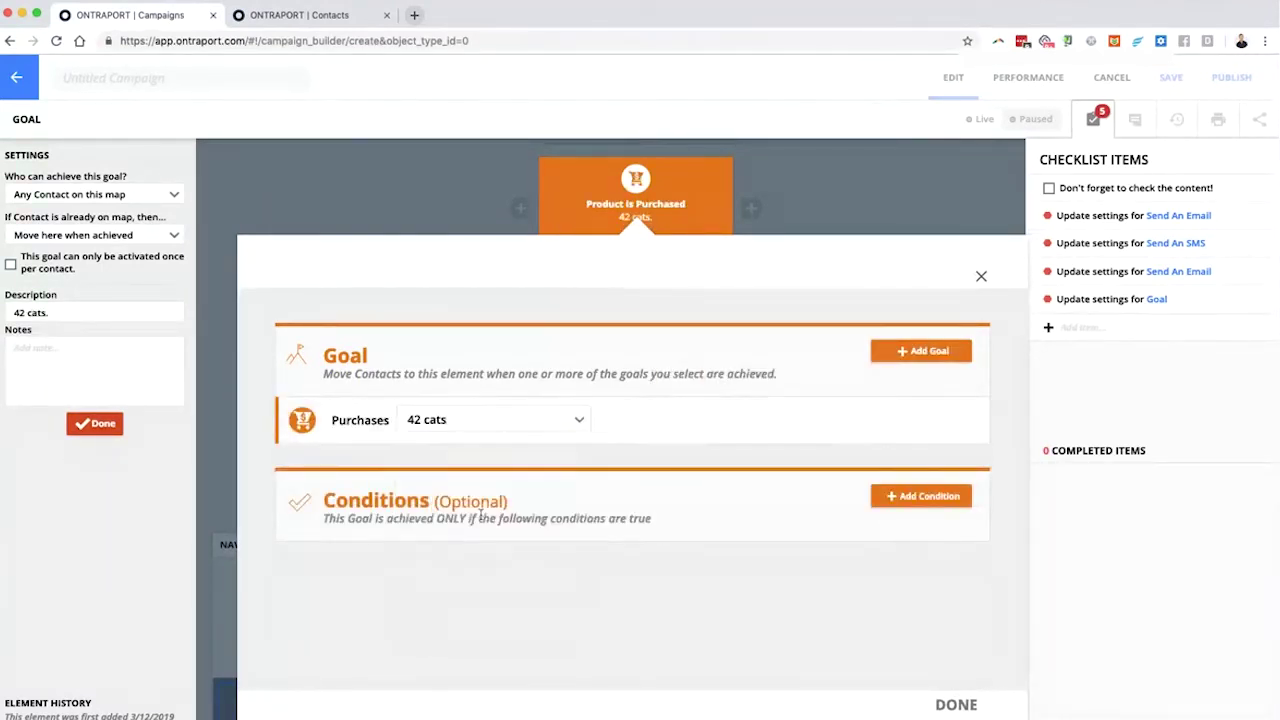
click(956, 705)
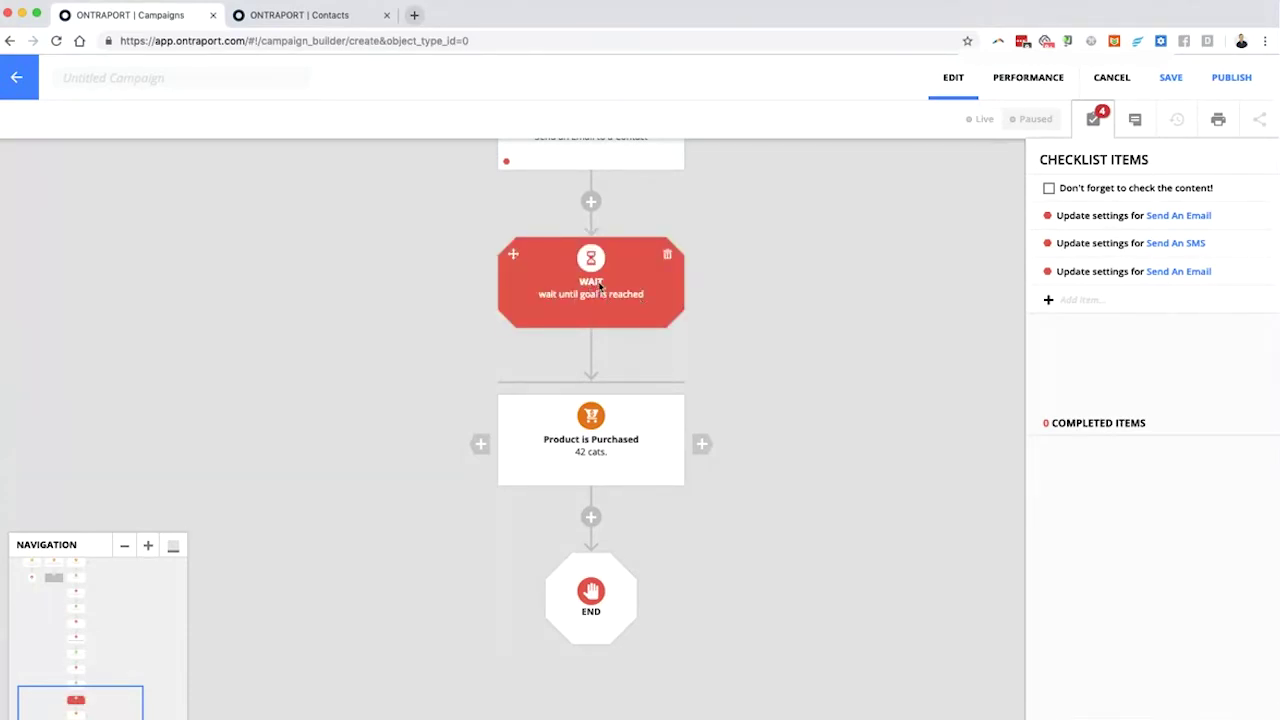
Review the elements leading to the 'wait until goal is reached' Wait and the purchase goal below it.
scroll(610, 270, up, 5)
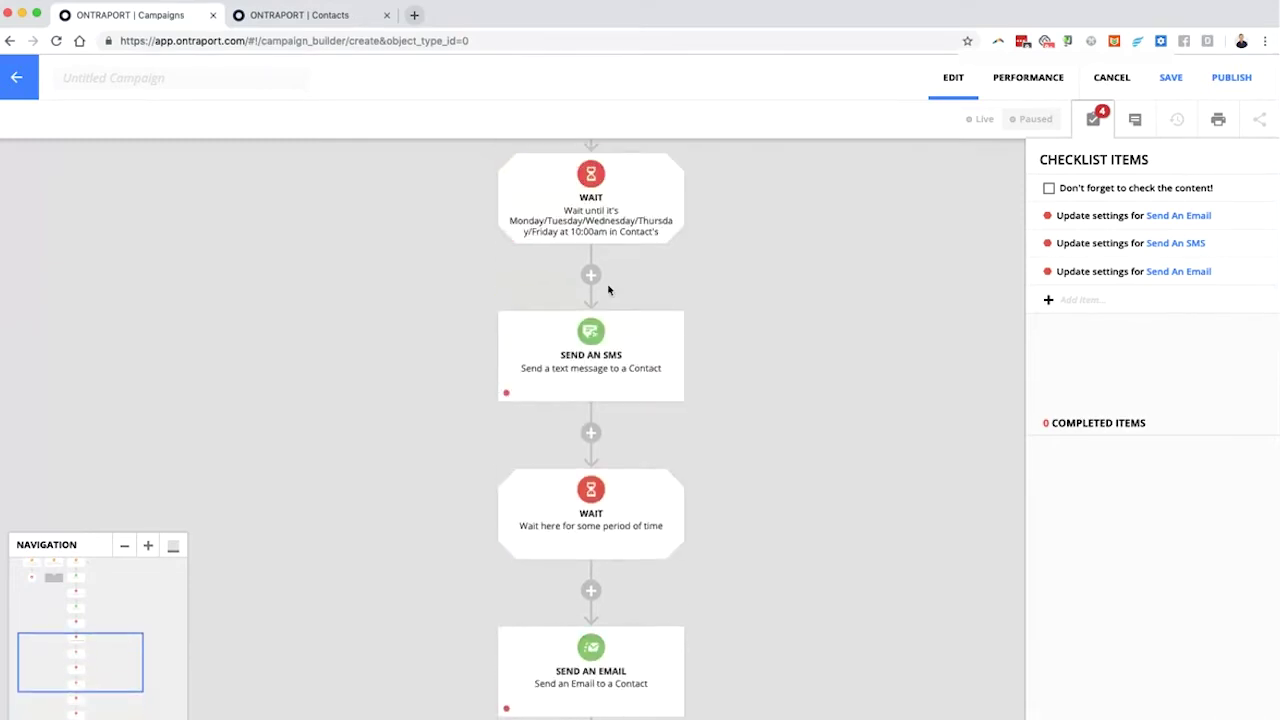
scroll(608, 290, down, 5)
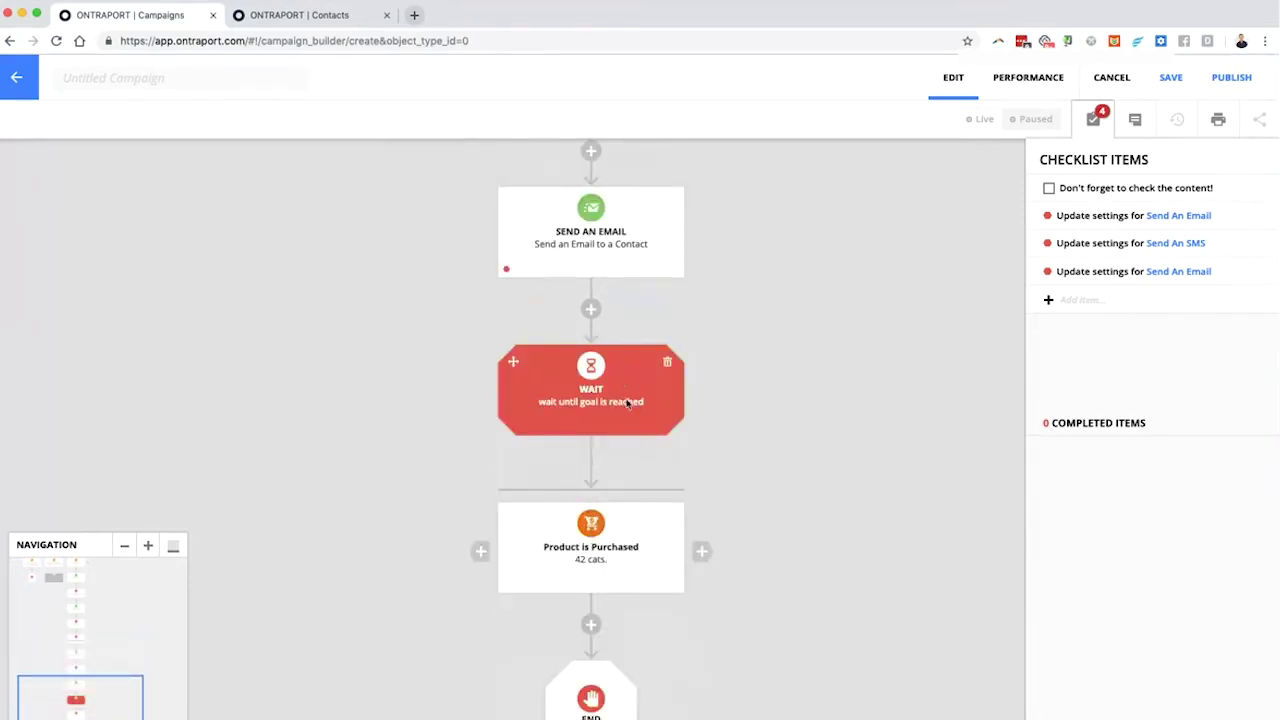
scroll(592, 407, down, 2)
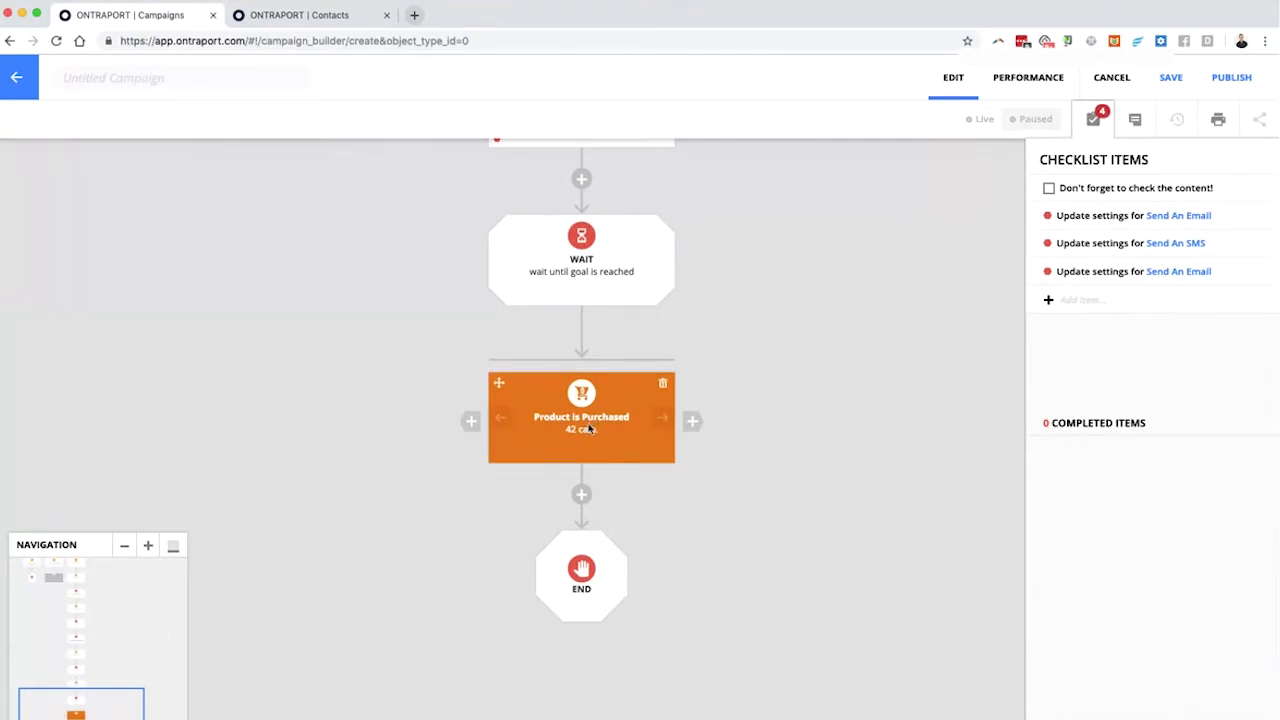
click(589, 428)
click(850, 246)
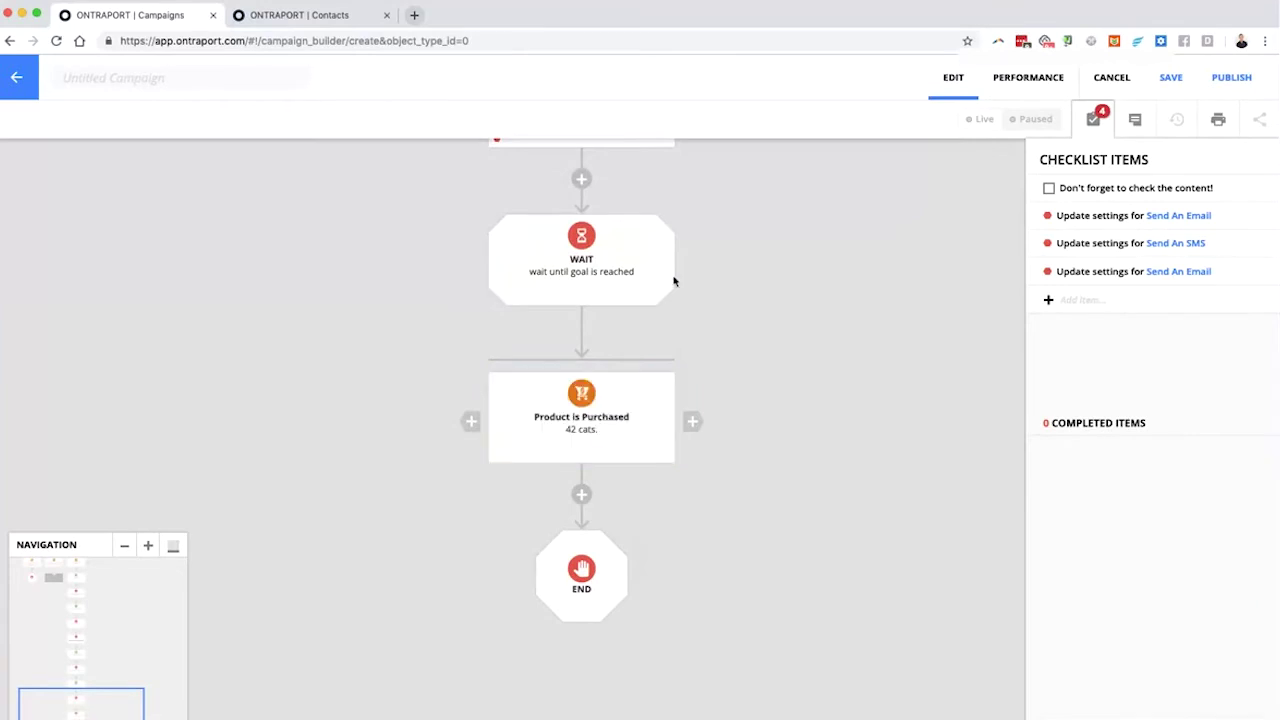
Restrict who can achieve the 42 cats purchase goal to only Contacts on the previous Wait.
click(586, 420)
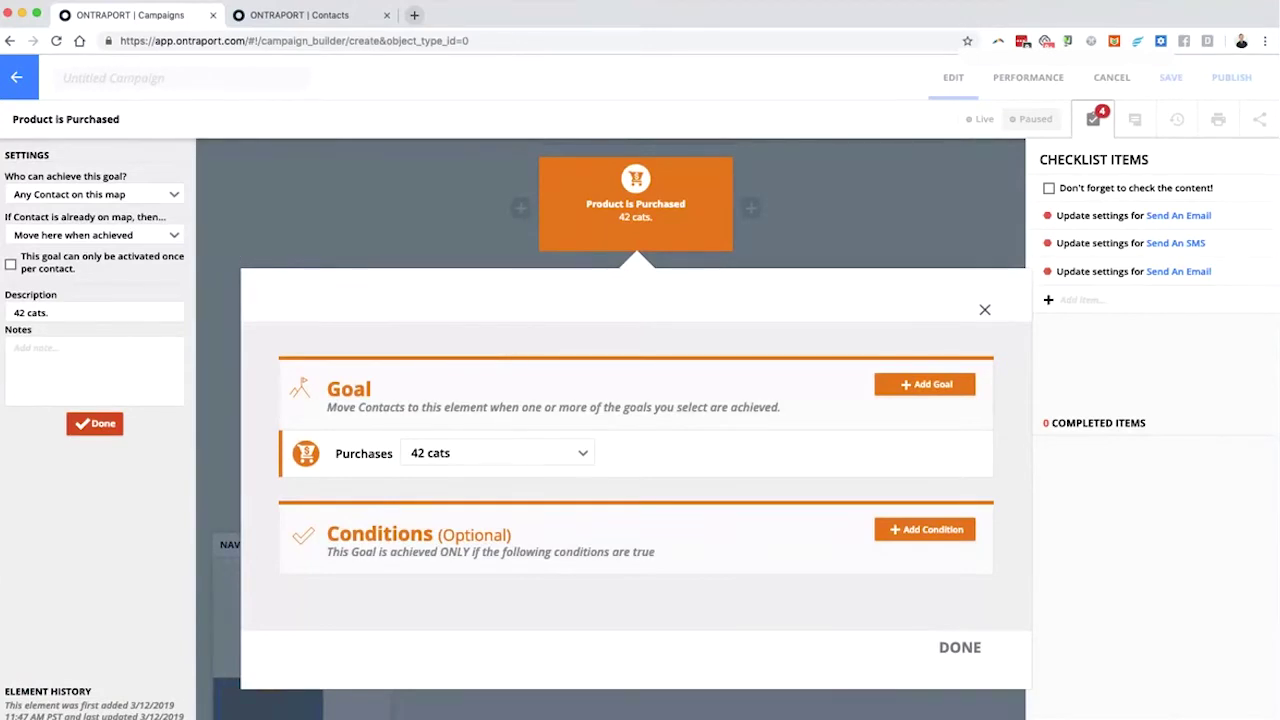
mouse_move(236, 190)
mouse_down()
mouse_move(200, 146)
mouse_move(2, 170)
mouse_move(193, 326)
mouse_move(205, 174)
mouse_up()
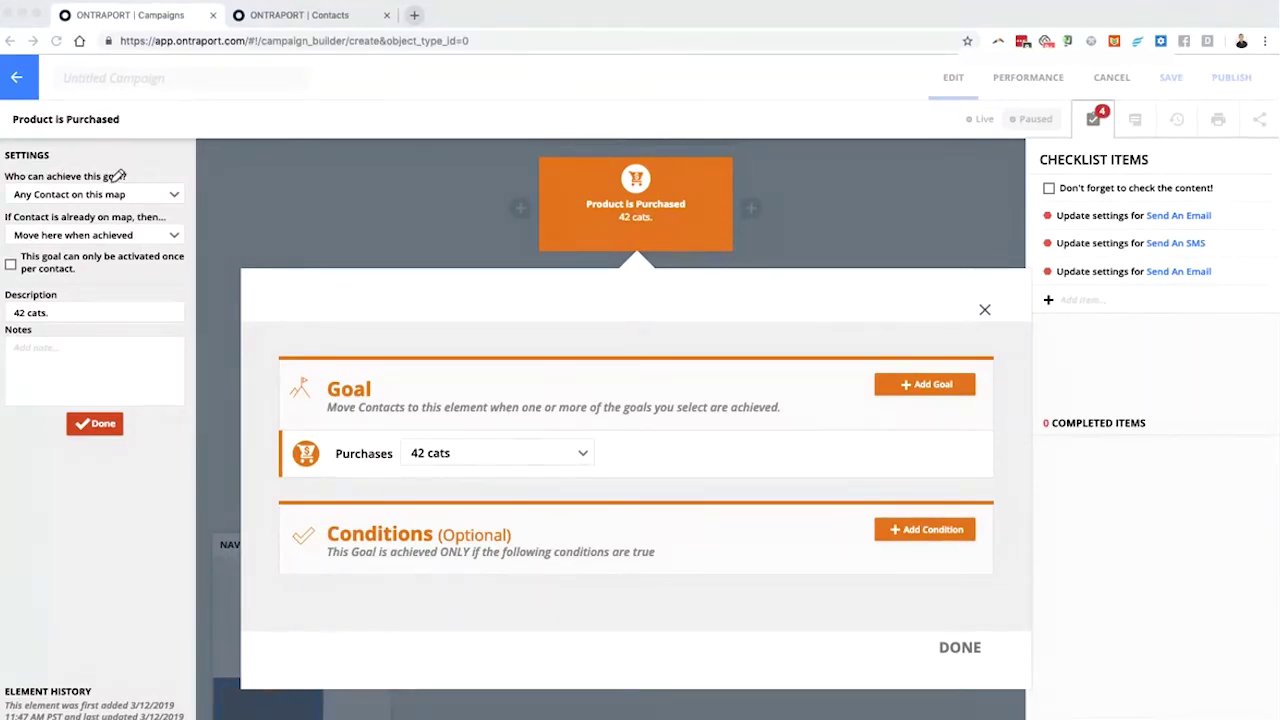
key(Escape)
click(91, 195)
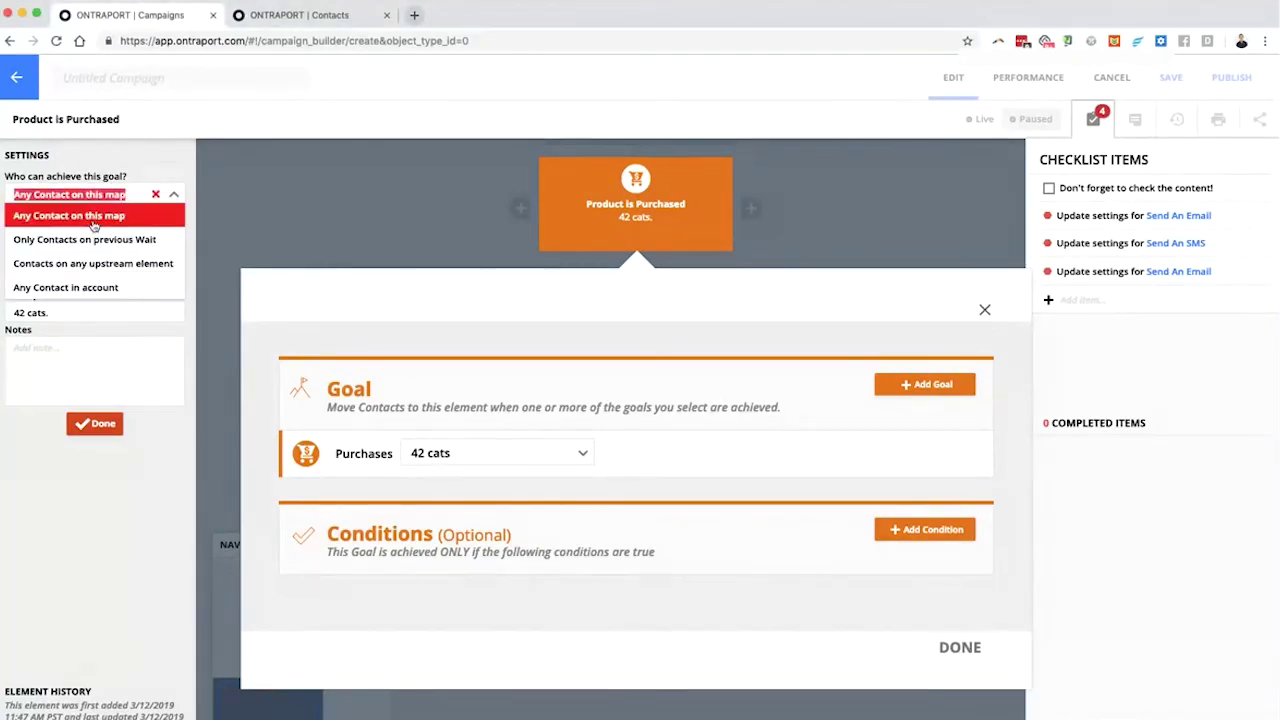
click(473, 211)
click(596, 400)
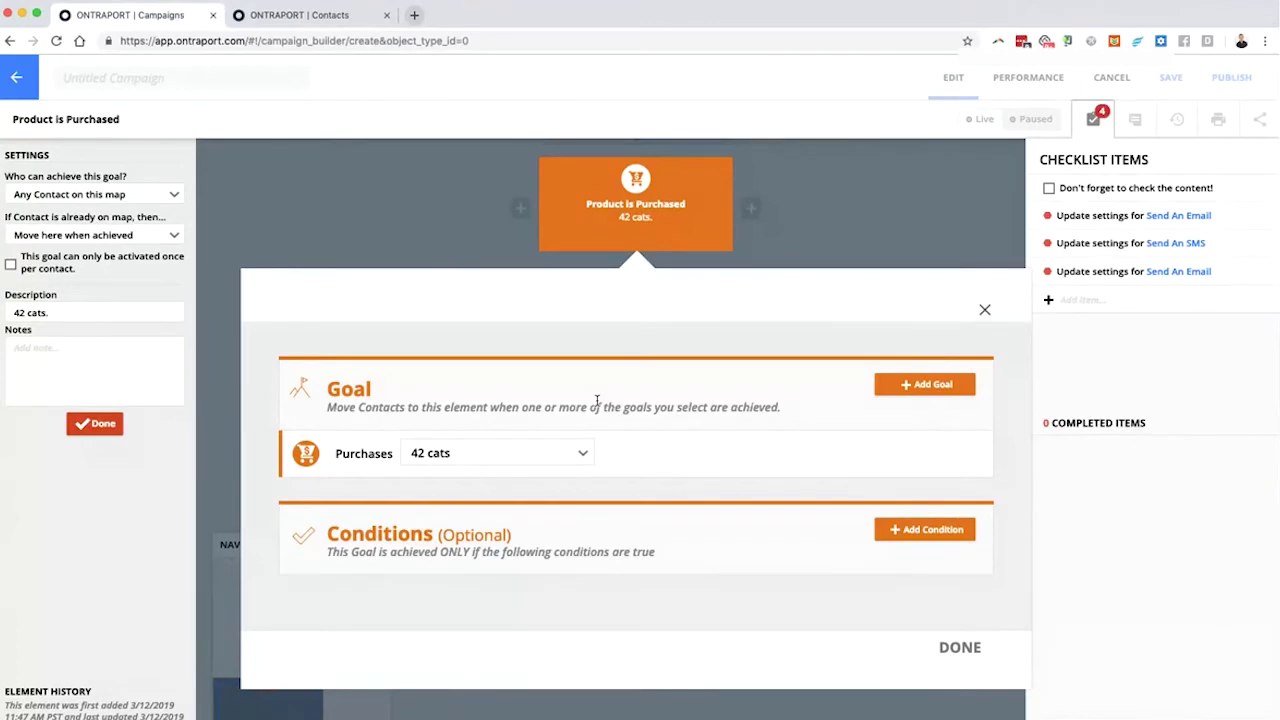
click(100, 194)
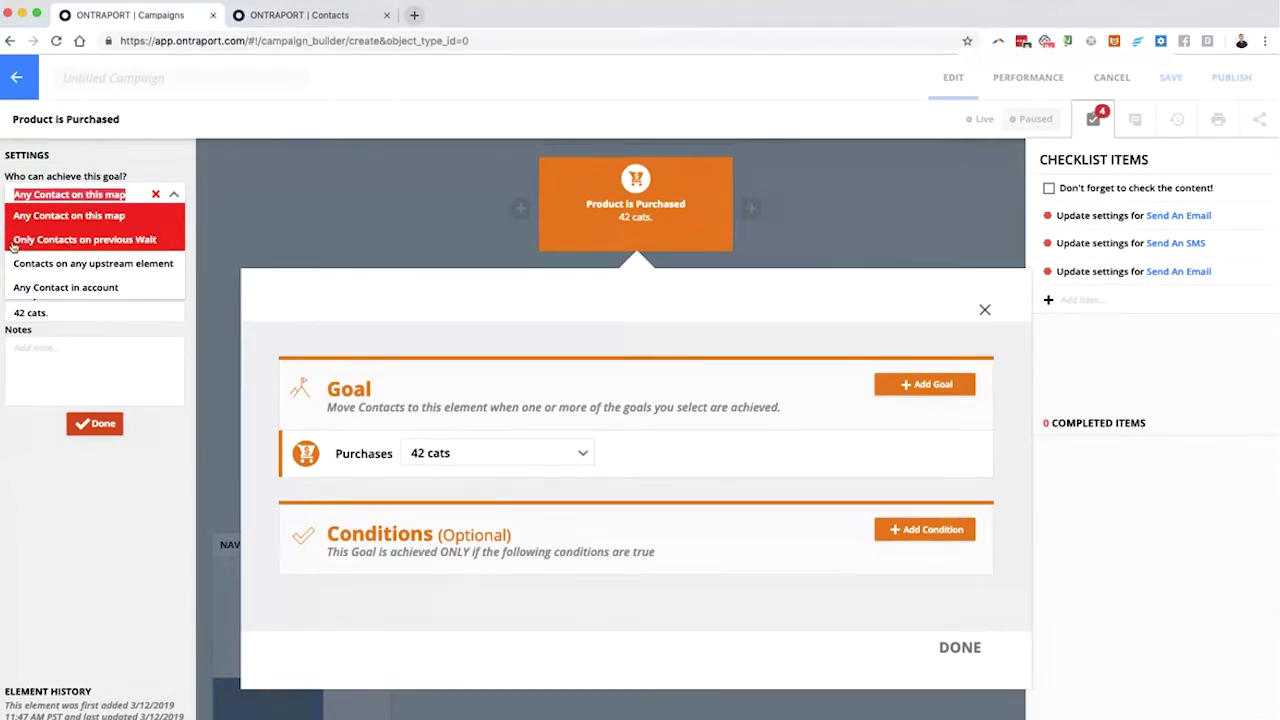
click(48, 244)
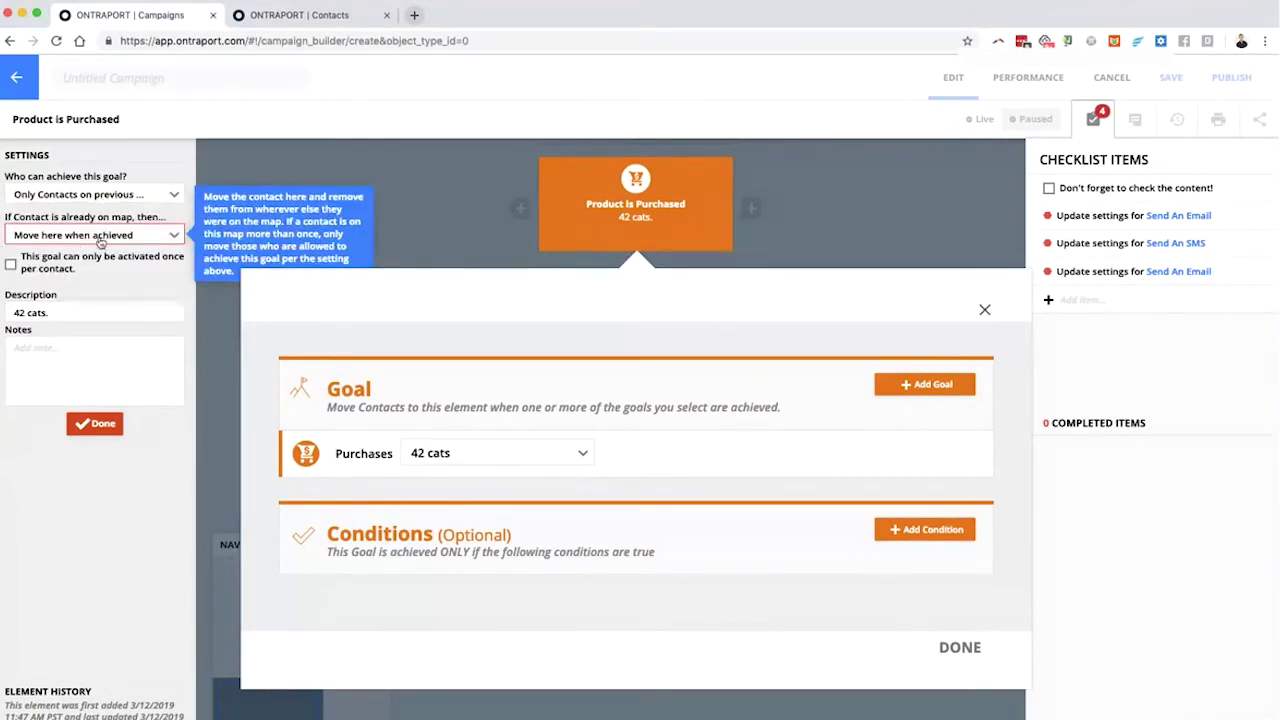
Check who can achieve the 42 cats purchase goal, and examine the email and Wait elements above it.
click(76, 198)
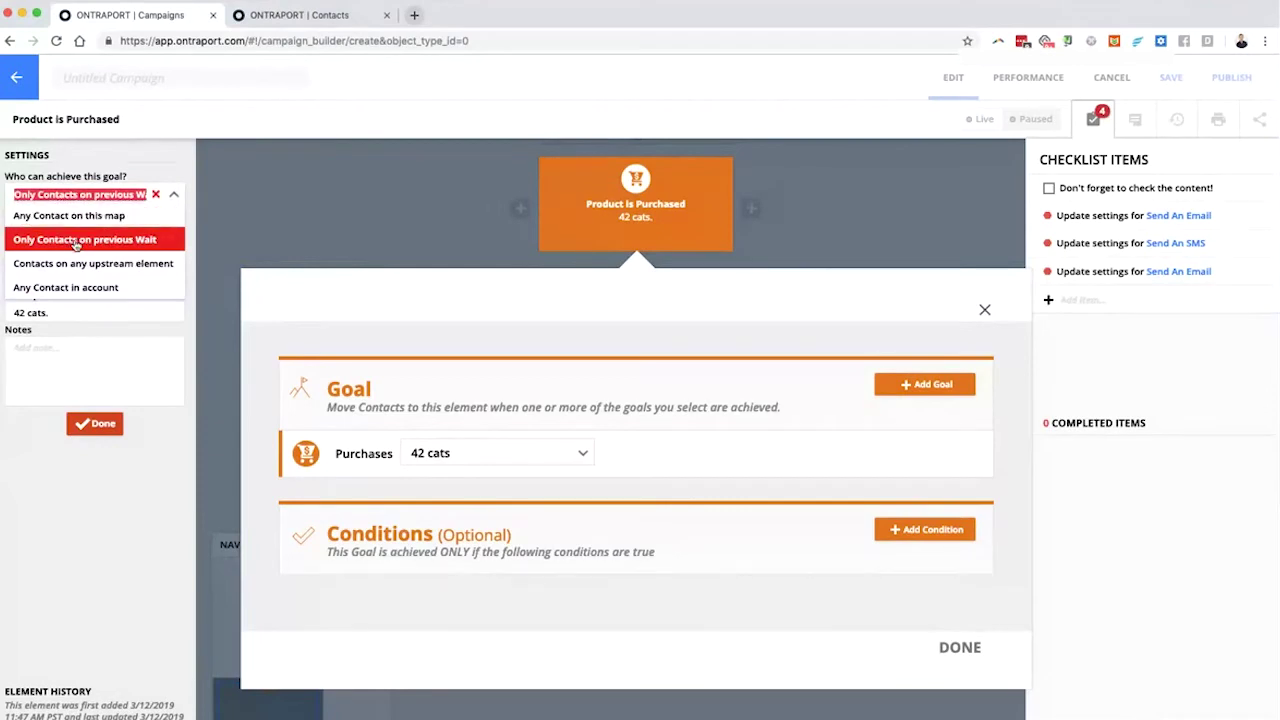
click(250, 240)
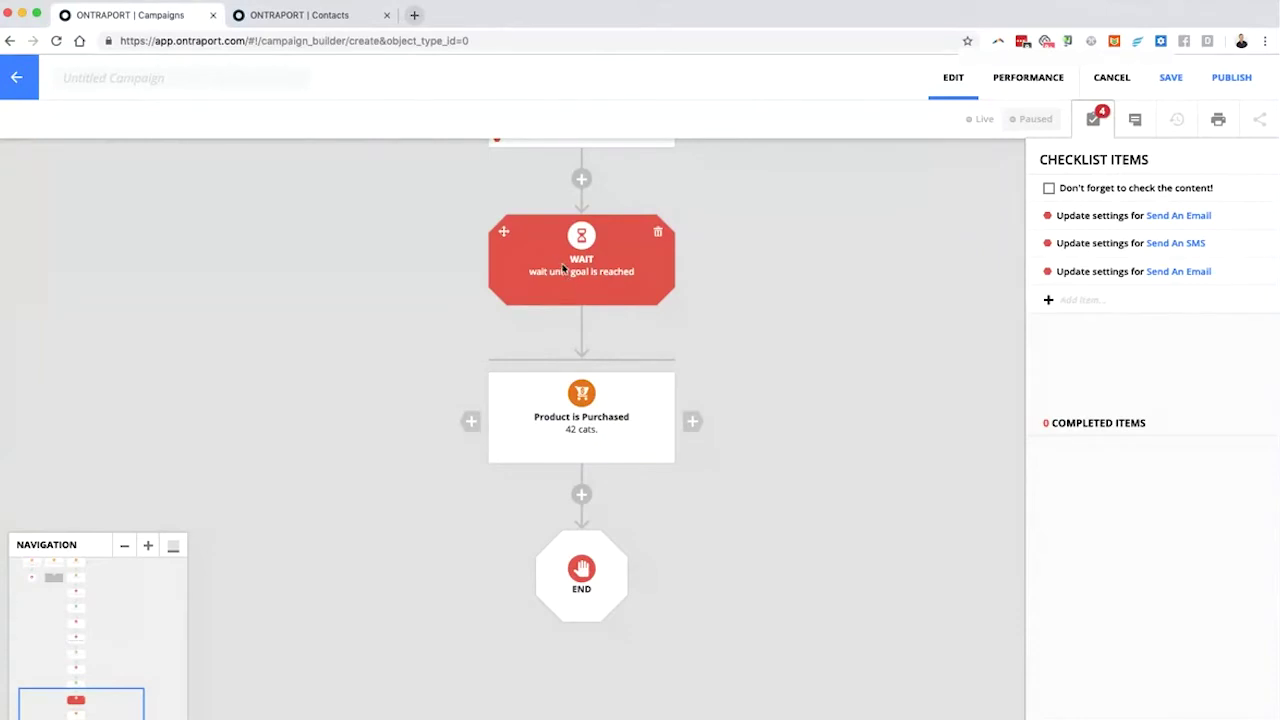
scroll(620, 330, up, 5)
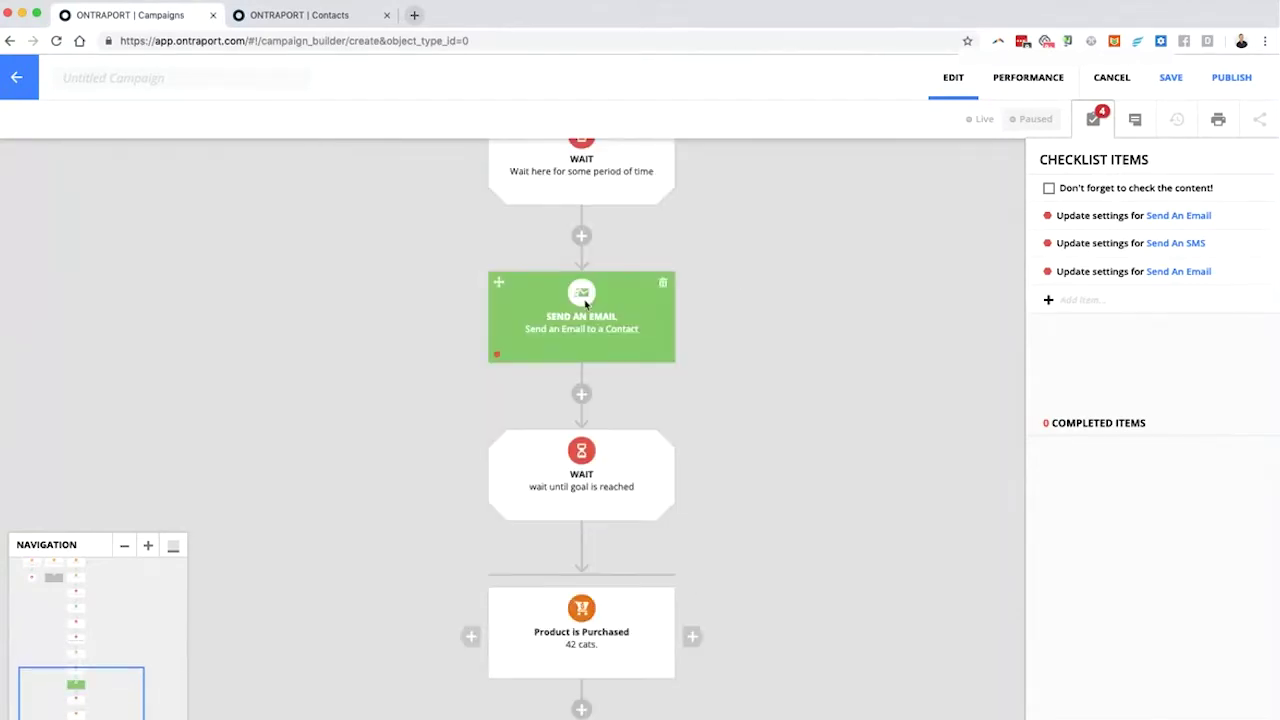
scroll(607, 400, down, 3)
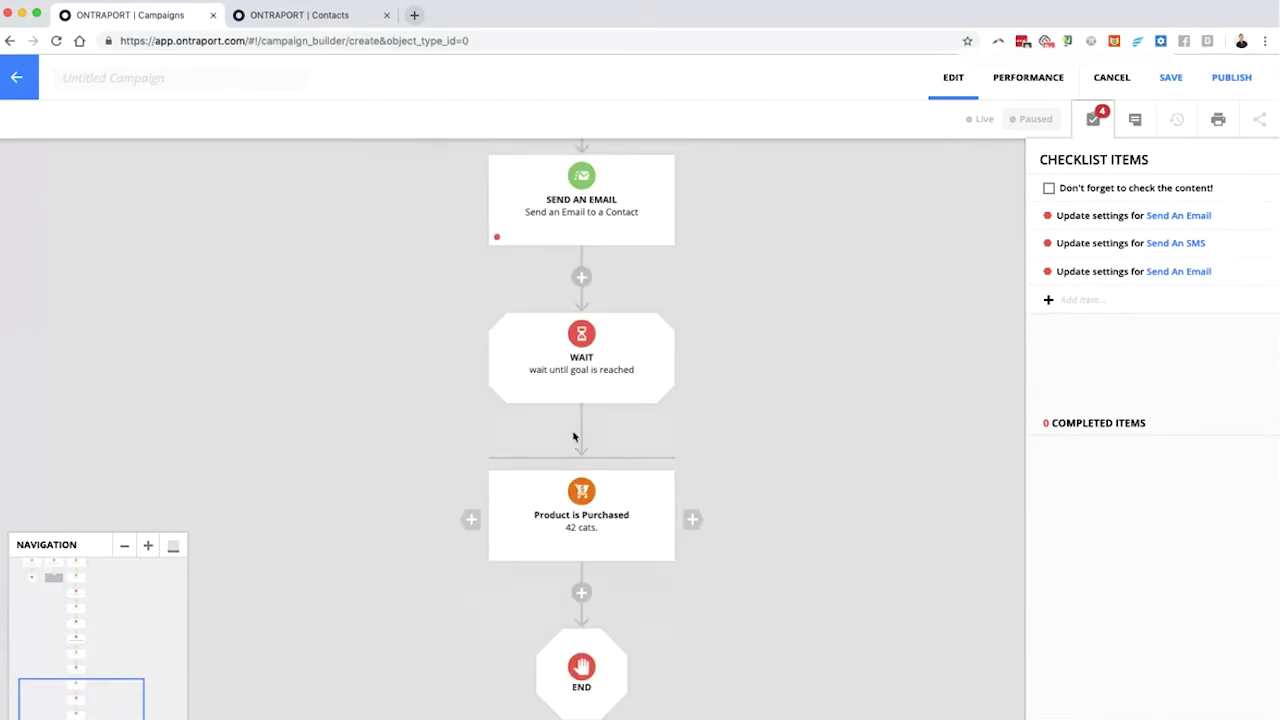
drag(454, 443, 469, 369)
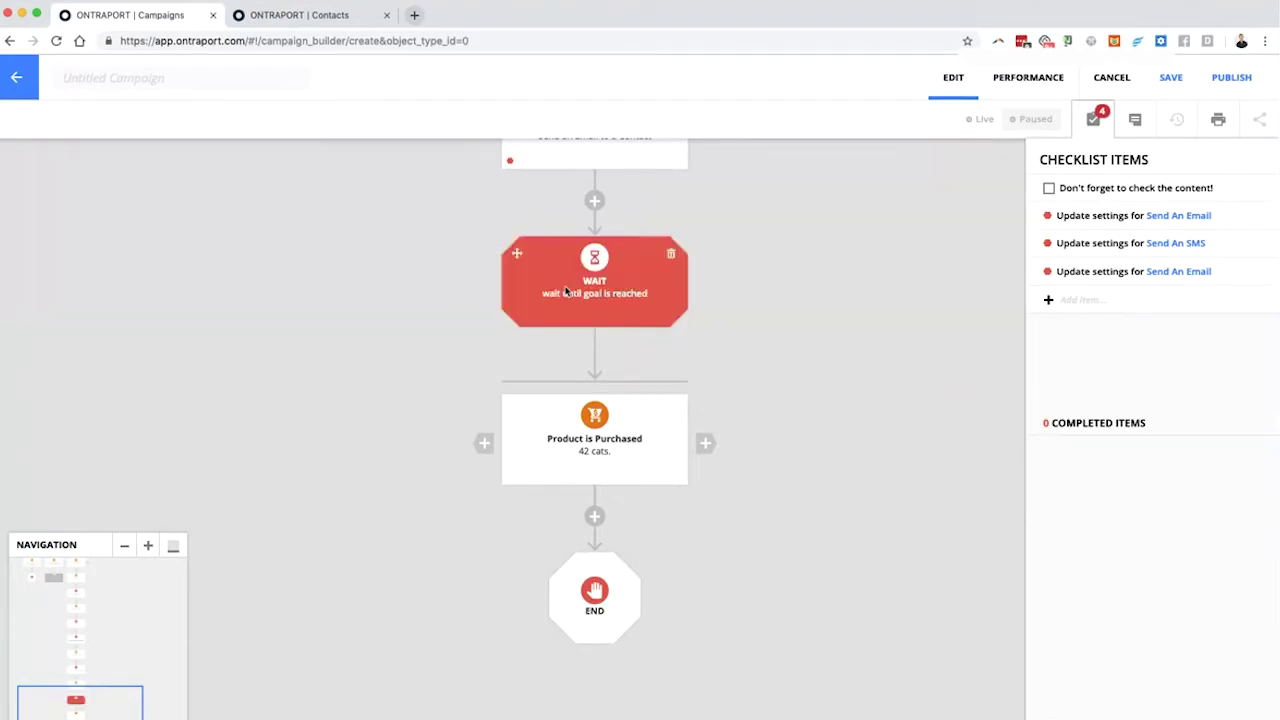
Allow Contacts on any upstream element to achieve the 42 cats purchase goal, and leave its settings.
click(610, 443)
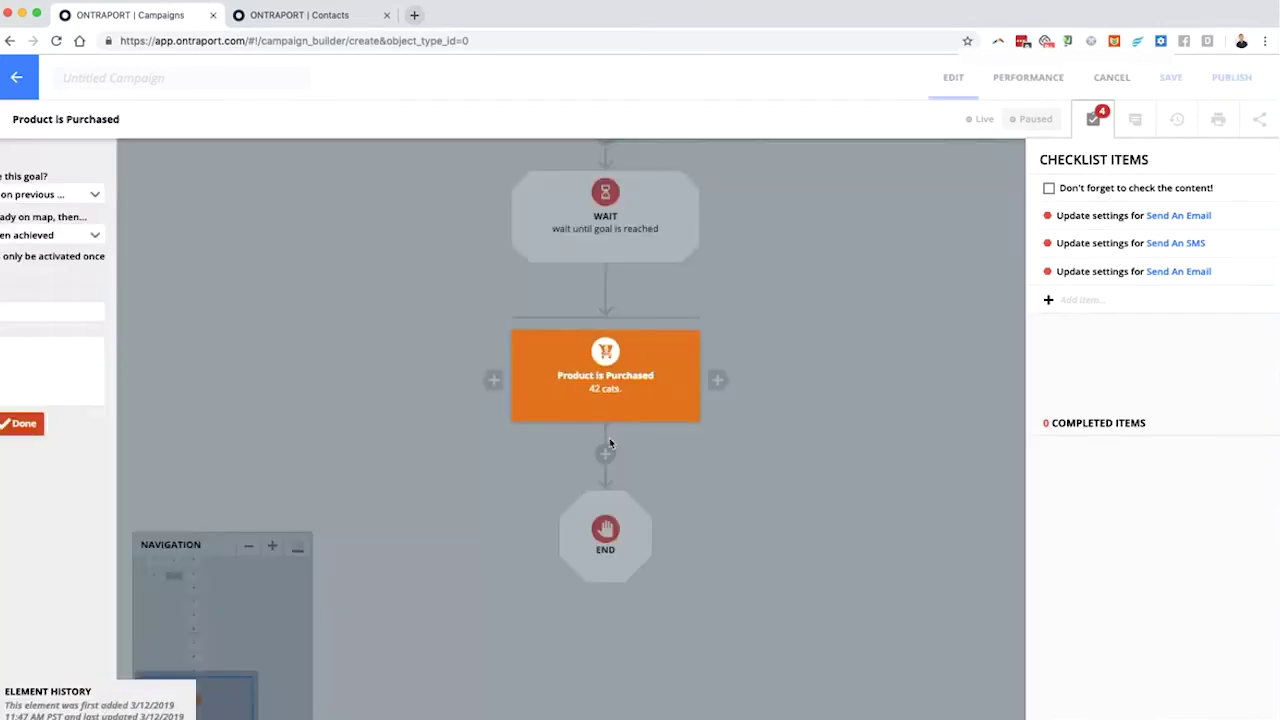
mouse_move(100, 238)
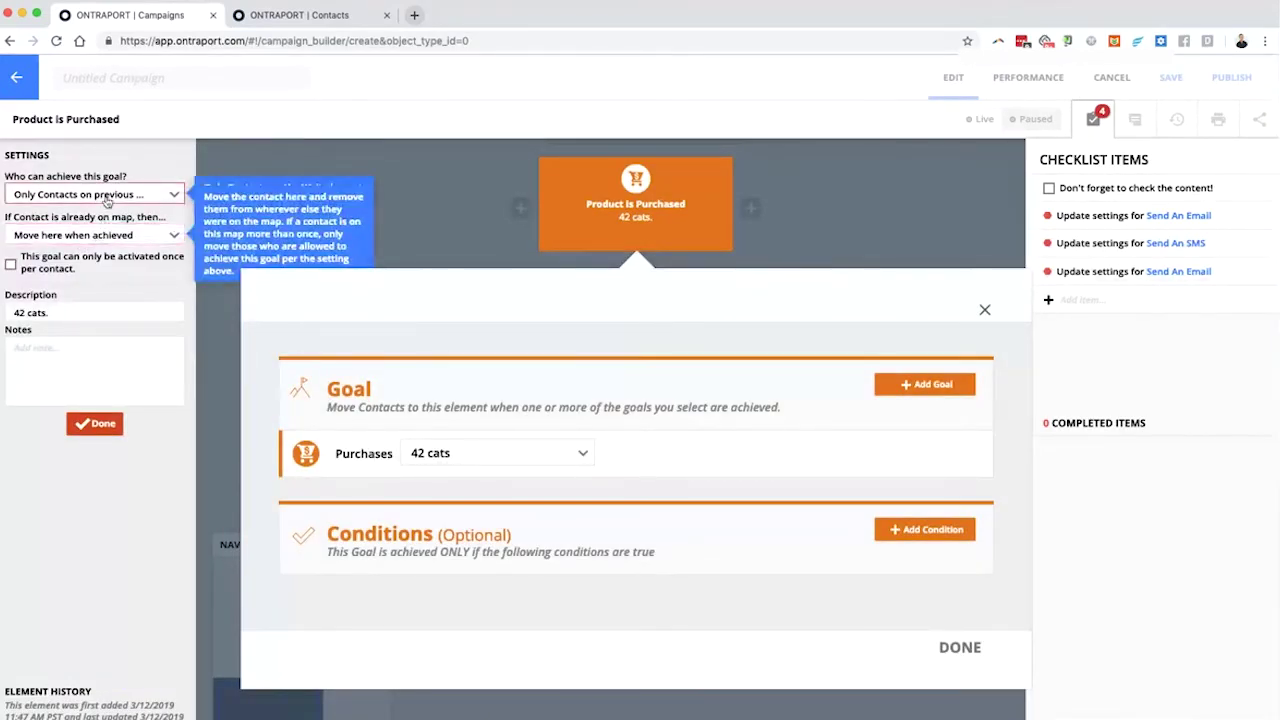
click(106, 199)
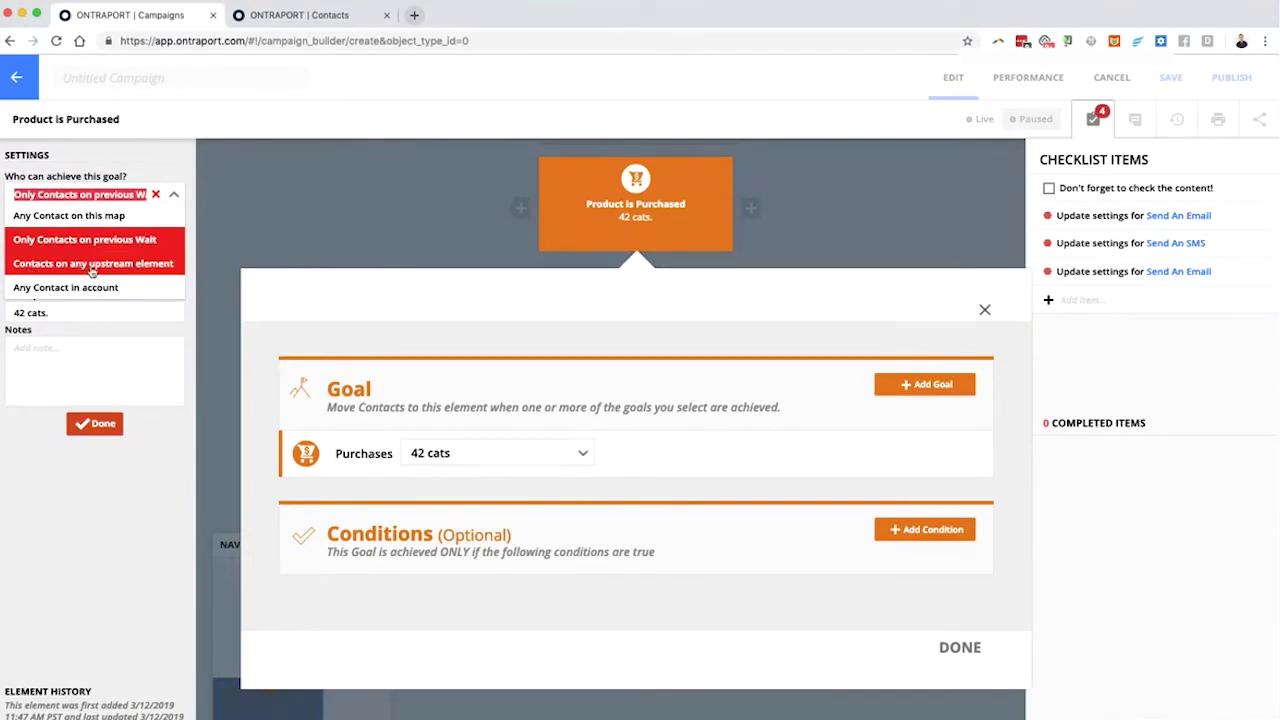
click(140, 265)
click(498, 236)
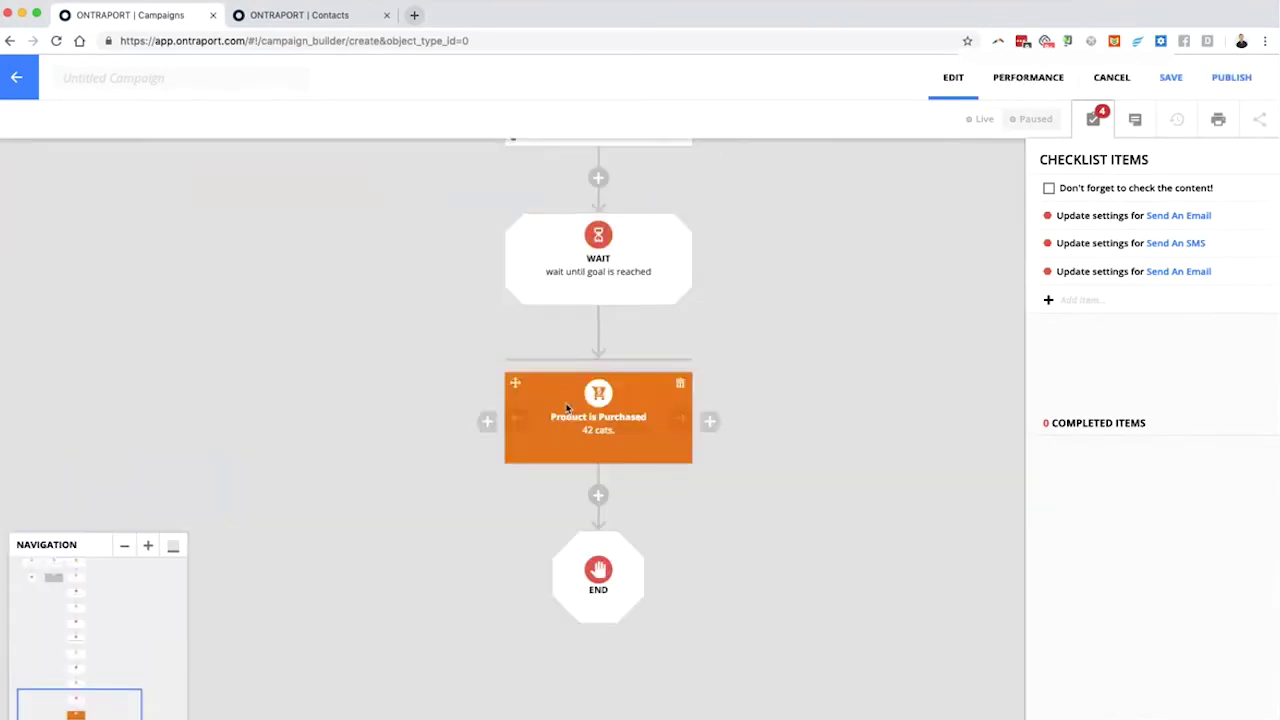
Allow Any Contact in account to achieve the 42 cats purchase goal, and leave its settings.
scroll(677, 400, down, 3)
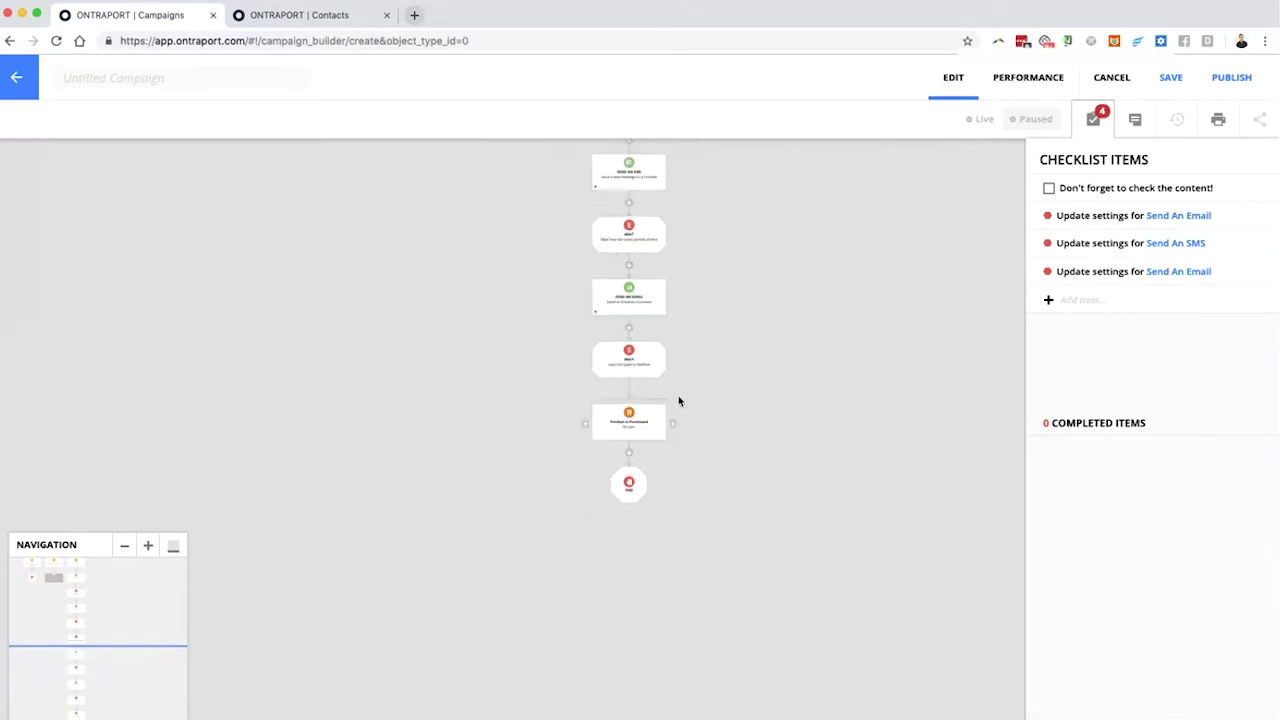
scroll(745, 352, up, 5)
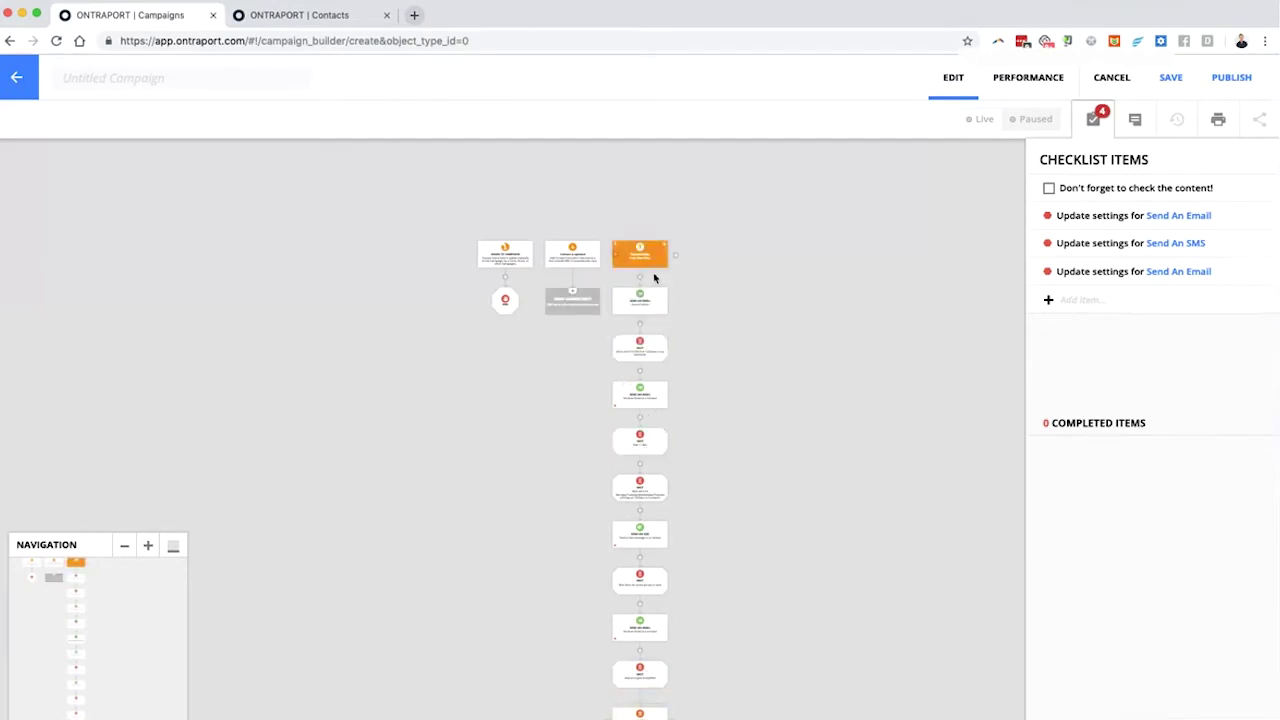
scroll(655, 582, down, 2)
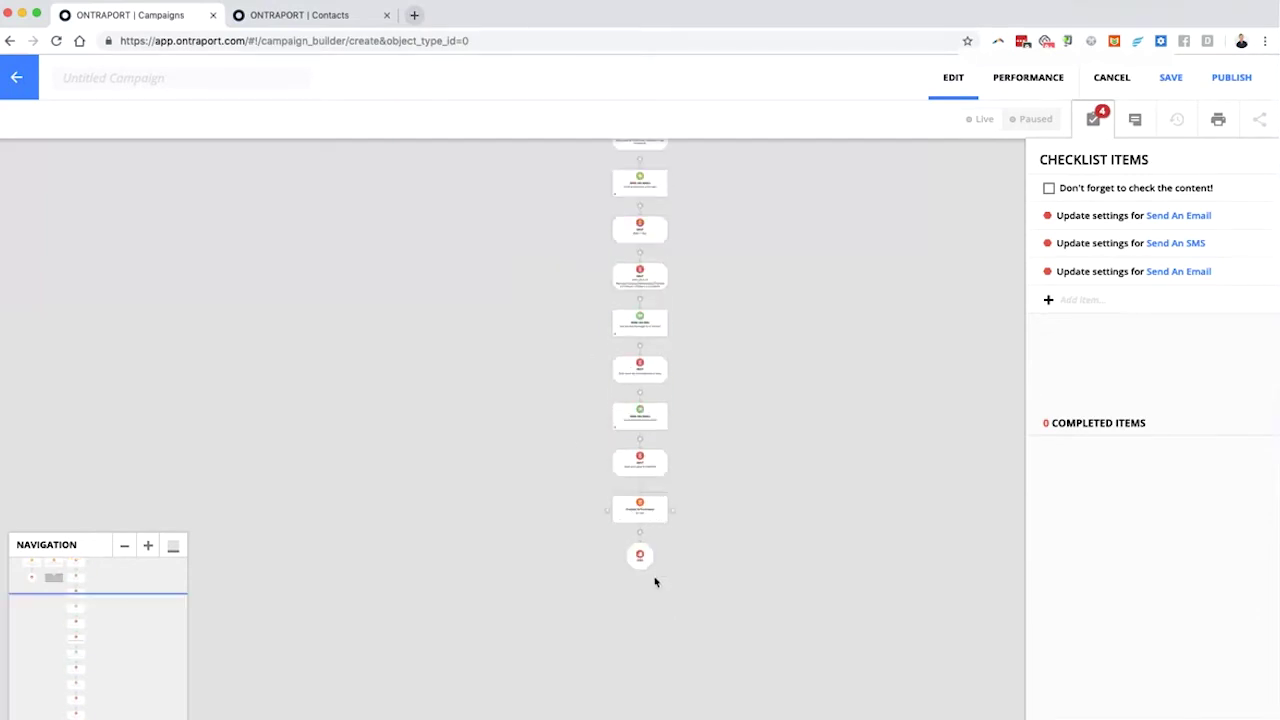
click(645, 513)
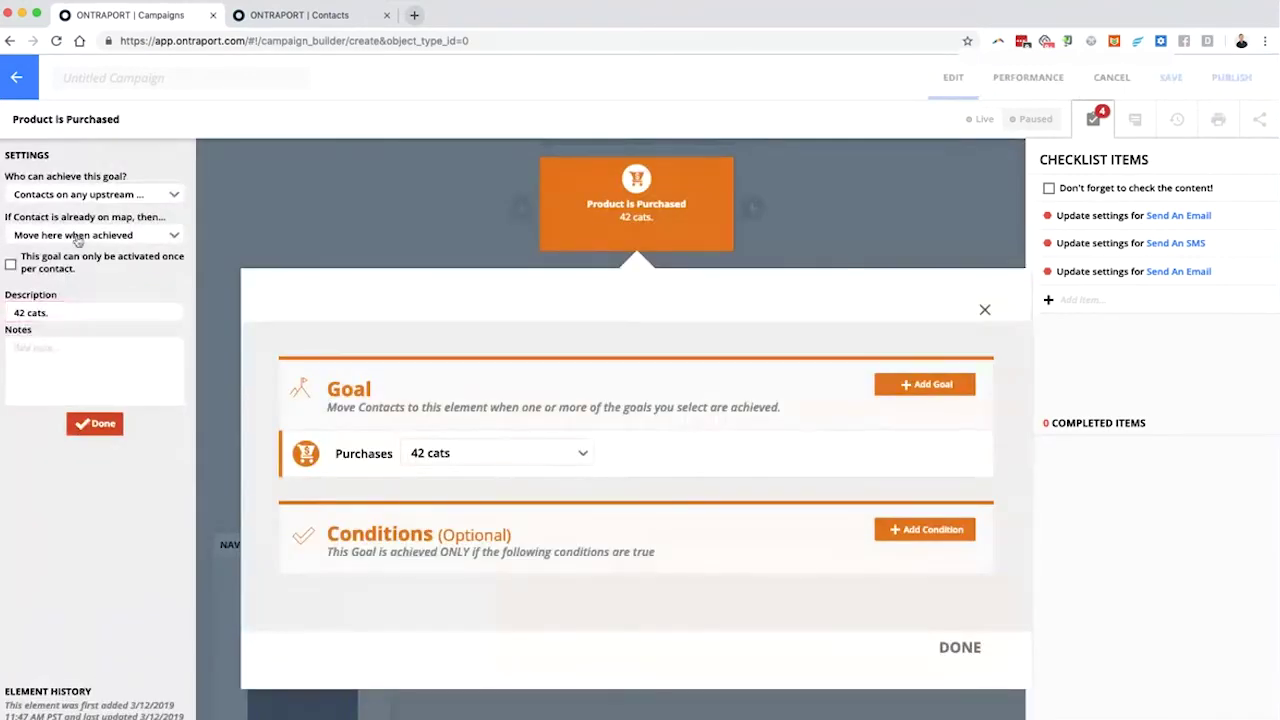
click(78, 235)
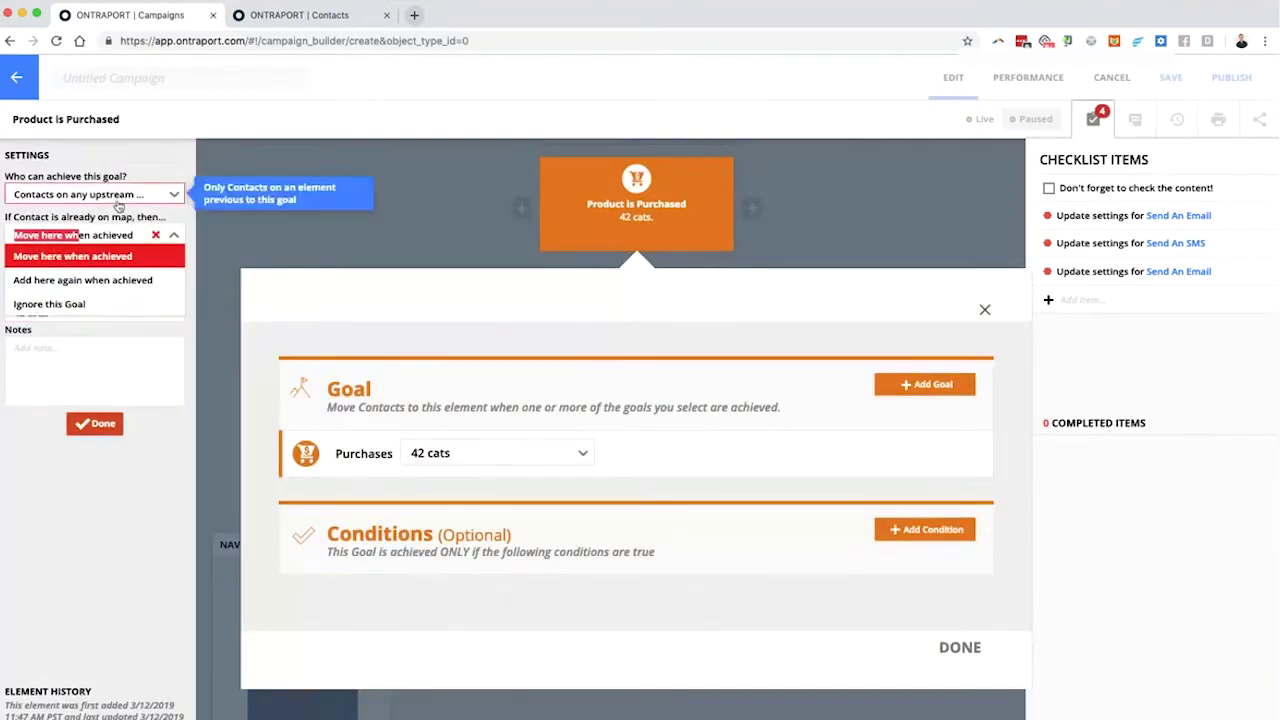
click(117, 199)
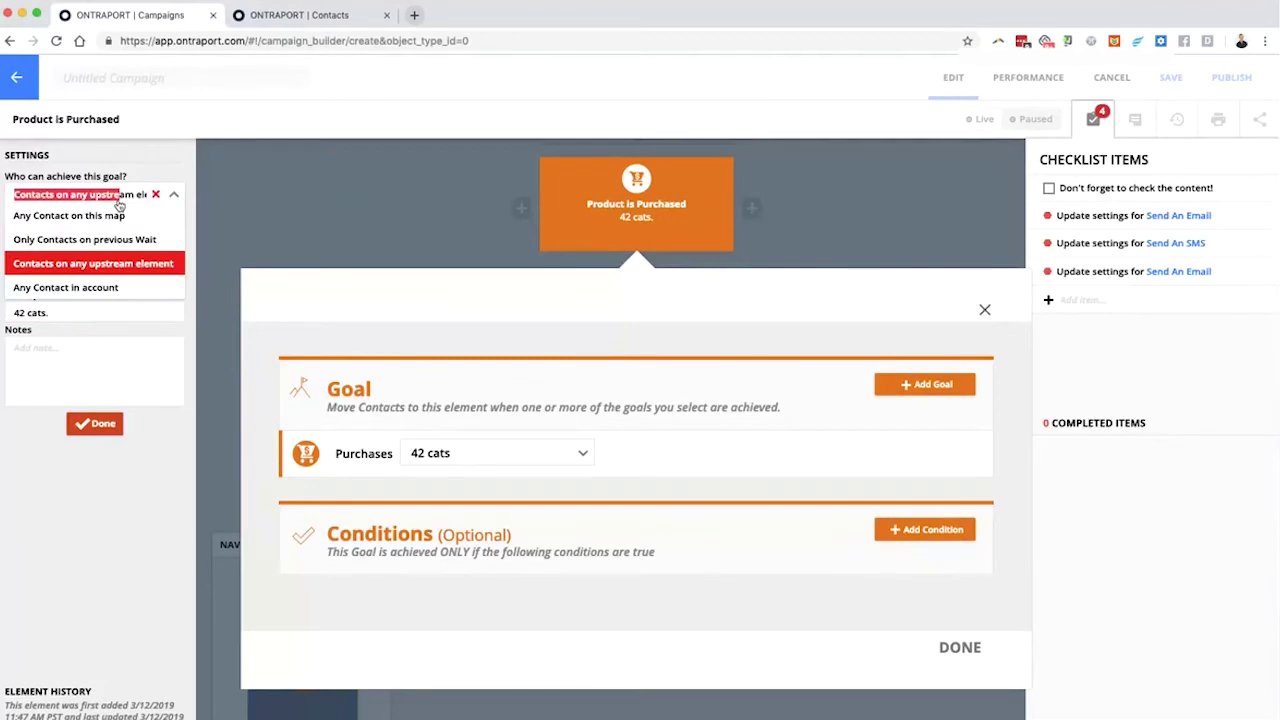
click(62, 289)
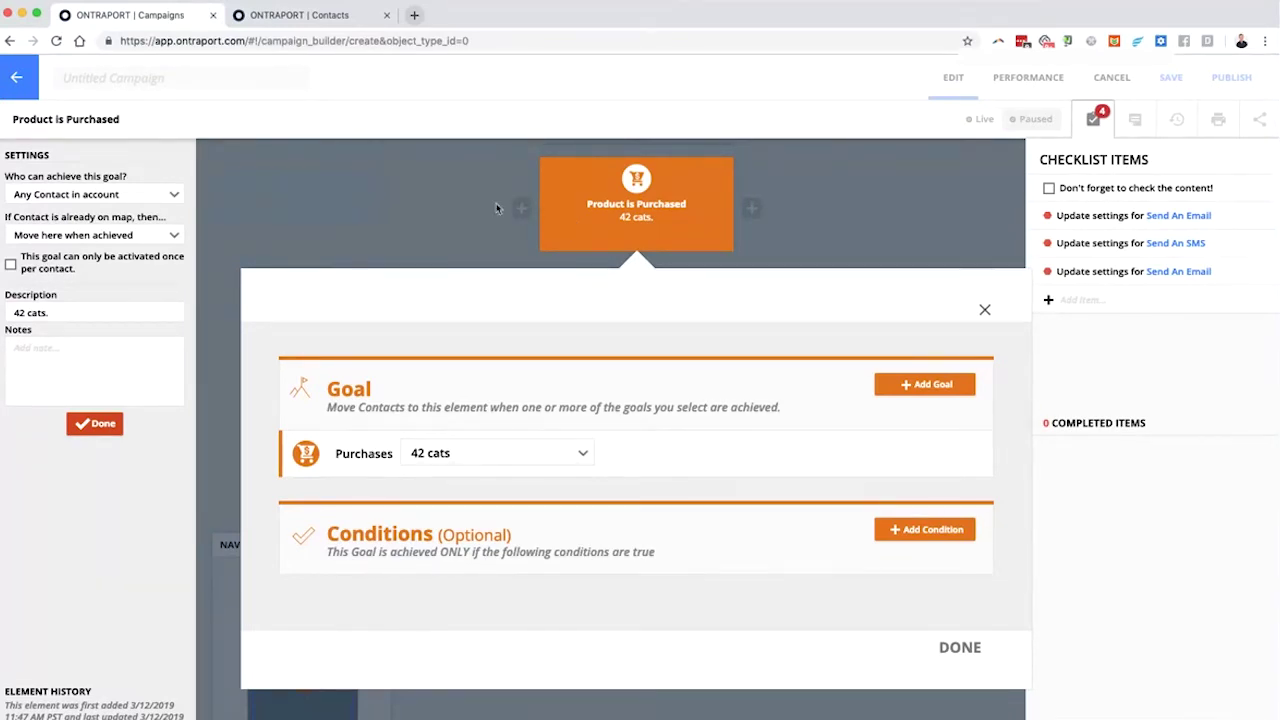
click(446, 205)
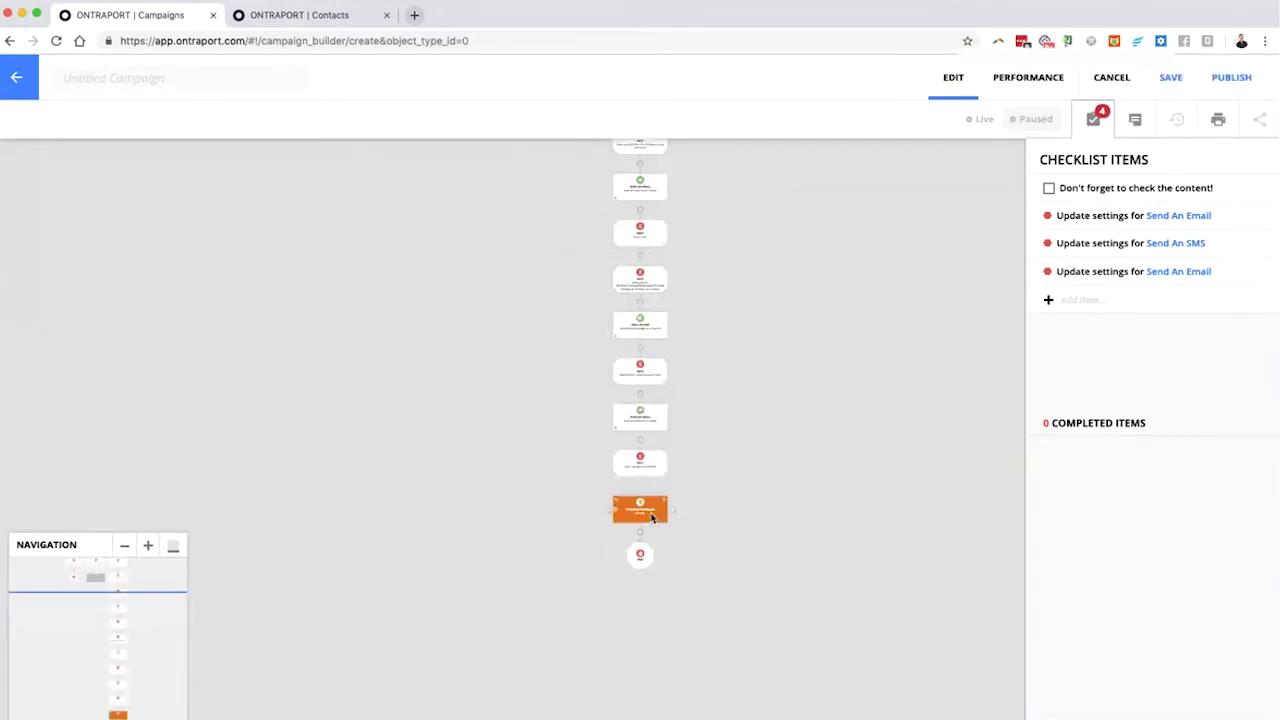
Set who can achieve the 42 cats purchase goal to Any Contact on this map.
scroll(651, 517, up, 3)
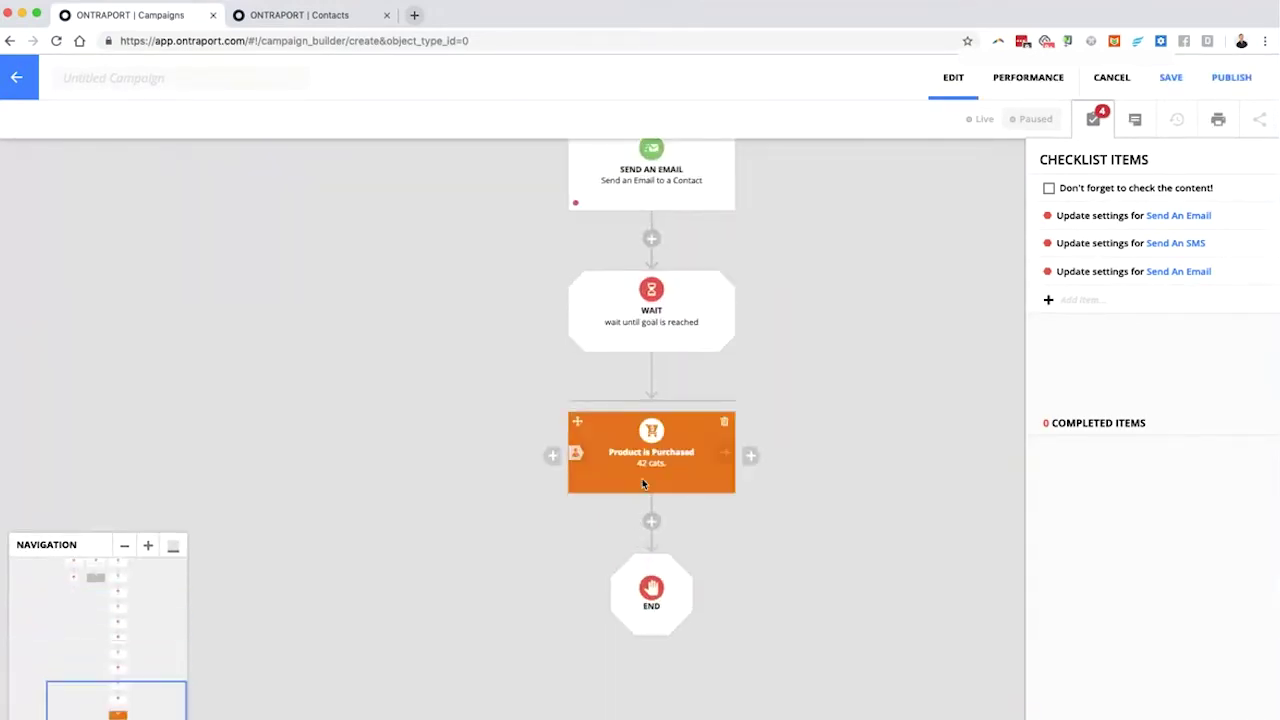
scroll(642, 484, up, 1)
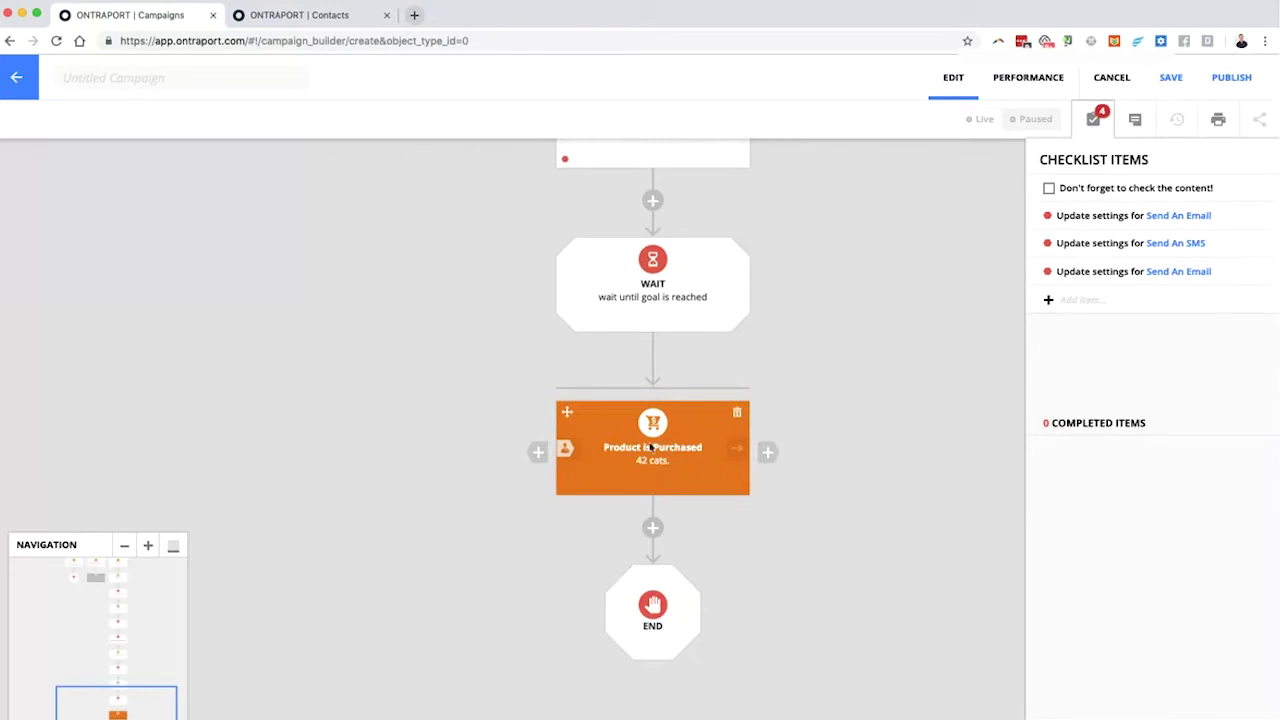
scroll(654, 474, up, 2)
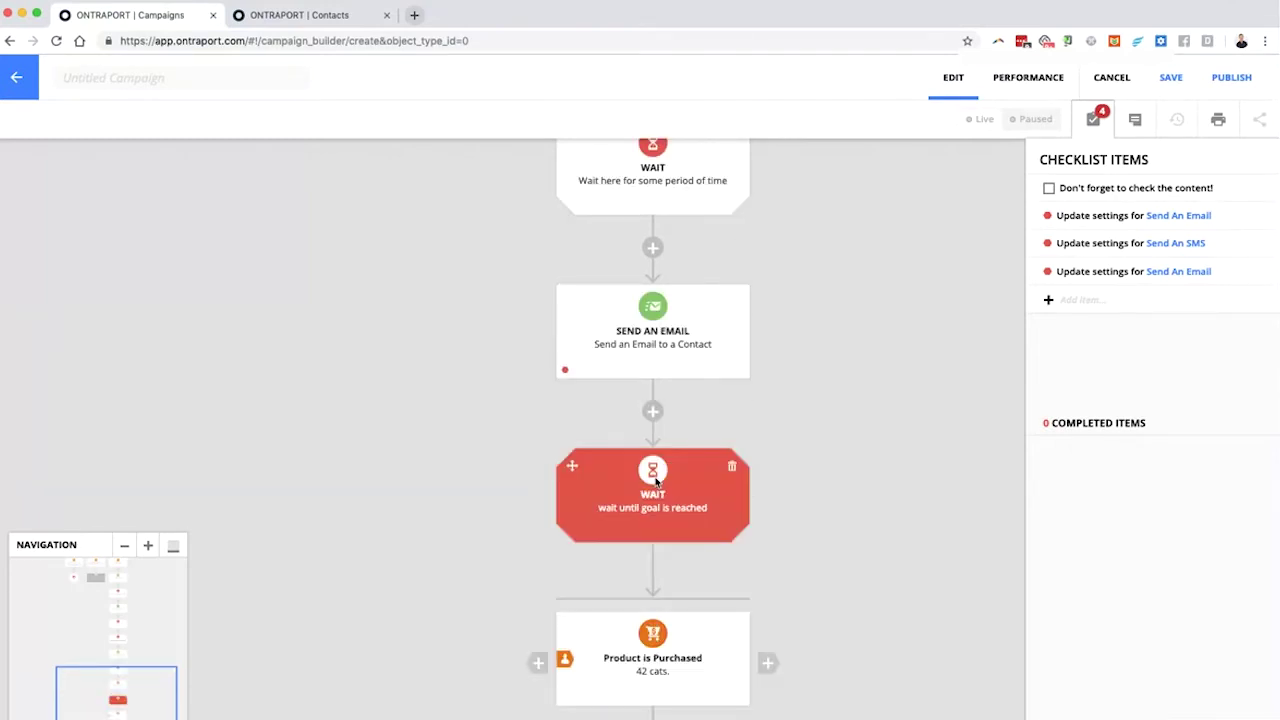
scroll(656, 482, down, 3)
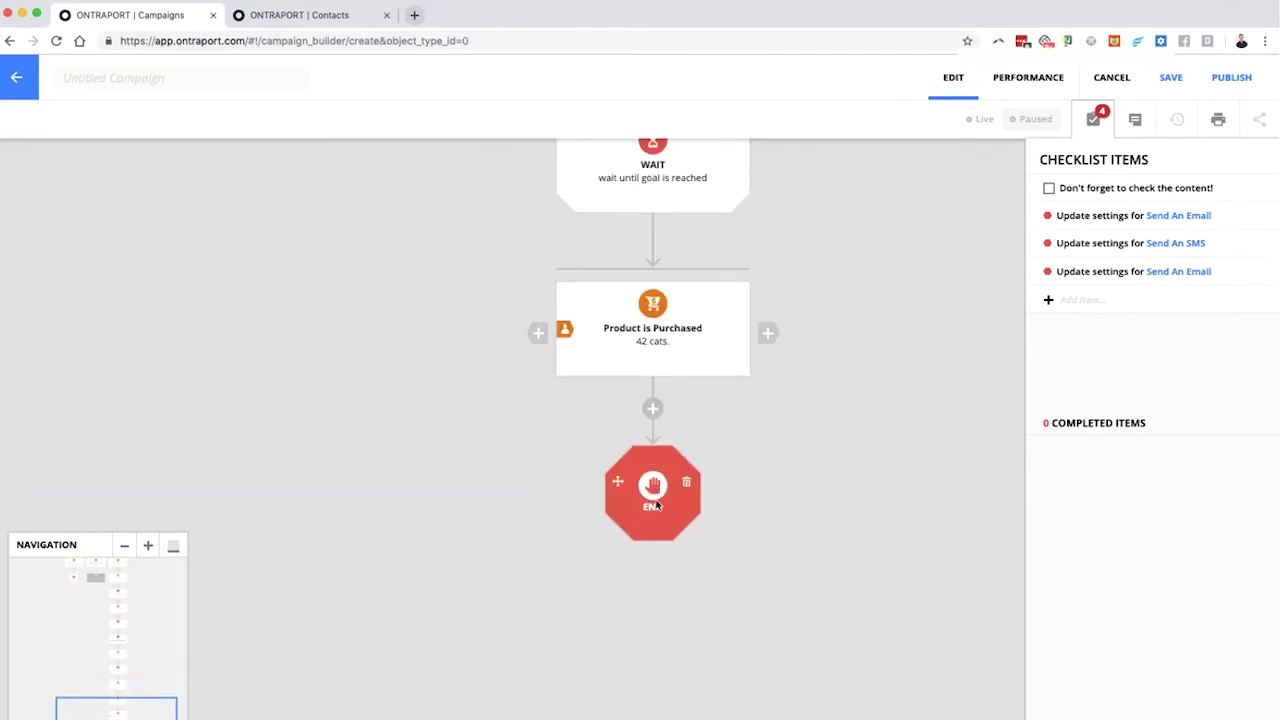
click(650, 339)
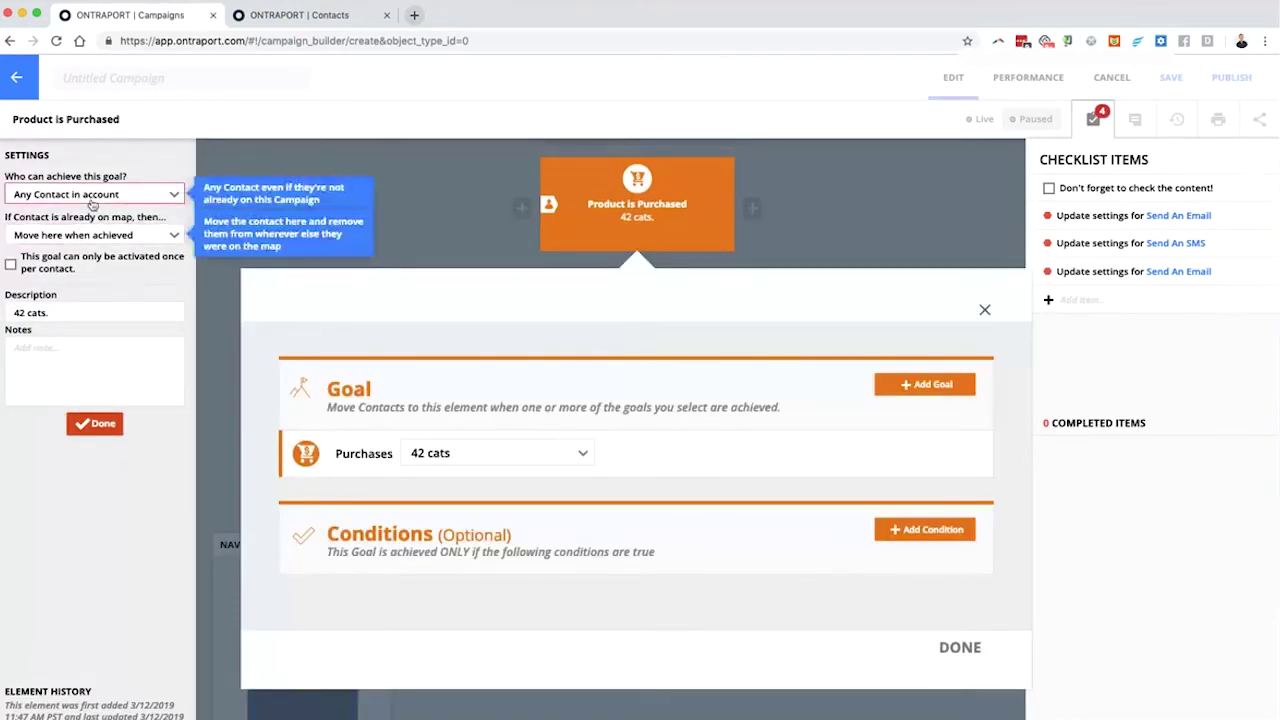
click(93, 196)
click(95, 216)
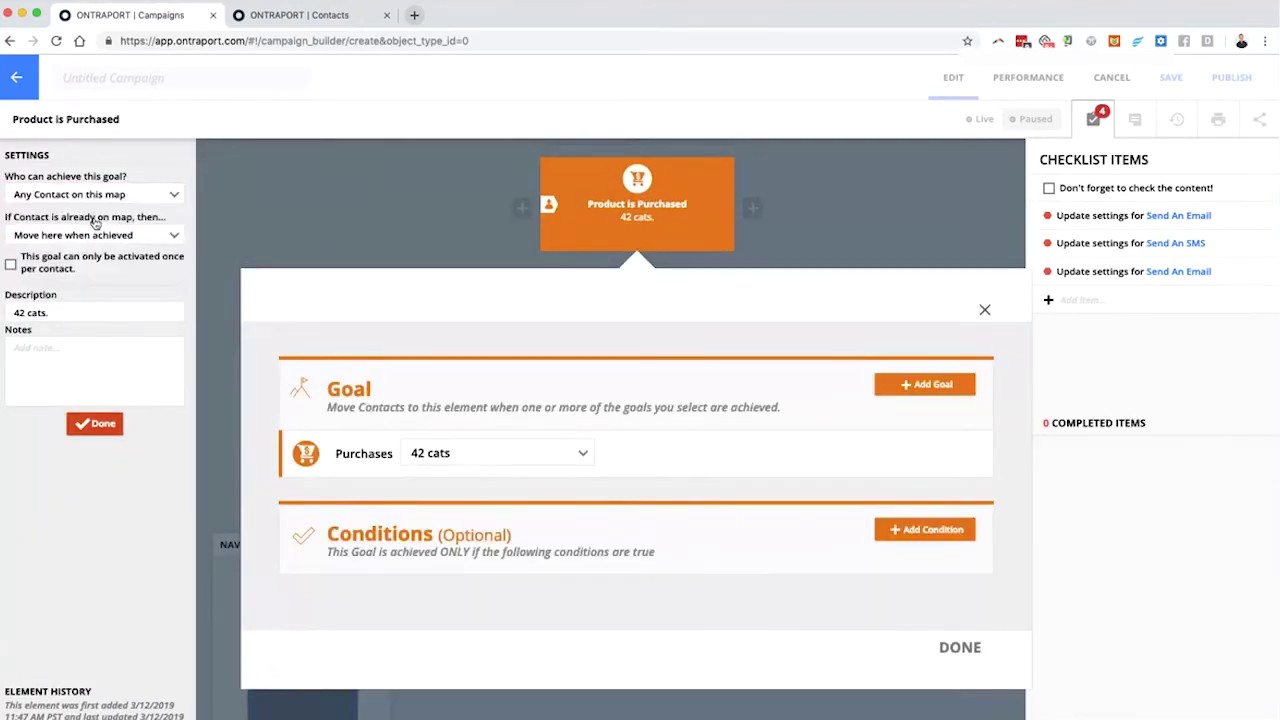
Choose Move here when achieved for Contacts already on the map, and leave the purchase goal's settings.
mouse_move(91, 242)
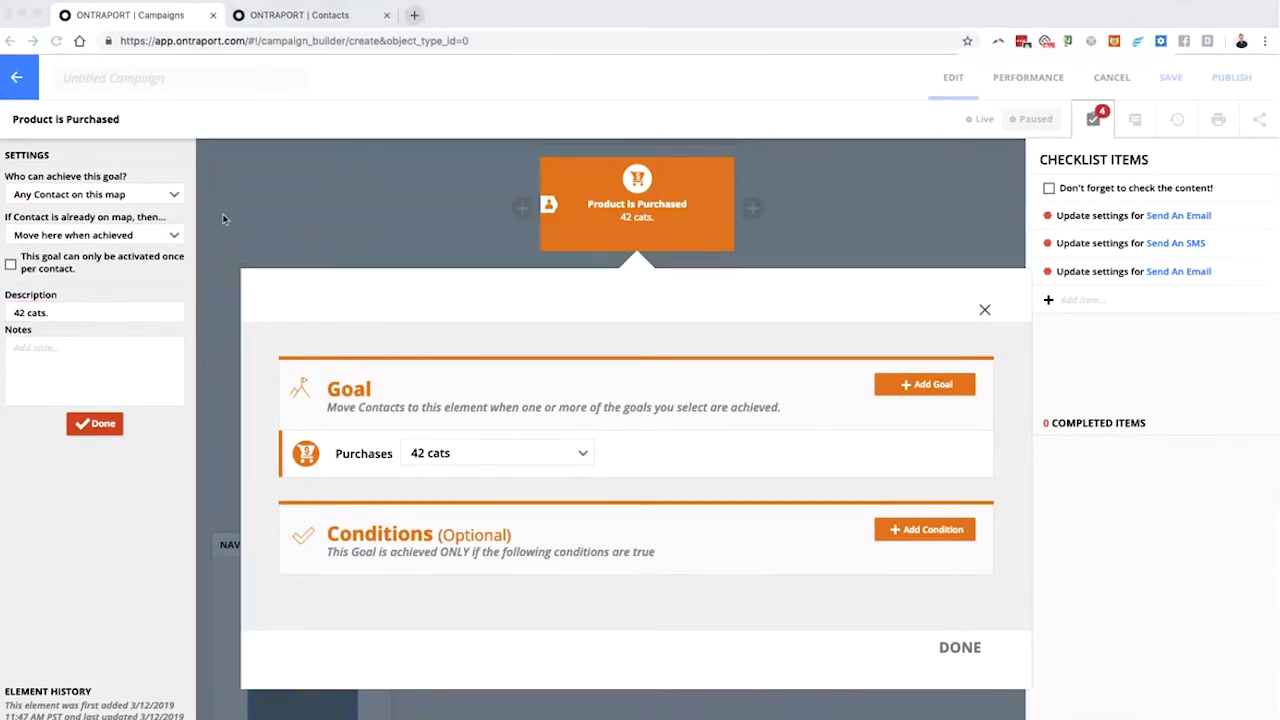
mouse_move(228, 200)
mouse_down()
mouse_move(5, 214)
mouse_move(213, 206)
mouse_up()
click(136, 234)
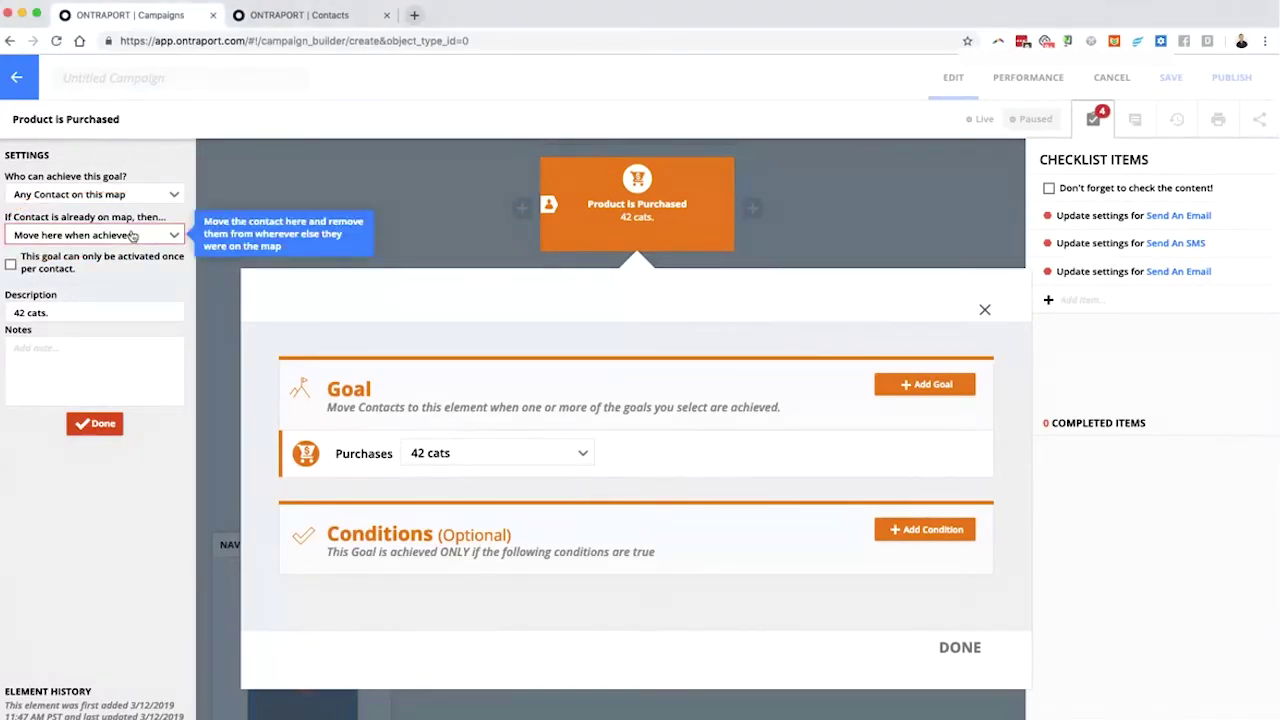
click(127, 240)
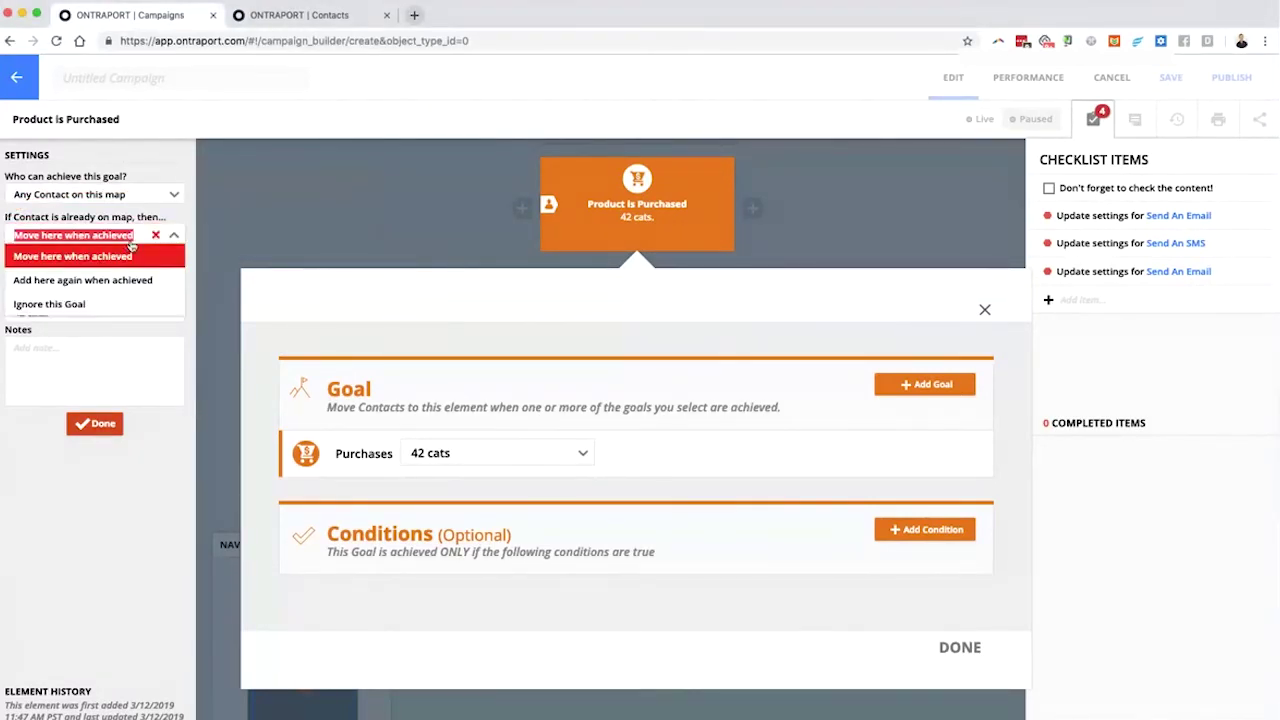
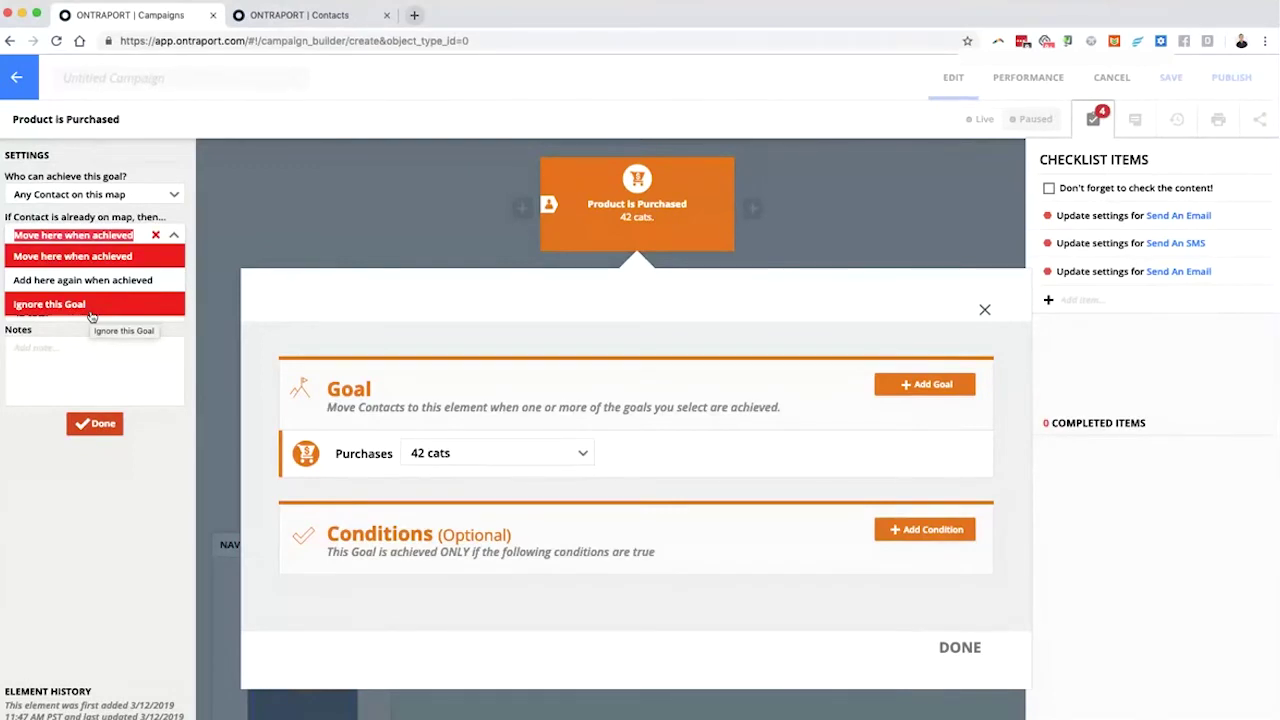
click(106, 257)
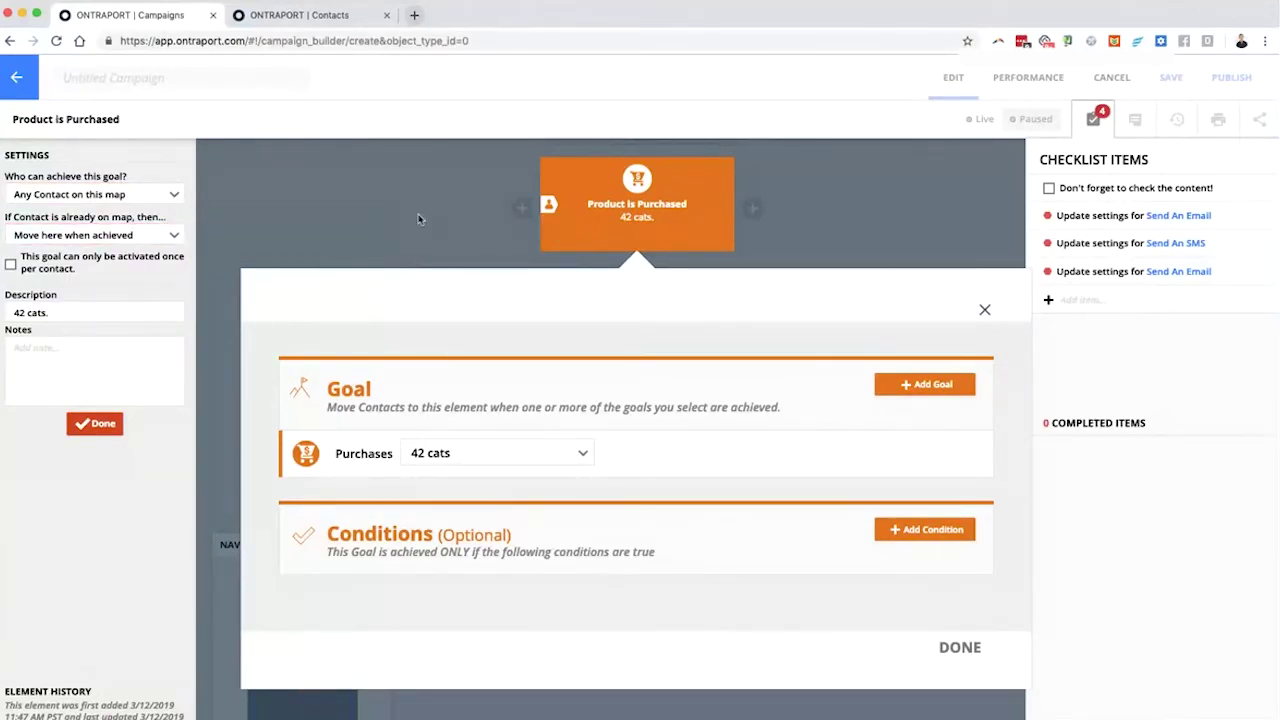
click(842, 235)
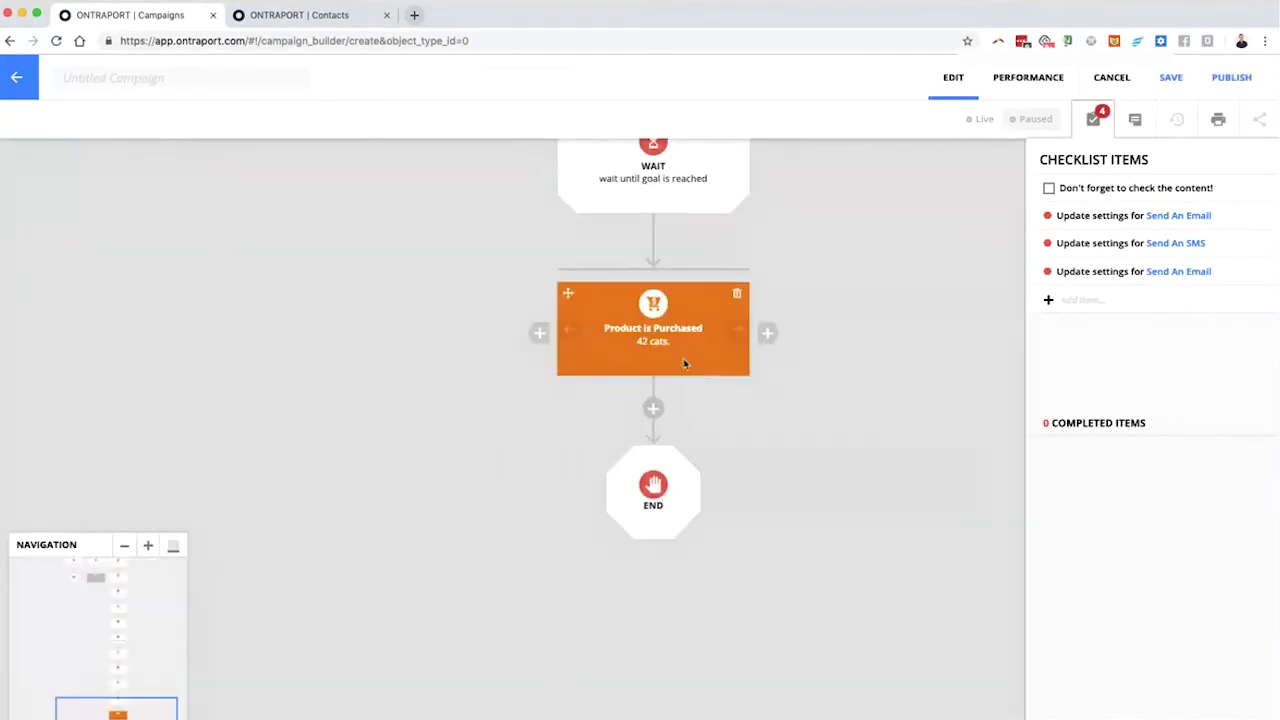
Review the purchase goal at the end of the map, and the path from the Polar Bear Party form trigger through its emails and waits.
scroll(656, 352, down, 3)
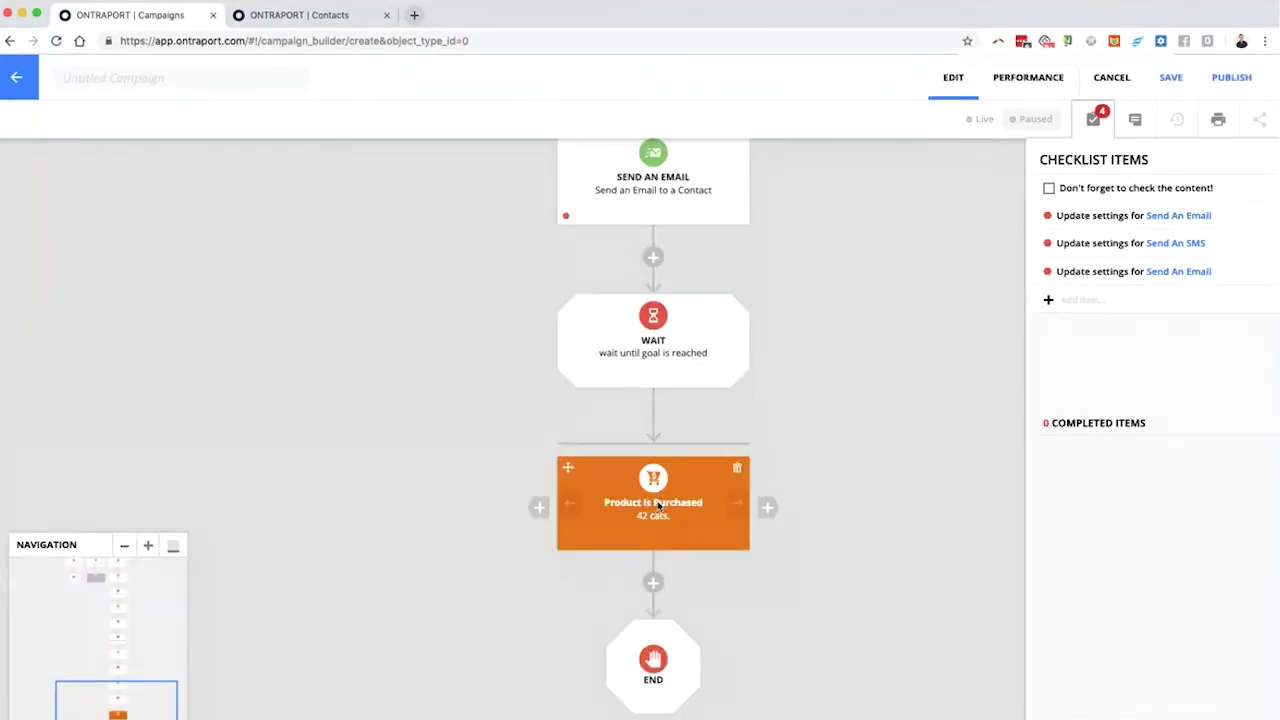
click(658, 508)
key(Escape)
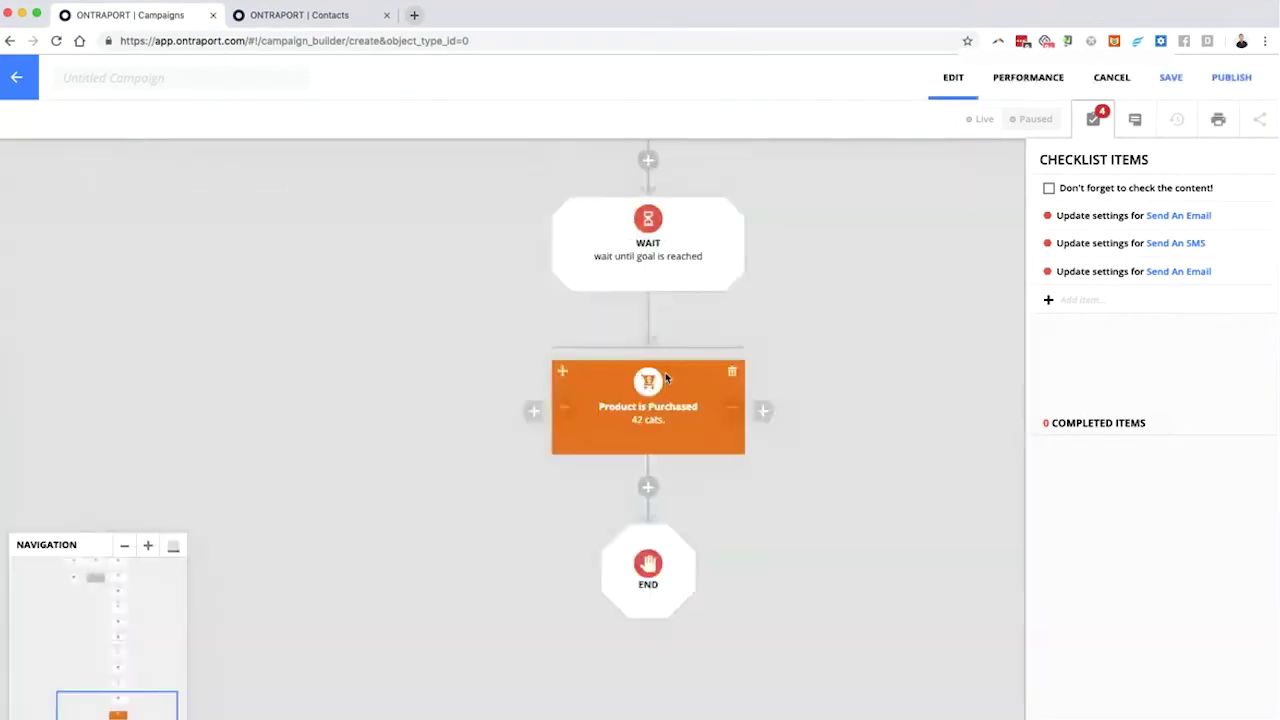
scroll(665, 372, up, 10)
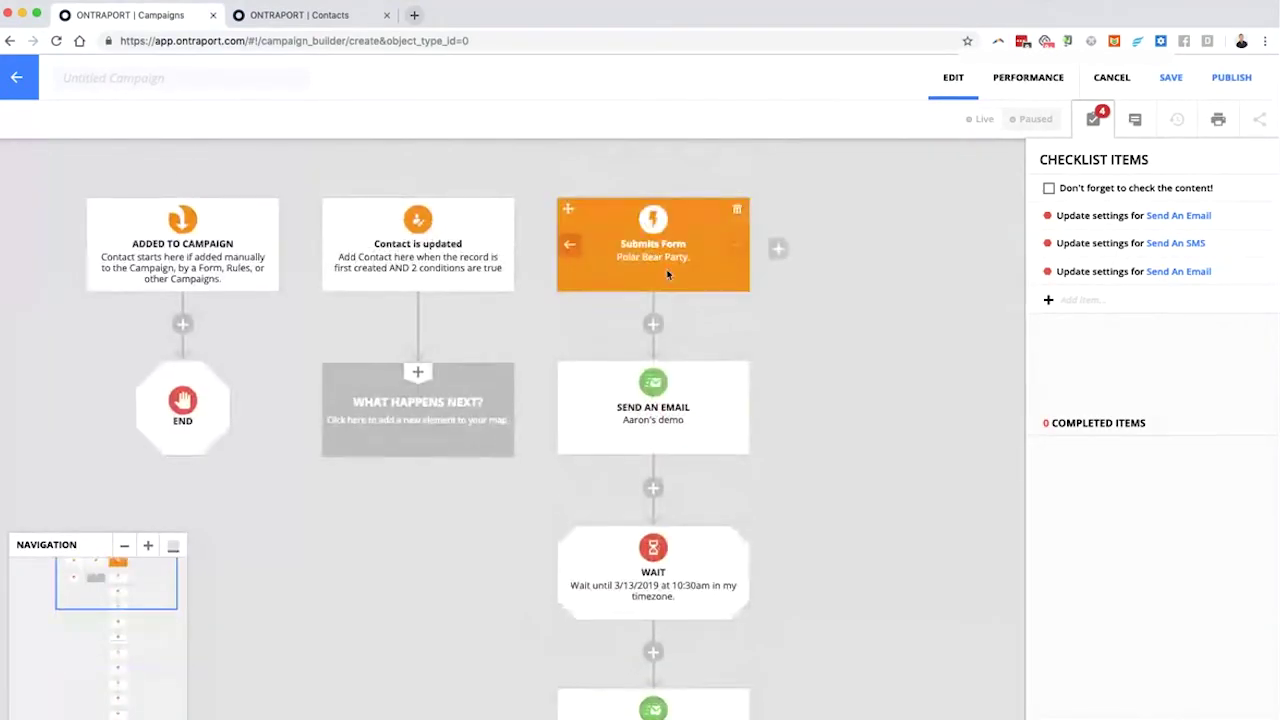
scroll(660, 360, down, 3)
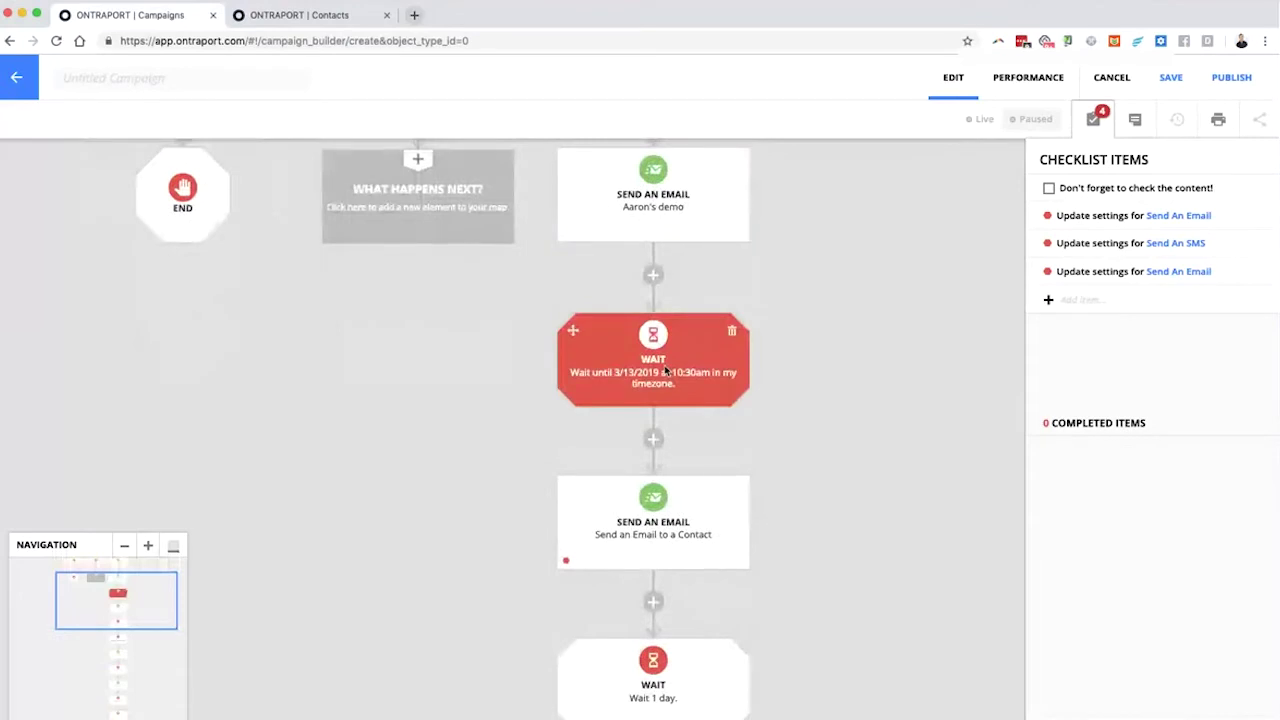
scroll(664, 372, down, 1)
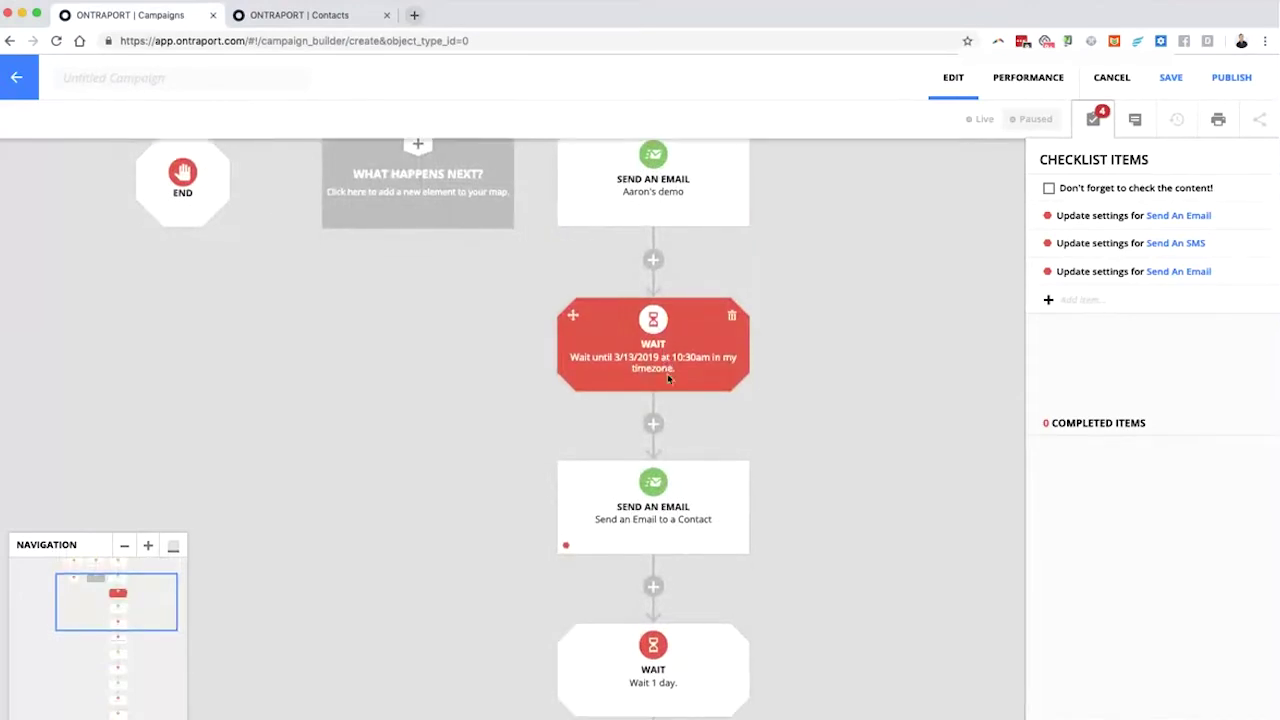
scroll(662, 440, down, 2)
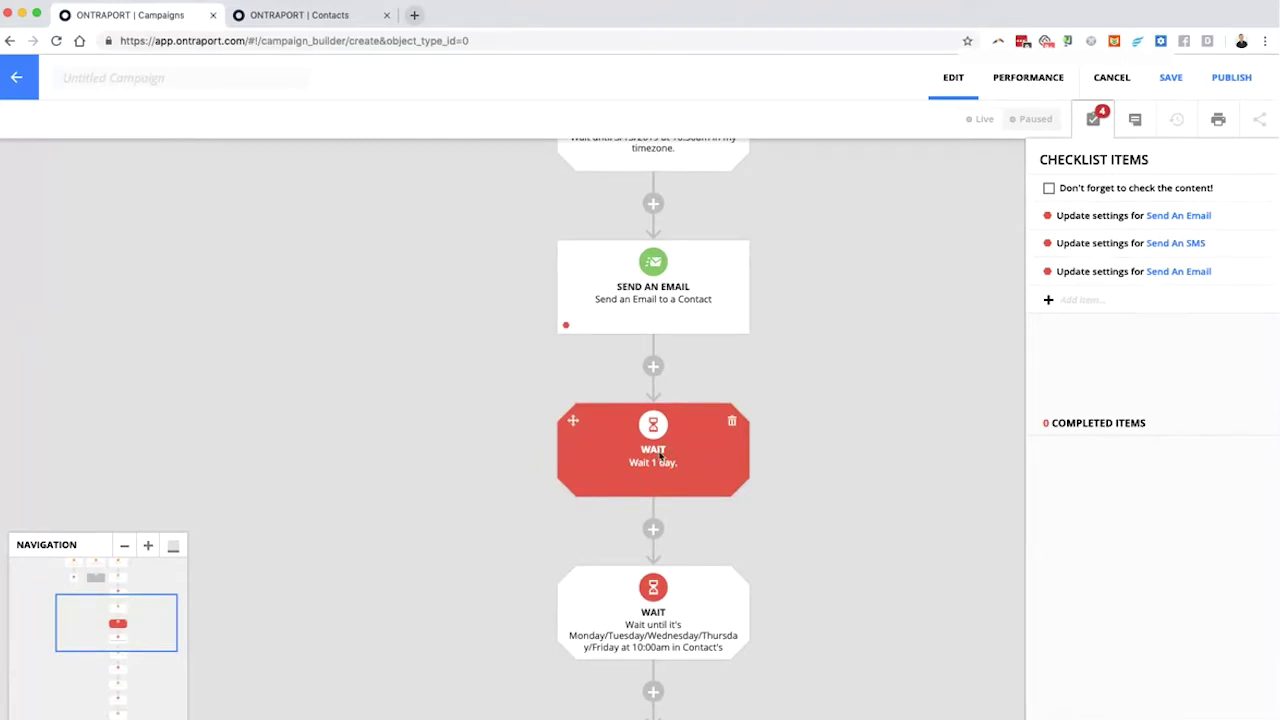
Review the 42 cats purchase goal's settings for contacts already on the map, and the emails, waits and SMS leading to it.
scroll(665, 447, down, 10)
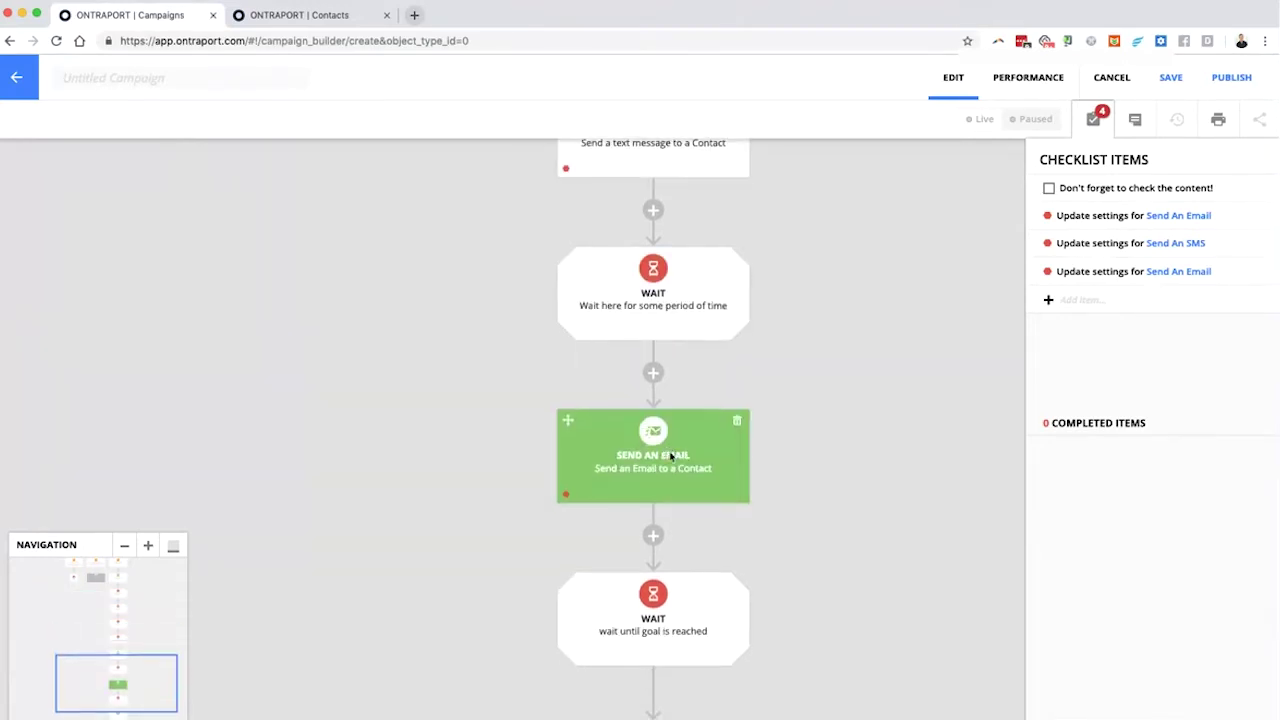
click(660, 516)
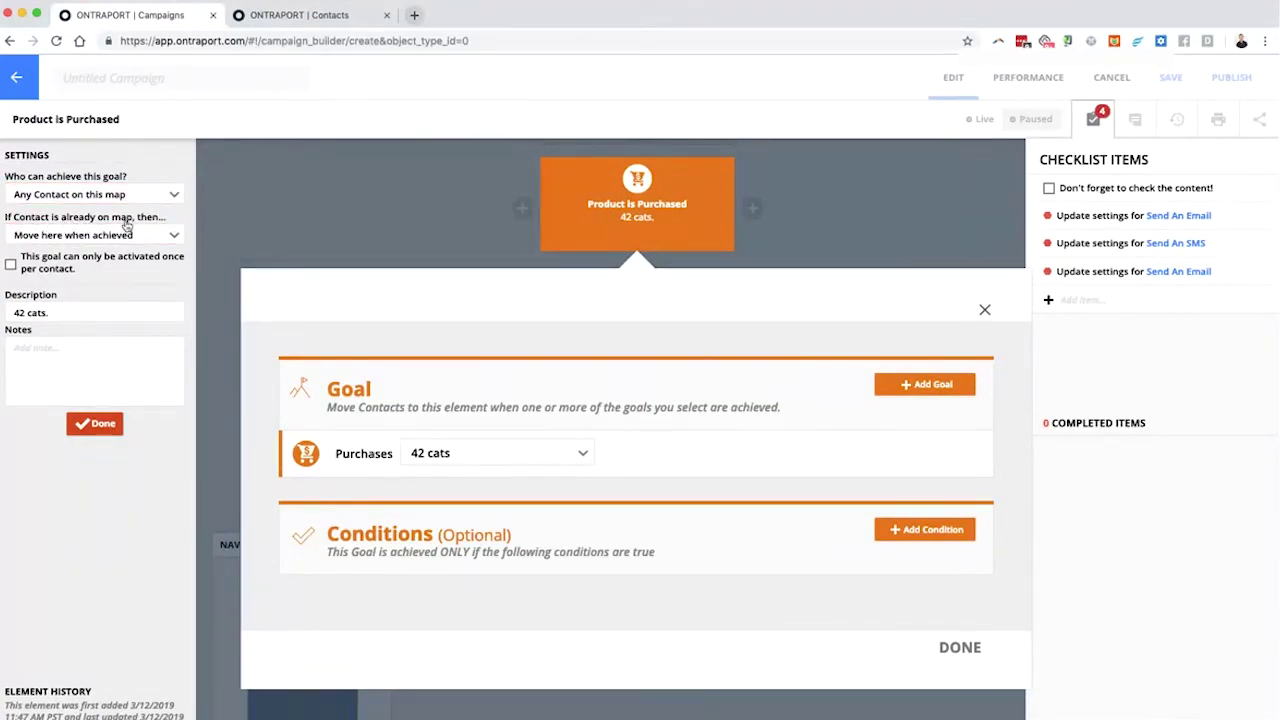
mouse_move(94, 236)
click(443, 237)
scroll(703, 336, up, 5)
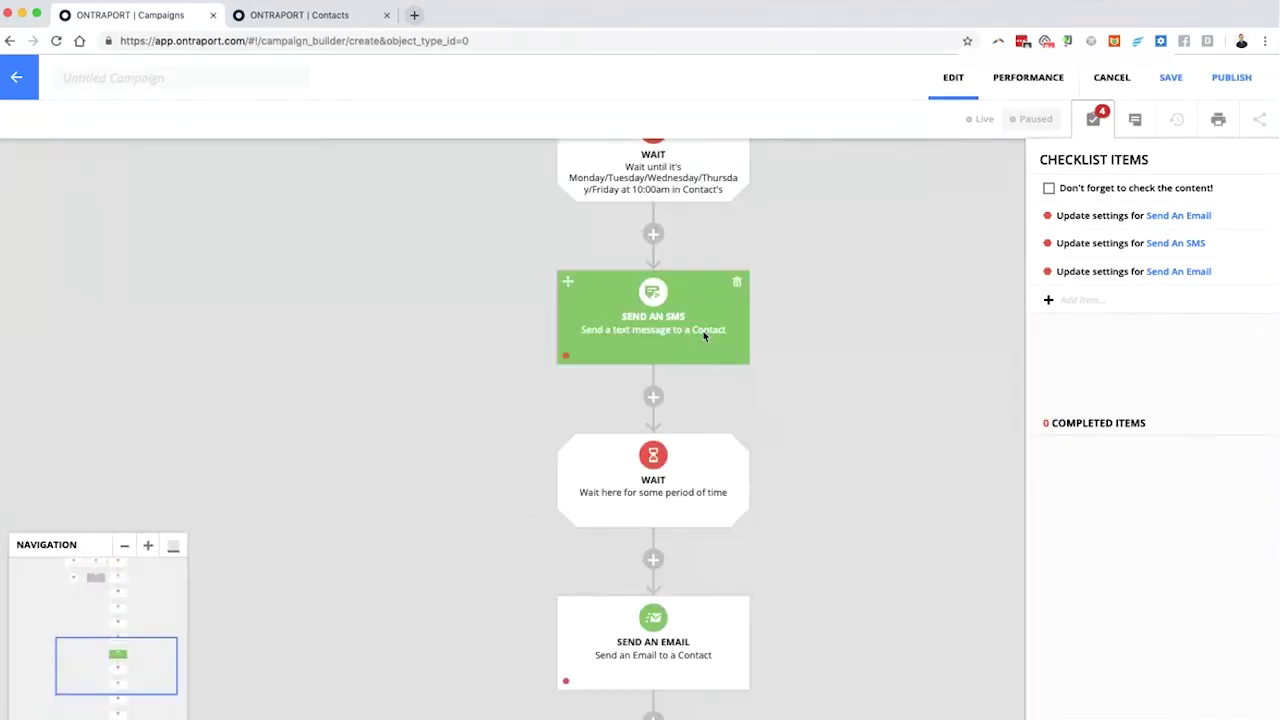
scroll(663, 420, up, 5)
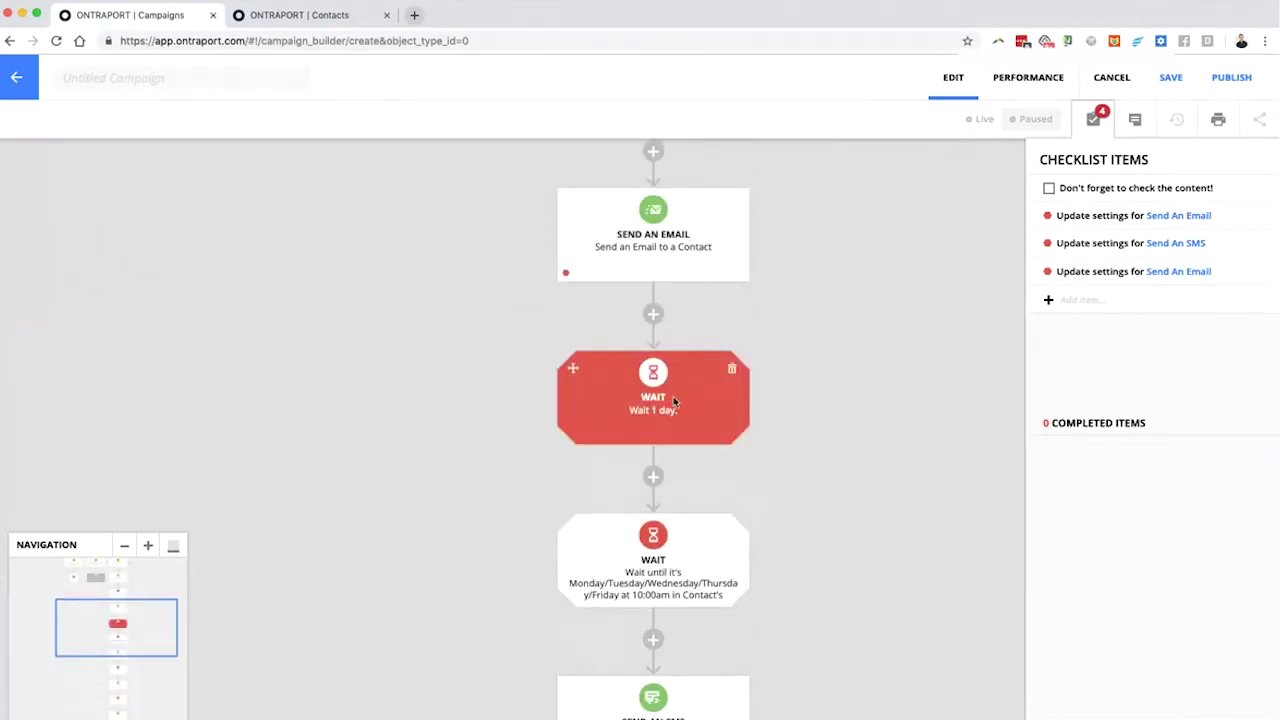
scroll(660, 400, down, 5)
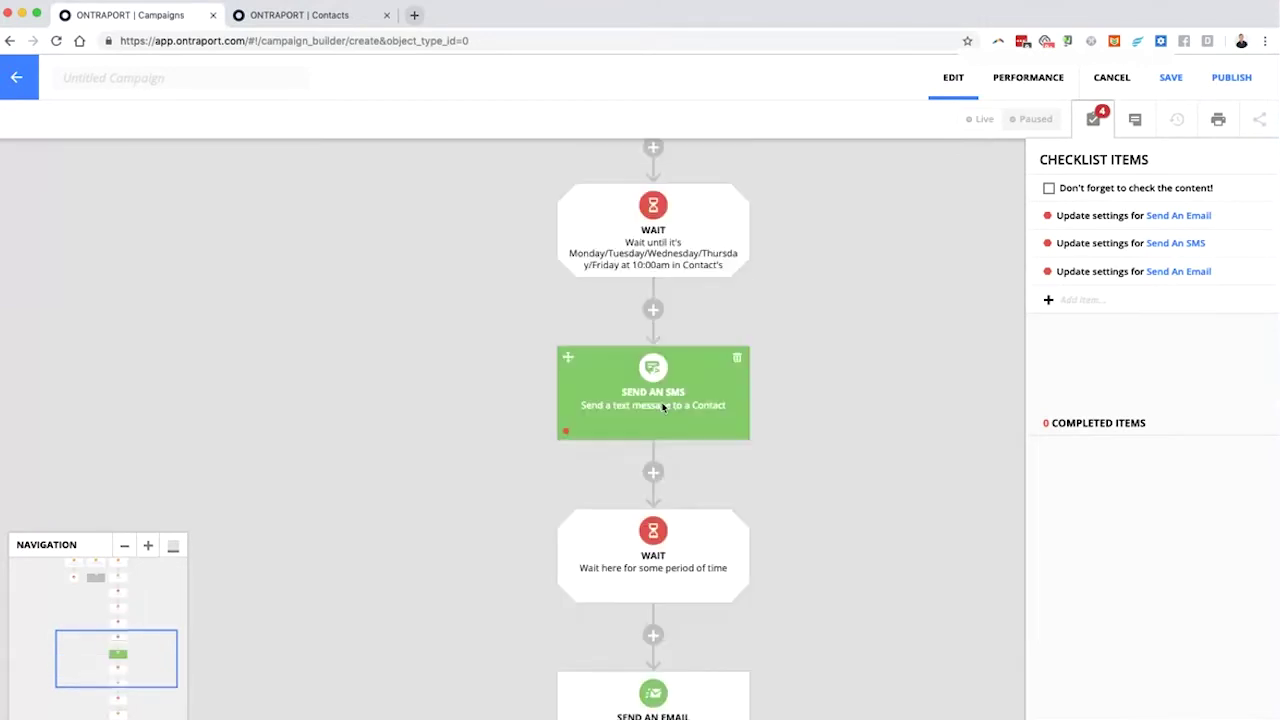
scroll(662, 400, down, 5)
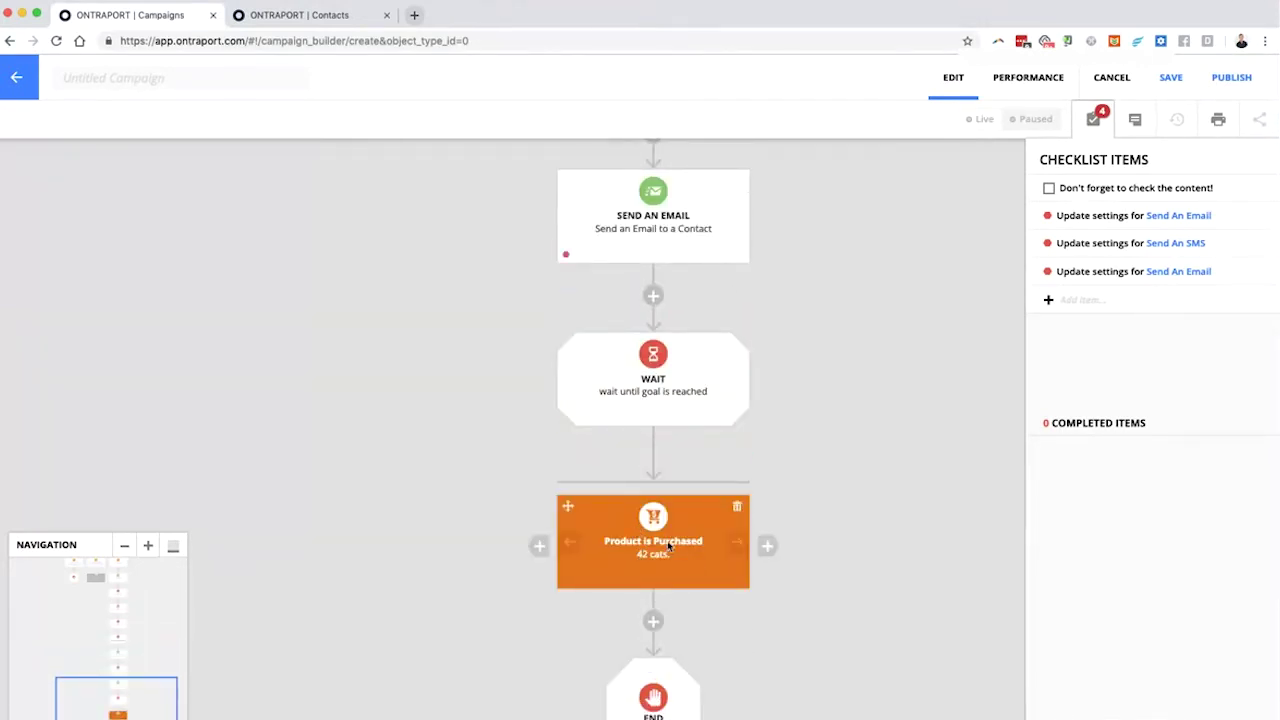
scroll(670, 546, down, 1)
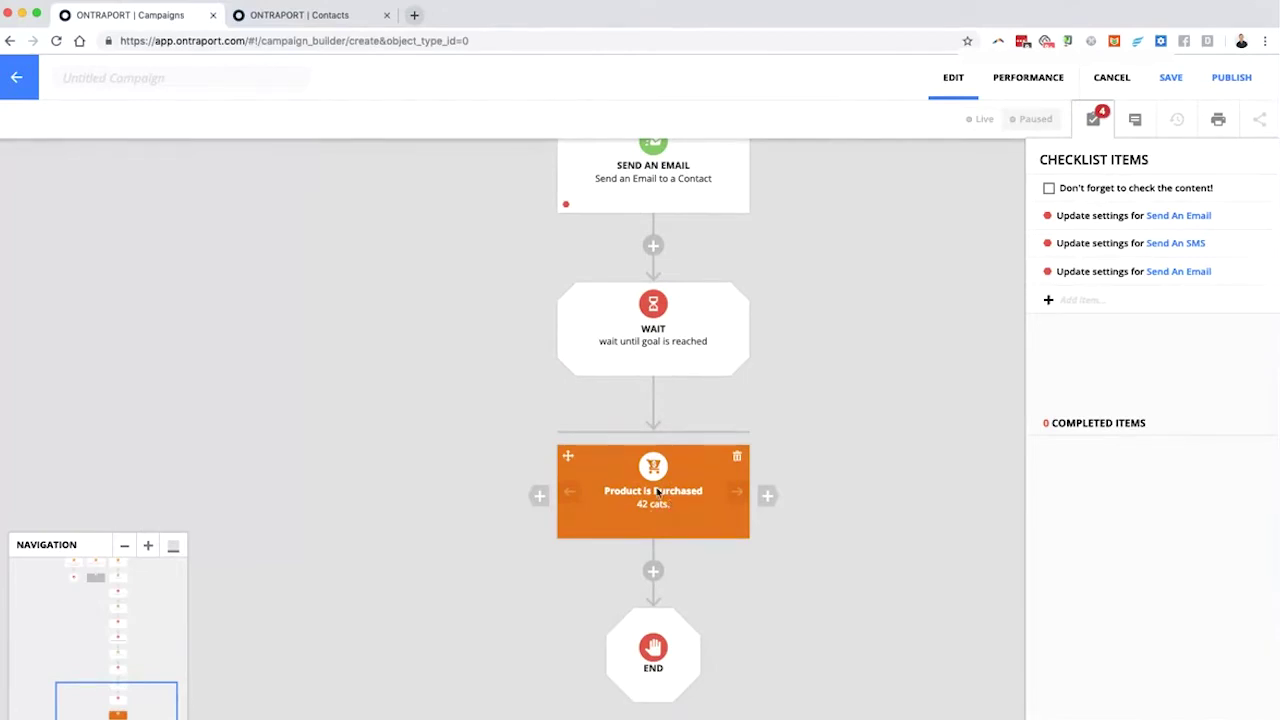
Add a Send an Email element between the 42 cats purchase goal and the end of the map.
mouse_move(660, 655)
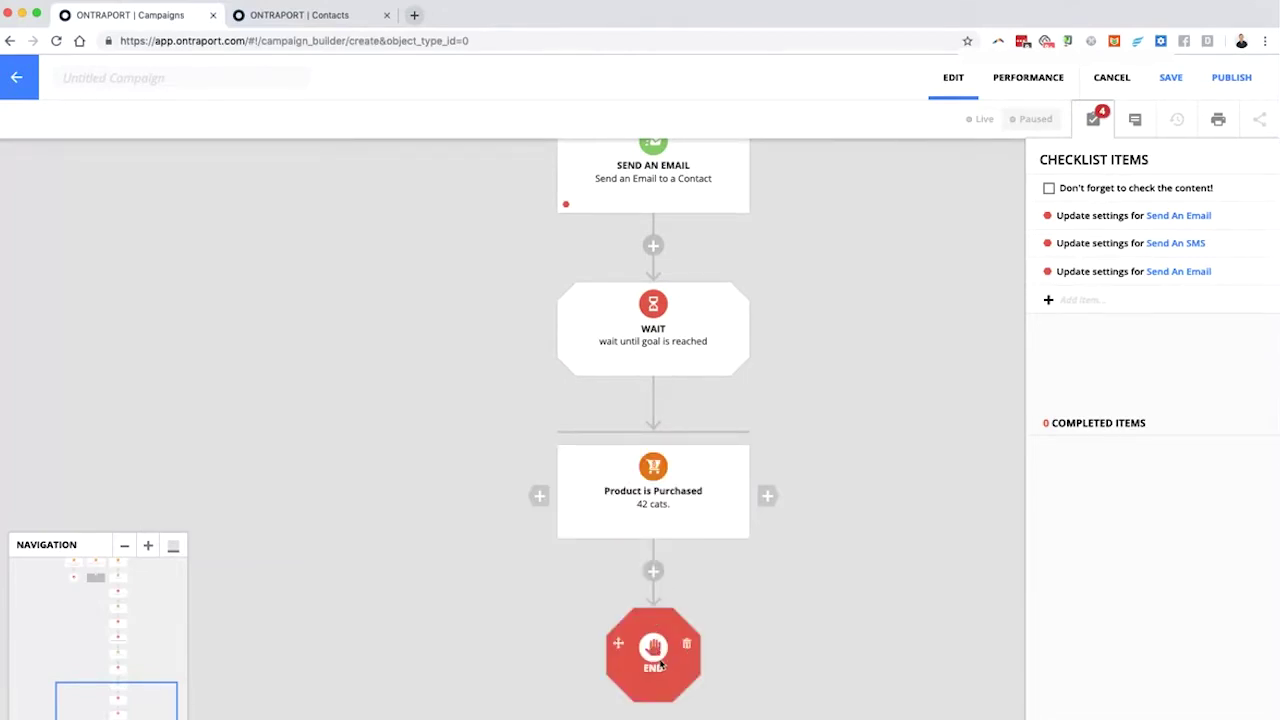
click(653, 572)
click(466, 424)
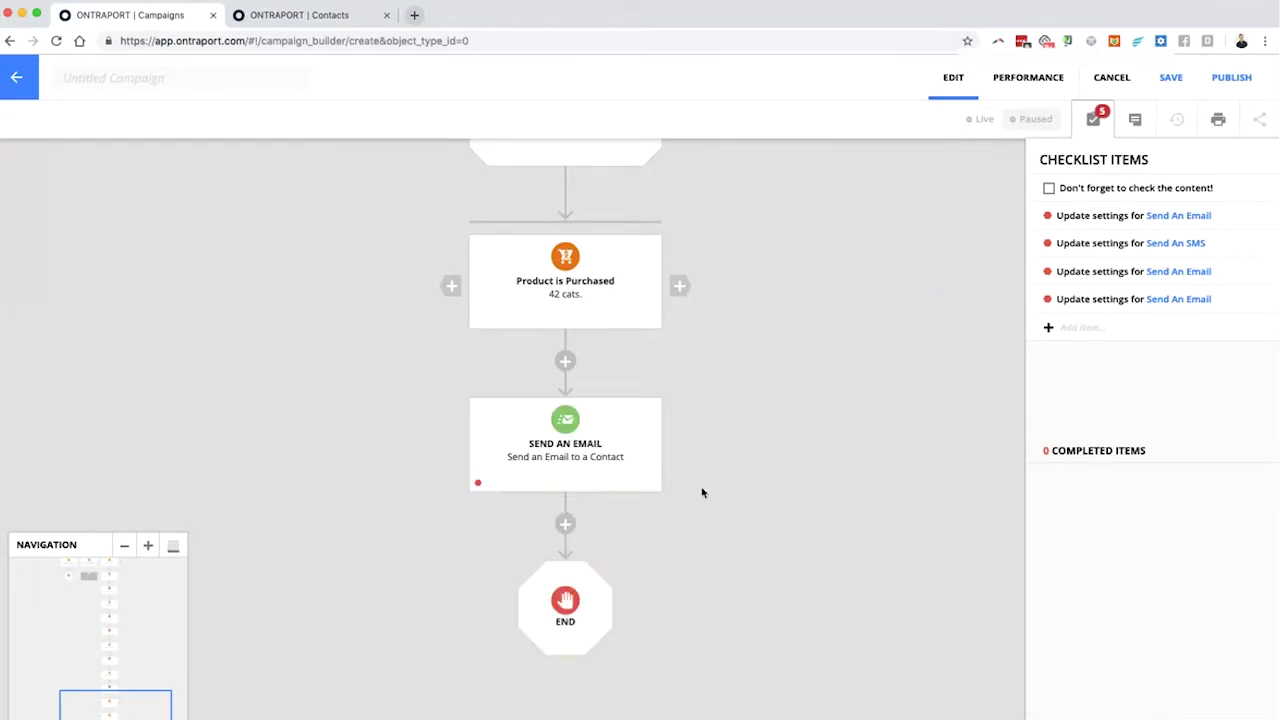
Review the whole campaign path from its triggers through the waits and messages to the purchase goal and its follow-up email.
scroll(560, 300, up, 2)
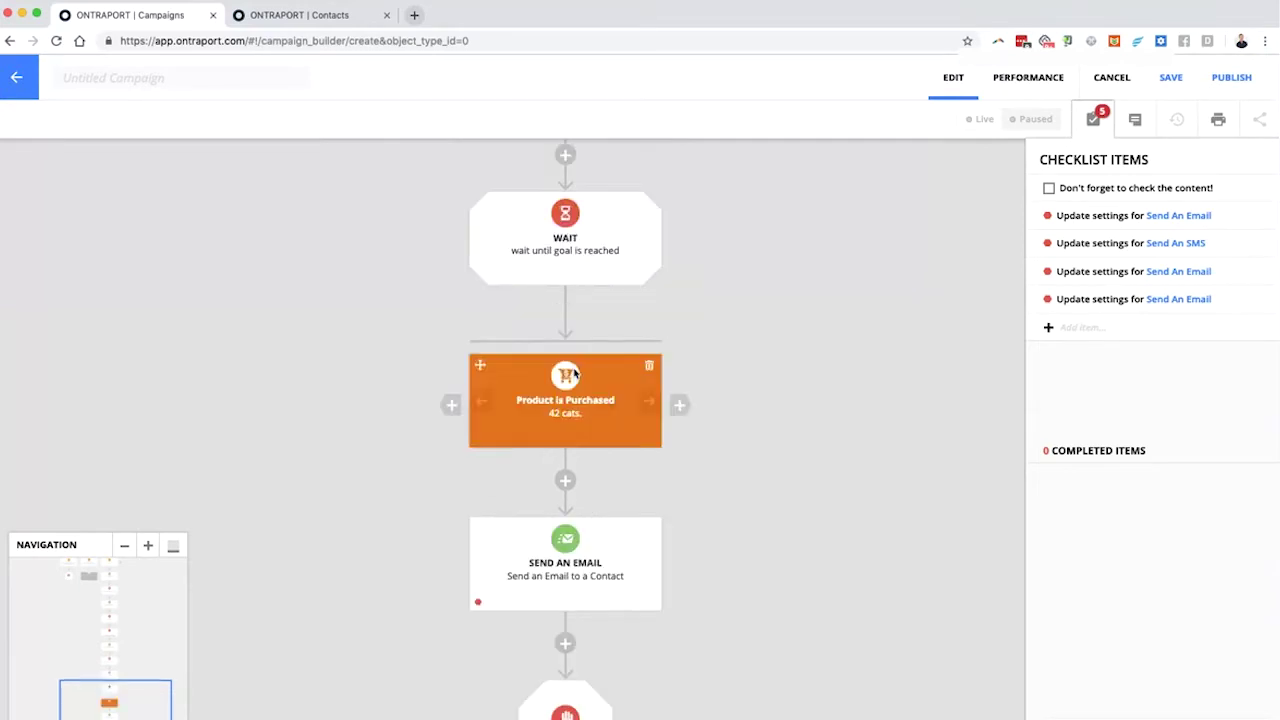
scroll(591, 410, down, 5)
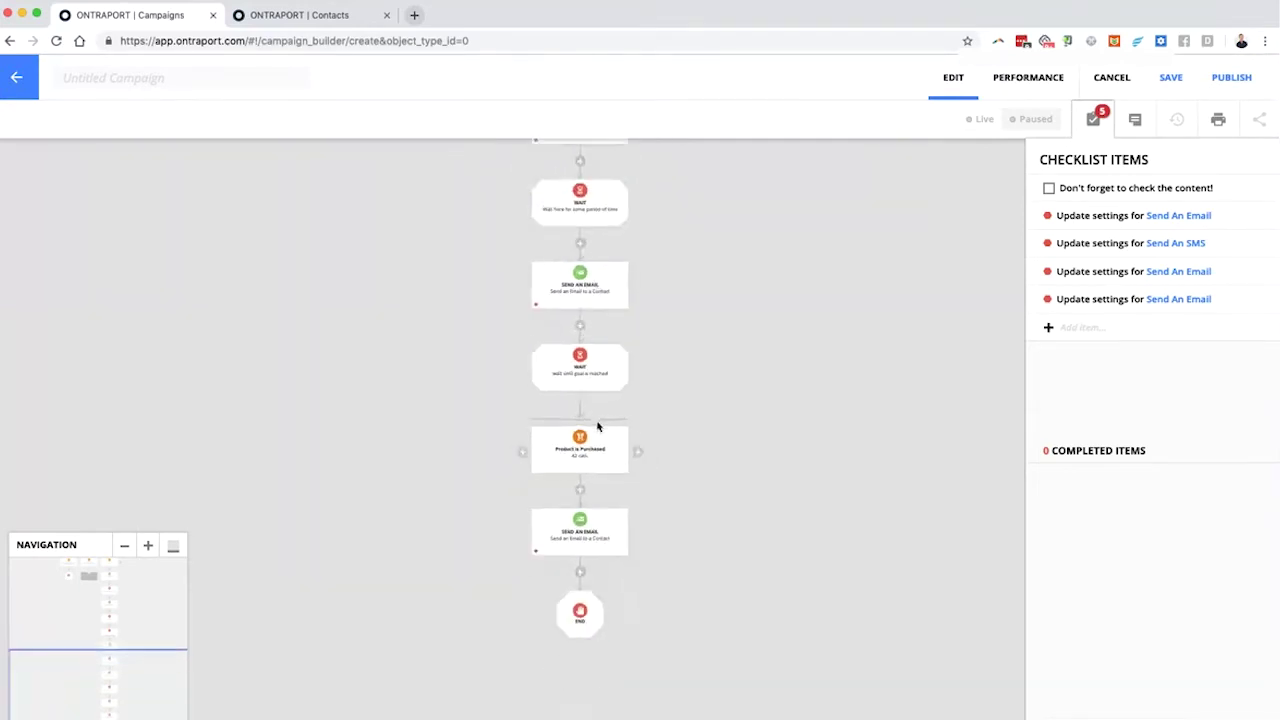
scroll(634, 566, up, 3)
scroll(623, 503, down, 3)
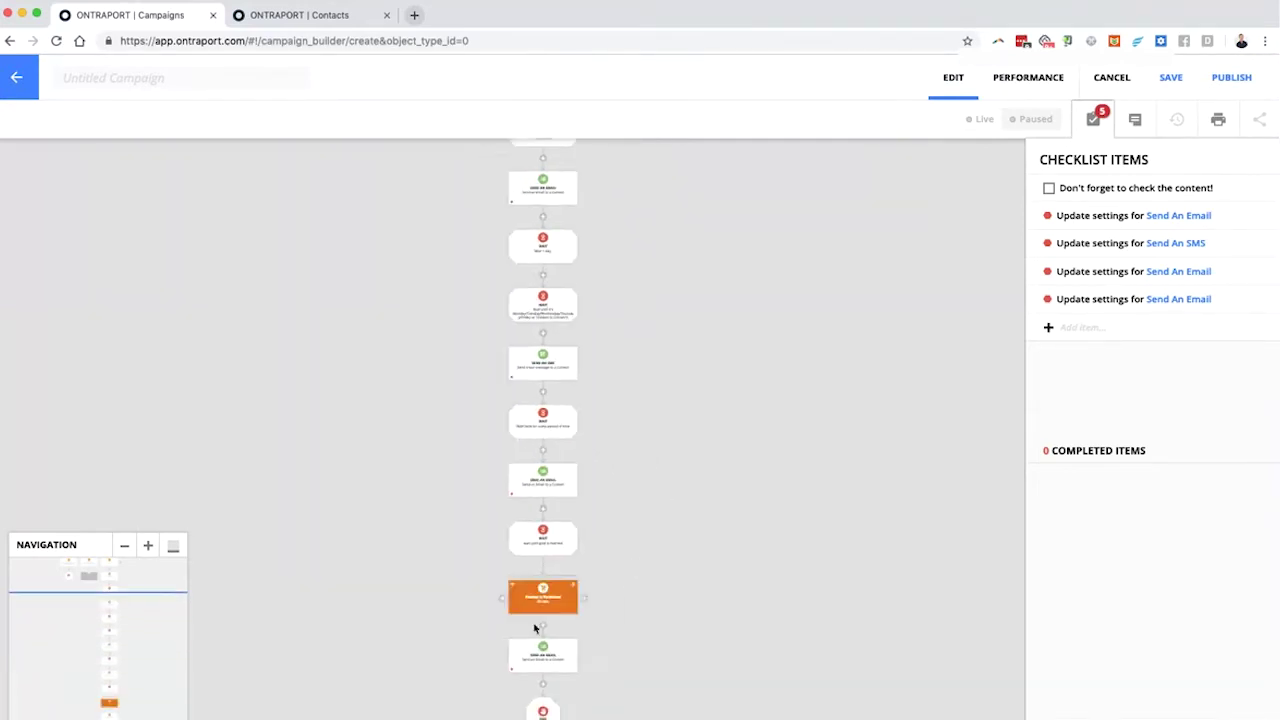
scroll(548, 290, down, 2)
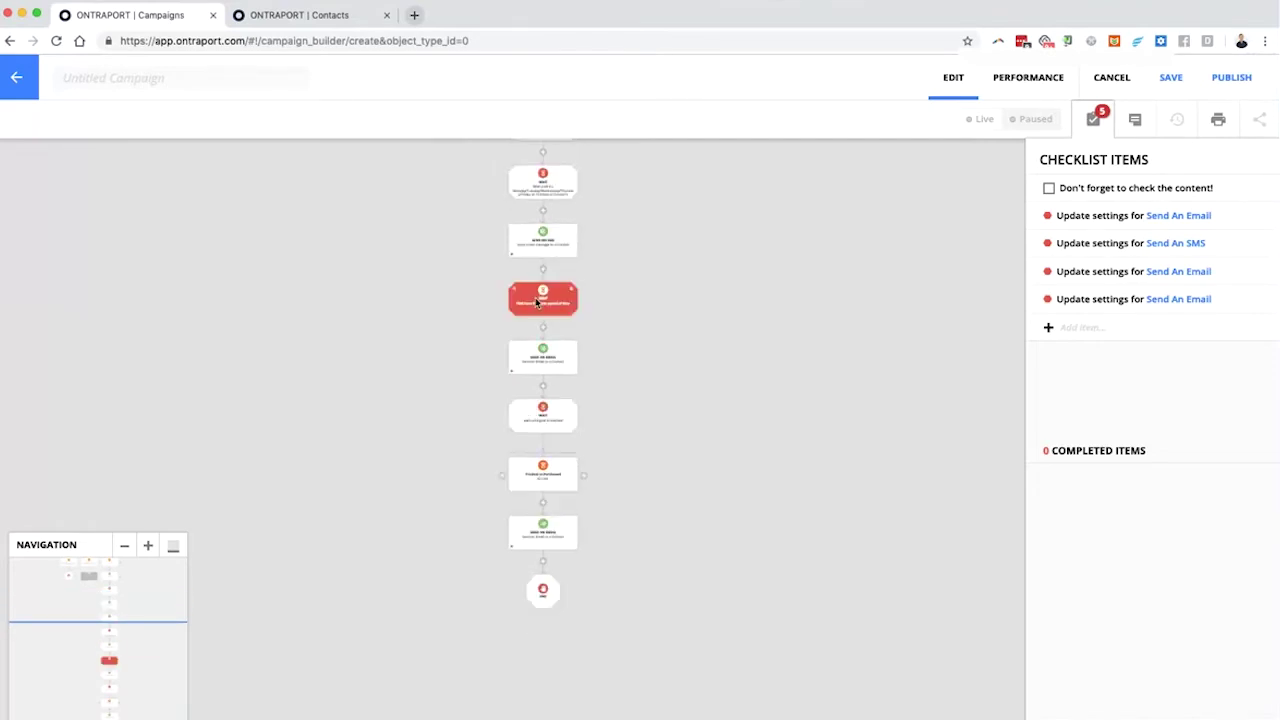
scroll(548, 430, up, 5)
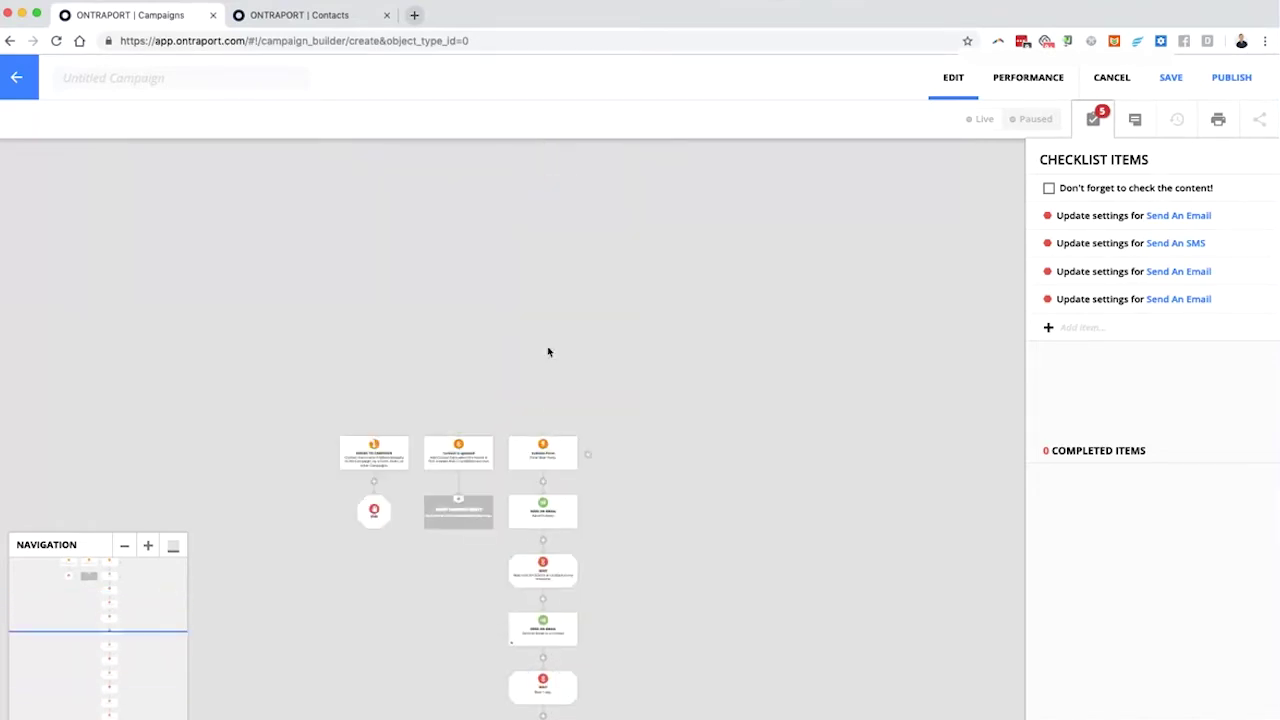
scroll(543, 440, down, 7)
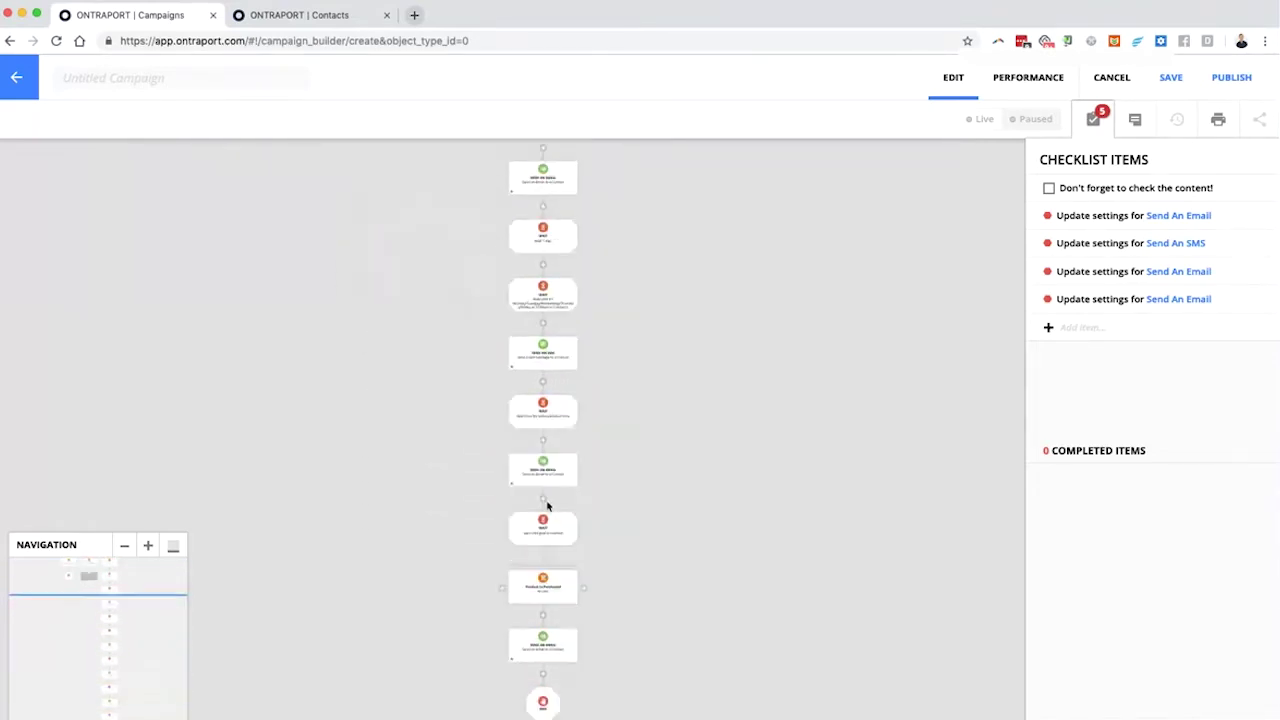
scroll(543, 630, down, 1)
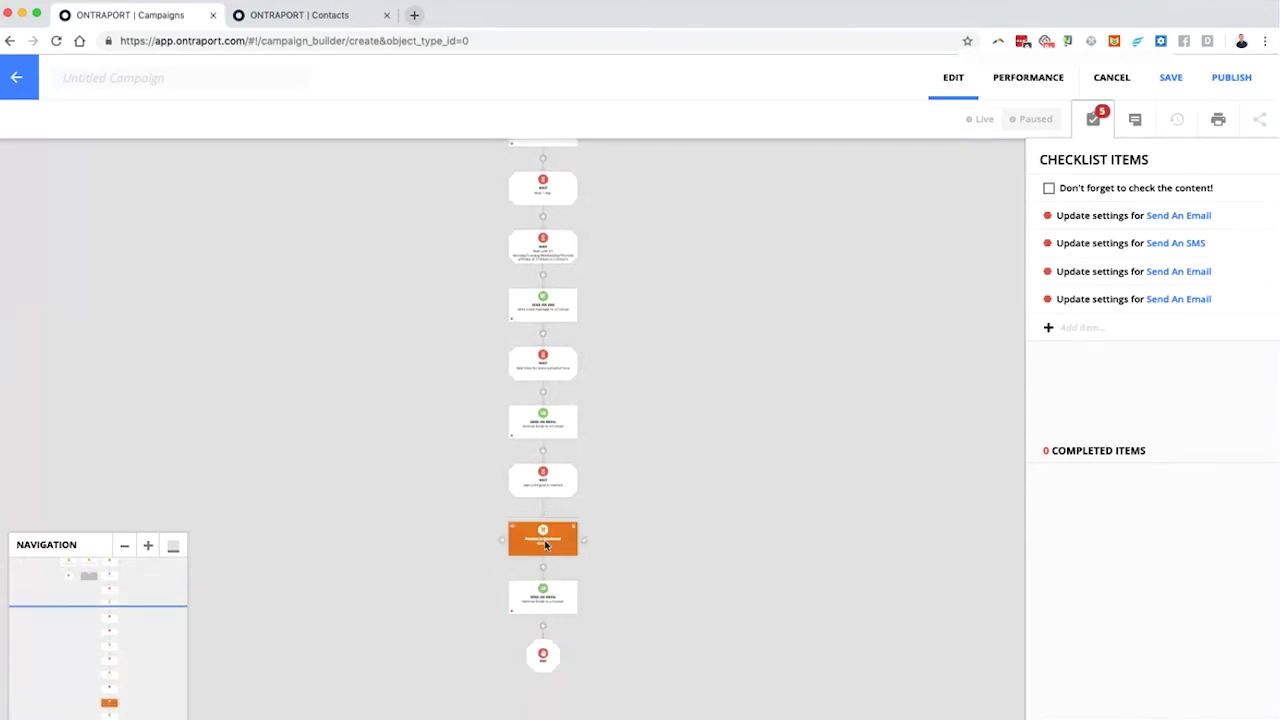
scroll(539, 543, up, 5)
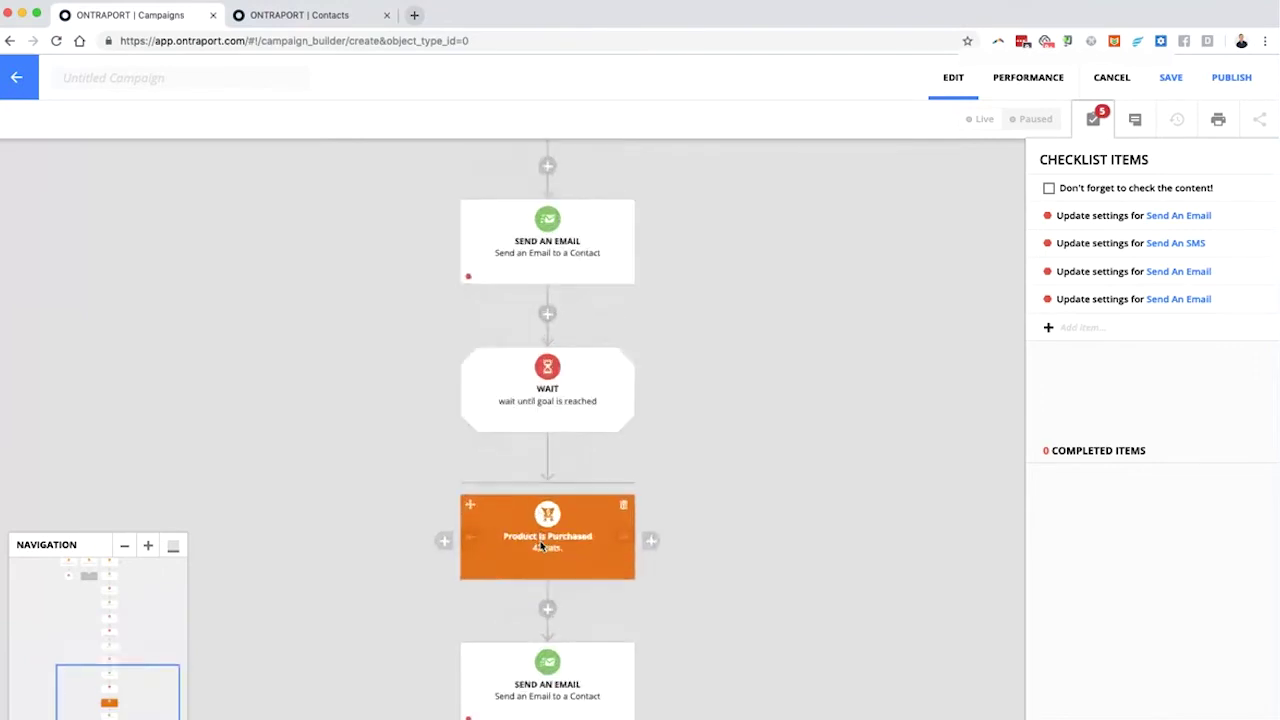
drag(443, 492, 535, 409)
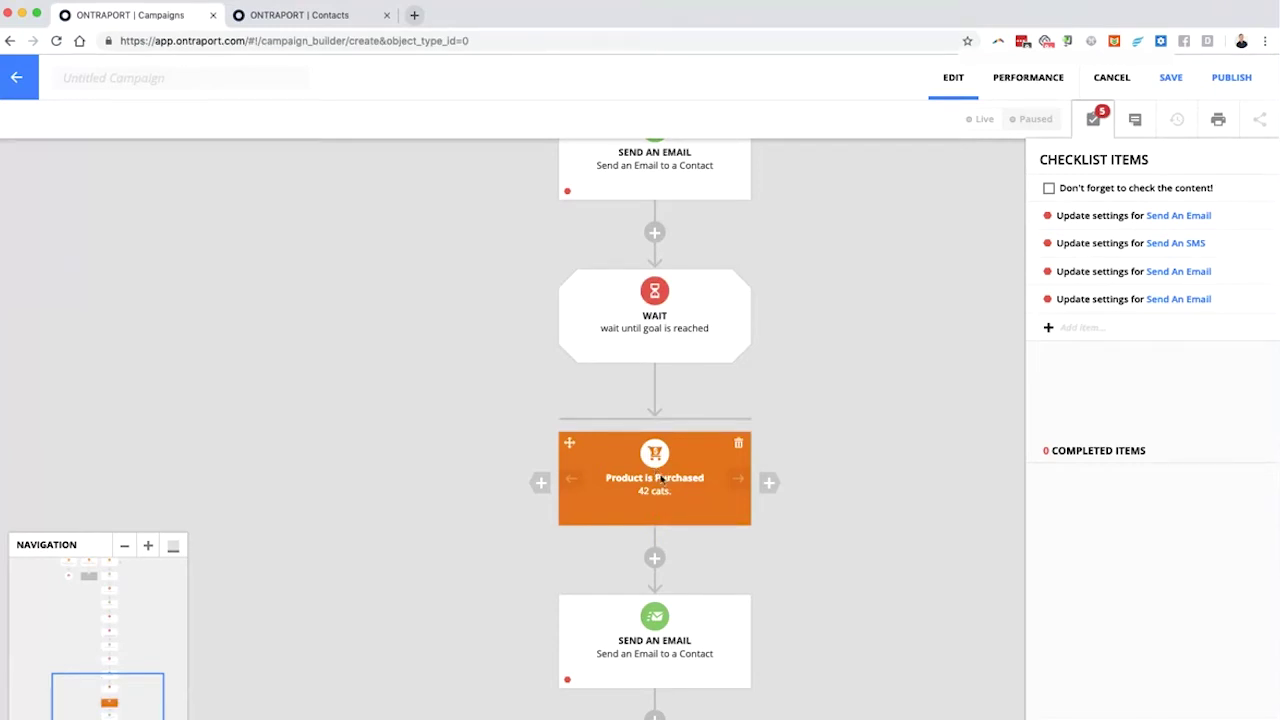
Set the wait before the 42 cats purchase goal to last until some time passes, with a duration of 1 day.
click(651, 323)
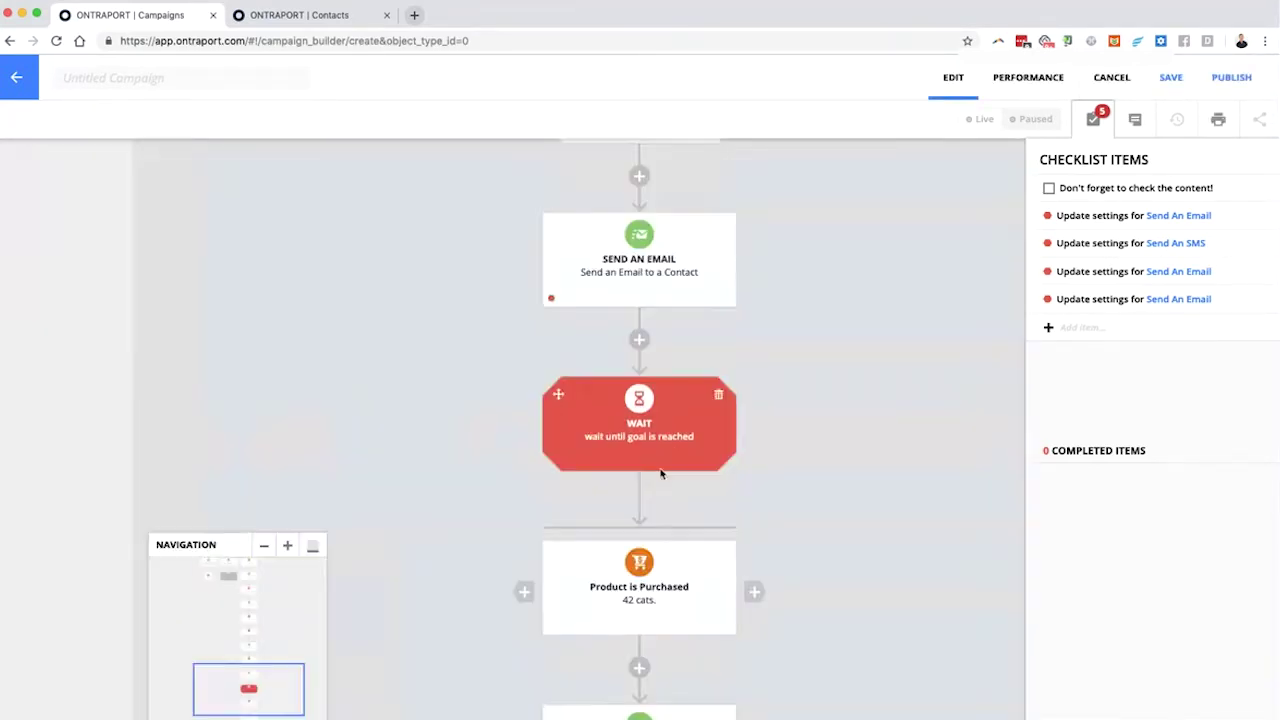
click(655, 440)
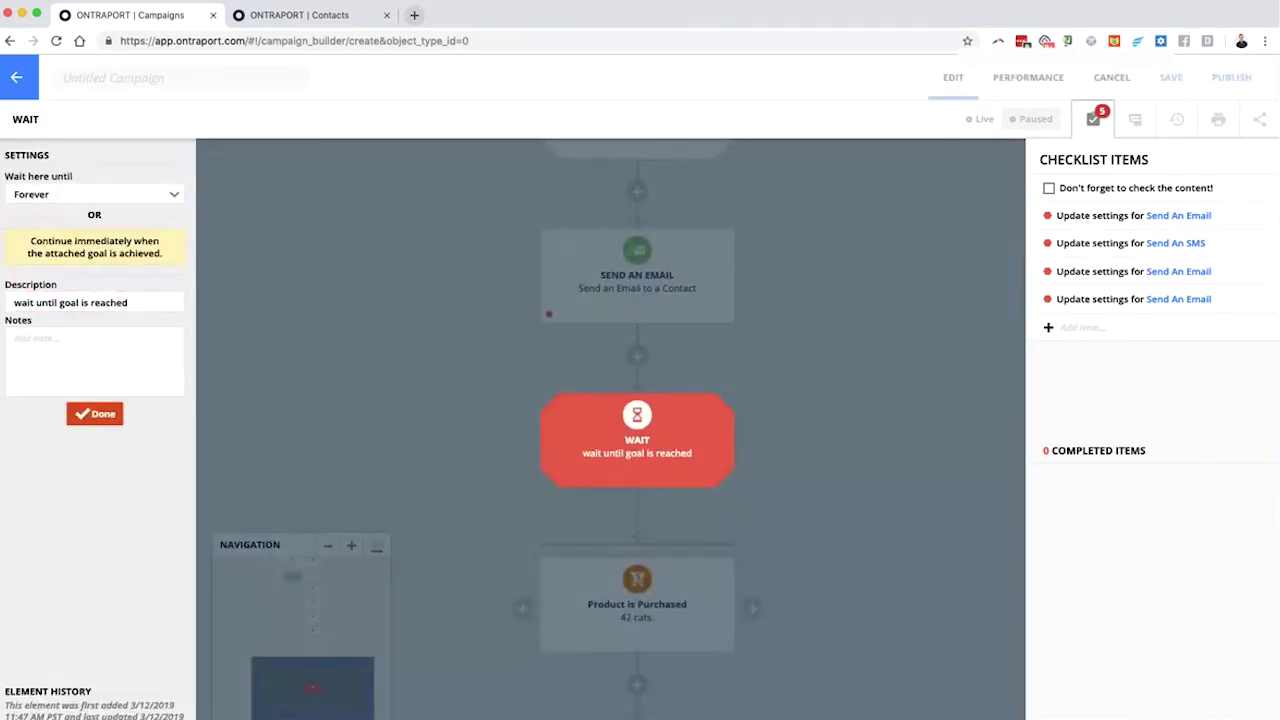
mouse_move(165, 157)
mouse_down()
mouse_move(2, 190)
mouse_move(188, 142)
mouse_up()
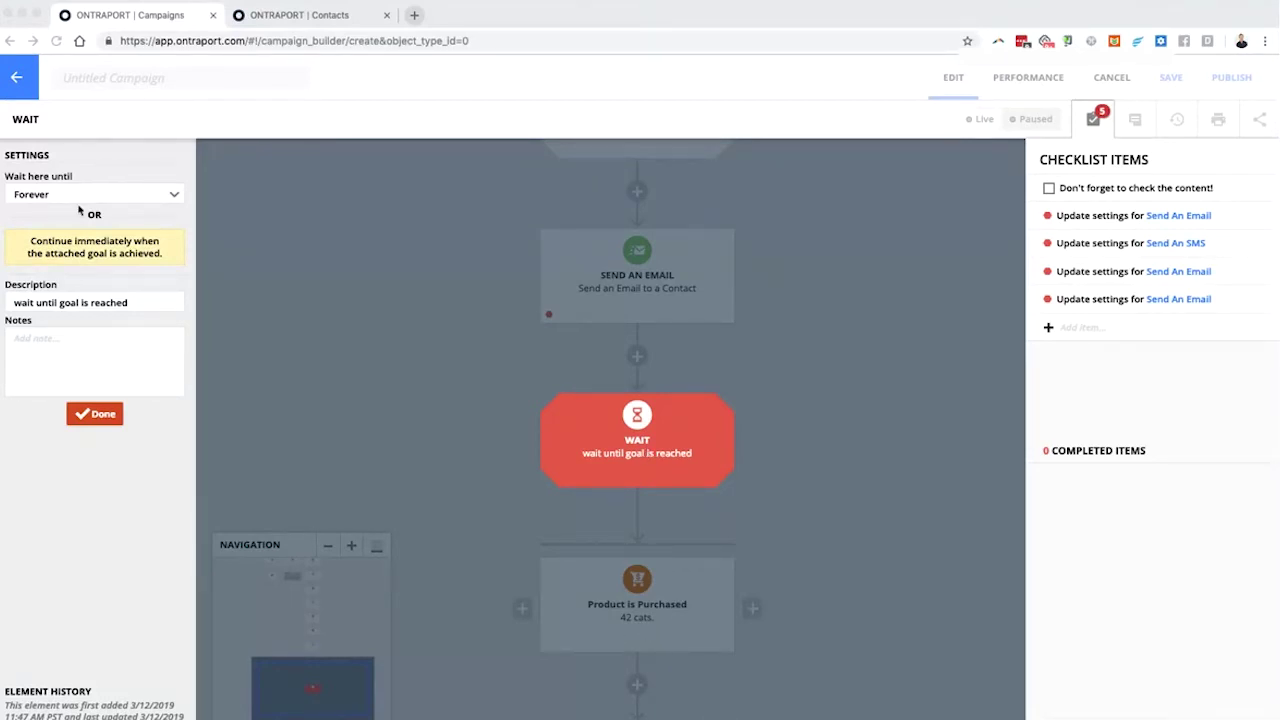
click(80, 200)
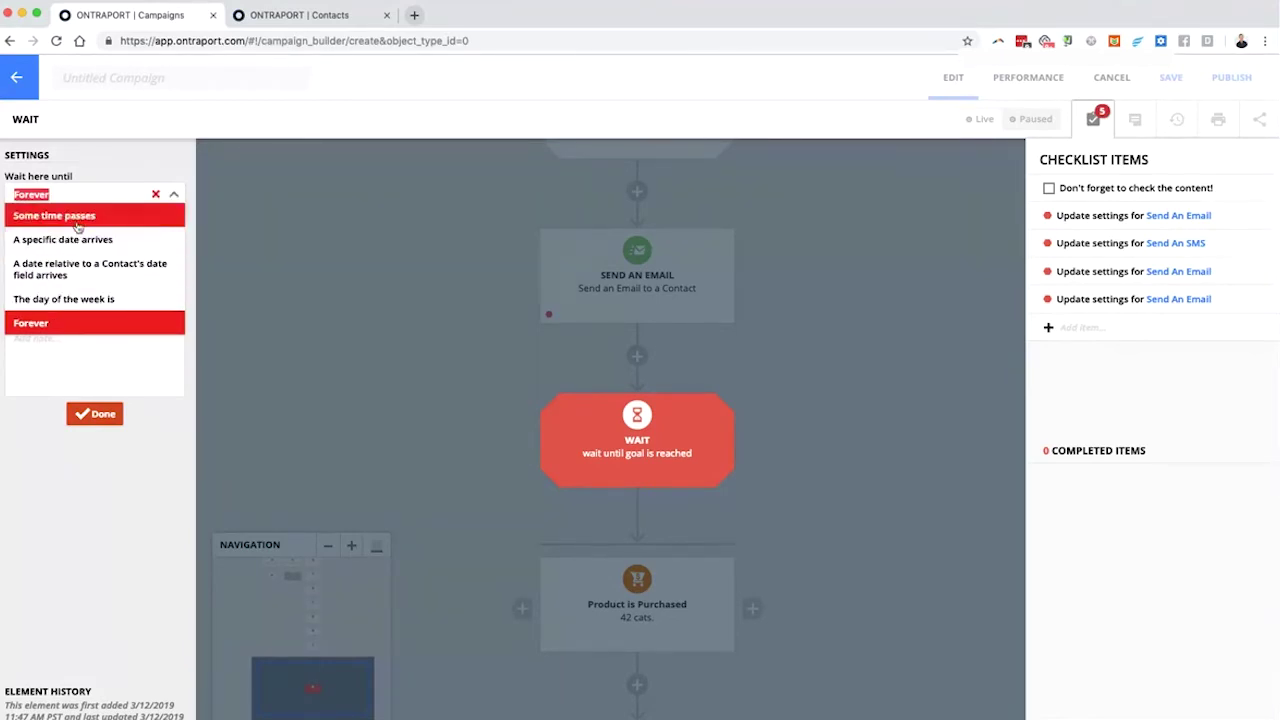
click(82, 217)
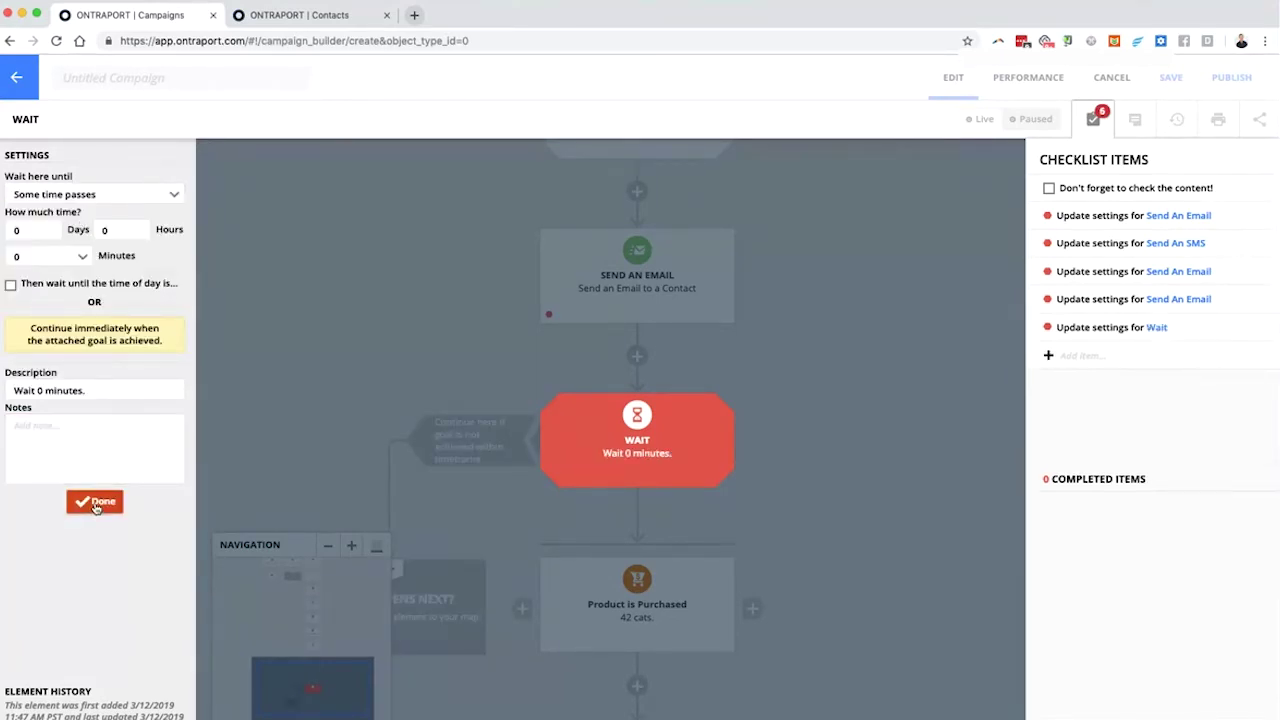
click(12, 231)
key(Delete)
text(1)
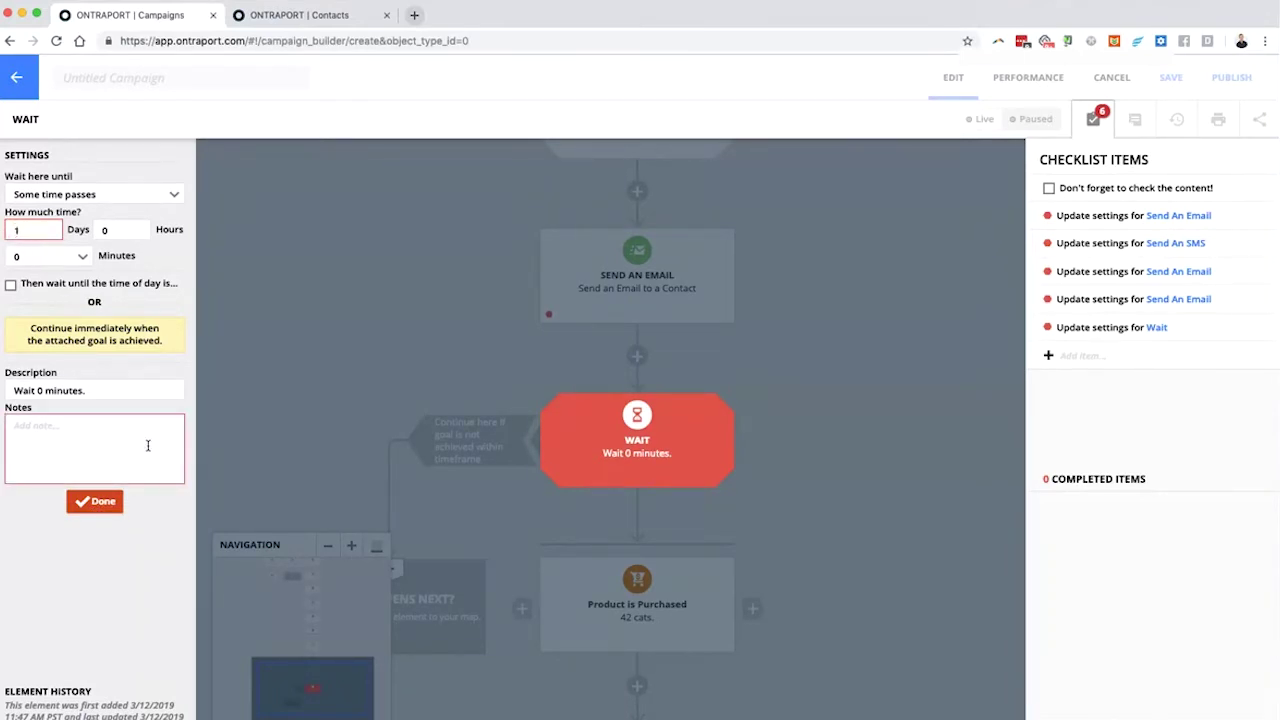
click(95, 501)
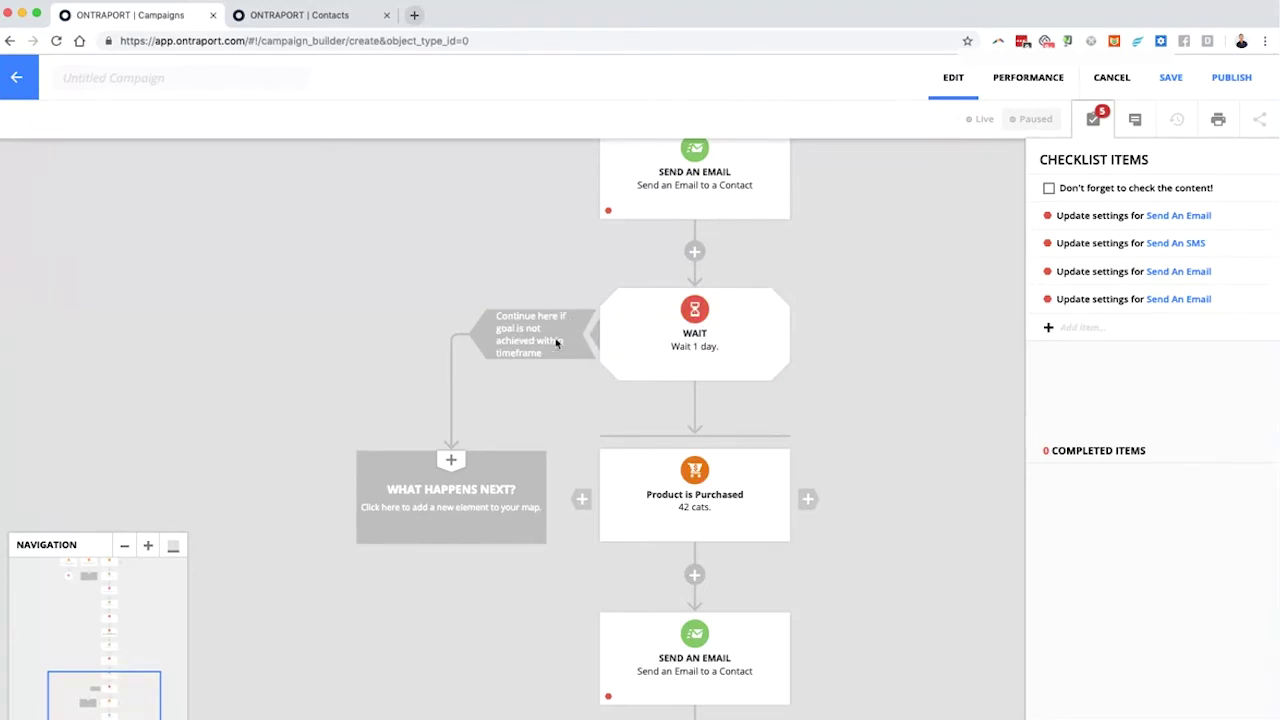
Examine how the wait before the purchase goal handles contacts who achieve the goal and the branch for those who miss the timeframe.
click(697, 349)
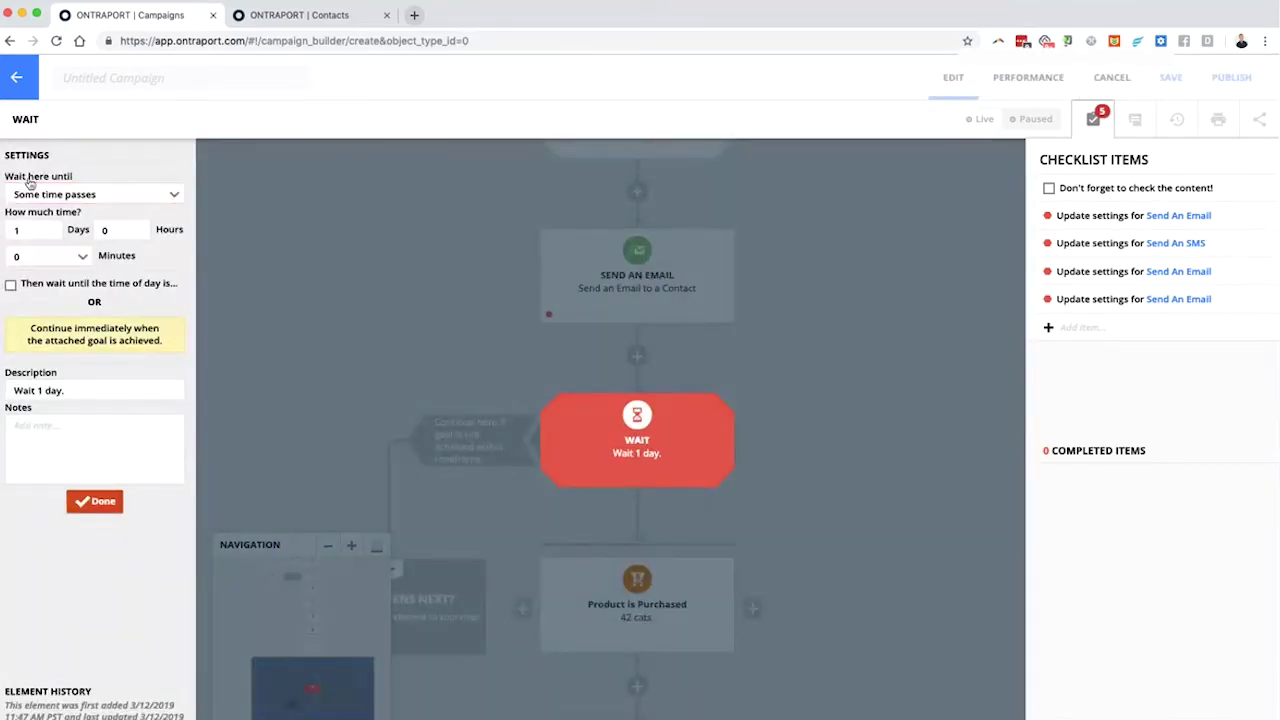
click(14, 230)
drag(41, 327, 168, 346)
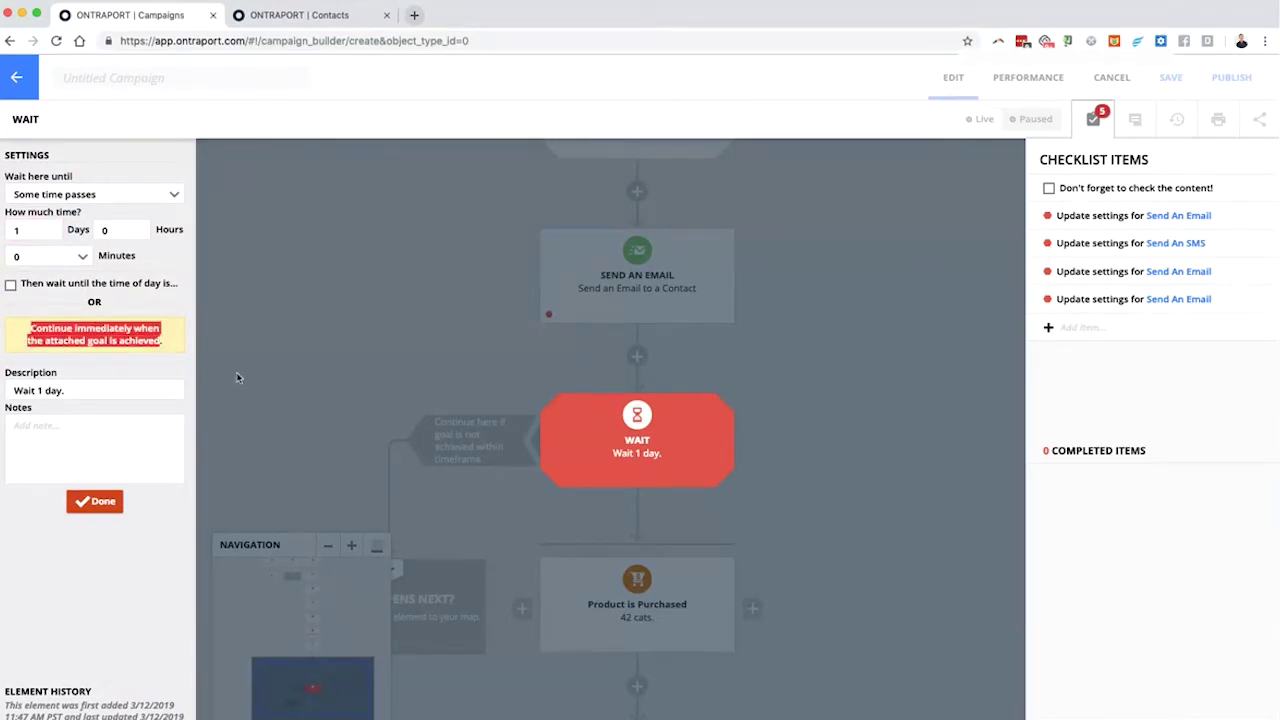
click(760, 505)
scroll(897, 548, down, 5)
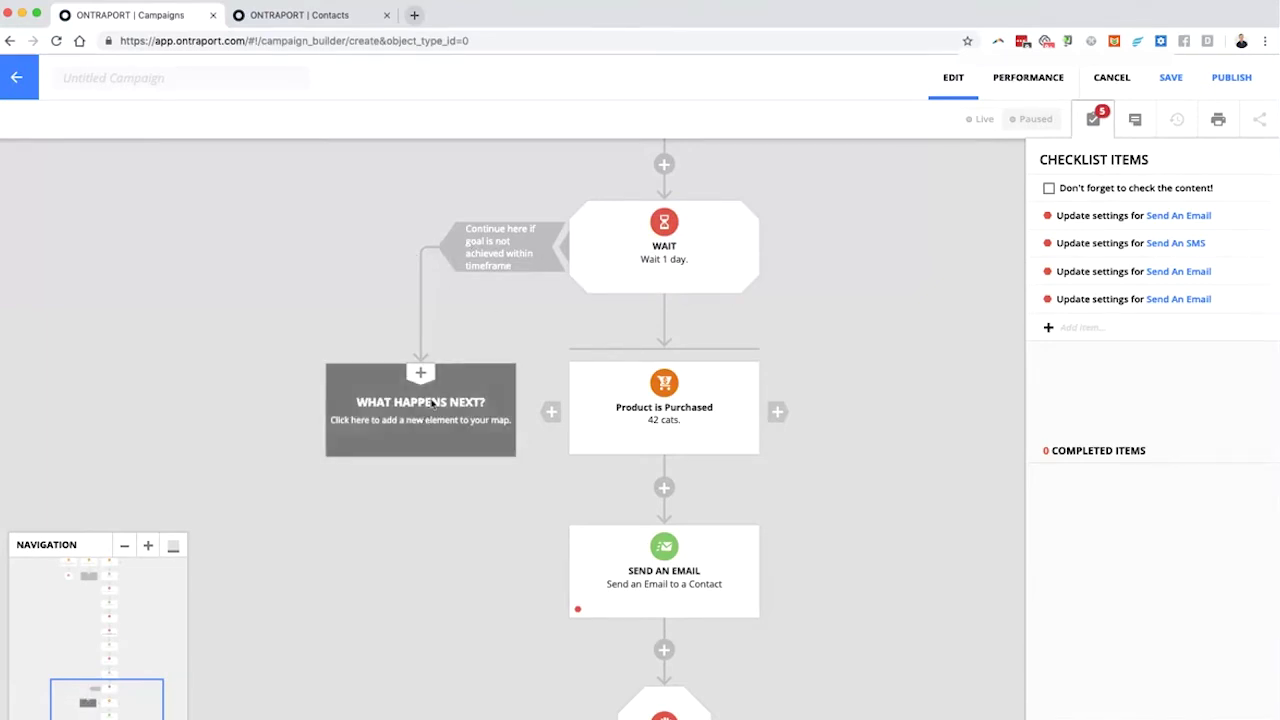
drag(543, 331, 492, 393)
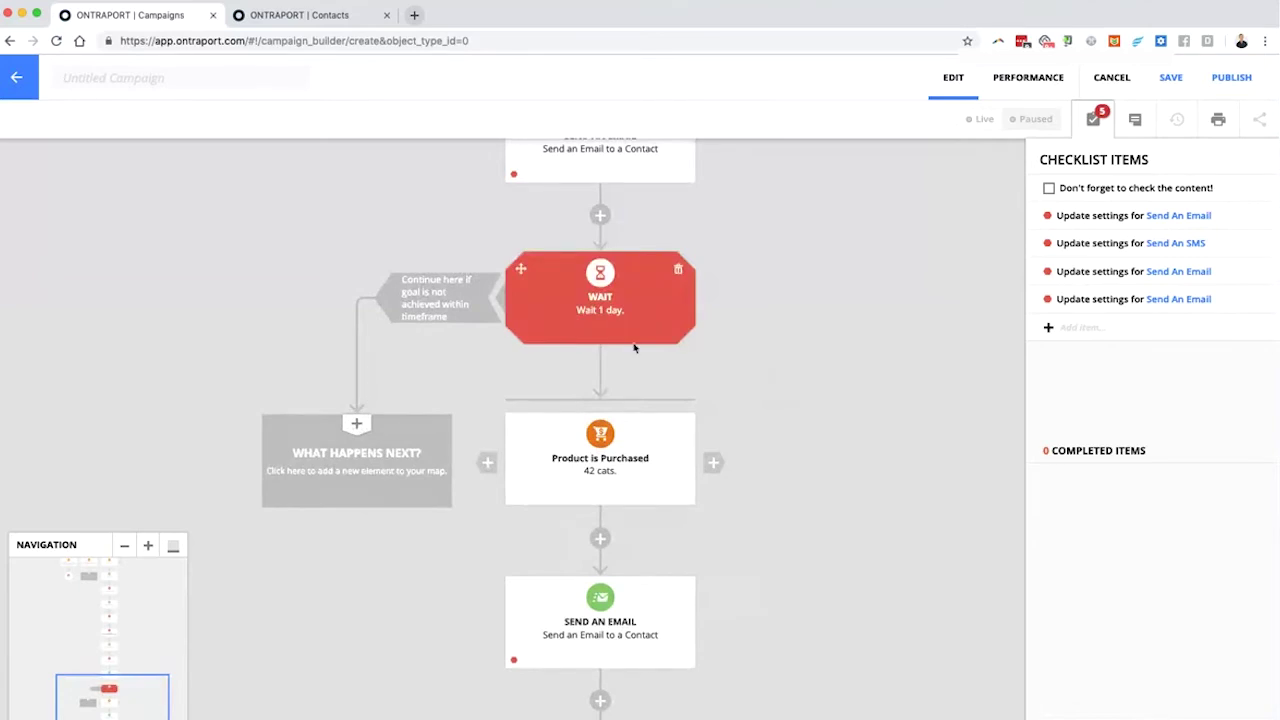
Add a Goal element between the last email before the purchase goal and the 1-day wait.
scroll(640, 406, up, 3)
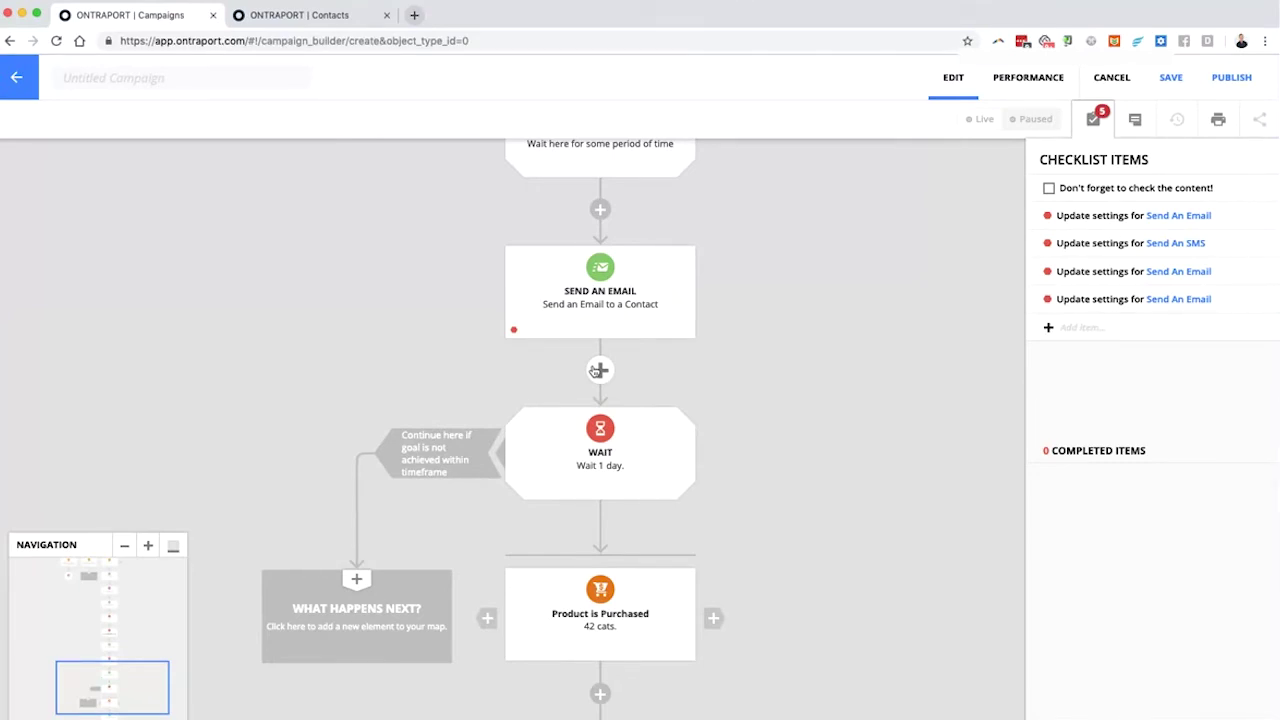
scroll(635, 300, up, 3)
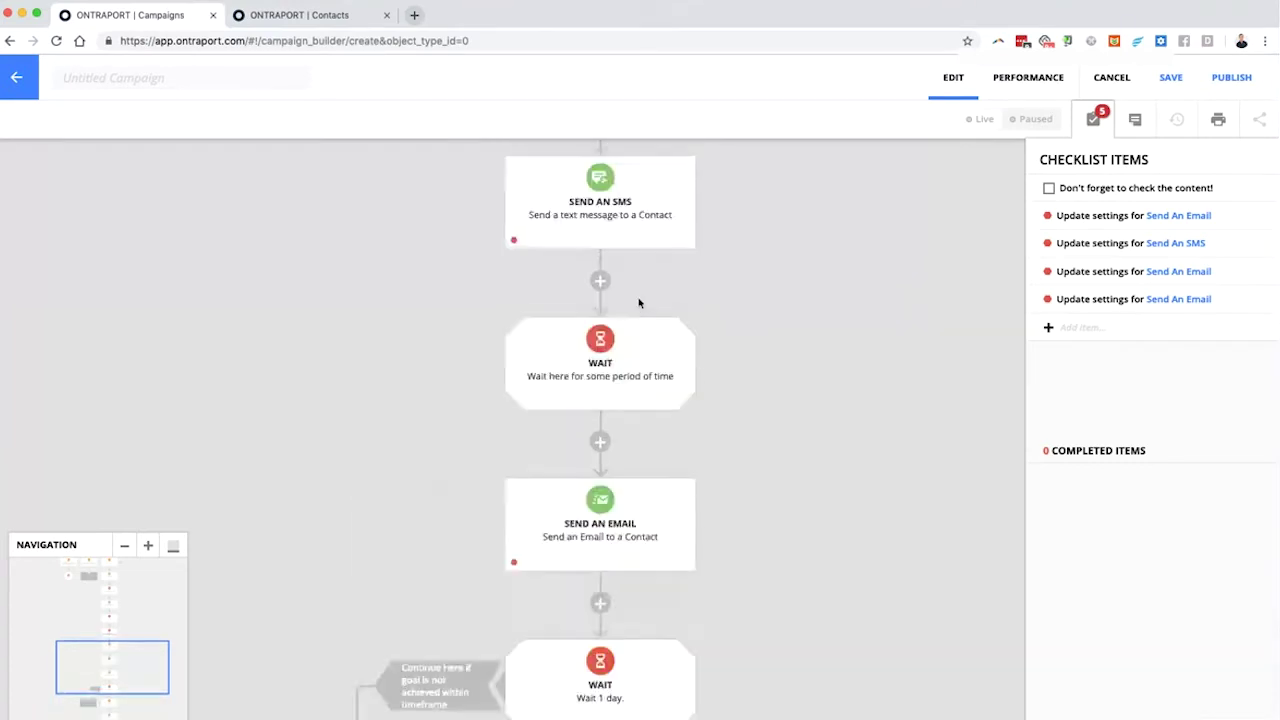
click(600, 603)
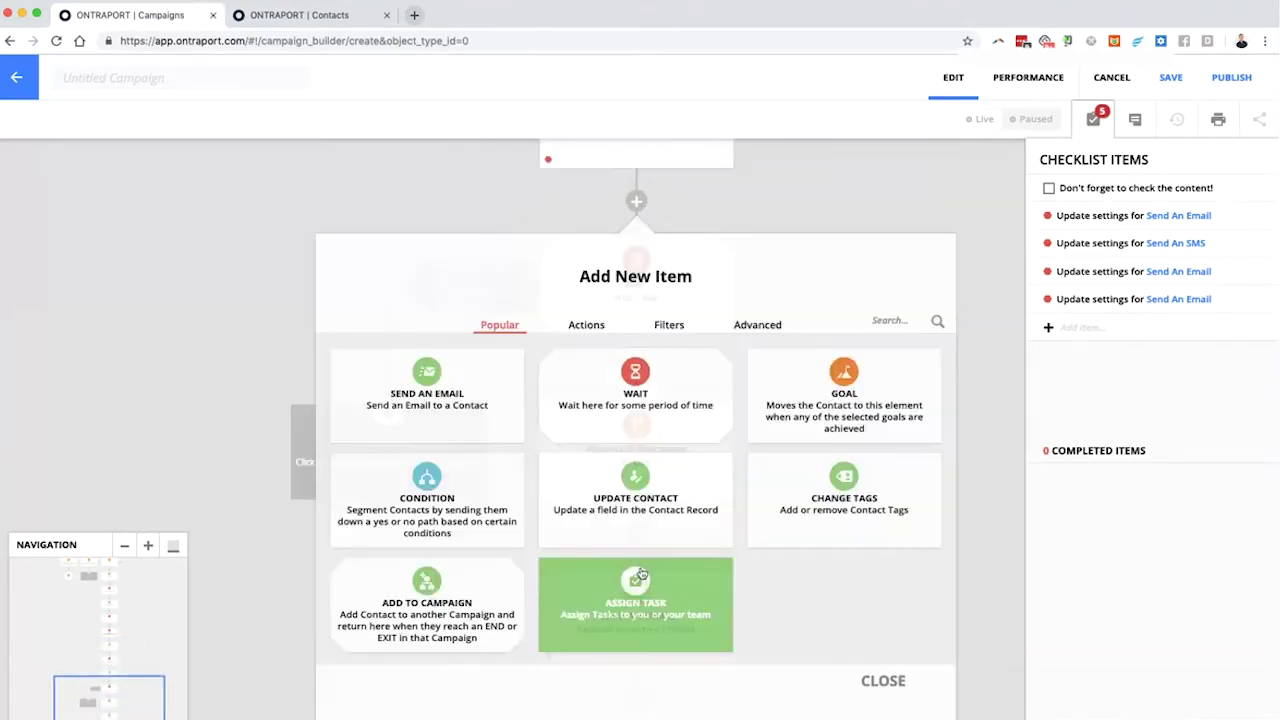
click(805, 400)
drag(772, 627, 683, 277)
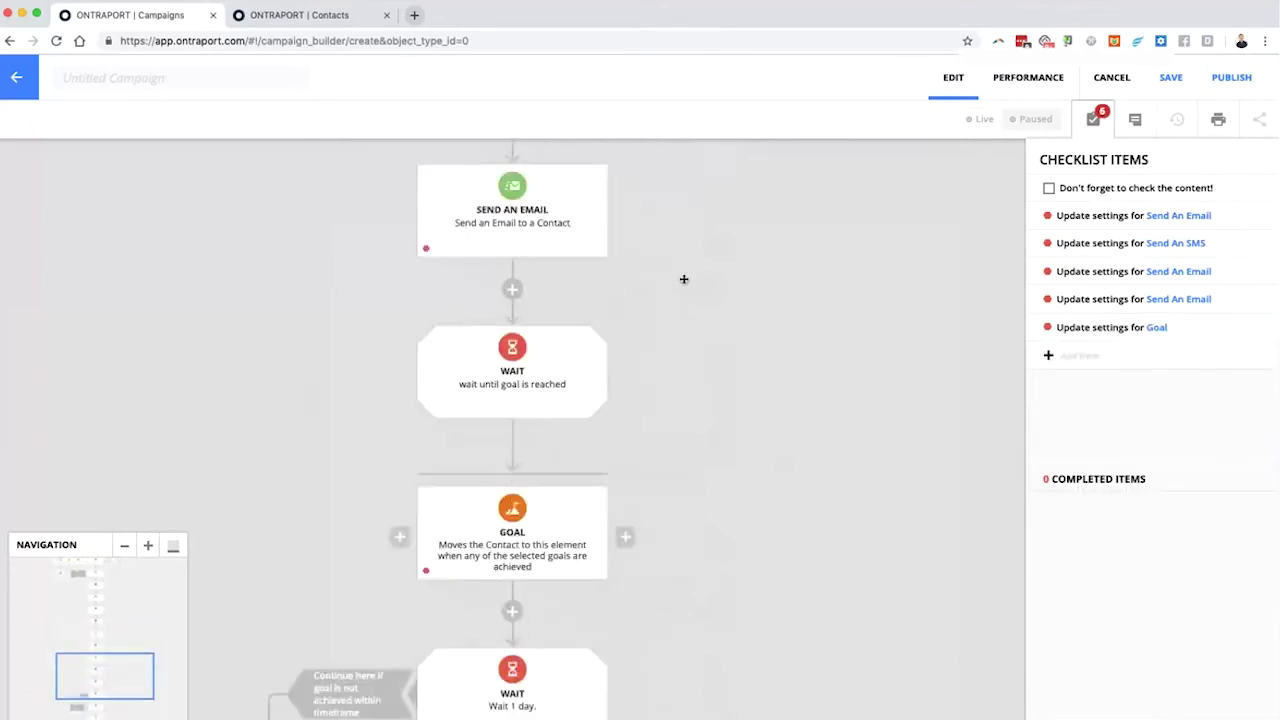
Configure the new goal above the 1-day wait to be achieved when a contact visits the Sam2 landing page.
click(521, 490)
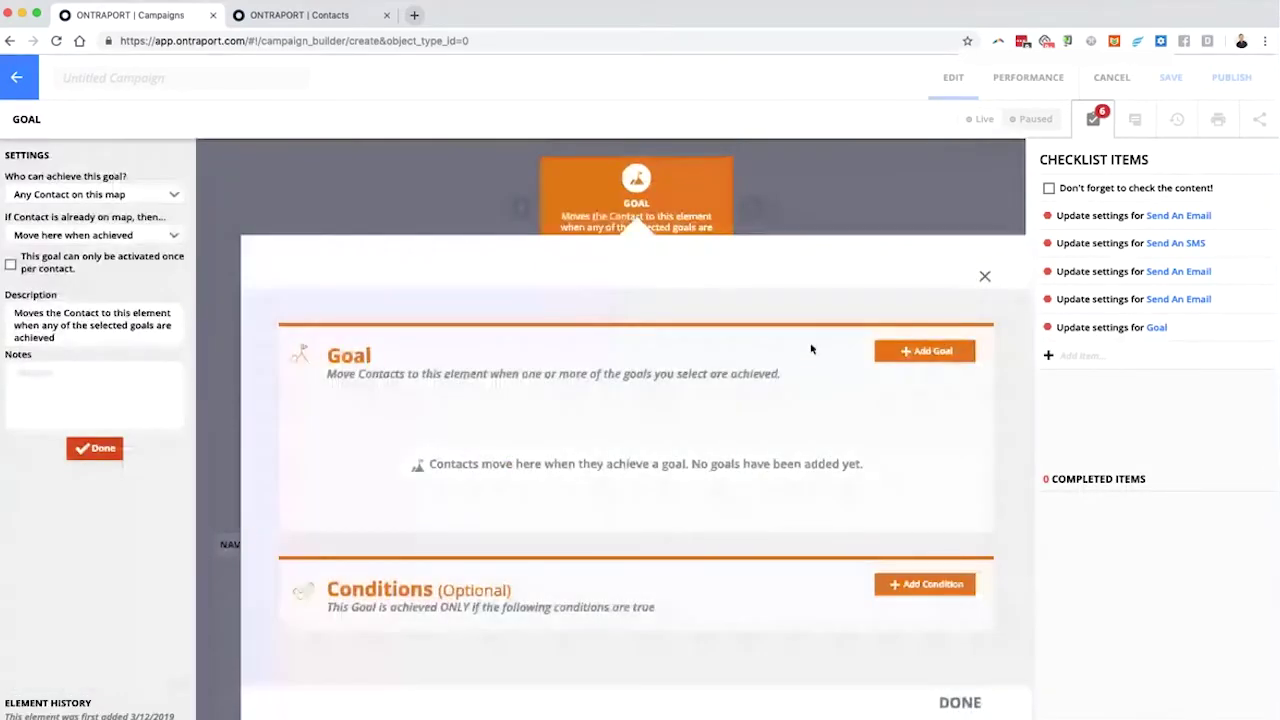
click(924, 351)
text(visit)
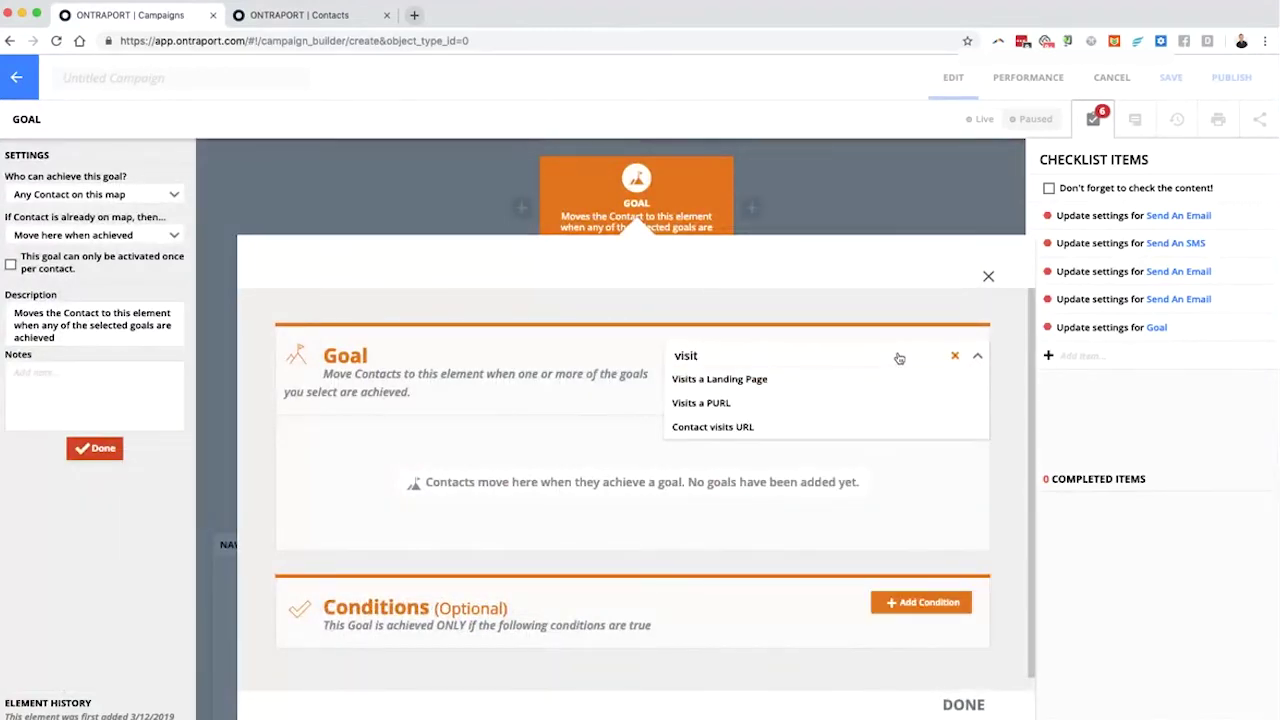
click(791, 382)
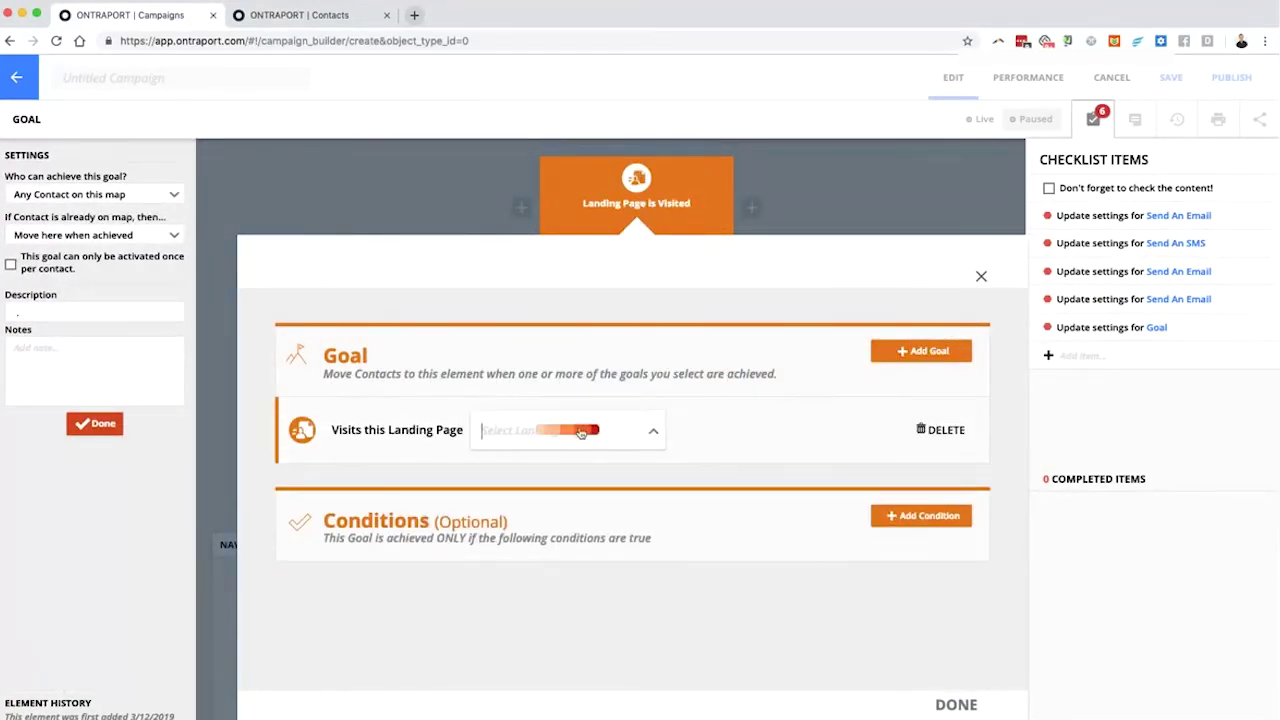
click(560, 430)
text(cart)
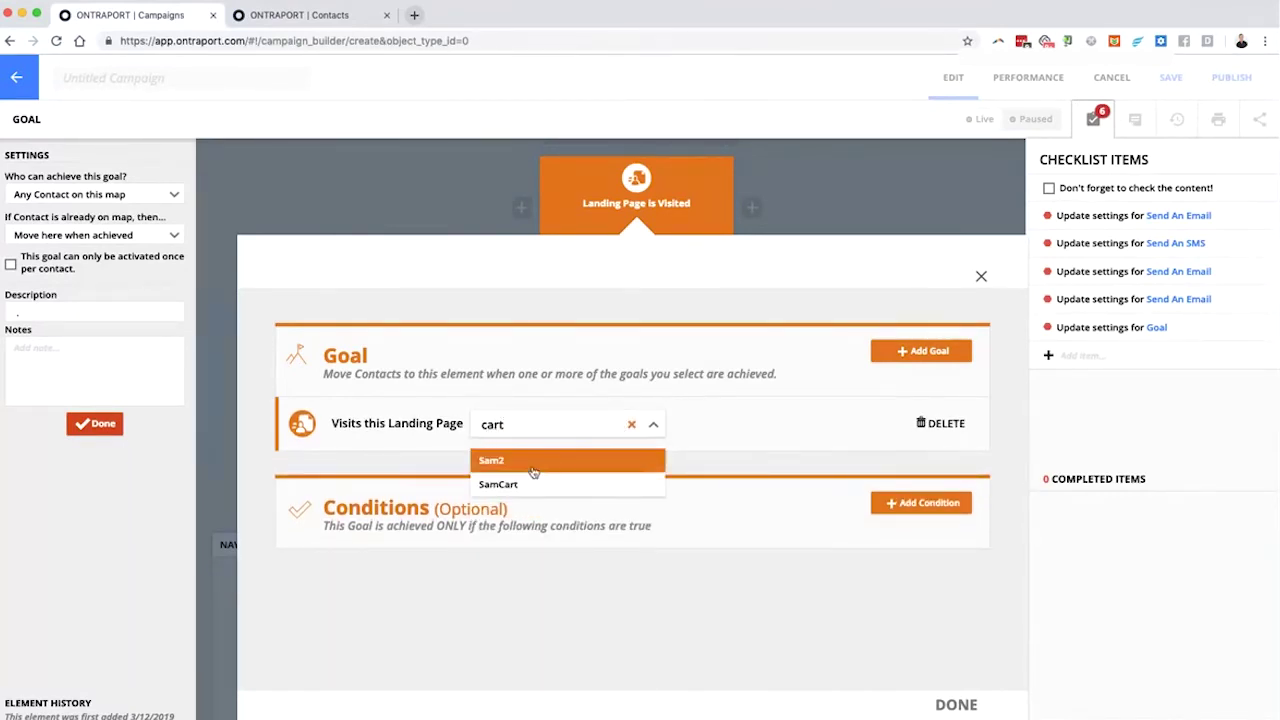
click(530, 463)
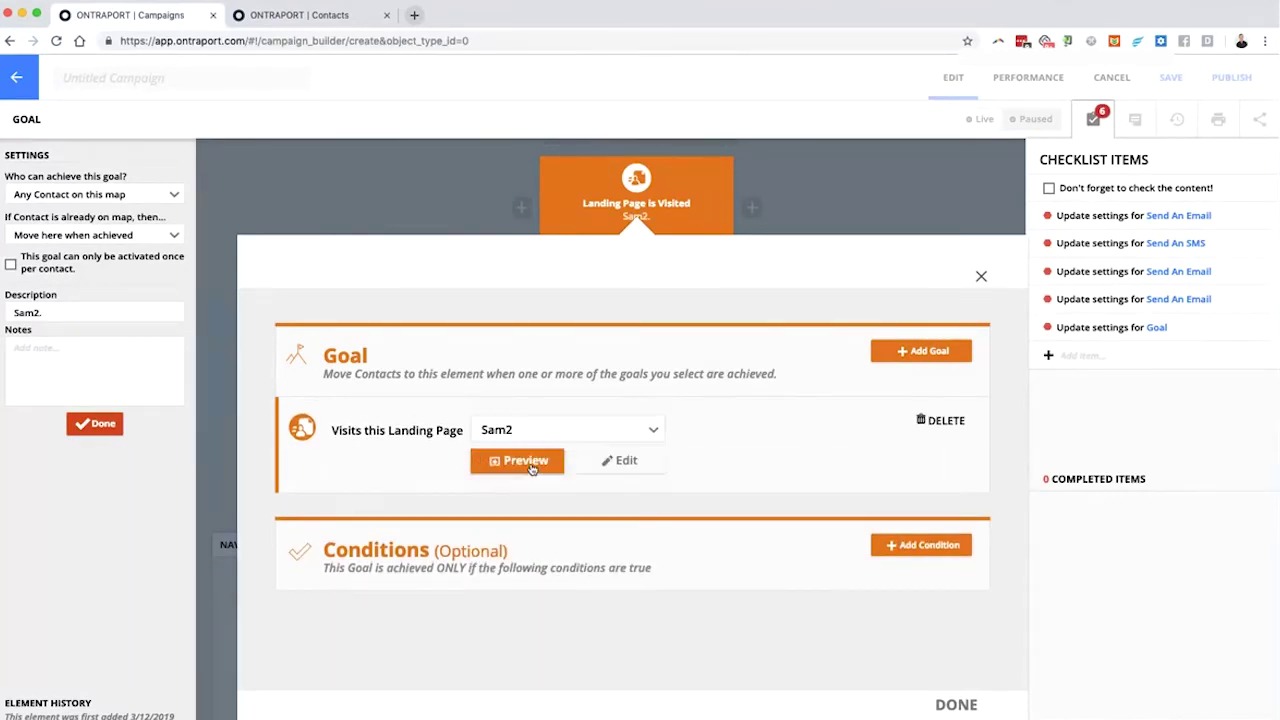
click(954, 705)
Review the path around the Sam2 landing page goal and inspect the settings of the wait that follows it.
scroll(729, 463, down, 5)
scroll(729, 463, left, 2)
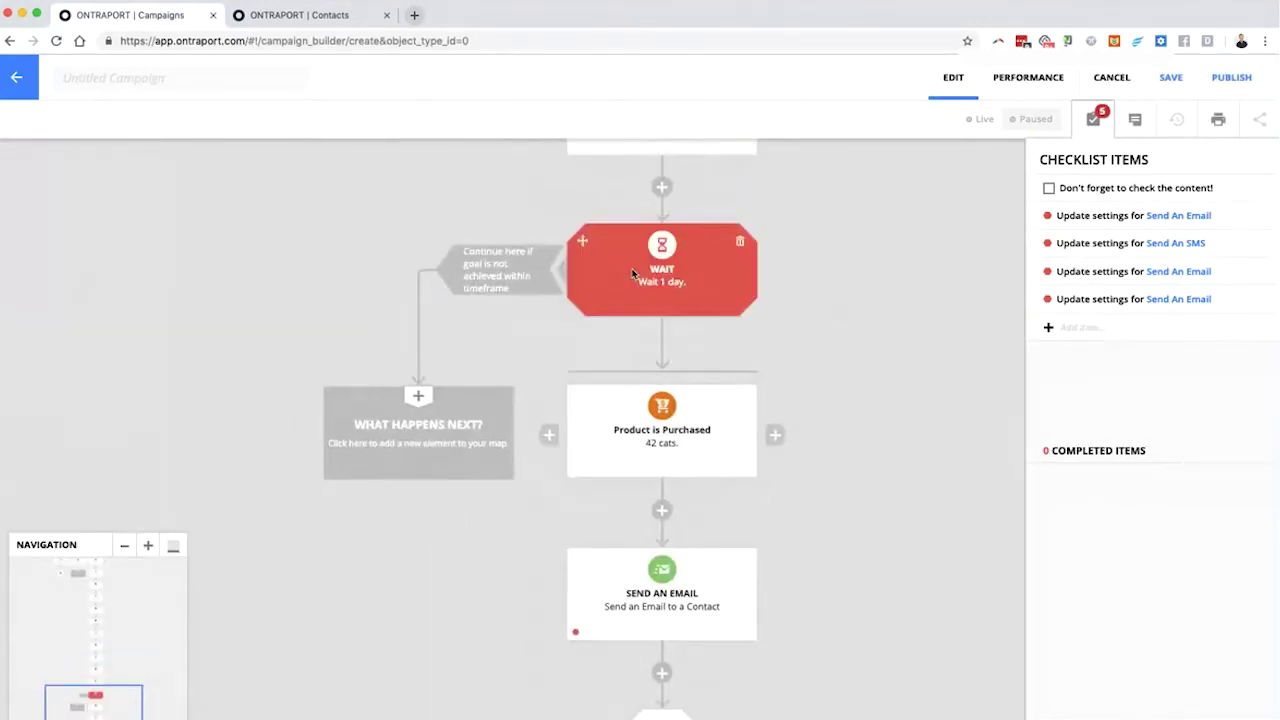
scroll(724, 365, up, 3)
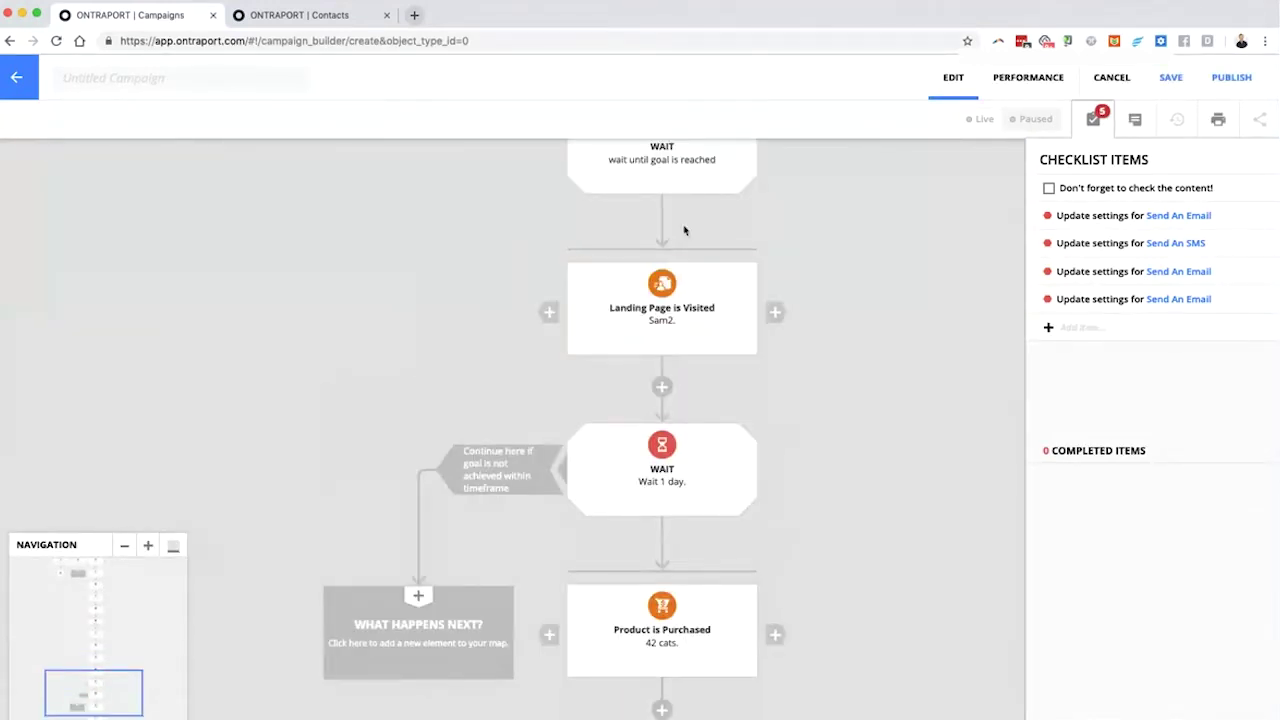
scroll(845, 279, up, 3)
scroll(845, 279, right, 1)
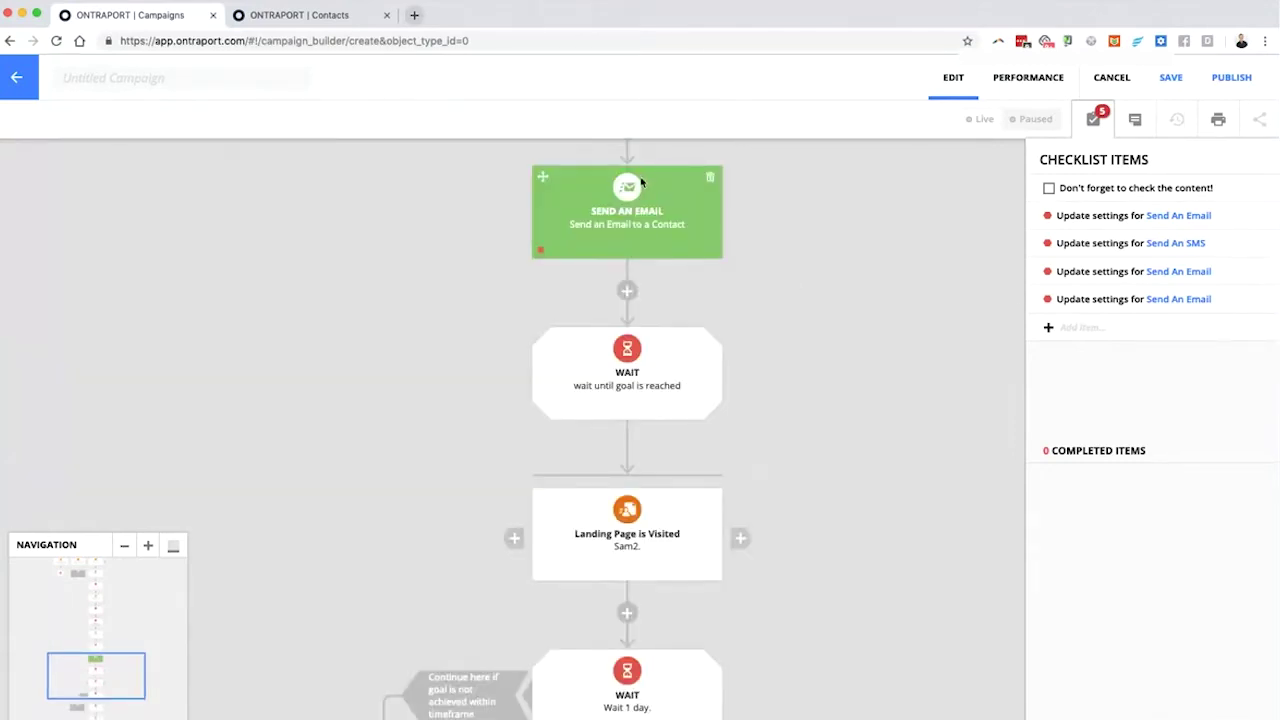
scroll(609, 312, down, 3)
scroll(609, 312, left, 1)
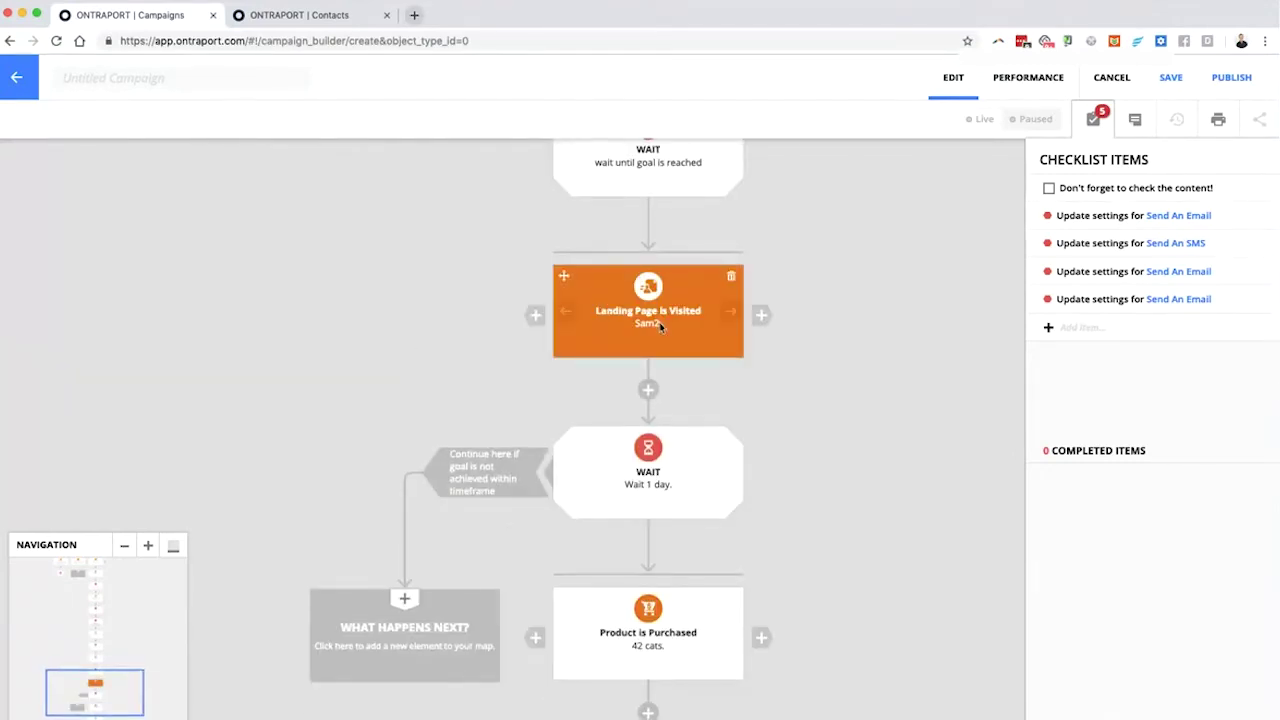
click(645, 468)
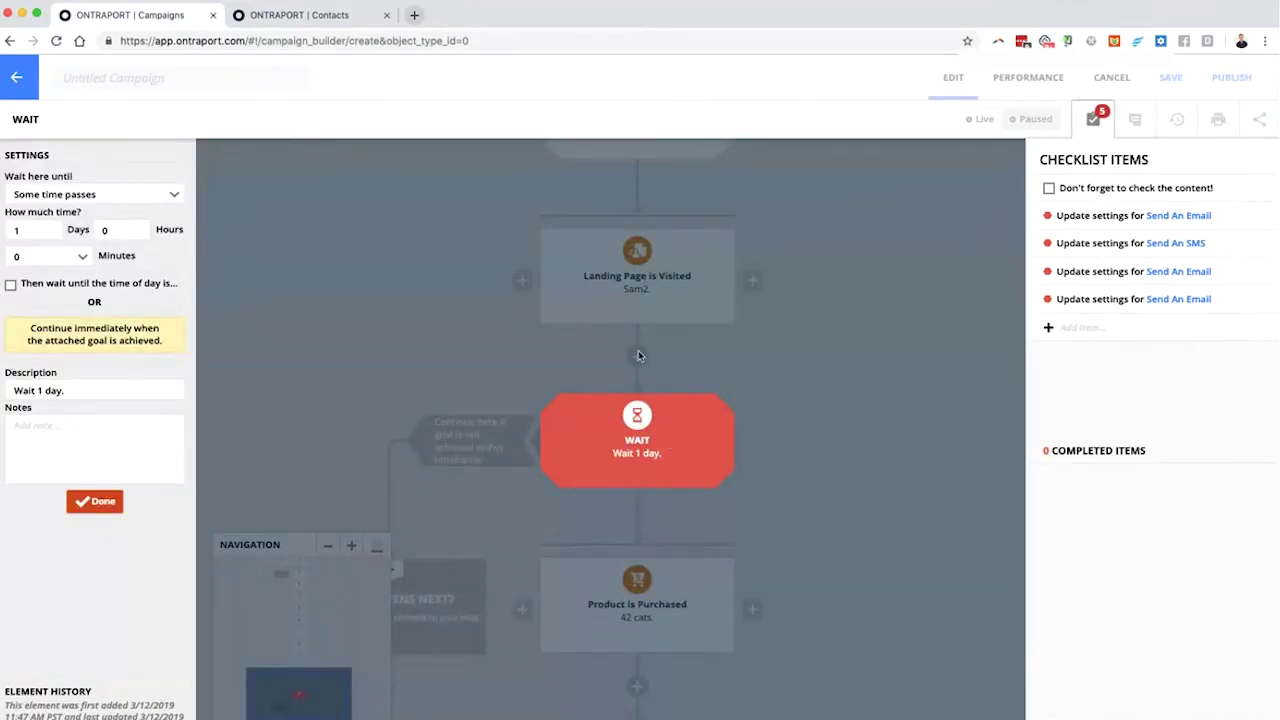
click(642, 445)
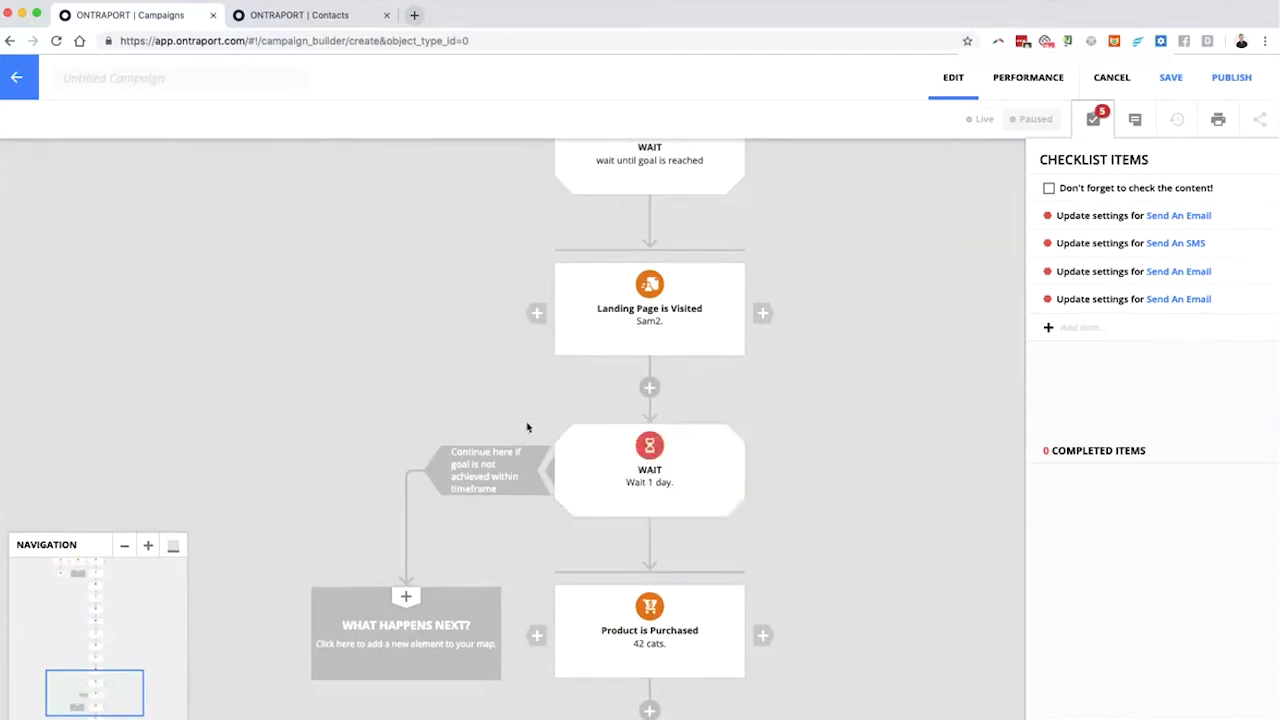
Set the wait between the landing page goal and the 42 cats purchase goal to 0 days and 1 hour.
click(621, 449)
click(27, 232)
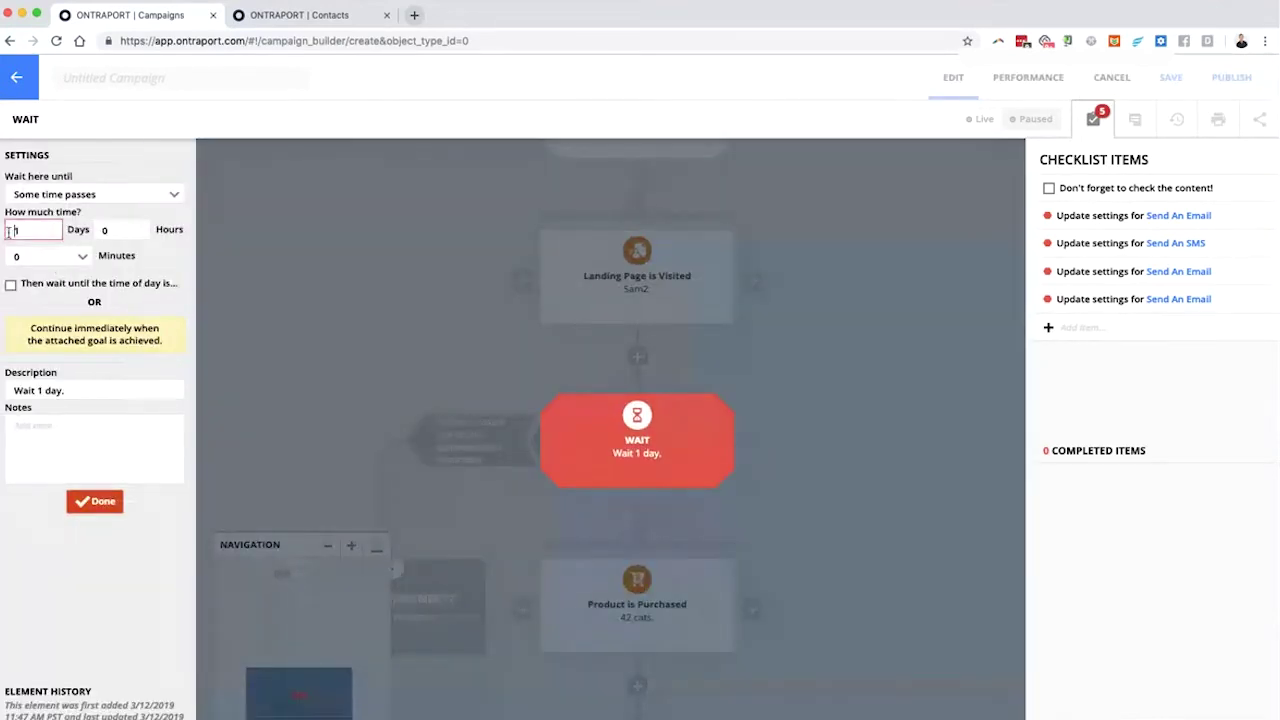
drag(27, 233, 9, 233)
text(0)
click(111, 232)
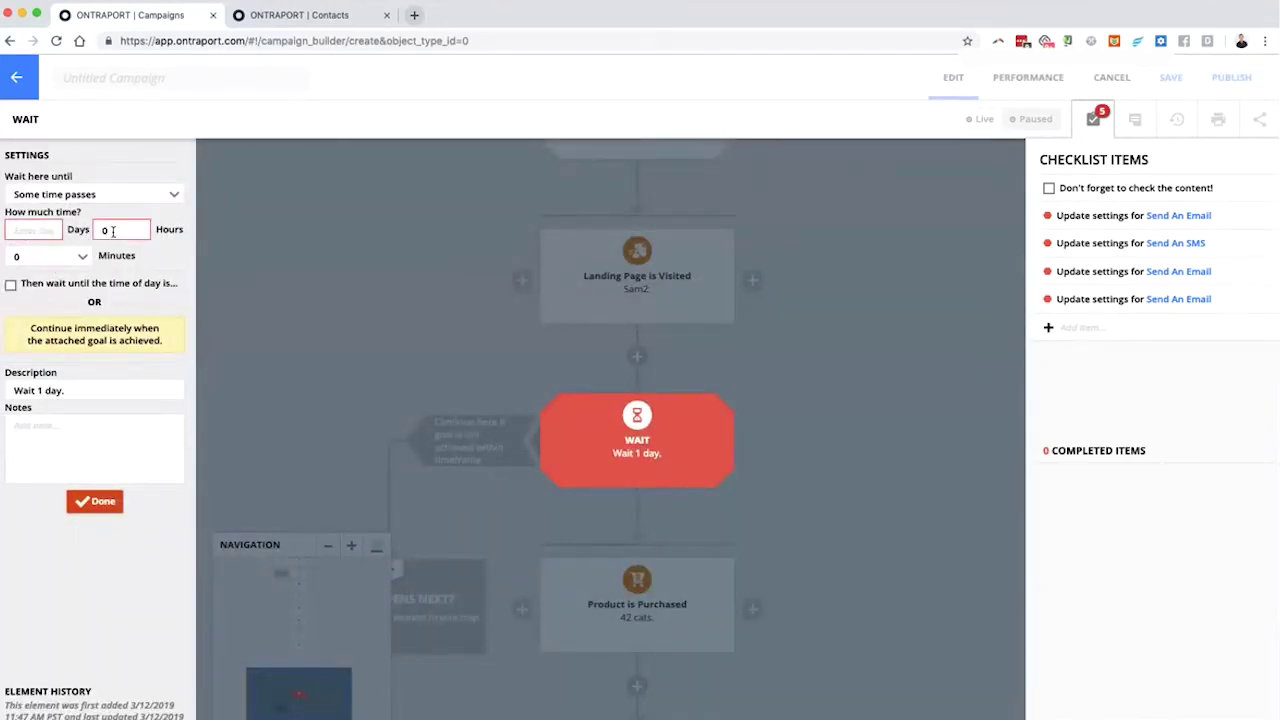
text(1)
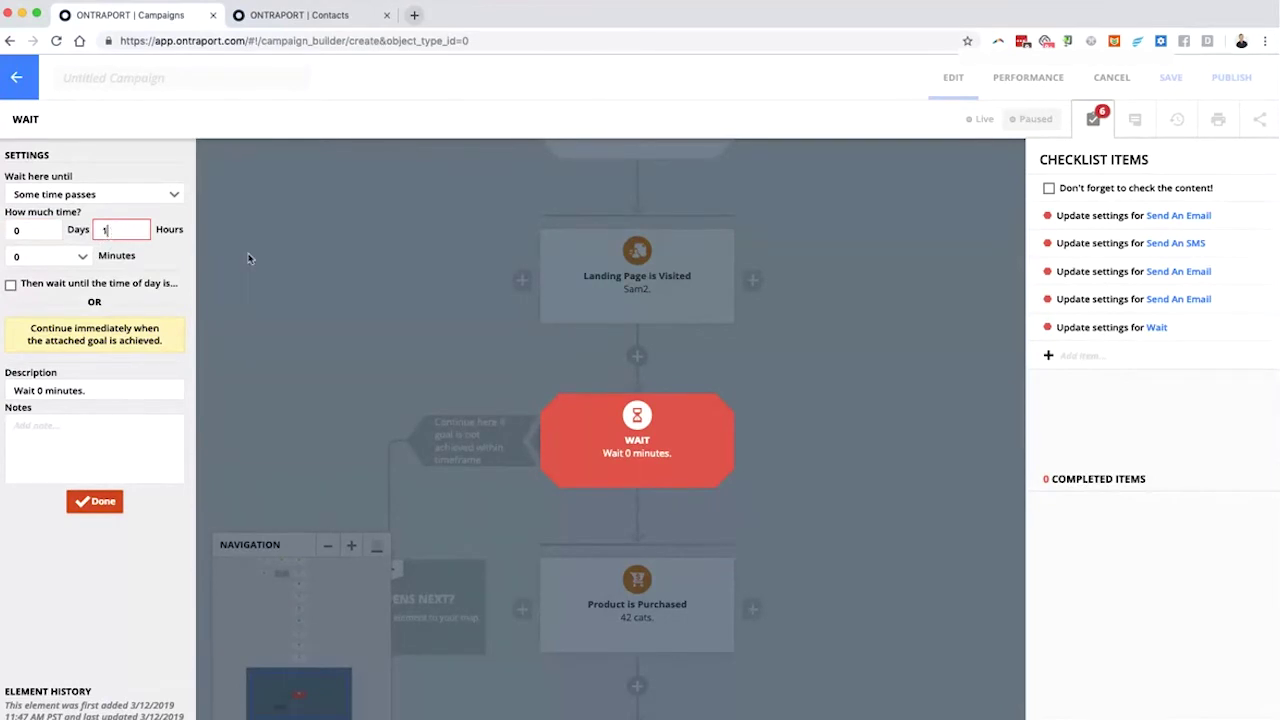
click(249, 257)
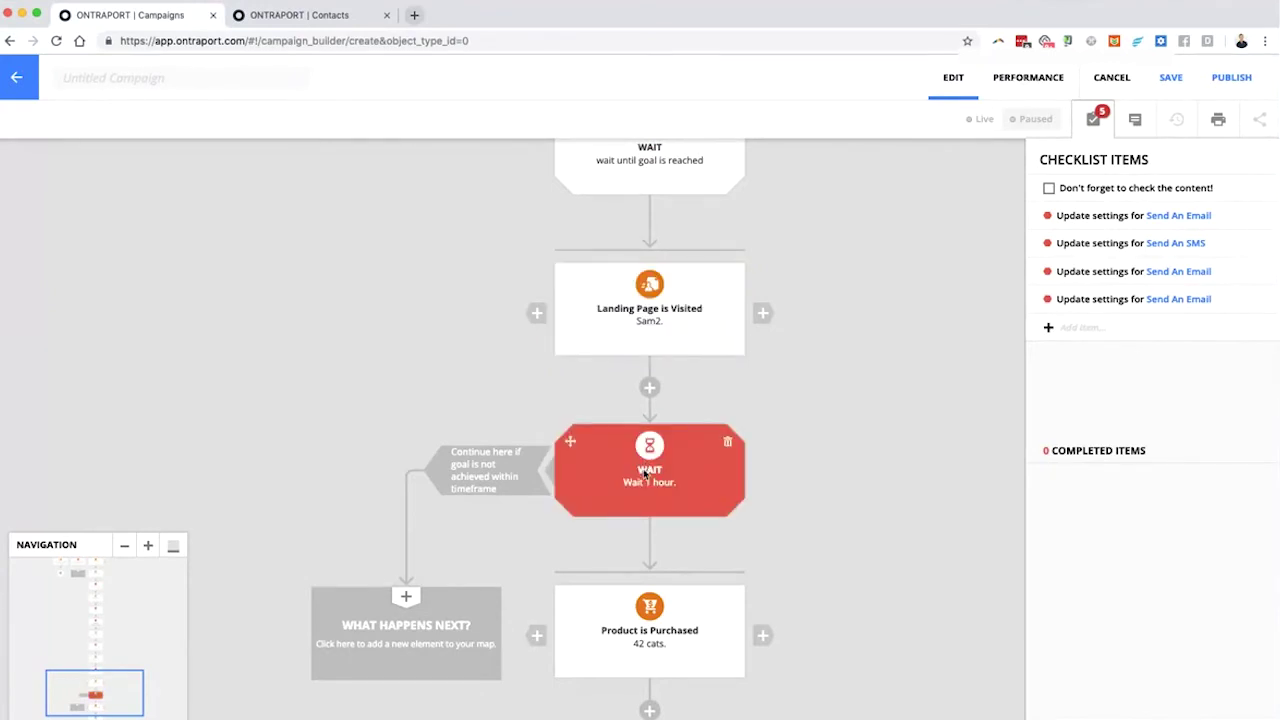
Add a Send an Email element to the missed-timeframe branch of the 1-hour wait, with the description "Abandon Cart email!".
scroll(645, 473, down, 3)
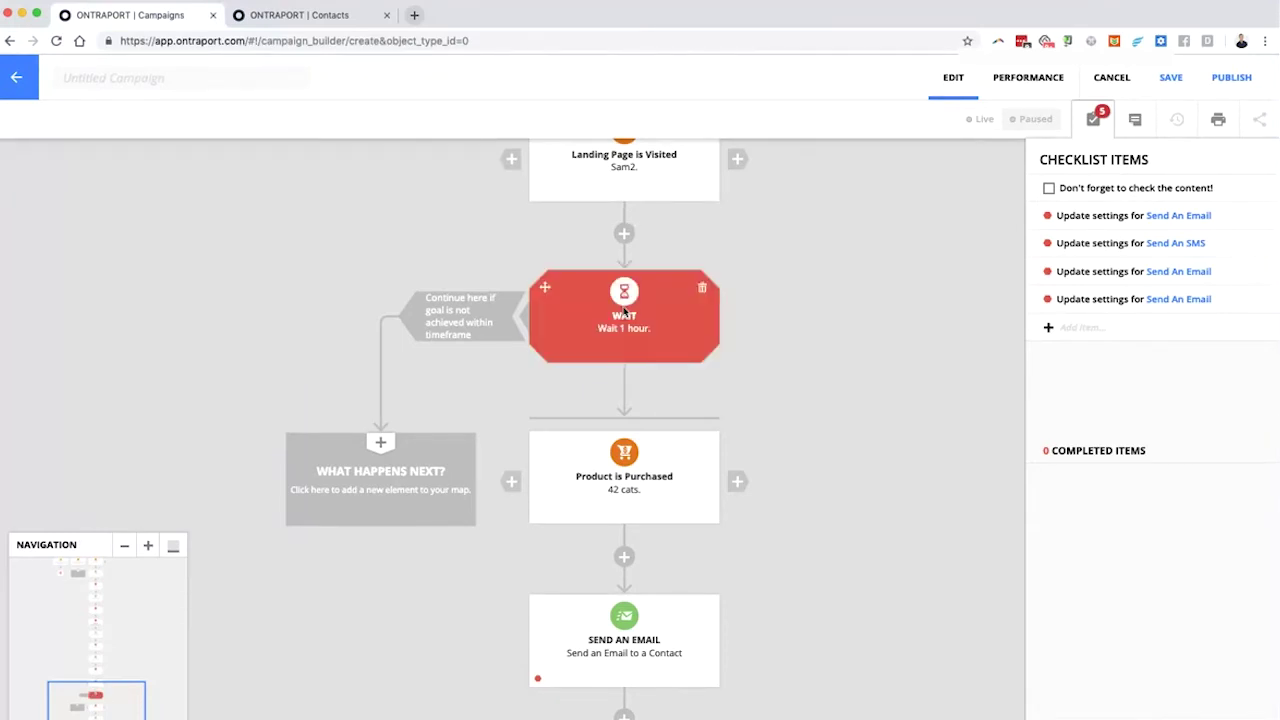
click(395, 475)
click(505, 425)
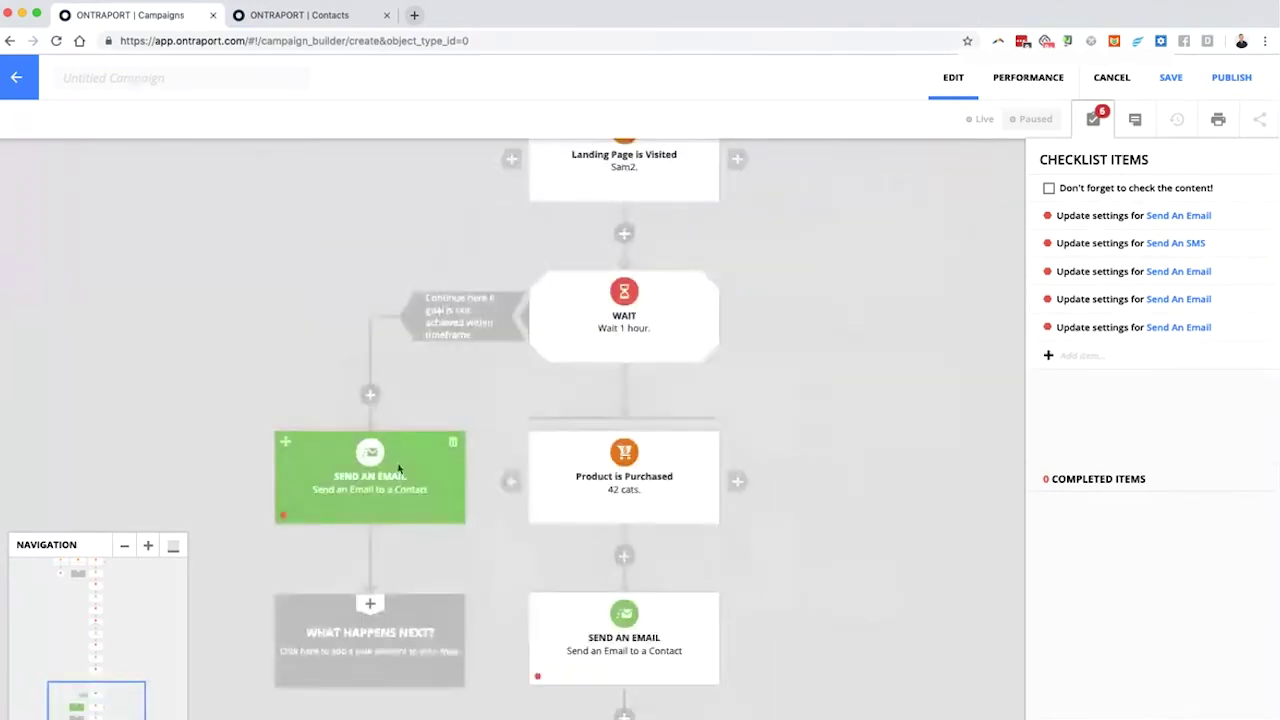
click(400, 471)
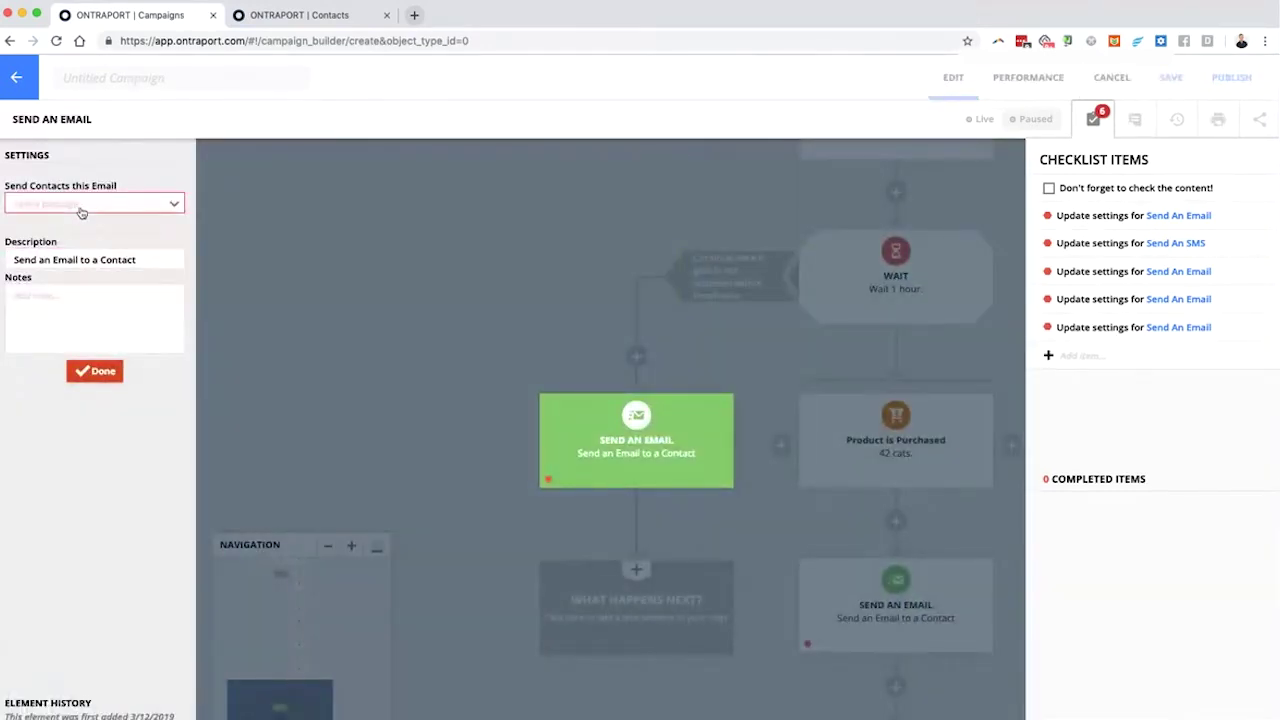
triple_click(96, 258)
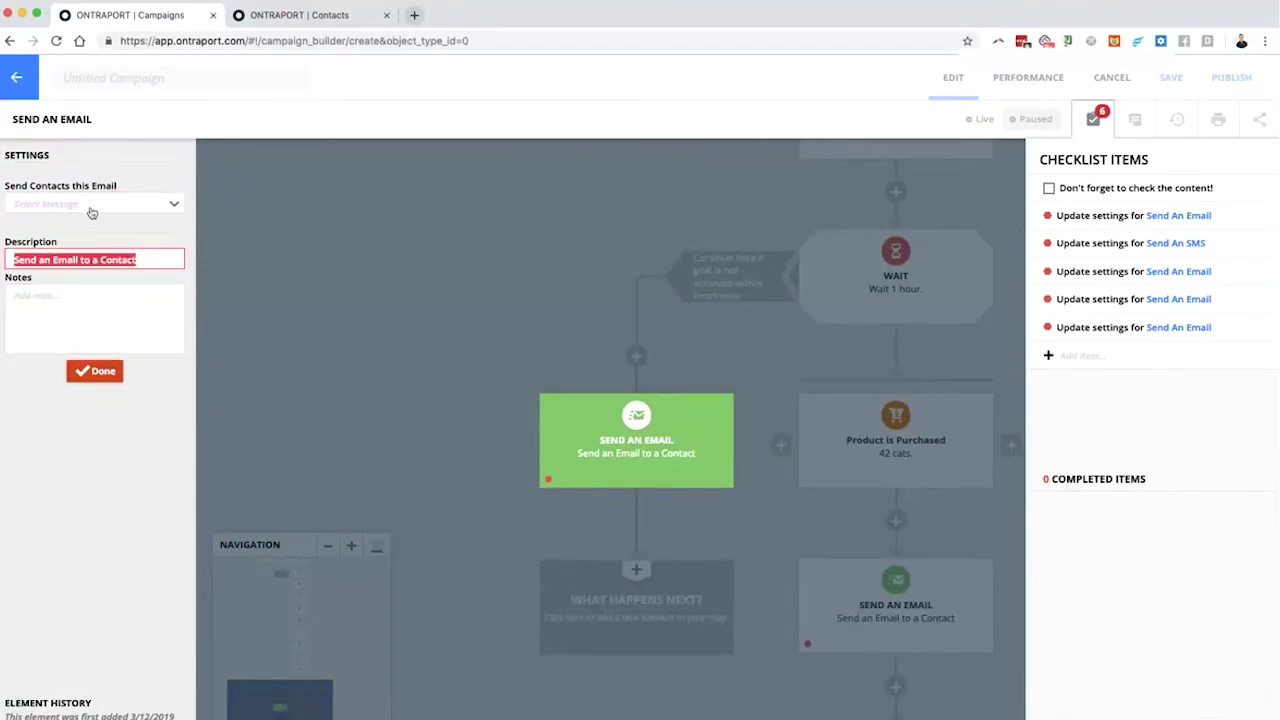
text(A)
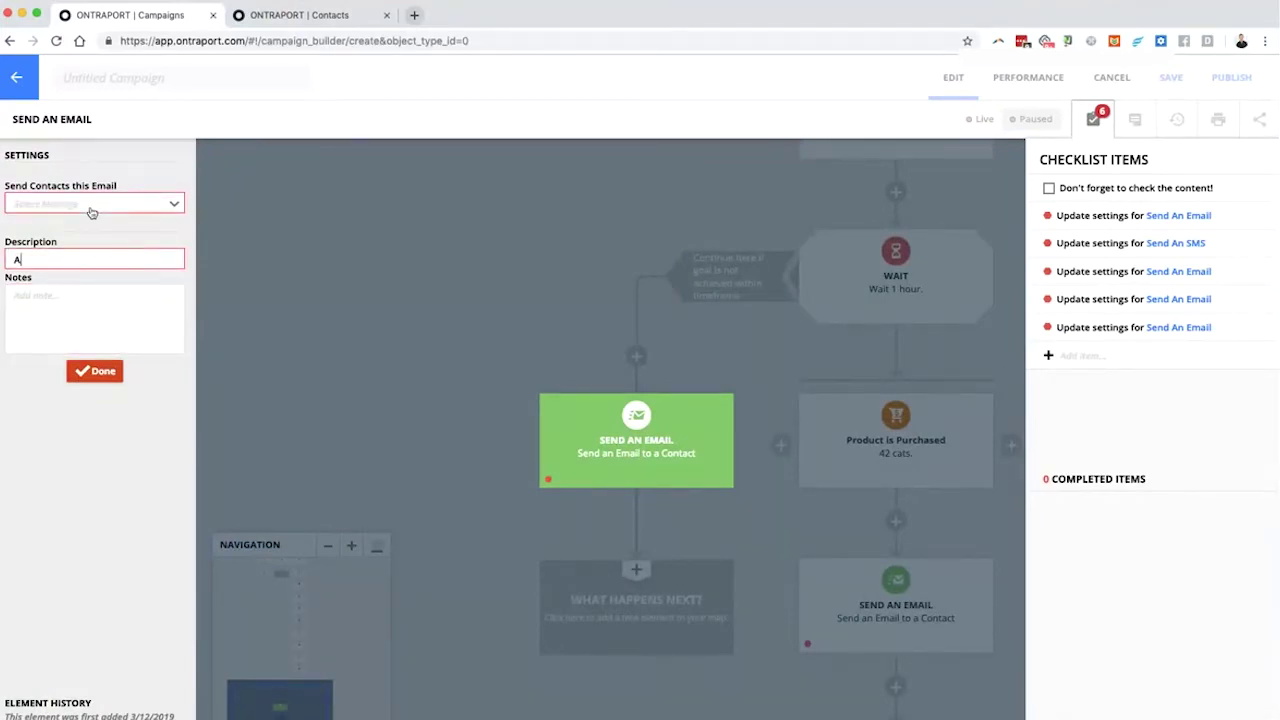
text(bandon Cart email!)
click(95, 371)
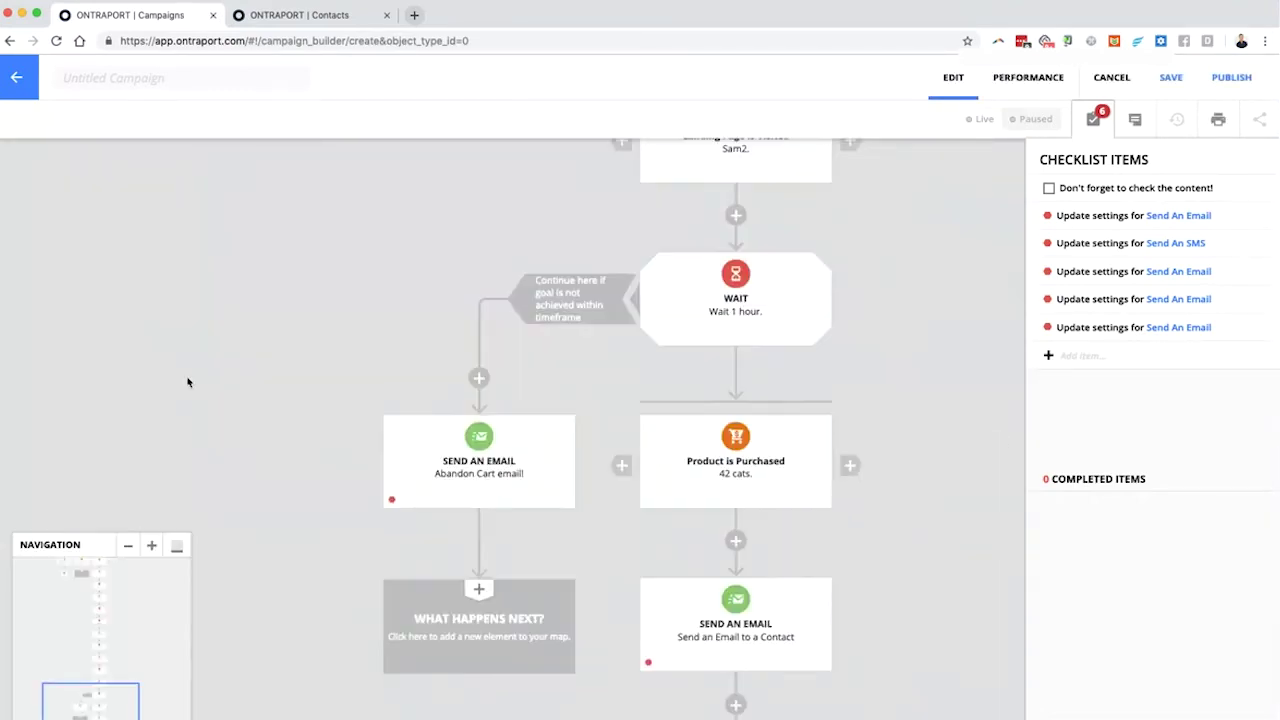
Extend the branch below the Abandon Cart email with a Wait, another Send an Email and an End element.
drag(202, 482, 254, 344)
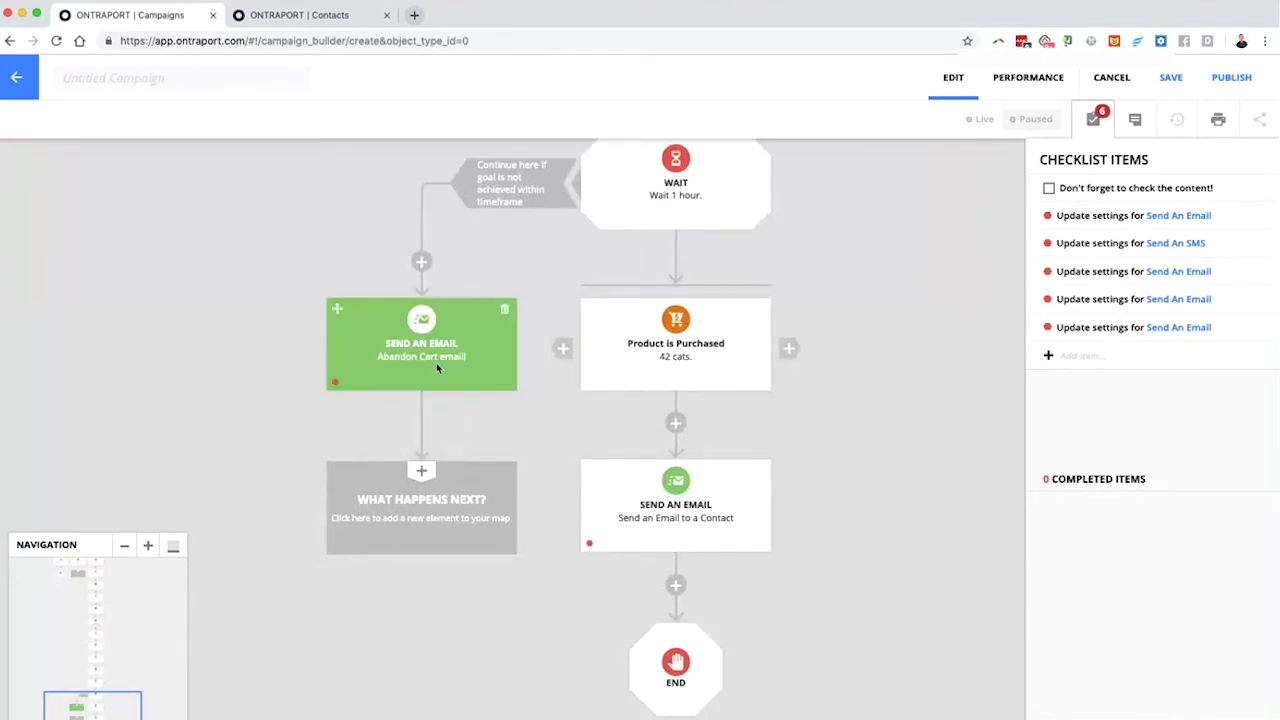
click(430, 500)
click(589, 415)
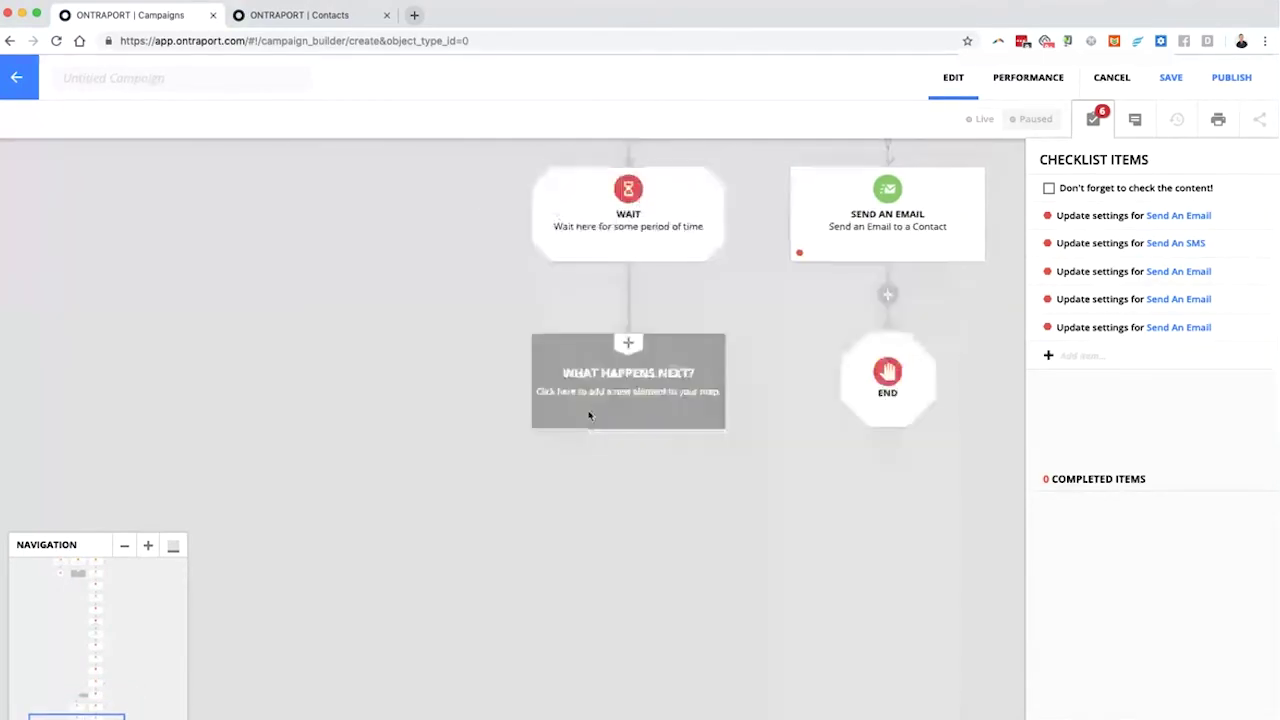
click(479, 525)
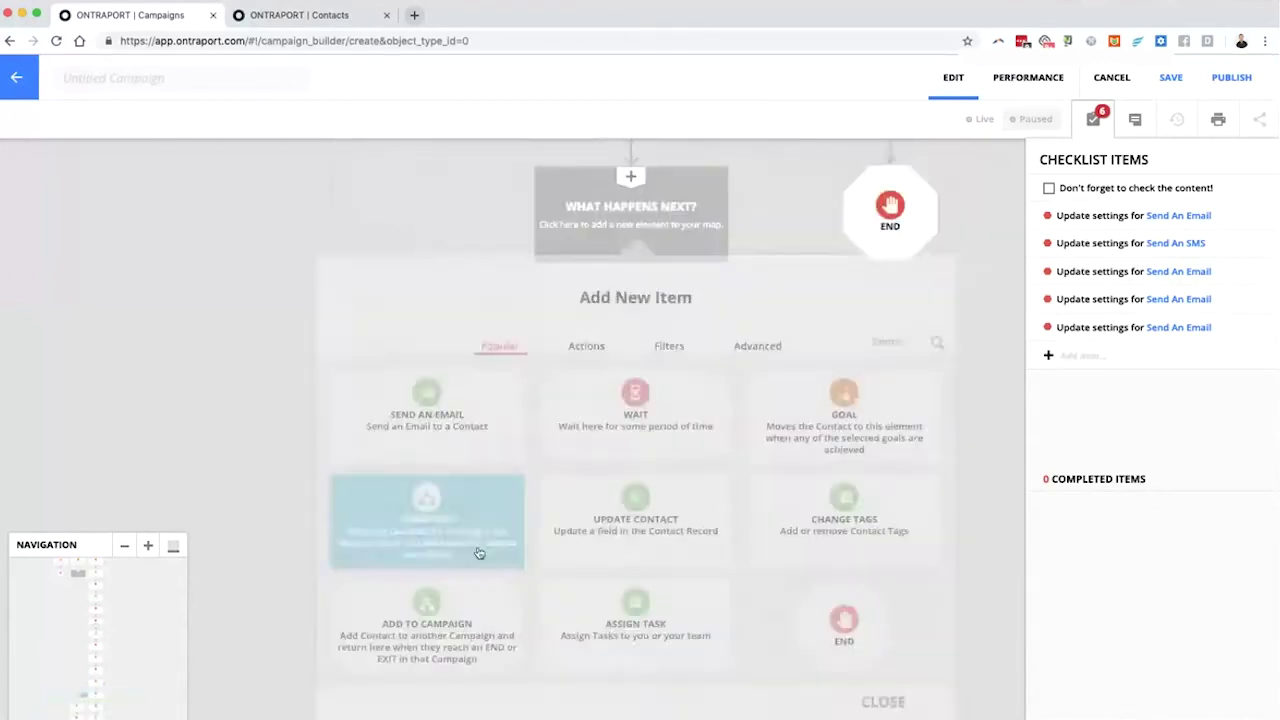
click(427, 410)
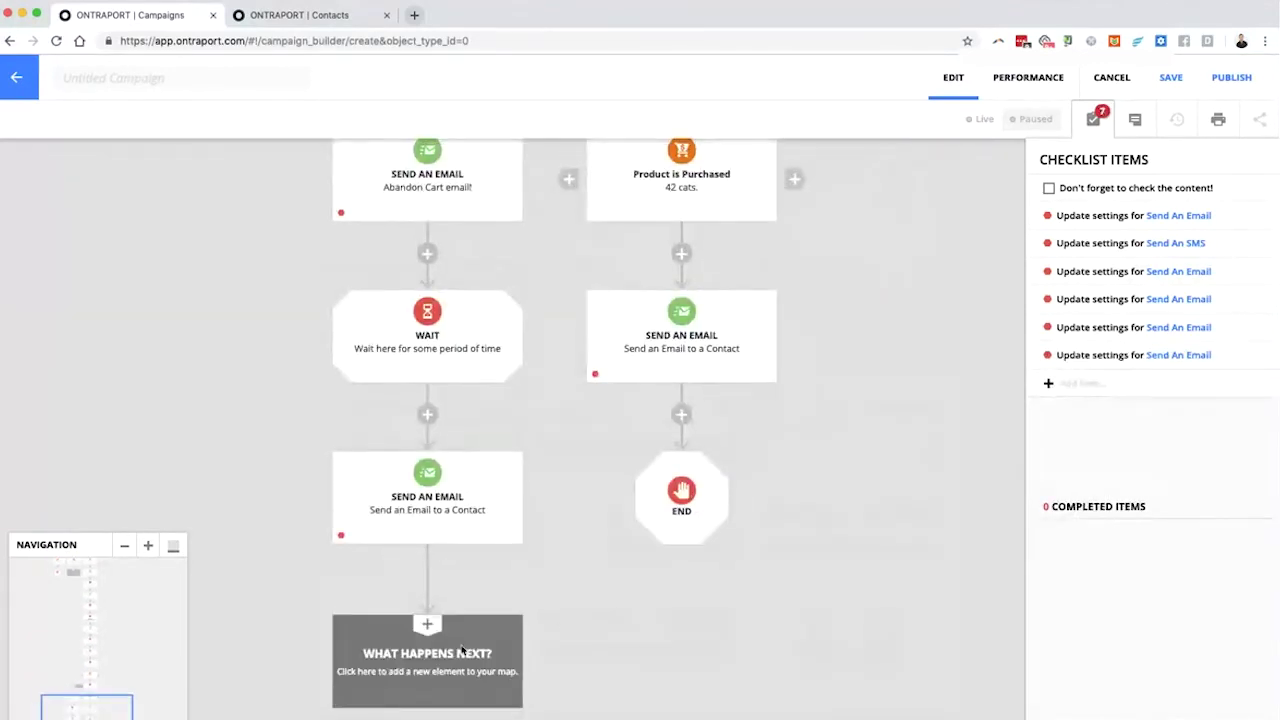
click(462, 651)
click(775, 590)
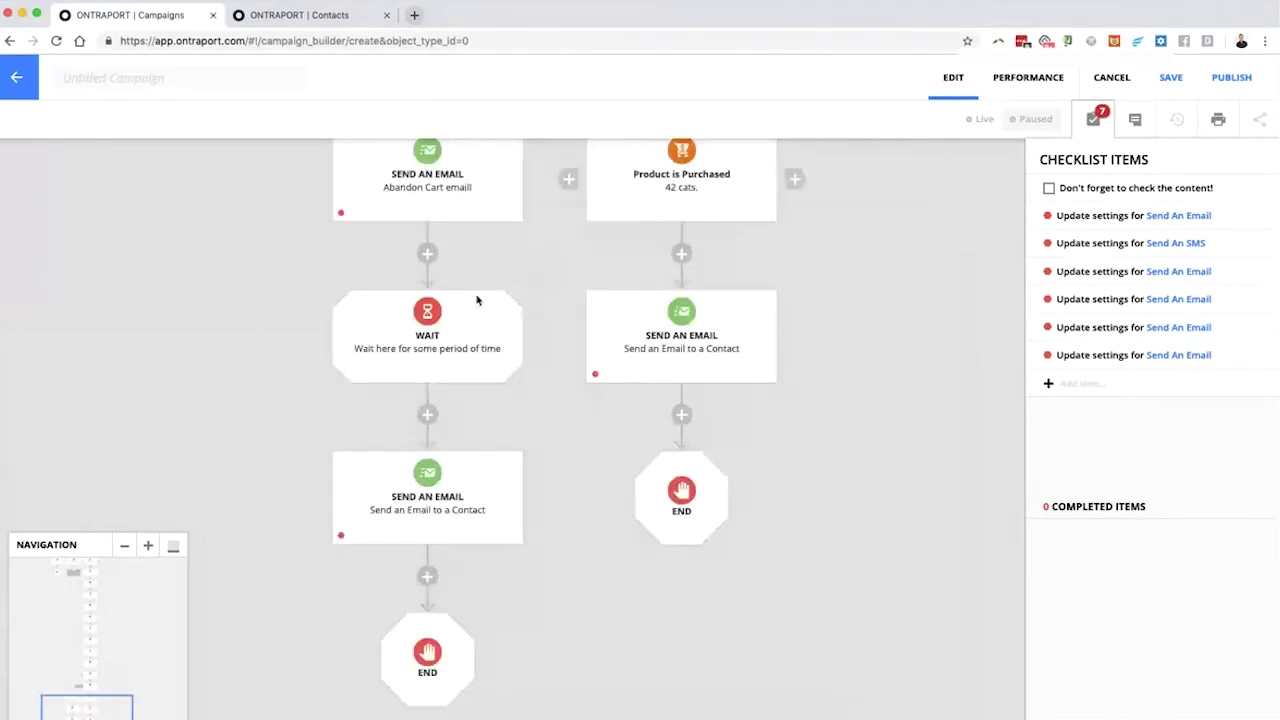
Check who can achieve the 42 cats purchase goal and what happens to contacts already on the map.
scroll(443, 477, up, 2)
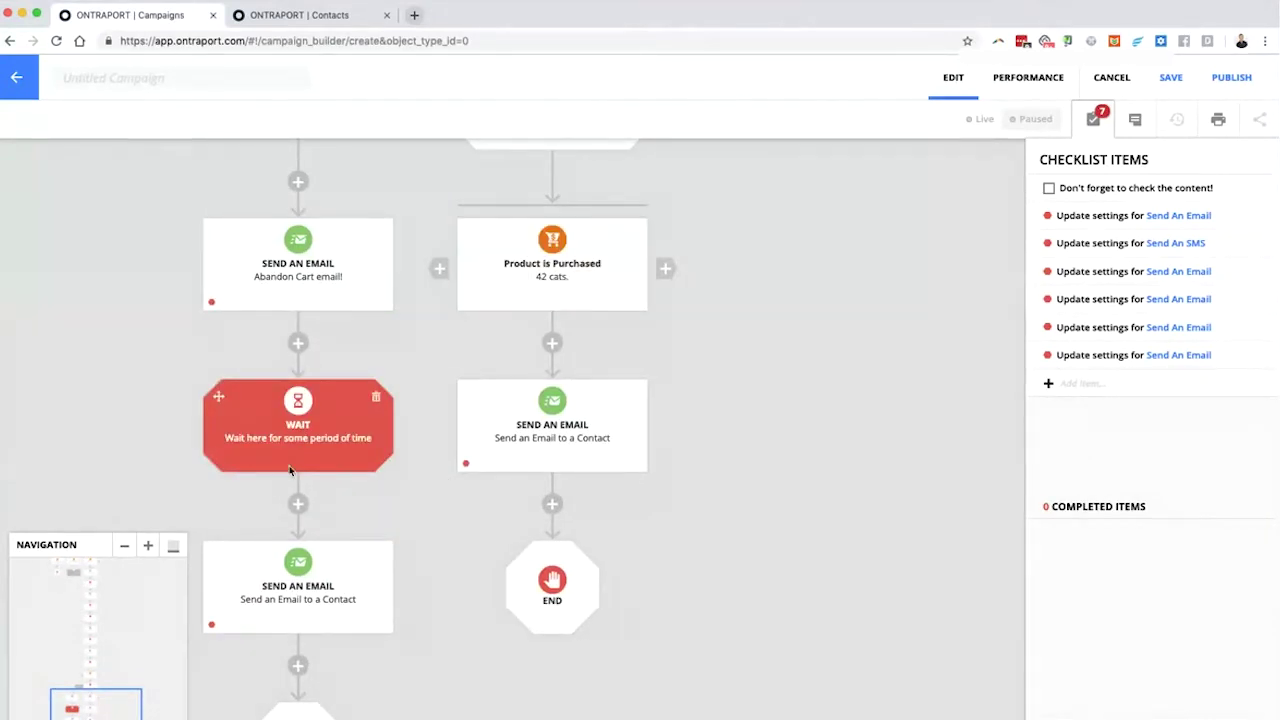
click(530, 300)
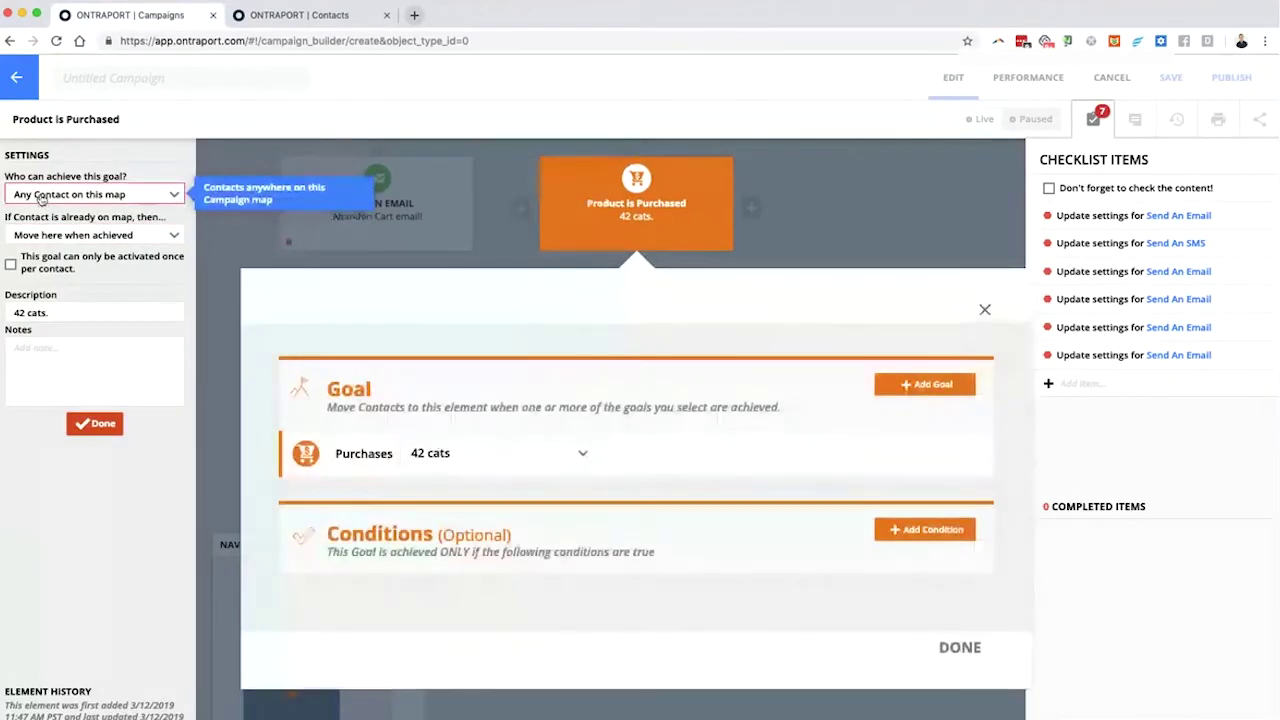
click(95, 423)
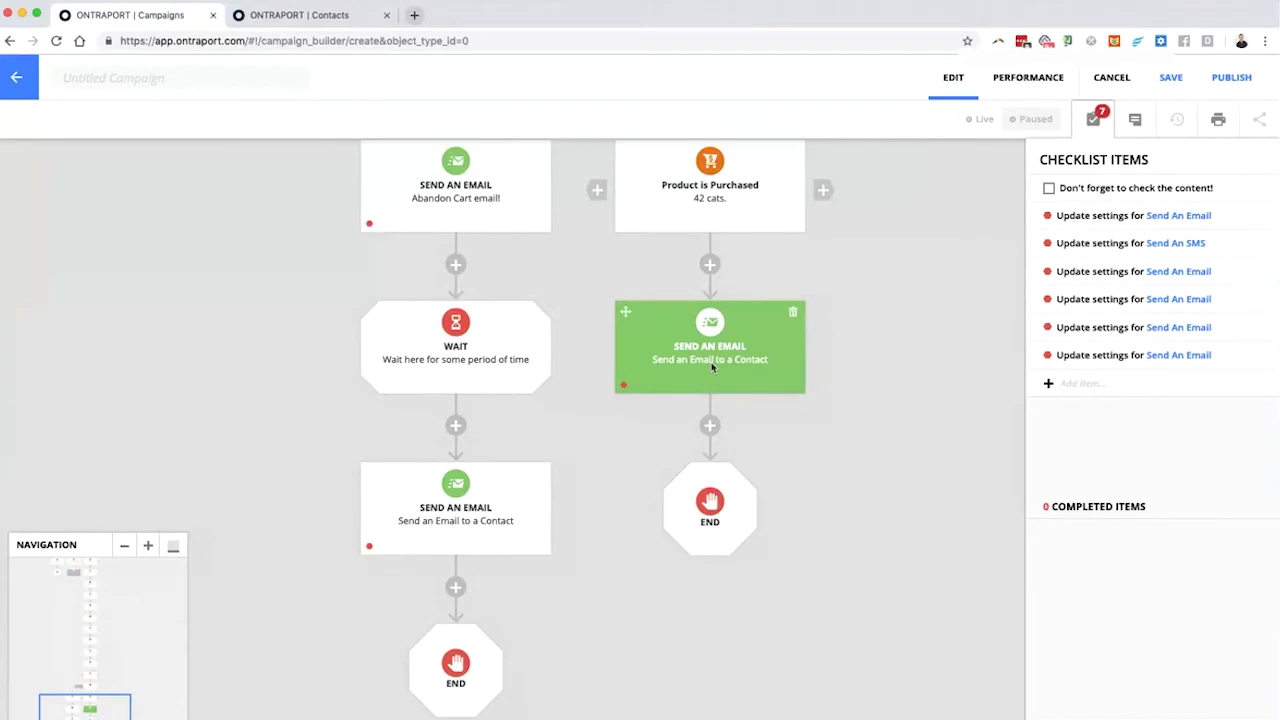
Examine the whole campaign map at overview scale, including the purchase path and the abandoned-cart branch.
scroll(715, 336, down, 5)
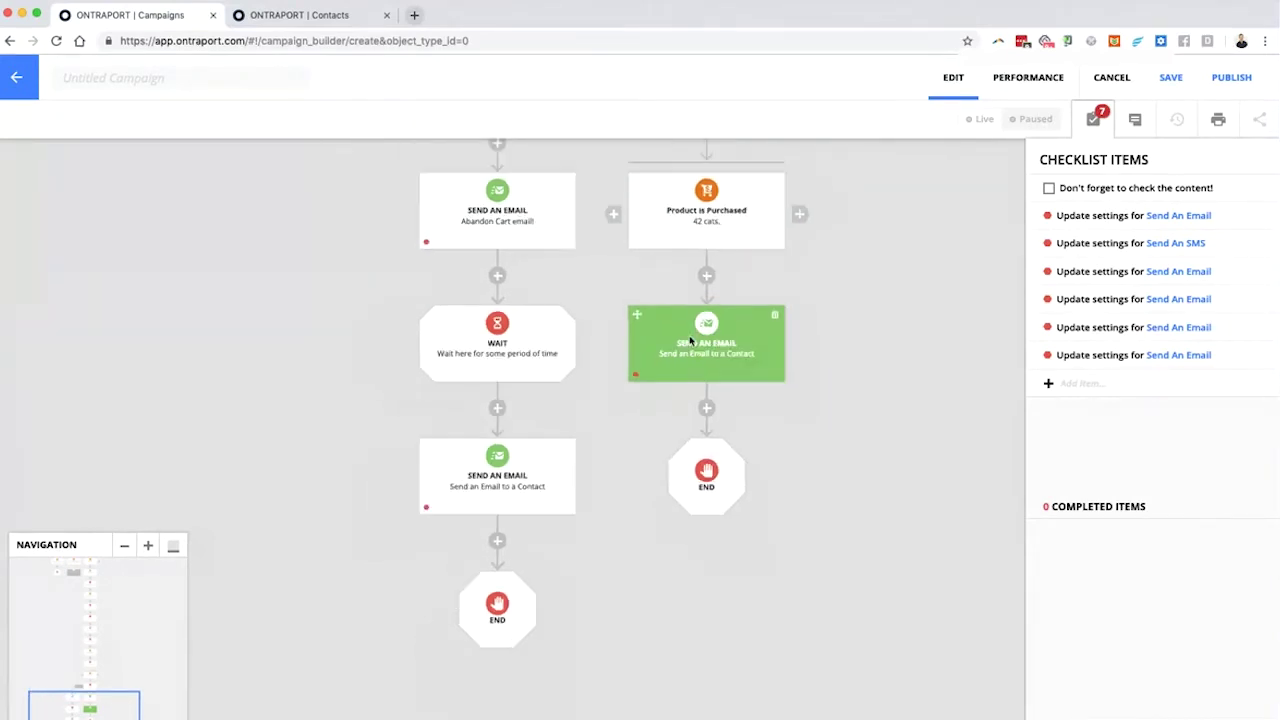
scroll(602, 408, down, 2)
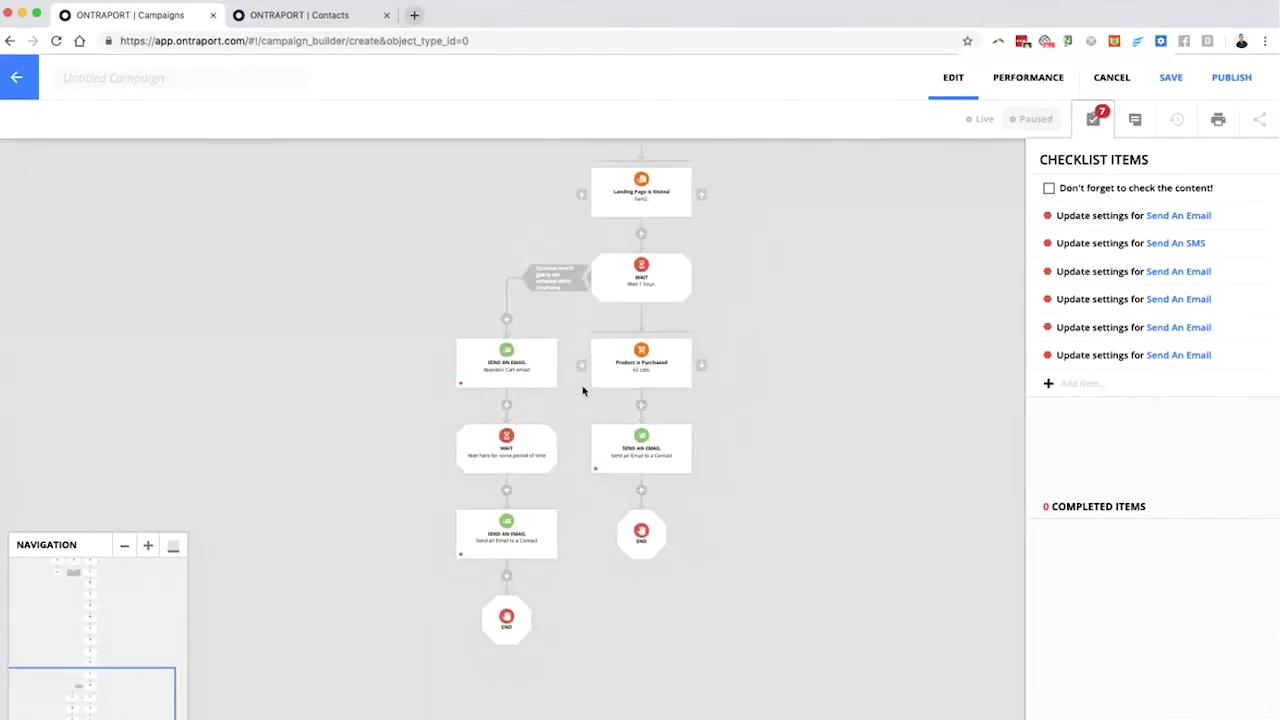
scroll(689, 457, down, 3)
scroll(689, 457, down, 5)
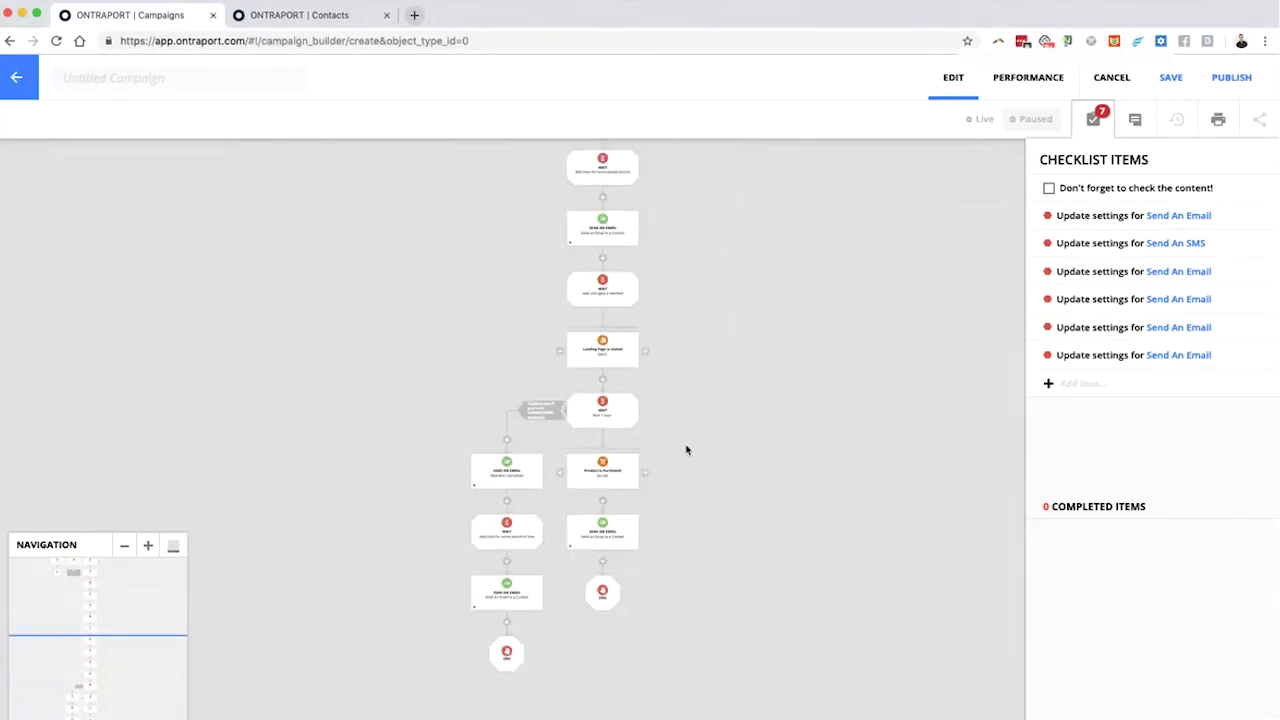
scroll(671, 470, down, 4)
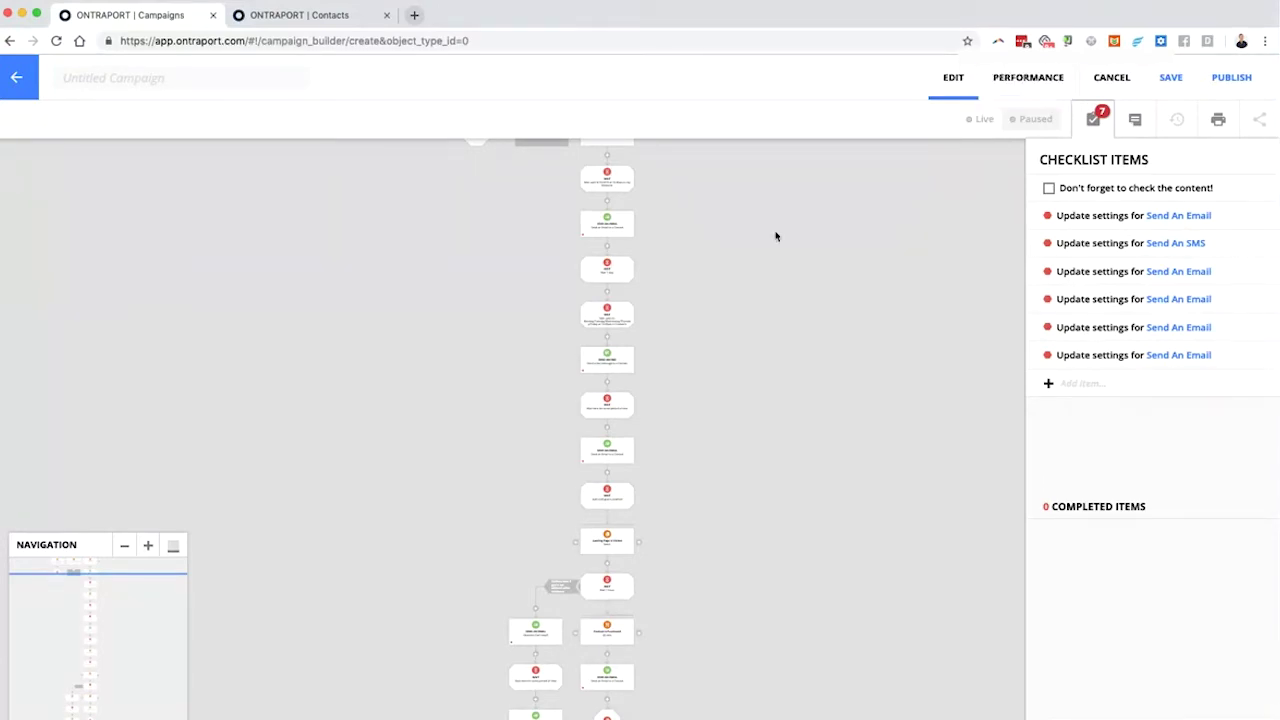
scroll(710, 306, down, 10)
scroll(689, 356, up, 8)
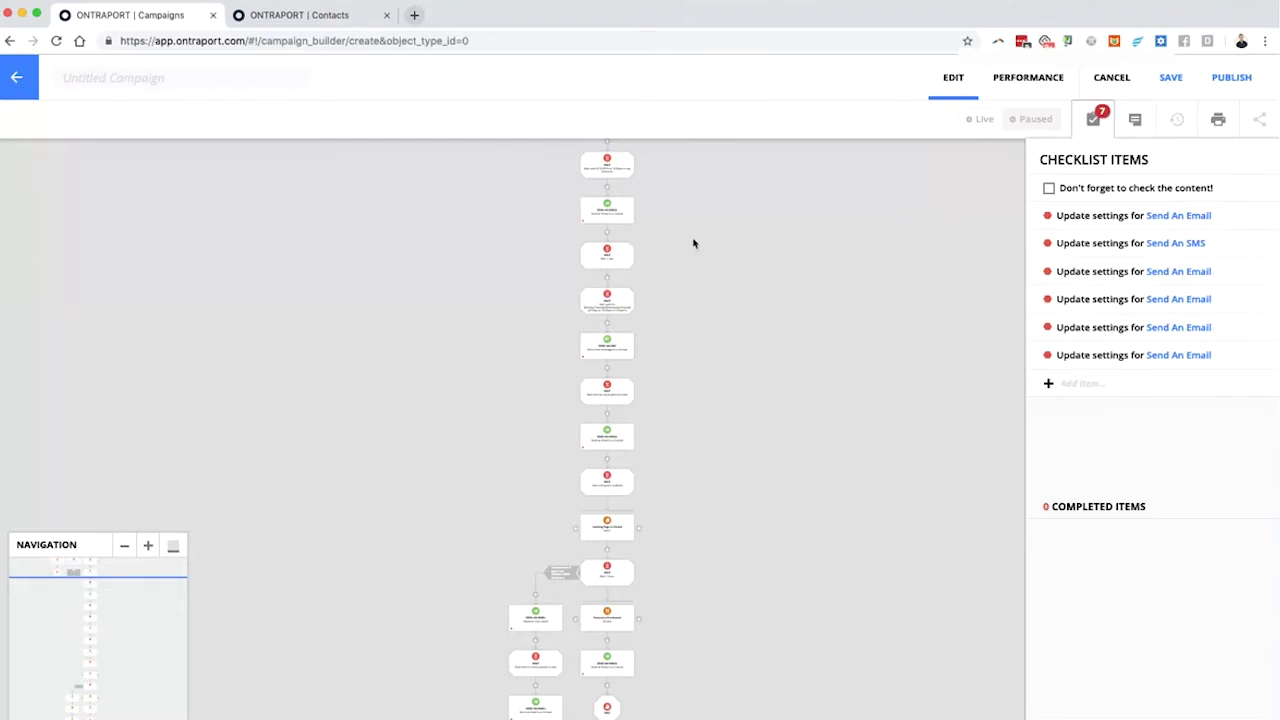
drag(693, 243, 634, 426)
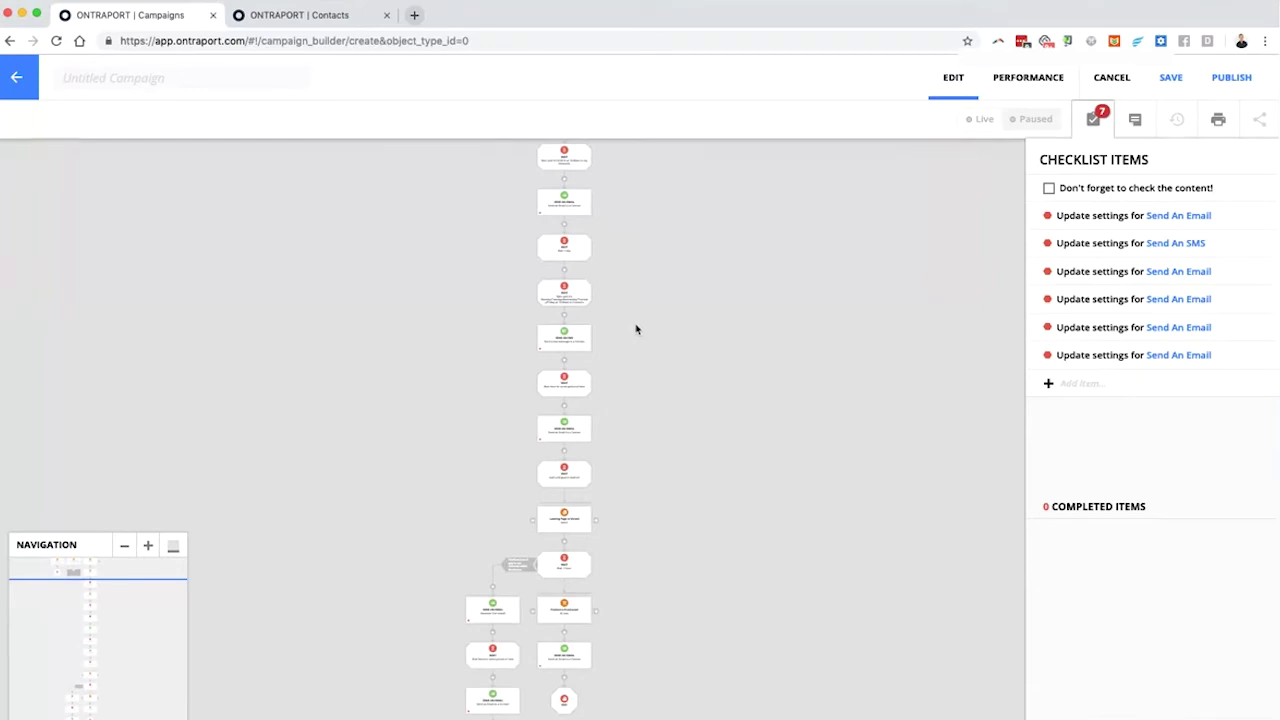
Delete only the End element below the Added to Campaign trigger.
drag(674, 297, 616, 400)
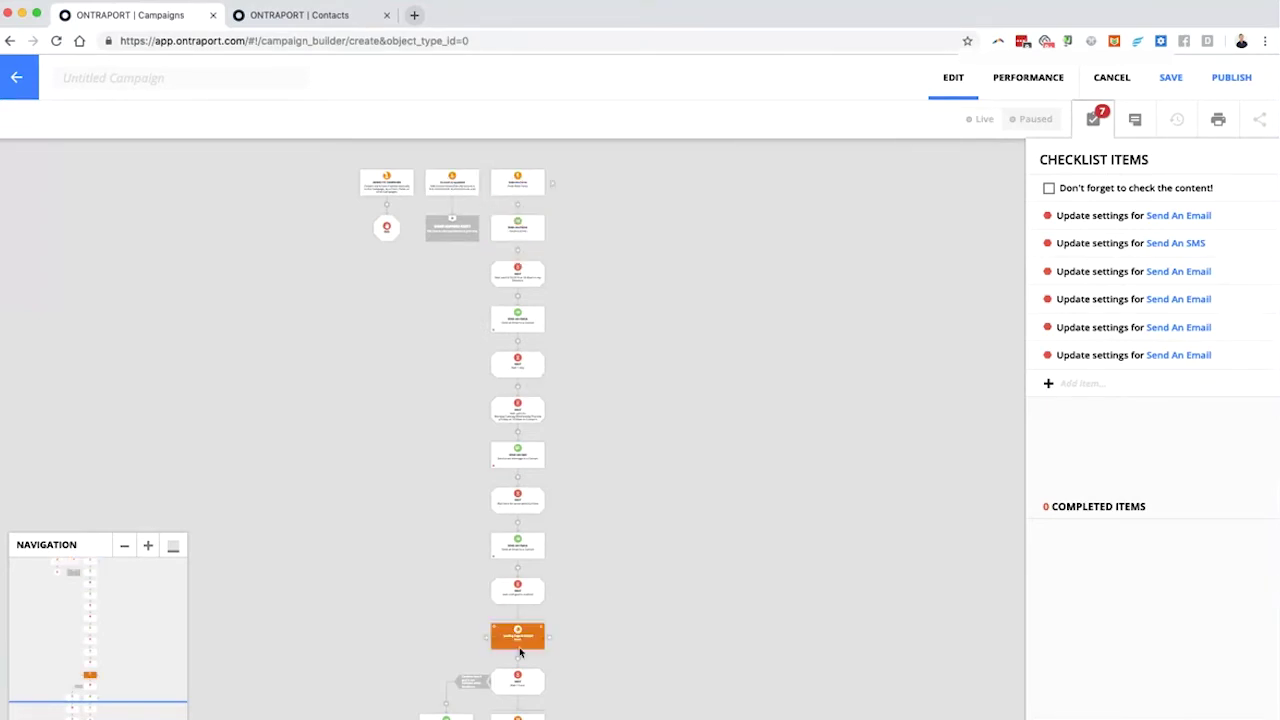
scroll(409, 406, up, 5)
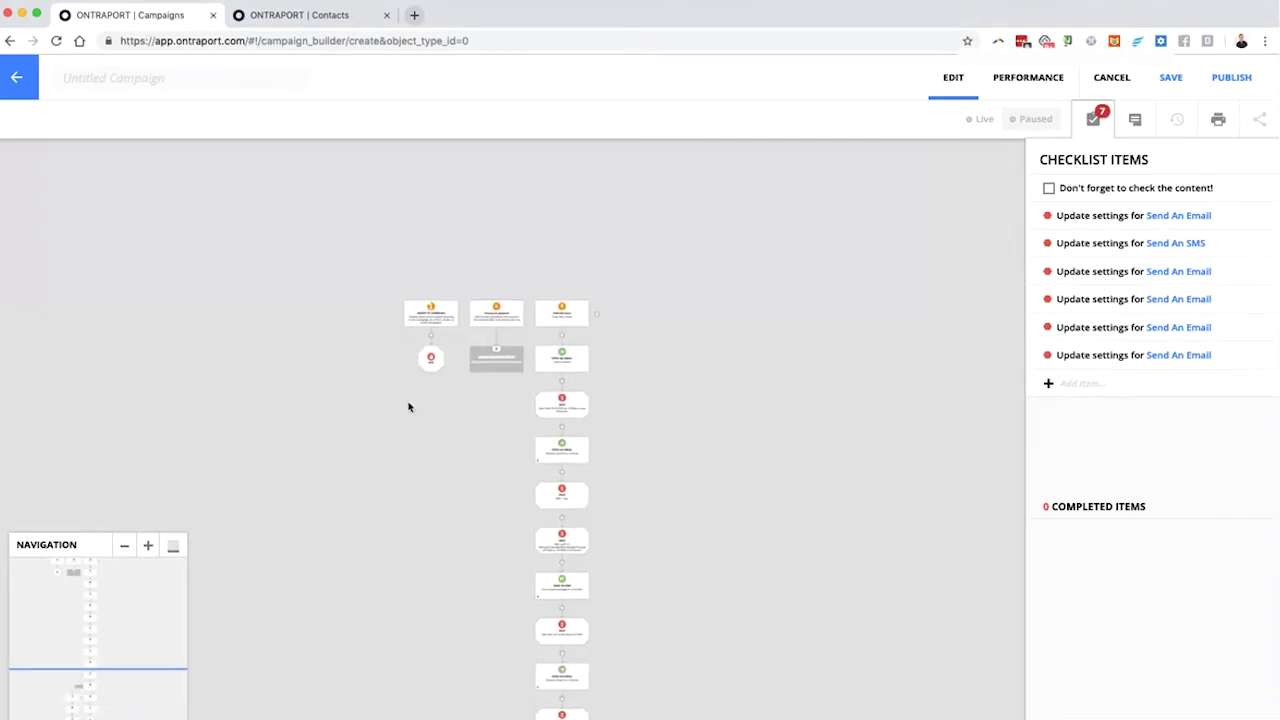
scroll(457, 399, down, 4)
scroll(480, 436, up, 6)
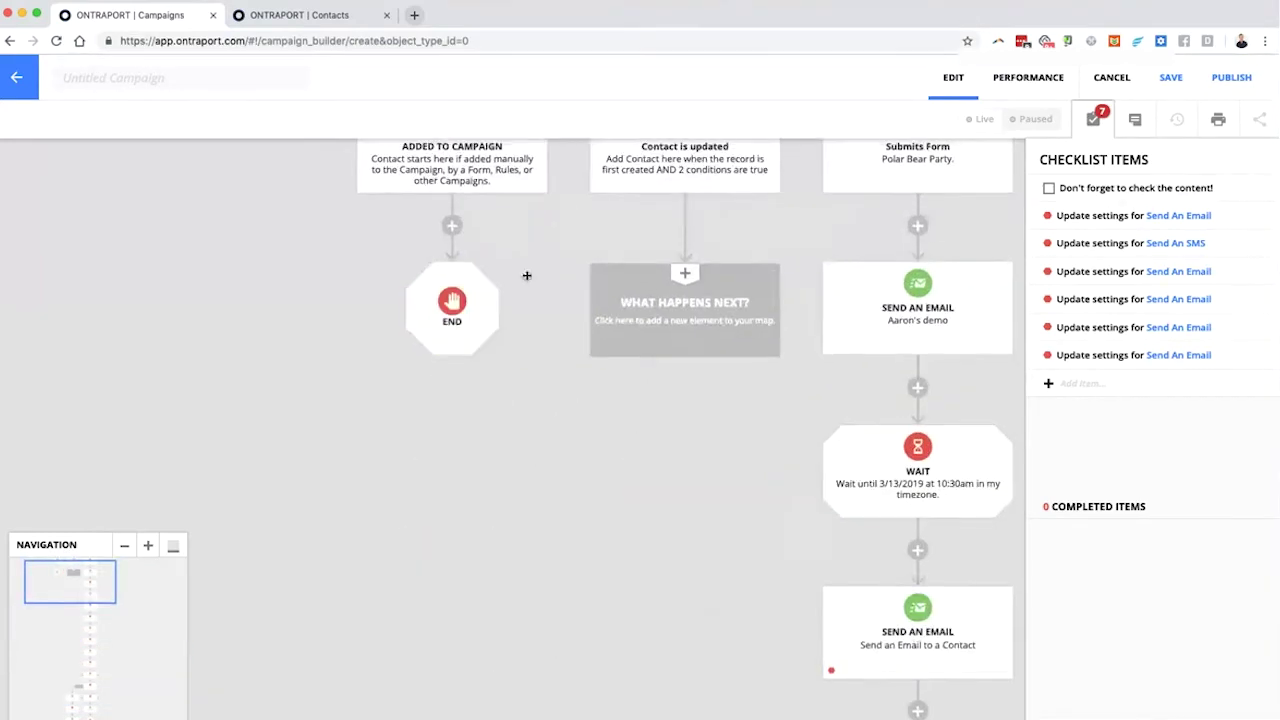
click(507, 385)
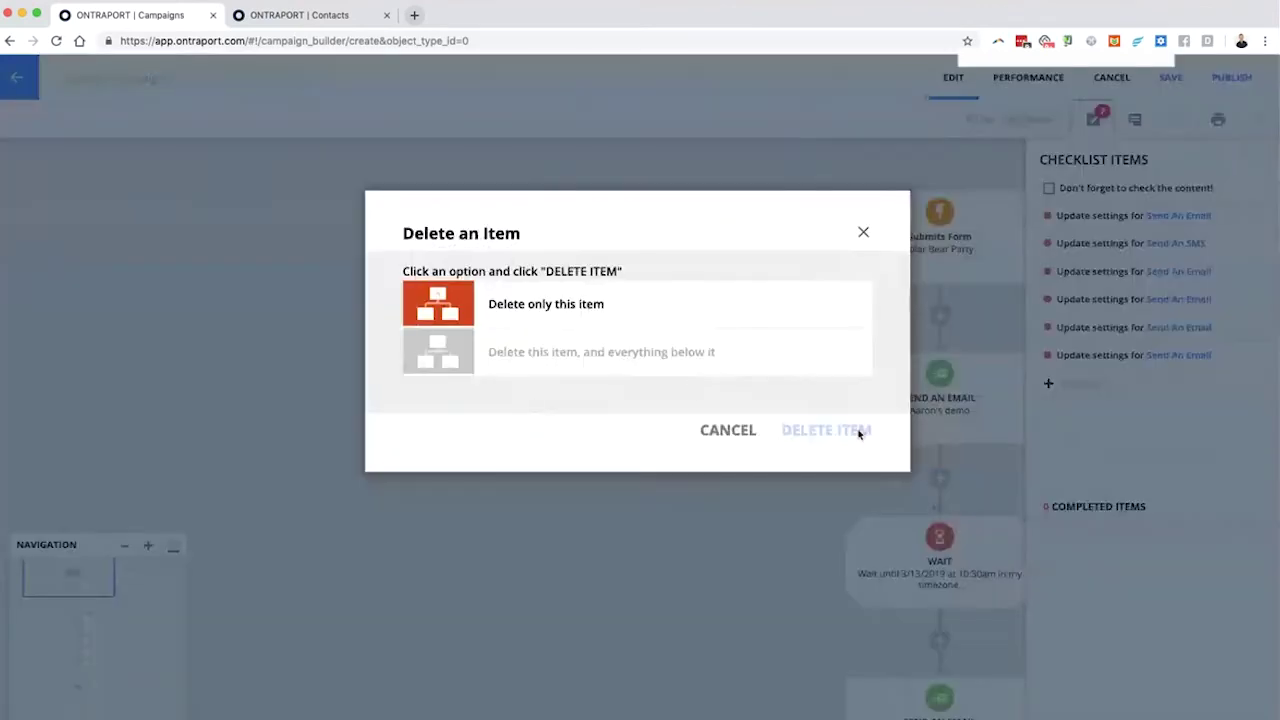
click(600, 310)
click(826, 436)
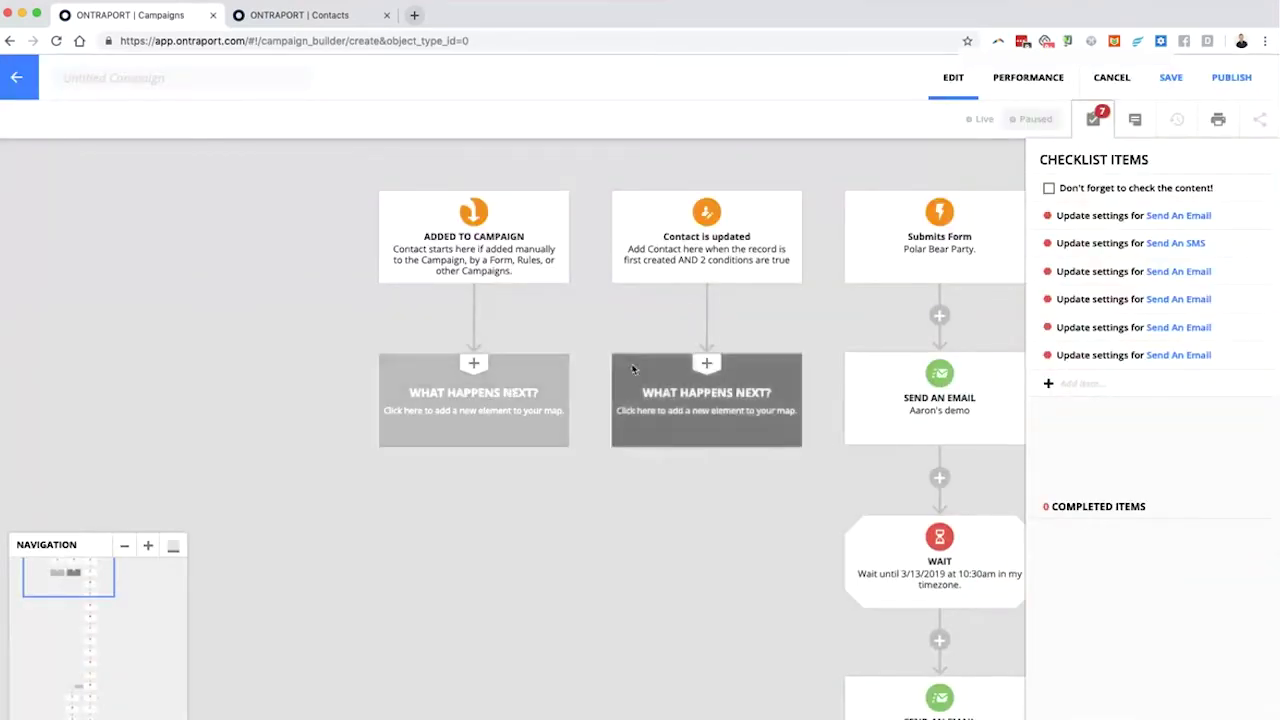
Add a Go To element below the Added to Campaign trigger and connect it to the first email under the form trigger.
drag(606, 309, 329, 331)
drag(813, 348, 628, 343)
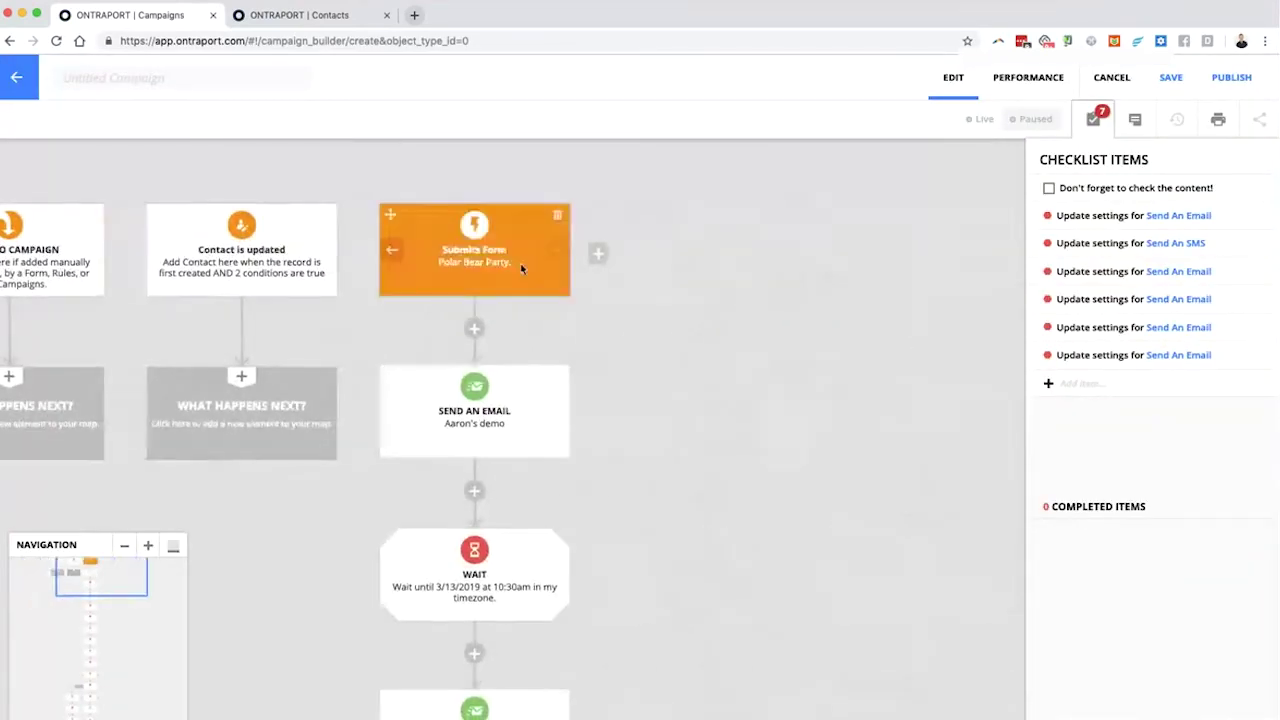
scroll(323, 341, left, 5)
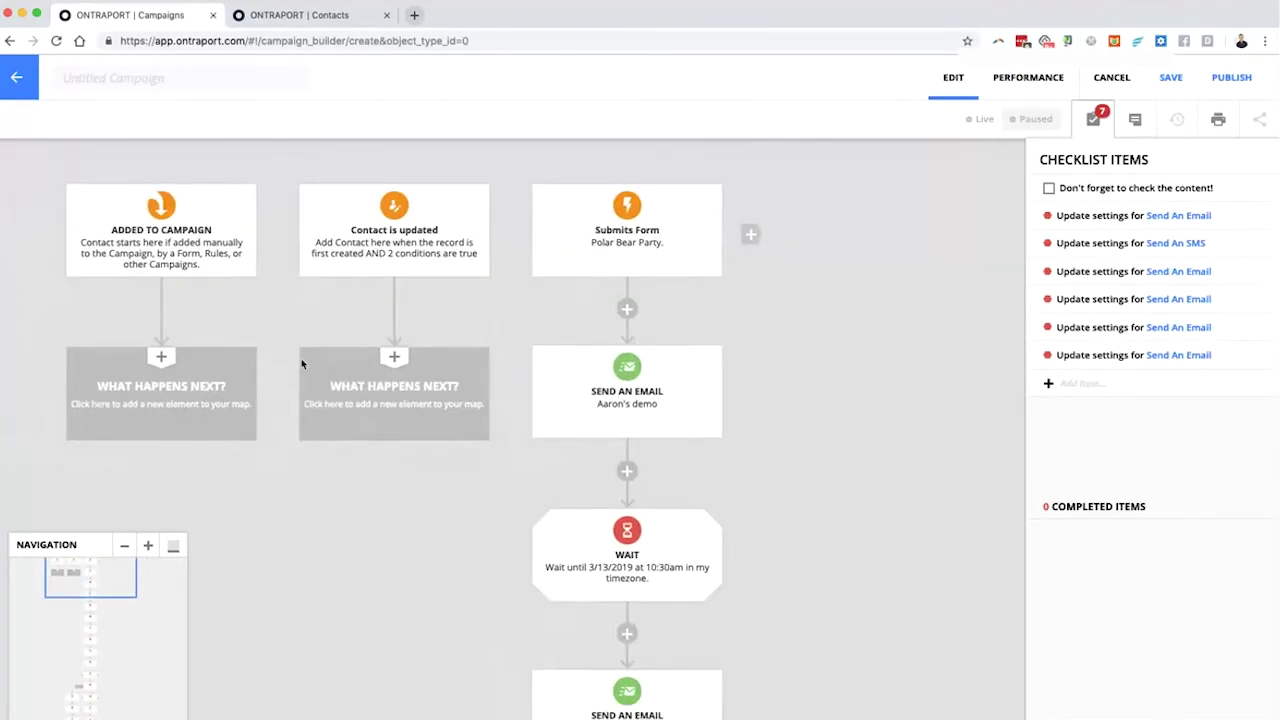
click(182, 388)
click(669, 345)
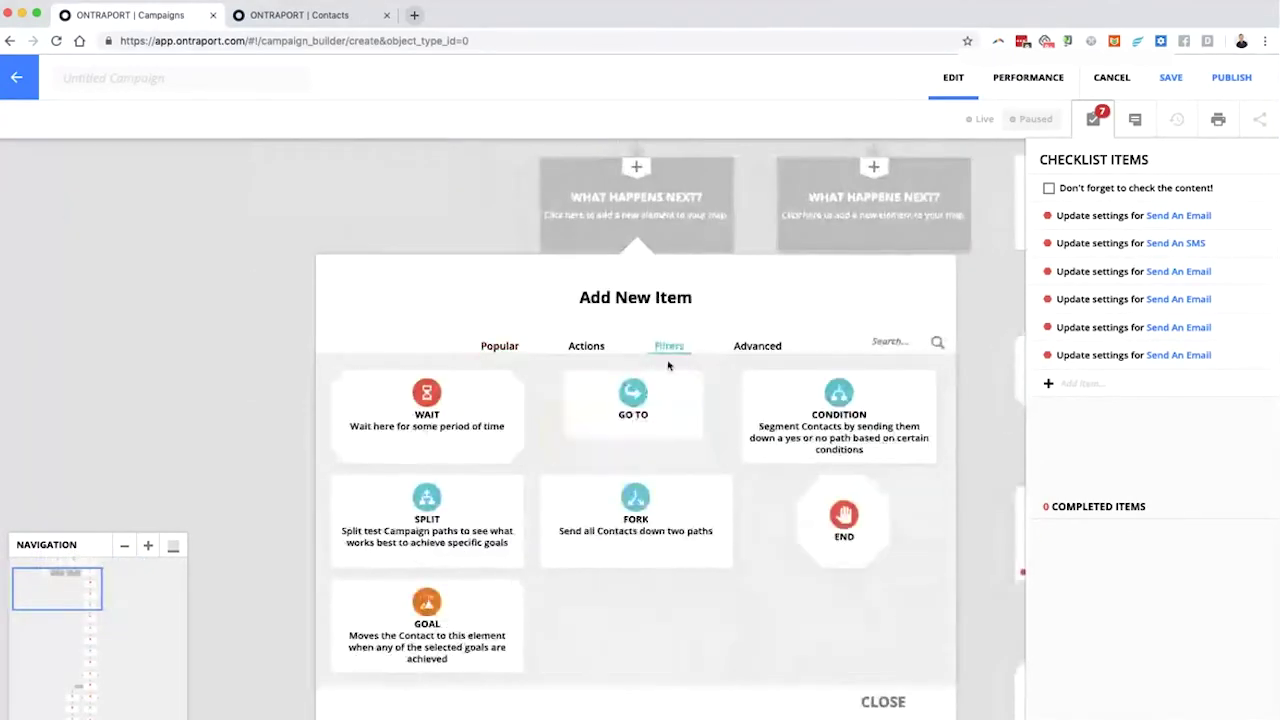
click(632, 406)
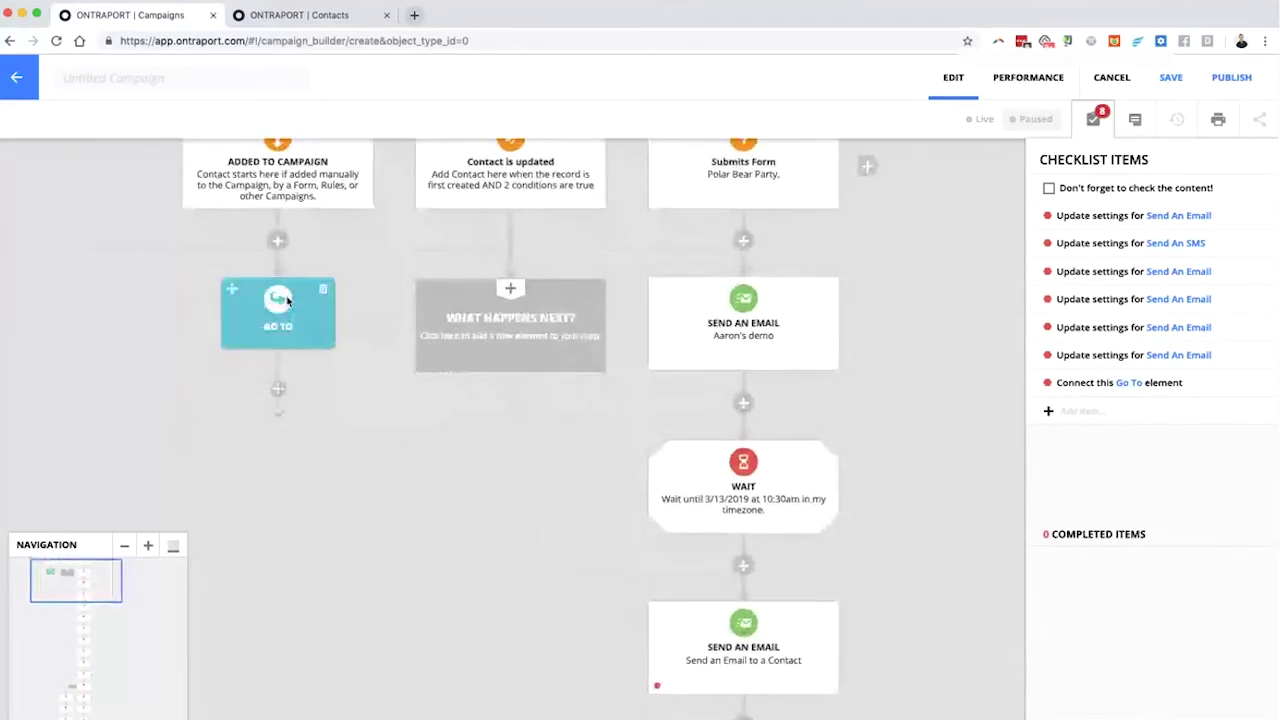
drag(301, 397, 659, 311)
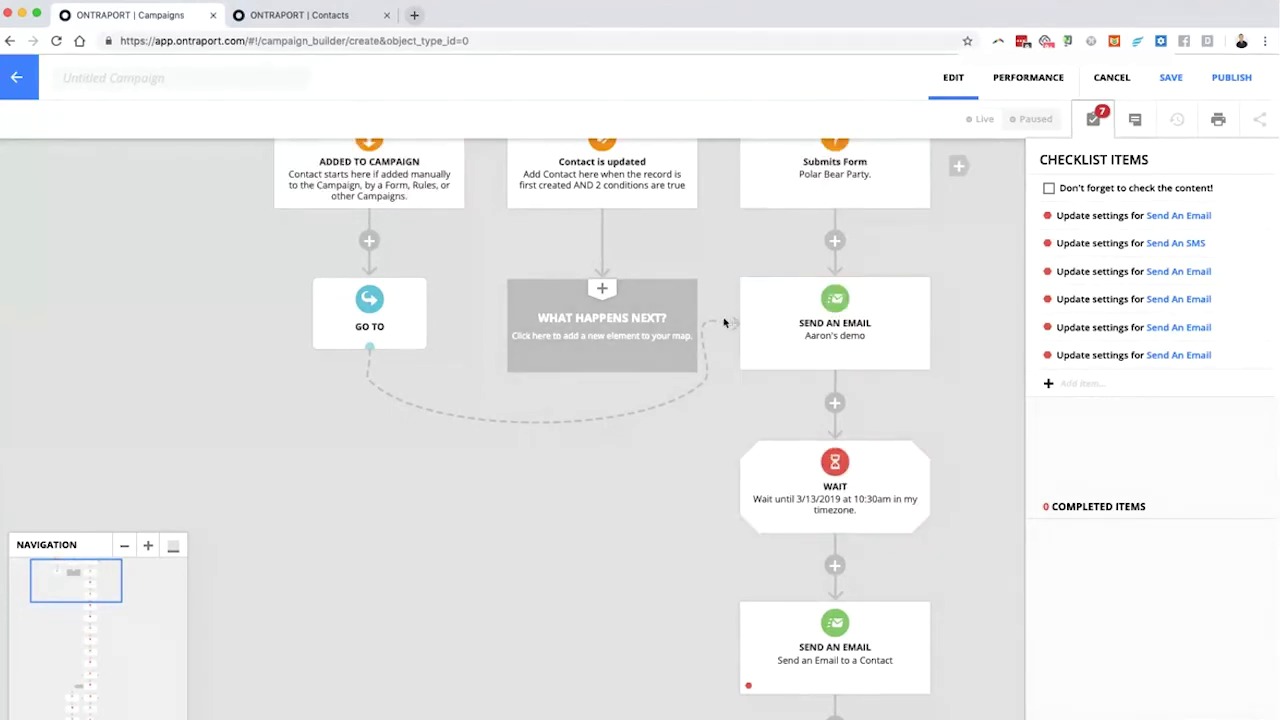
Redirect the Go To connection to the Send an Email element below the 3/13/2019 wait.
drag(709, 327, 750, 680)
scroll(625, 567, down, 3)
scroll(625, 567, up, 3)
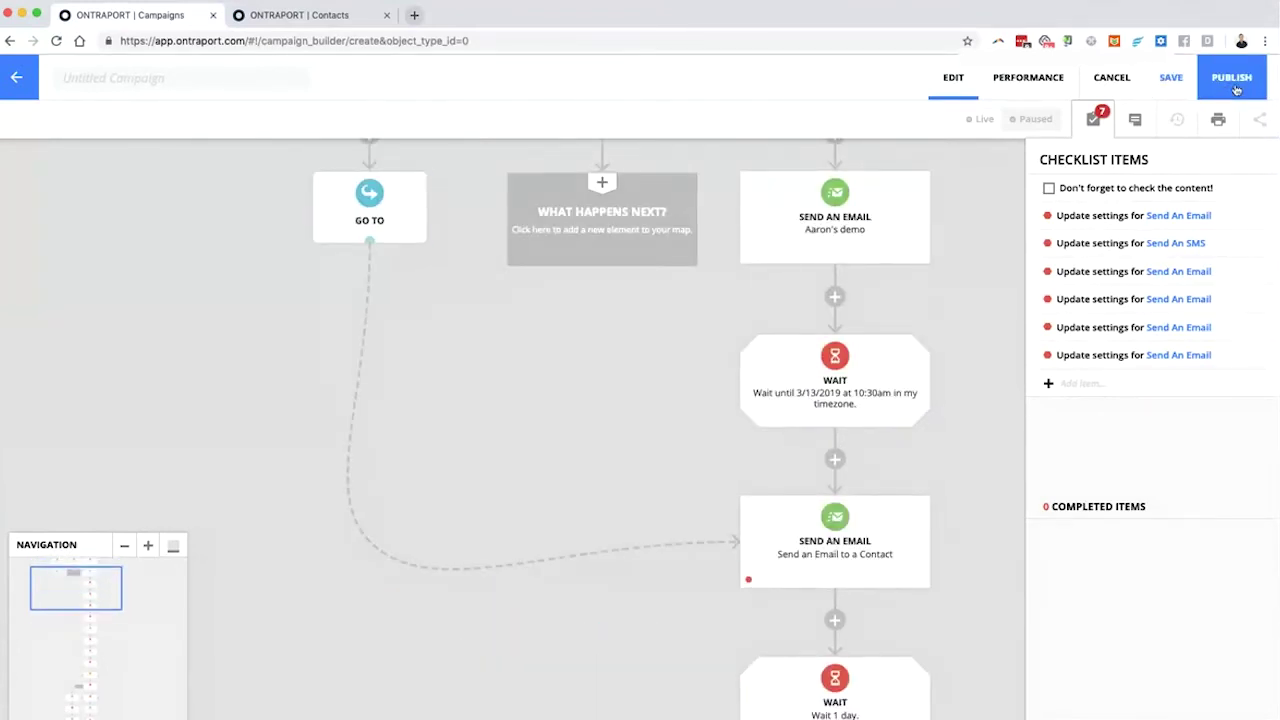
scroll(387, 243, up, 3)
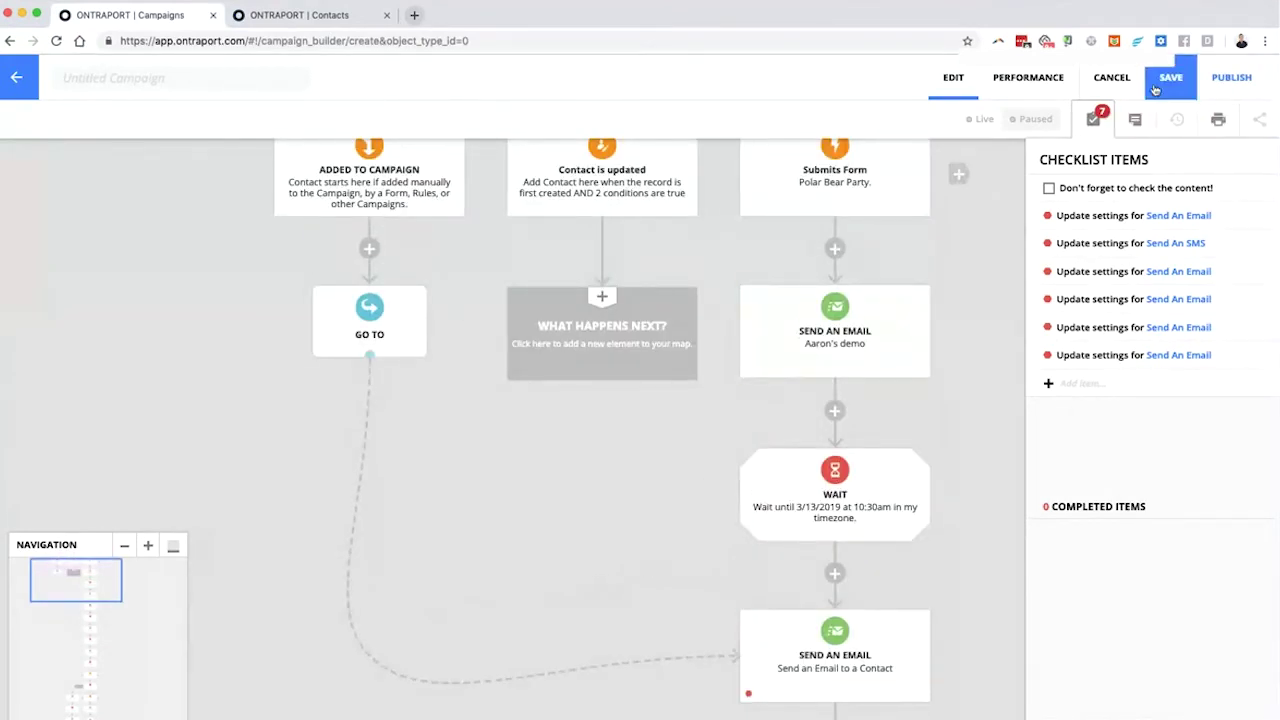
Name the campaign "Test" with the checklist closed, and try to save it.
click(1133, 132)
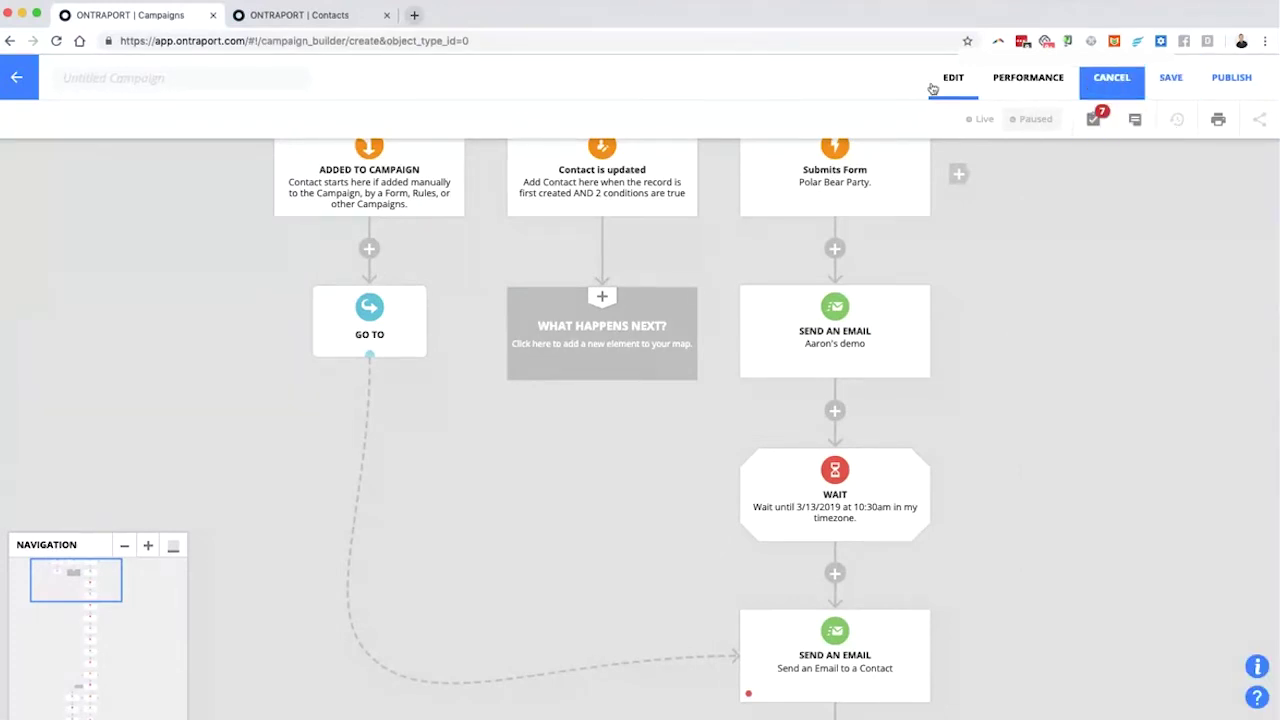
click(285, 78)
text(Test)
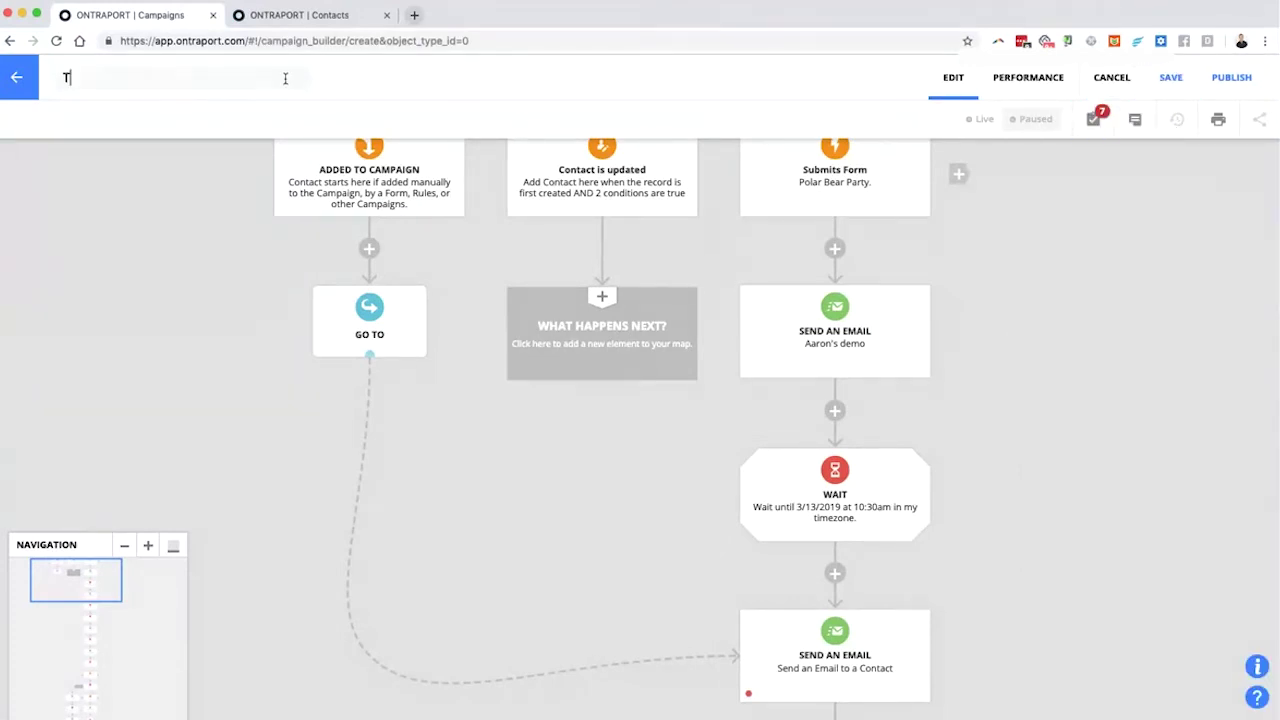
click(1171, 77)
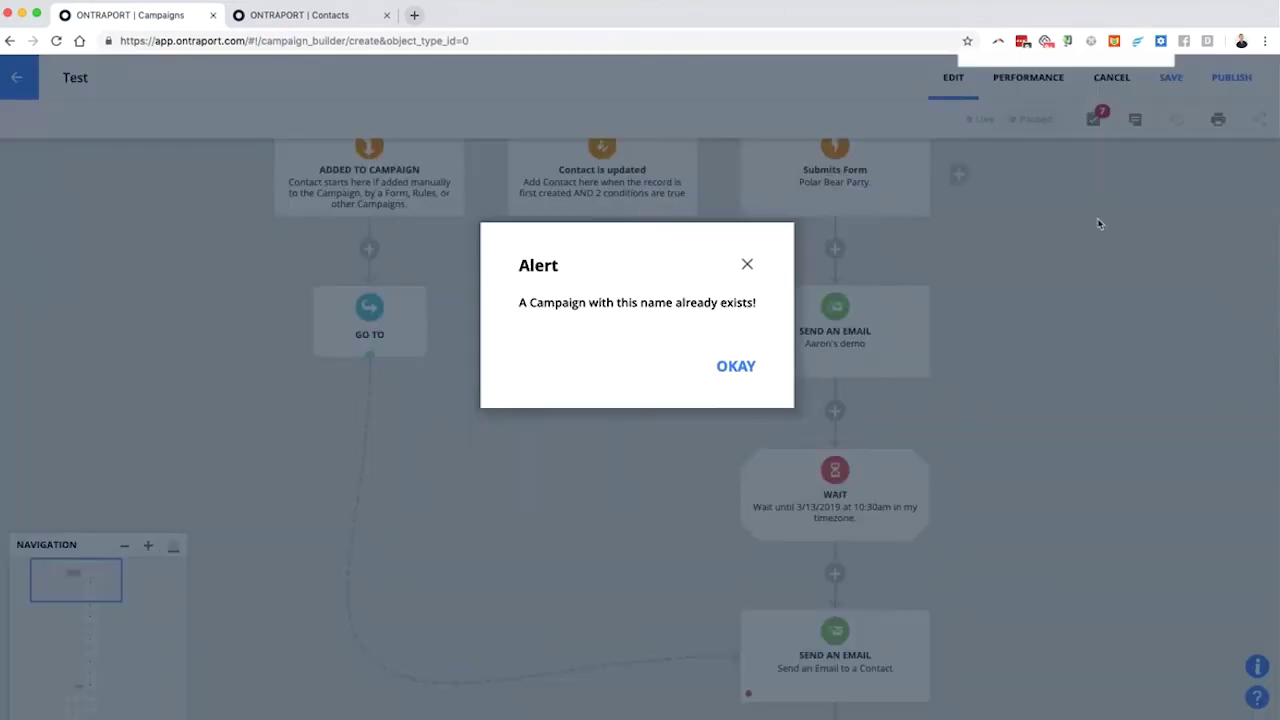
click(731, 358)
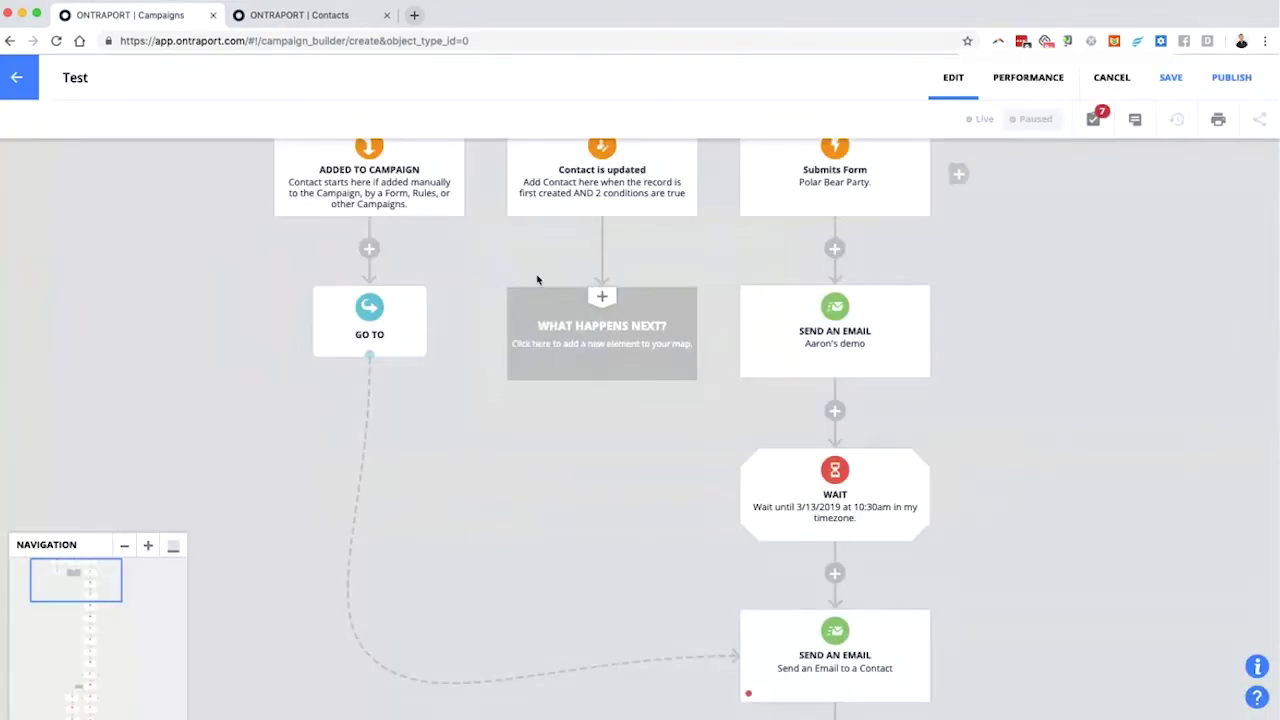
Extend the campaign name to "Test123" and save the campaign.
click(229, 84)
text(123)
click(1171, 77)
Assign the "Ada's polka-dot invite" message to the Send an Email element below the 3/13/2019 wait.
click(812, 628)
click(80, 204)
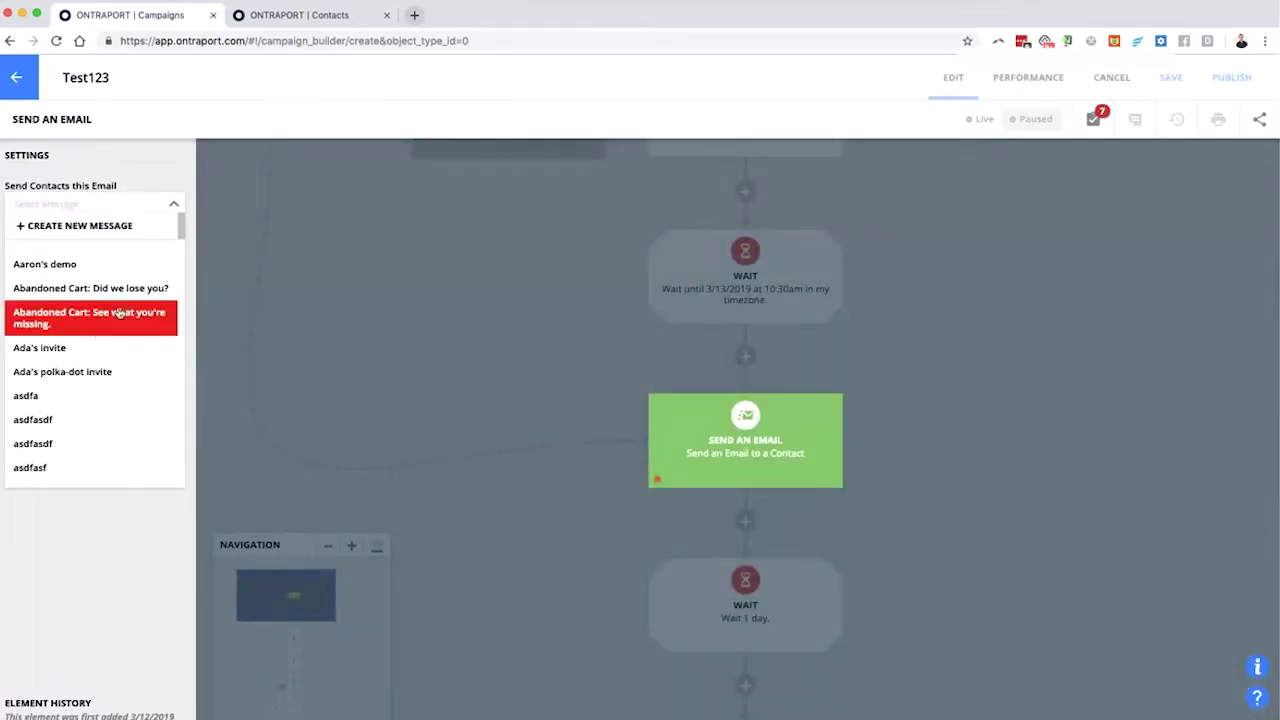
click(94, 371)
click(1068, 283)
Open the Send an SMS element from the checklist and assign it the "Acuity Booking: Appt Canceled" message.
click(1093, 119)
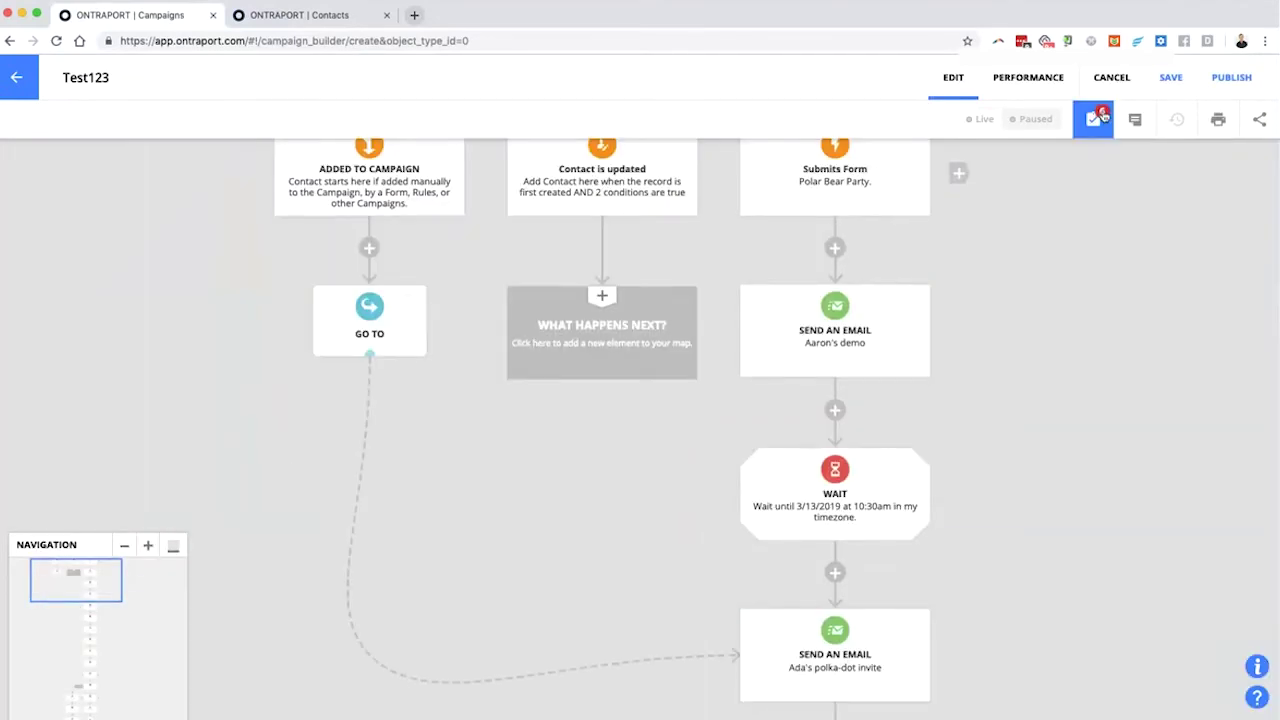
click(1180, 216)
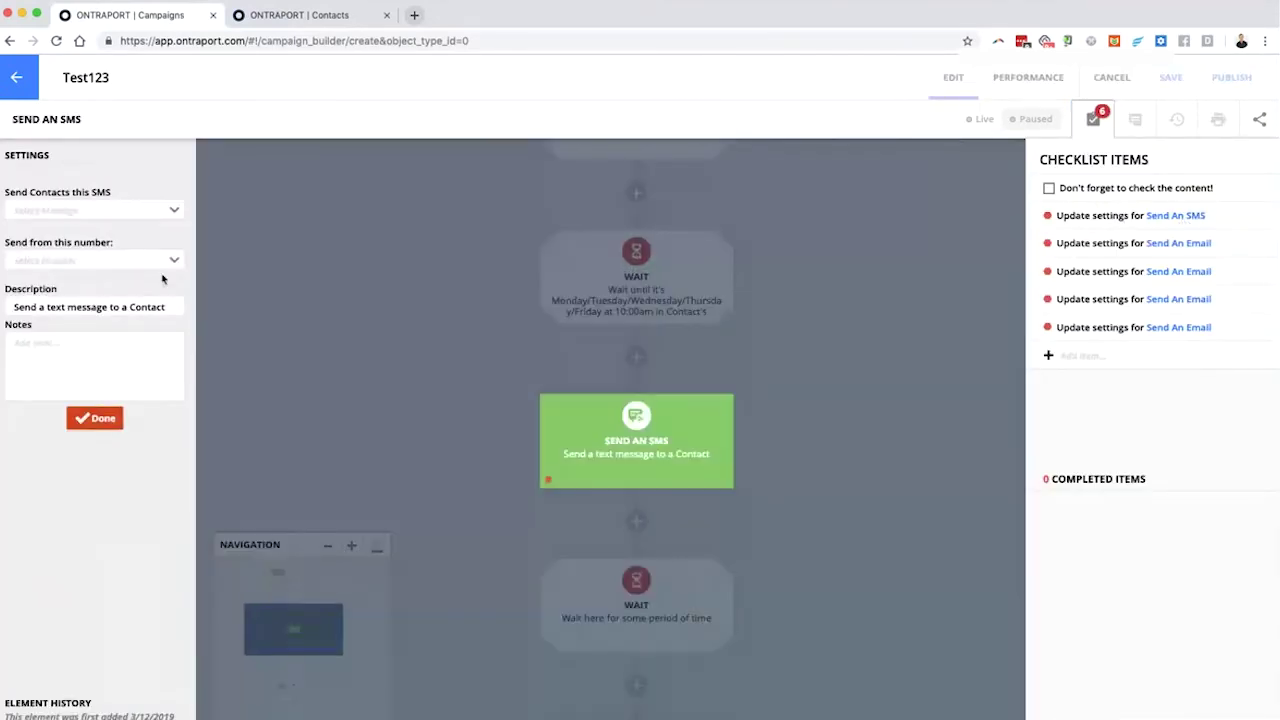
click(60, 209)
click(60, 284)
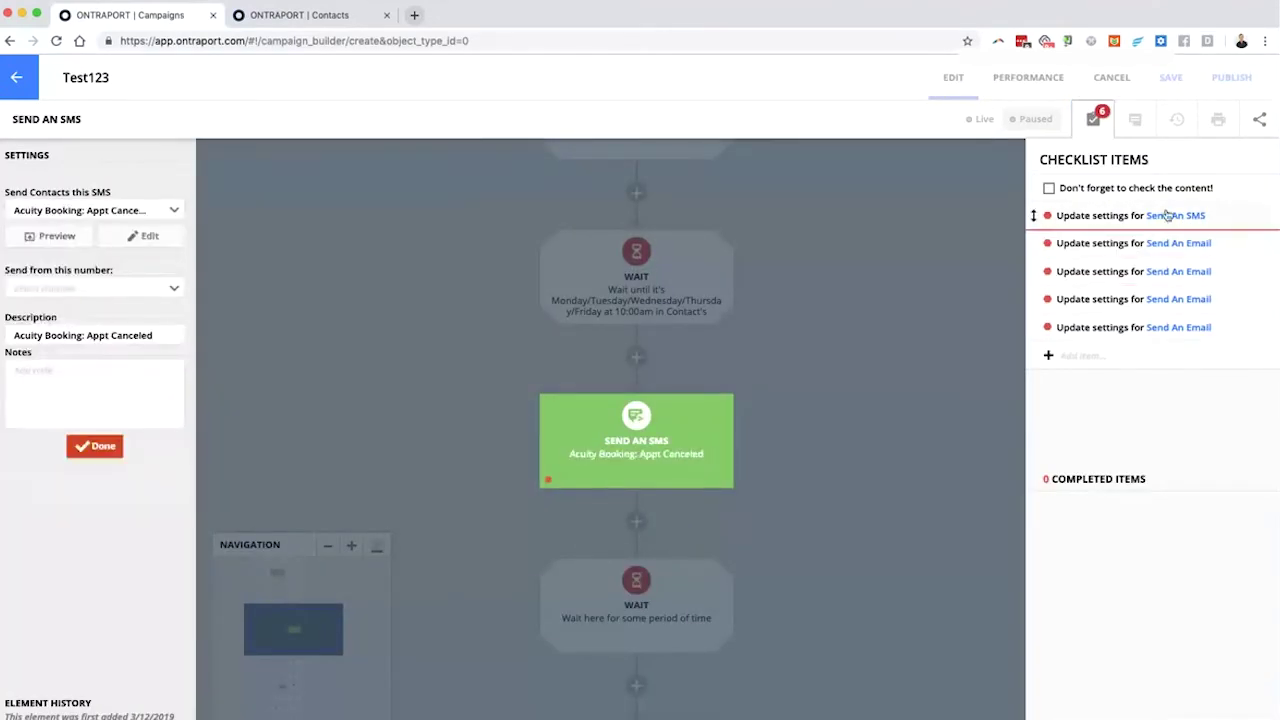
click(78, 452)
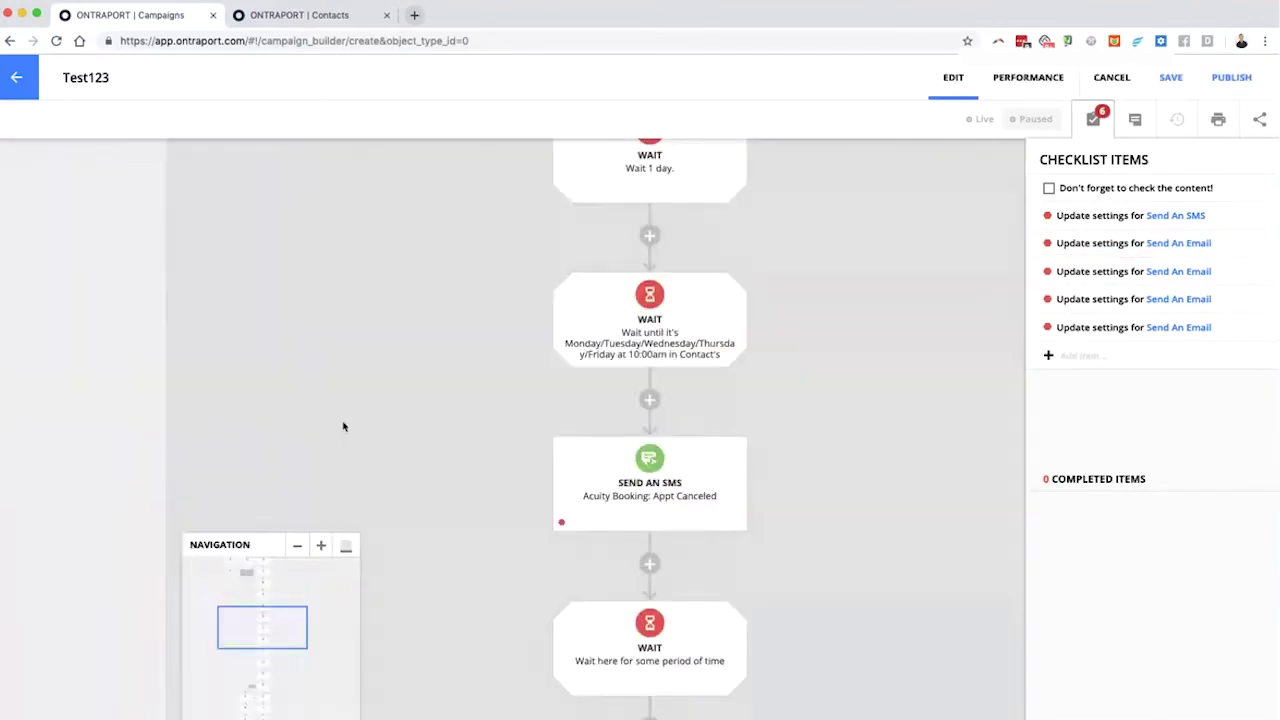
Assign "Abandoned Cart: See what you're missing." to the unconfigured email just before the wait-until-goal element.
click(1152, 248)
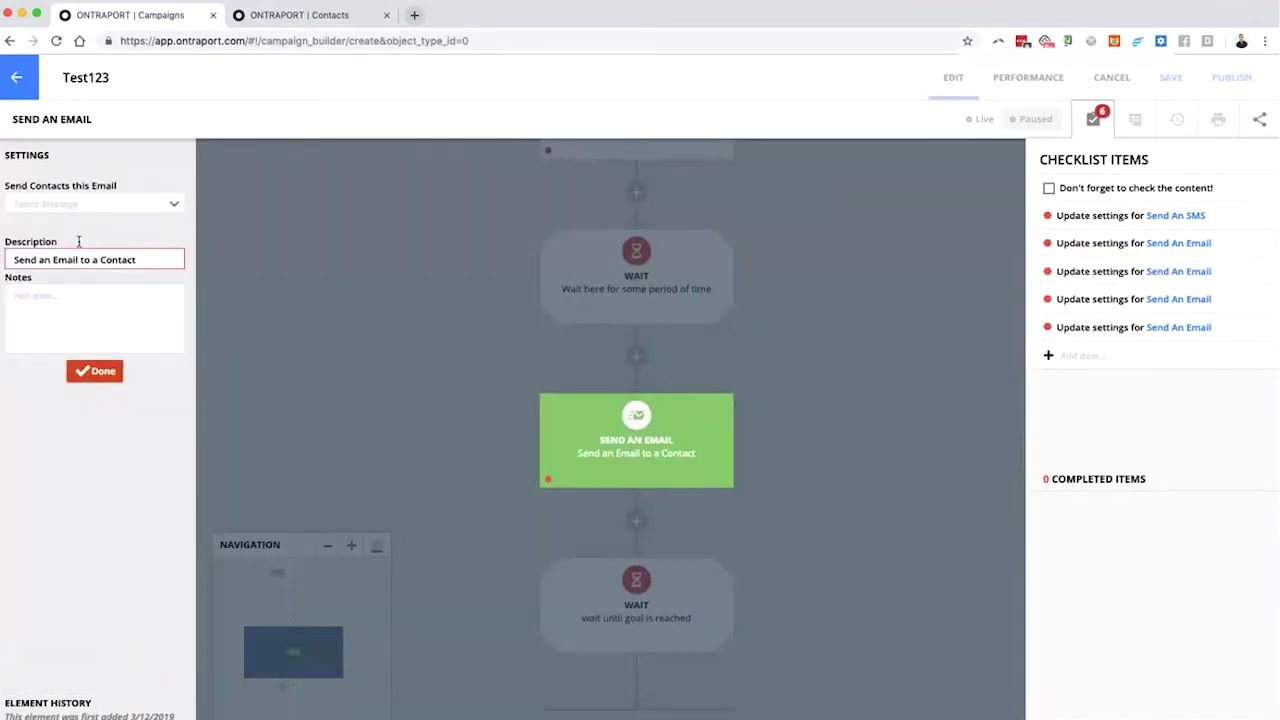
click(80, 210)
click(68, 292)
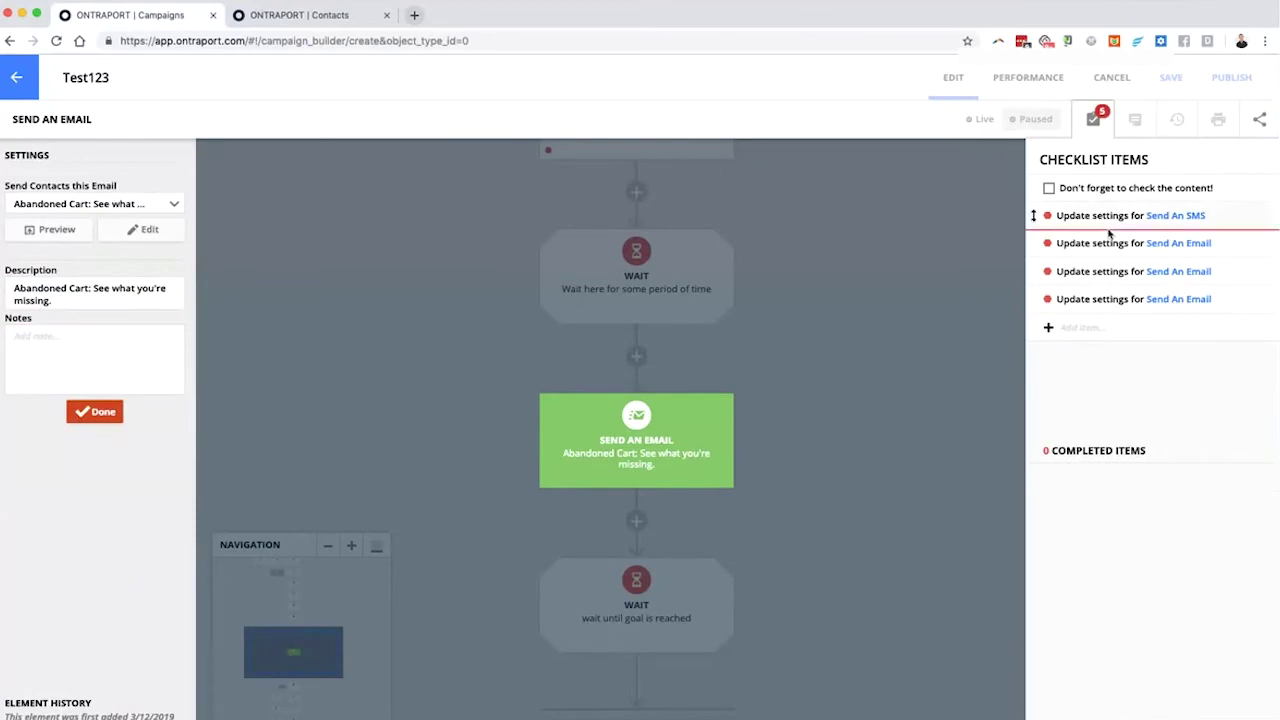
click(94, 411)
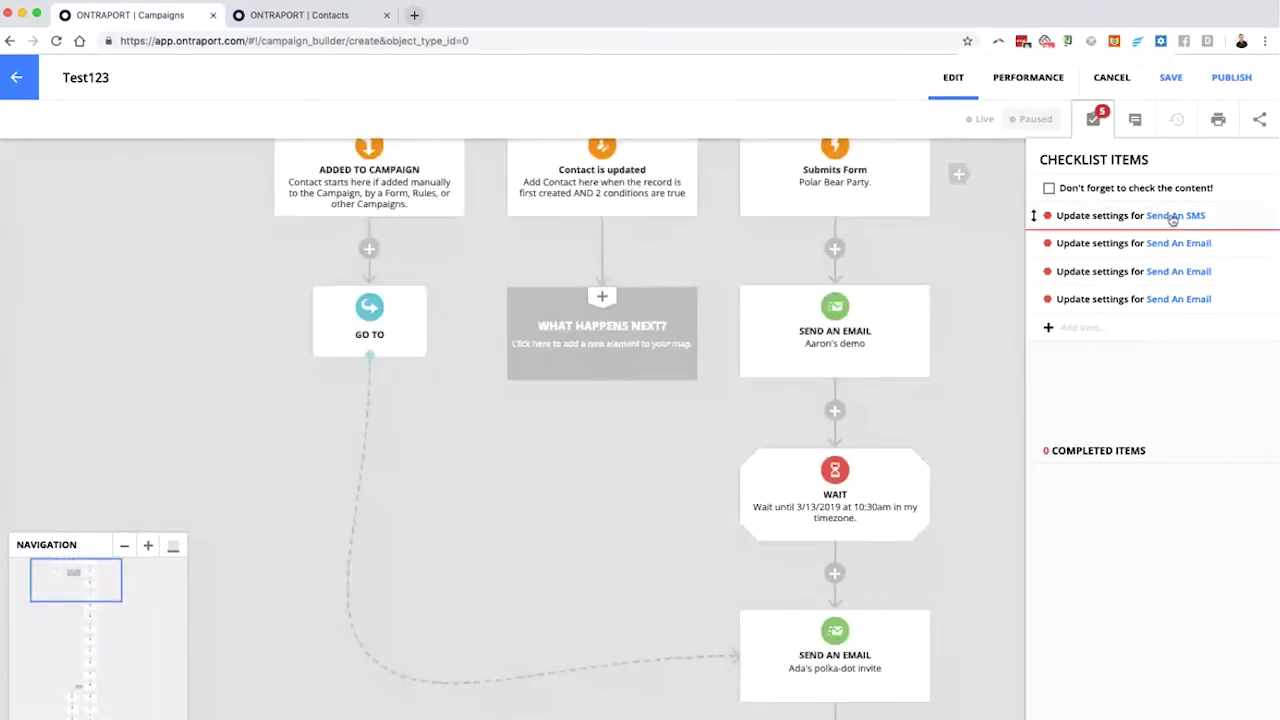
Reopen the Send an SMS element from the checklist and choose a number to send from.
click(1175, 215)
click(96, 445)
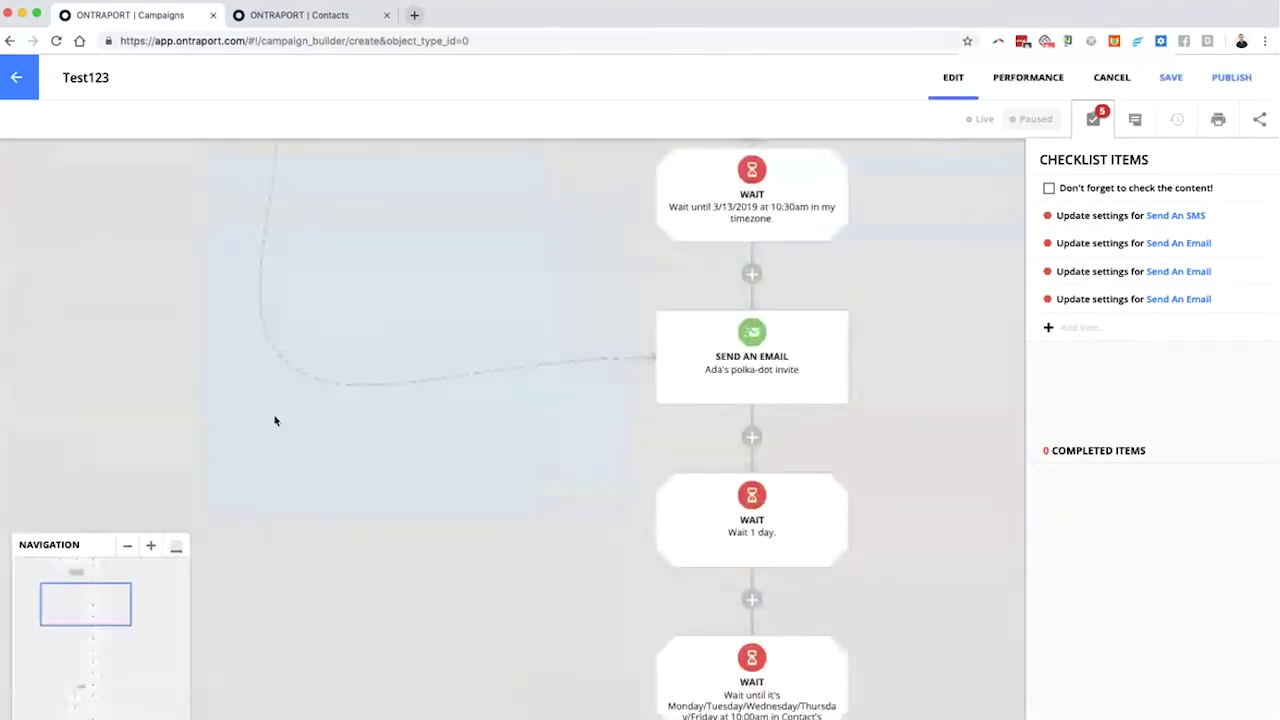
click(1177, 244)
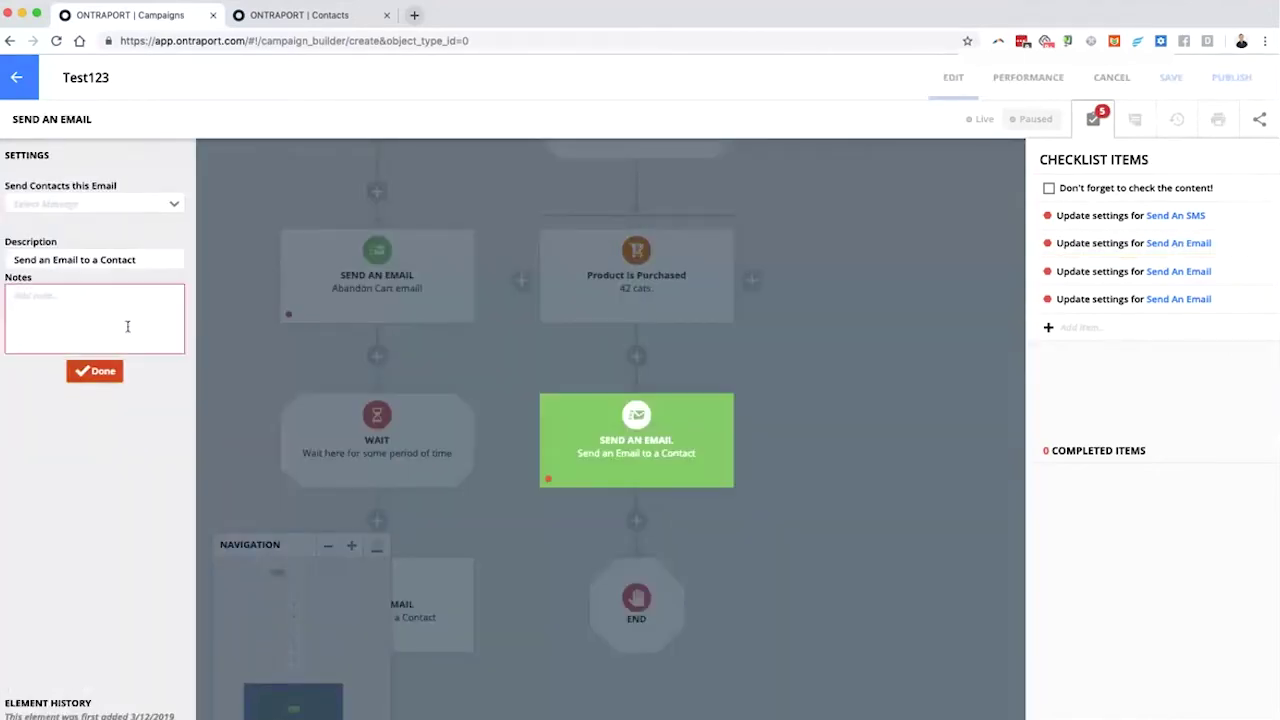
click(1200, 216)
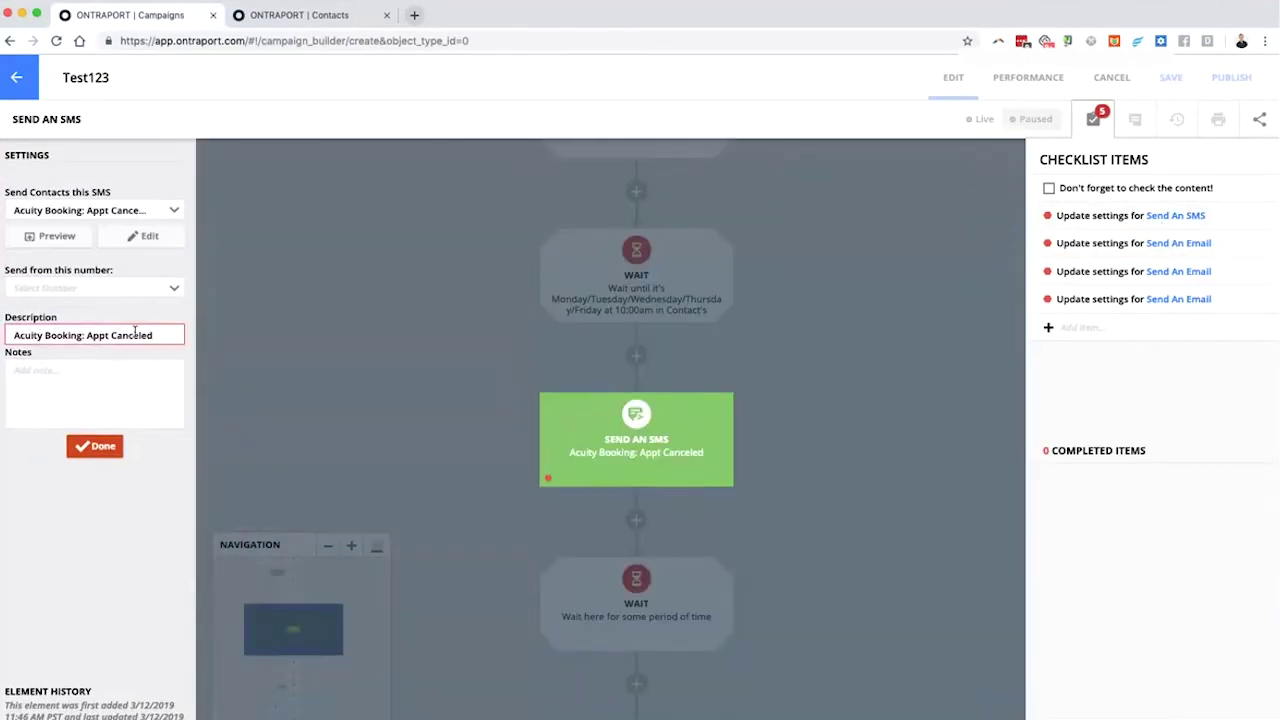
click(106, 290)
click(60, 343)
click(96, 445)
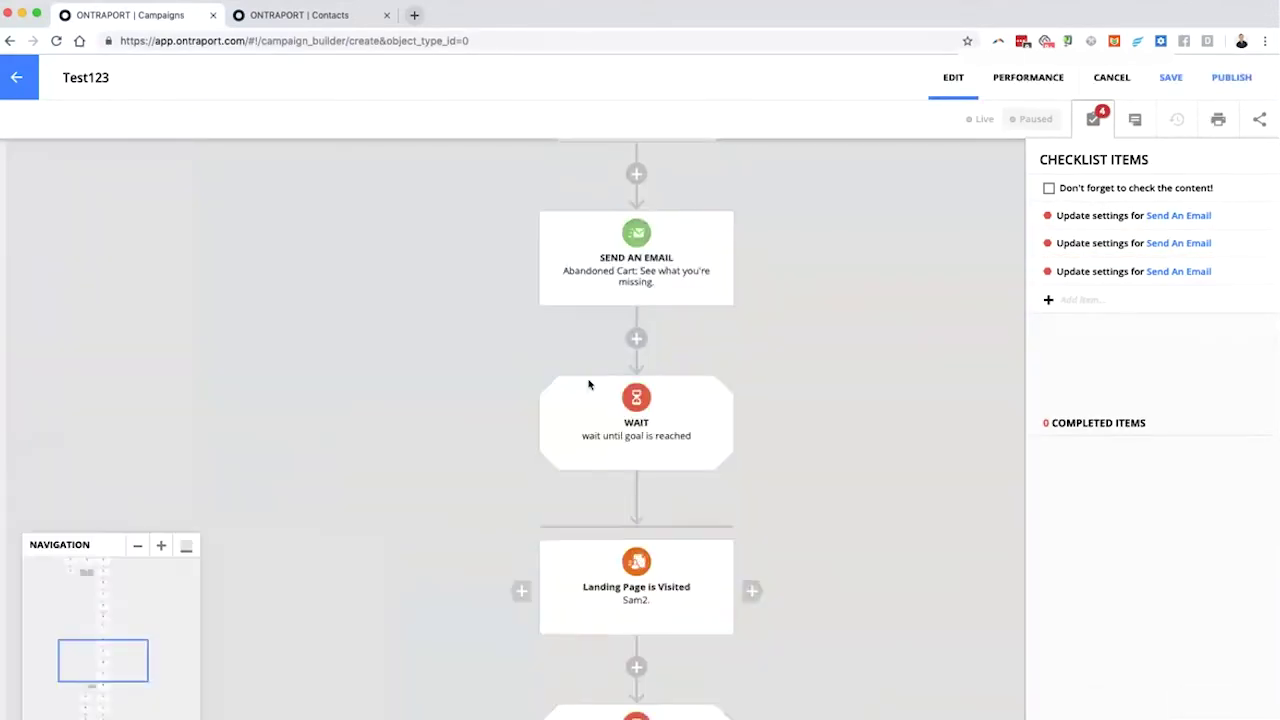
Assign "Abandoned Cart: See what you're missing." to the email below the 42 cats purchase goal.
click(1177, 243)
click(95, 204)
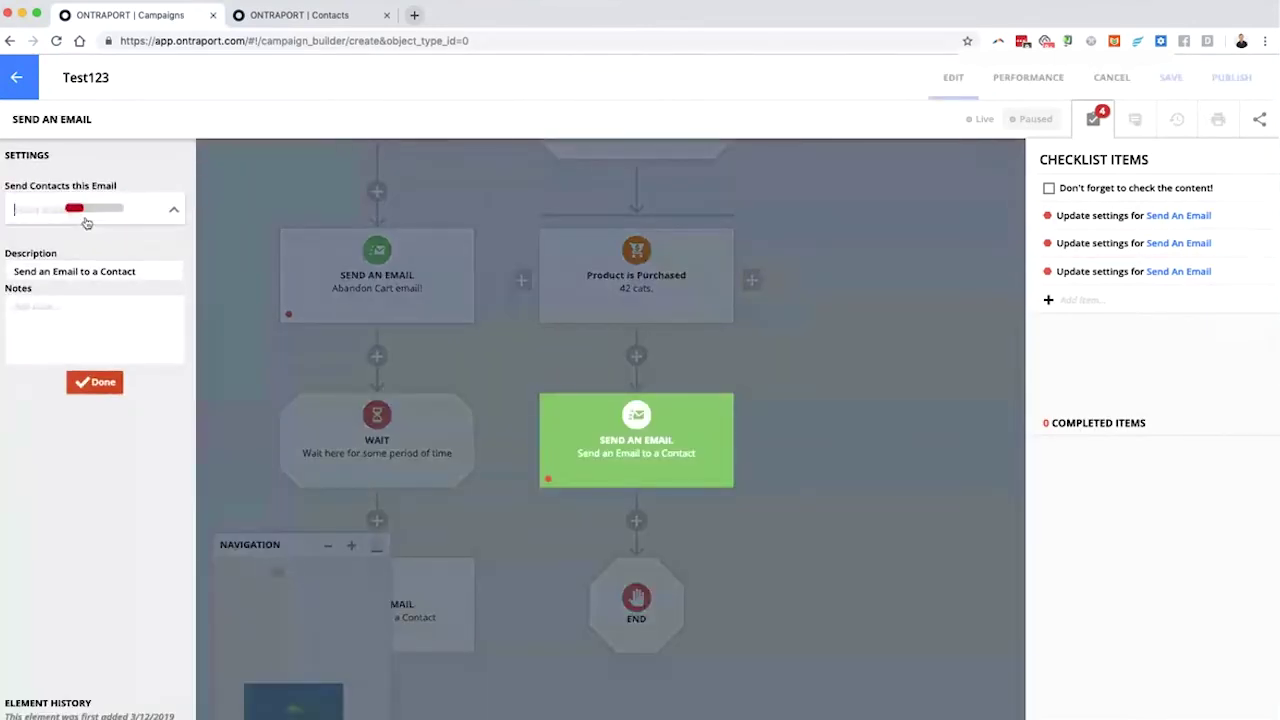
click(60, 316)
click(95, 410)
Assign the "Ada's invite" message to the Abandon Cart email element.
click(1177, 215)
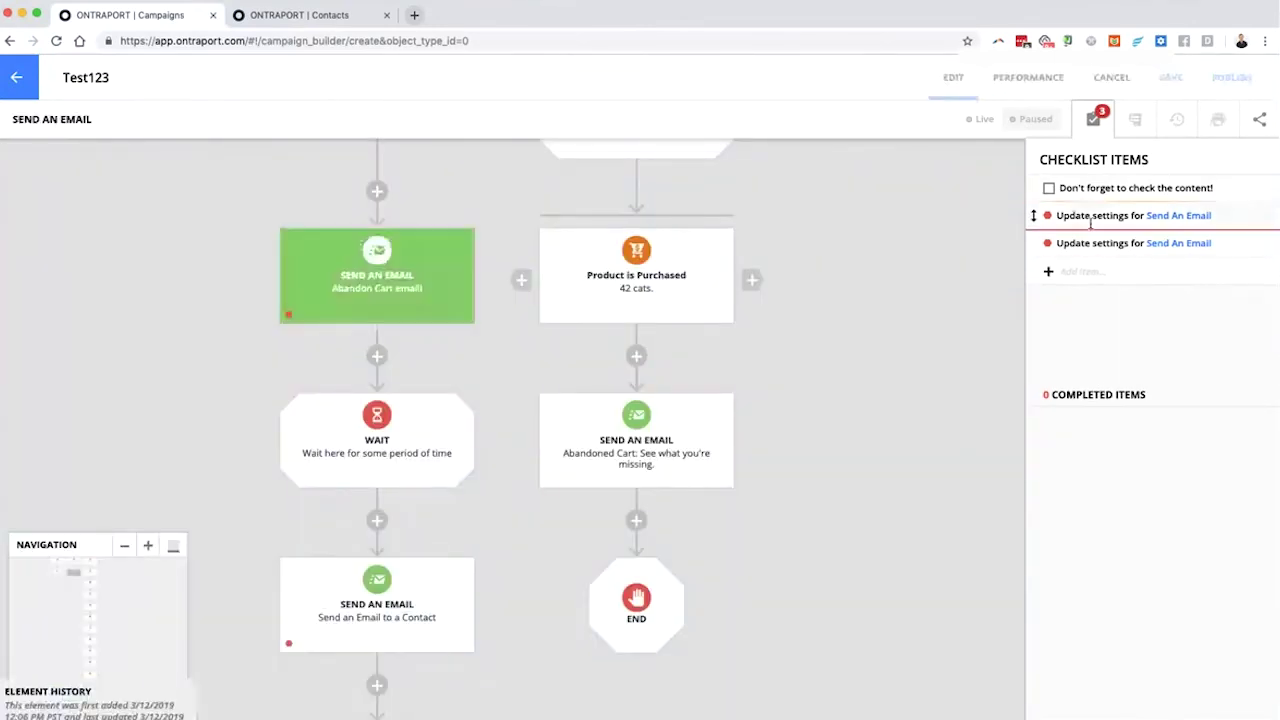
click(95, 204)
click(60, 347)
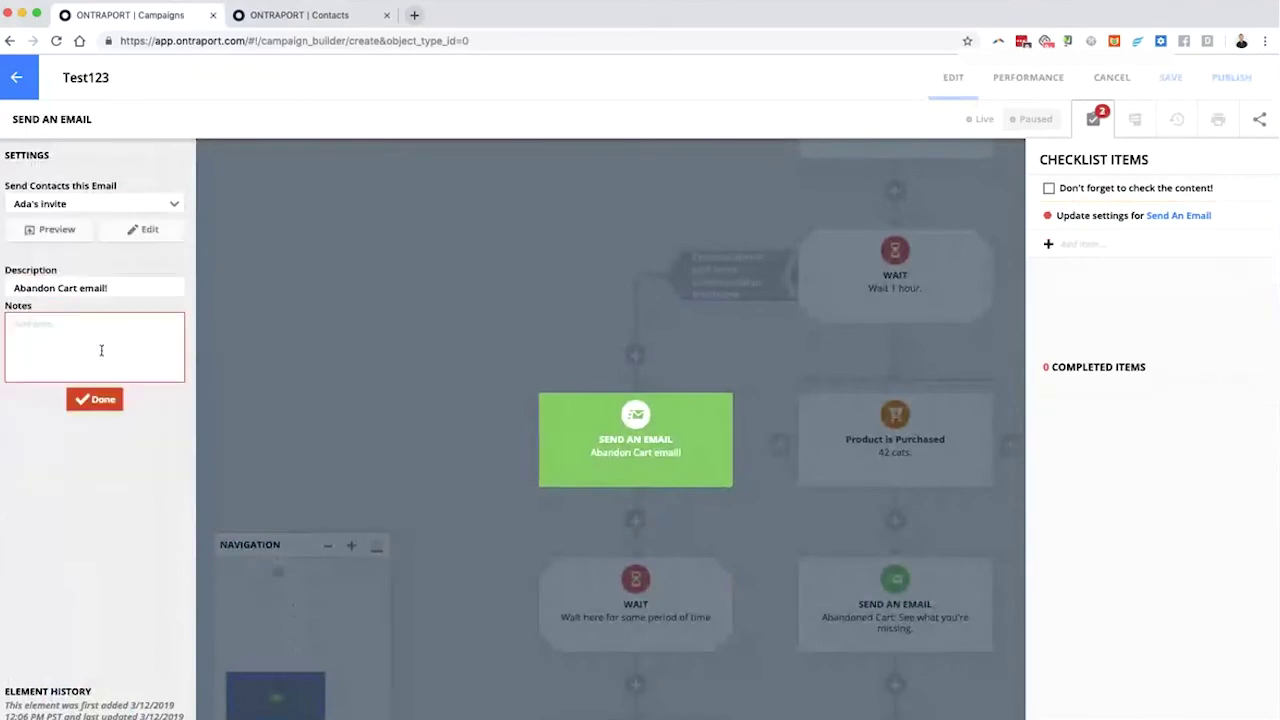
click(97, 400)
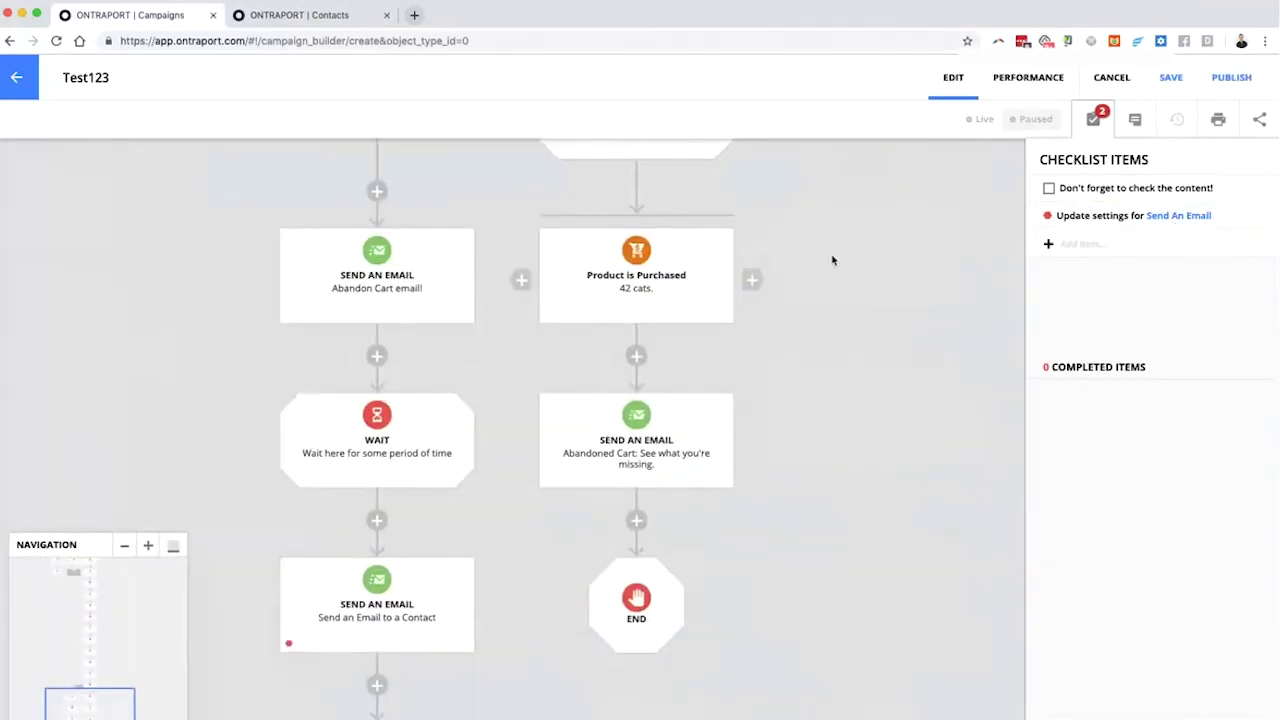
Assign "Abandoned Cart: See what you're missing." to the last email of the abandoned-cart branch and try to publish the campaign.
click(1160, 216)
click(90, 216)
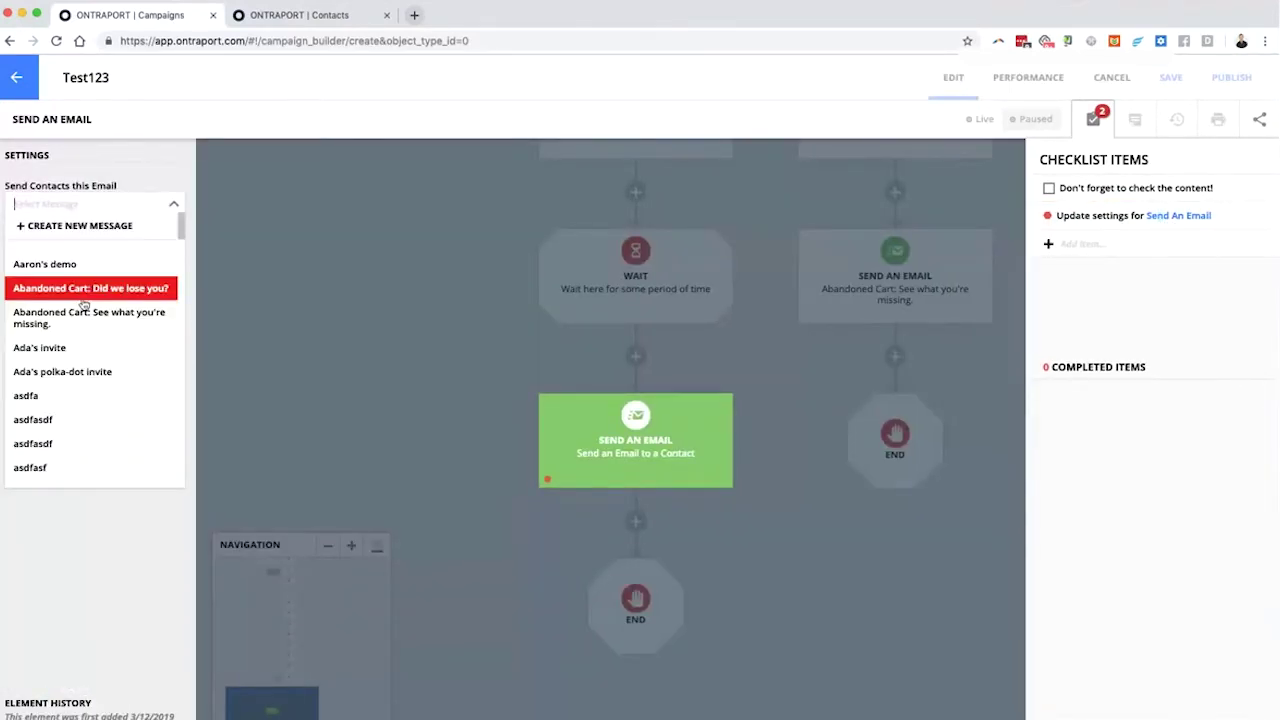
click(50, 320)
click(97, 409)
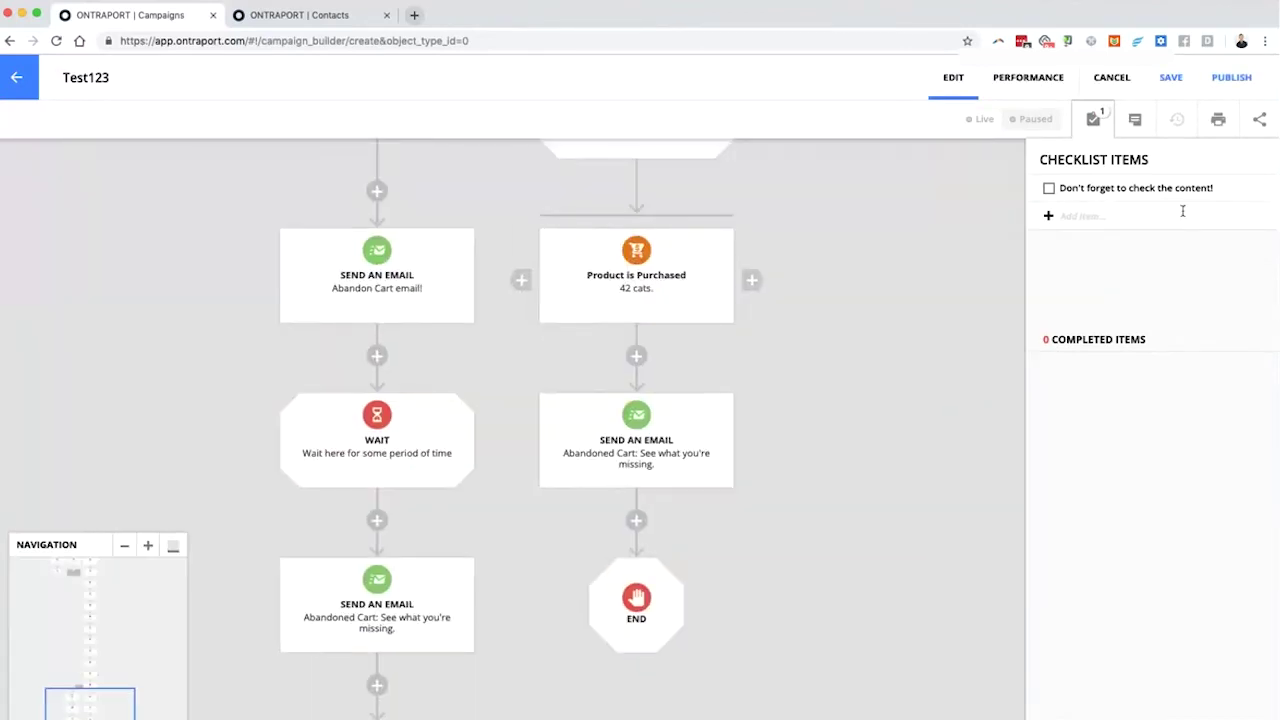
click(1228, 90)
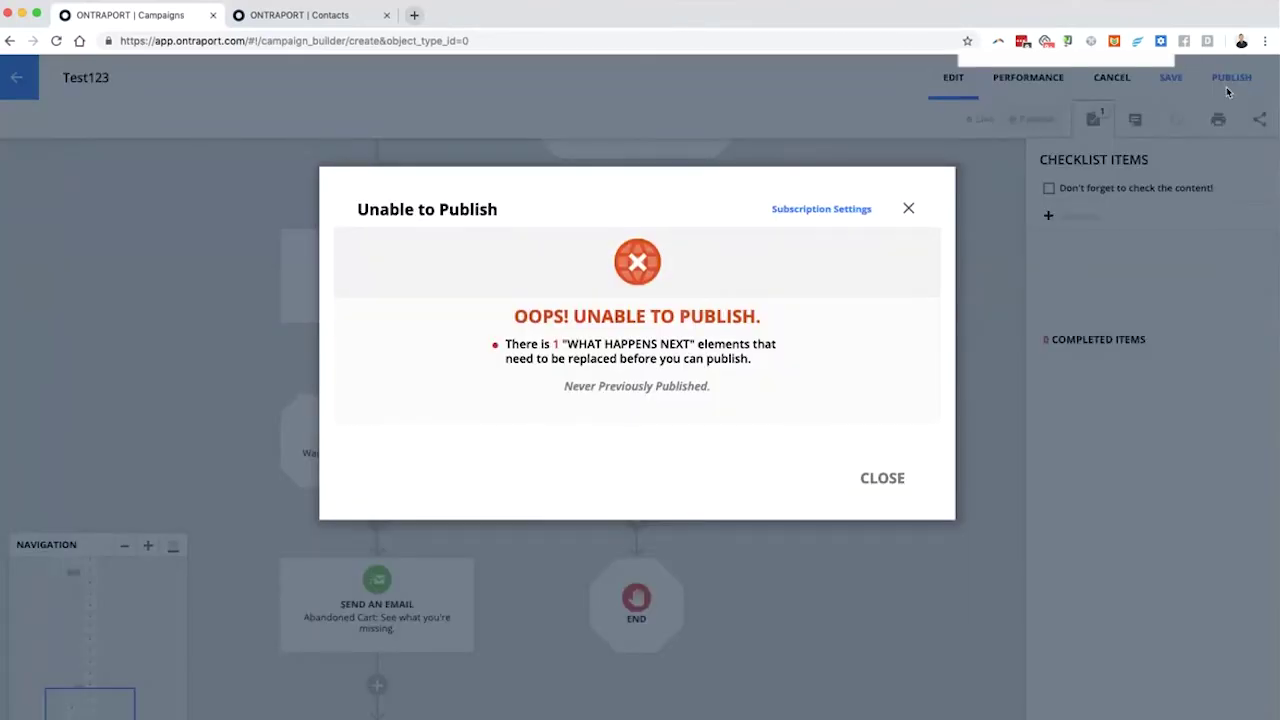
Replace the remaining What Happens Next placeholder below the "Contact is updated" trigger with an End element.
click(882, 478)
scroll(700, 500, down, 5)
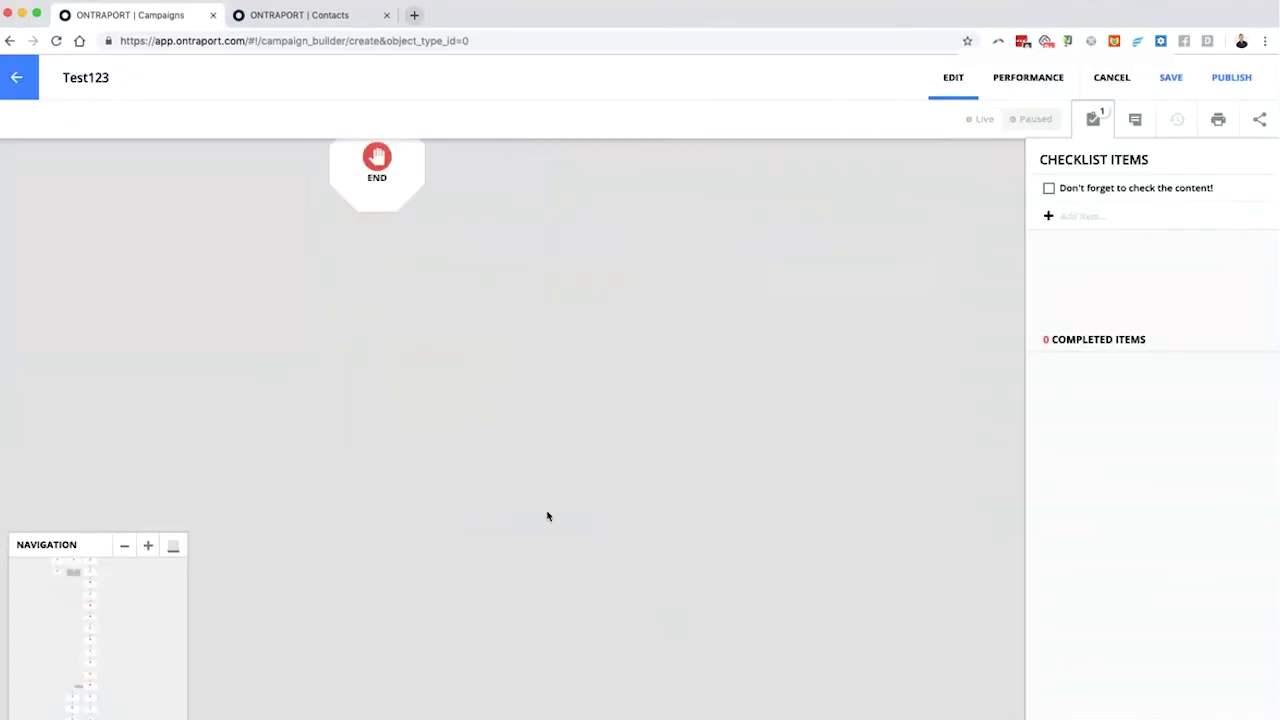
scroll(540, 510, up, 5)
scroll(509, 502, up, 10)
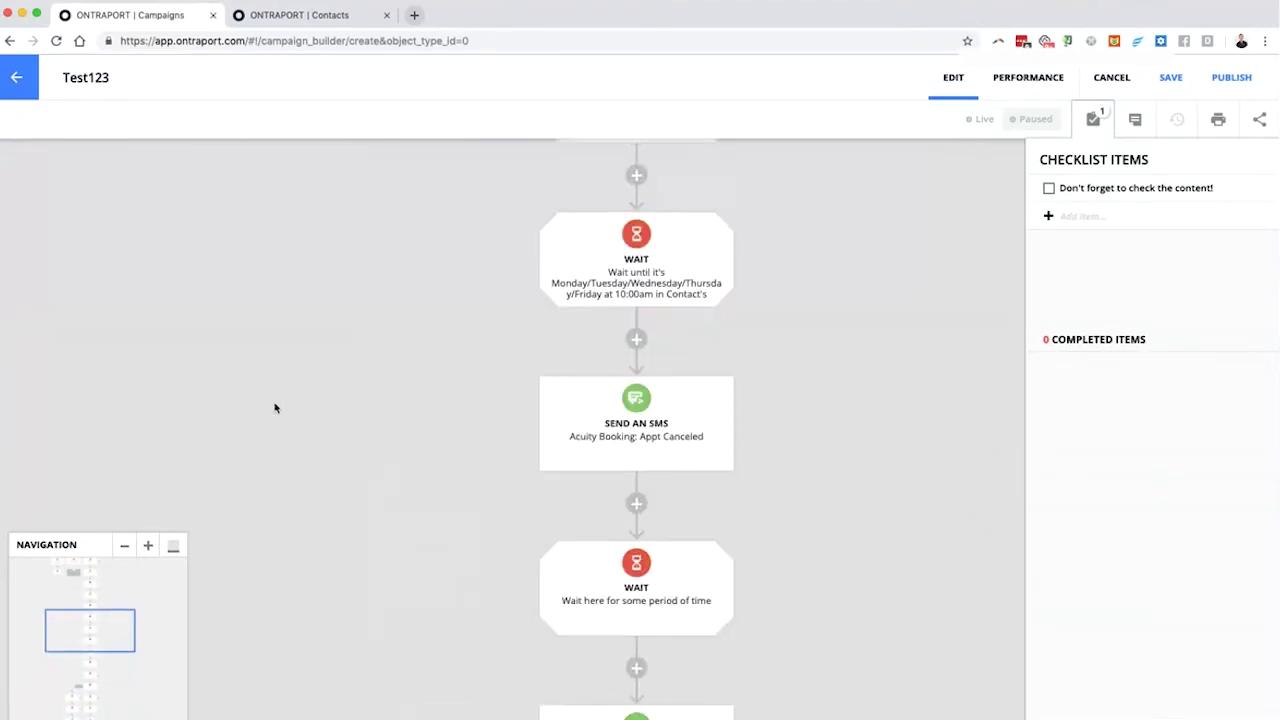
click(389, 430)
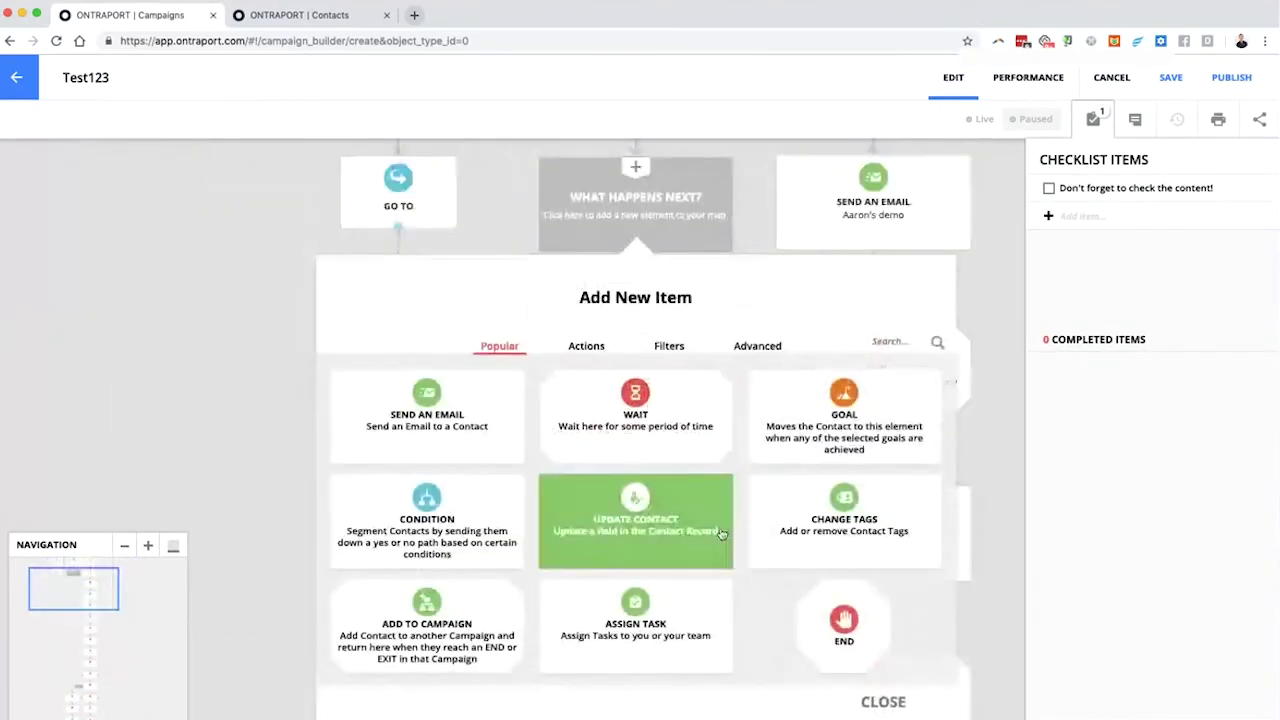
click(843, 620)
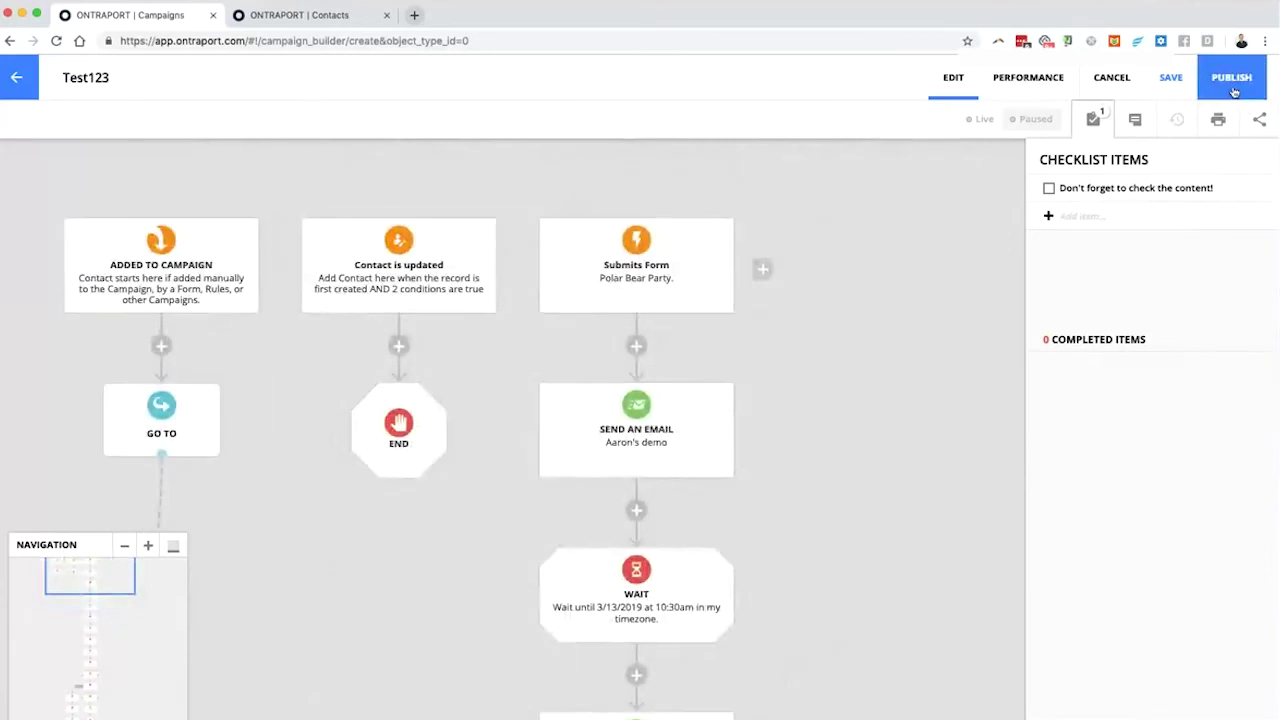
Save and publish the Test123 campaign and open its revision history.
click(1231, 79)
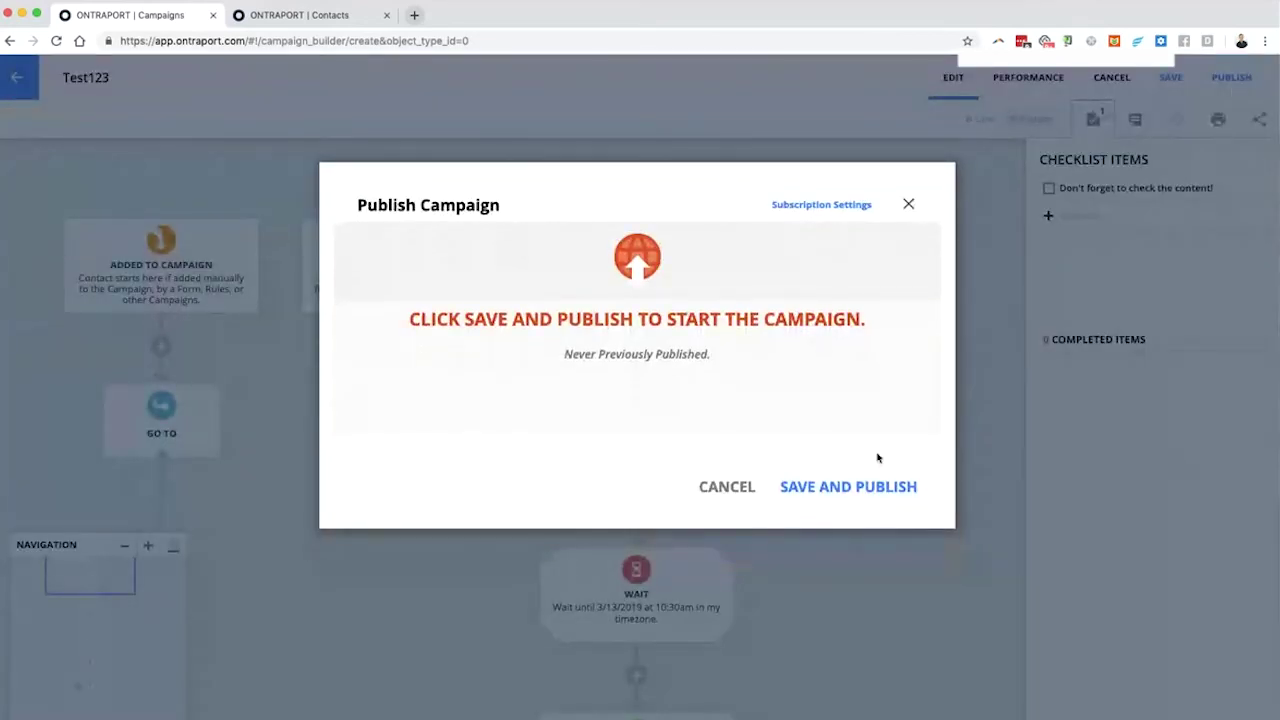
click(846, 488)
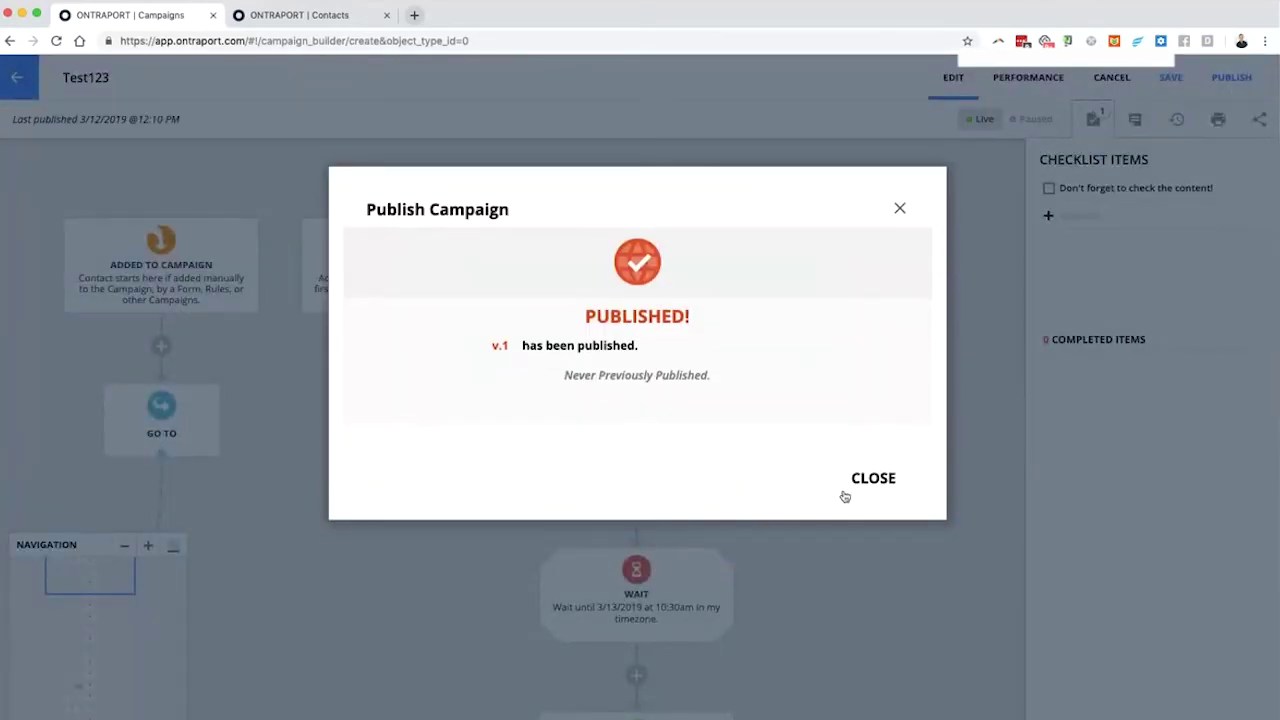
click(857, 496)
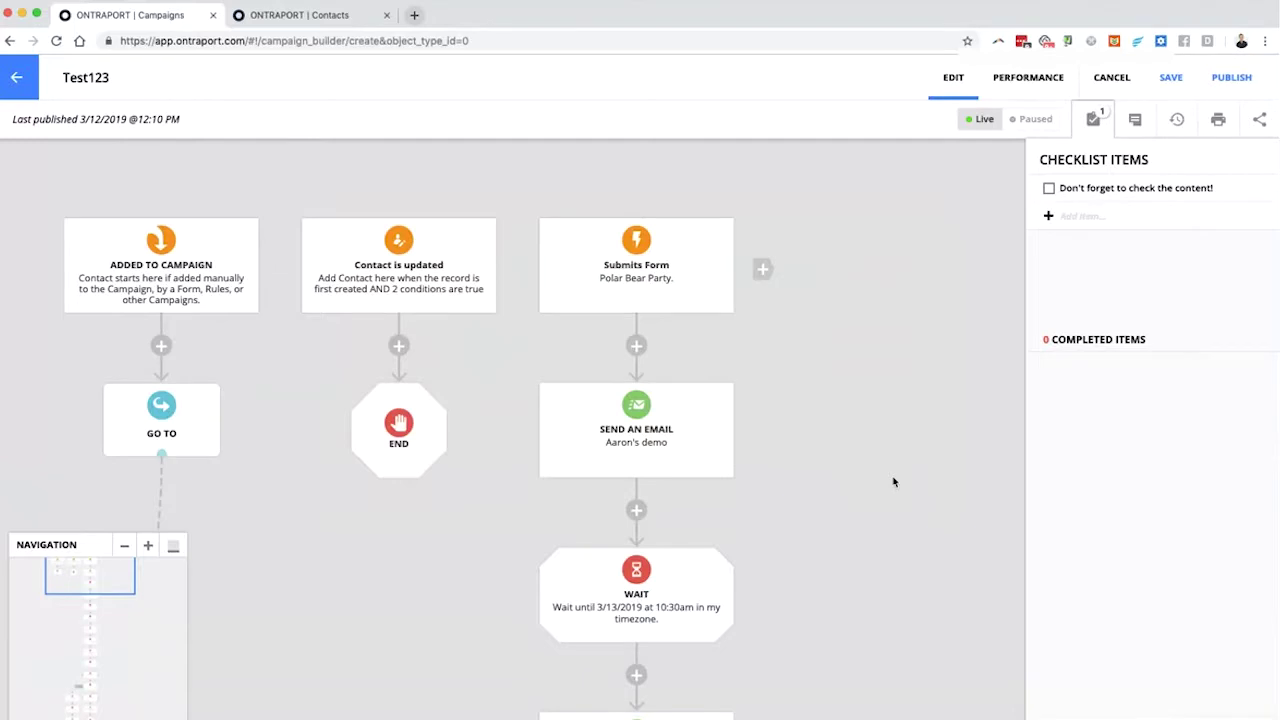
click(1178, 124)
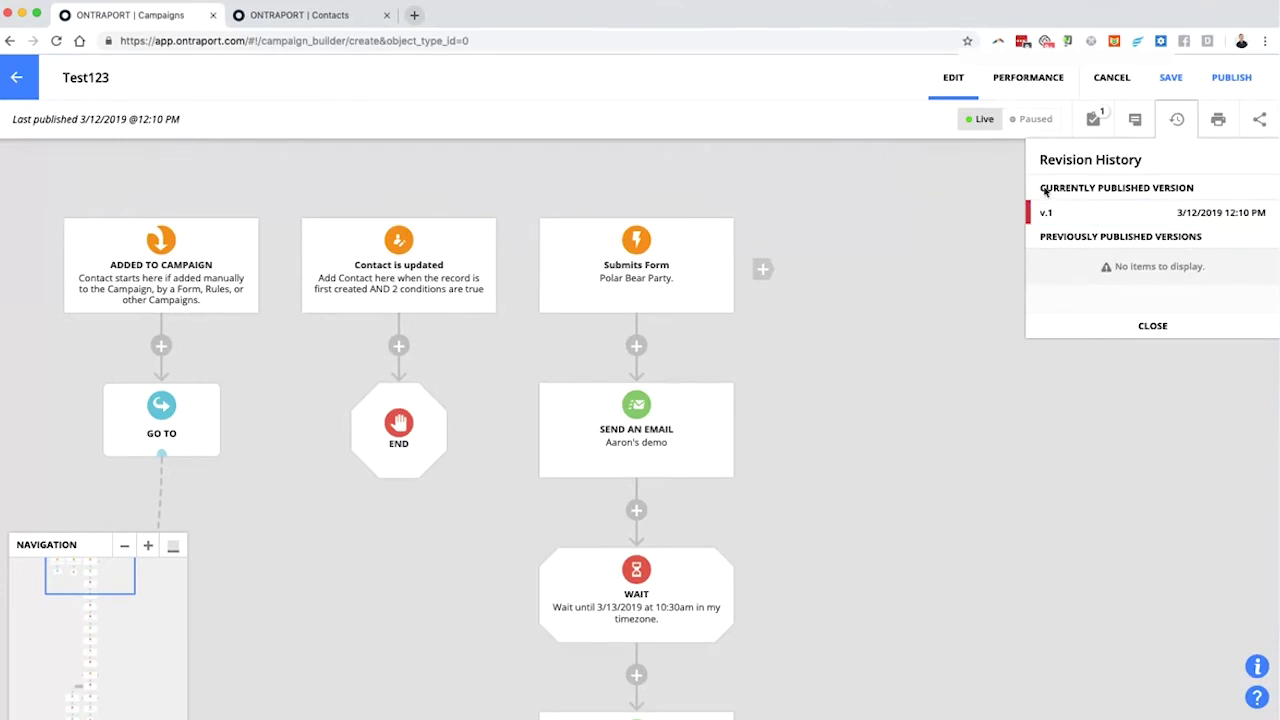
drag(1043, 191, 1211, 191)
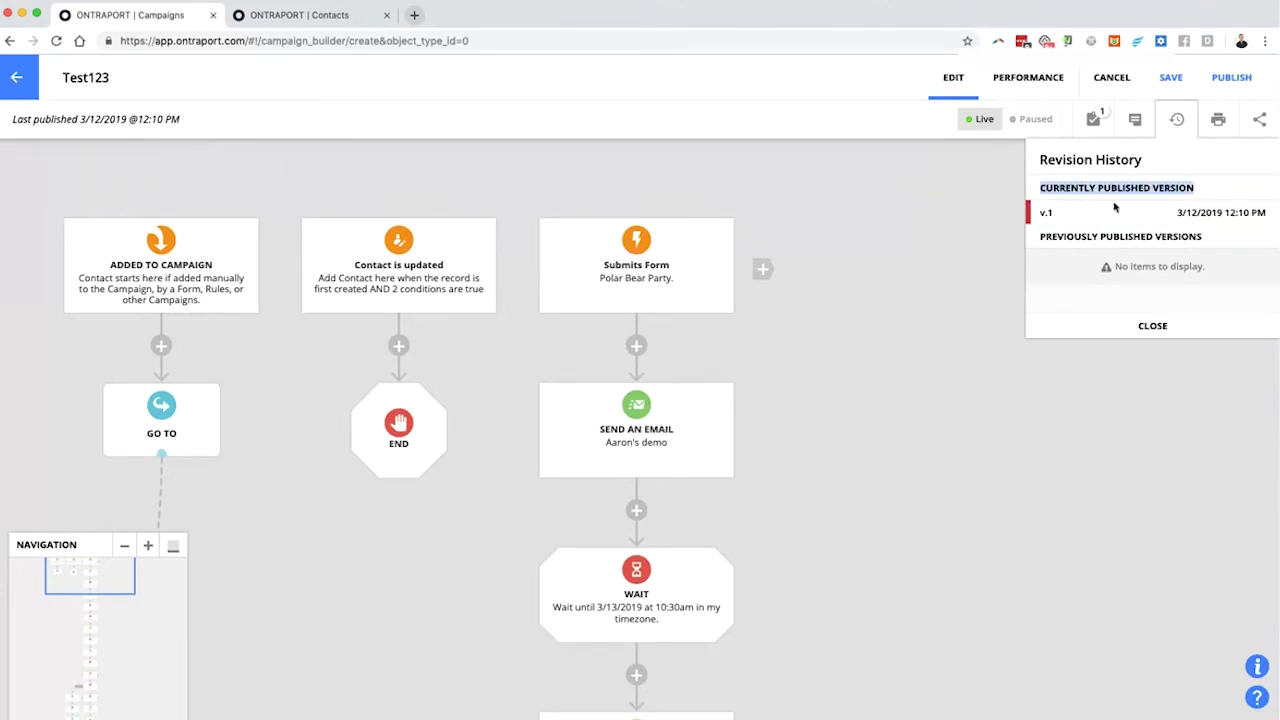
double_click(1118, 160)
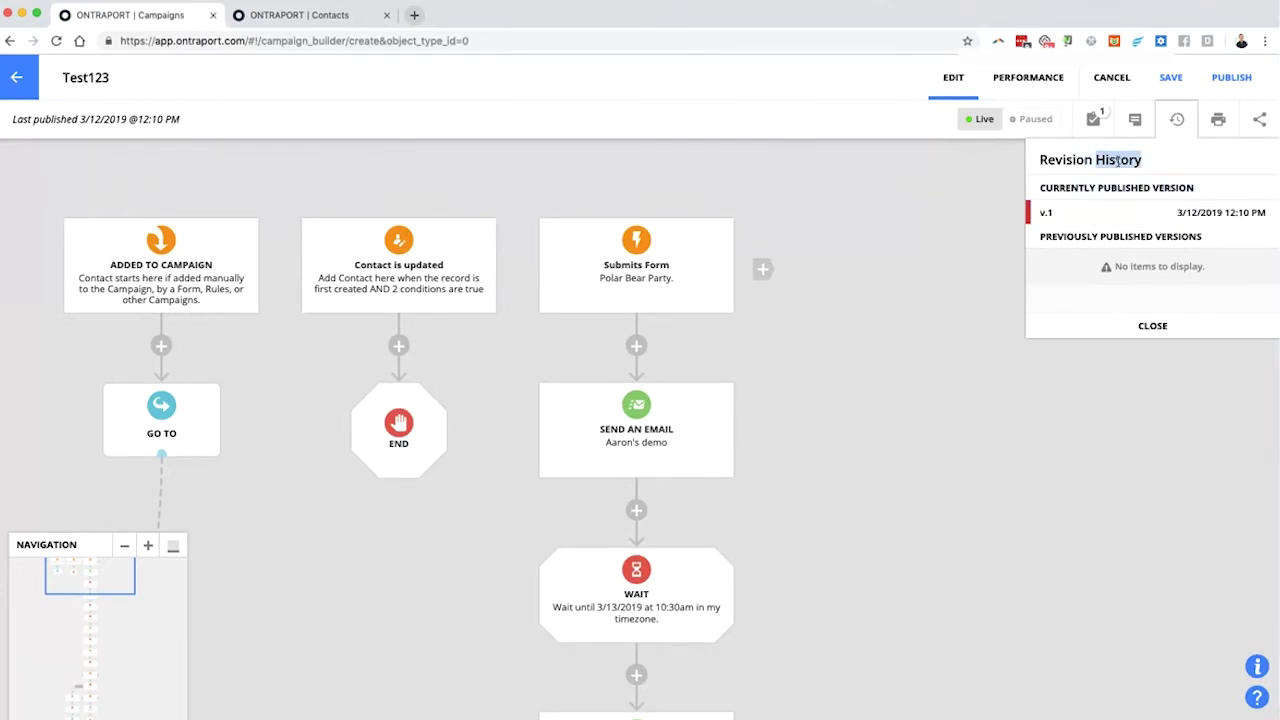
click(1118, 160)
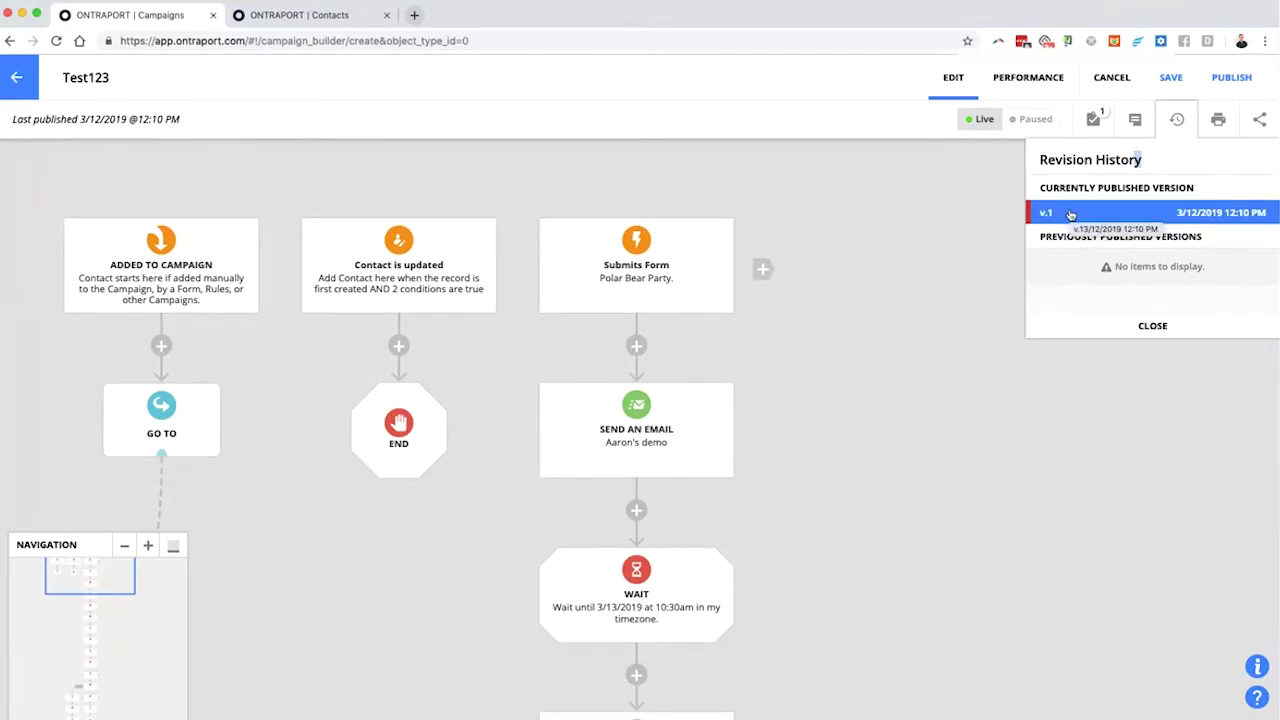
Redirect the Go To element's connector to the demo Send an Email element and save the change as a draft.
drag(506, 437, 626, 406)
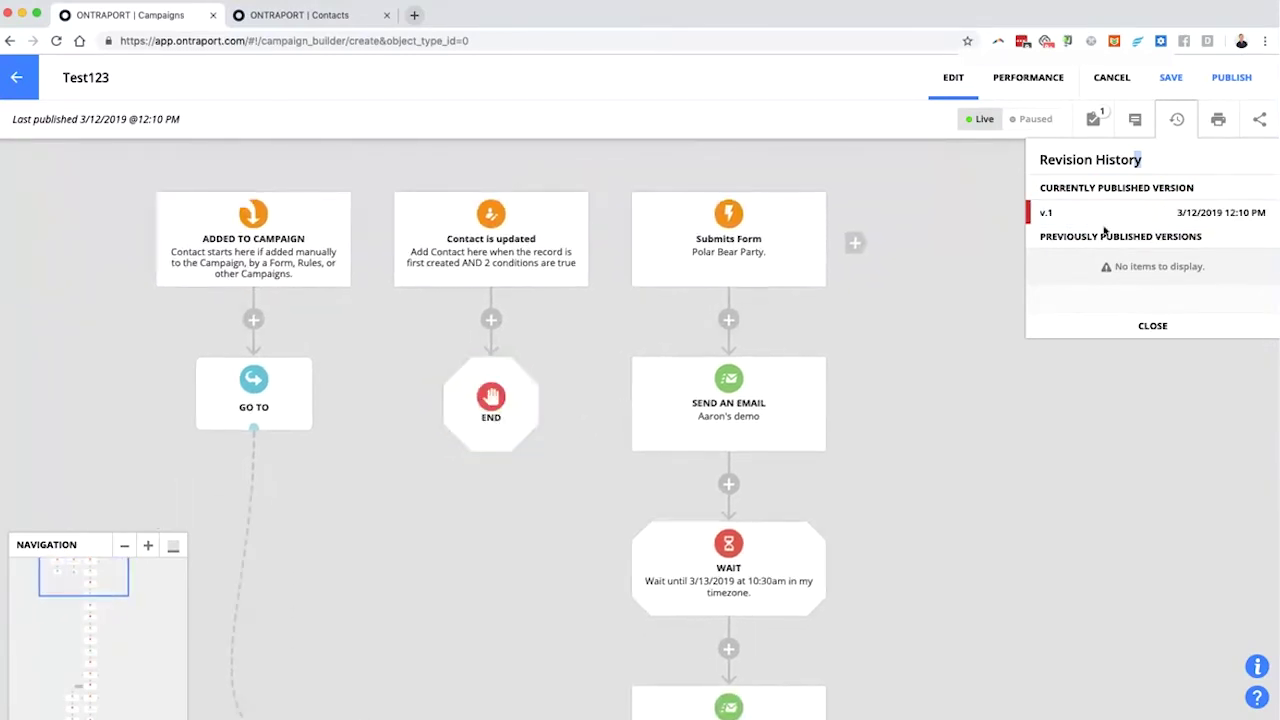
drag(378, 524, 454, 471)
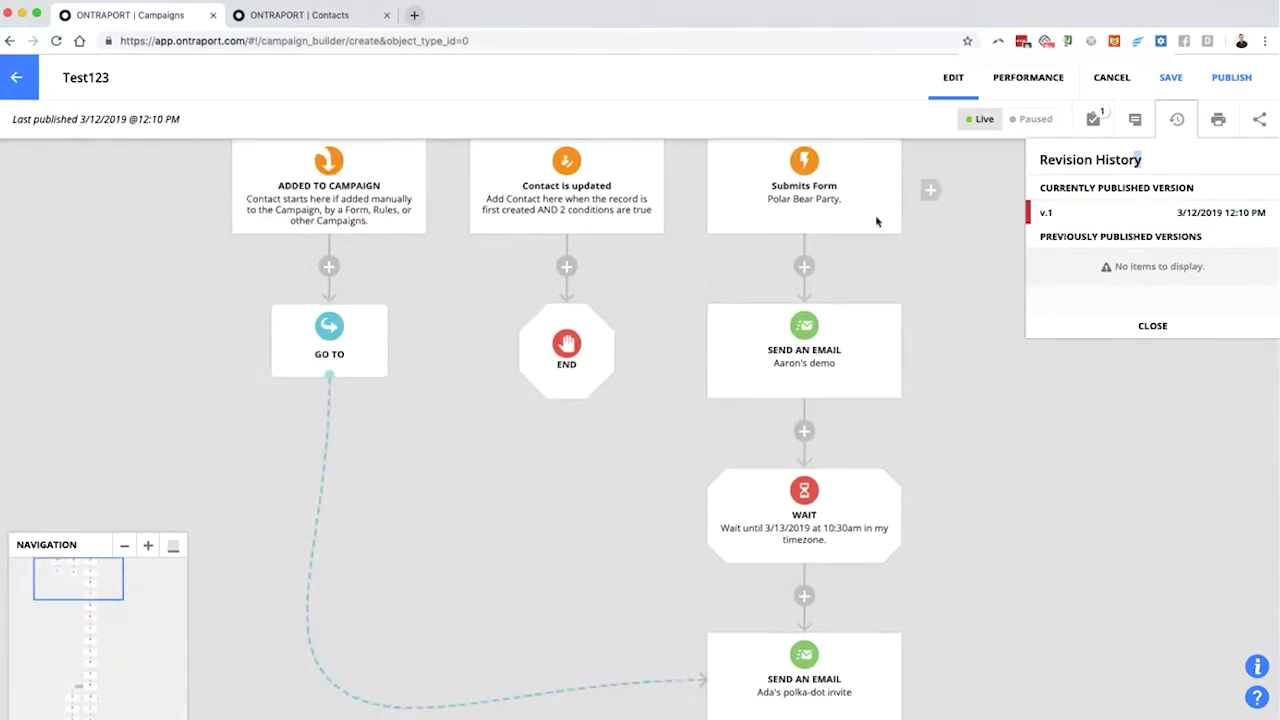
drag(678, 680, 748, 376)
click(1166, 79)
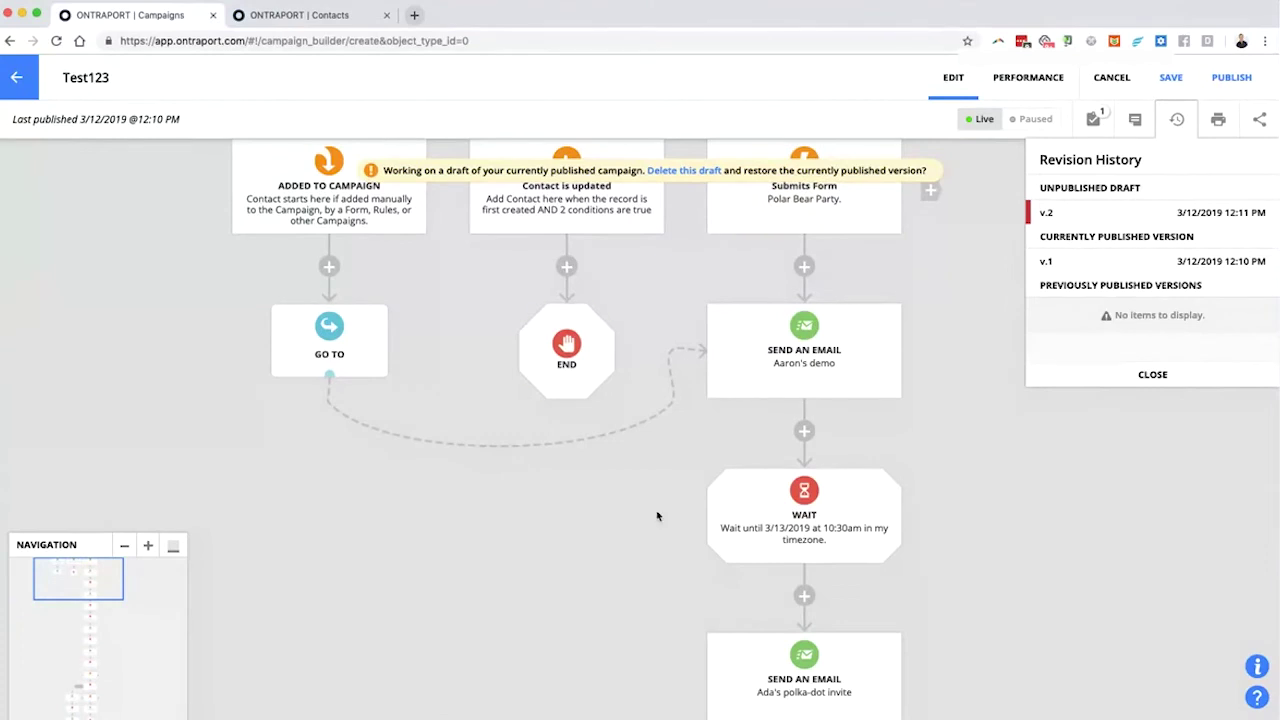
View version v.1 from the revision history and examine where its Go To path leads.
drag(657, 514, 621, 600)
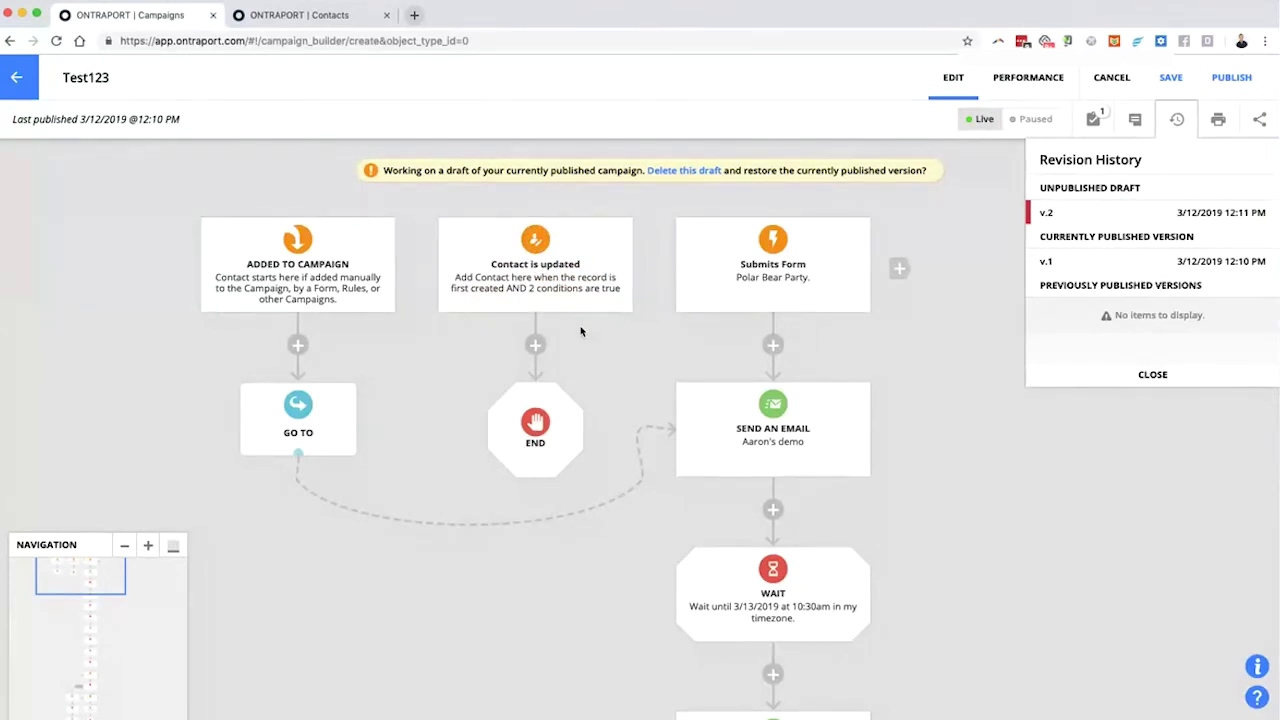
click(1090, 266)
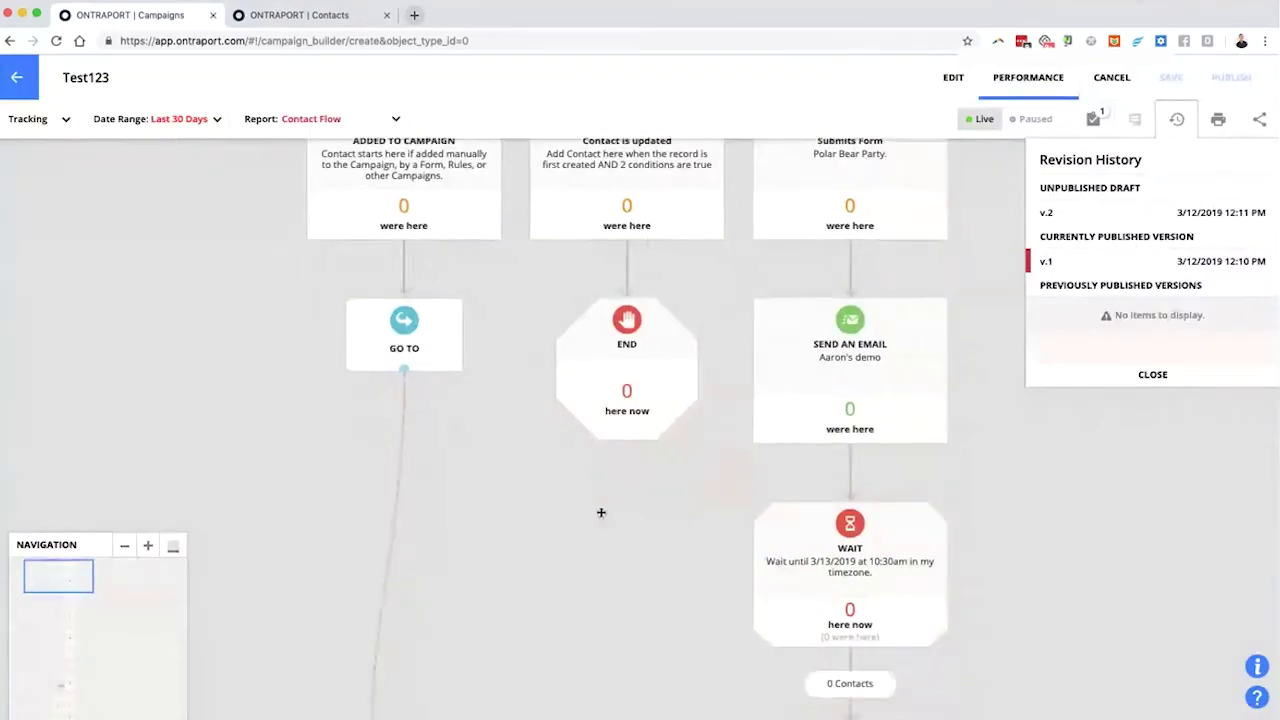
scroll(610, 530, down, 4)
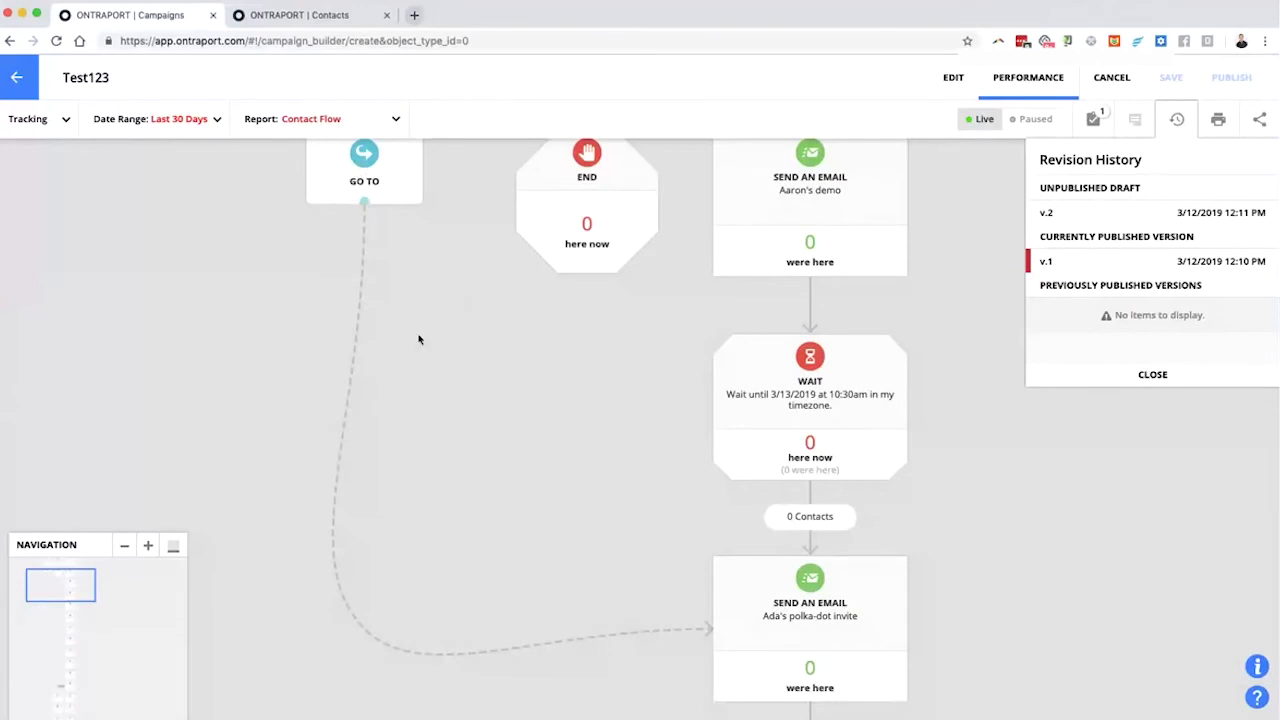
scroll(419, 340, up, 4)
scroll(650, 600, down, 5)
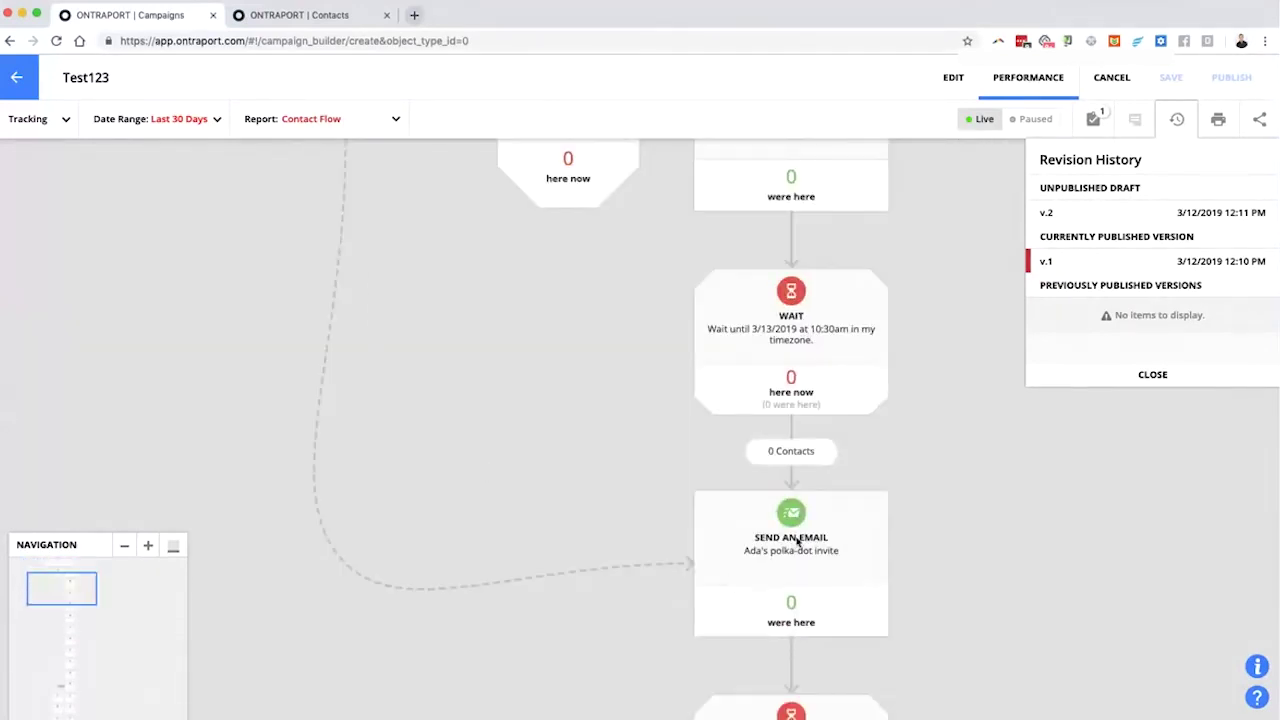
Reopen the unpublished draft v.2 from the revision history and examine its Go To path.
click(1114, 219)
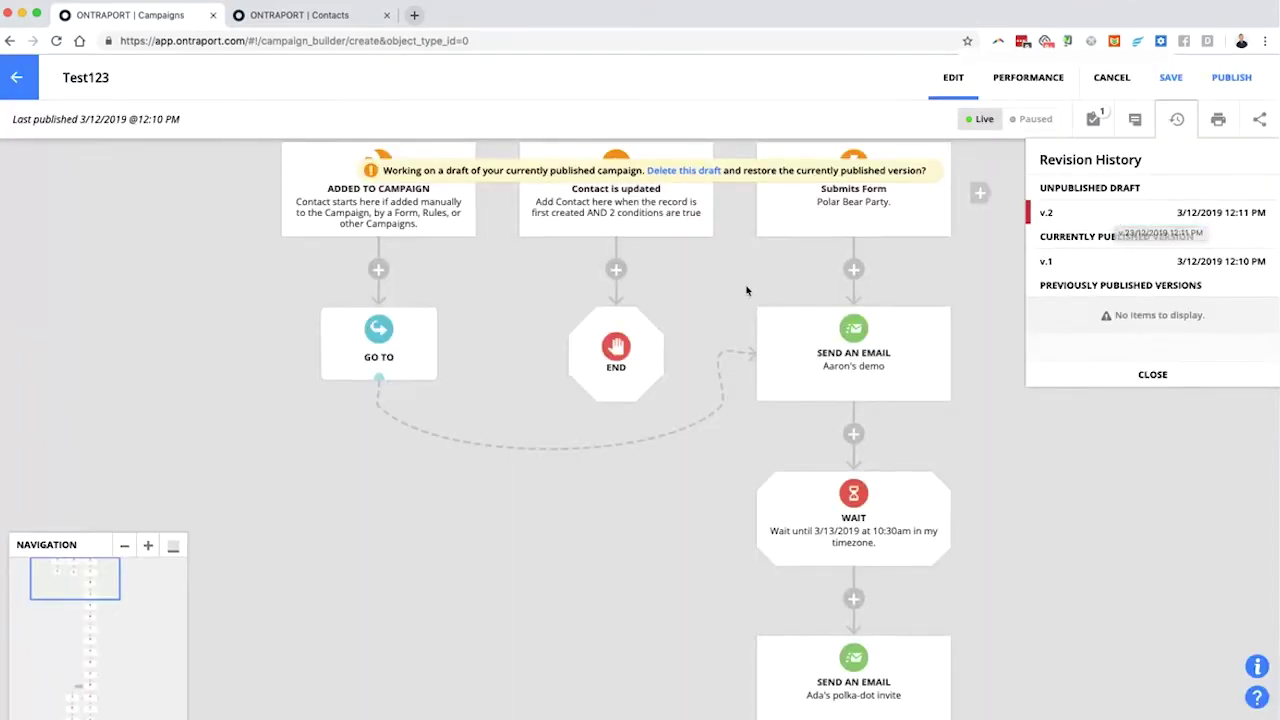
scroll(748, 300, up, 2)
mouse_move(658, 453)
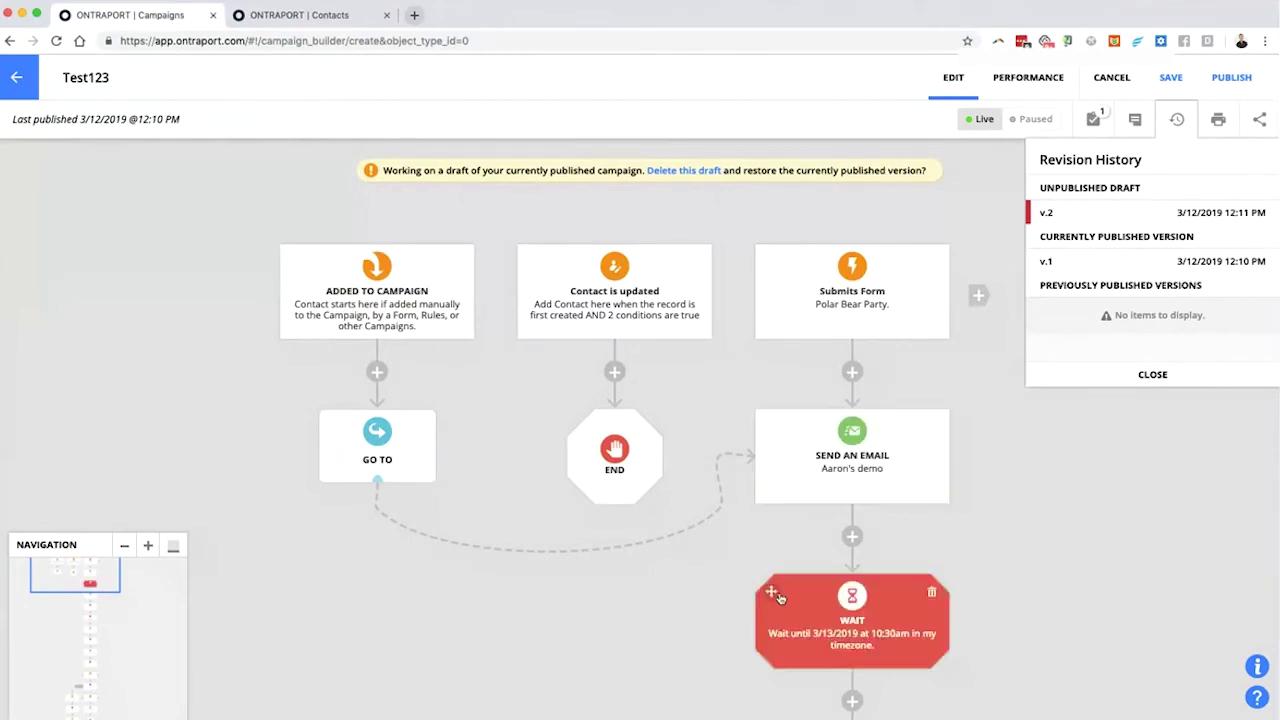
scroll(674, 437, down, 3)
scroll(900, 480, up, 3)
scroll(900, 480, right, 2)
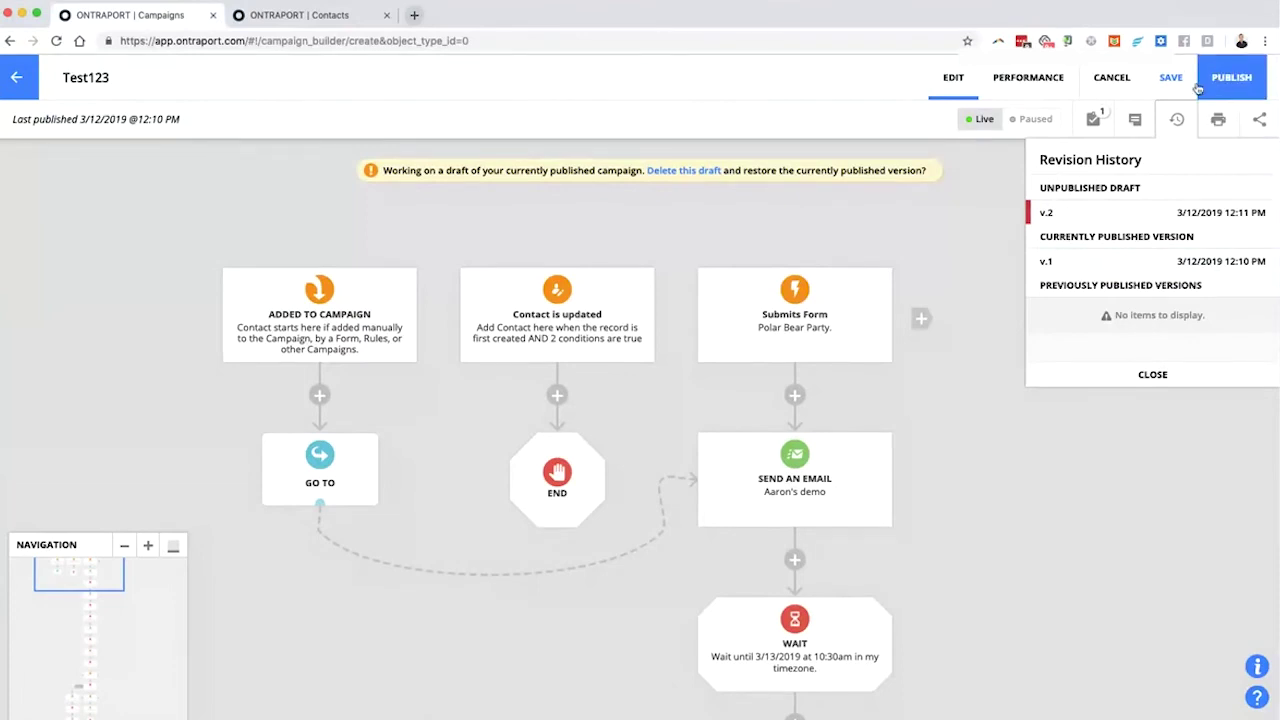
Publish draft v.2 of the campaign and dismiss the publish dialog.
click(1231, 77)
click(843, 486)
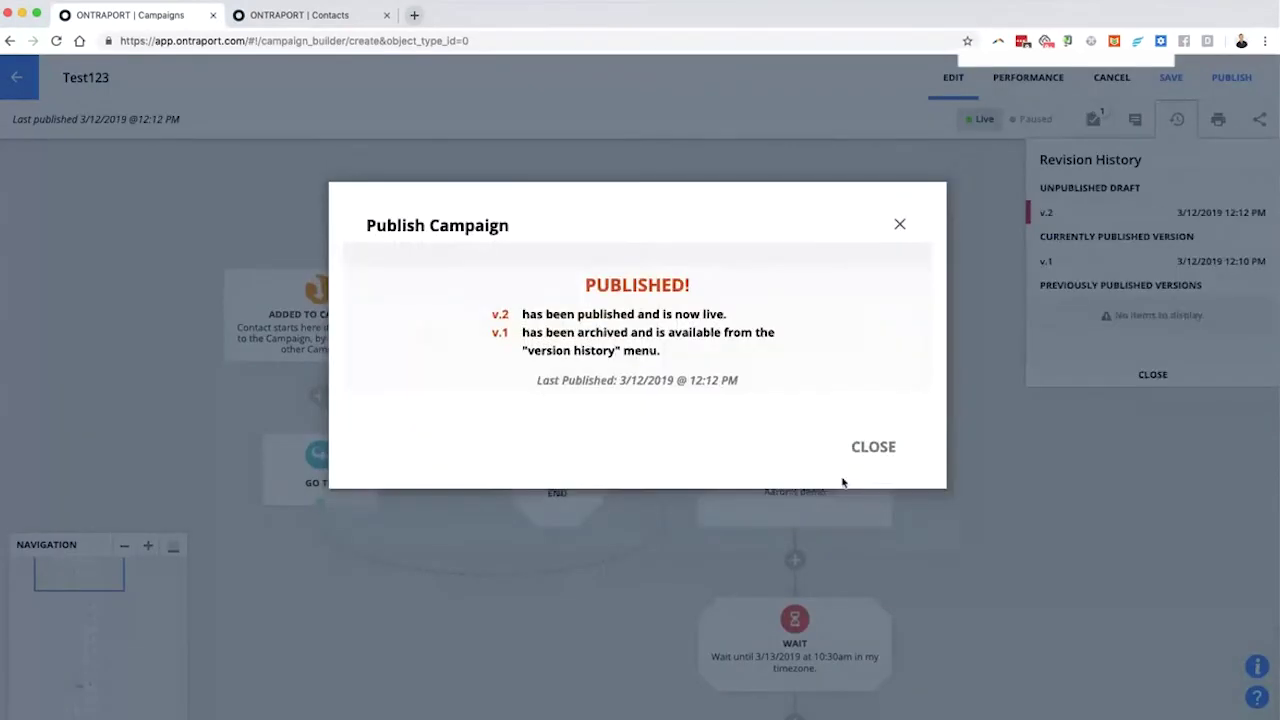
click(860, 484)
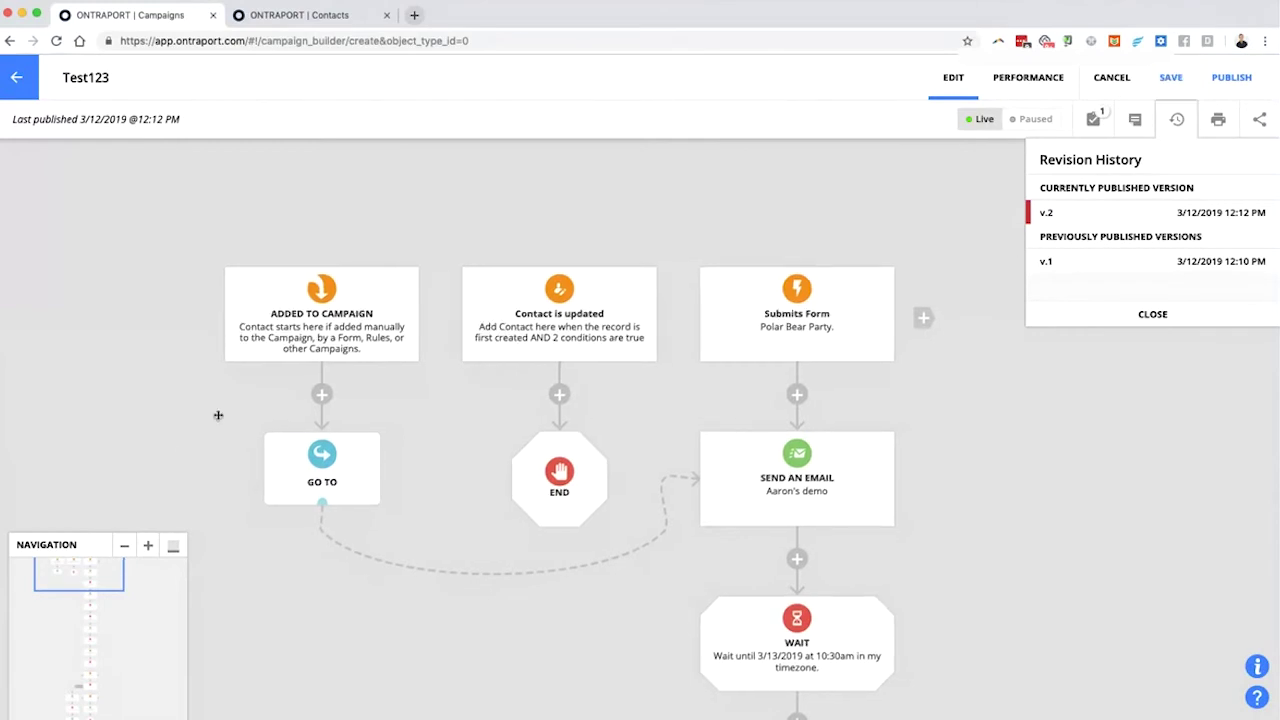
Redirect the Go To element's connector to the polka-dot invite email and close the revision history.
scroll(174, 374, down, 1)
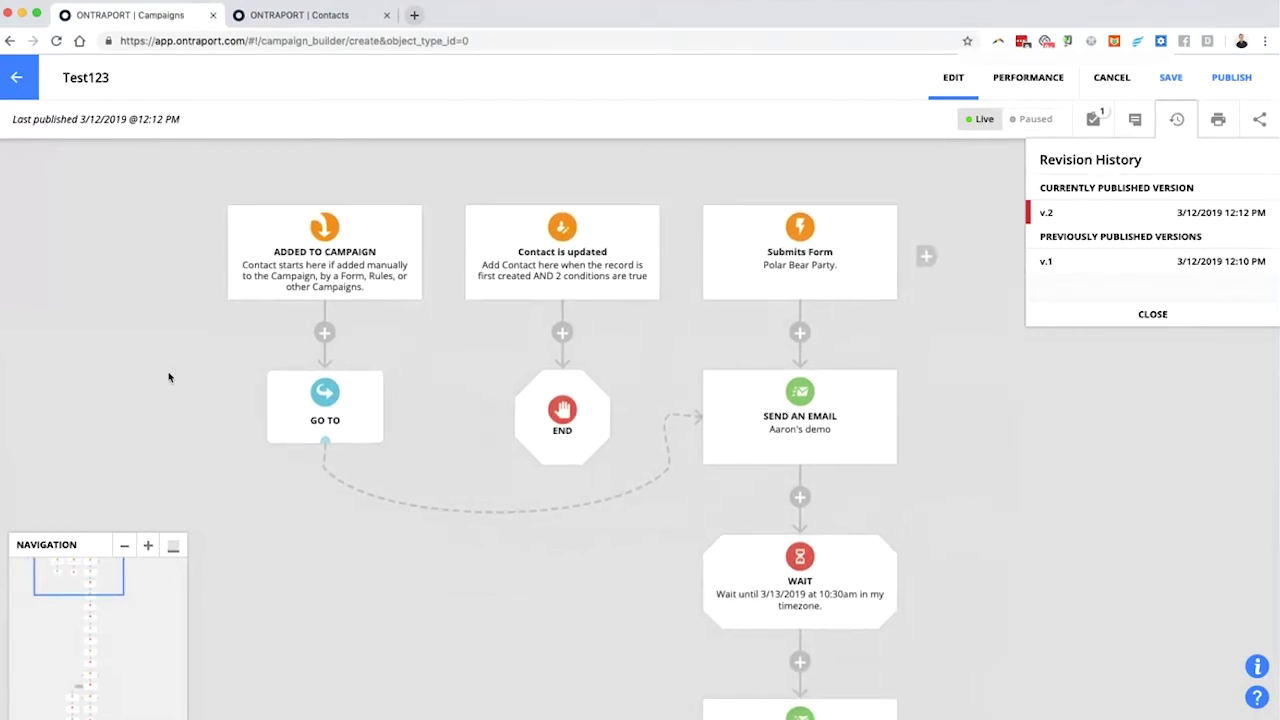
scroll(614, 583, down, 1)
scroll(614, 583, right, 1)
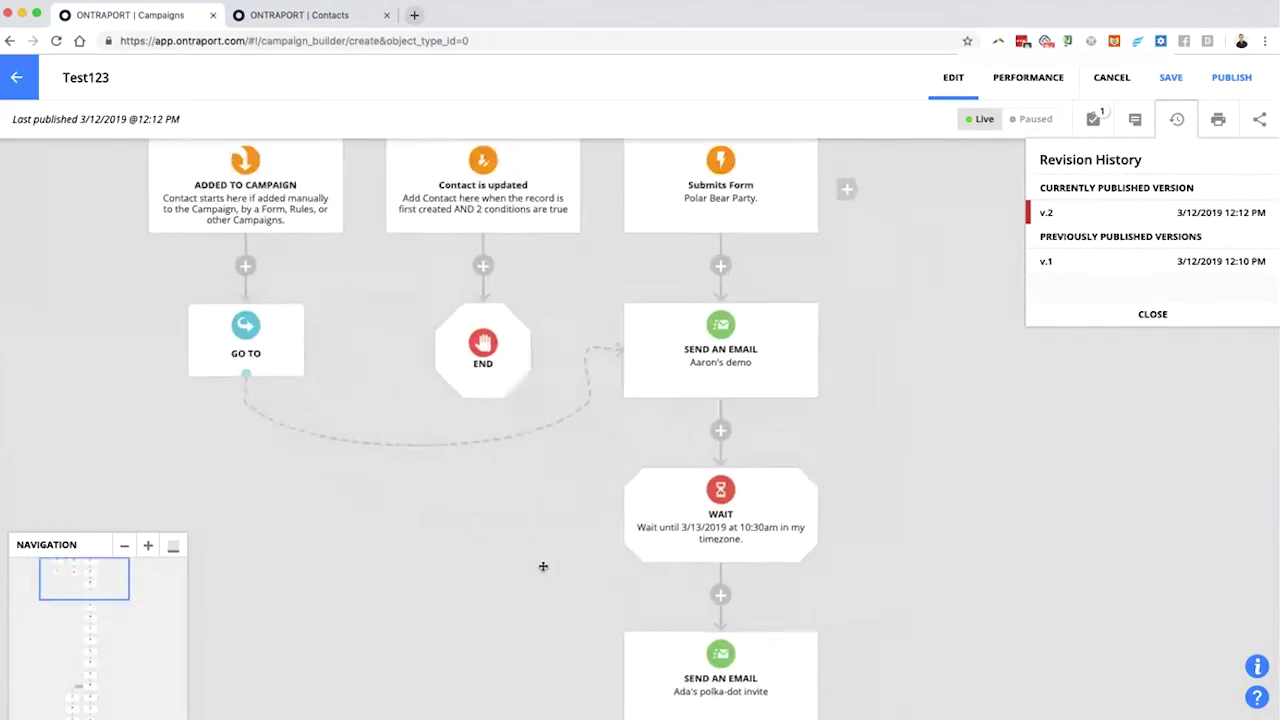
scroll(543, 566, up, 1)
drag(598, 405, 630, 490)
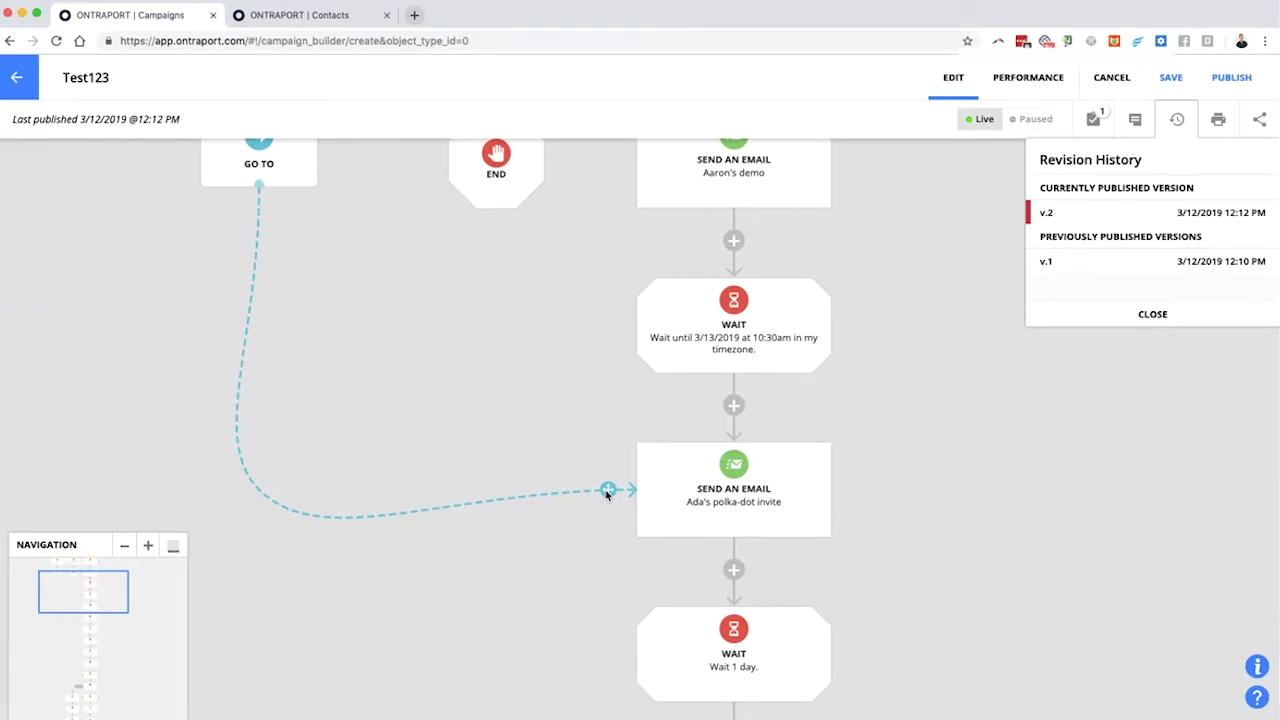
click(1153, 316)
scroll(537, 357, up, 5)
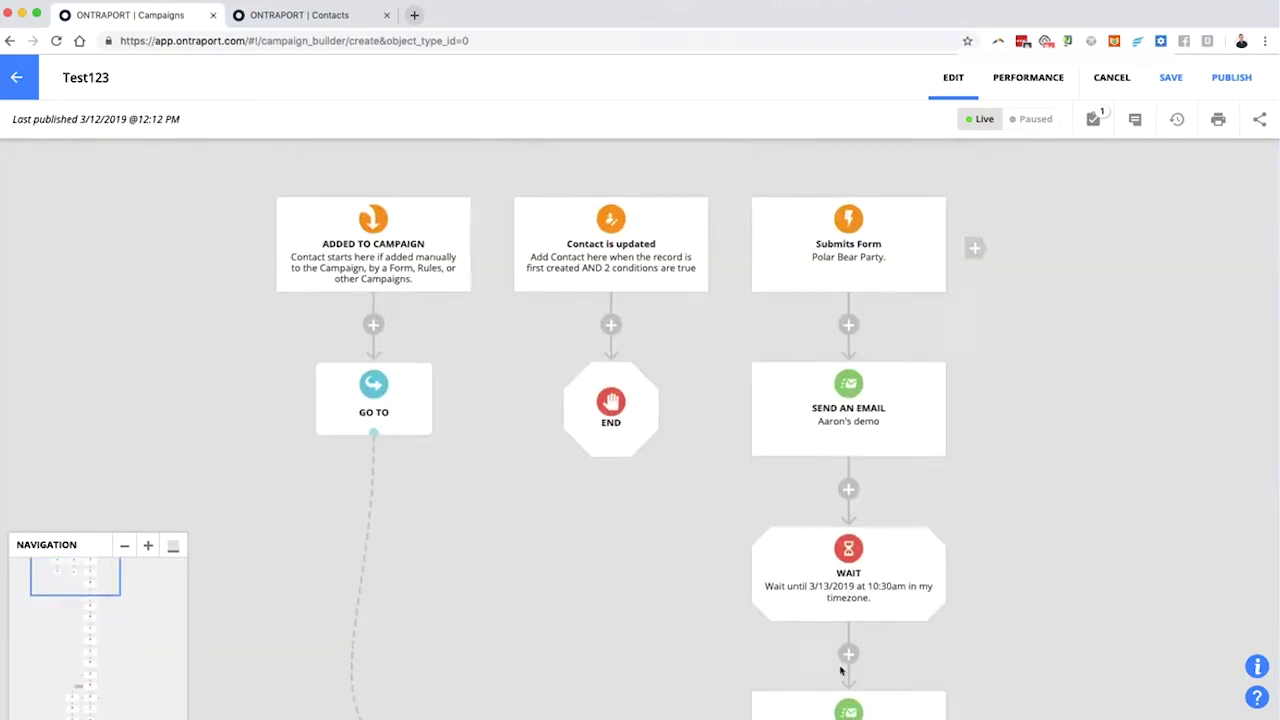
scroll(600, 437, down, 3)
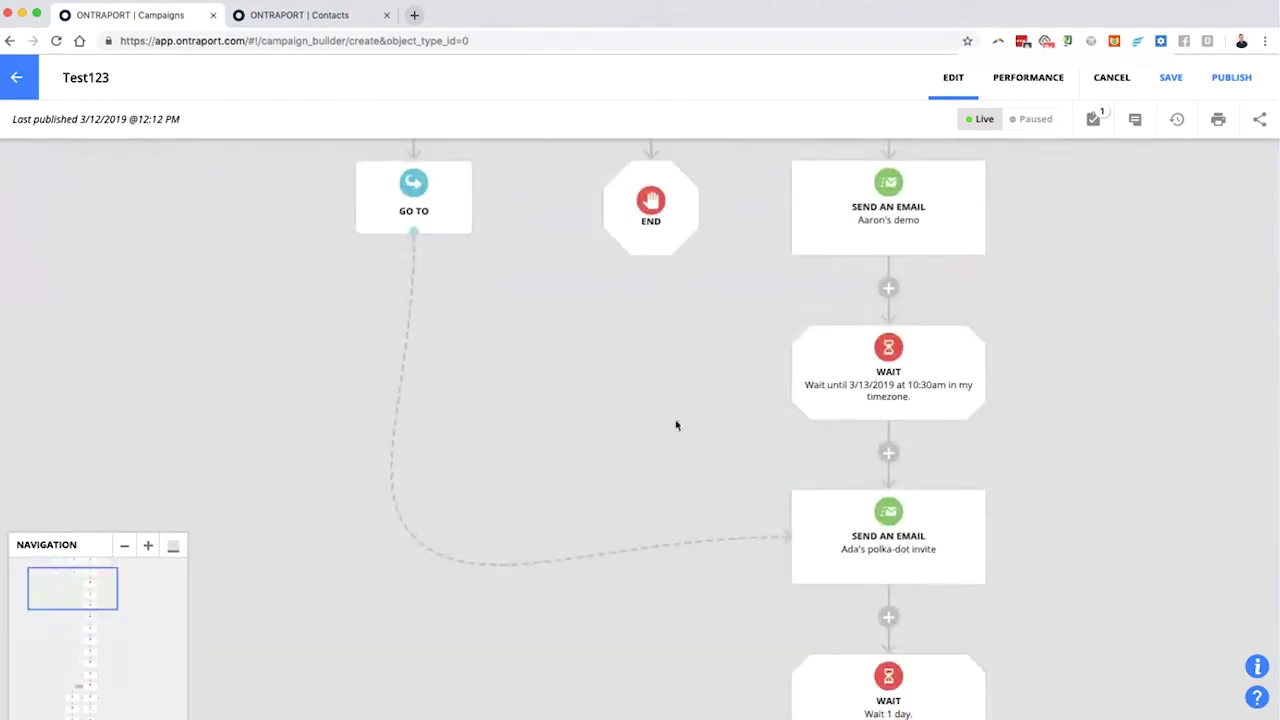
scroll(600, 480, up, 5)
mouse_move(521, 228)
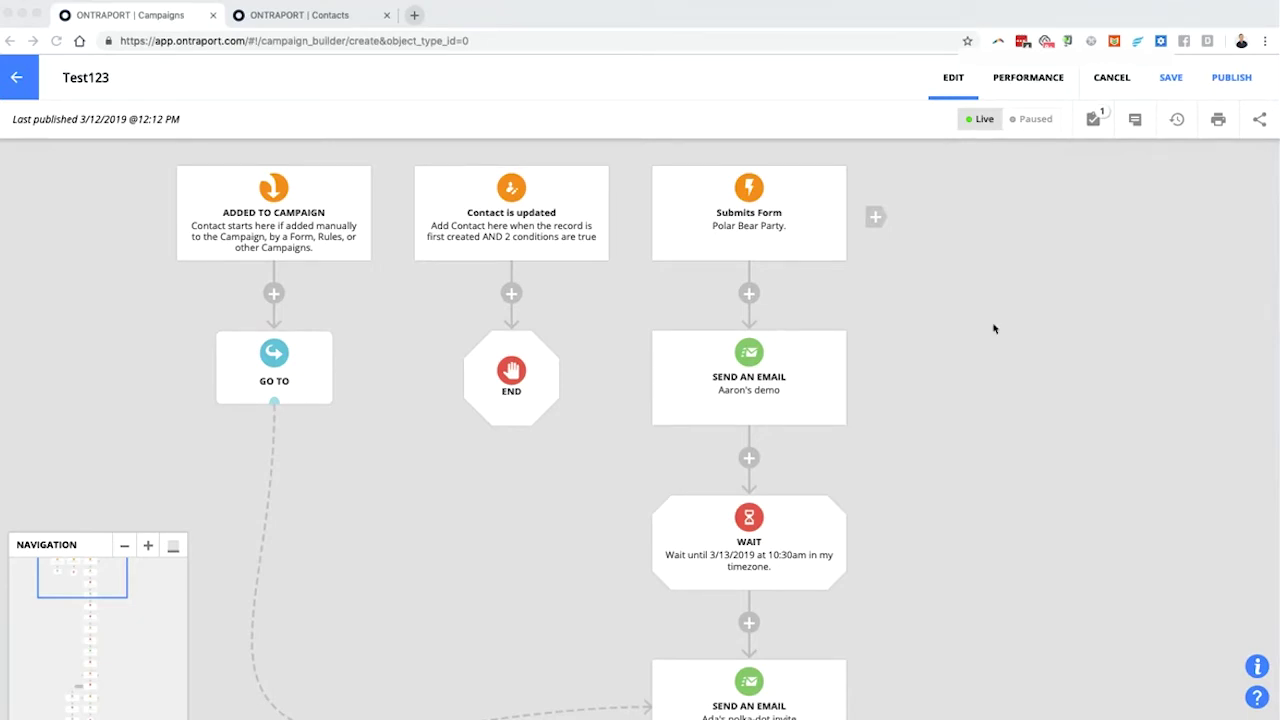
click(515, 226)
click(515, 226)
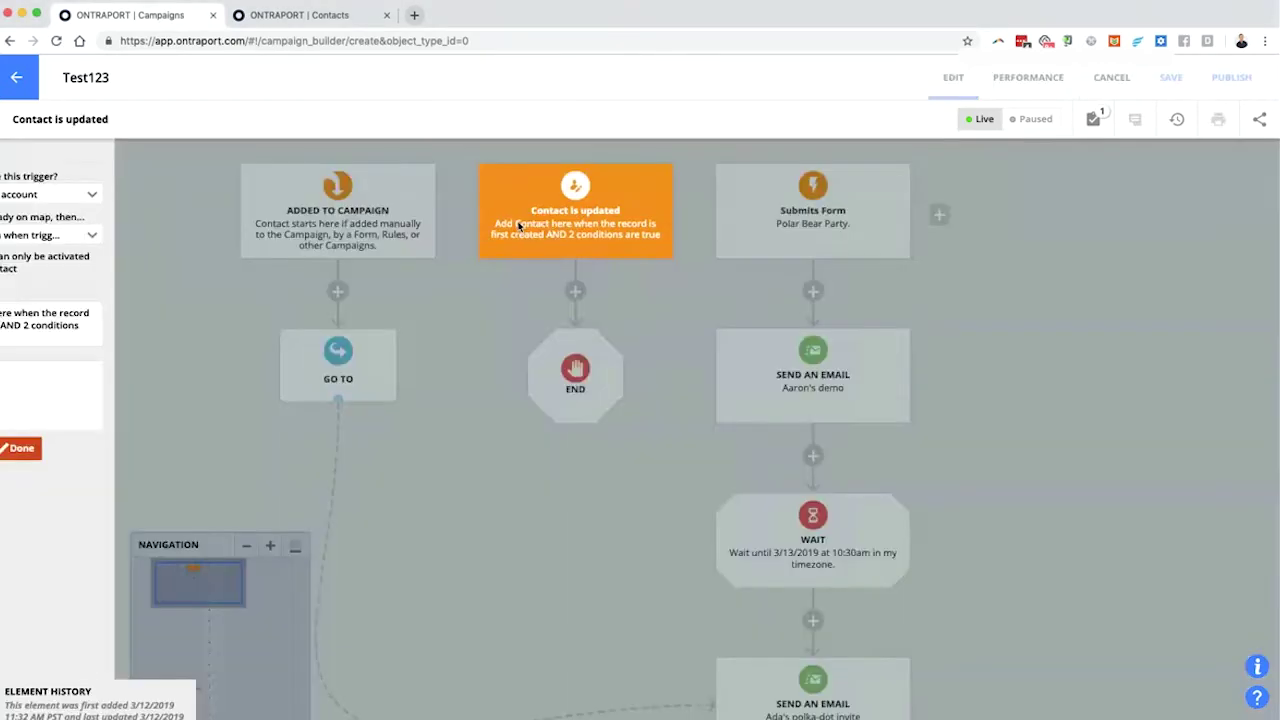
click(1132, 310)
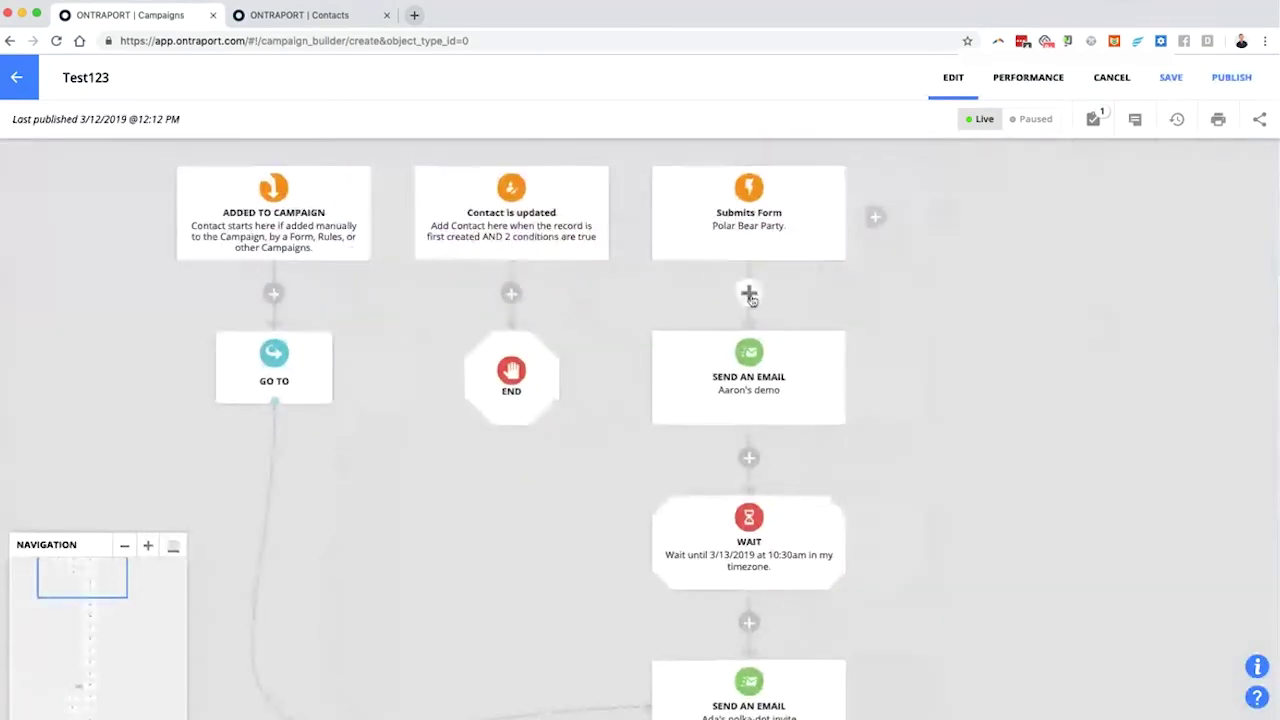
Add a Condition element directly after the Submits Form trigger and give it a "Field is this value" condition.
click(749, 292)
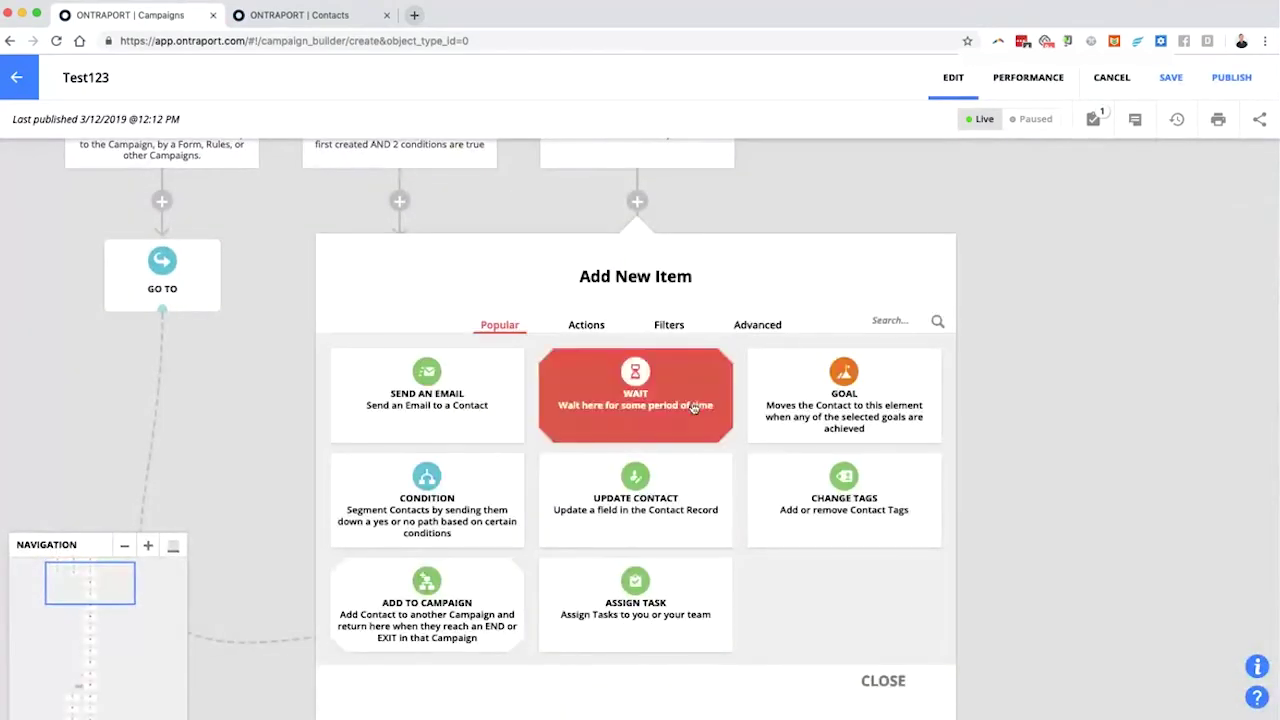
click(397, 500)
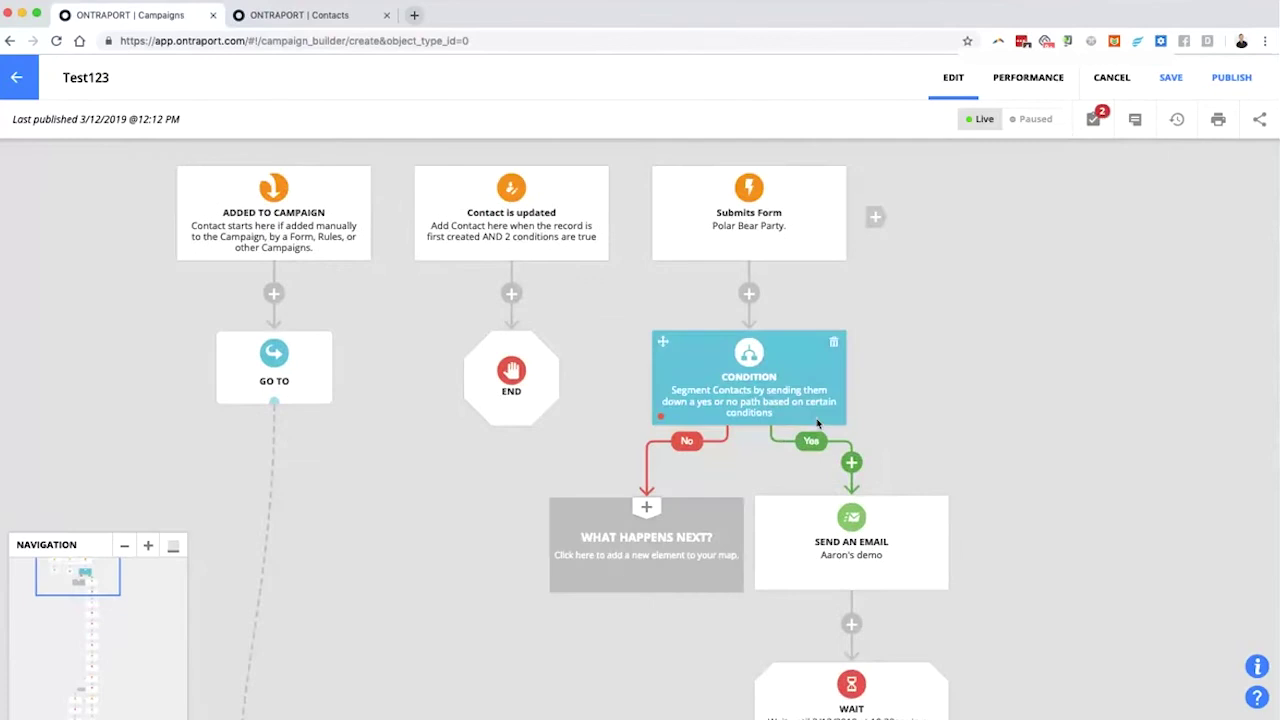
click(772, 396)
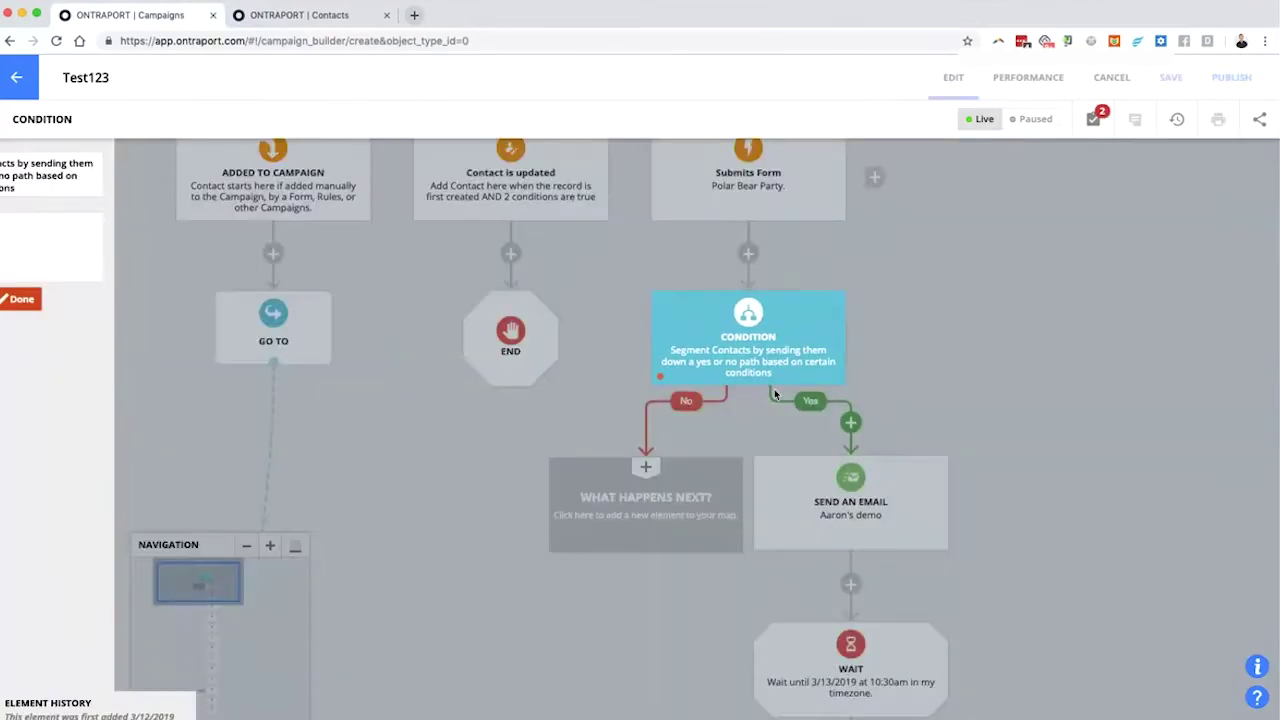
click(1050, 390)
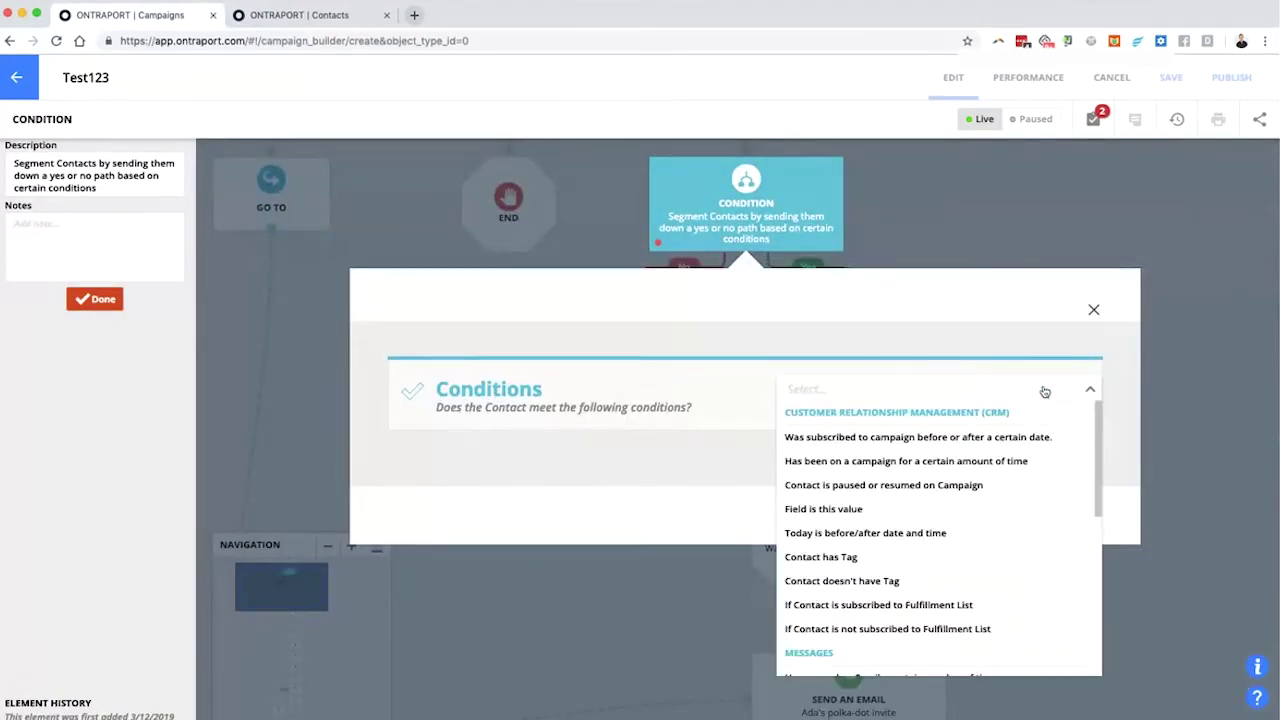
click(882, 512)
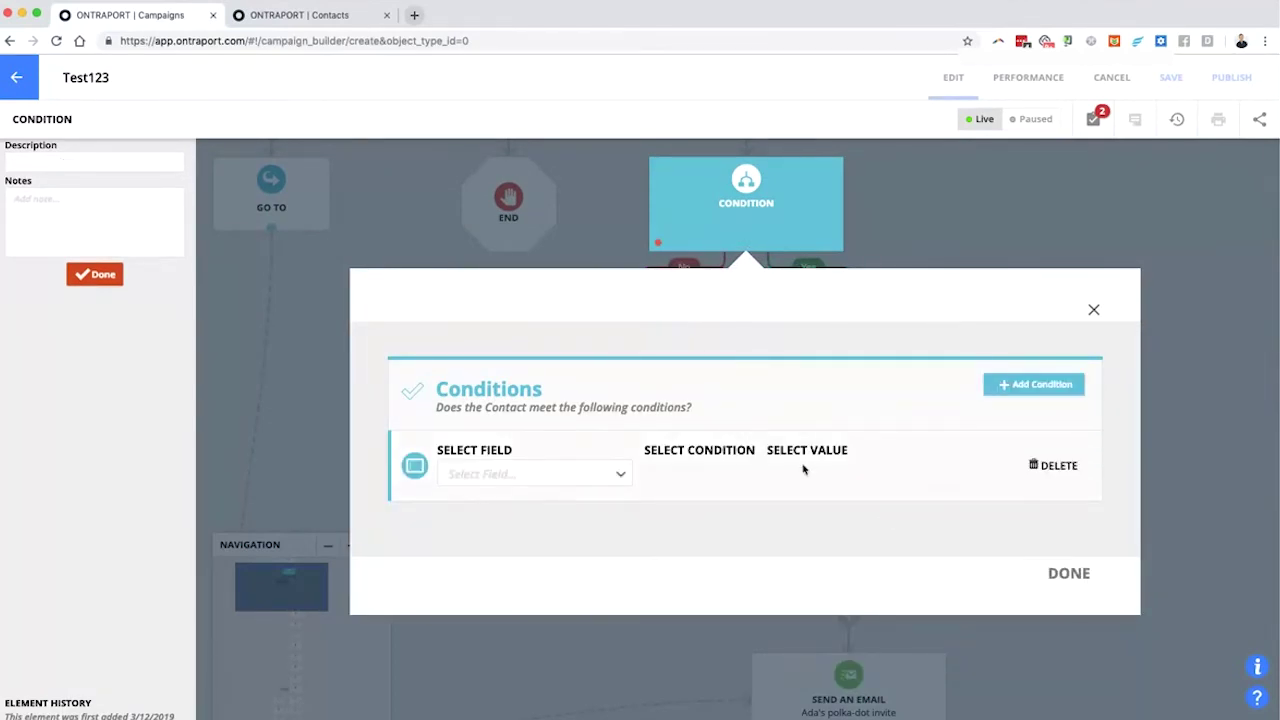
Set the condition to check the Date Added field with the Less Than or Equal To comparison.
click(551, 476)
text(date)
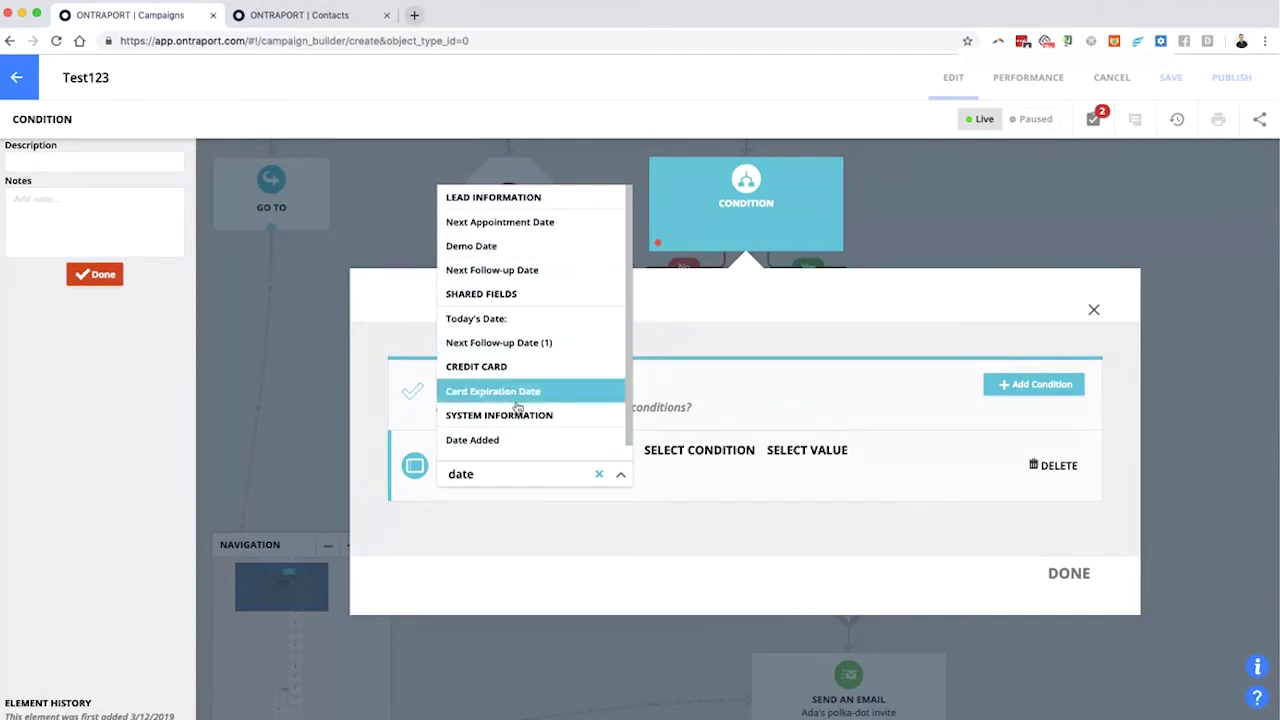
click(516, 440)
click(670, 490)
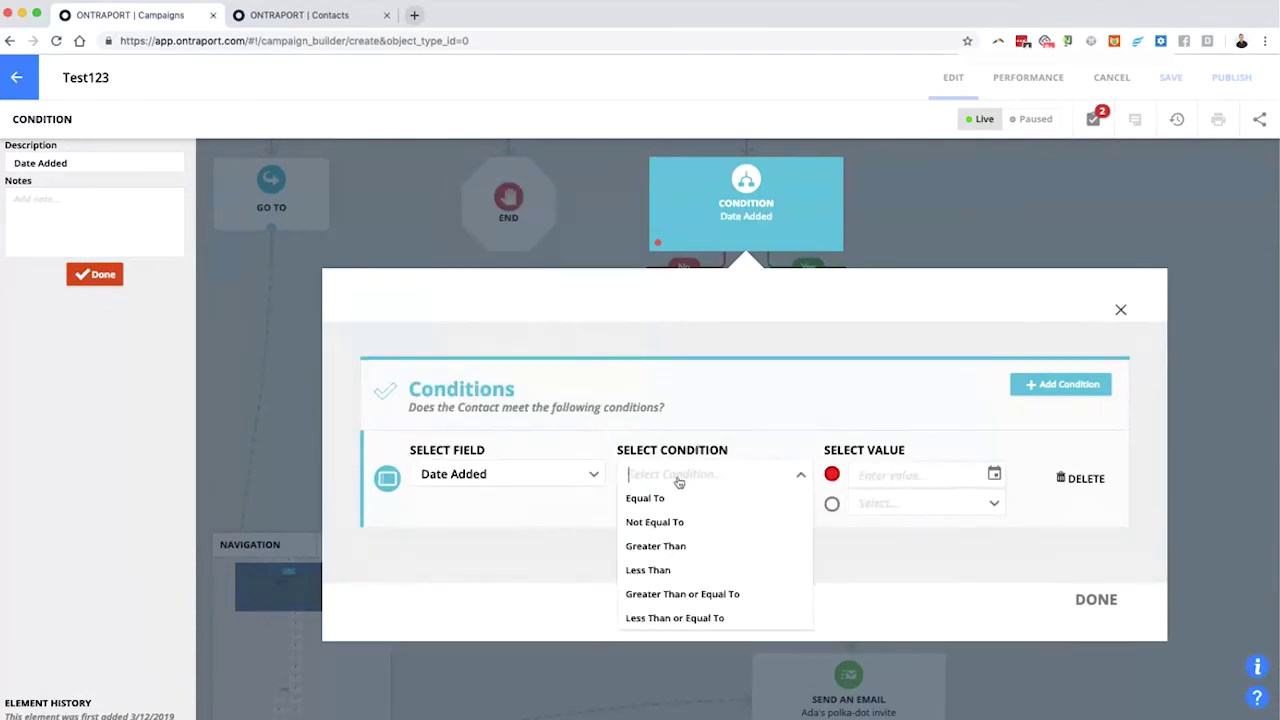
click(692, 618)
Set the Date Added condition's comparison value to the relative date "180 days ago".
click(880, 475)
click(831, 504)
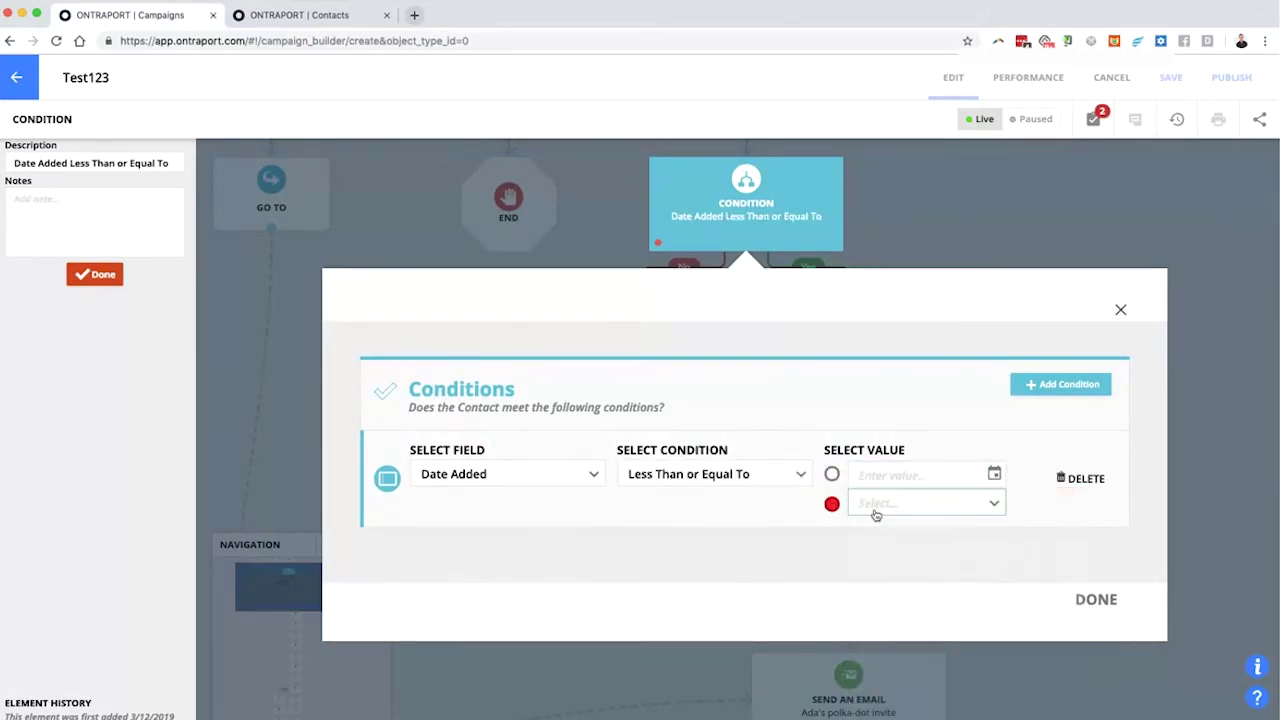
click(885, 506)
scroll(905, 470, down, 3)
scroll(911, 465, down, 3)
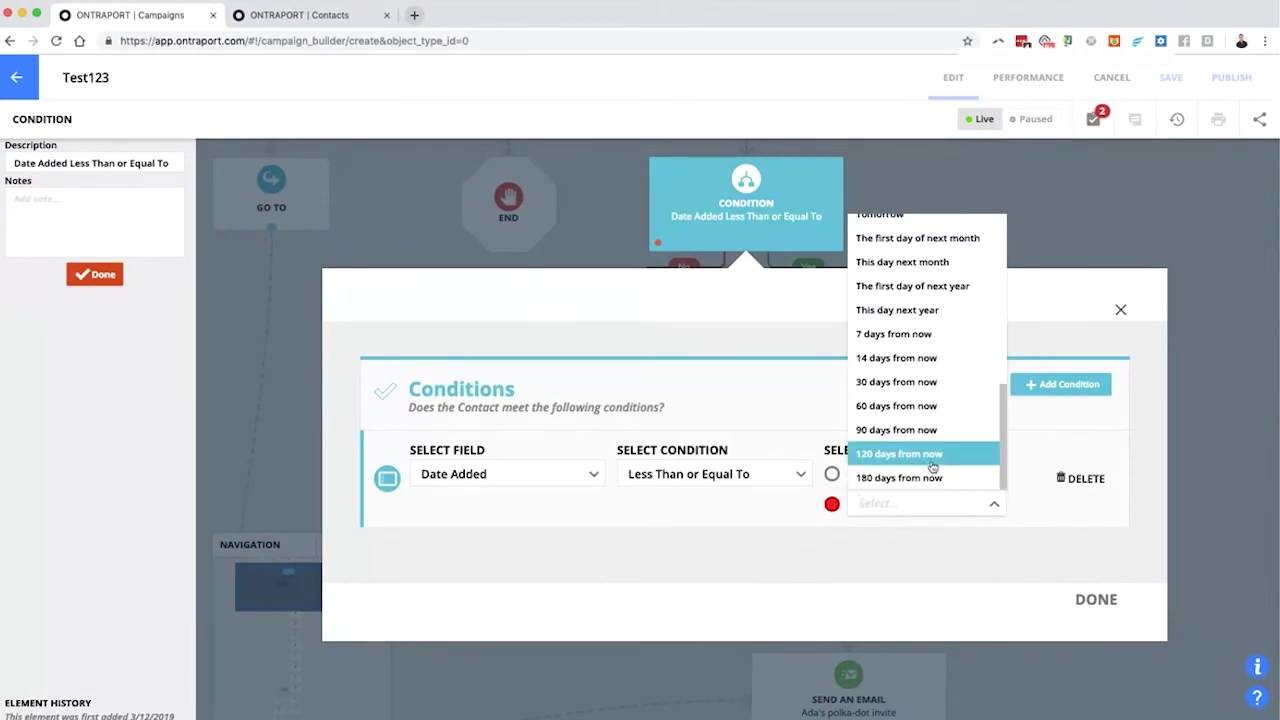
scroll(931, 462, up, 3)
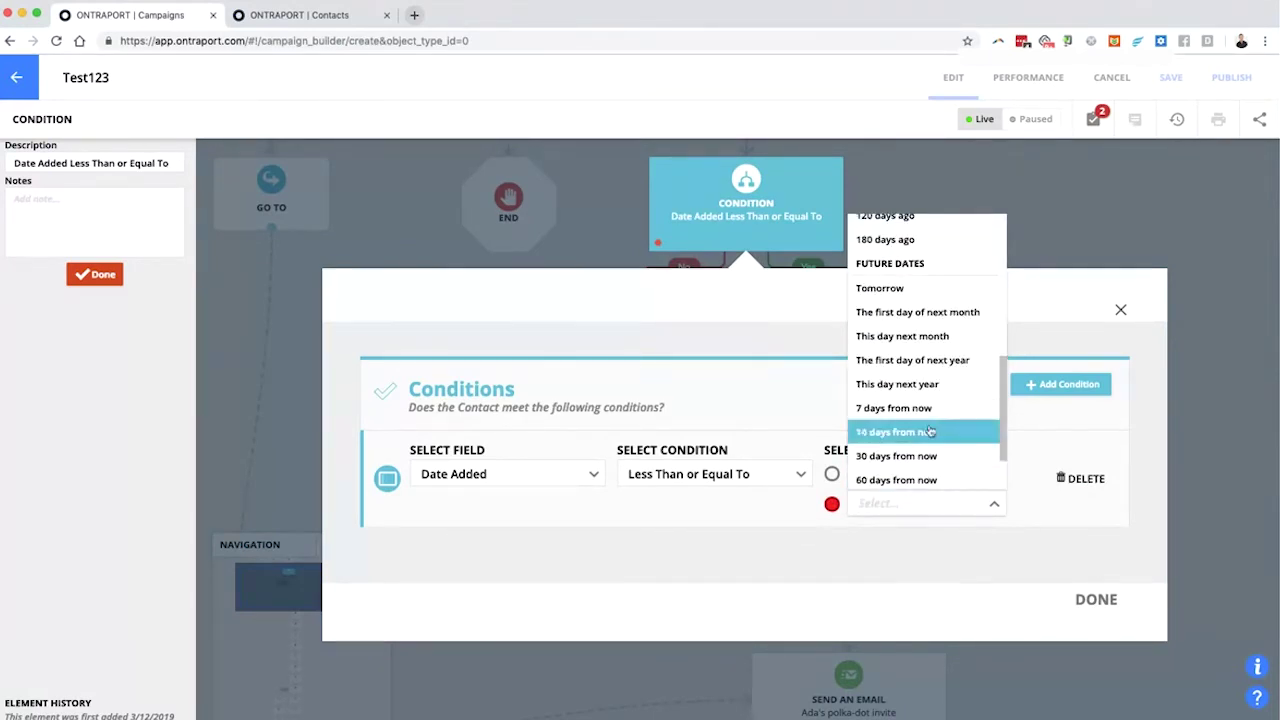
scroll(930, 432, up, 4)
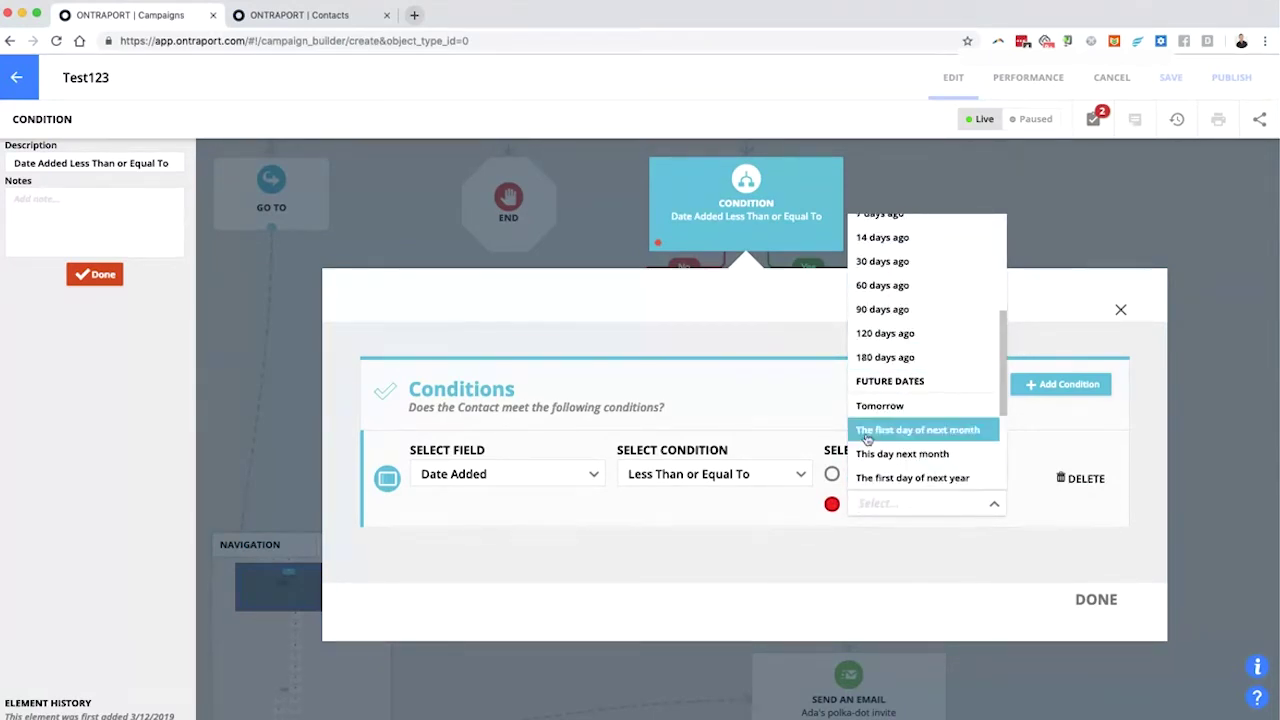
click(895, 358)
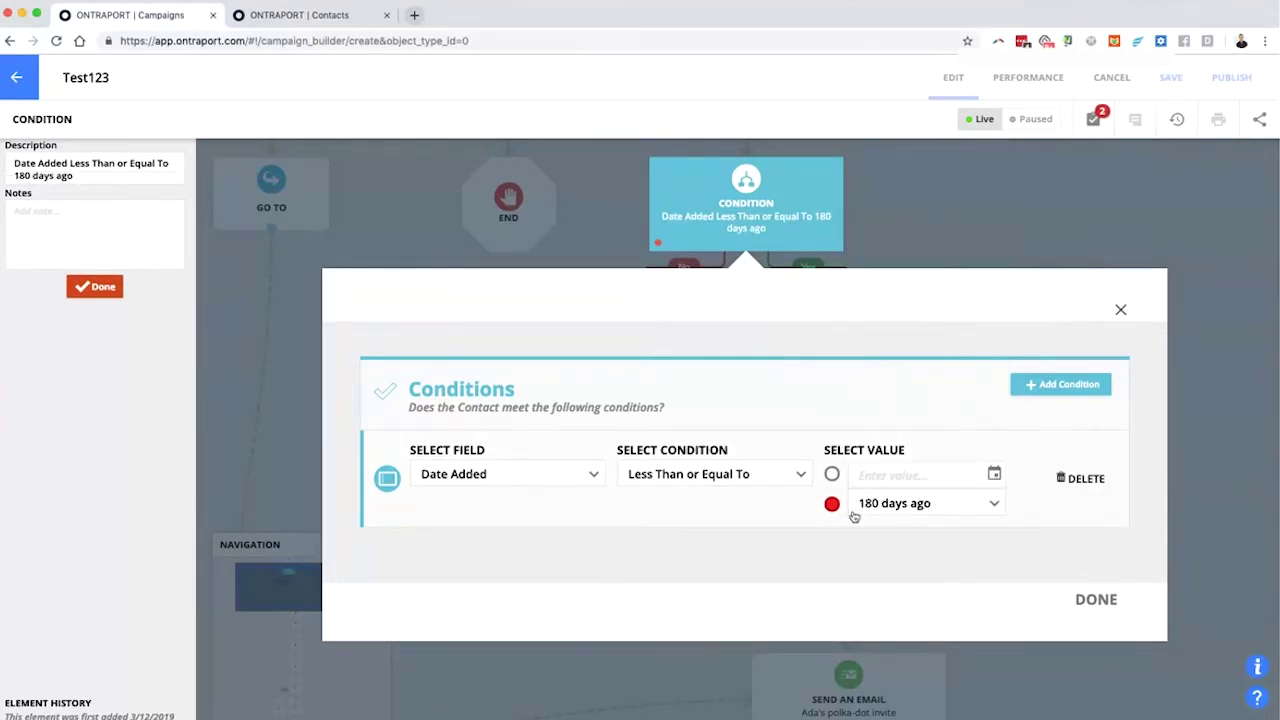
Look through the relative date choices, keep "180 days ago", and confirm the Date Added condition.
click(887, 504)
scroll(900, 365, up, 5)
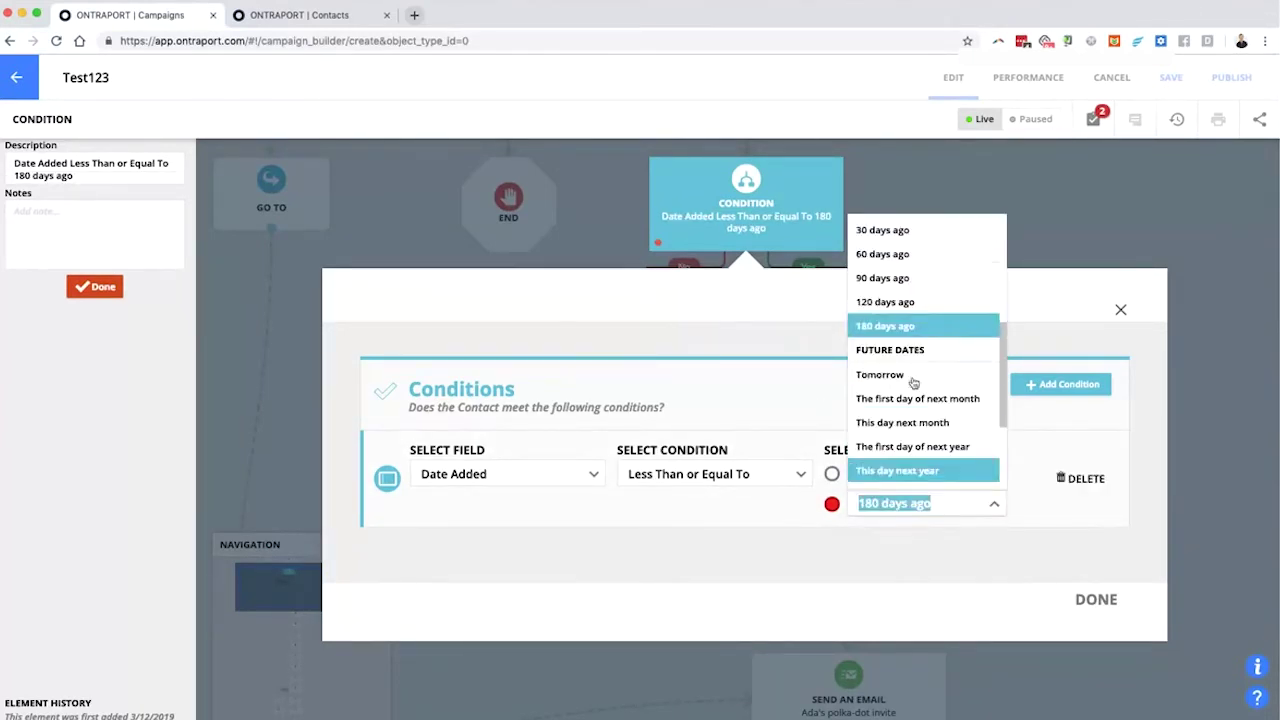
click(720, 552)
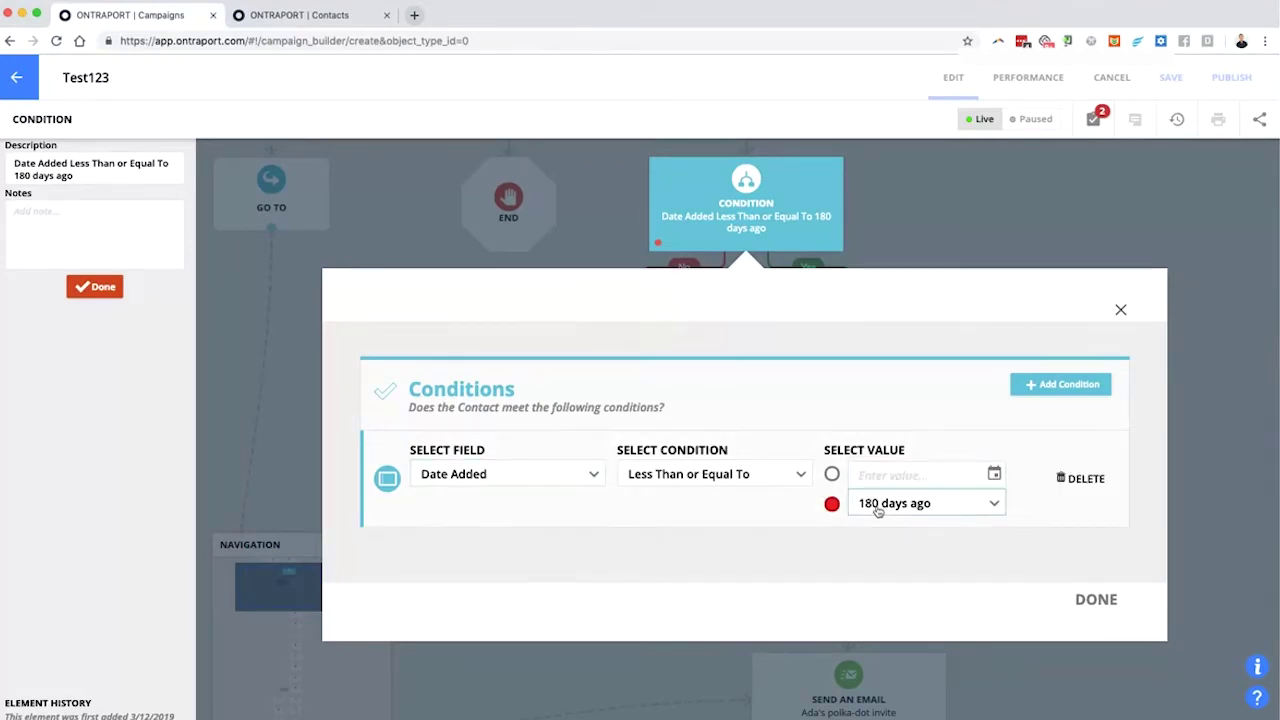
click(1096, 601)
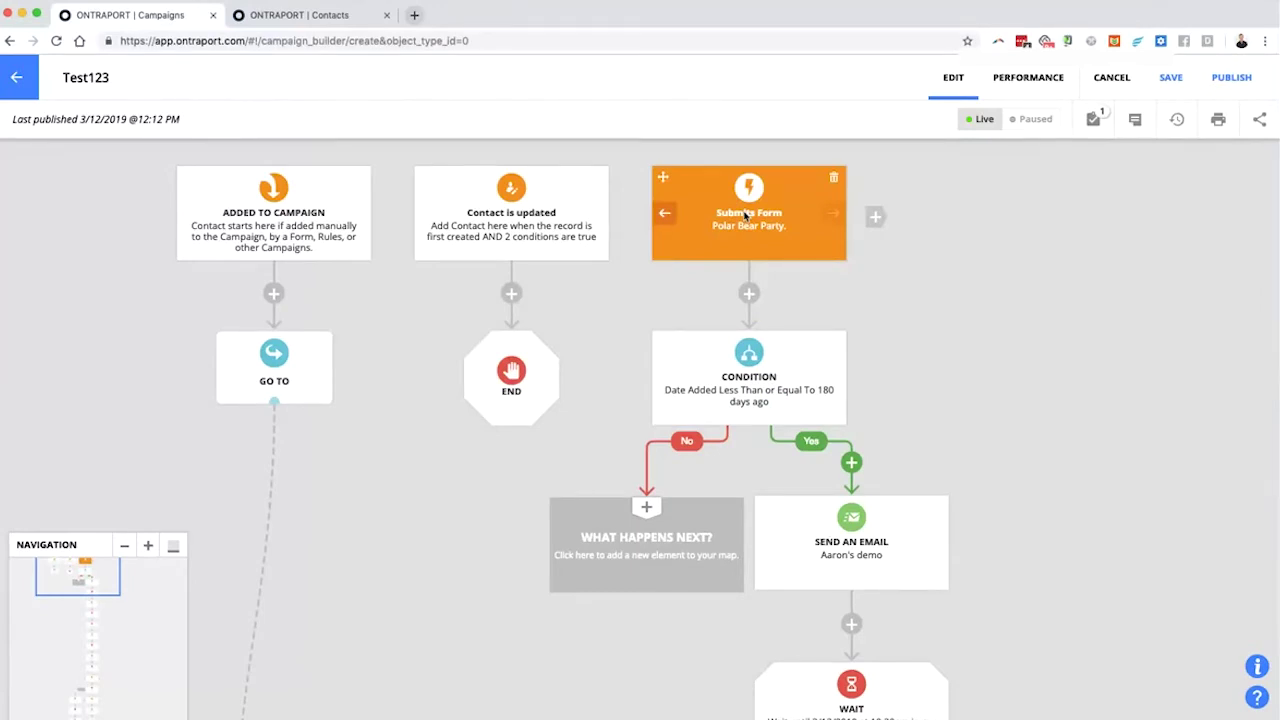
click(768, 403)
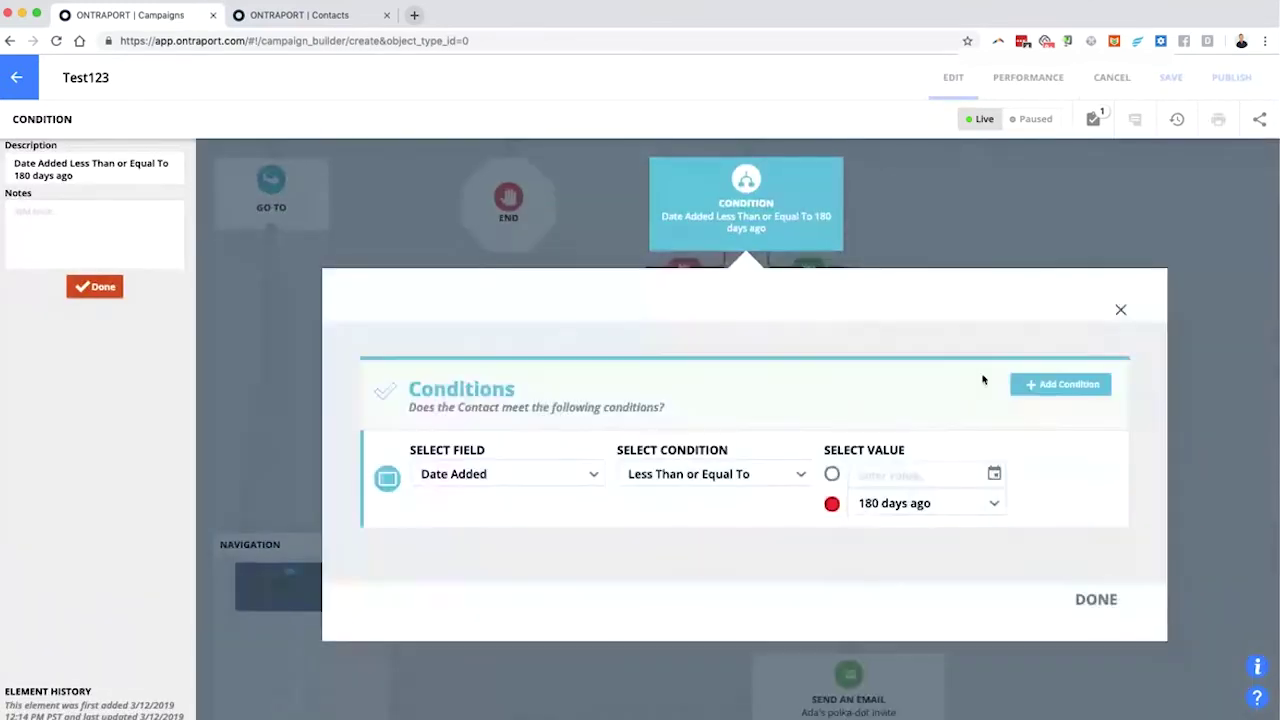
key(Escape)
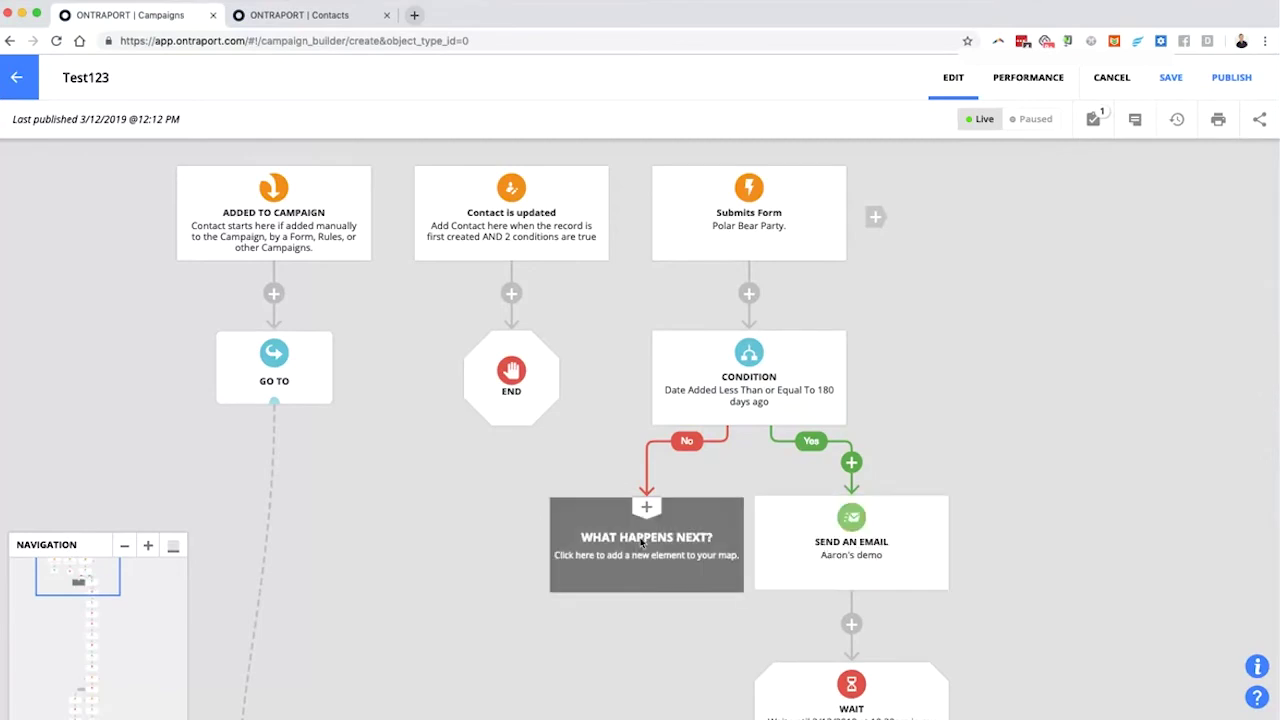
Move the "Aaron's demo" email and all its following items from the condition's Yes branch to its No branch.
scroll(798, 537, down, 3)
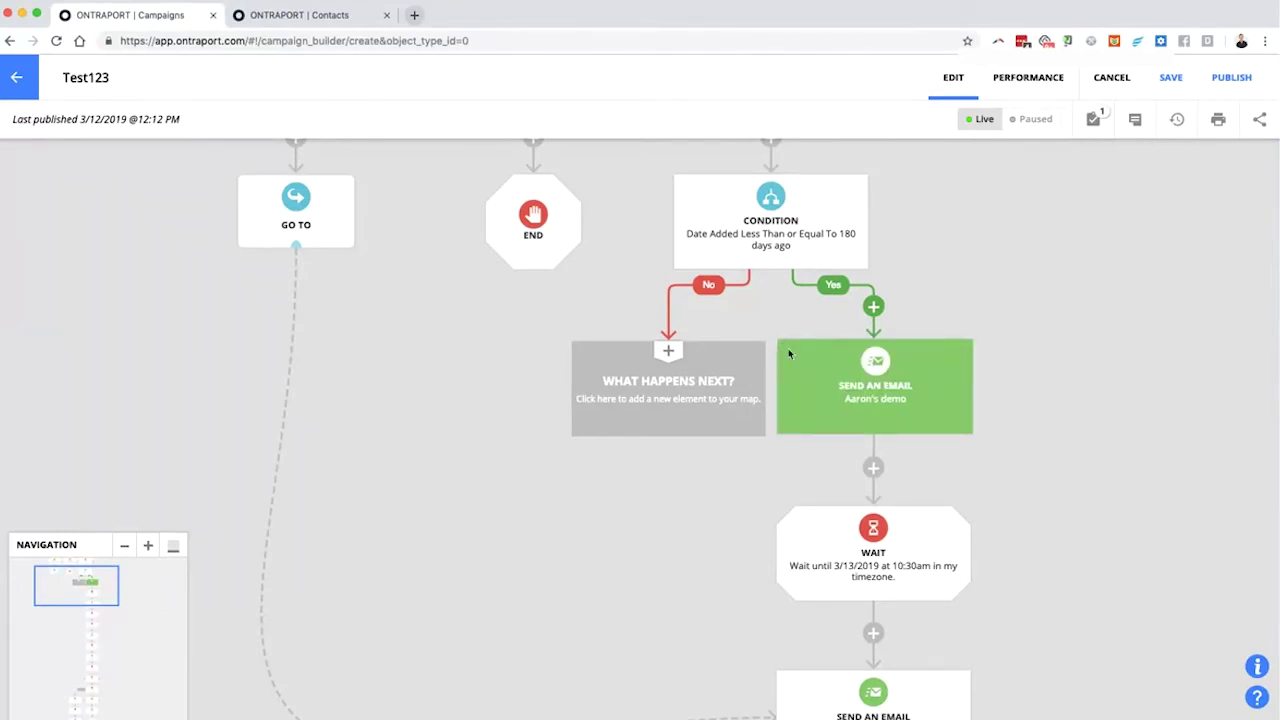
drag(787, 353, 590, 354)
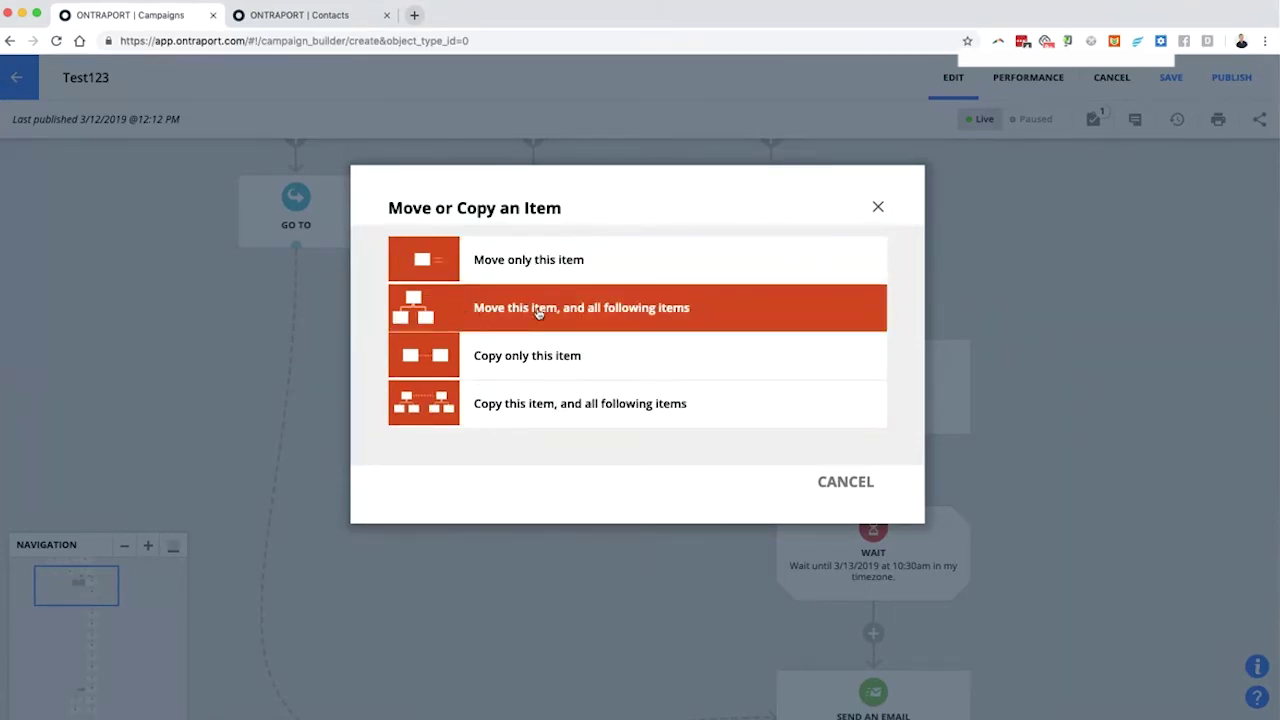
click(636, 316)
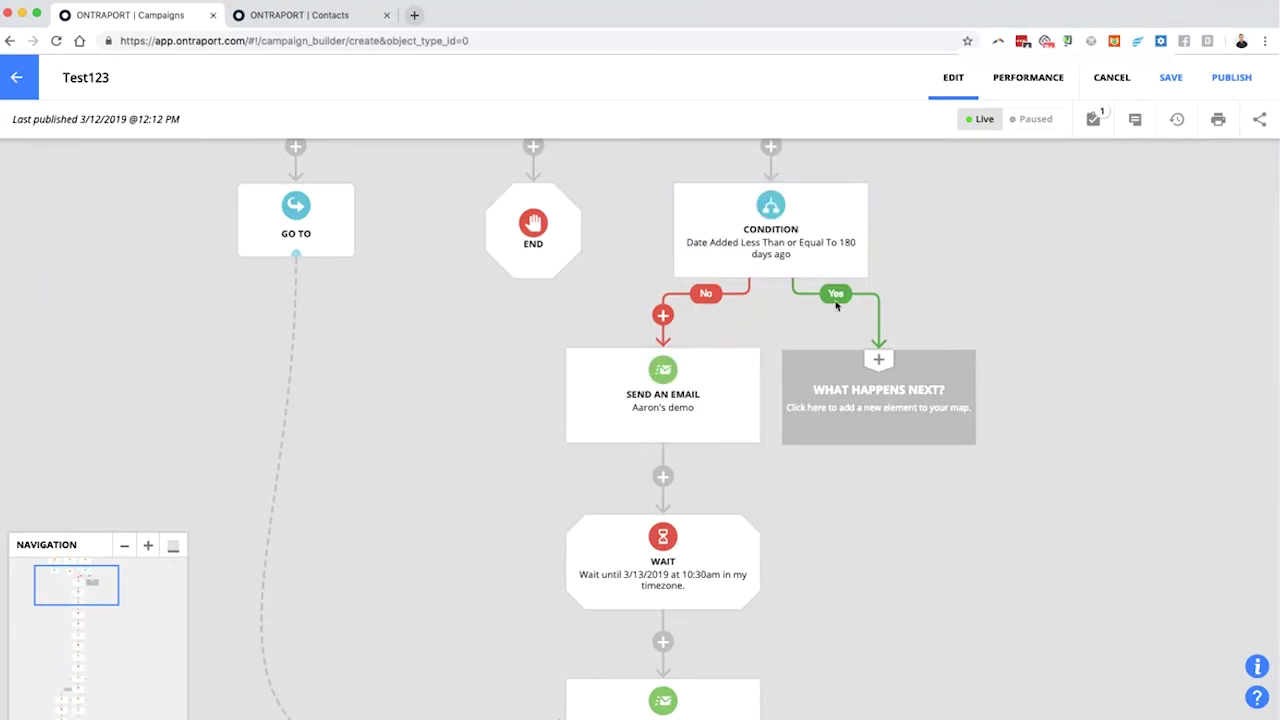
Add a Go To element to the empty Yes branch of the condition.
scroll(842, 526, down, 2)
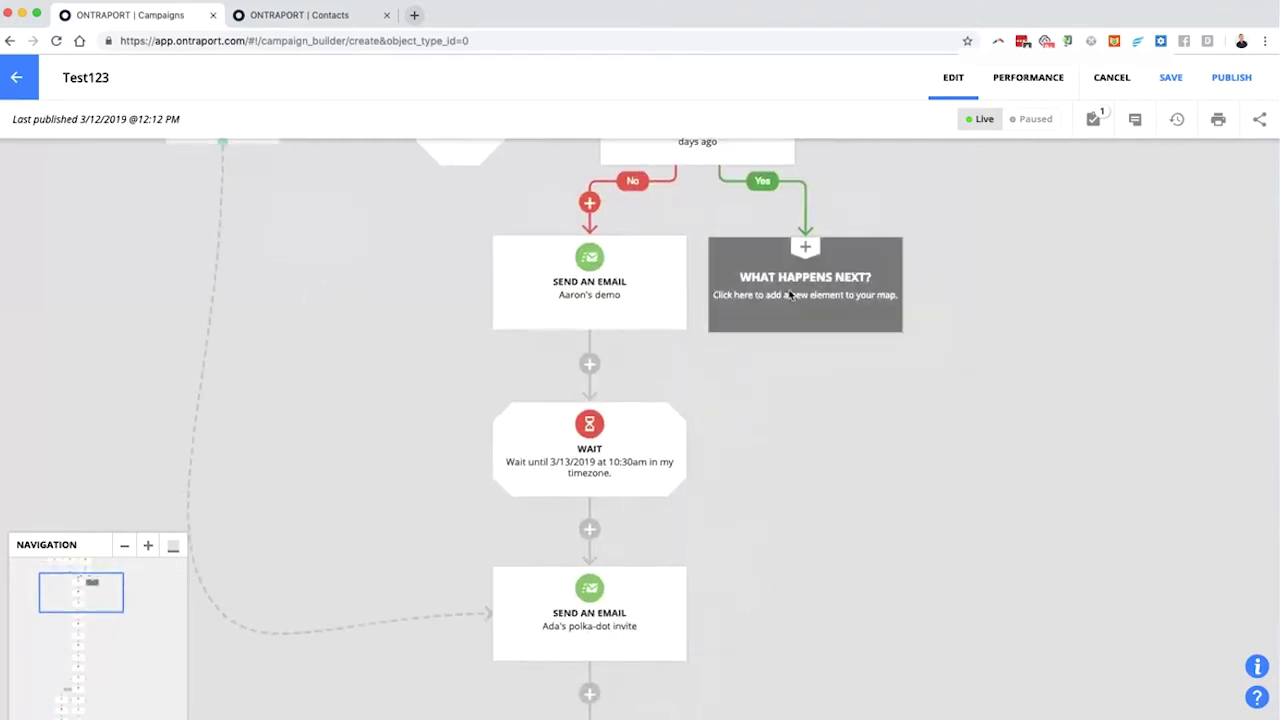
click(789, 294)
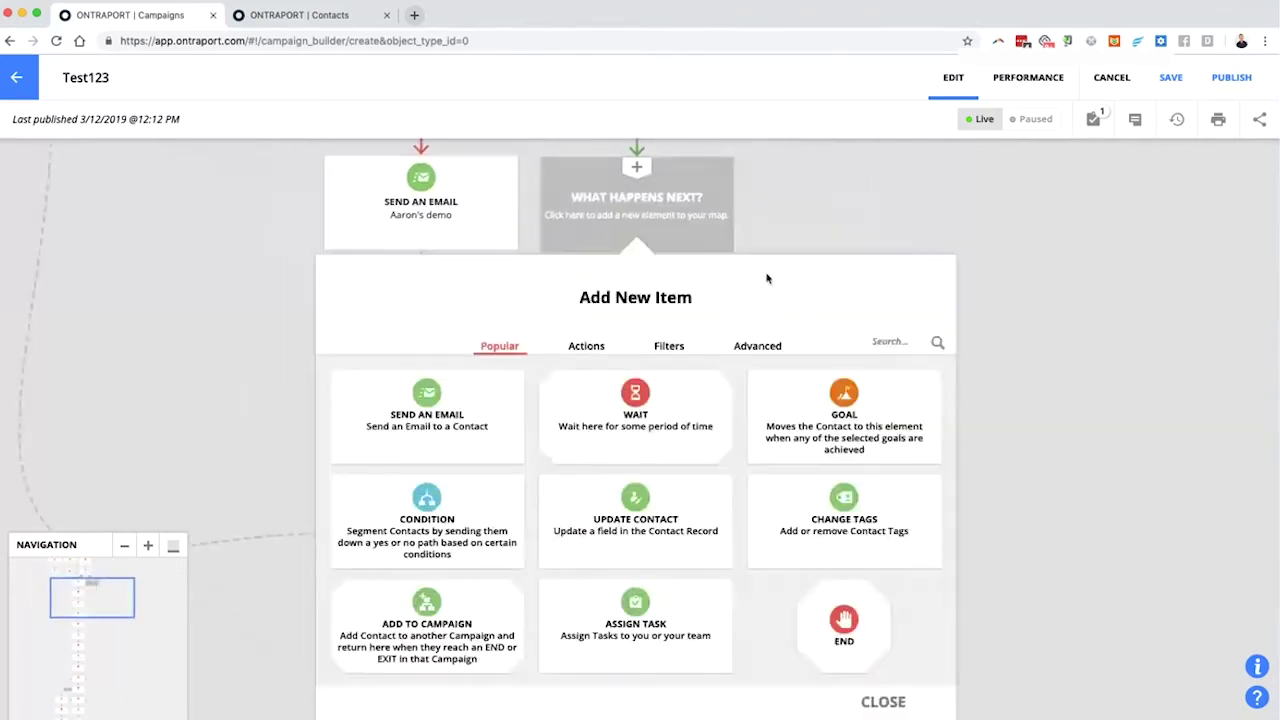
click(670, 350)
click(635, 405)
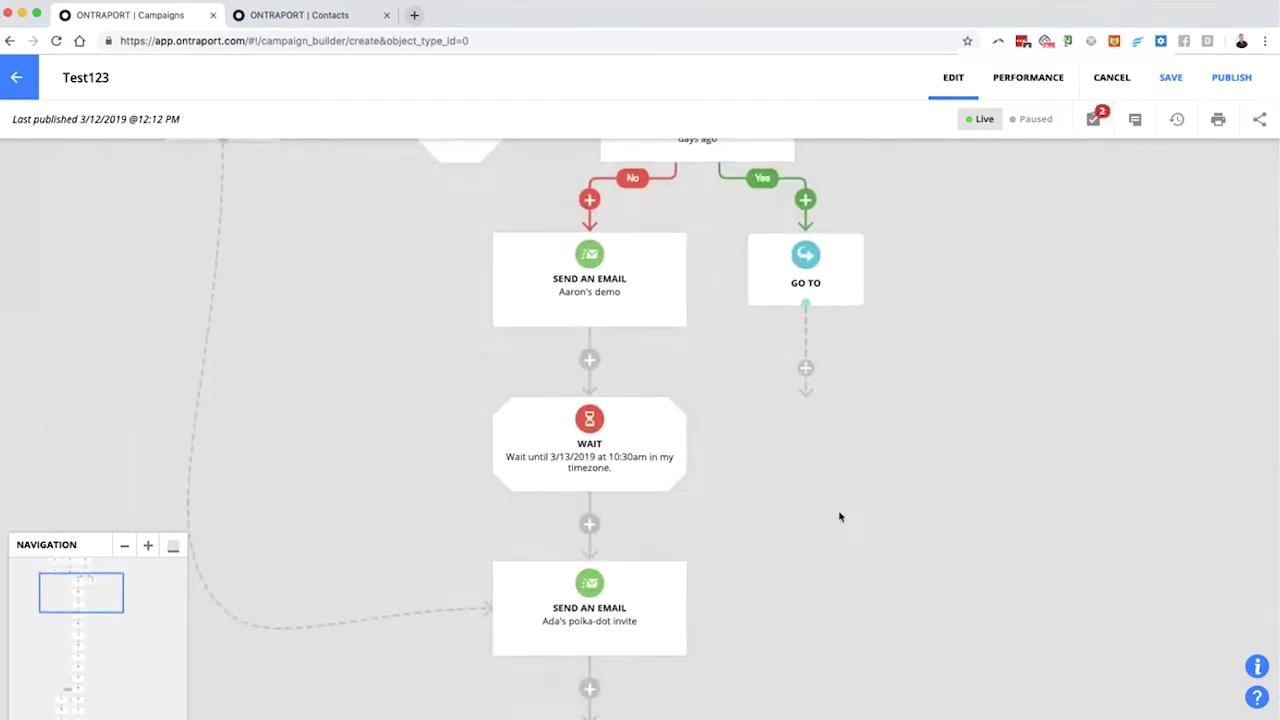
Connect the Yes branch's Go To element to the "wait until goal is reached" Wait element and check the connector's path.
scroll(790, 460, down, 5)
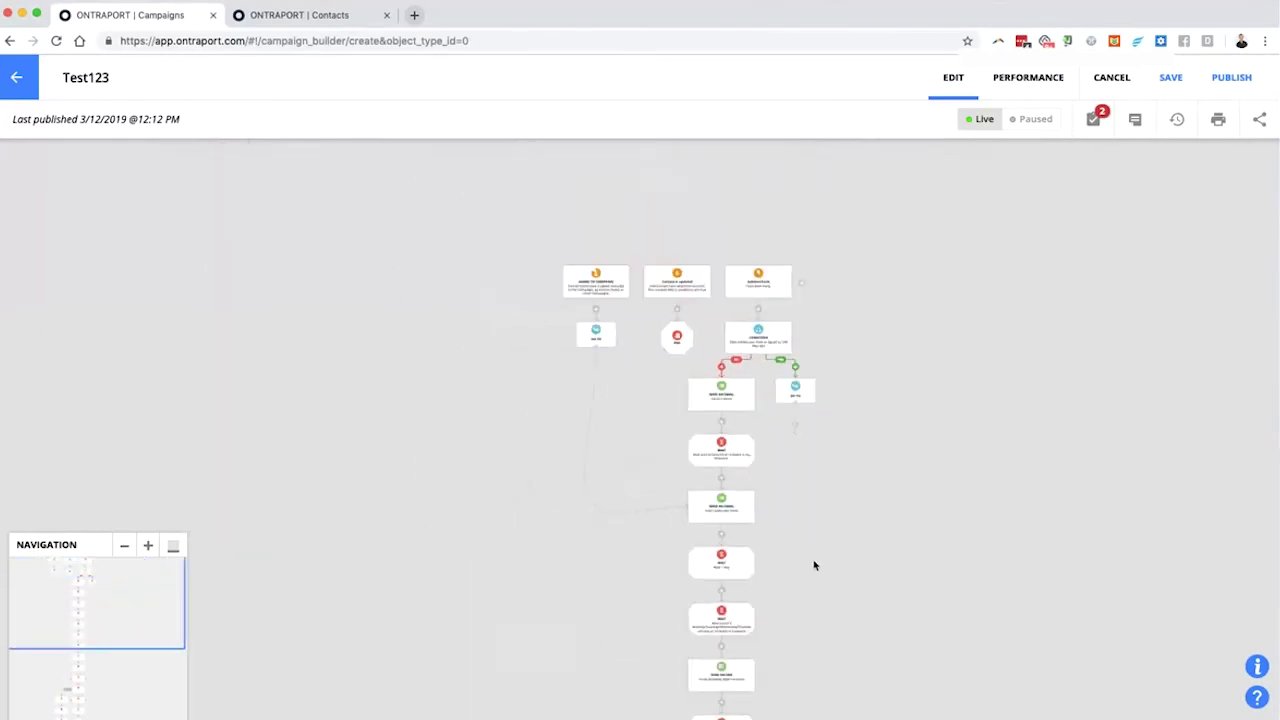
drag(814, 565, 637, 309)
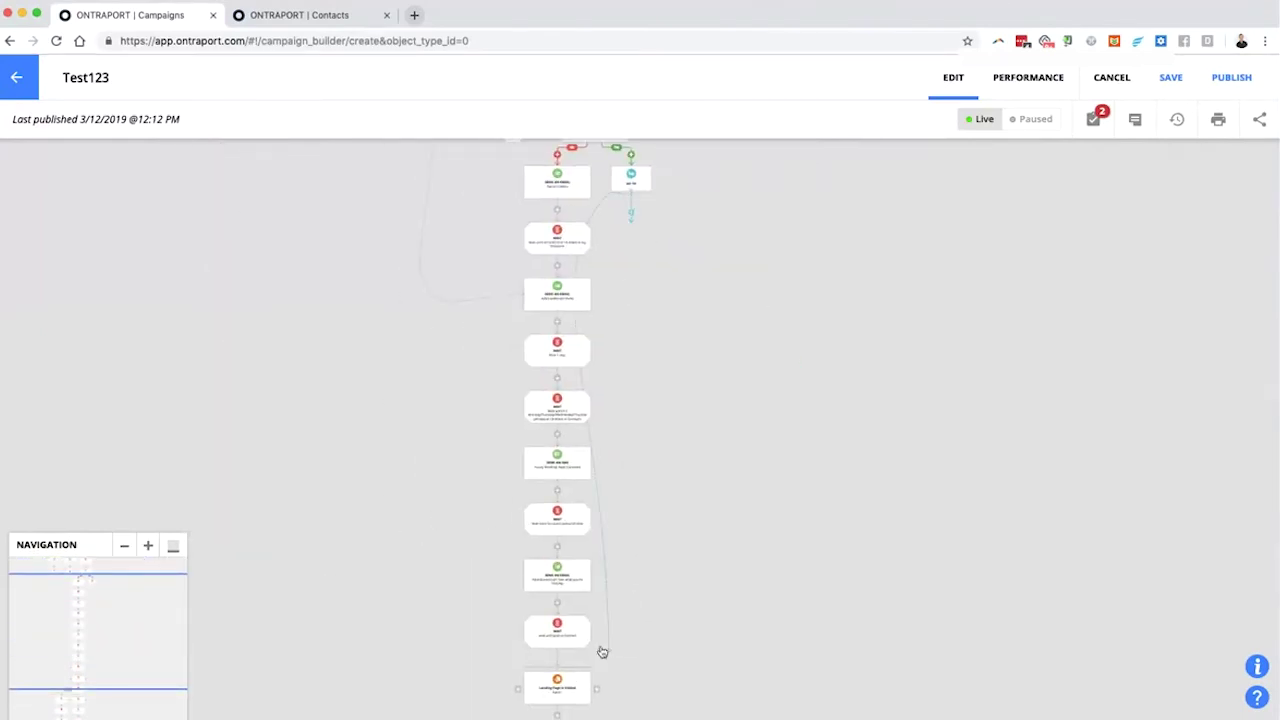
drag(602, 652, 566, 627)
scroll(771, 374, up, 3)
scroll(771, 374, left, 4)
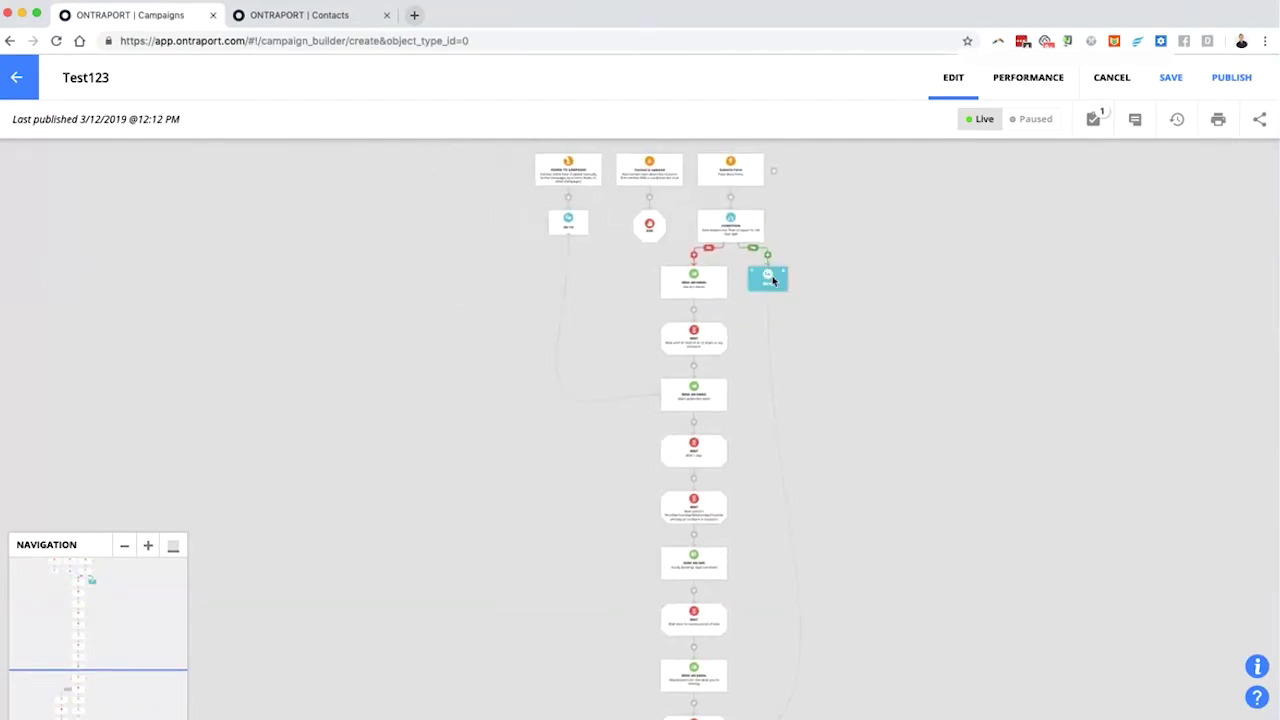
scroll(775, 357, up, 2)
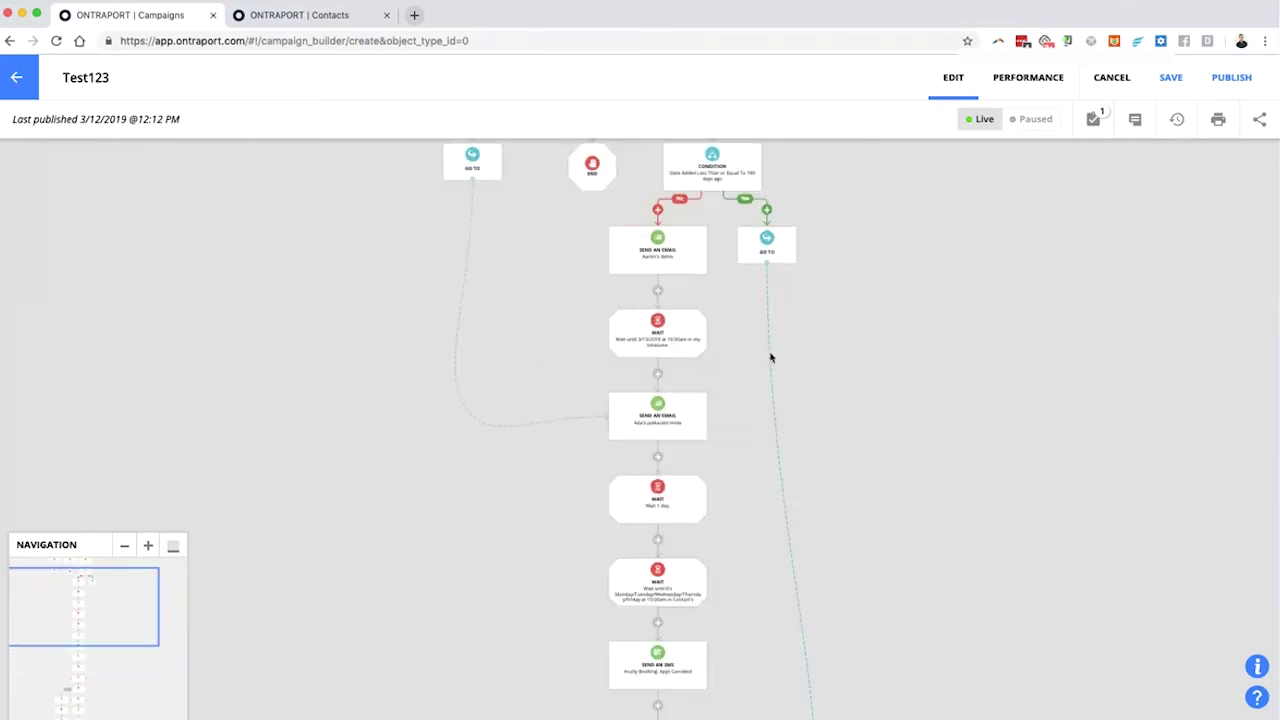
scroll(771, 357, up, 2)
scroll(800, 311, down, 5)
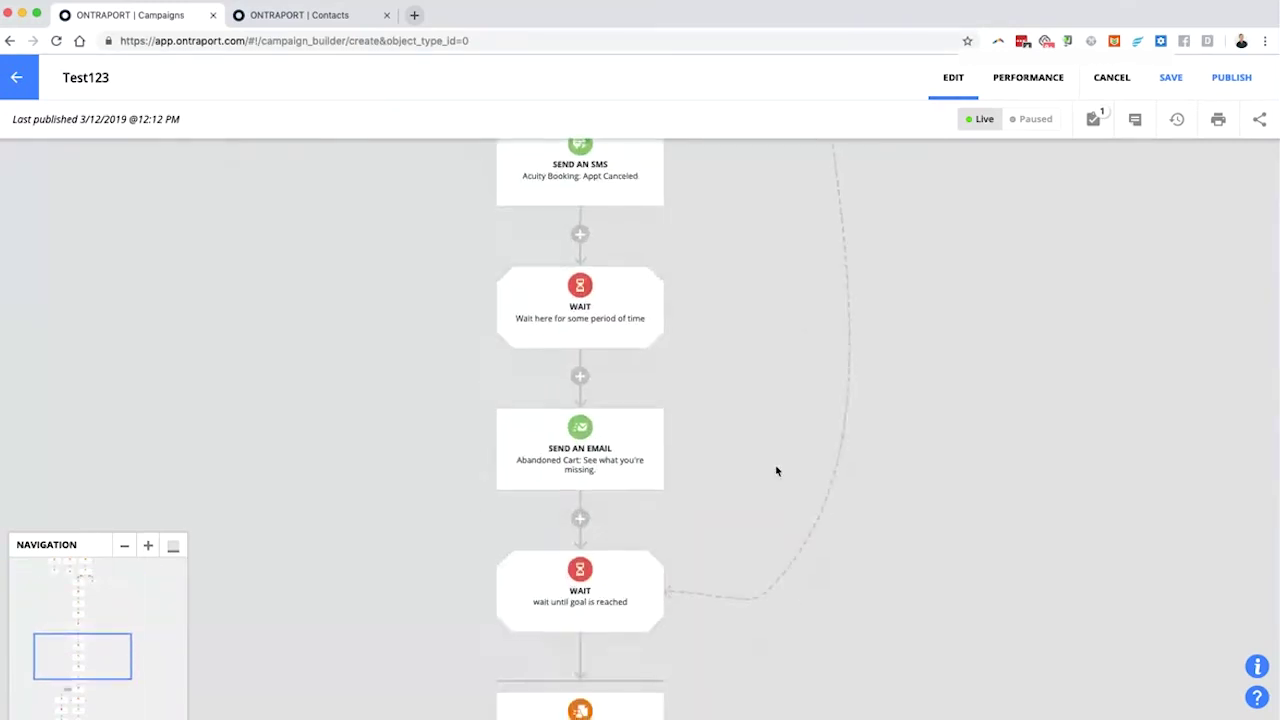
scroll(776, 470, up, 5)
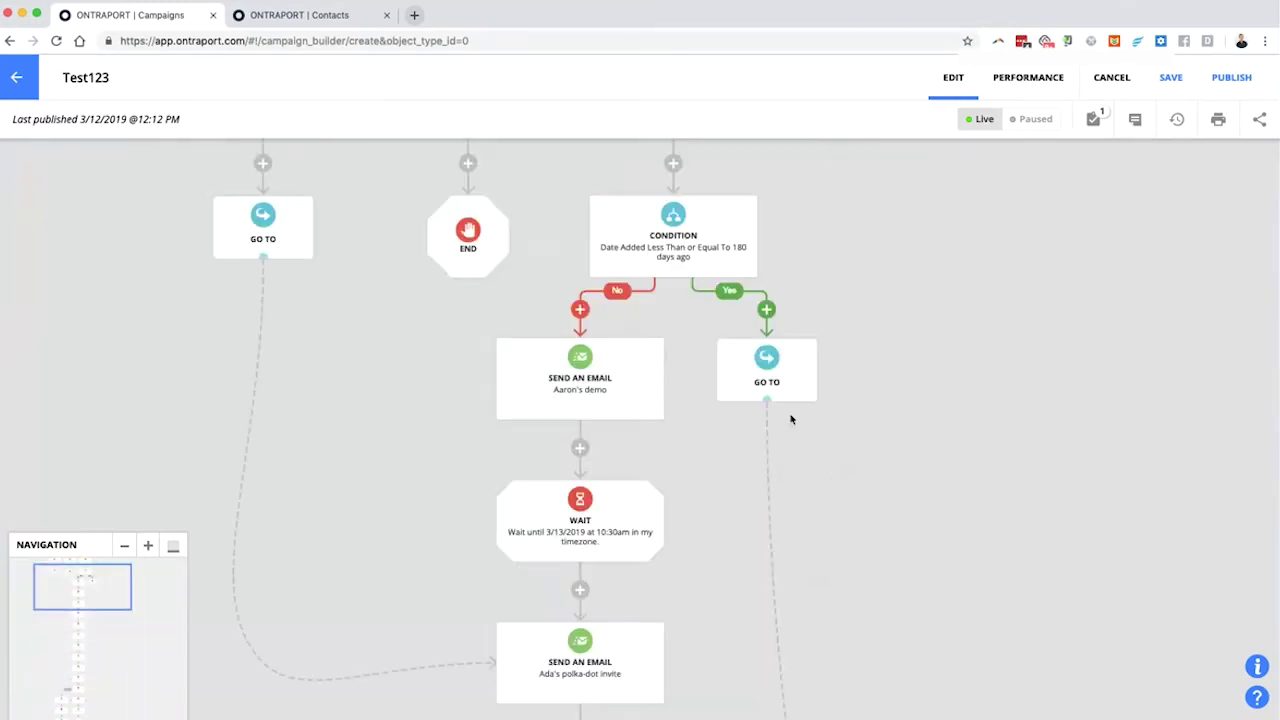
Insert a Send an Email element on the Yes branch before the Go To and set its message to "Aaron's demo".
click(767, 311)
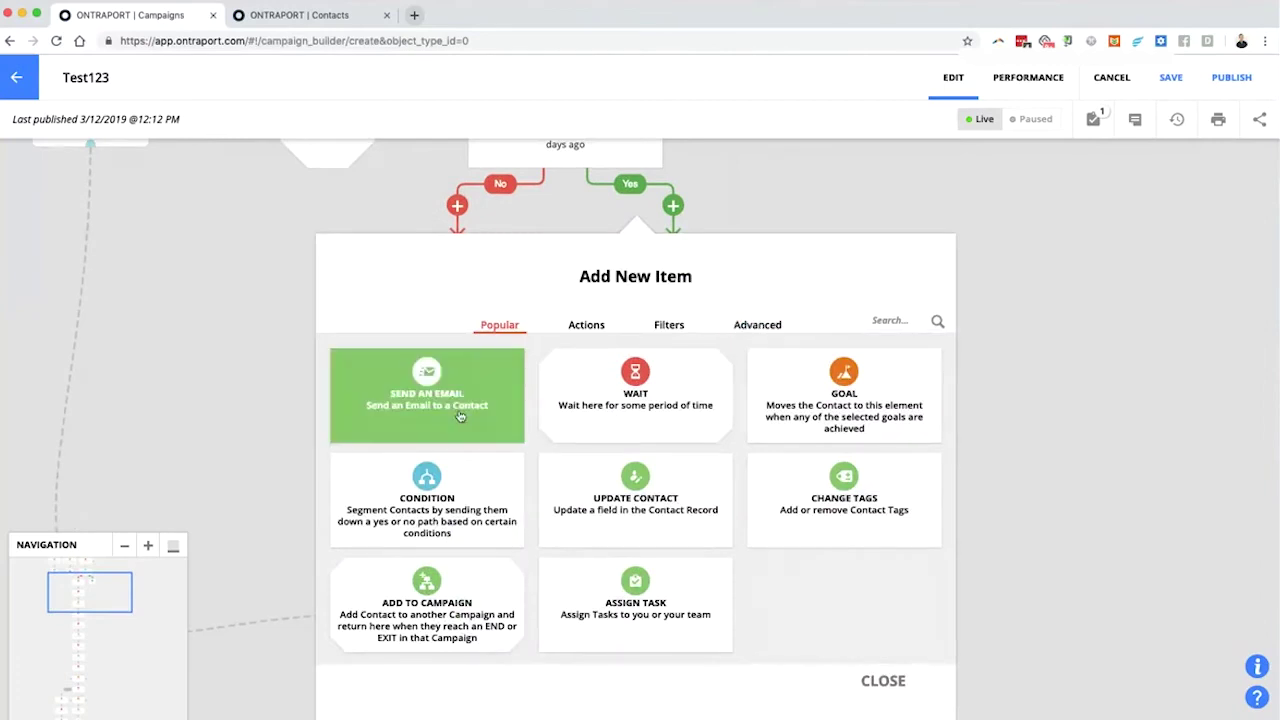
click(452, 408)
click(805, 376)
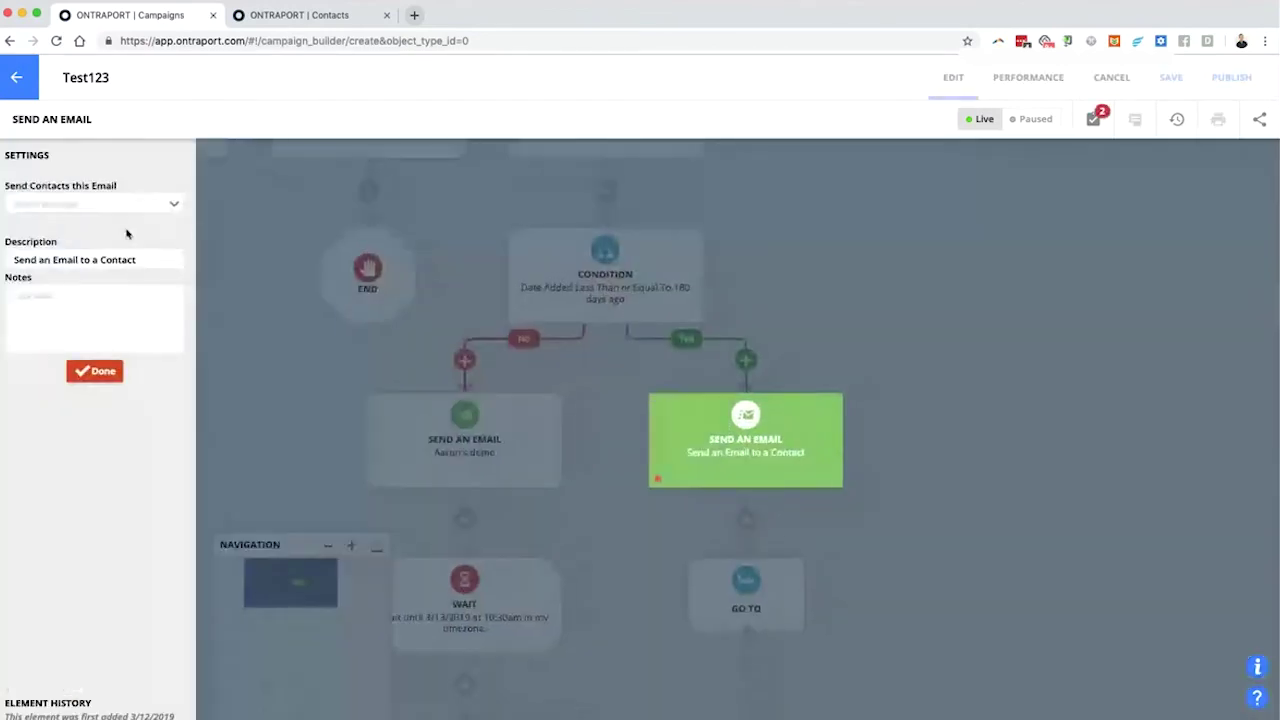
click(121, 215)
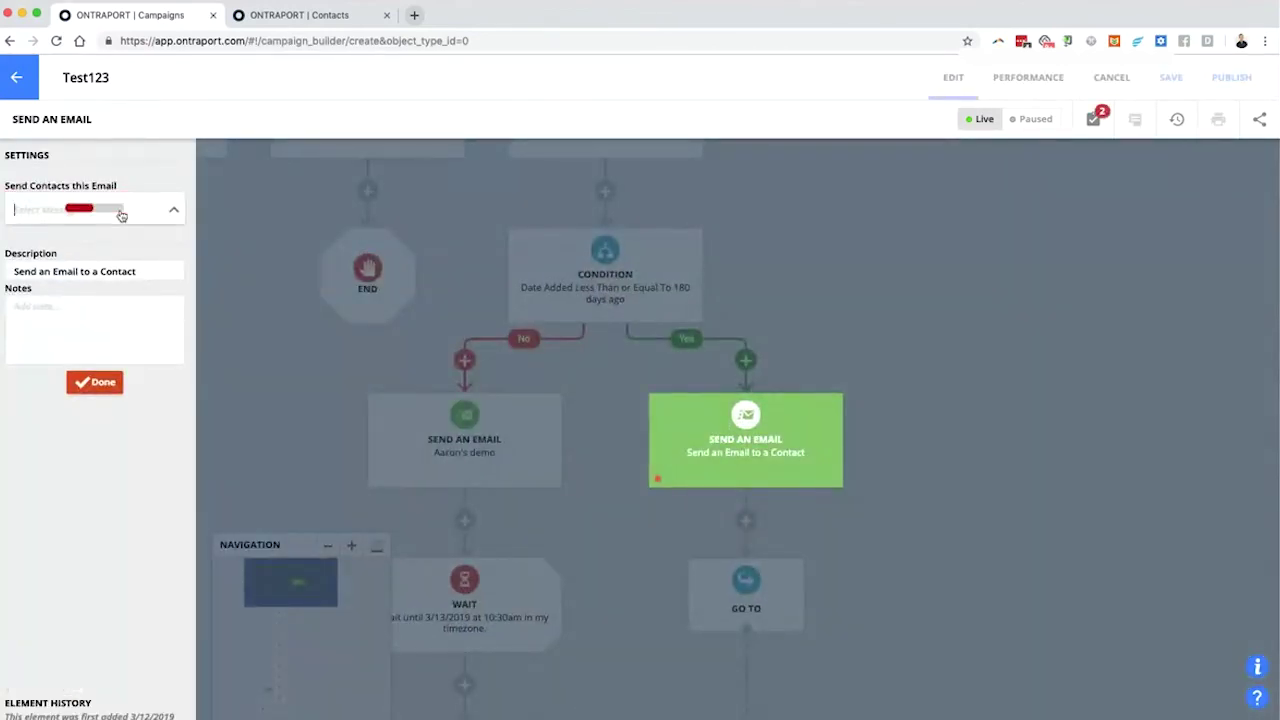
click(108, 274)
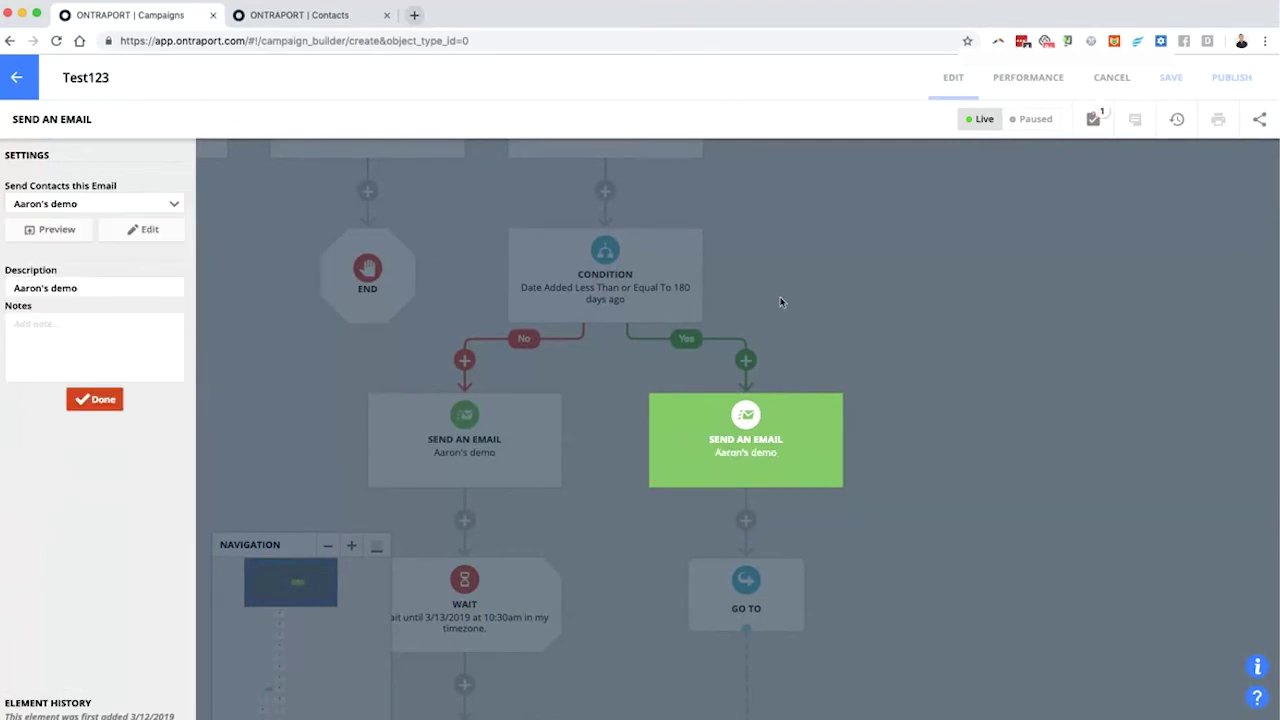
click(118, 400)
Examine how the No and Yes branches run from the Date Added condition and where the Go To connector leads.
scroll(575, 538, down, 5)
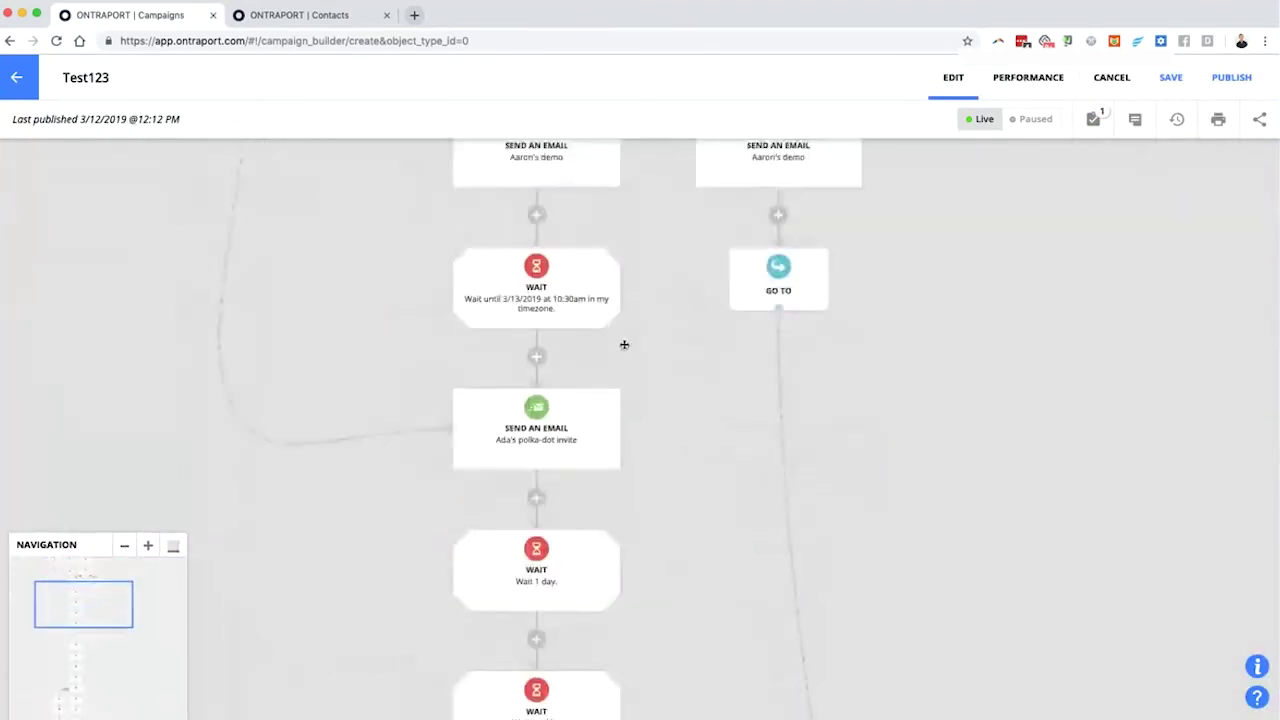
scroll(815, 330, down, 14)
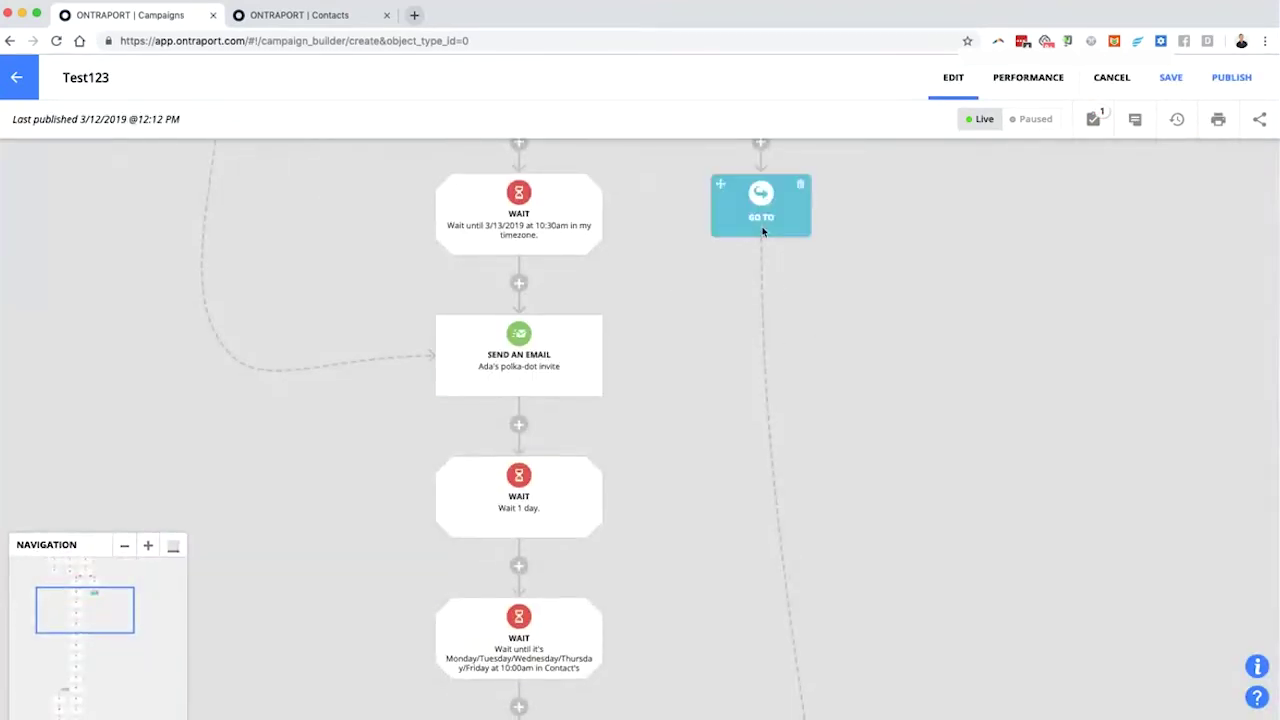
scroll(630, 608, up, 3)
scroll(686, 466, up, 10)
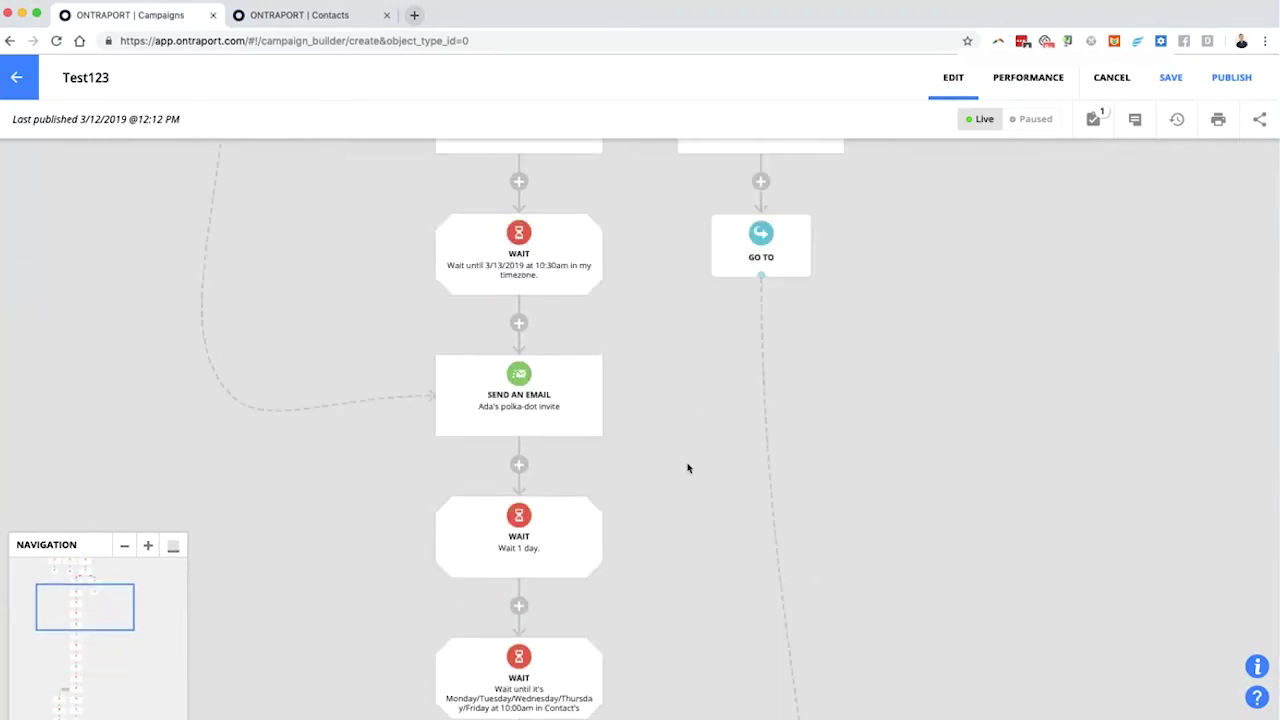
scroll(747, 414, down, 1)
scroll(747, 414, down, 2)
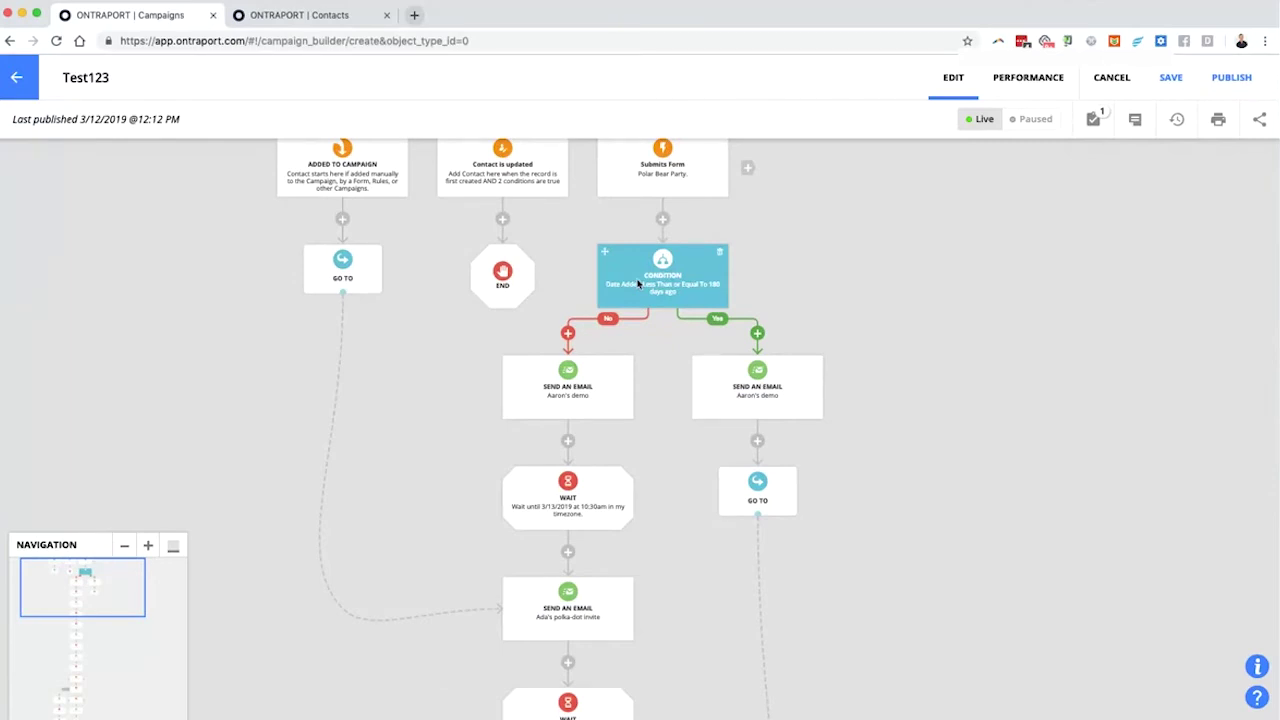
drag(795, 278, 523, 374)
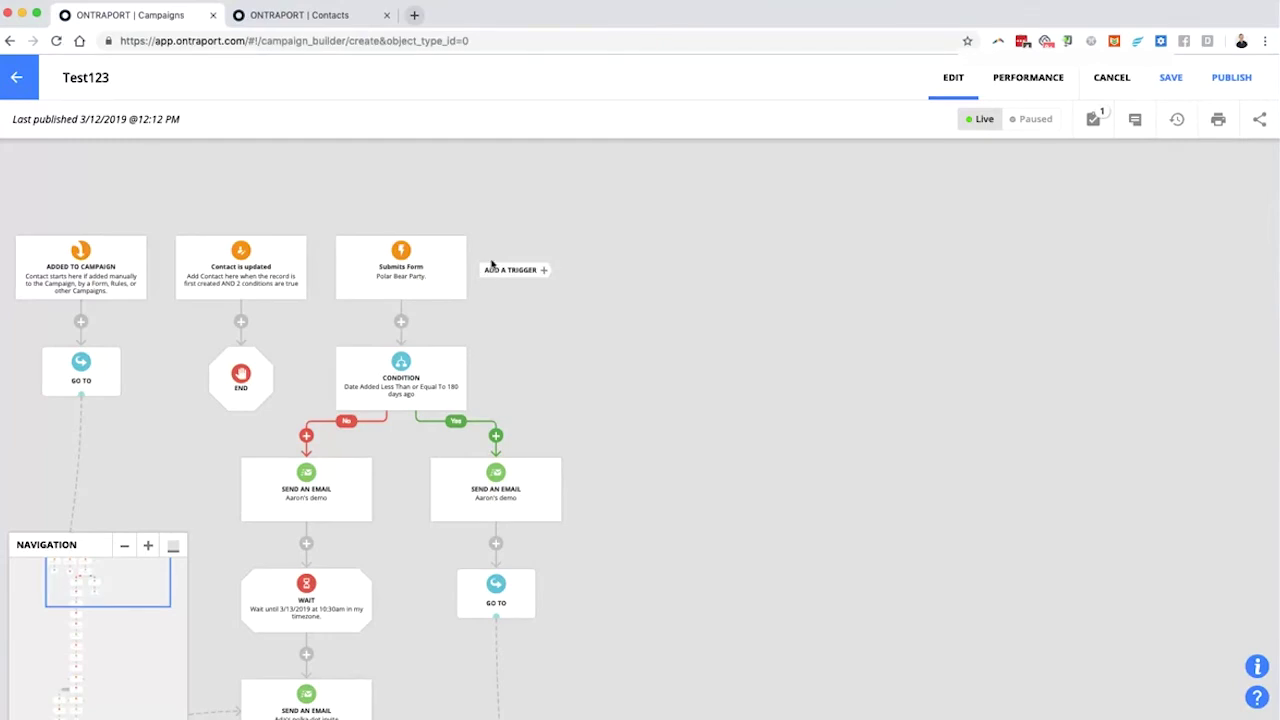
Swap the order of the Submits Form and Contact is updated triggers and restore their original order.
click(346, 270)
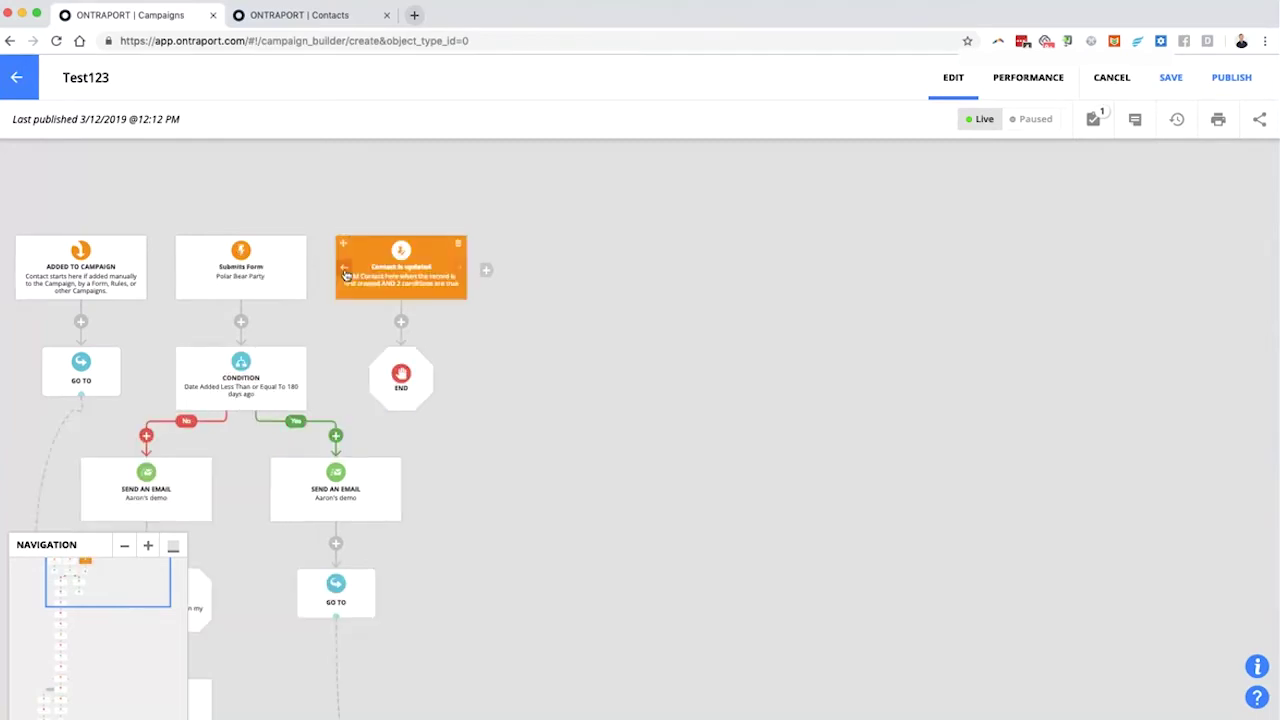
click(187, 274)
click(408, 272)
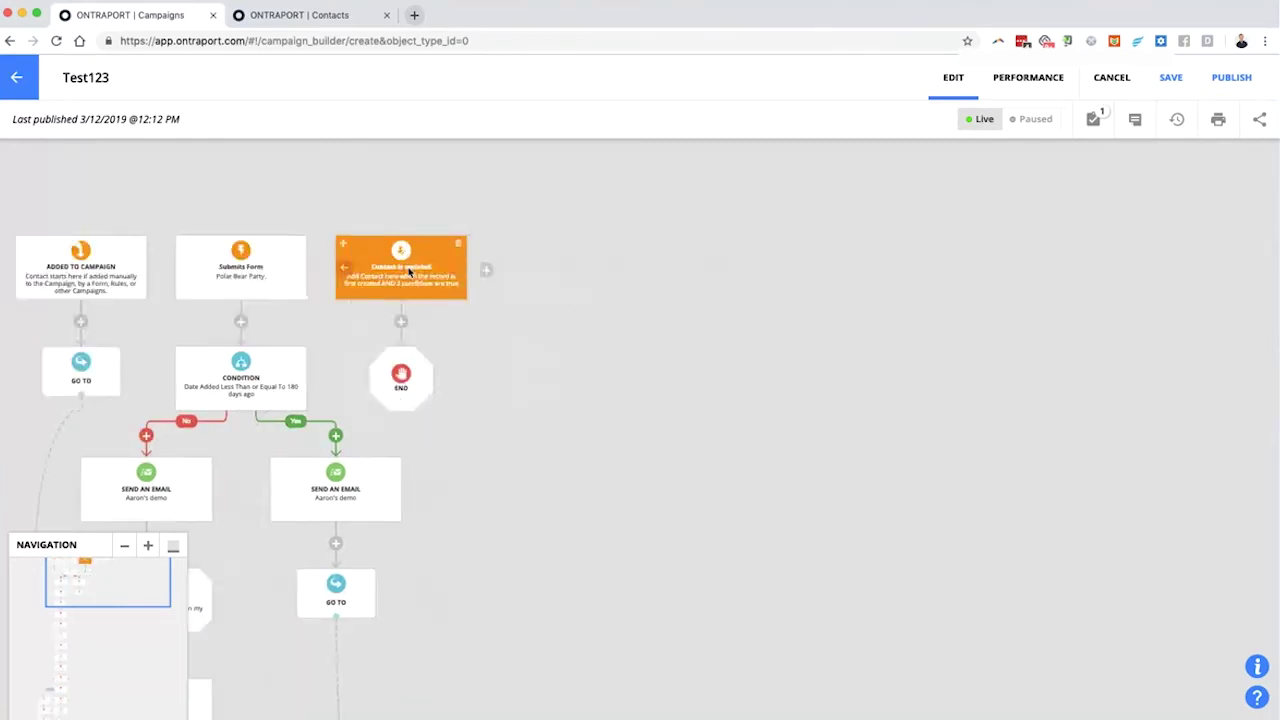
click(298, 269)
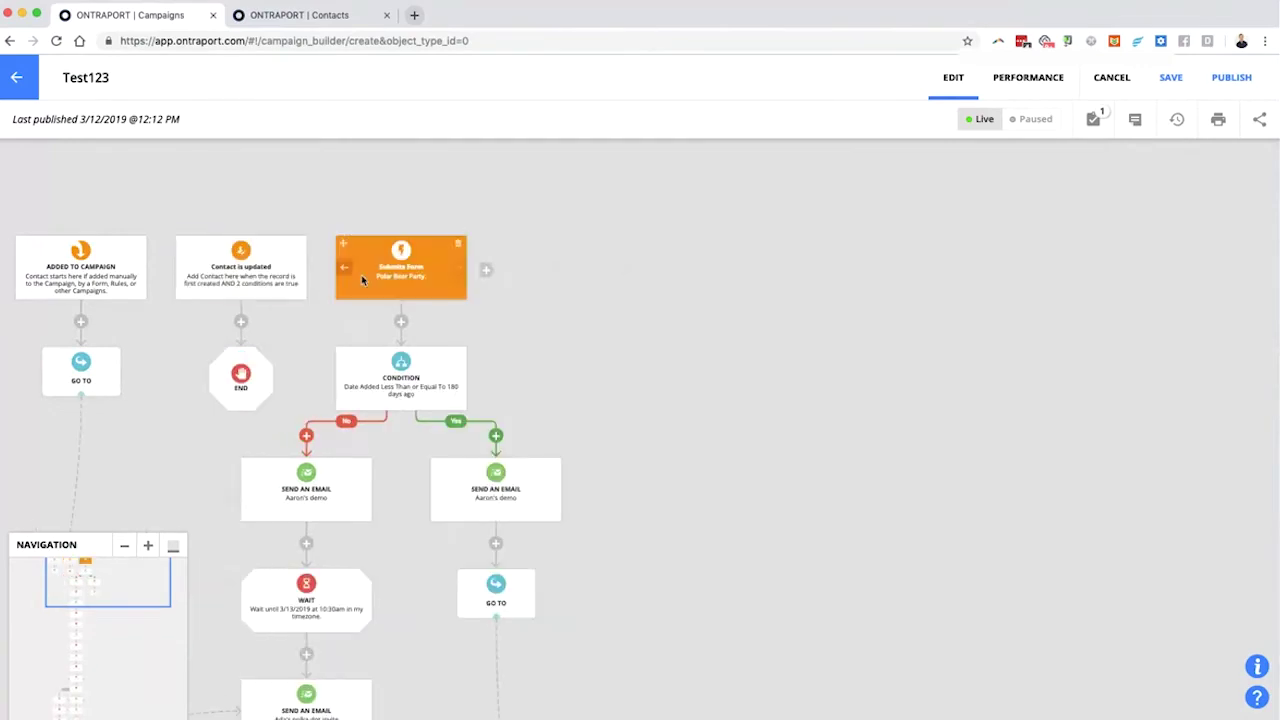
Copy the Submits Form trigger with all following items as an additional trigger, and set the copy's form to Profiling Thanks.
drag(344, 249, 487, 268)
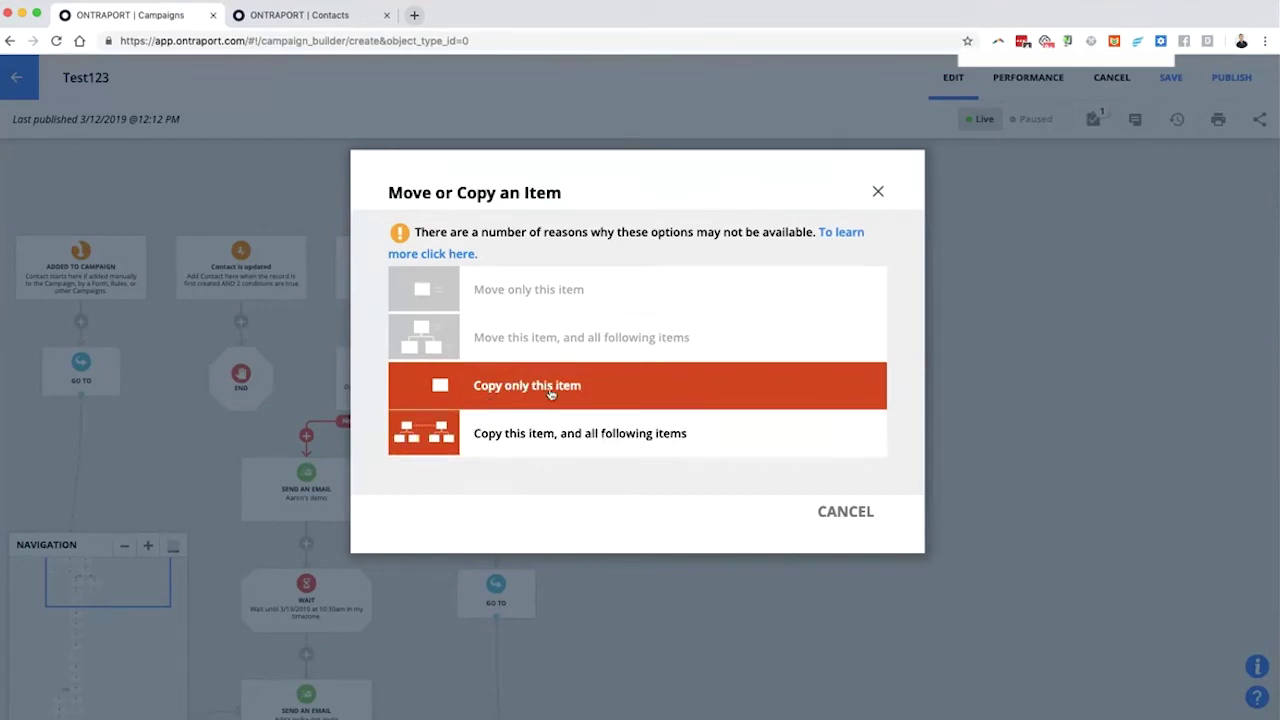
click(551, 445)
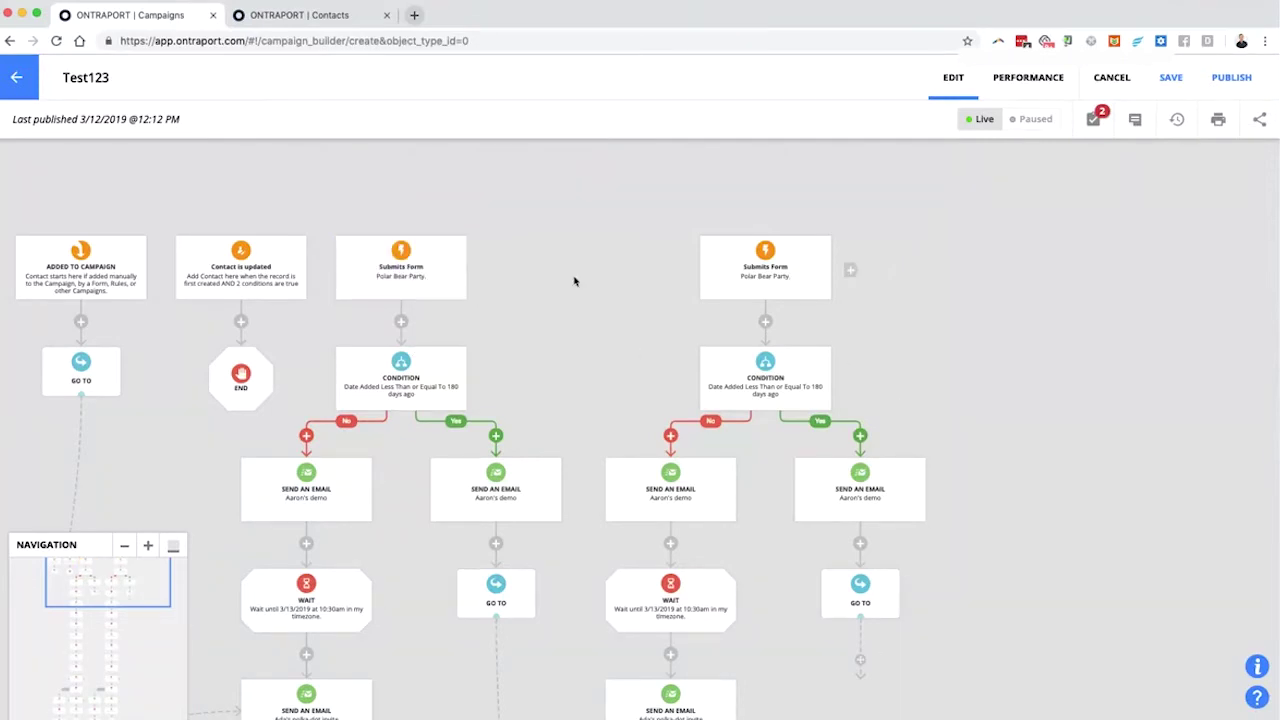
click(748, 279)
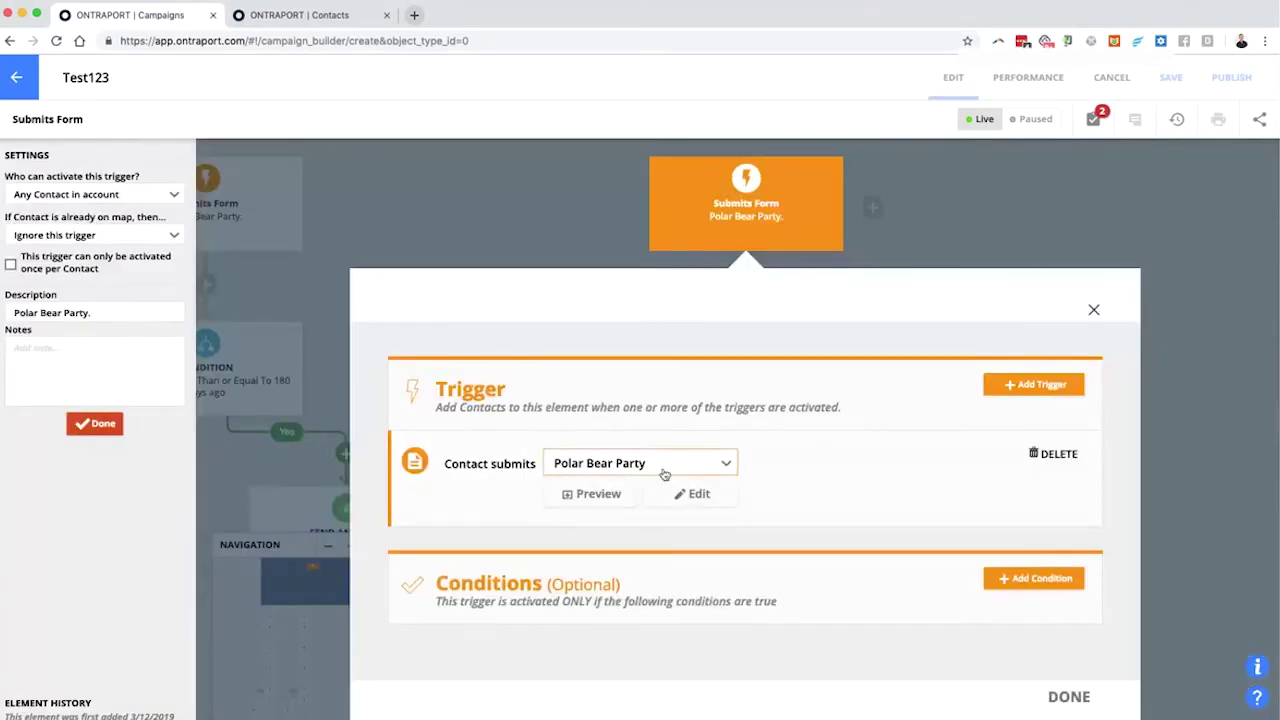
click(651, 463)
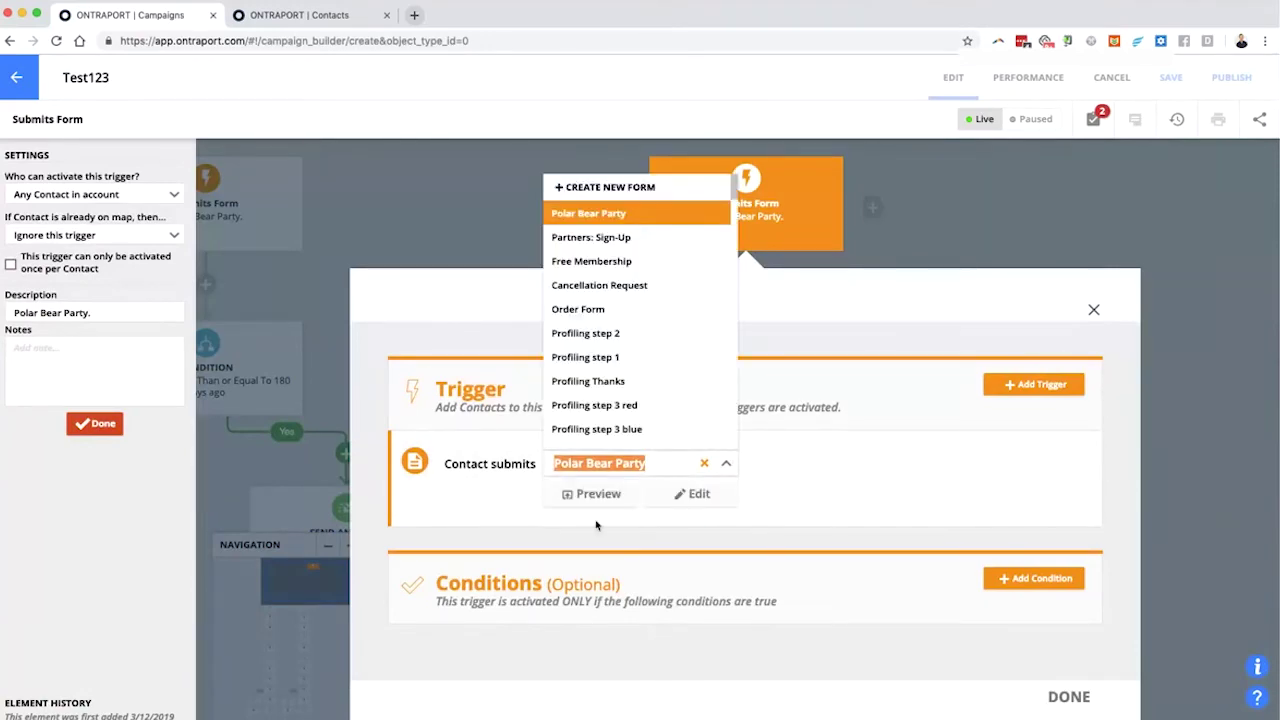
click(600, 378)
click(1066, 696)
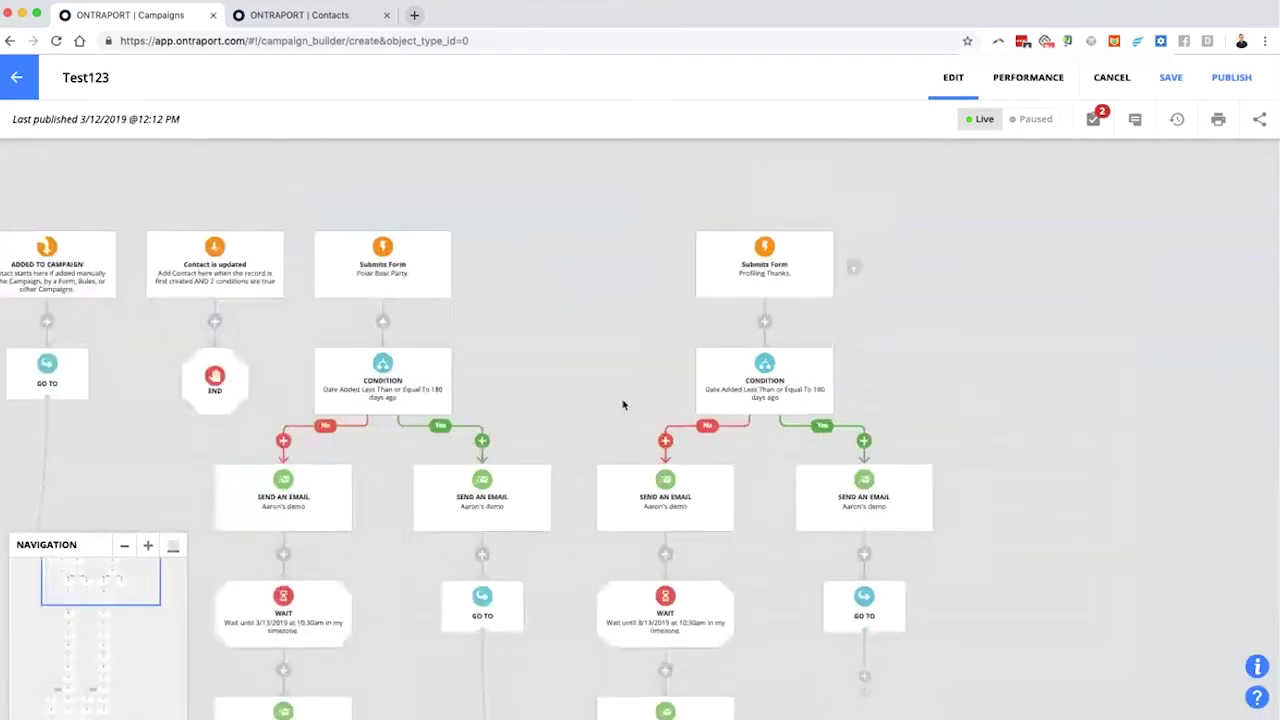
scroll(631, 406, down, 5)
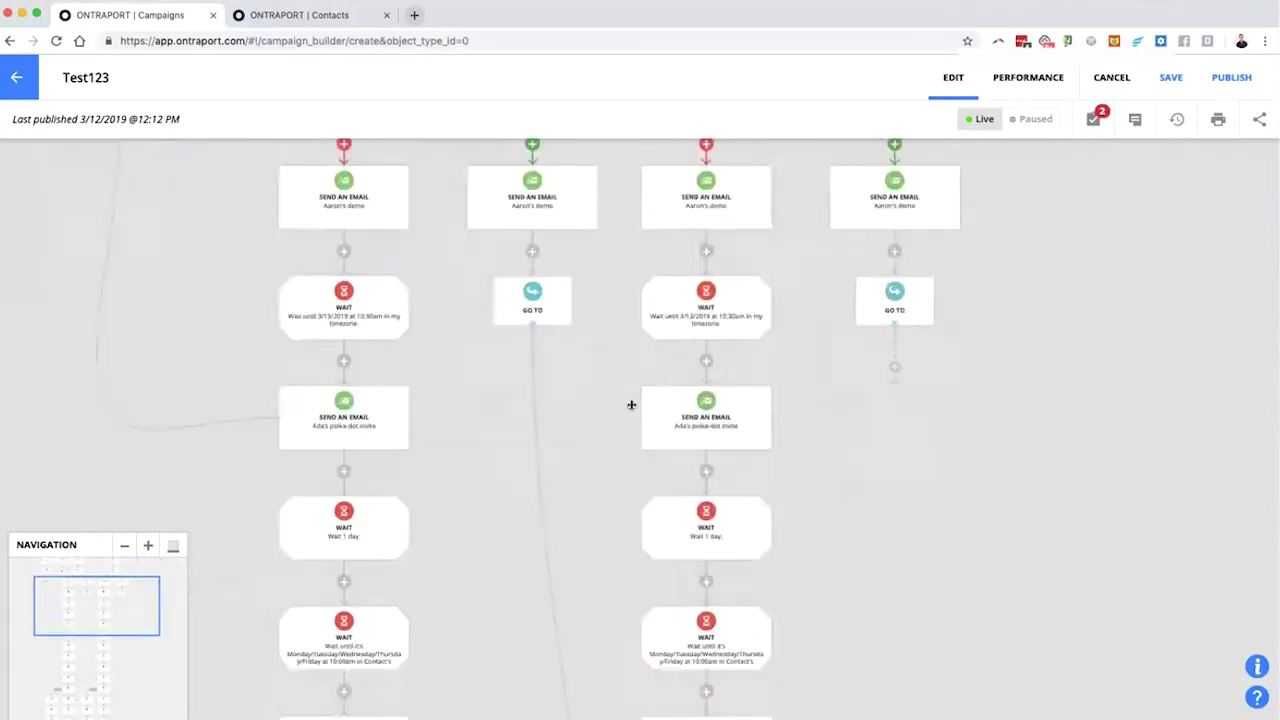
Connect the copied Yes branch's Go To to the weekday 10:00am Wait in its own path, and compare the original and copied paths.
drag(906, 307, 768, 578)
scroll(660, 565, down, 10)
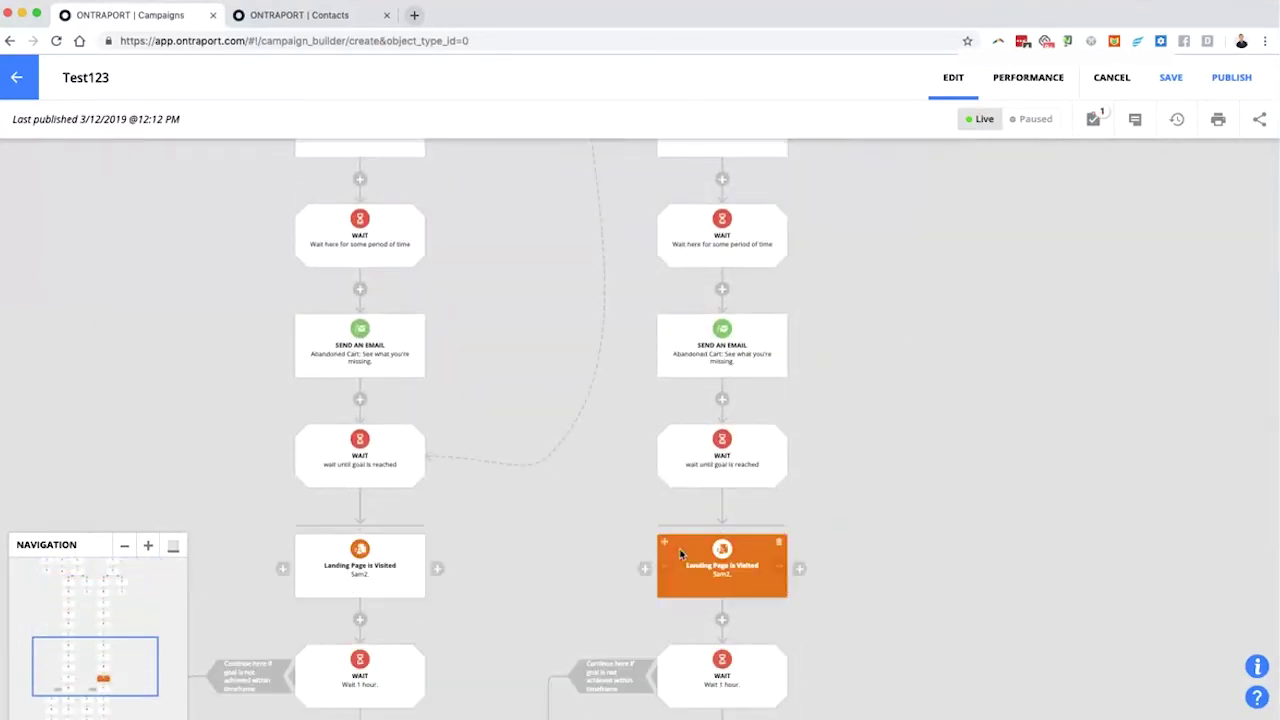
scroll(723, 570, down, 5)
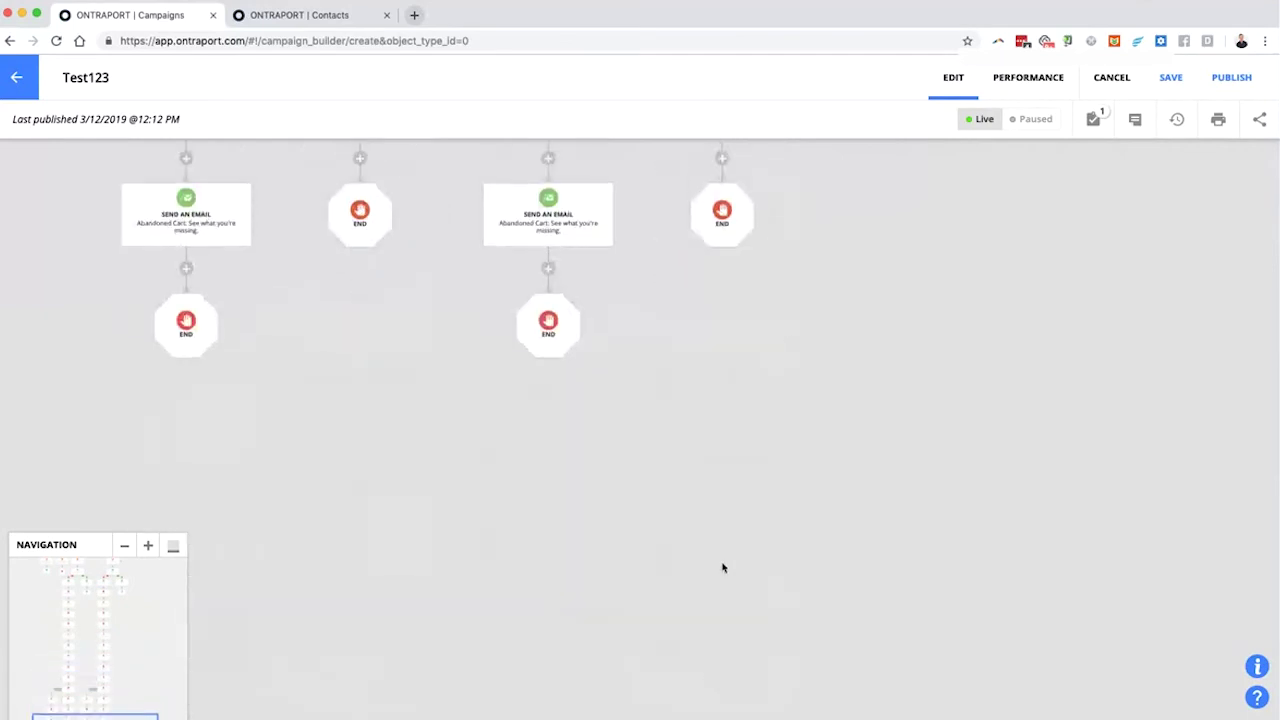
scroll(723, 568, up, 15)
scroll(723, 568, up, 5)
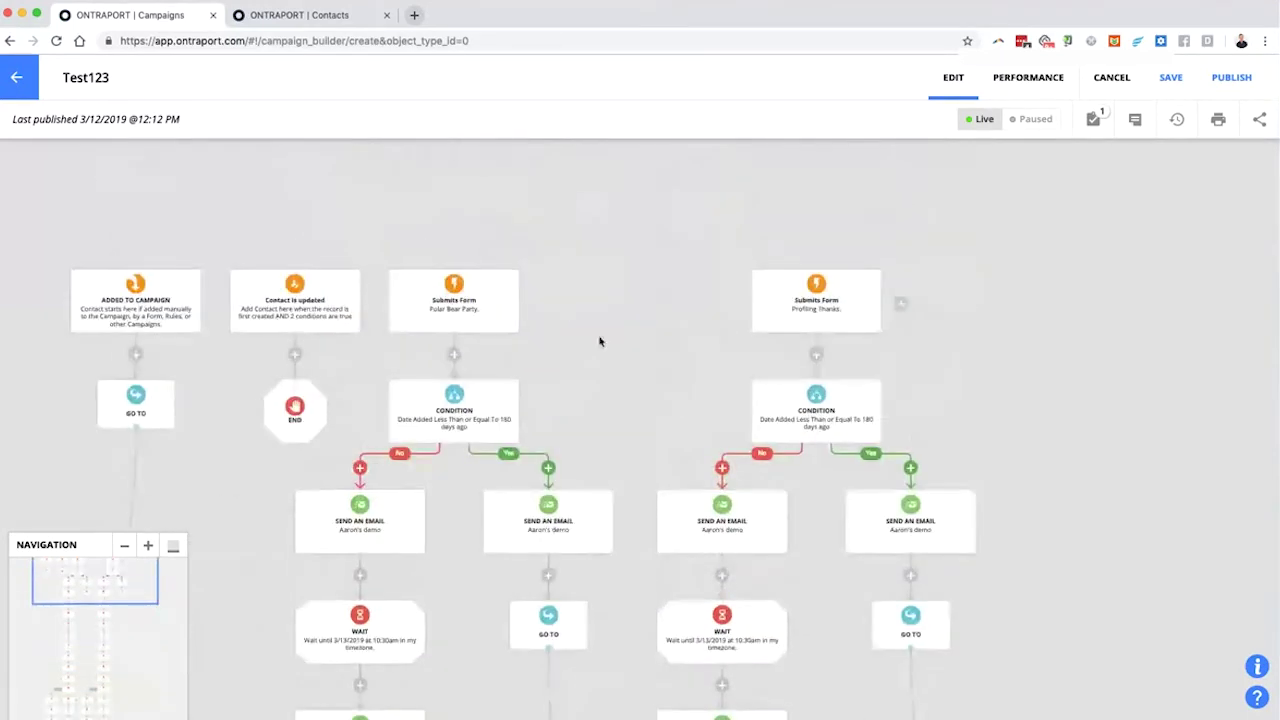
drag(600, 340, 569, 315)
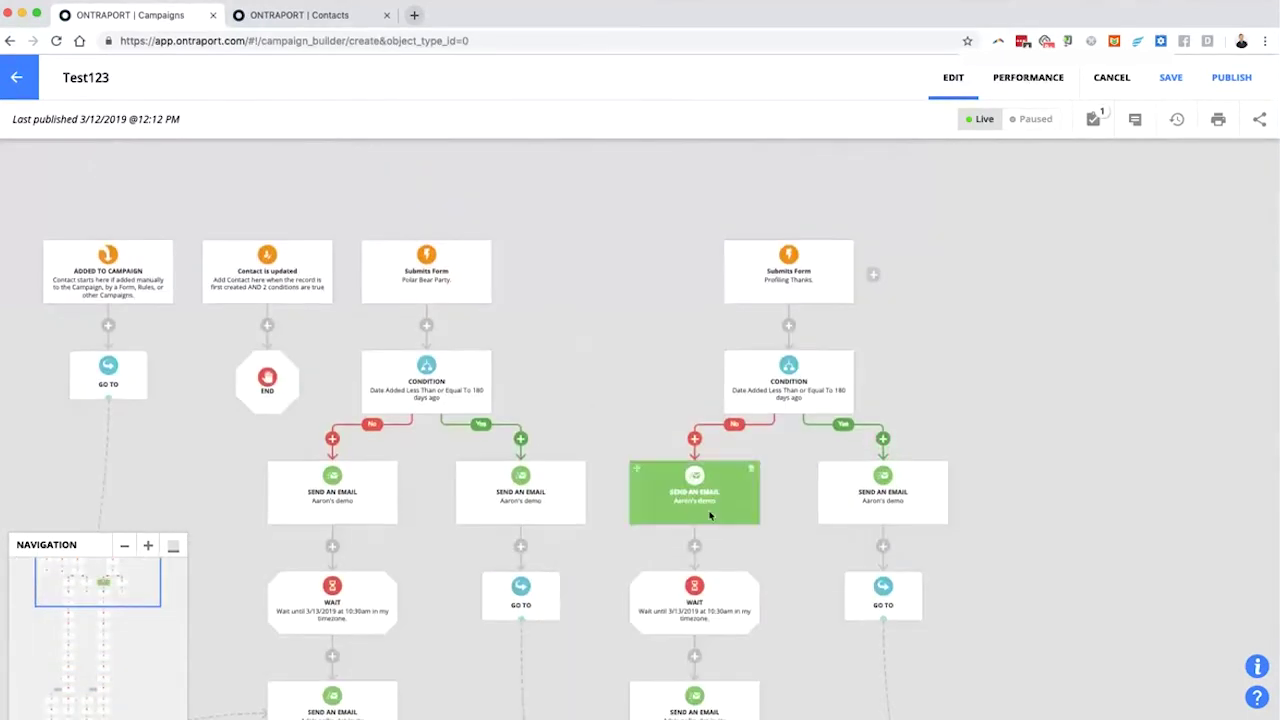
scroll(649, 497, down, 2)
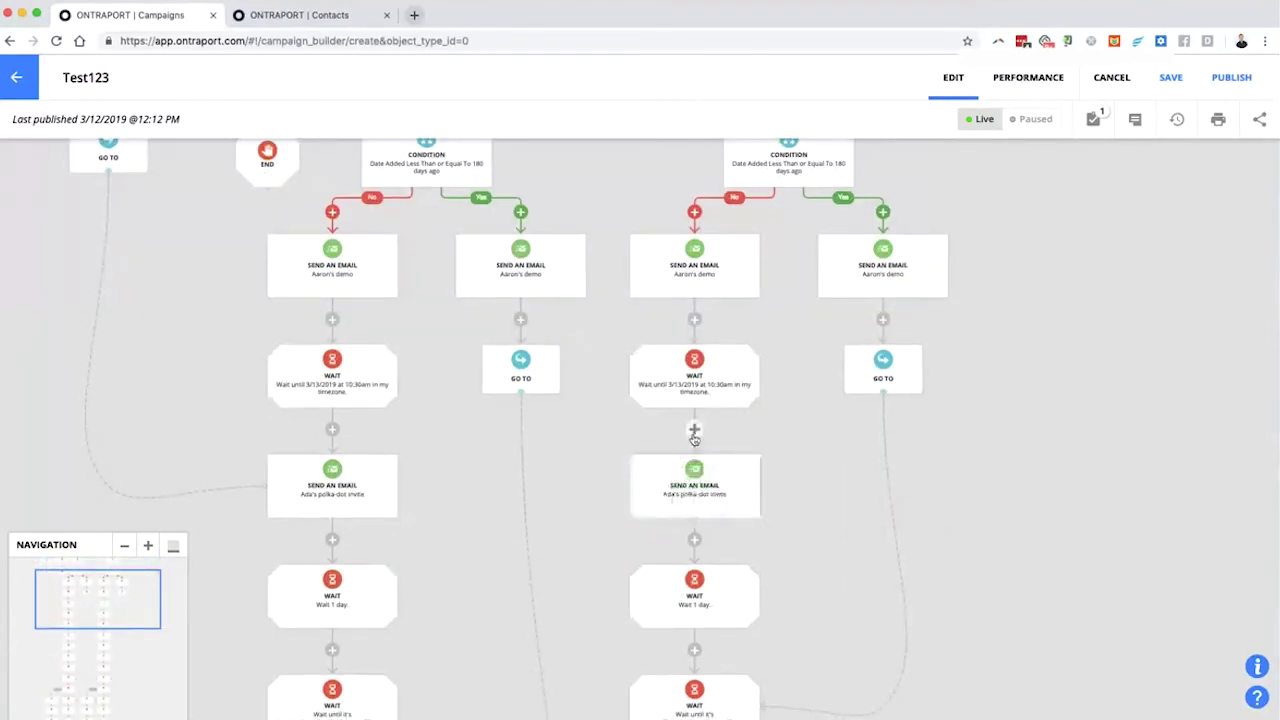
scroll(749, 423, up, 4)
scroll(749, 423, left, 3)
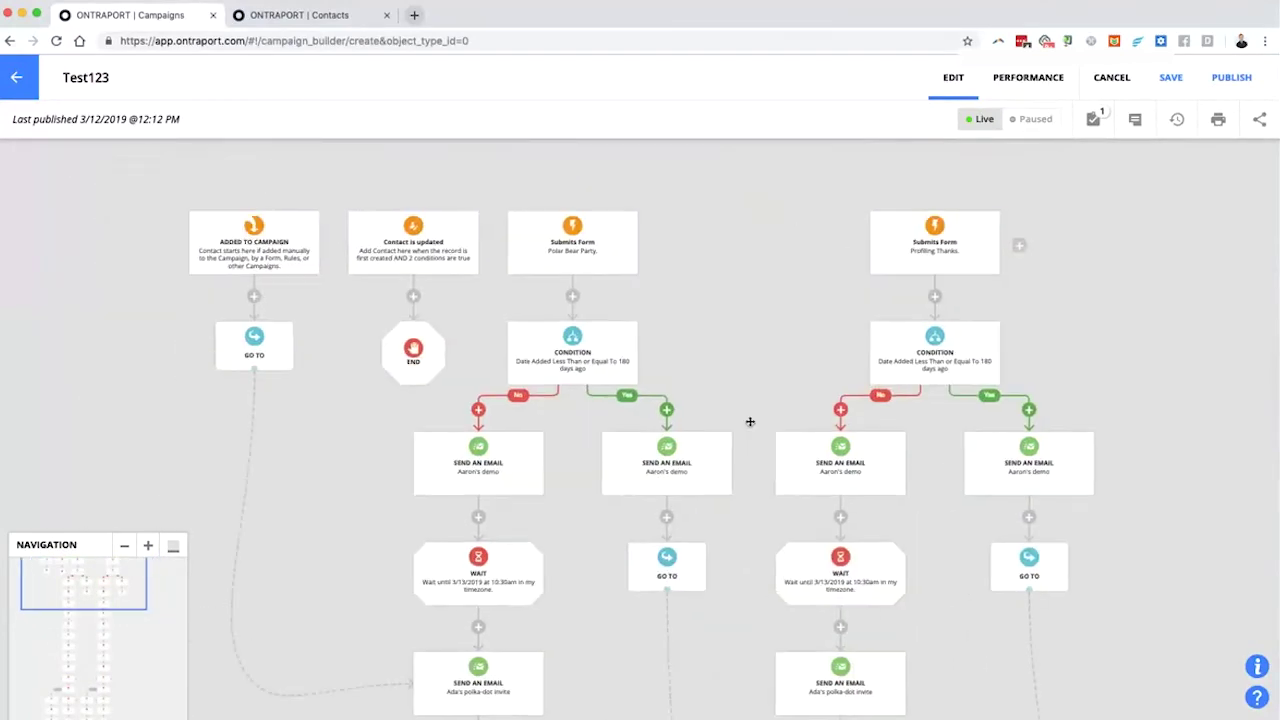
drag(731, 369, 431, 382)
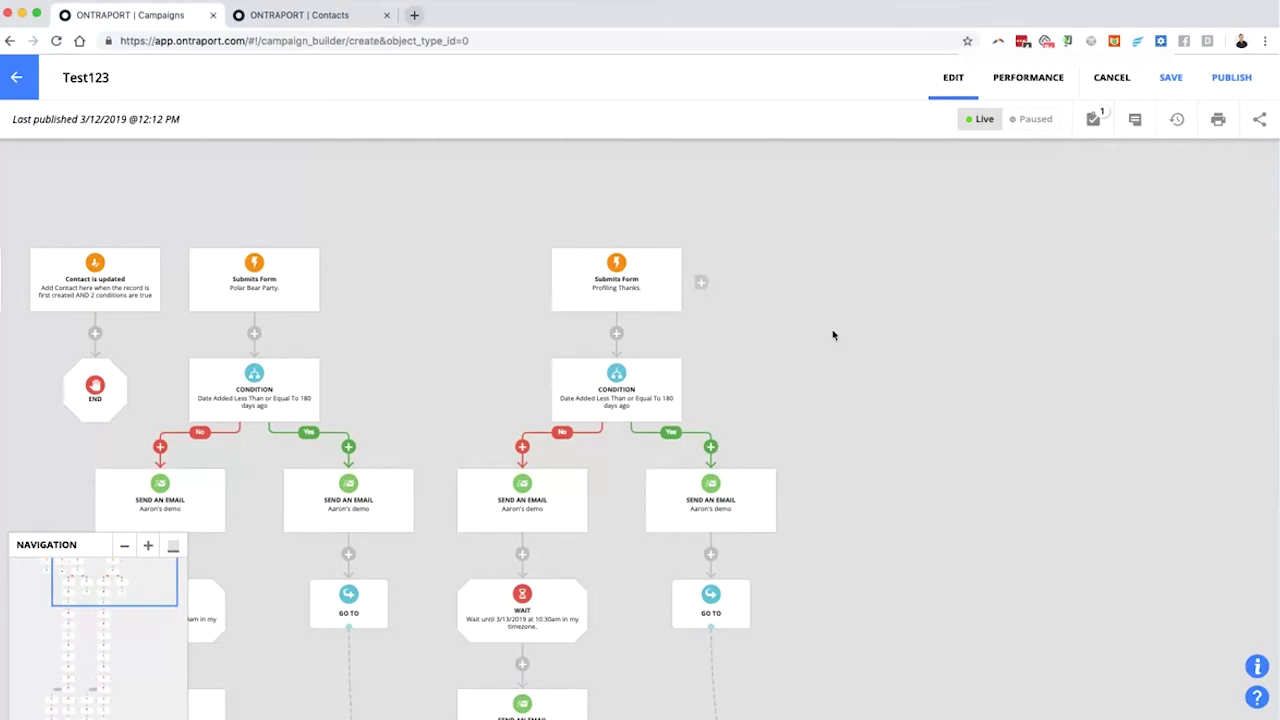
Delete the Polar Bear Party and Profiling Thanks form triggers together with everything below each of them.
mouse_move(313, 260)
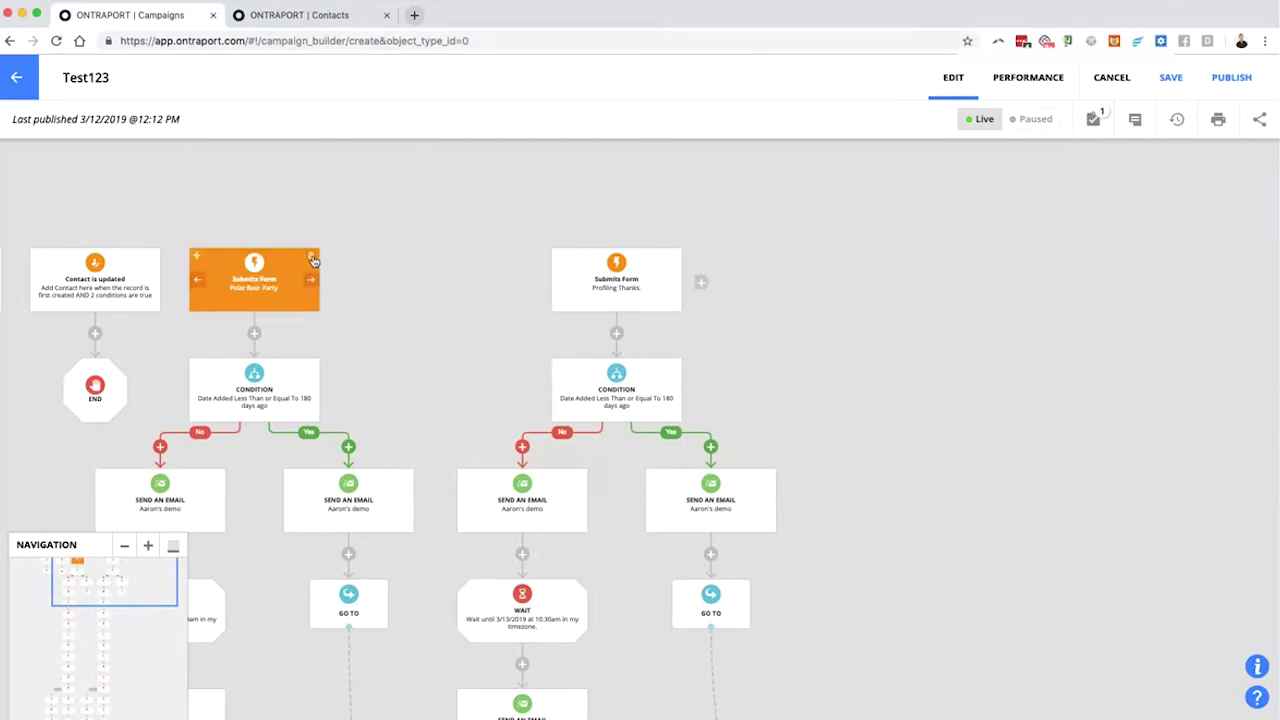
click(313, 260)
click(625, 355)
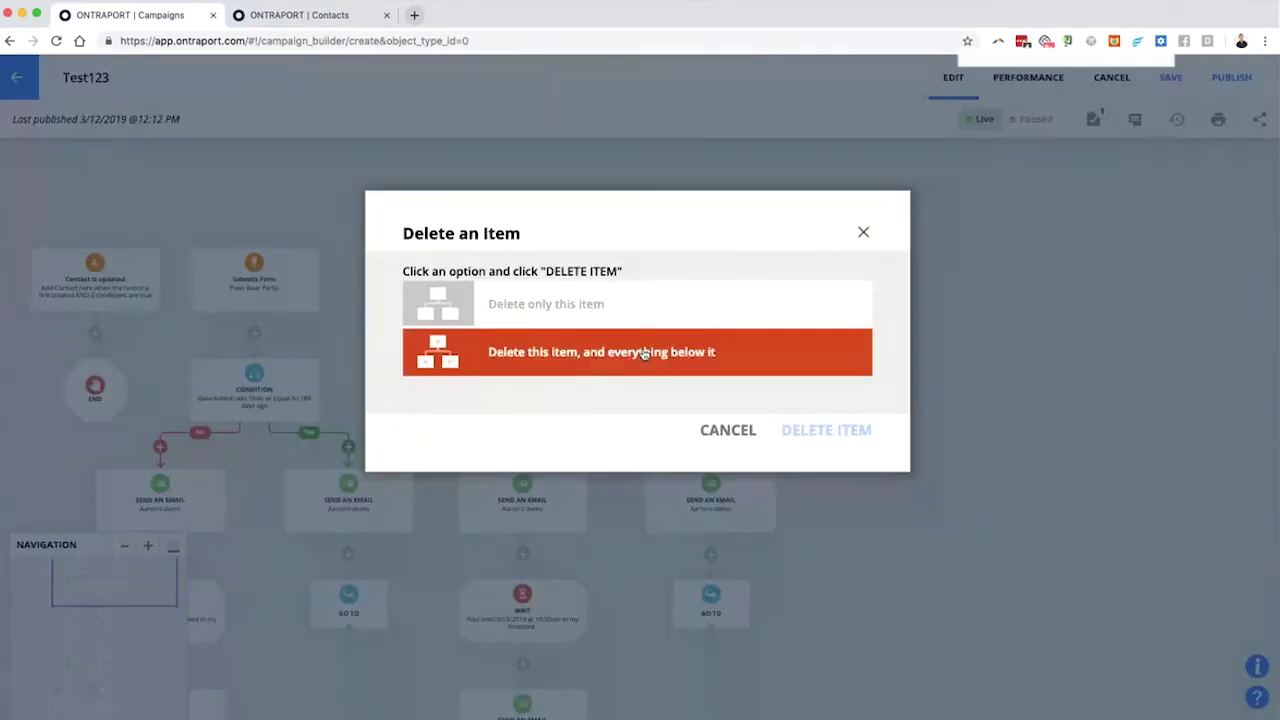
click(826, 430)
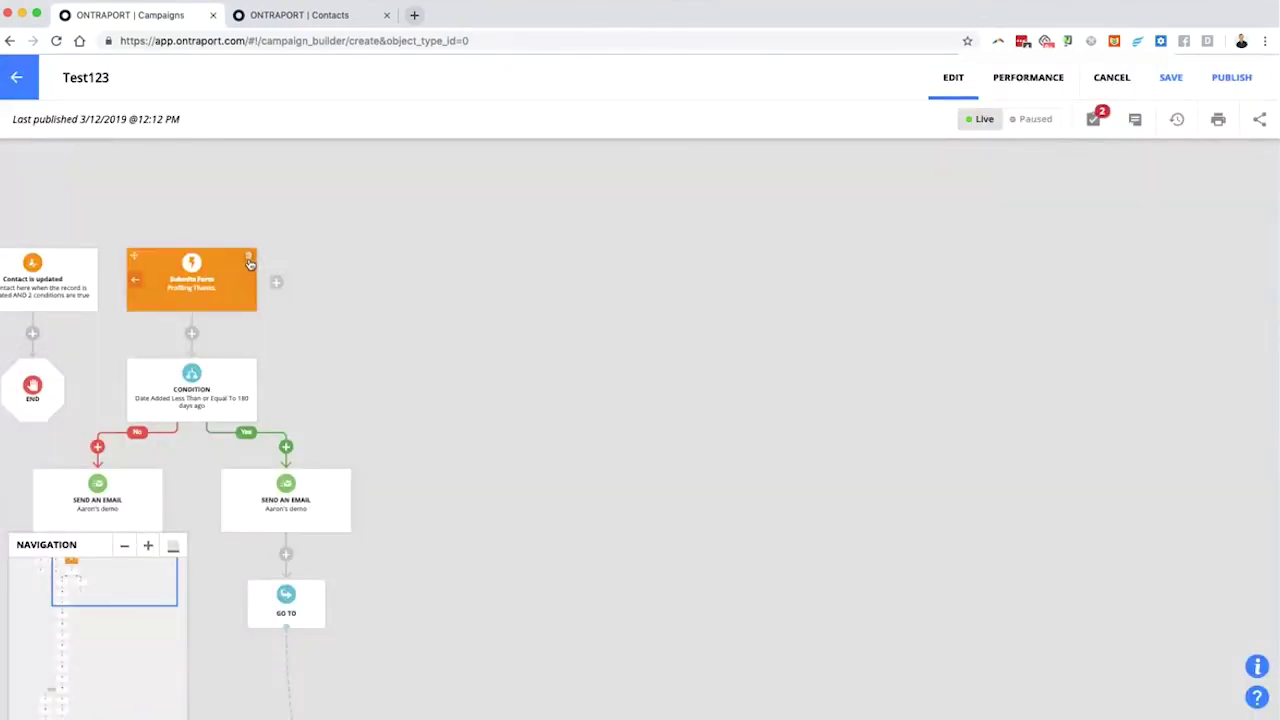
click(252, 264)
click(690, 376)
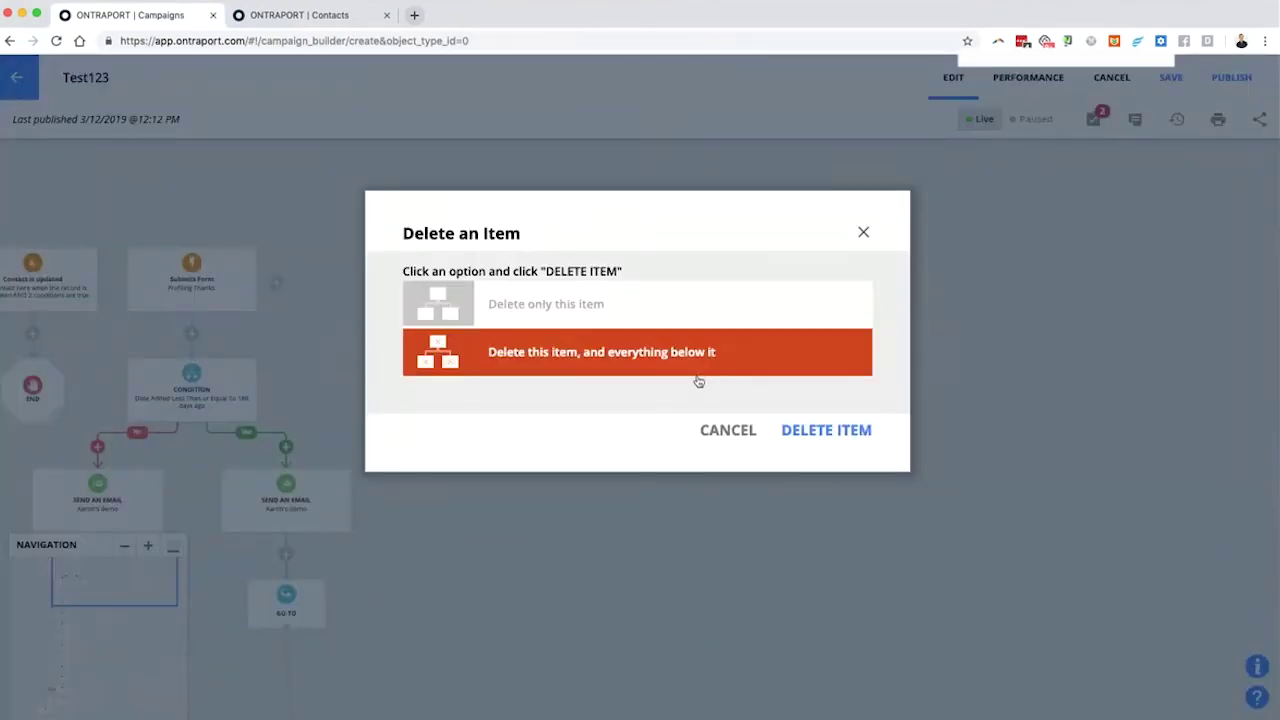
click(814, 435)
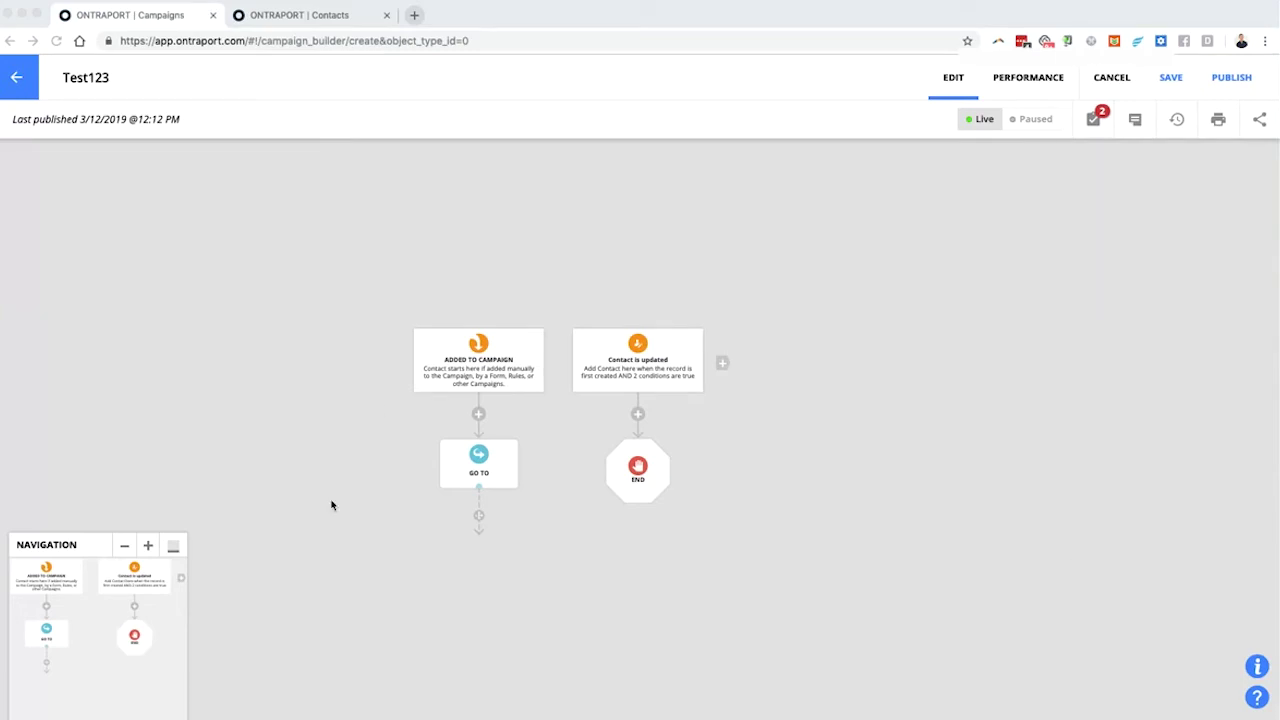
In the Contact is updated trigger, add Contact submits a Form and remove Contact is created.
click(664, 360)
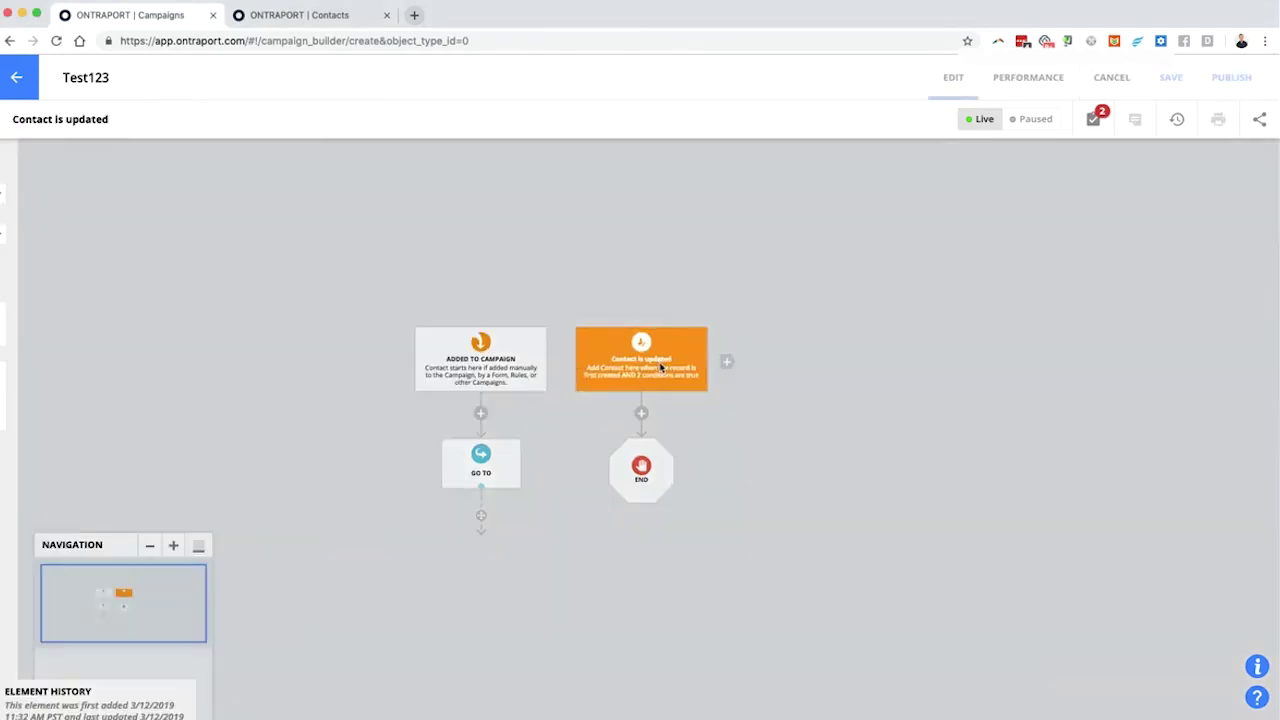
click(660, 368)
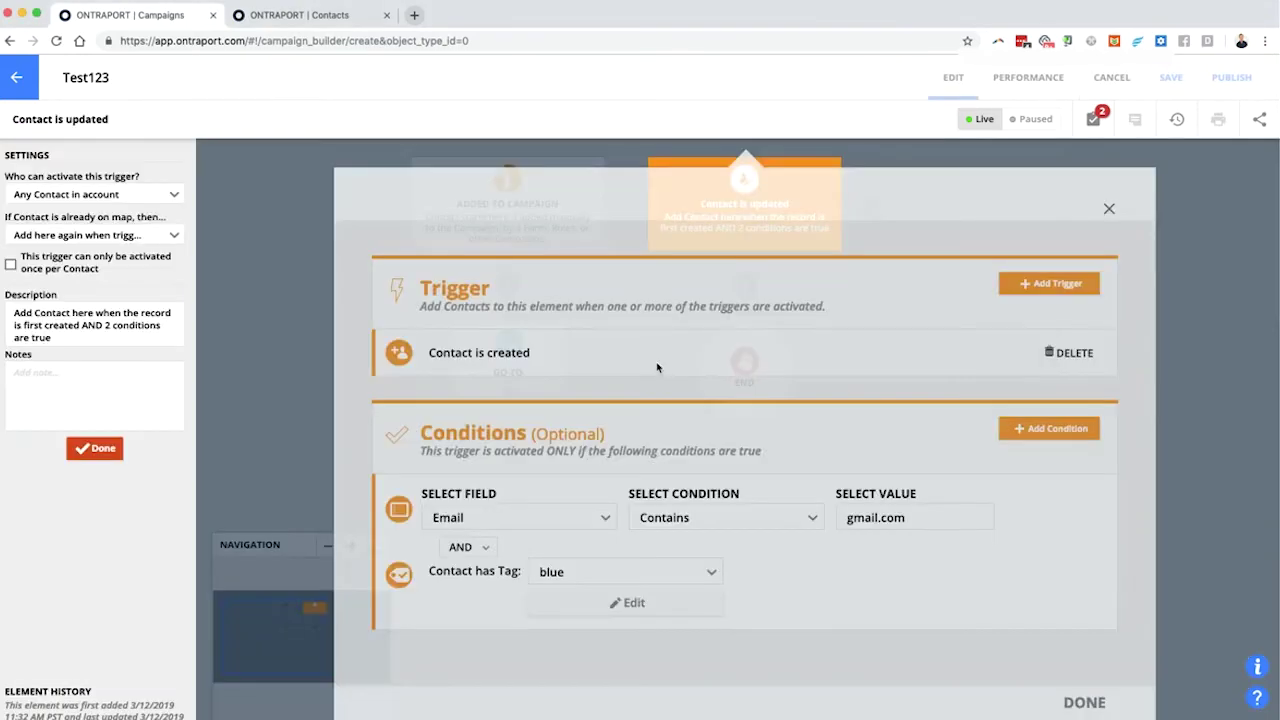
click(1060, 292)
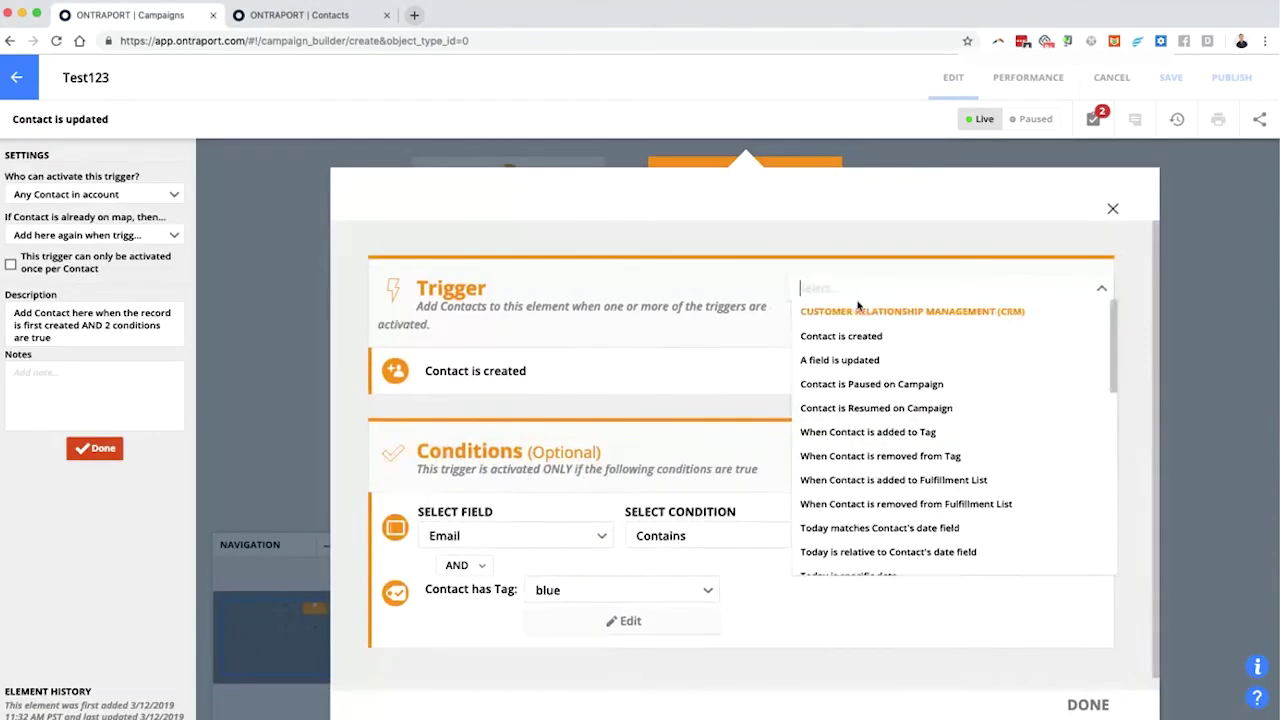
text(form)
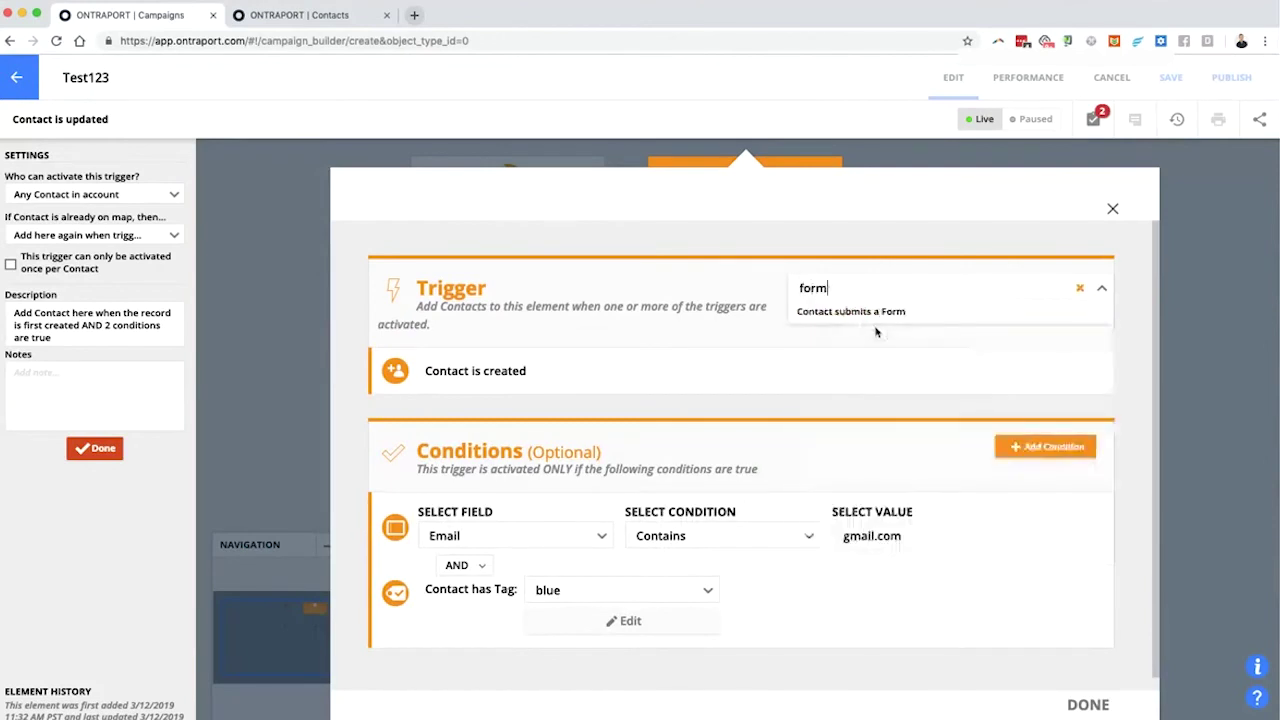
click(876, 328)
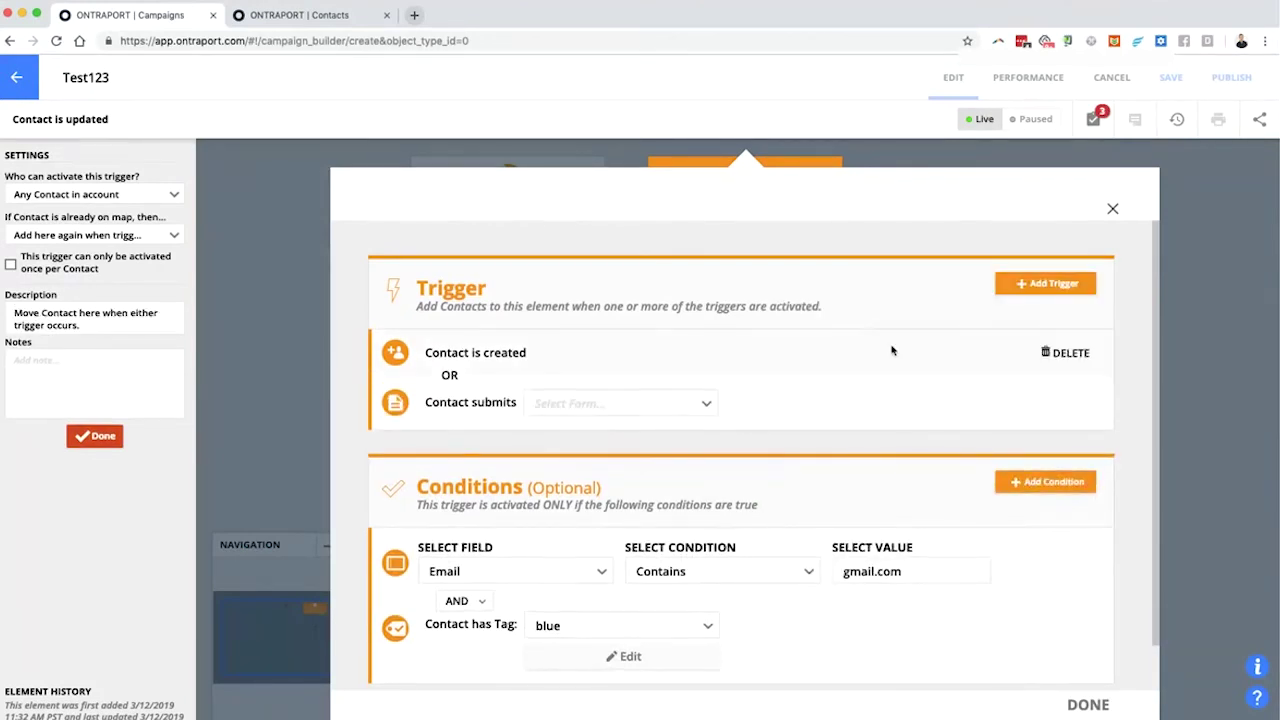
click(1066, 352)
Choose Newsletter Signup as the form for the Contact submits trigger and finish editing the element.
click(565, 362)
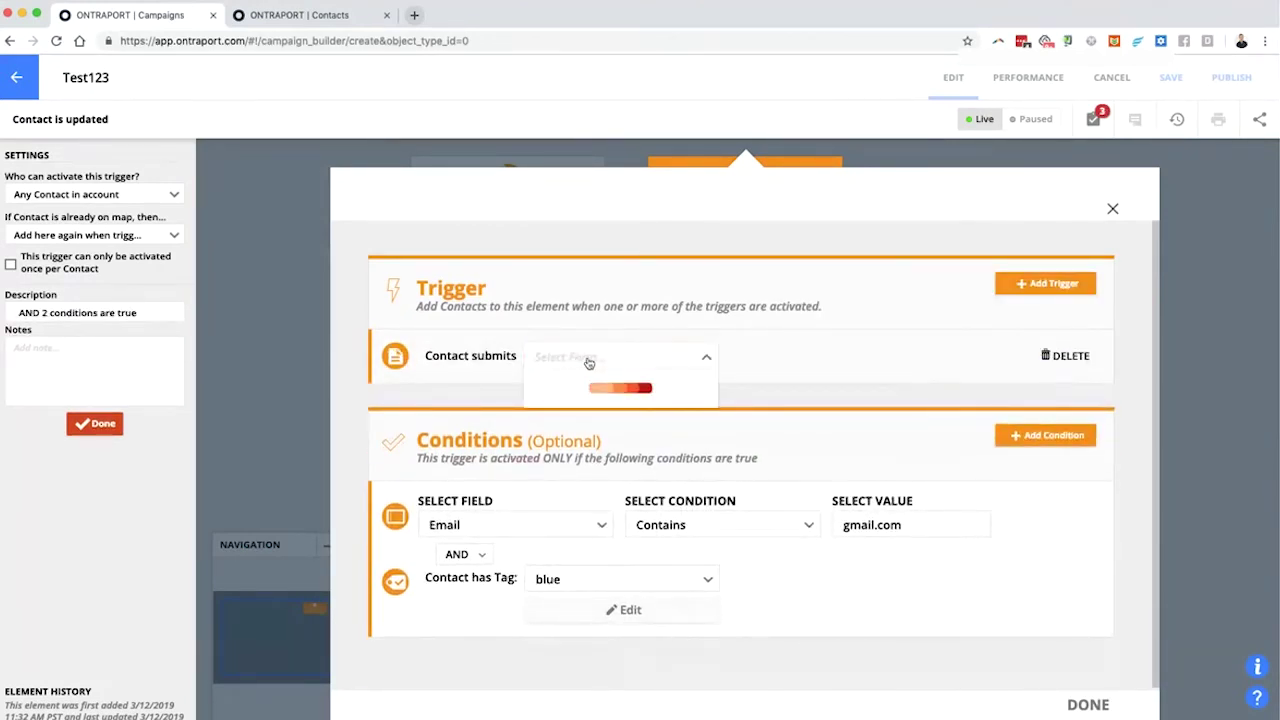
text(news)
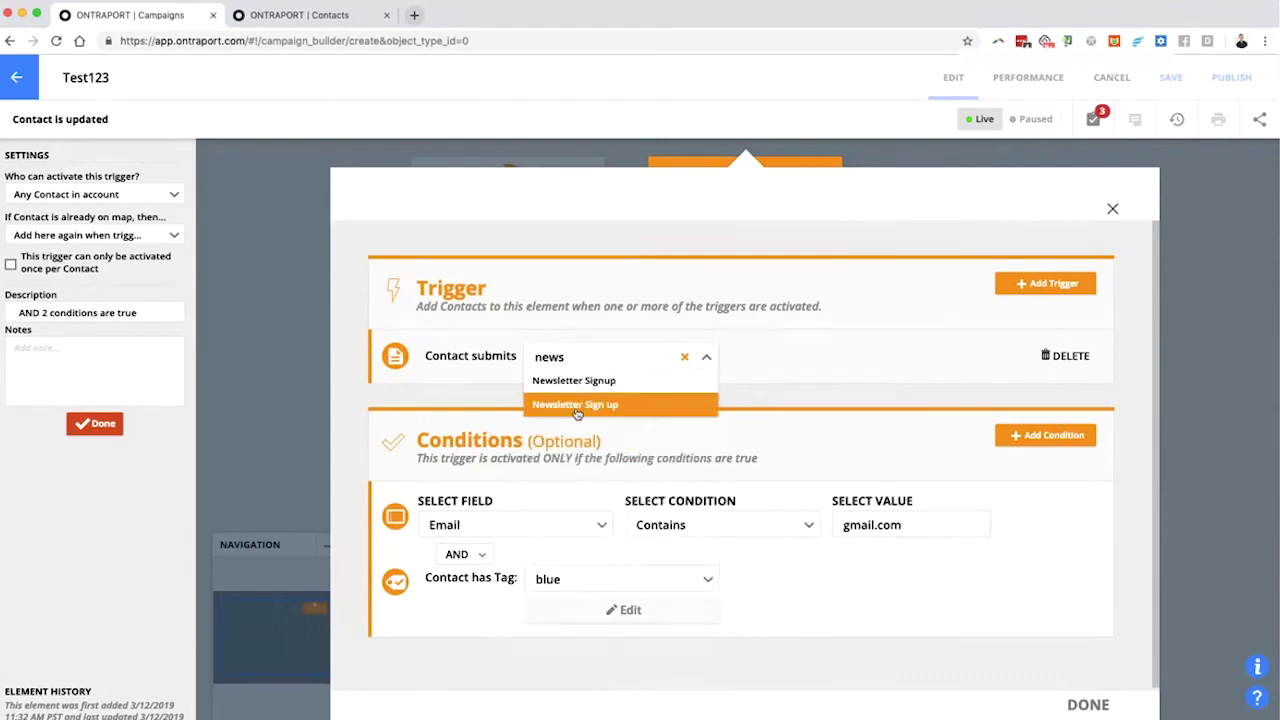
click(600, 404)
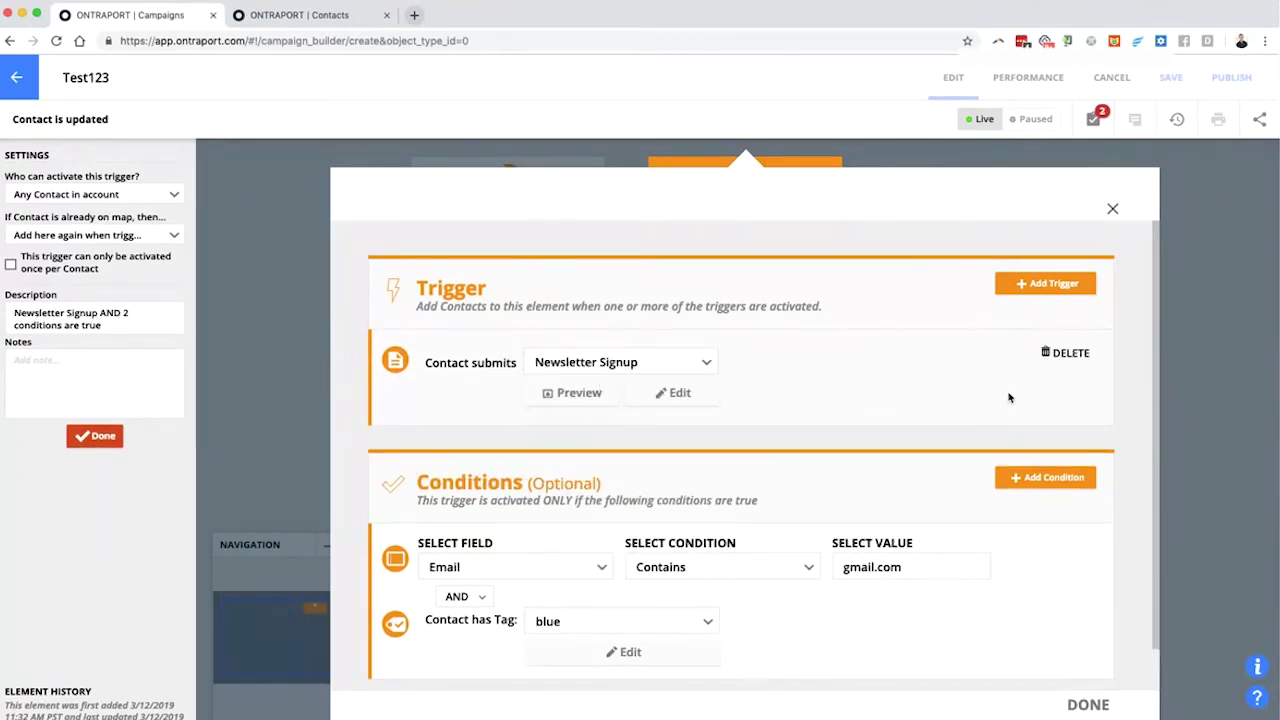
click(1088, 704)
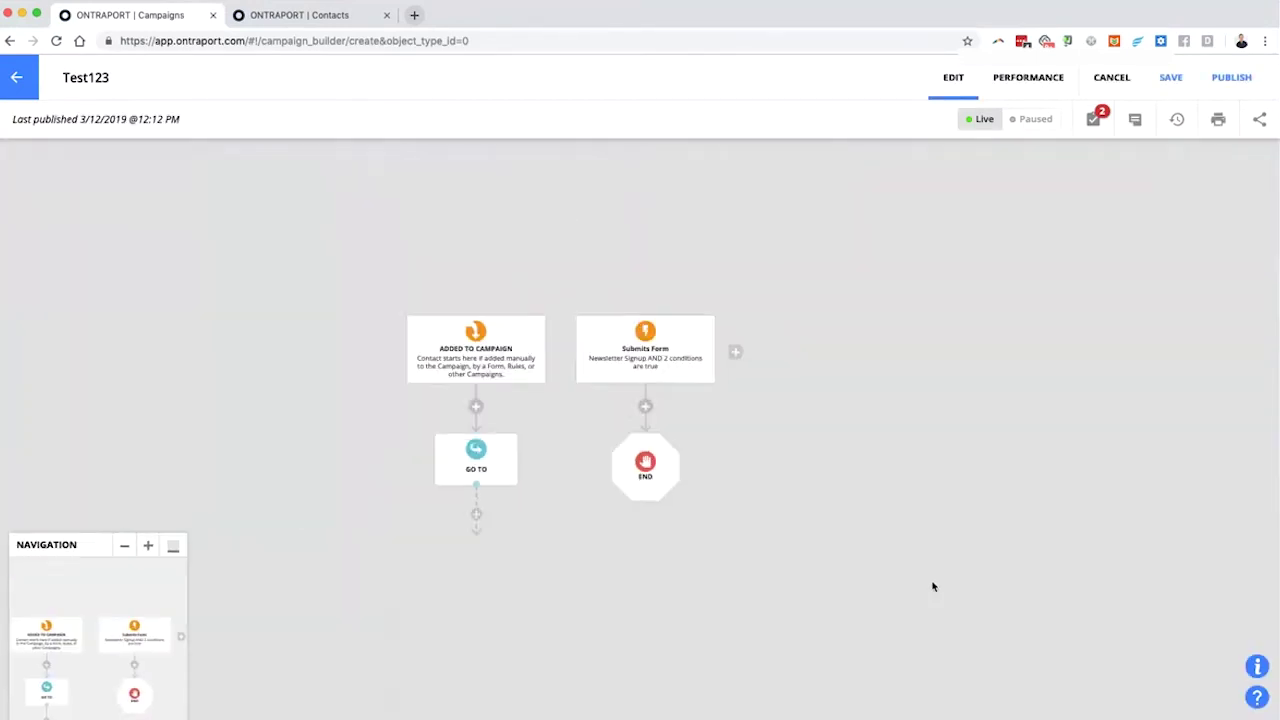
click(637, 414)
click(462, 427)
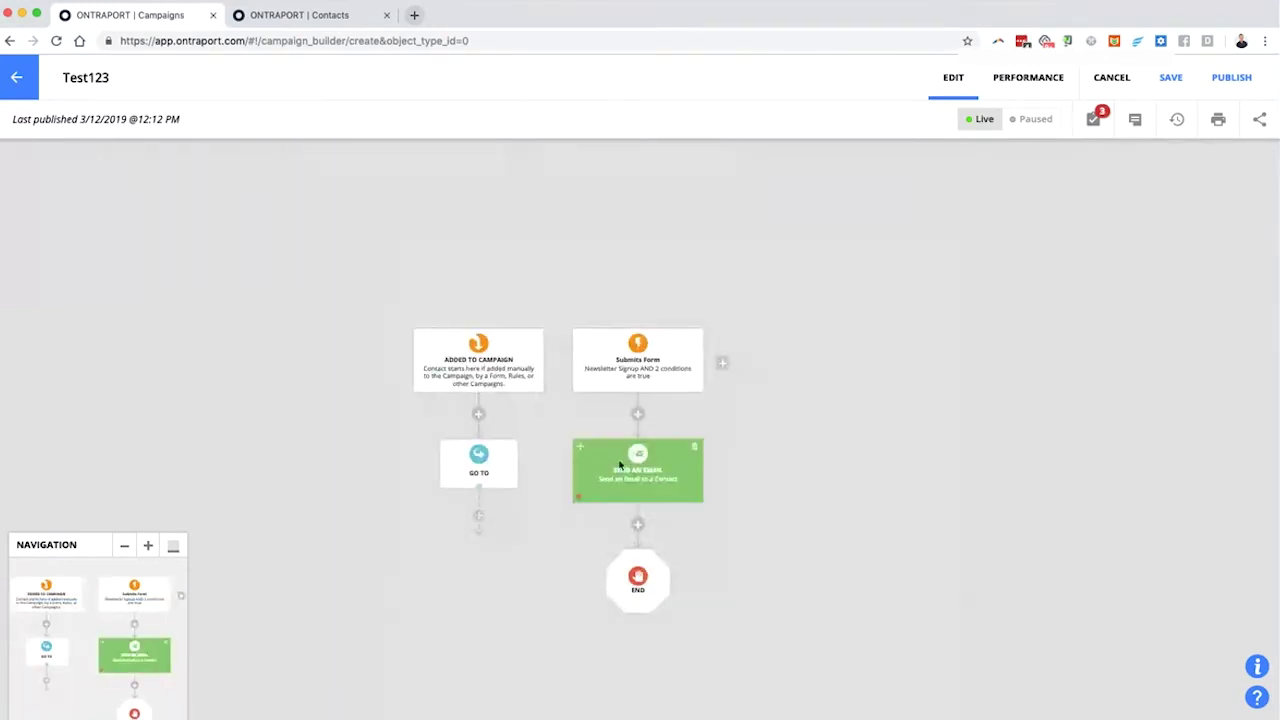
click(695, 447)
click(646, 318)
click(826, 430)
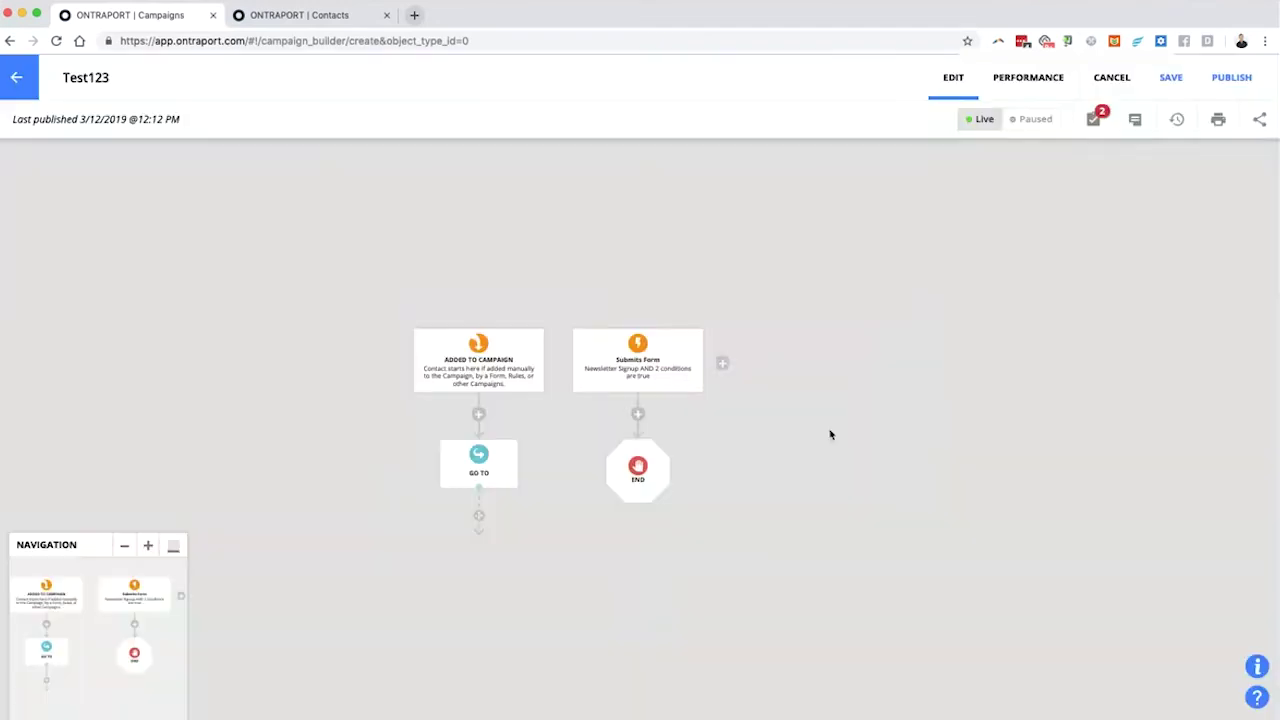
Insert an Add to Campaign element between the Newsletter Signup trigger and its END.
click(664, 414)
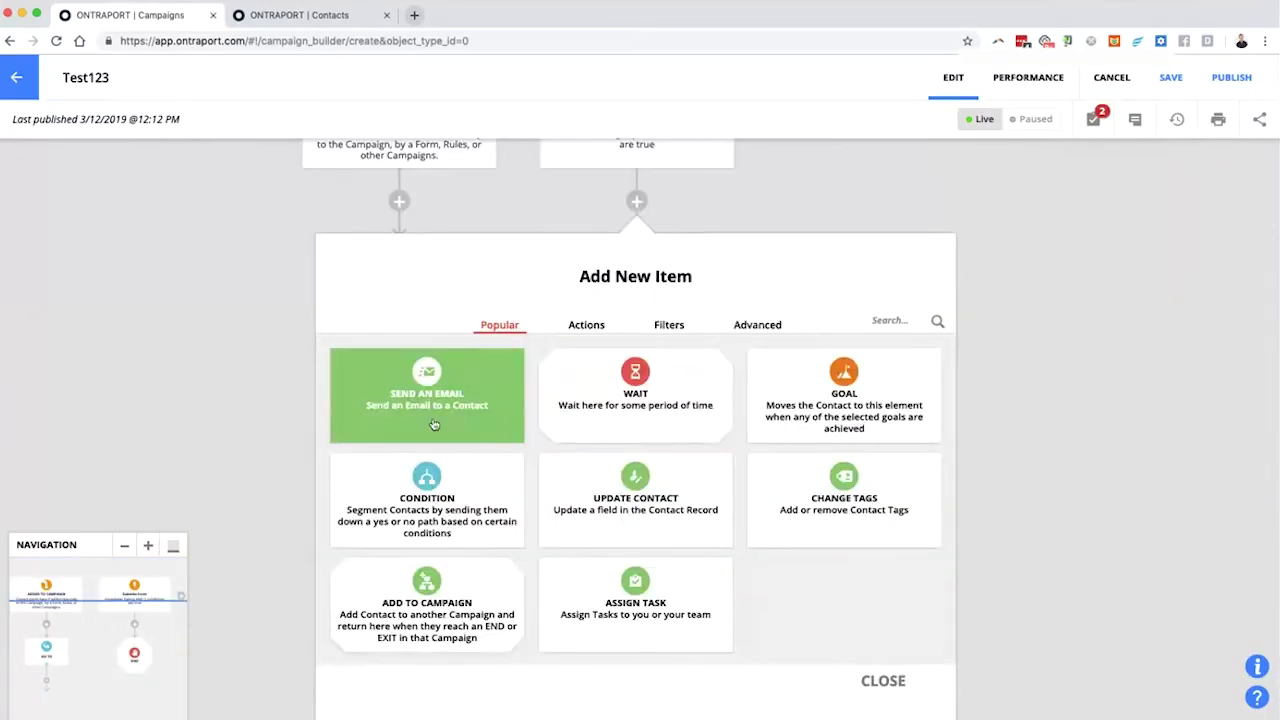
click(461, 608)
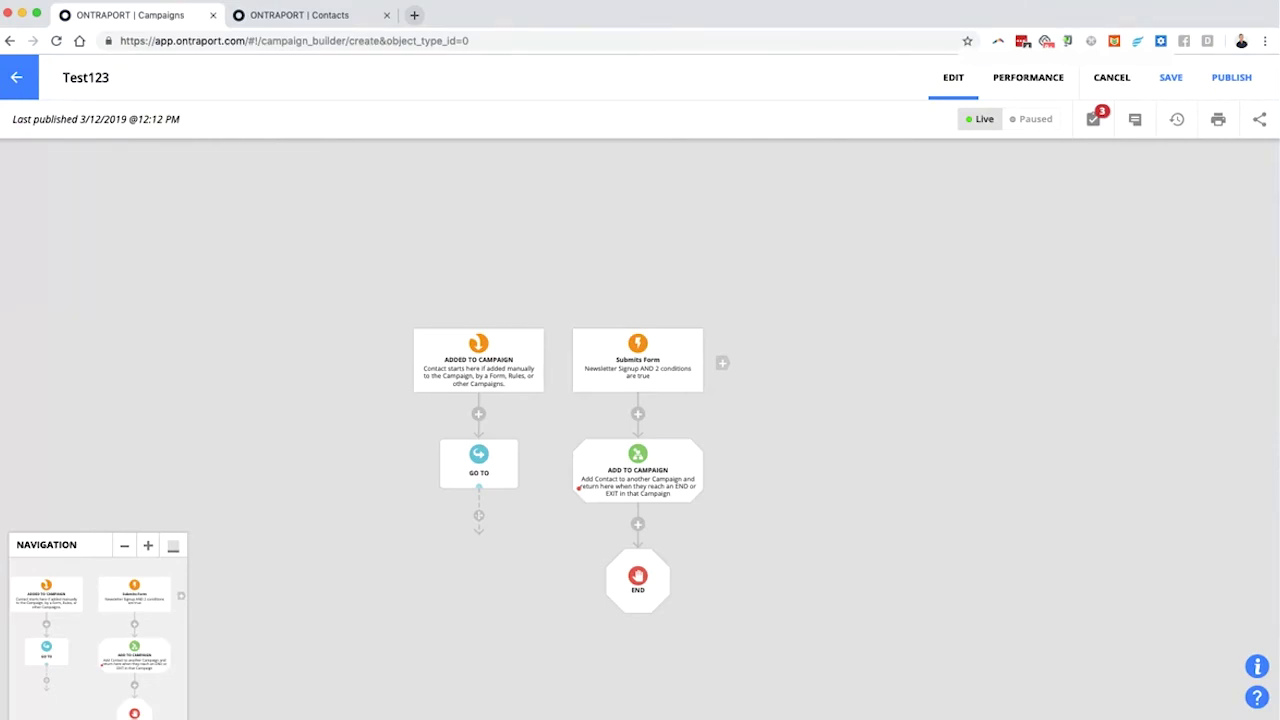
drag(534, 560, 486, 438)
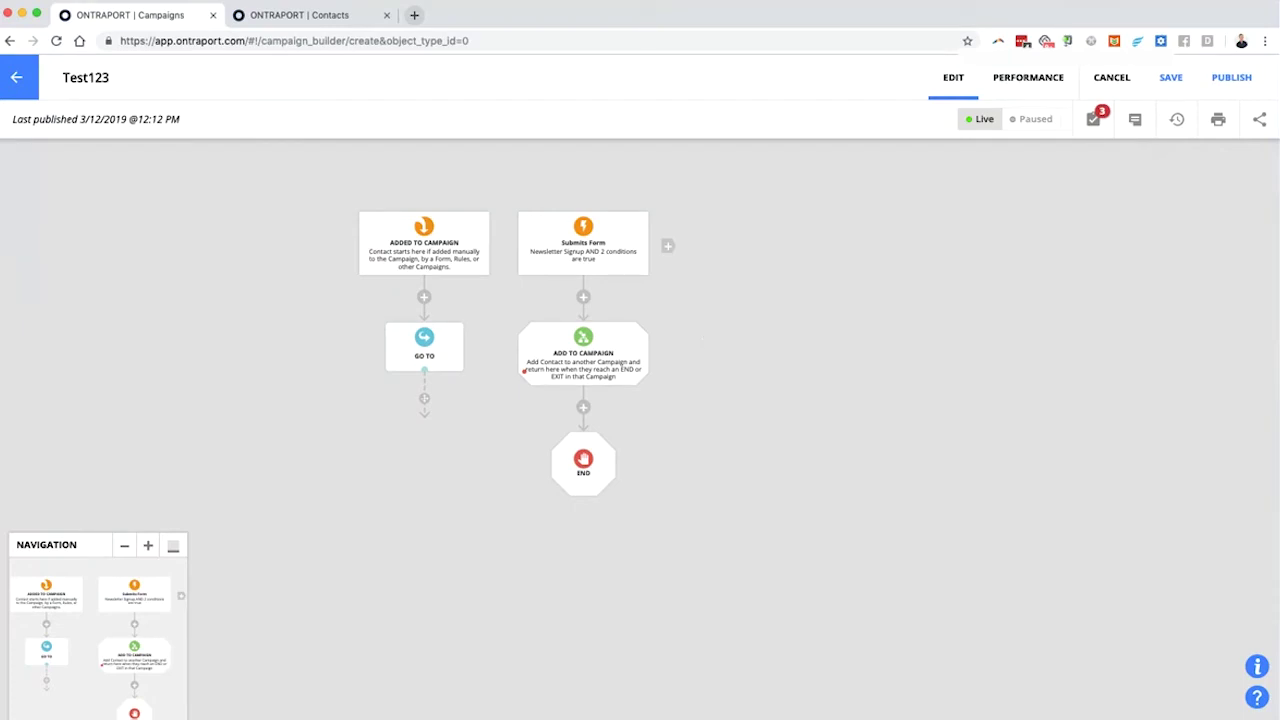
Add a new campaign trigger that starts when a contact submits the Partners: Sign-Up form.
click(668, 246)
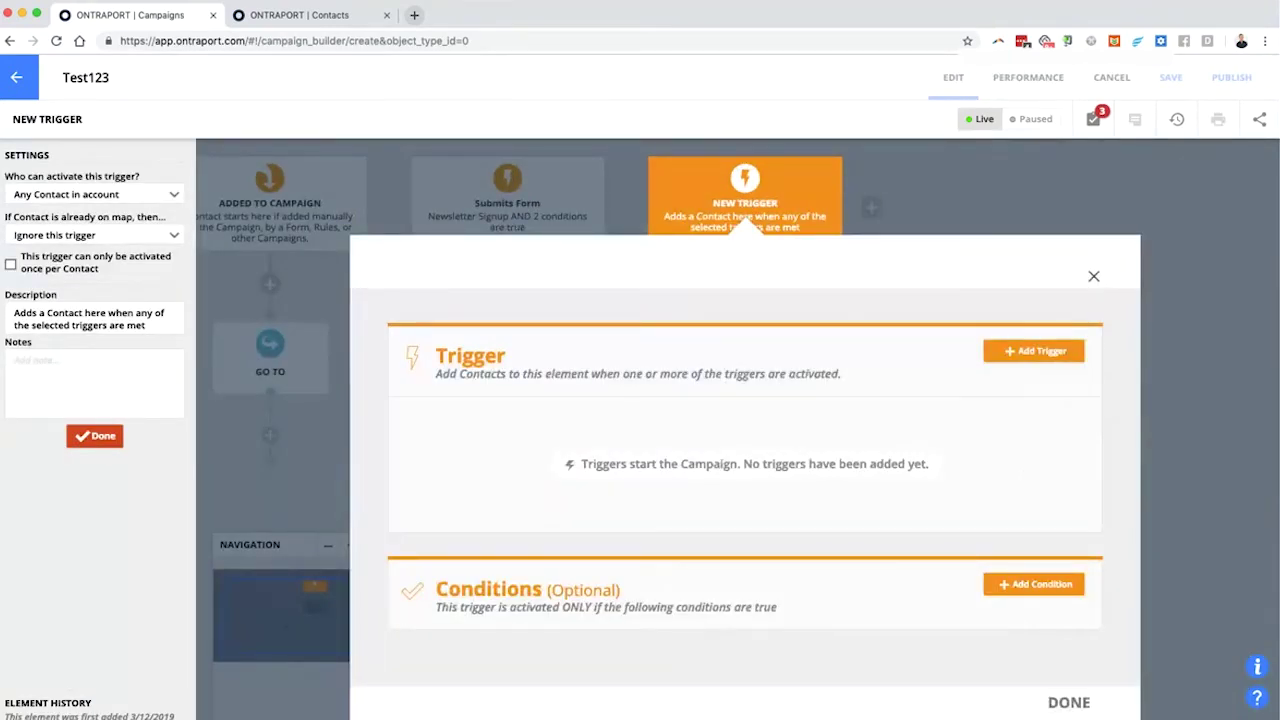
click(1033, 351)
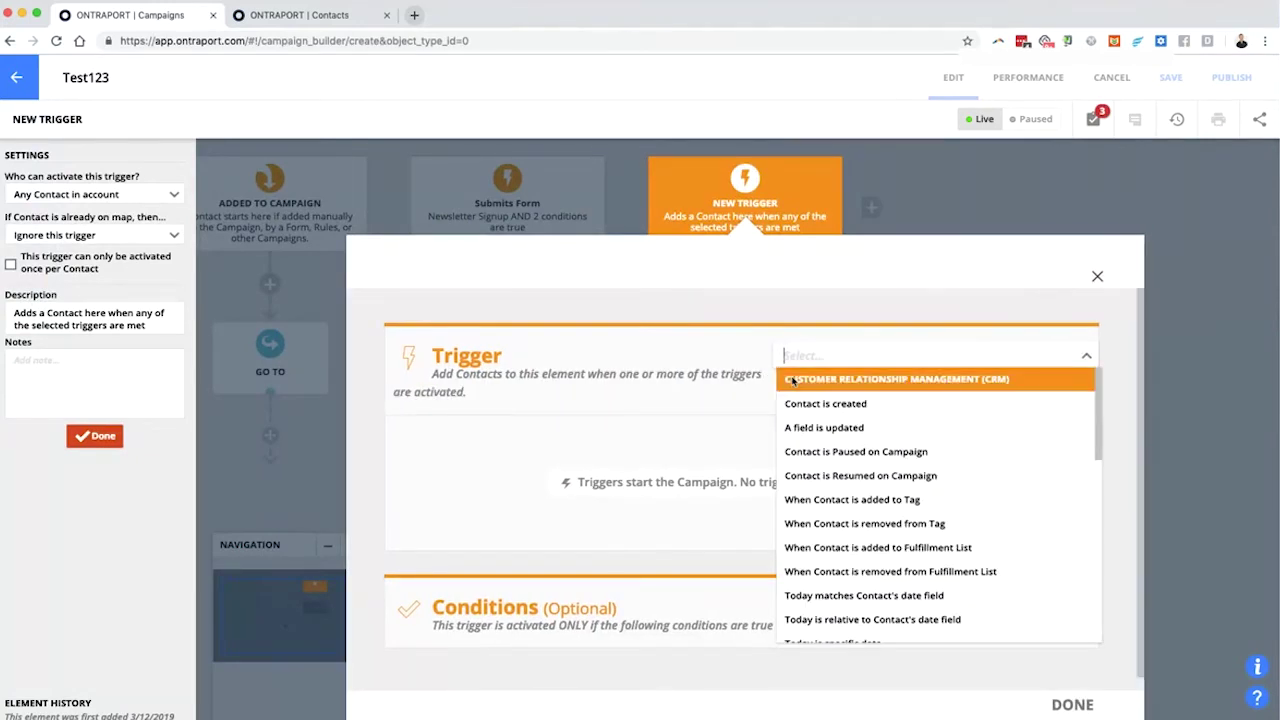
text(form)
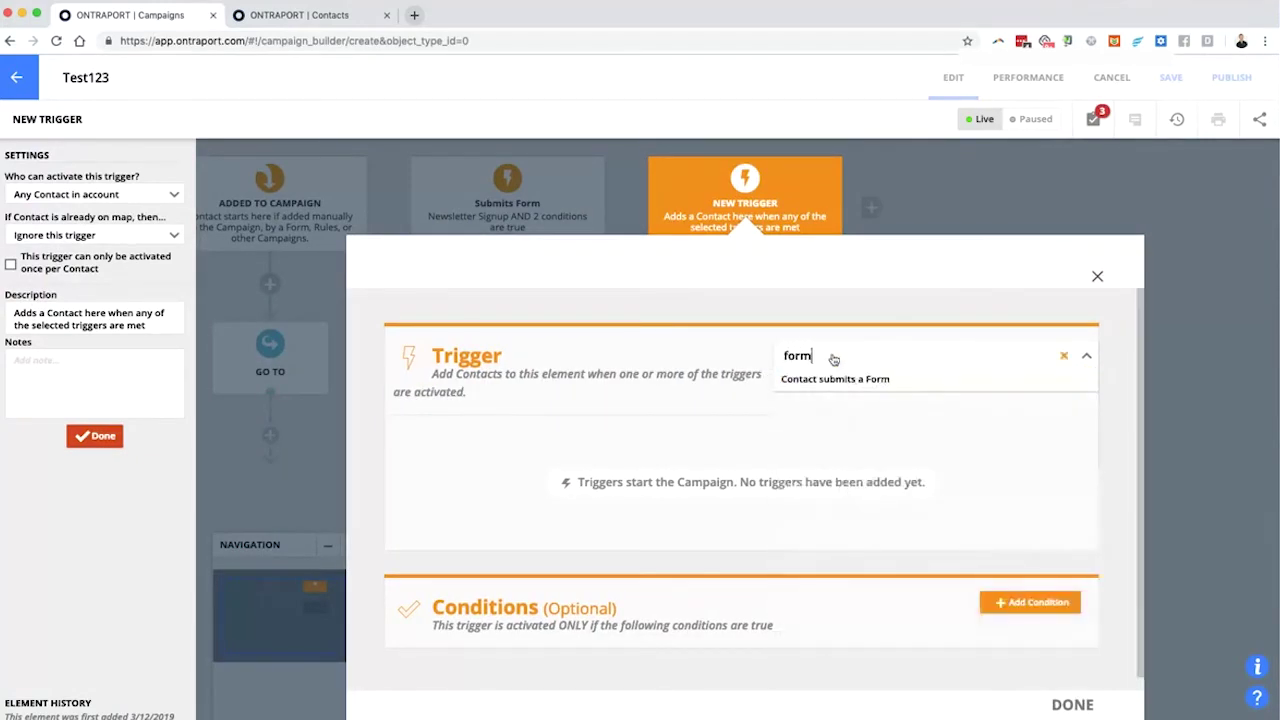
click(846, 383)
click(596, 425)
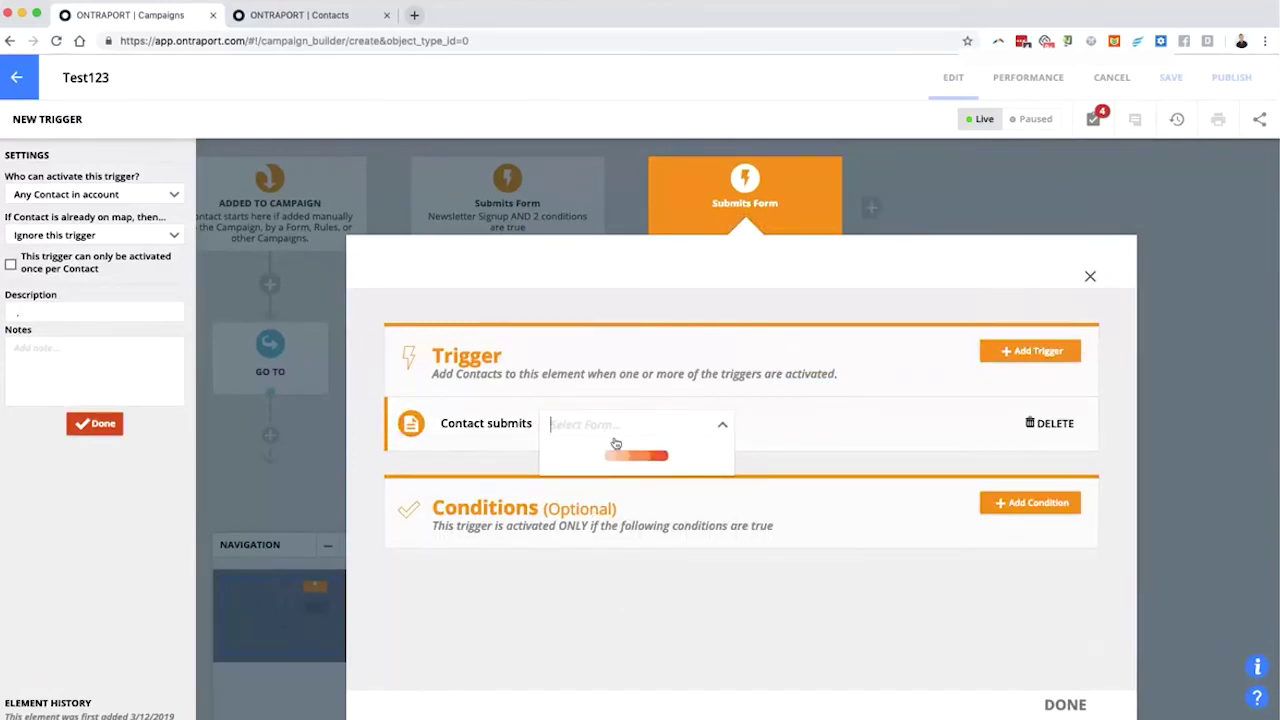
click(605, 490)
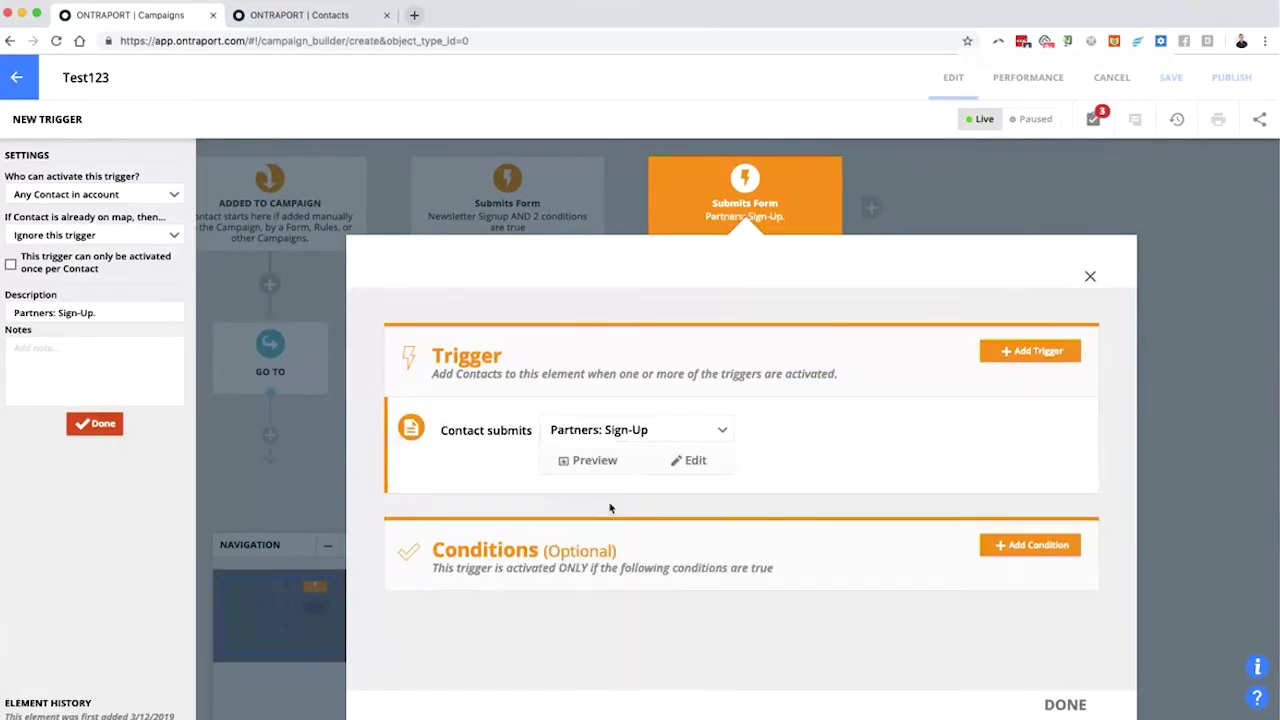
click(1062, 707)
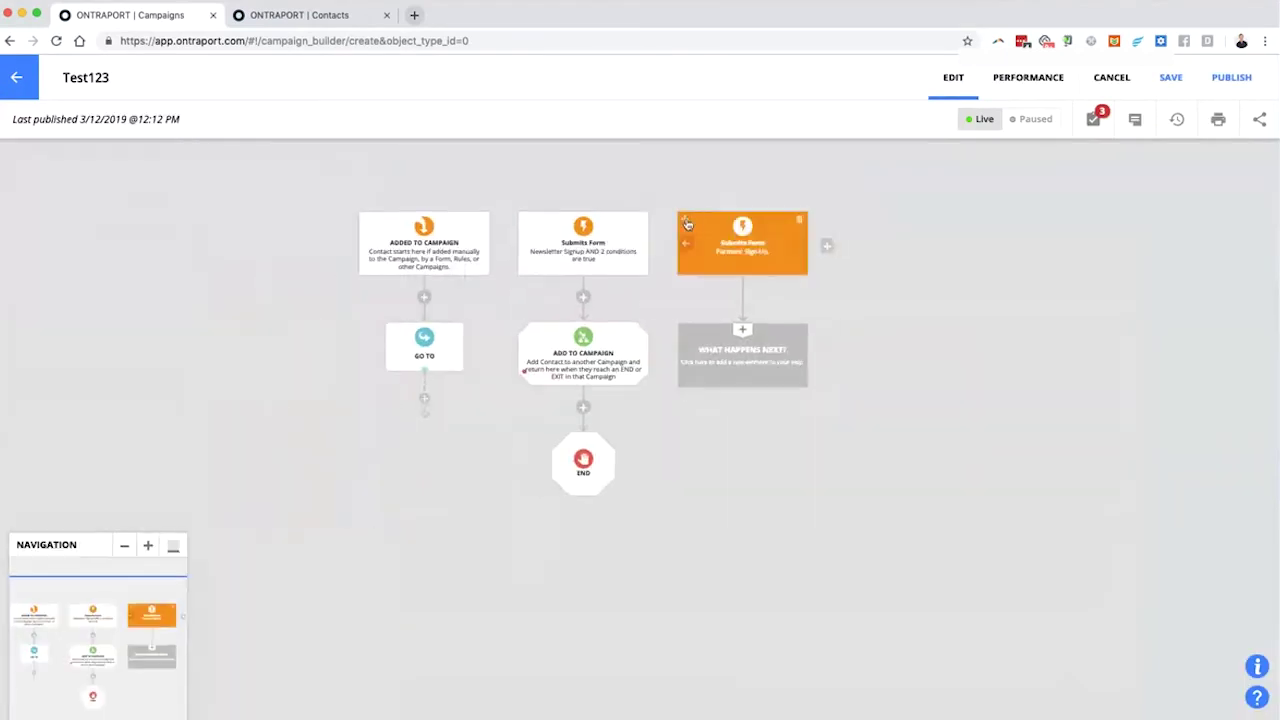
Copy the Partners: Sign-Up trigger with all following items as an additional trigger beside it.
drag(820, 245, 829, 252)
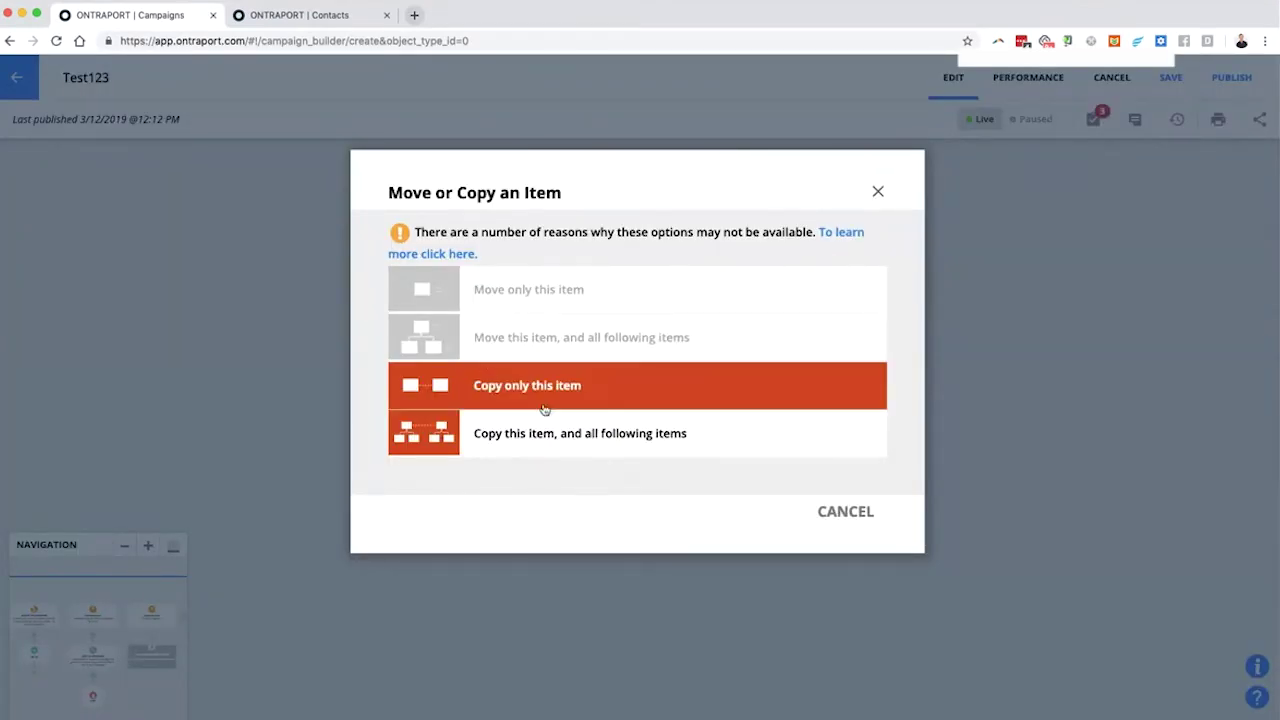
click(558, 434)
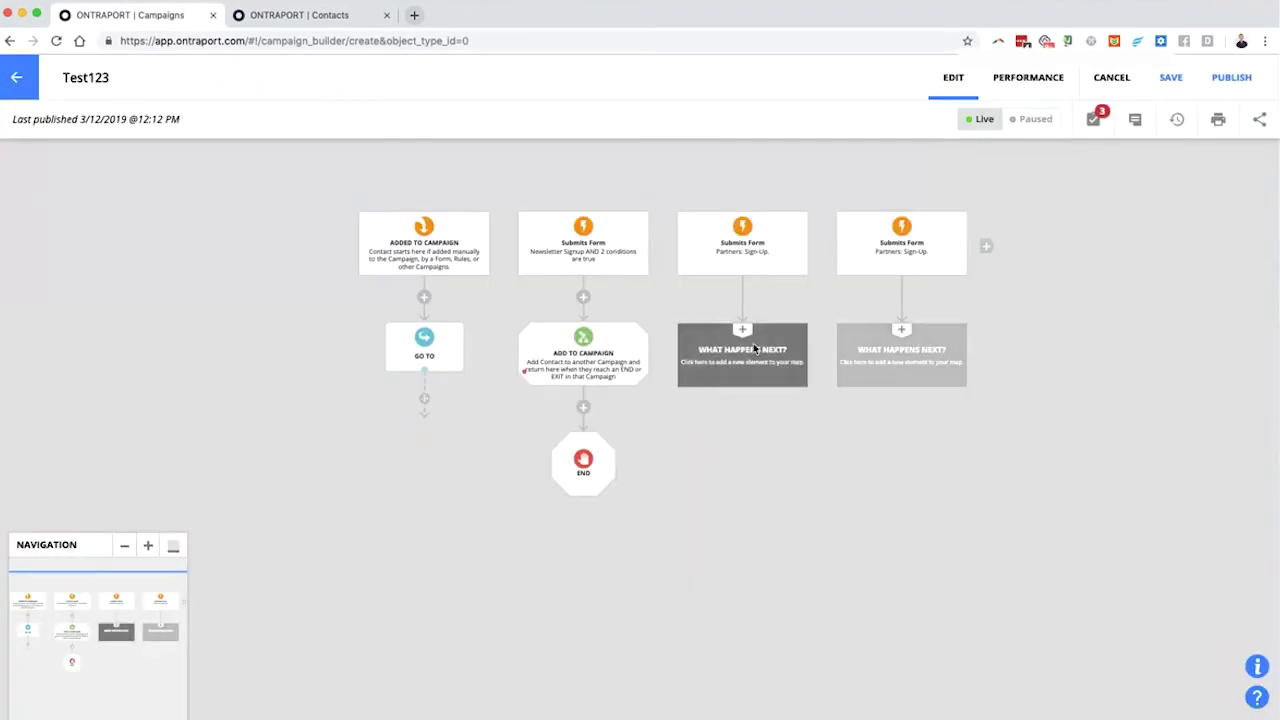
Add an Add to Campaign element below each of the two Partners: Sign-Up triggers.
scroll(741, 343, up, 3)
click(700, 255)
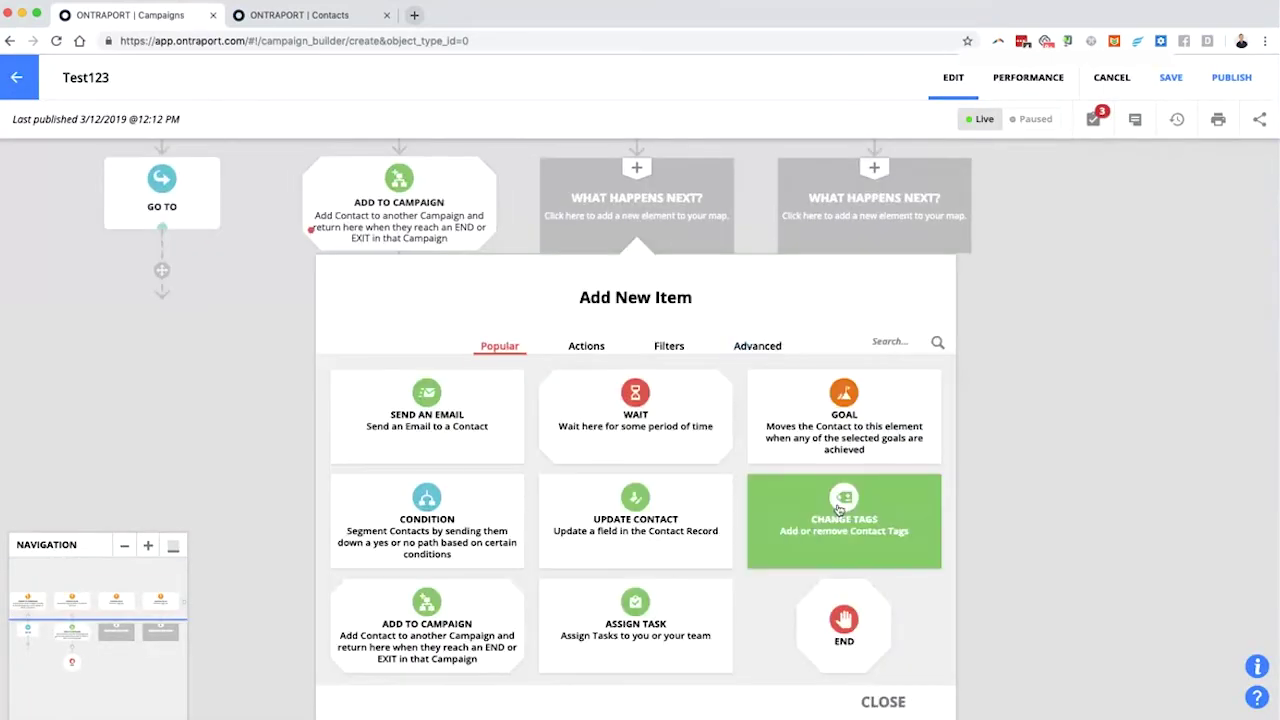
click(520, 612)
scroll(535, 600, down, 3)
click(842, 380)
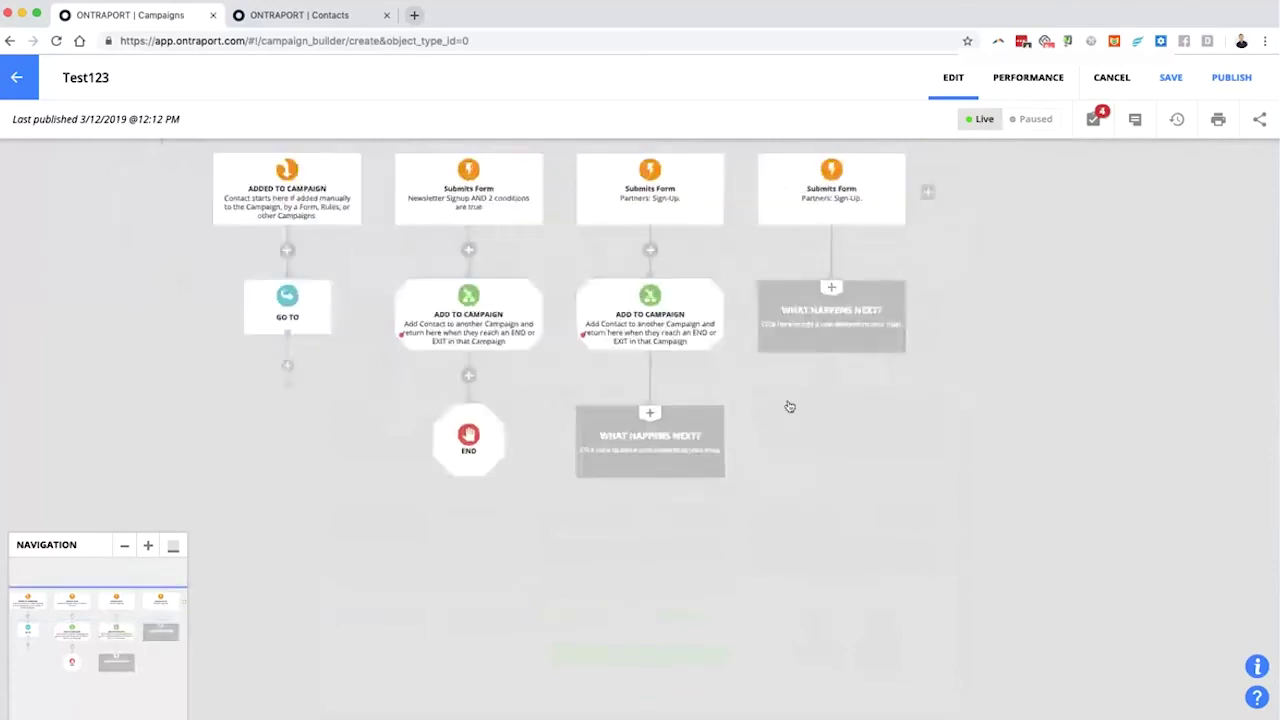
click(462, 637)
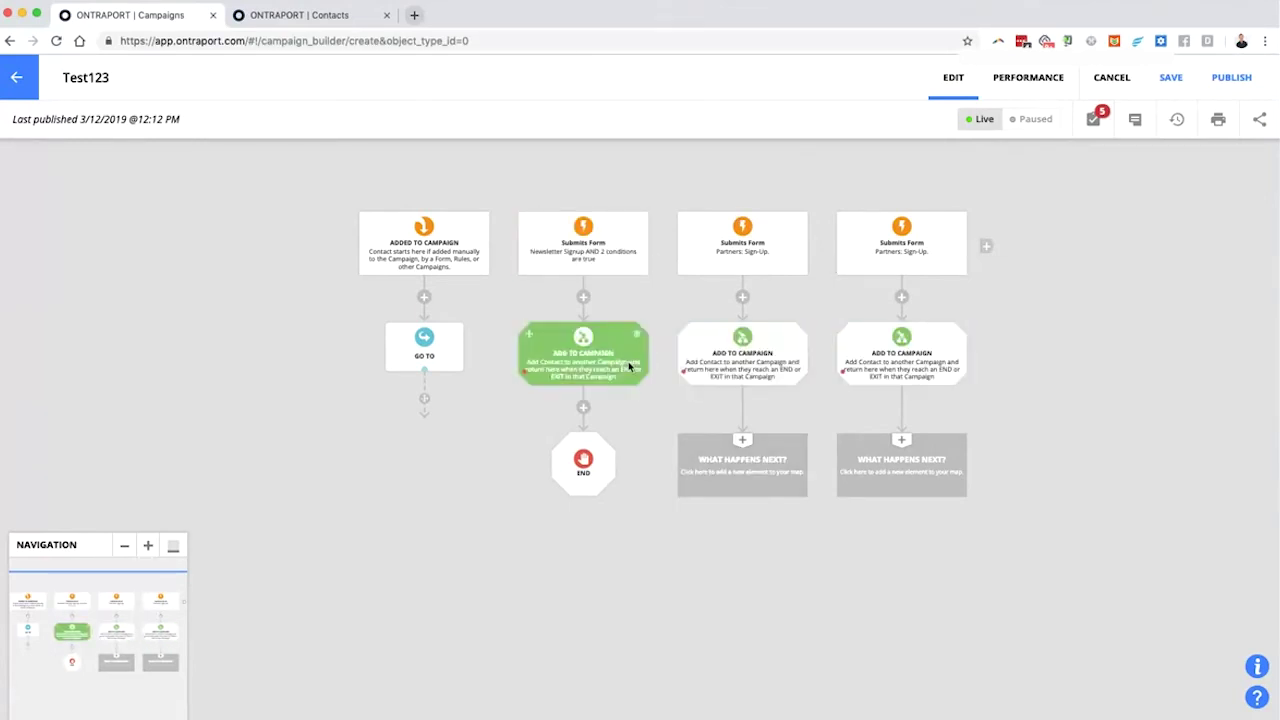
Add a Goal for purchasing the product 42 cats below the first Partners: Sign-Up path's Add to Campaign element and finish editing it.
click(742, 472)
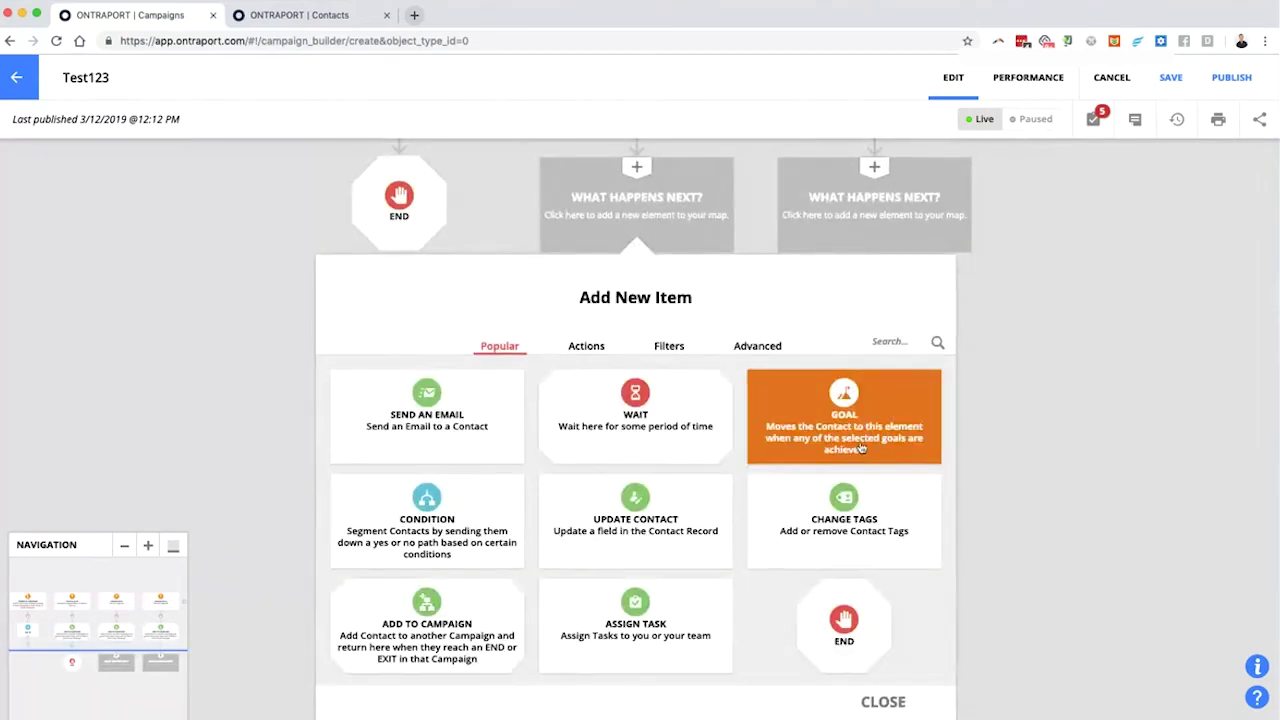
click(860, 448)
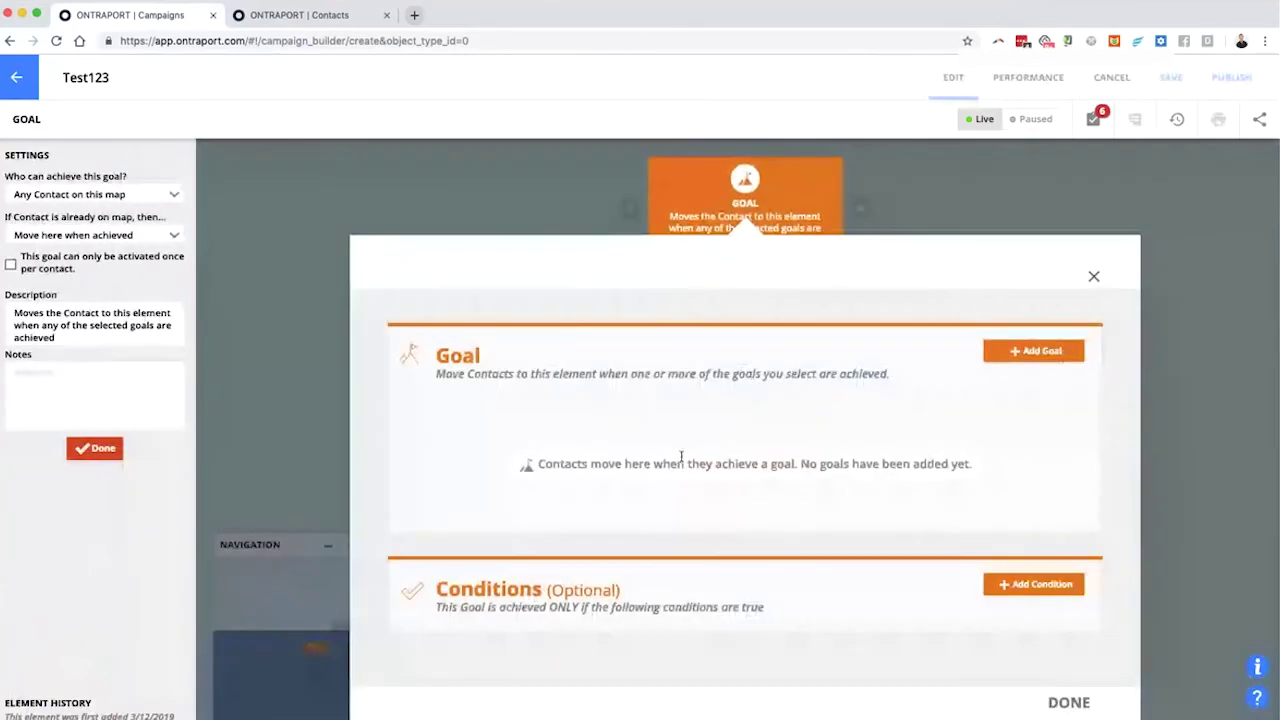
click(1002, 356)
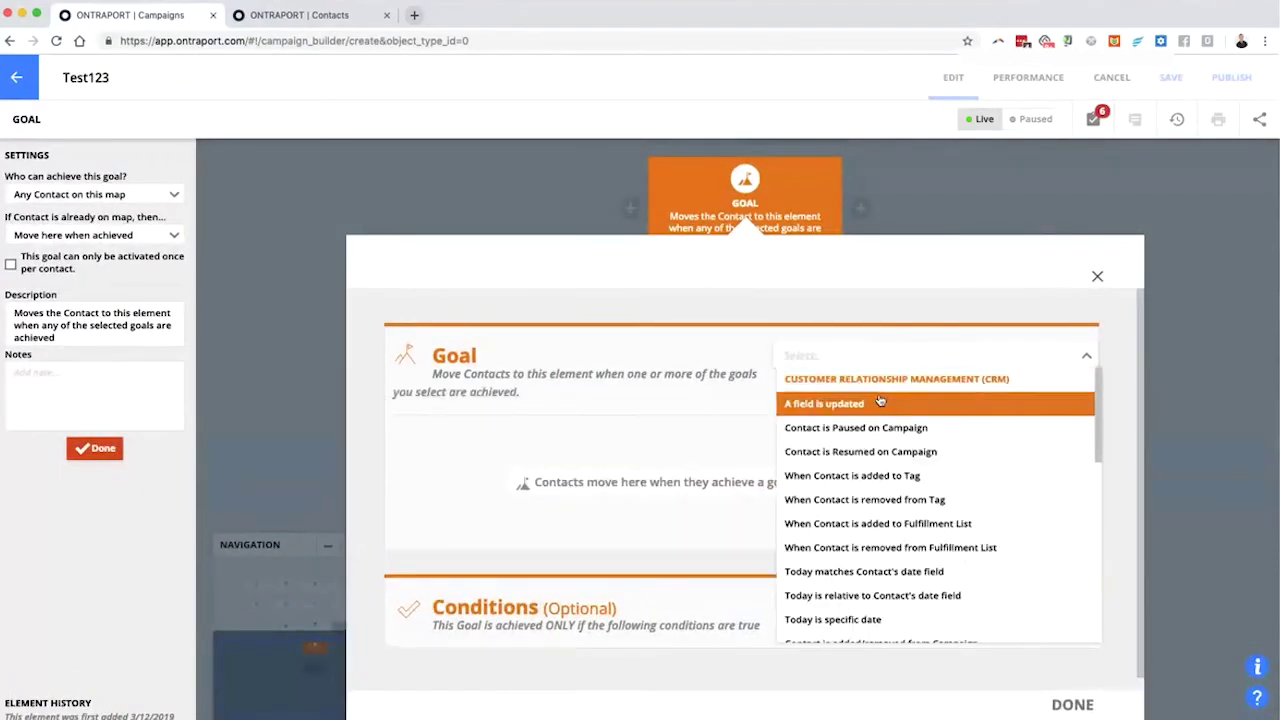
text(pur)
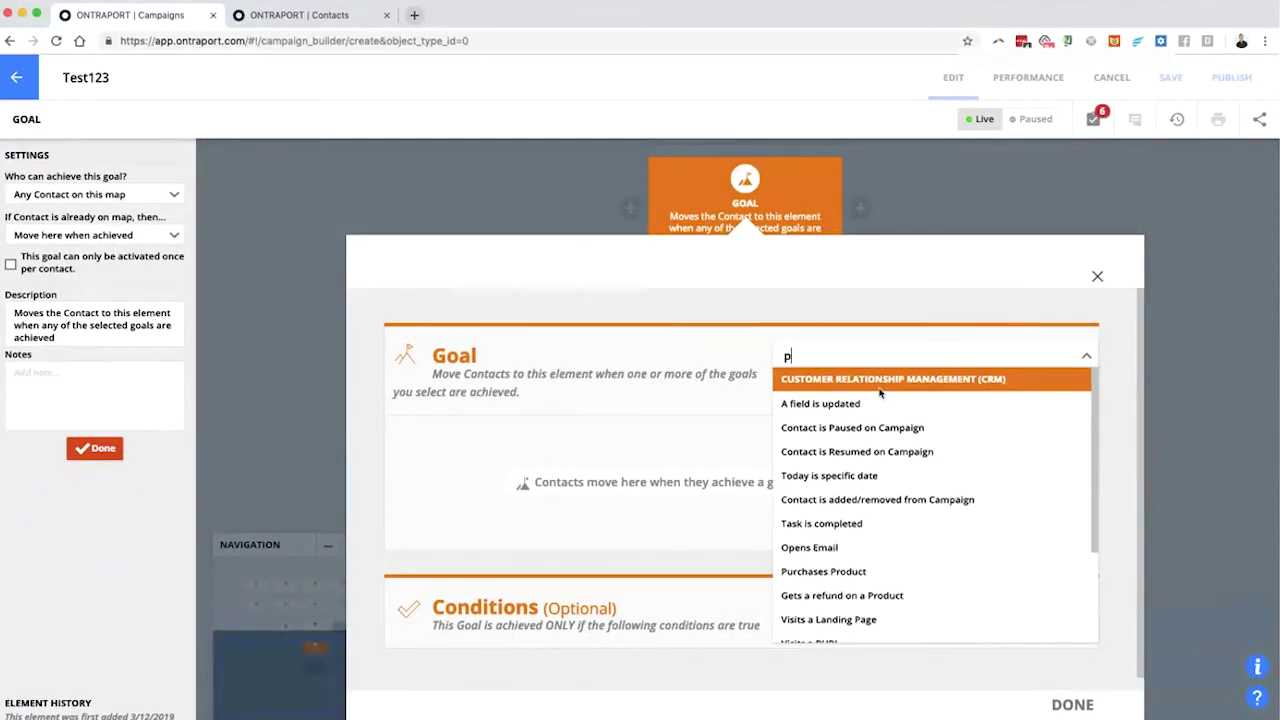
click(884, 383)
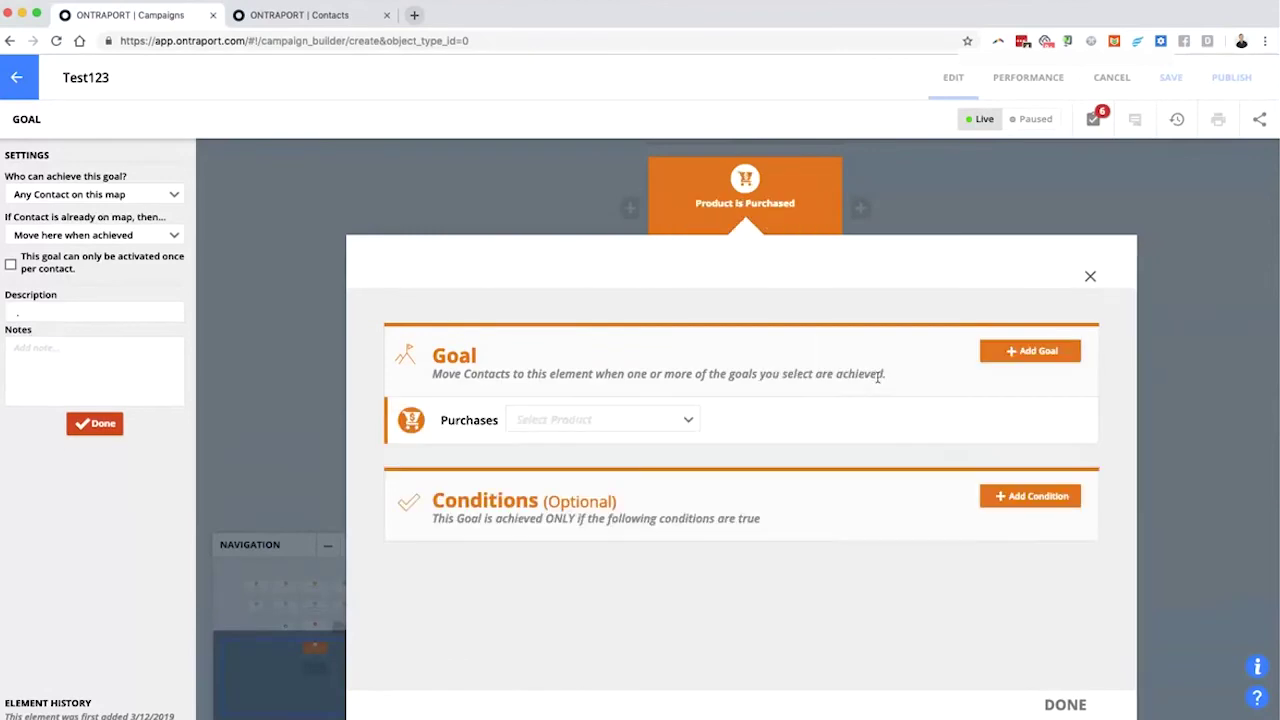
click(590, 420)
click(566, 522)
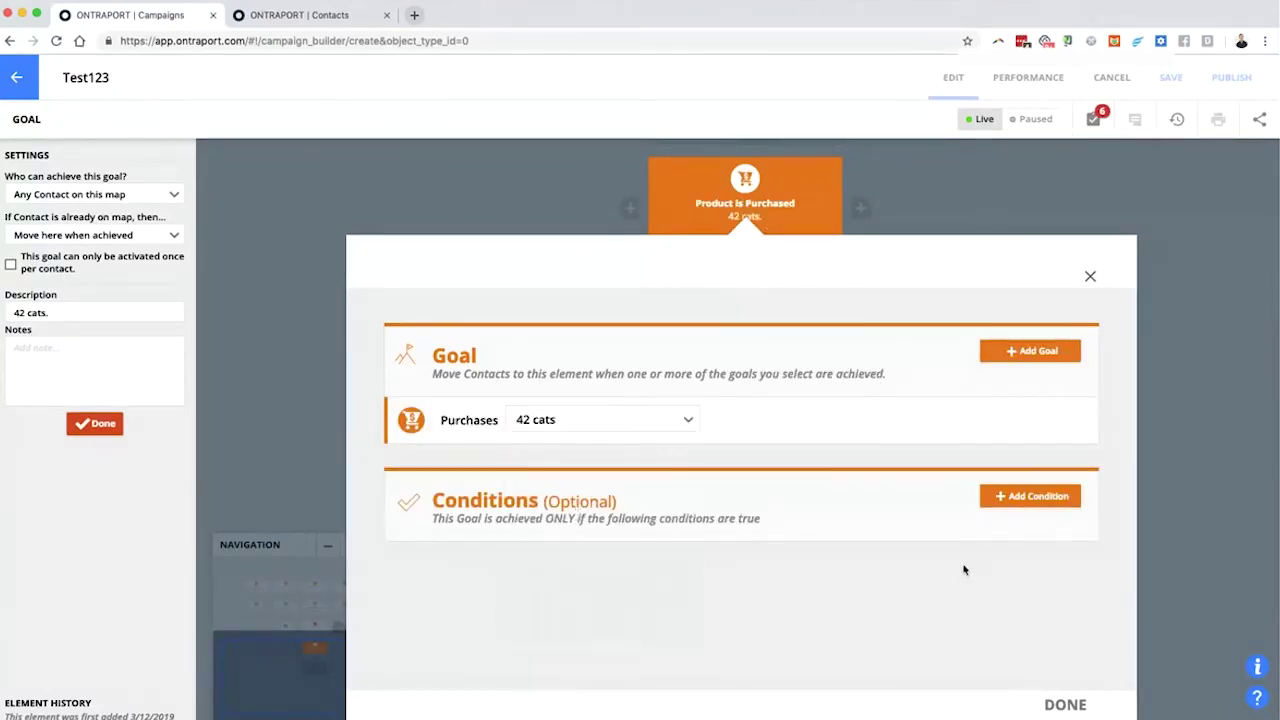
click(1065, 704)
Delete only the END item on the Newsletter Signup path and put a Go To leading to the Wait element in its place.
click(604, 460)
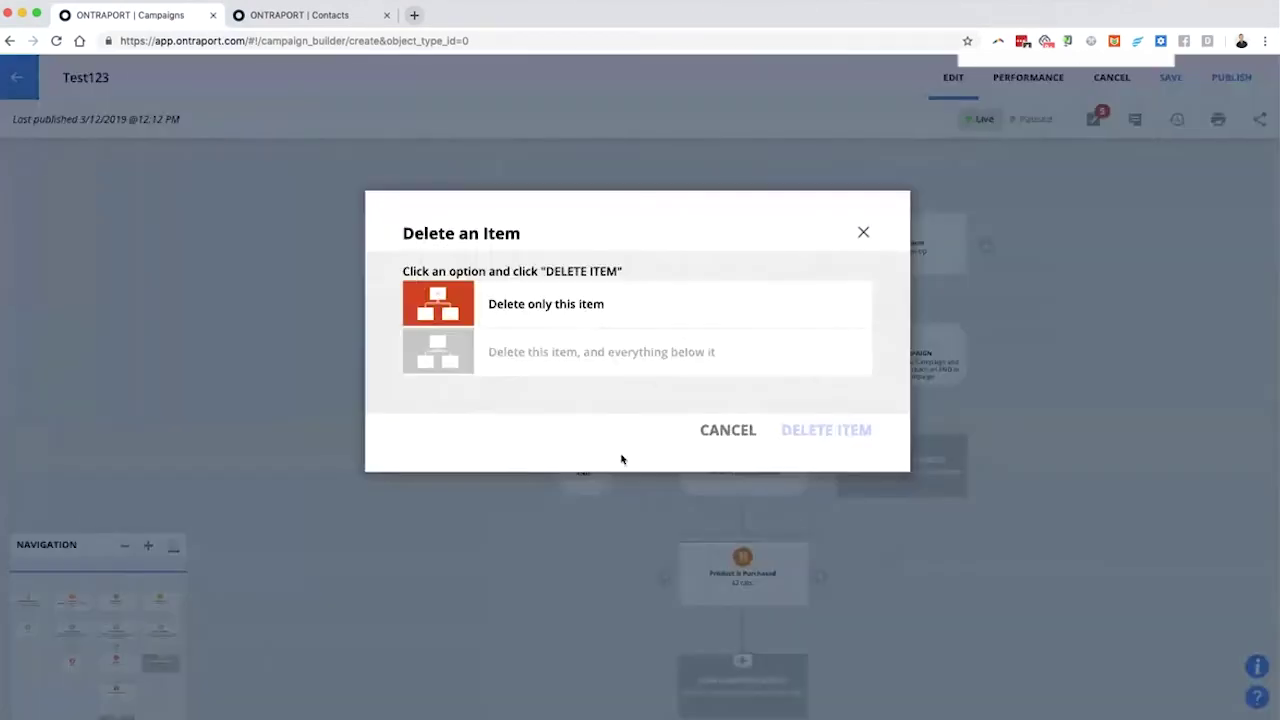
click(711, 314)
click(802, 430)
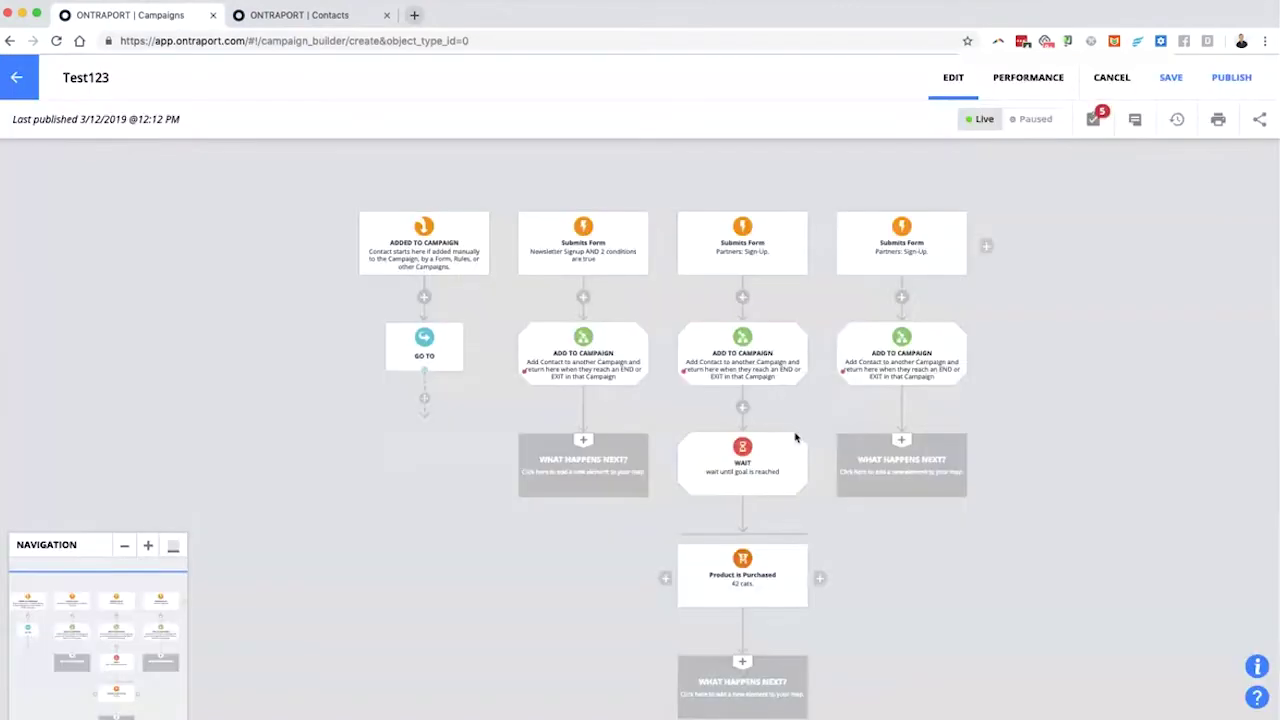
click(602, 464)
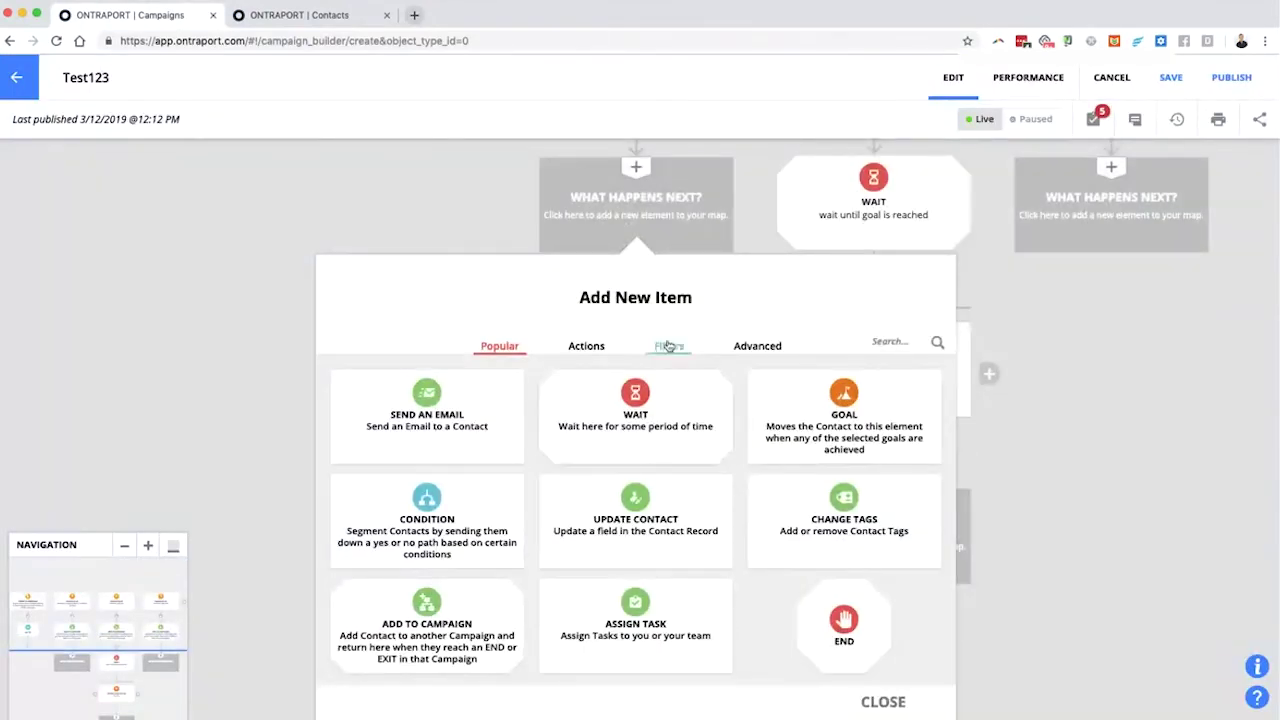
click(669, 345)
click(634, 400)
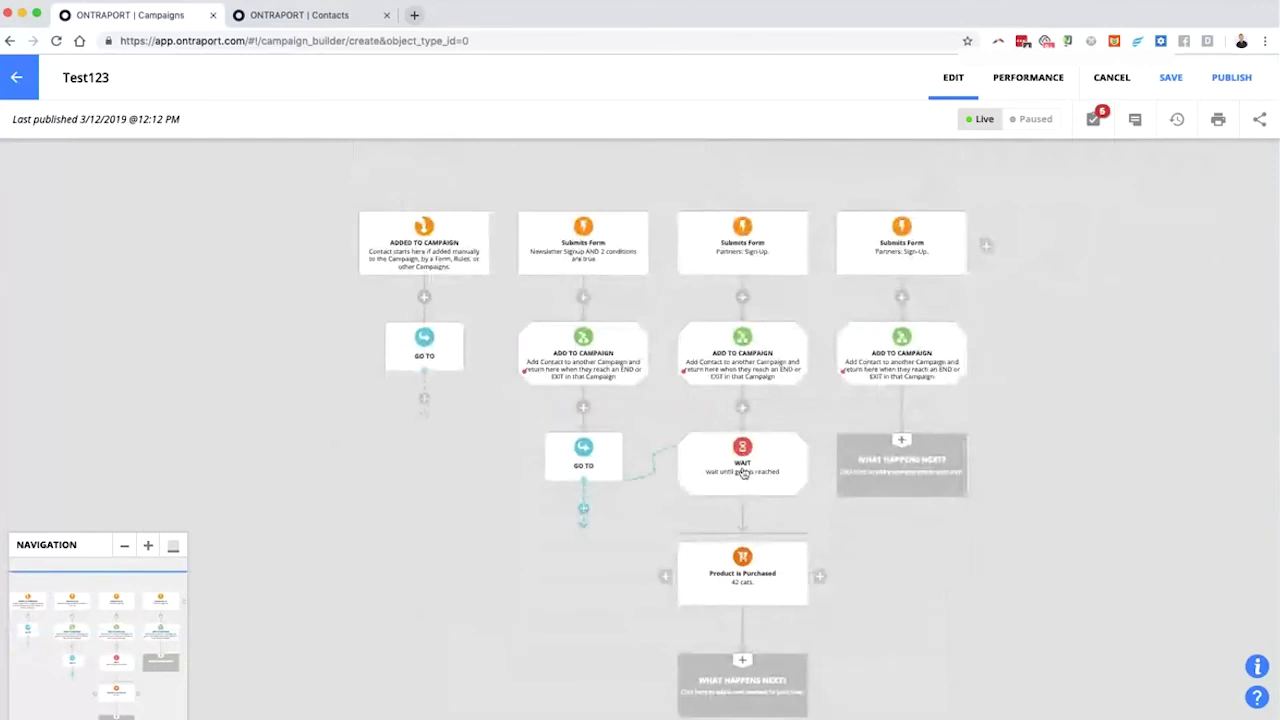
Add a Go To at the end of the second Partners: Sign-Up path that leads to the Wait element.
click(918, 460)
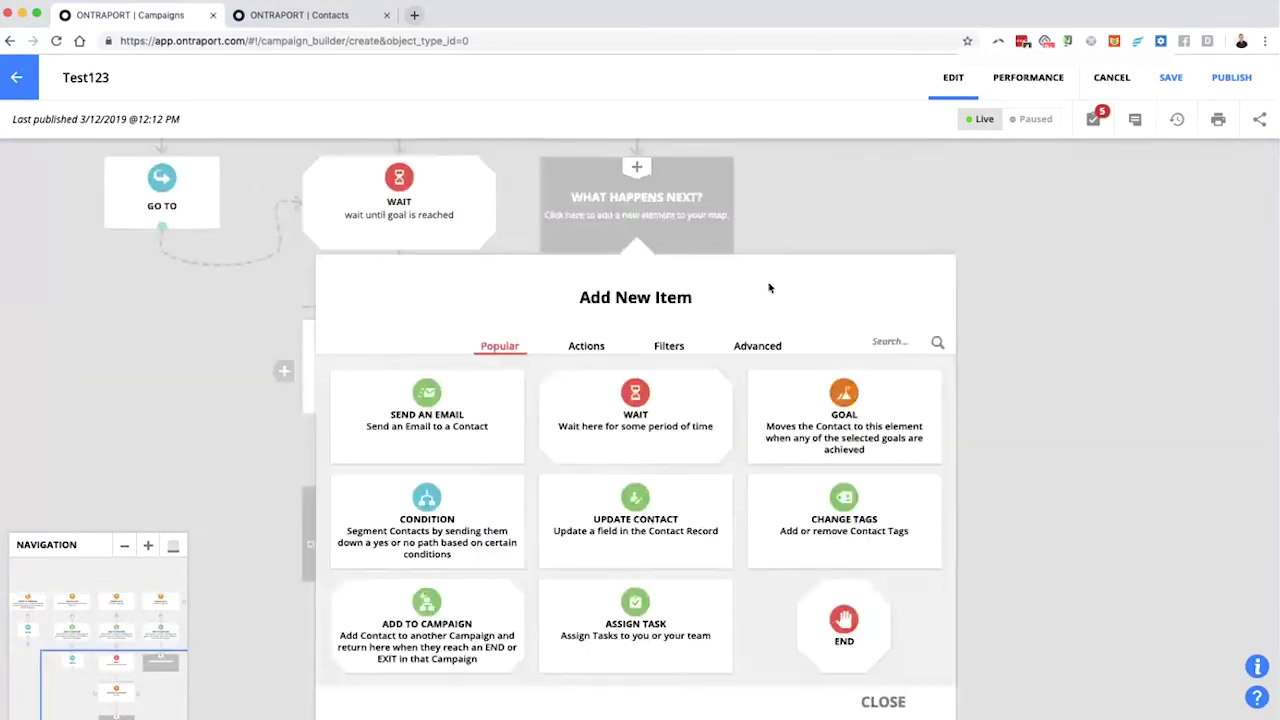
click(669, 345)
click(689, 420)
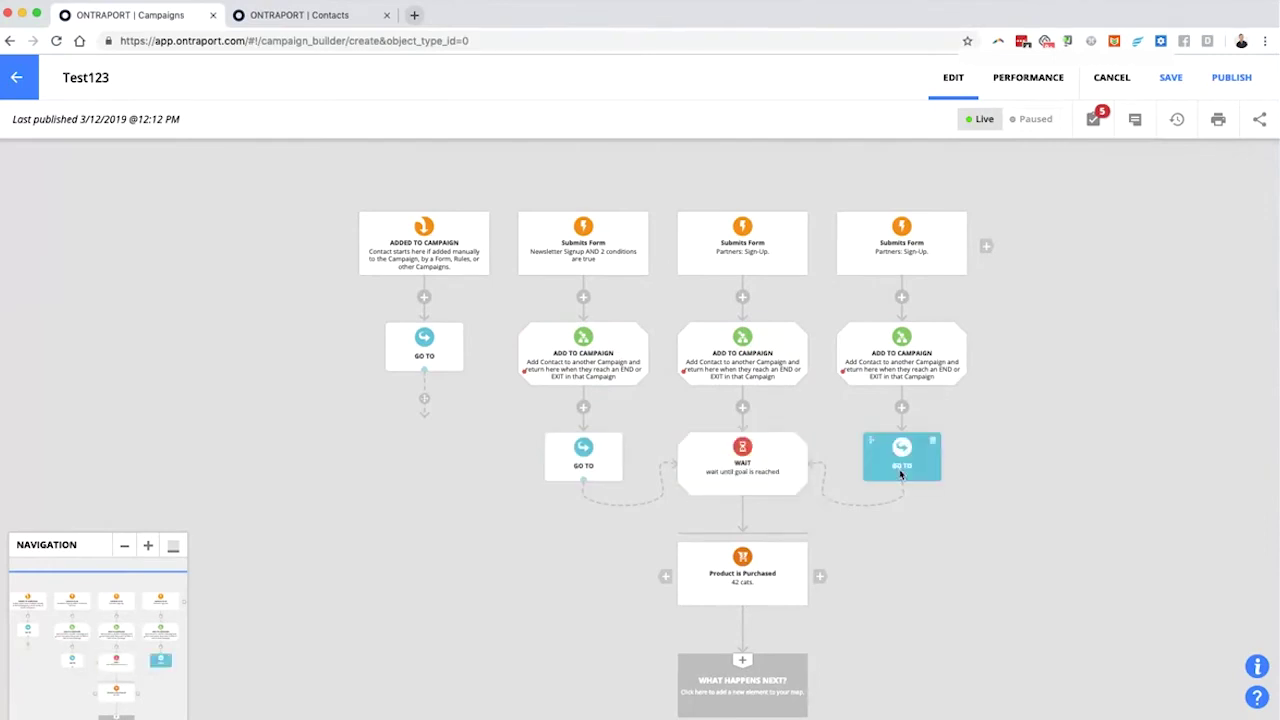
Set the Newsletter Signup path's Add to Campaign element to add contacts to Newsletter campaign.
click(760, 551)
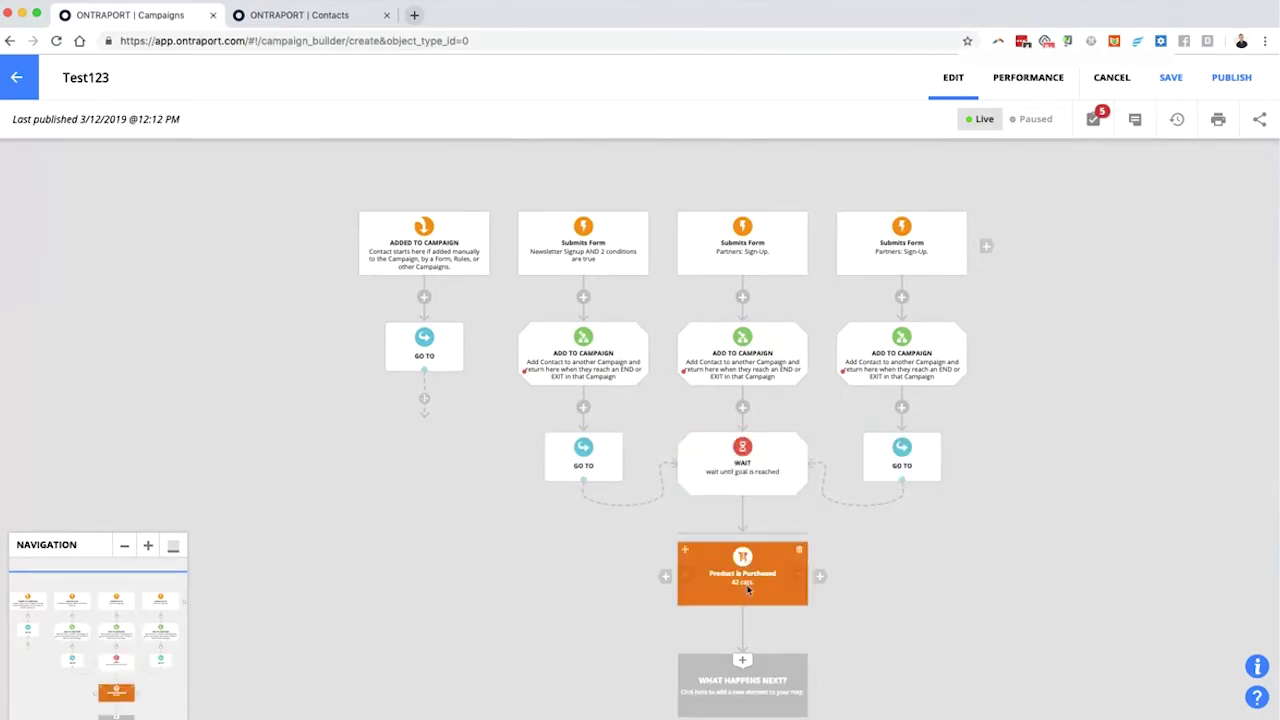
click(615, 551)
scroll(590, 316, up, 1)
scroll(590, 316, up, 3)
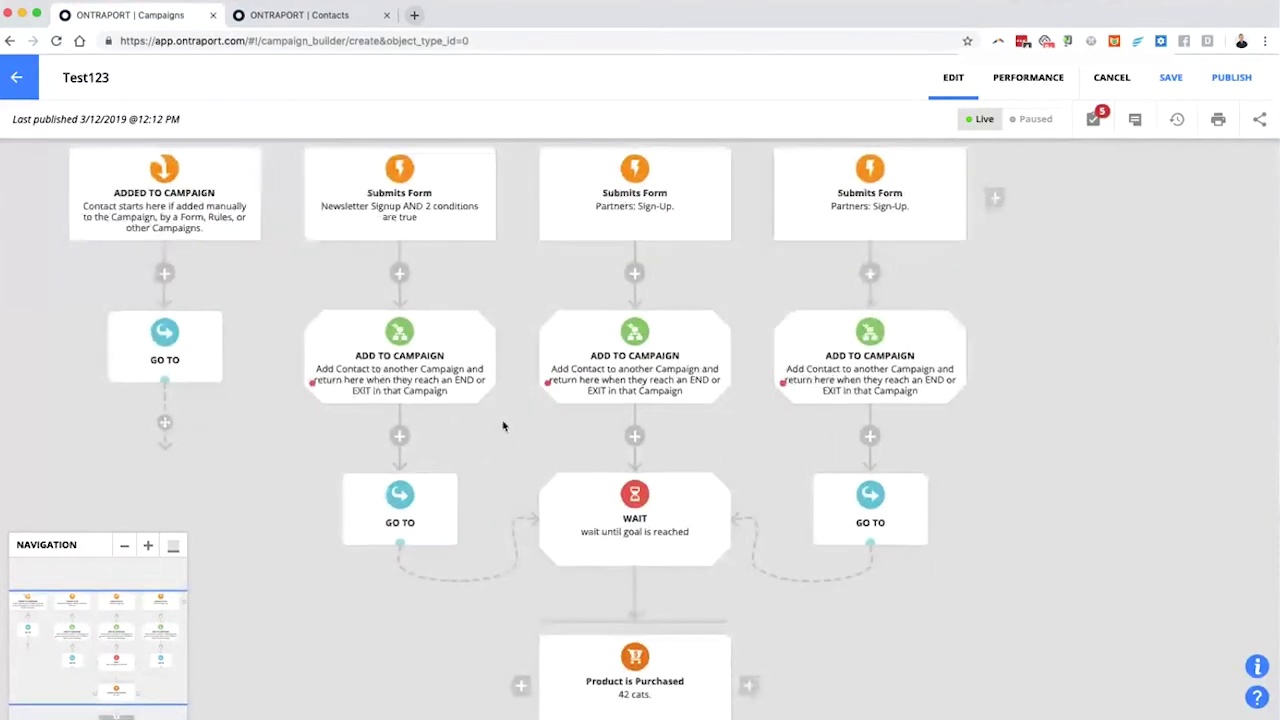
click(374, 369)
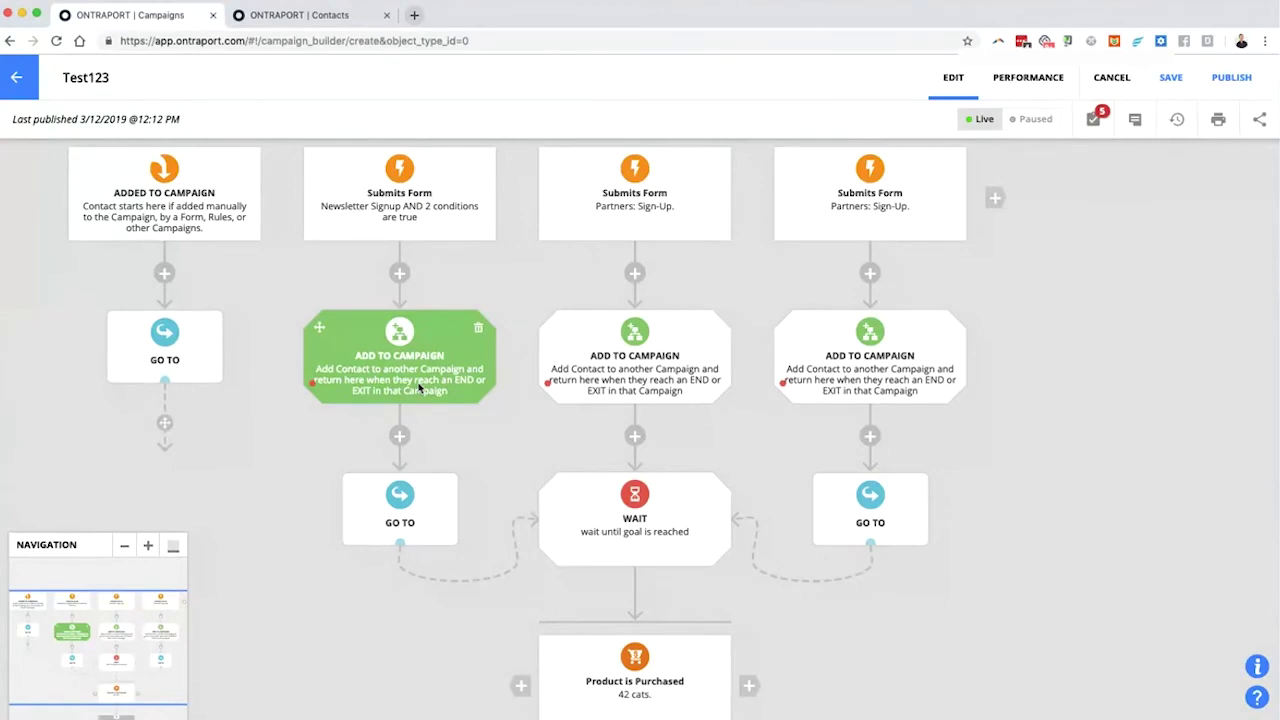
double_click(420, 388)
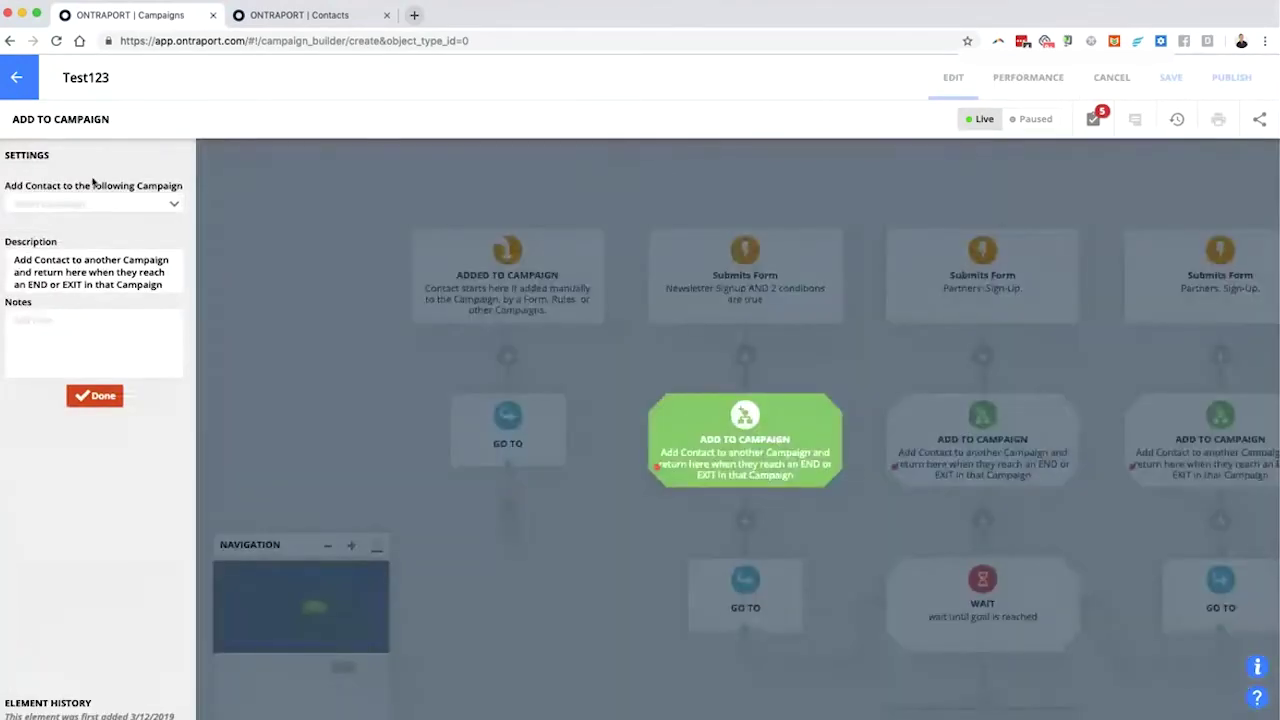
click(93, 203)
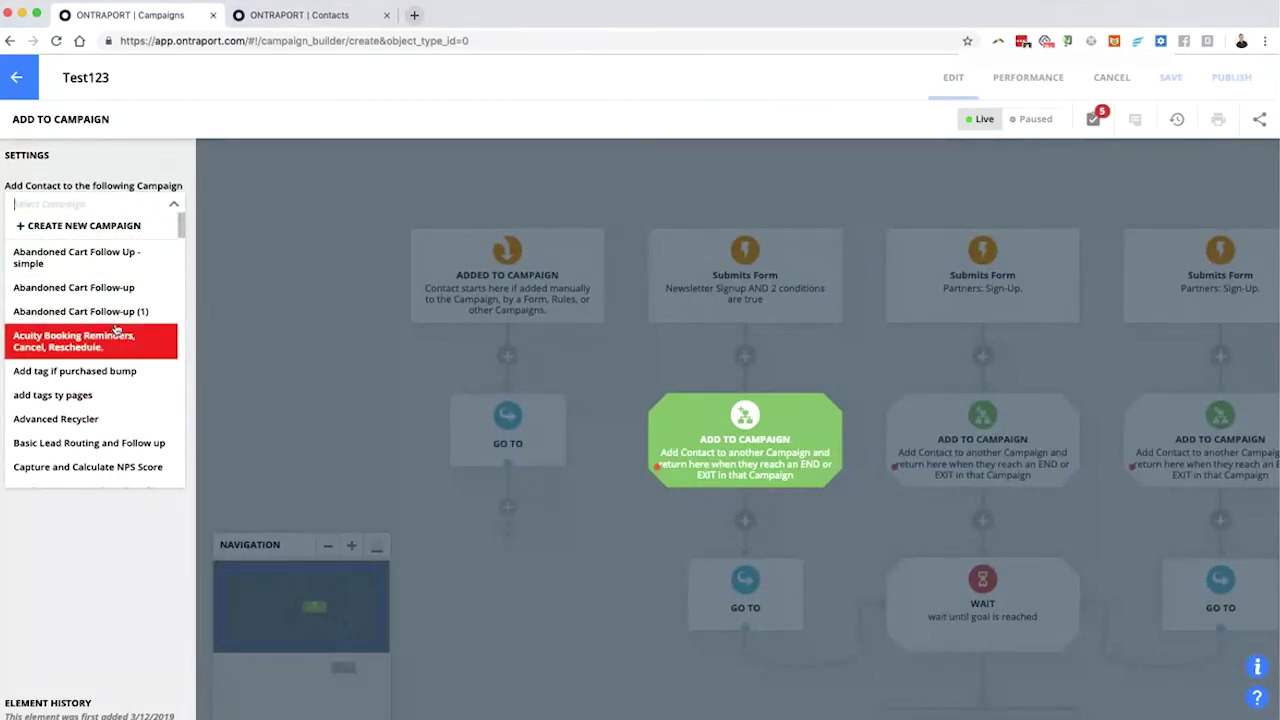
text(news)
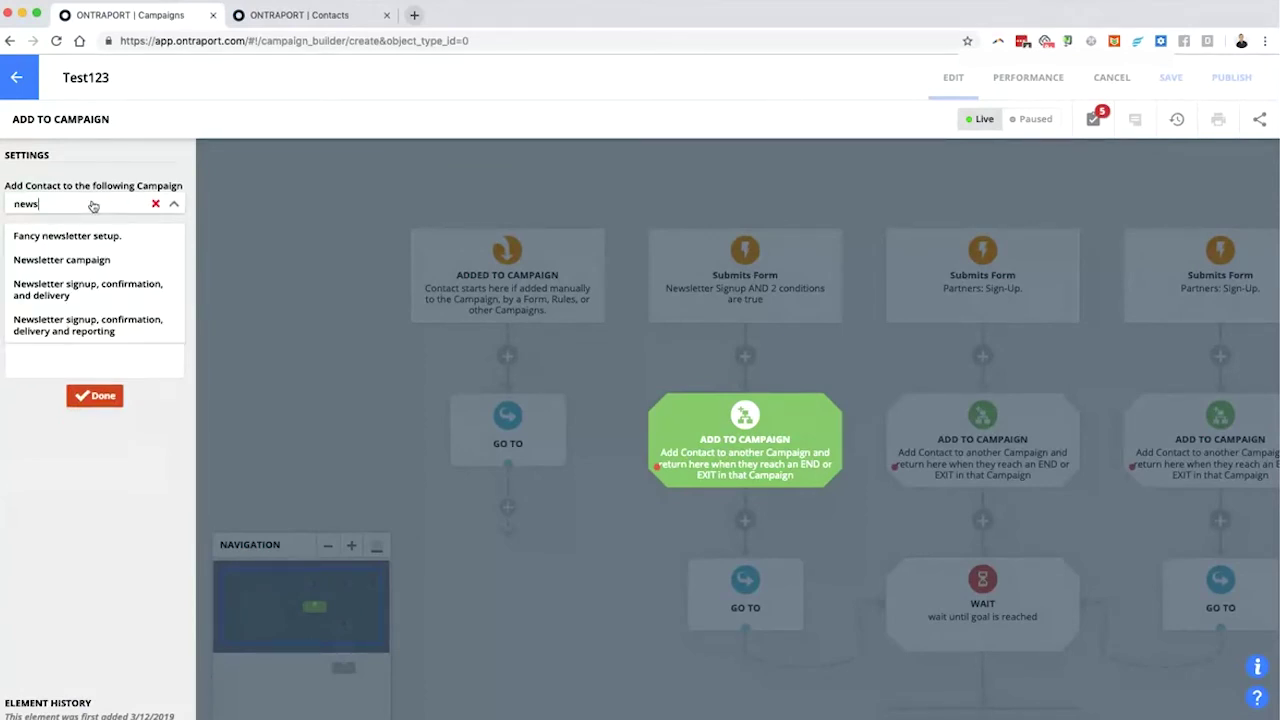
click(61, 259)
click(95, 395)
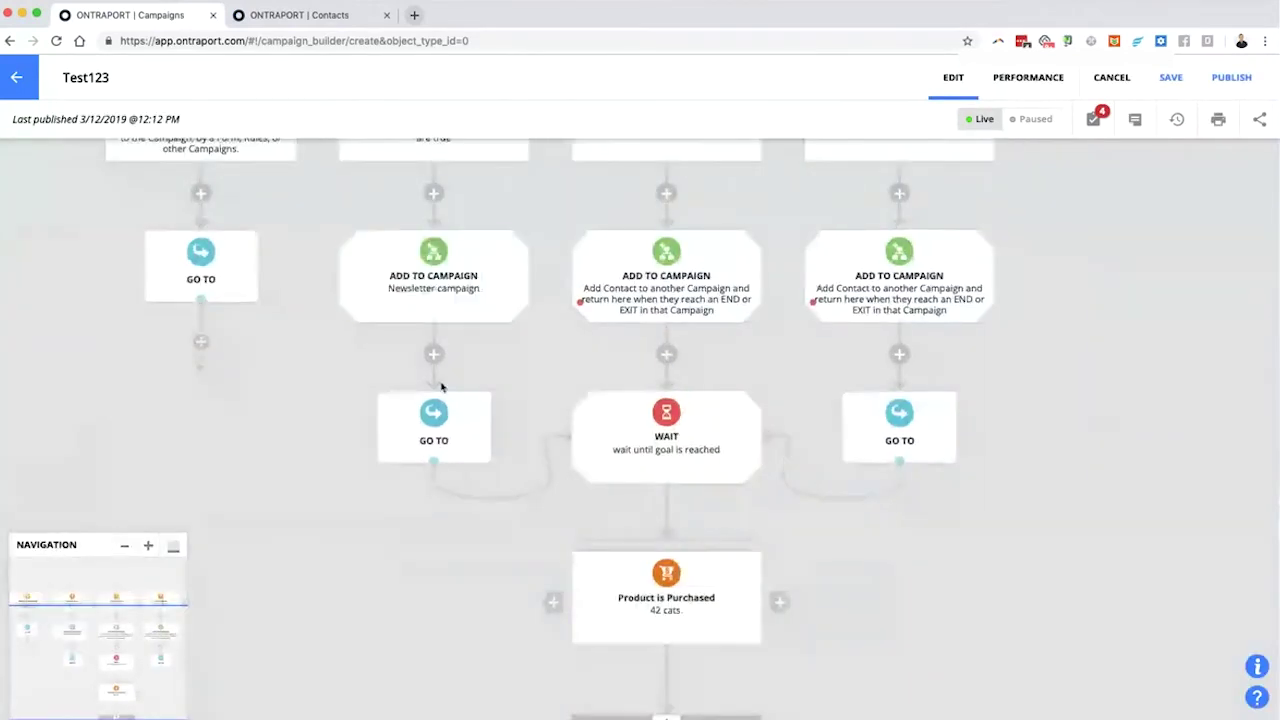
click(678, 313)
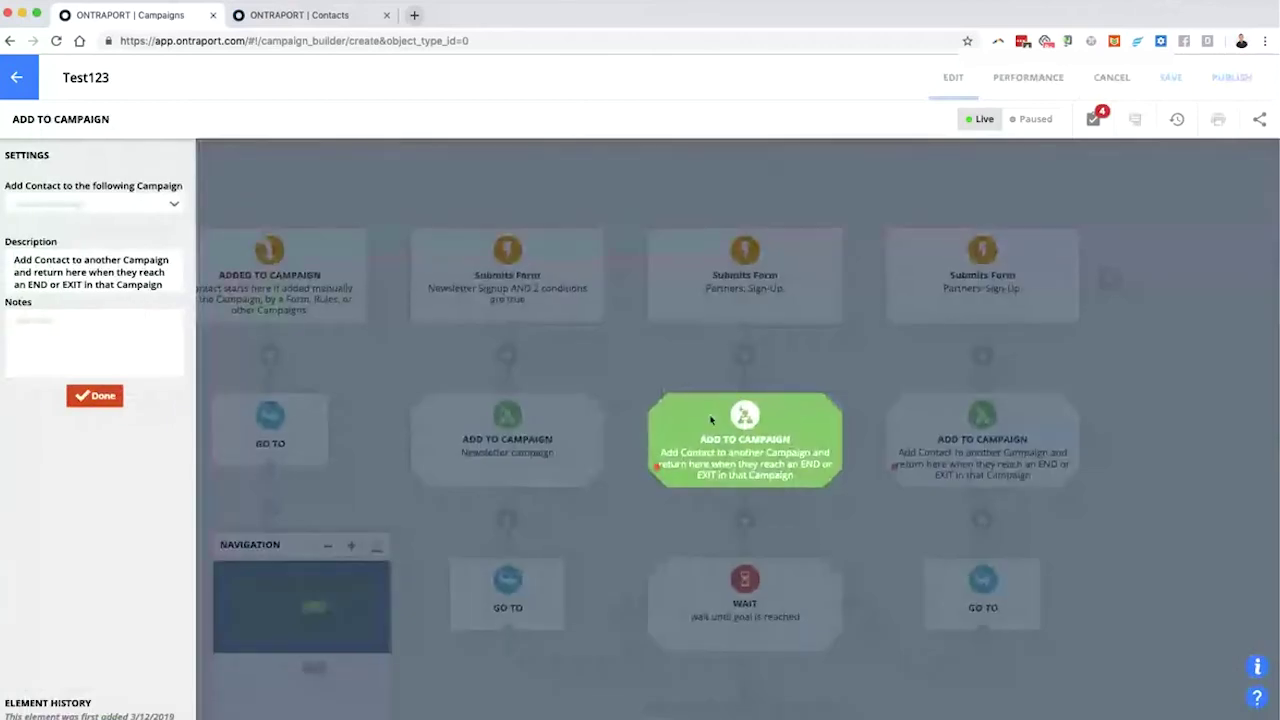
click(95, 395)
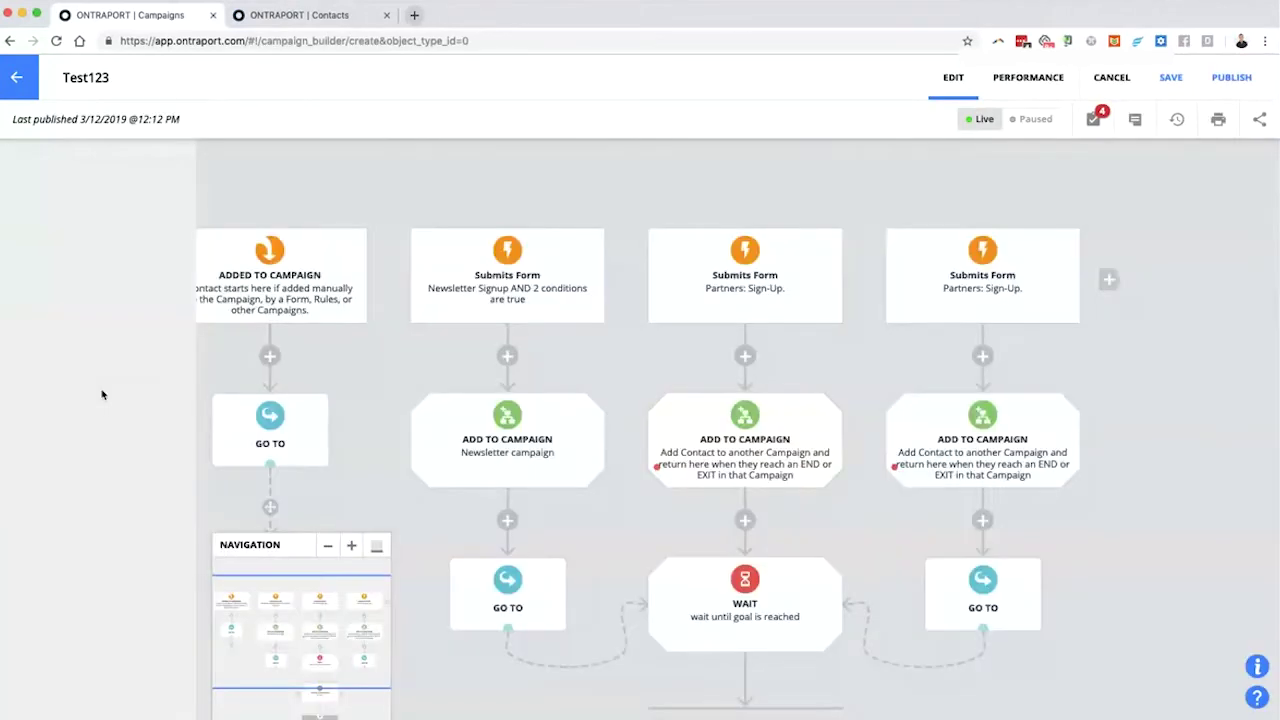
Add an END element below the Product is Purchased goal.
scroll(797, 383, down, 4)
mouse_move(474, 298)
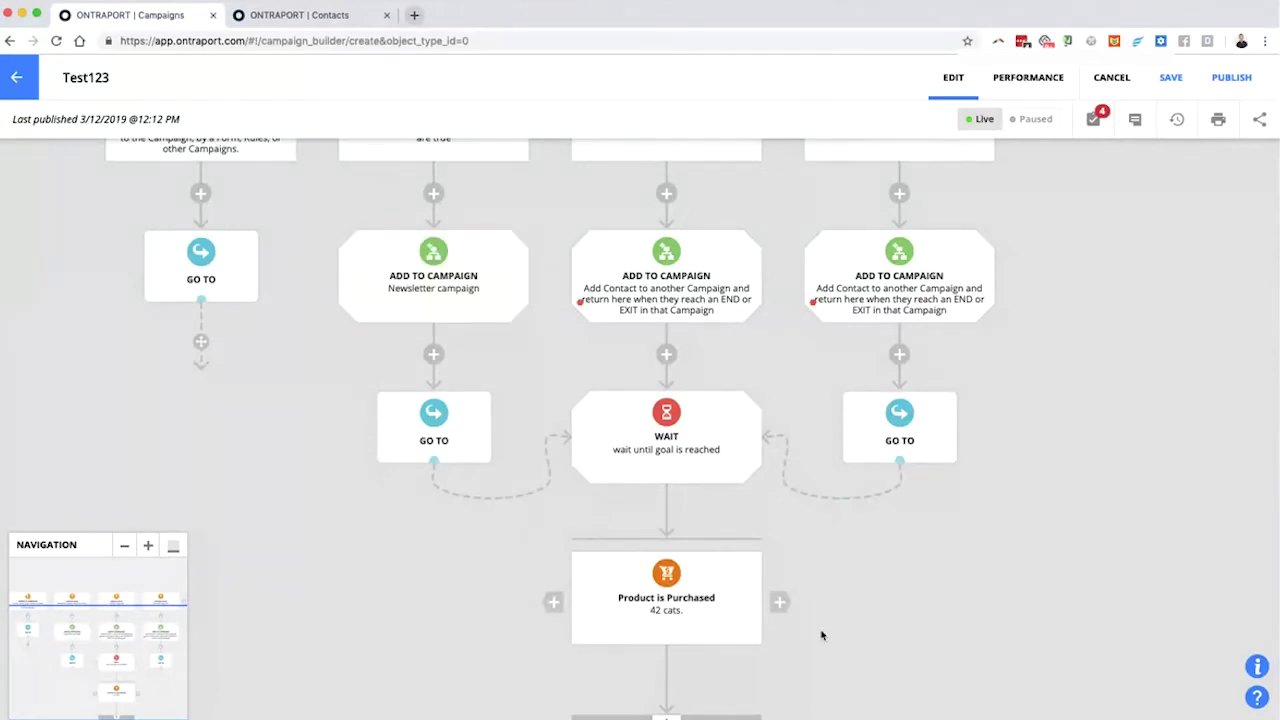
scroll(410, 647, down, 5)
click(720, 565)
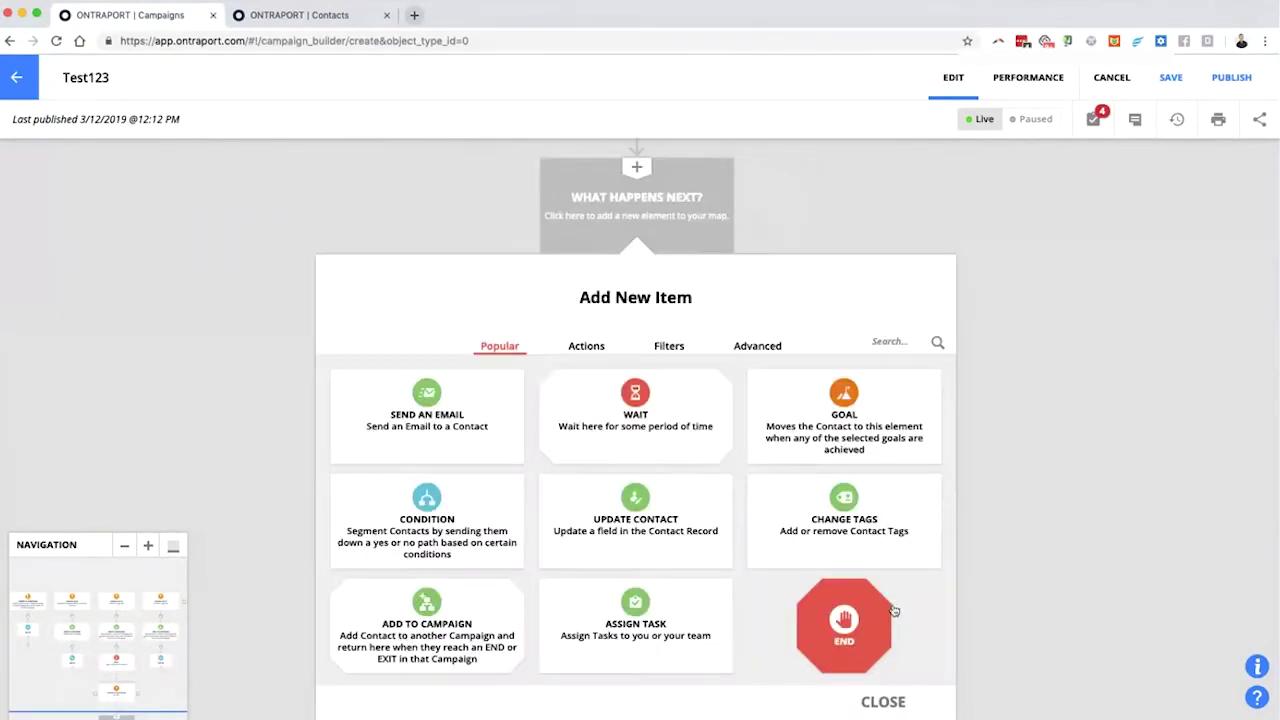
click(870, 641)
scroll(503, 620, up, 3)
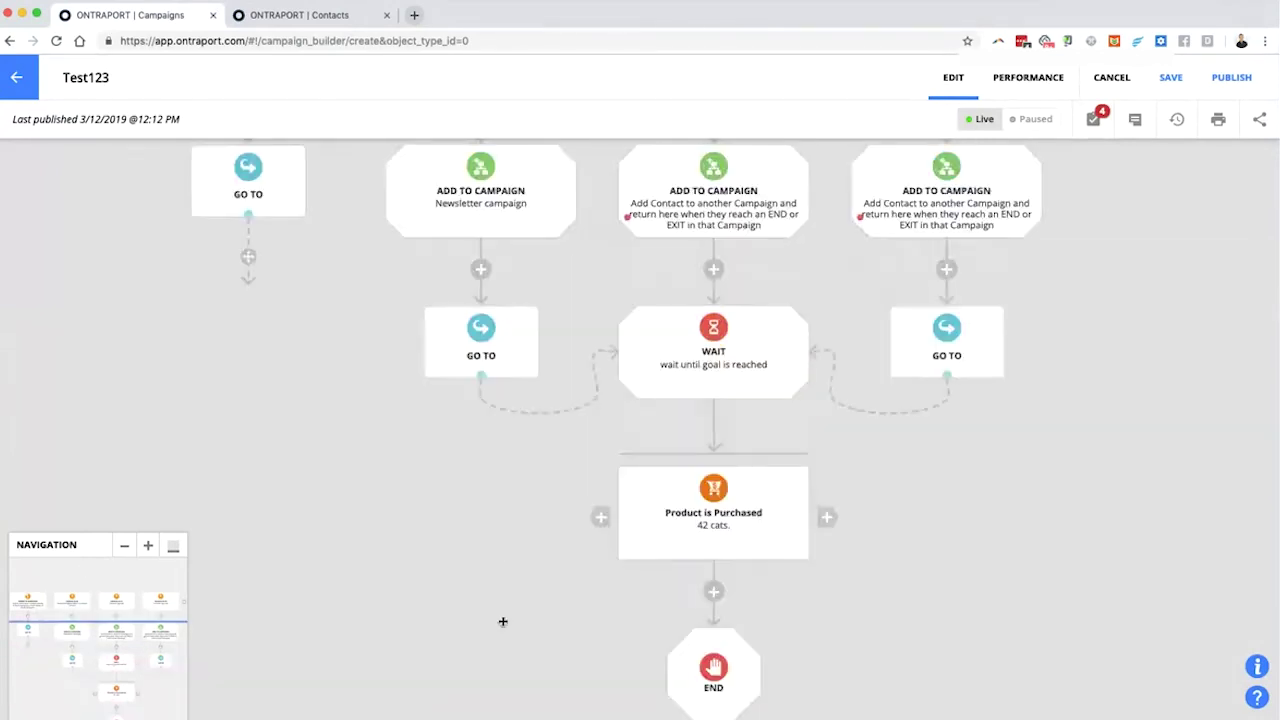
Try to publish the campaign.
drag(473, 452, 523, 591)
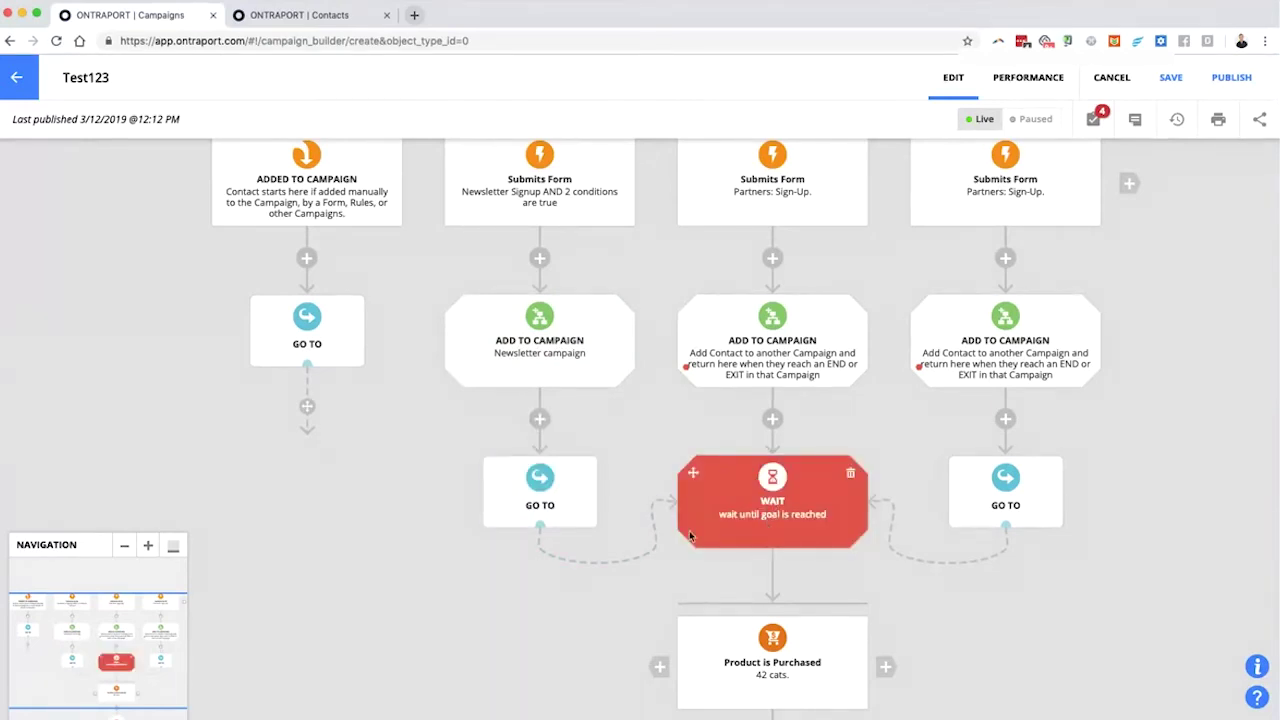
drag(580, 591, 514, 543)
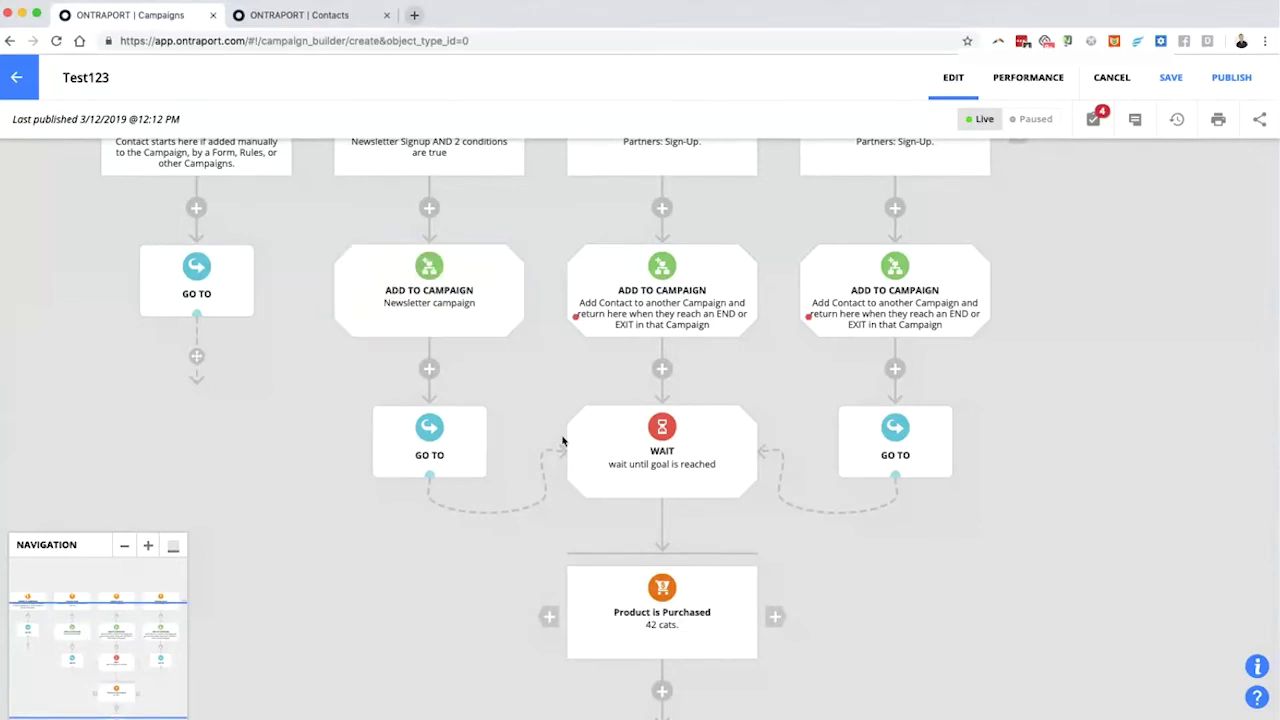
drag(485, 581, 409, 537)
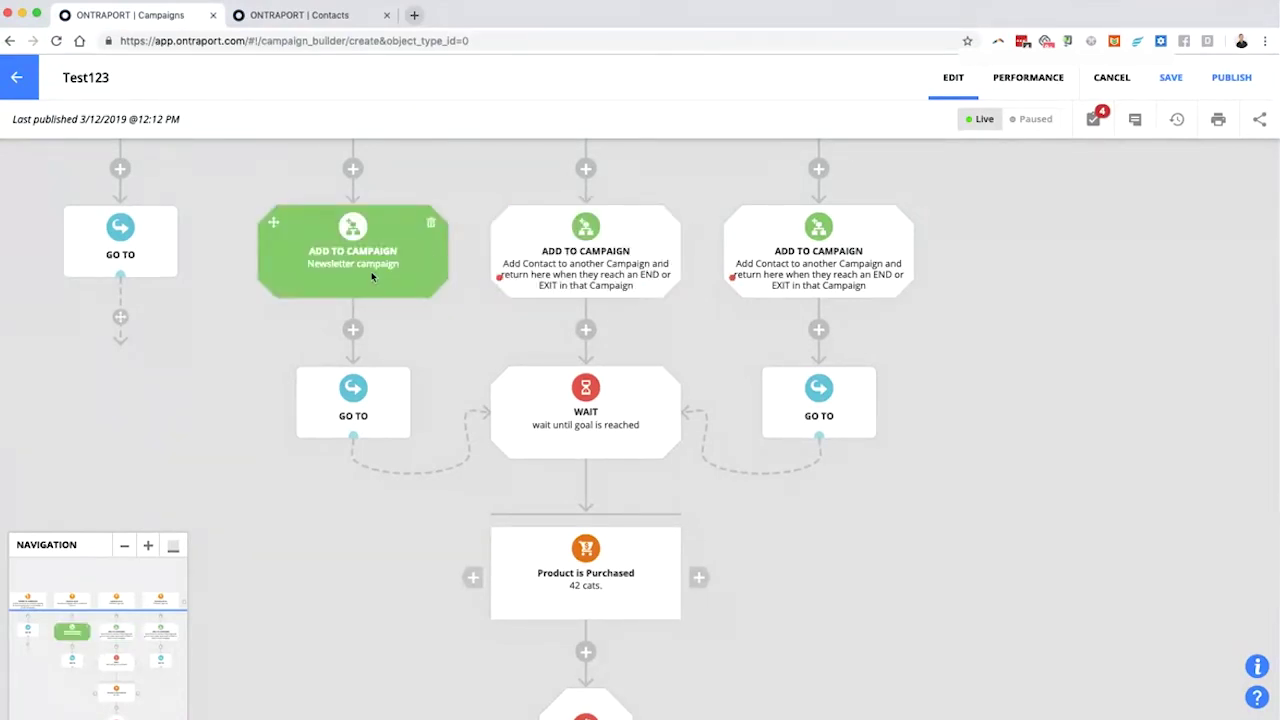
click(1231, 85)
click(895, 516)
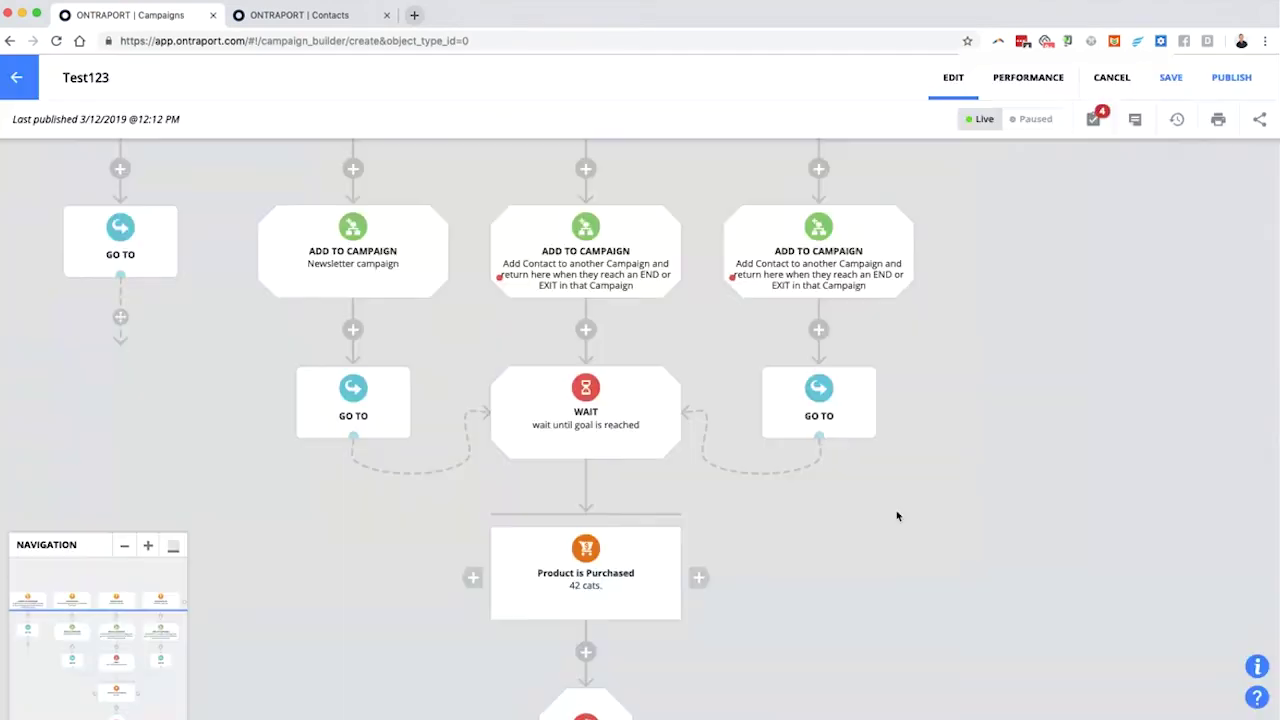
Set the first Partners: Sign-Up path's Add to Campaign element to Abandoned Cart Follow-up (1).
click(585, 255)
click(91, 208)
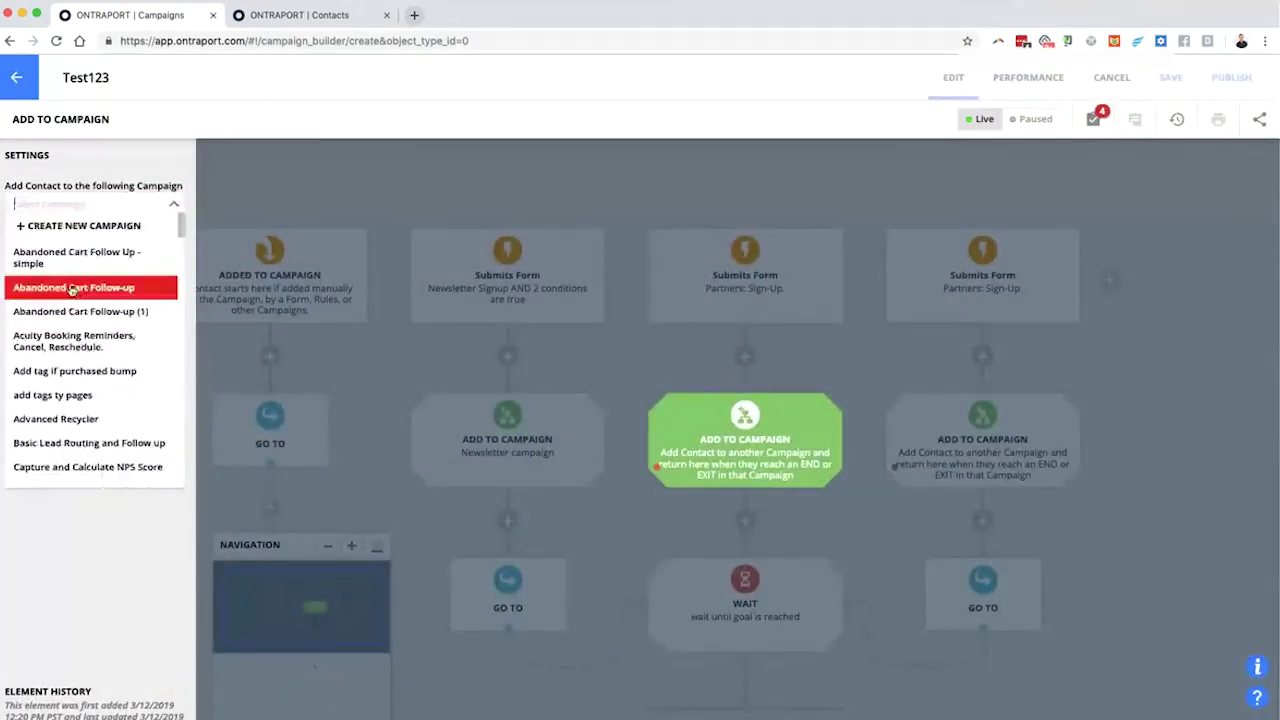
click(80, 311)
click(94, 400)
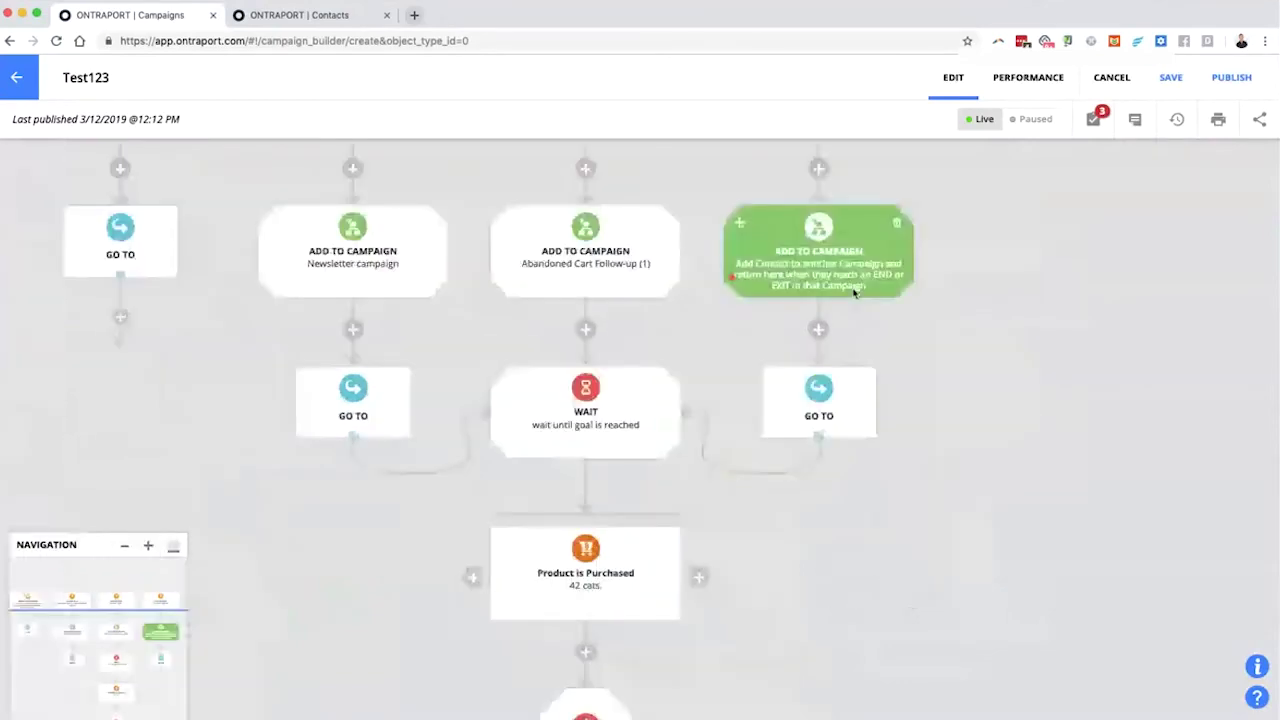
Set the second Partners: Sign-Up path's Add to Campaign element to Acuity Booking Reminders, Cancel, Reschedule.
click(855, 291)
click(93, 203)
click(86, 340)
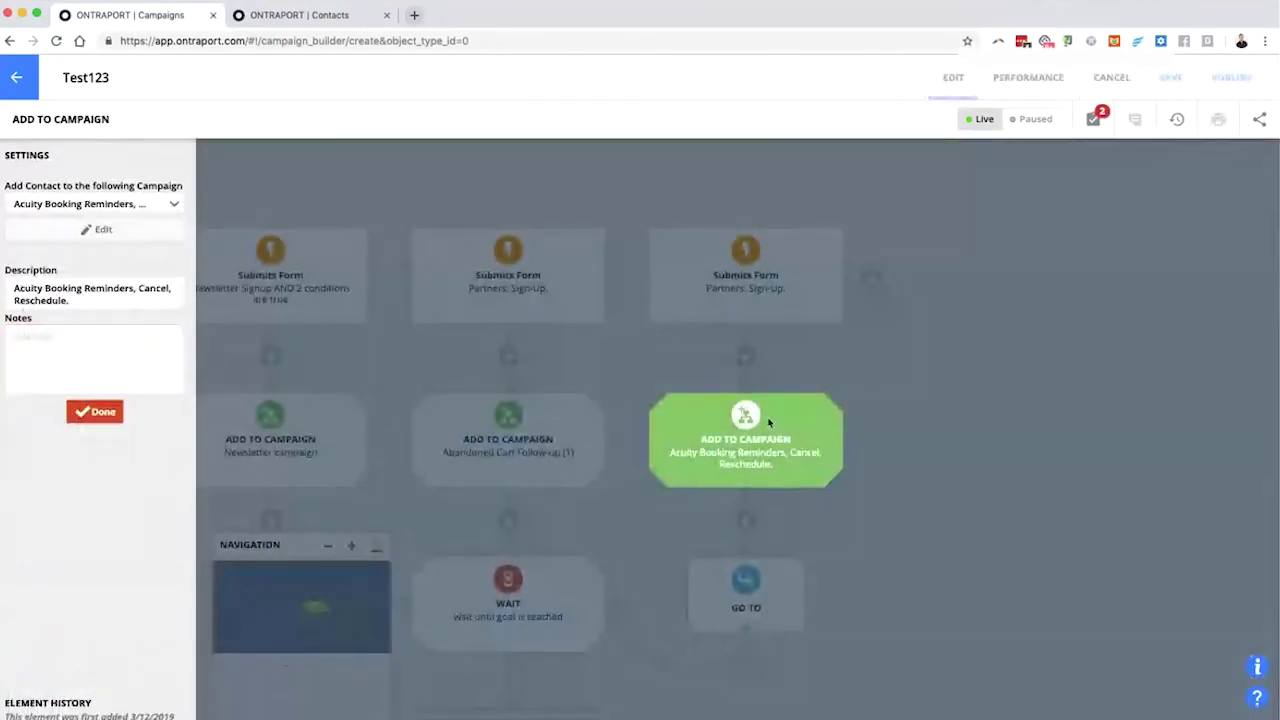
click(94, 411)
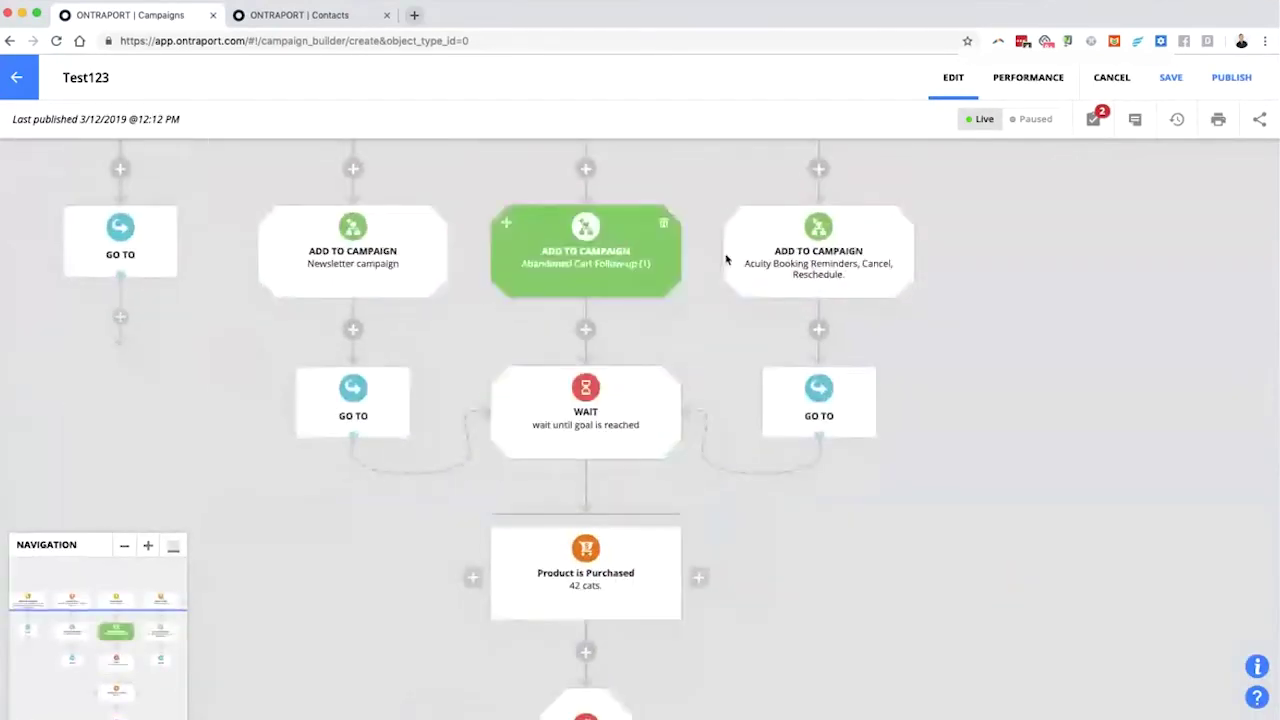
Try to publish the campaign, and enable showing it on the Subscription Management page in its subscription settings.
drag(466, 360, 481, 388)
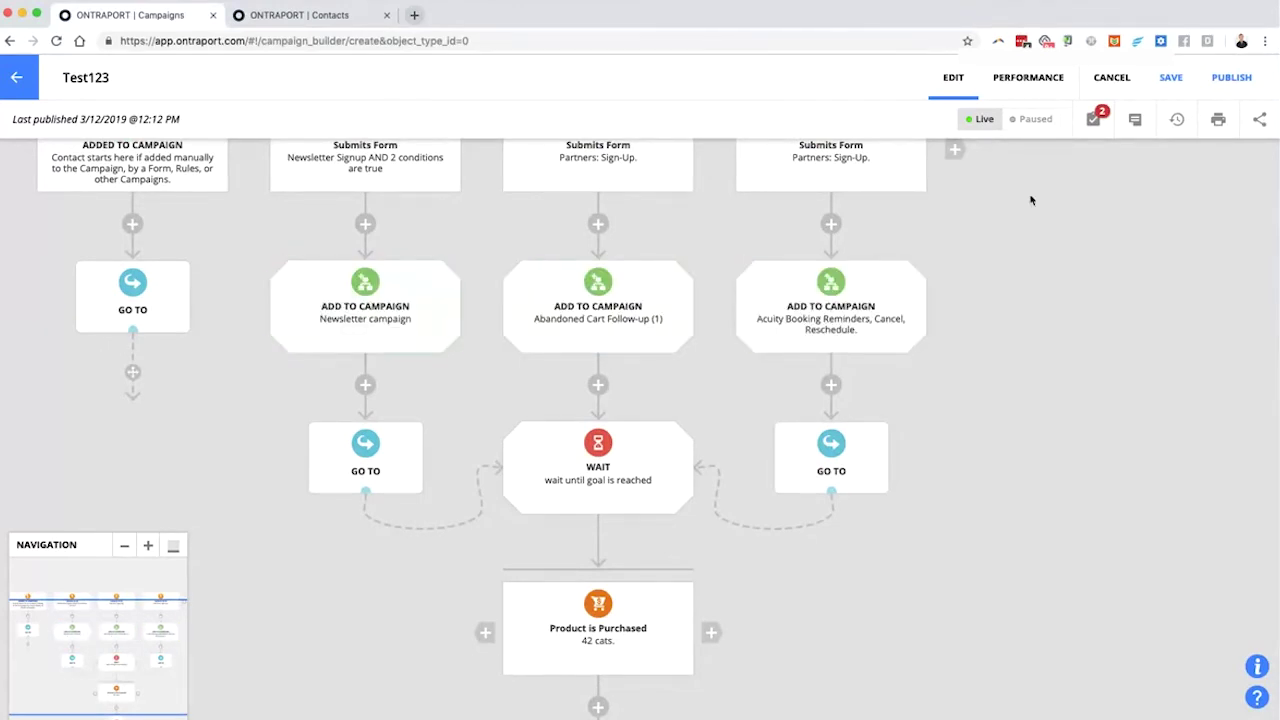
click(1231, 77)
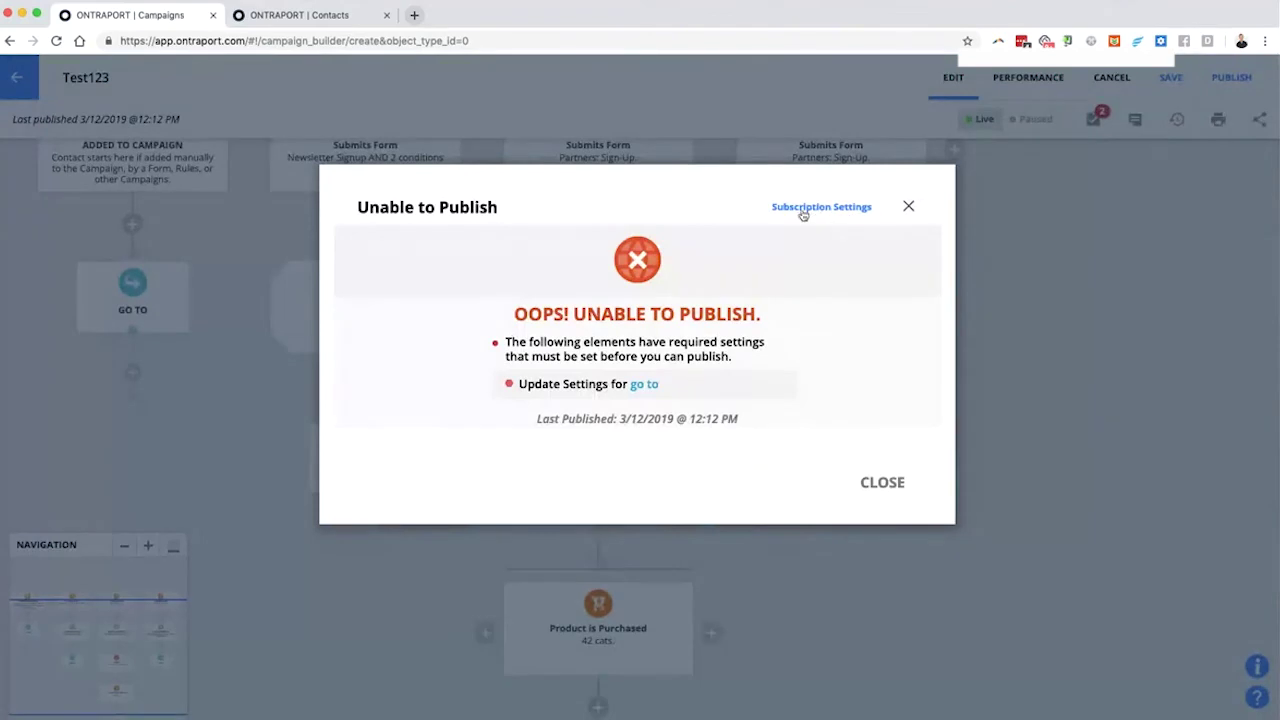
click(803, 212)
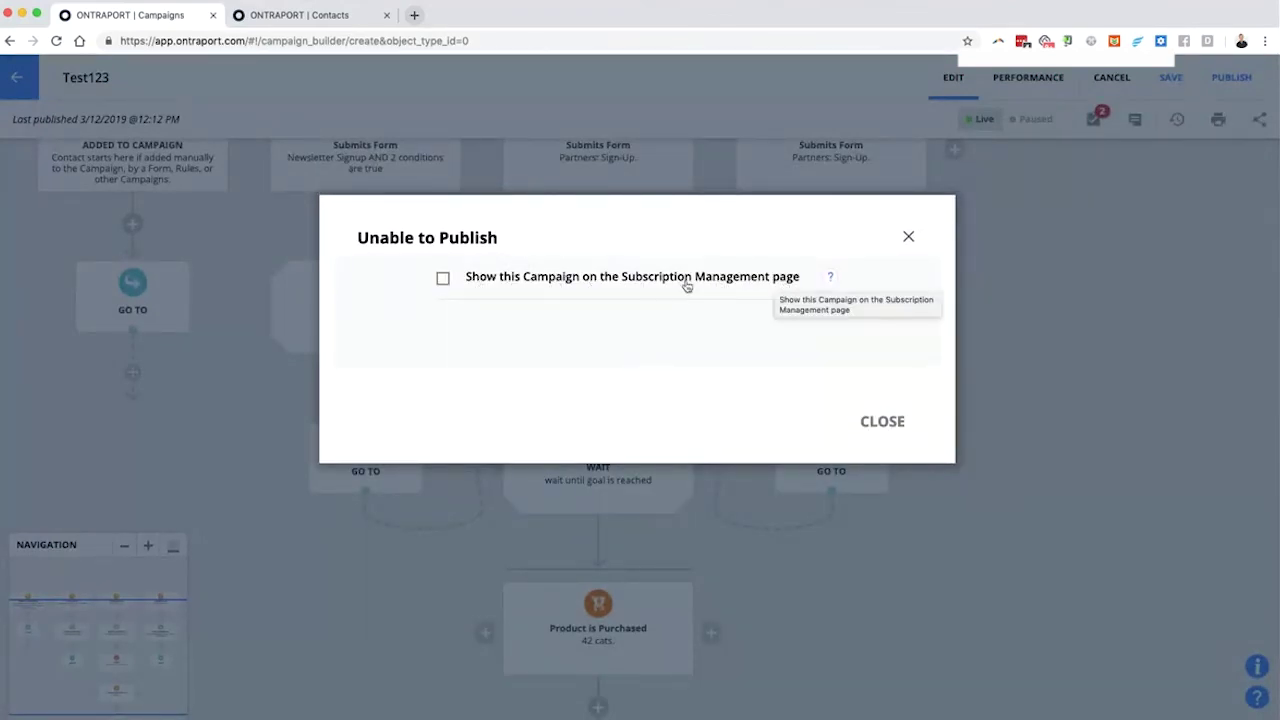
click(443, 278)
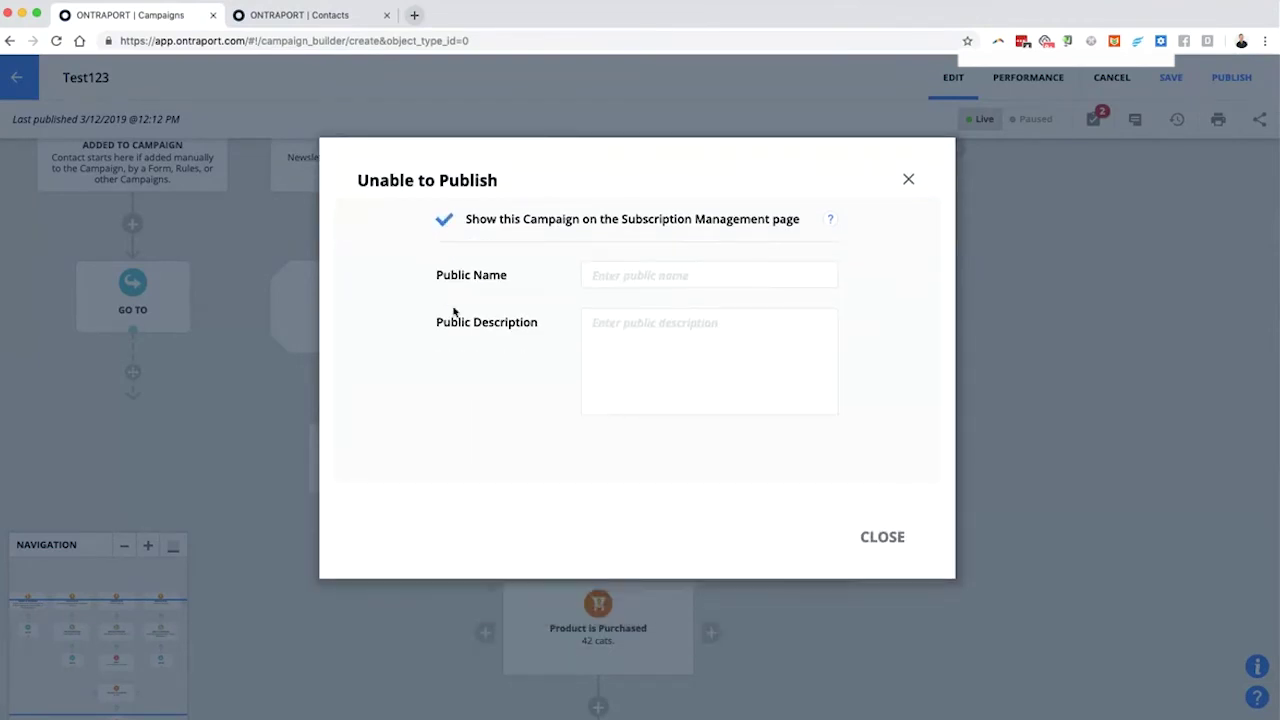
Enter "Newsletter List" as the campaign's public name.
click(705, 274)
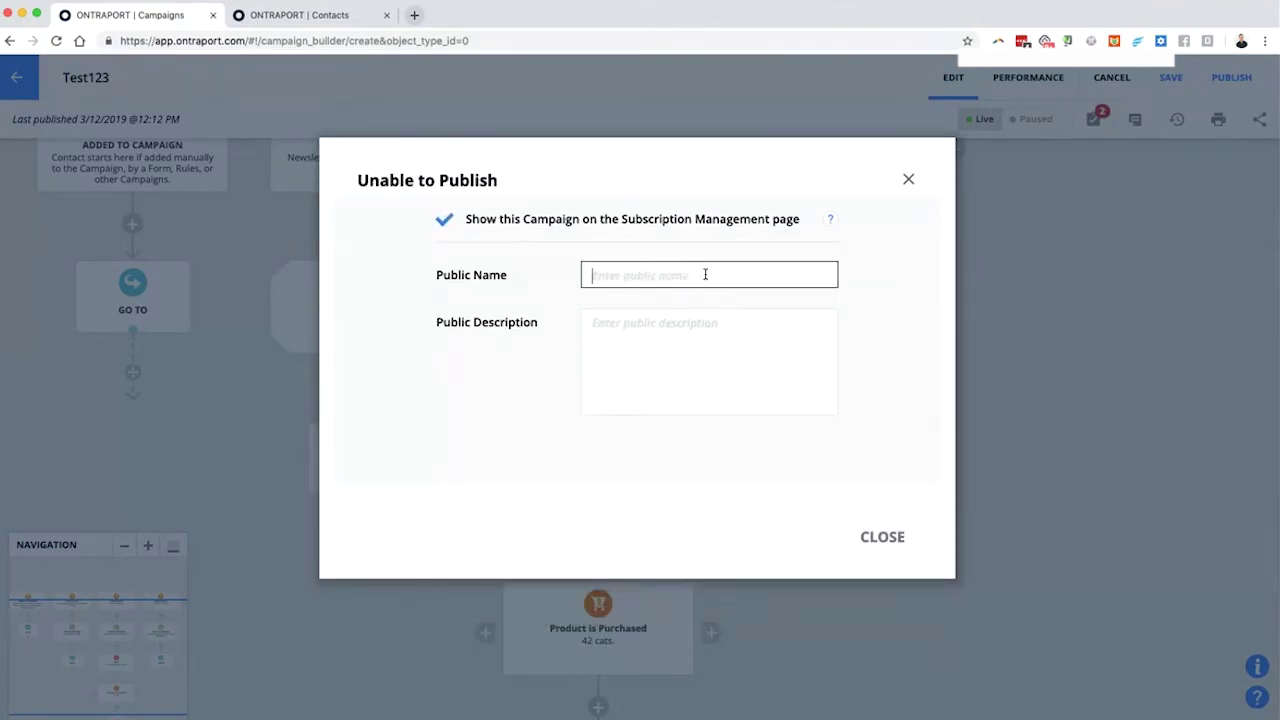
text(Newsletter Listo)
key(super+a)
click(705, 274)
key(BackSpace)
key(Tab)
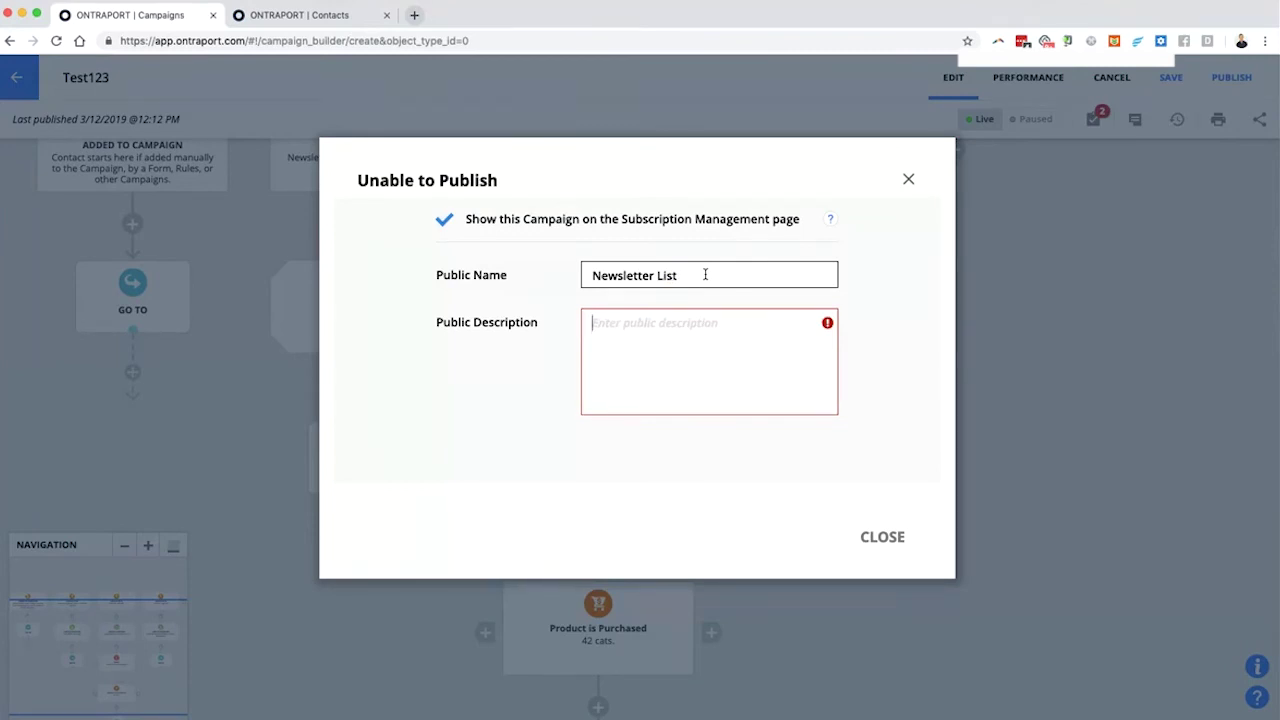
Enter the public description "Stay on this list if you want to get my weekly newsletter!" and close the subscription settings.
text(Stay on)
key(BackSpace)
key(BackSpace)
key(BackSpace)
key(BackSpace)
key(BackSpace)
text(ay on this li)
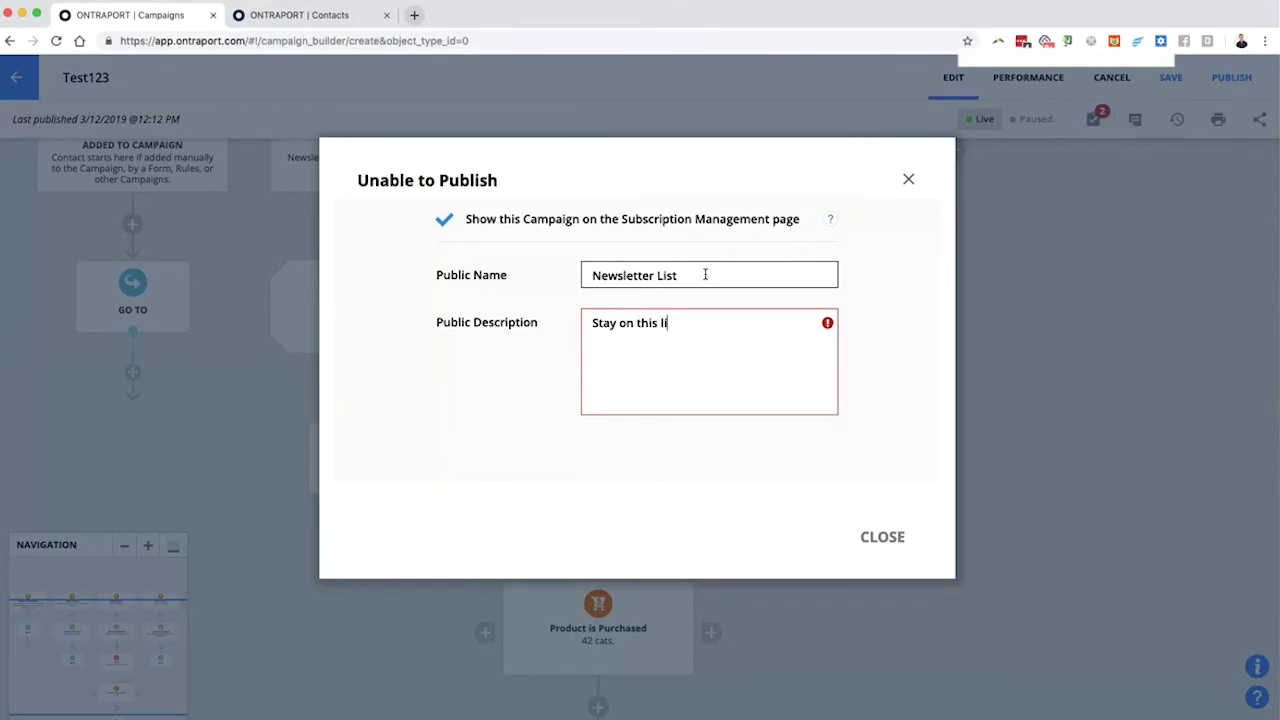
text(st if you want to getmy)
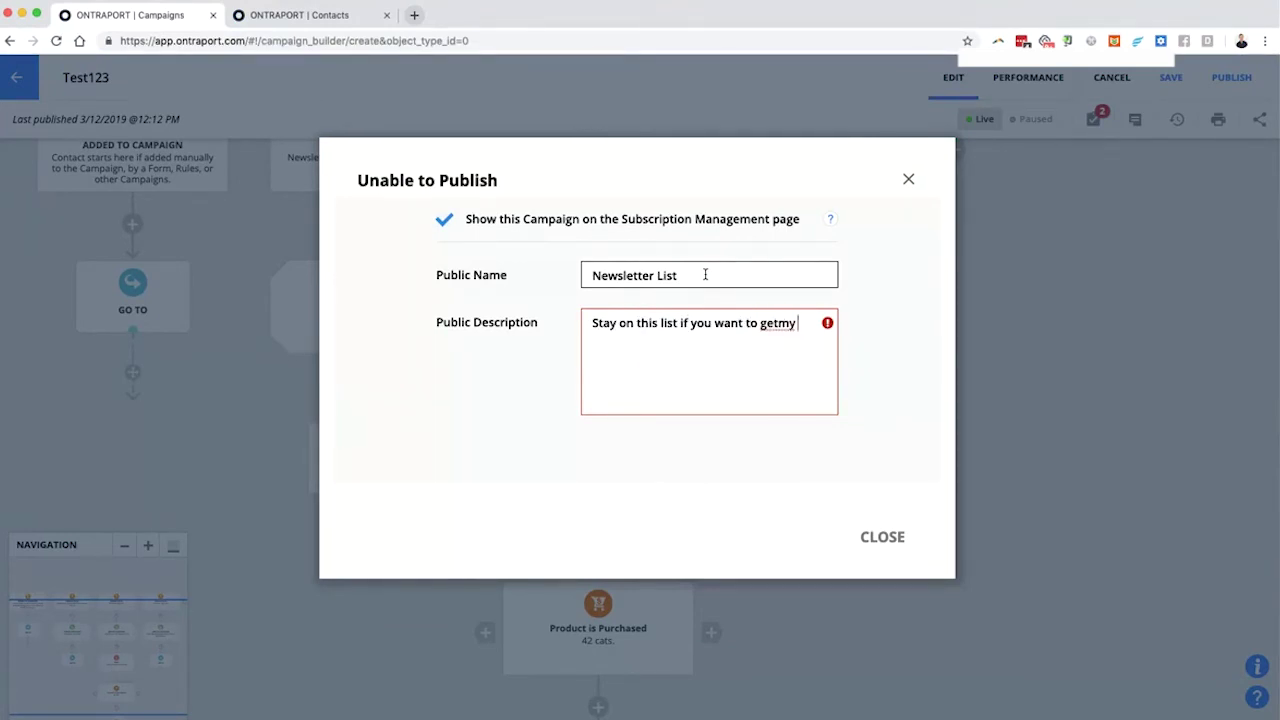
key(BackSpace)
key(BackSpace)
text(my weekly newse)
key(BackSpace)
key(BackSpace)
text(sletter!)
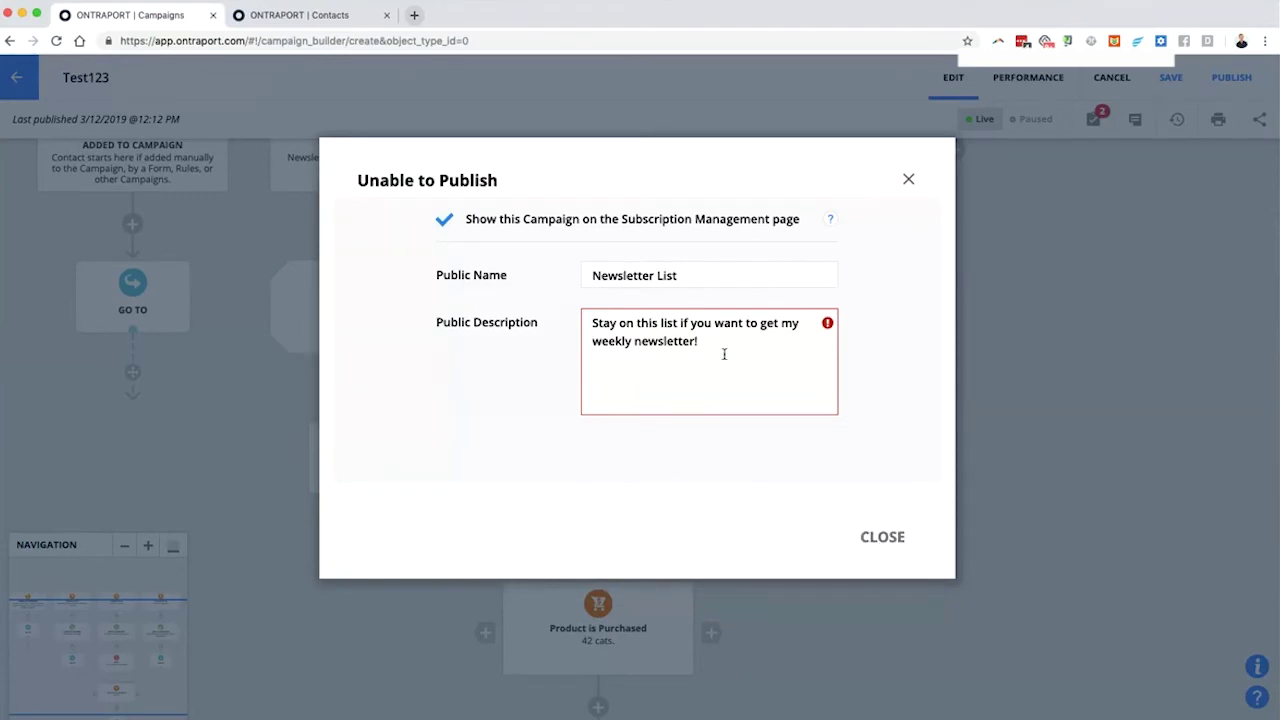
click(886, 540)
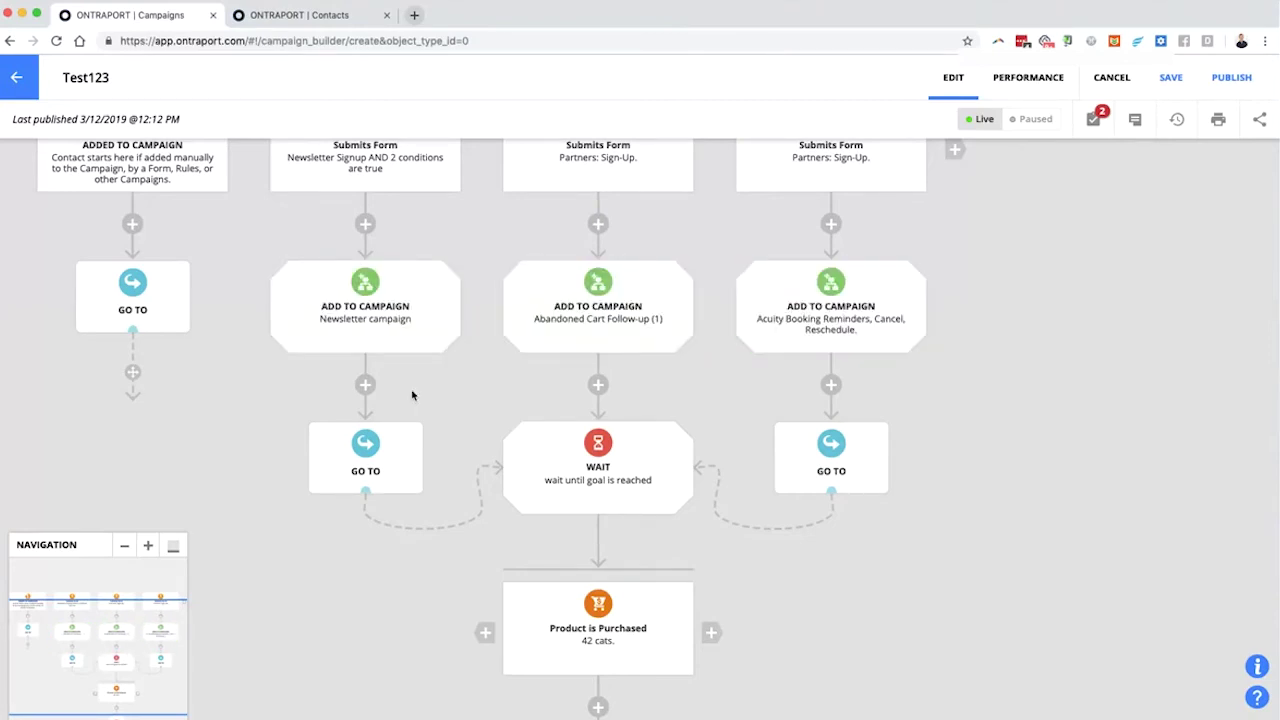
Review the campaign map from the form triggers through the Add to Campaign, Wait and Product is Purchased elements to END.
scroll(412, 395, down, 1)
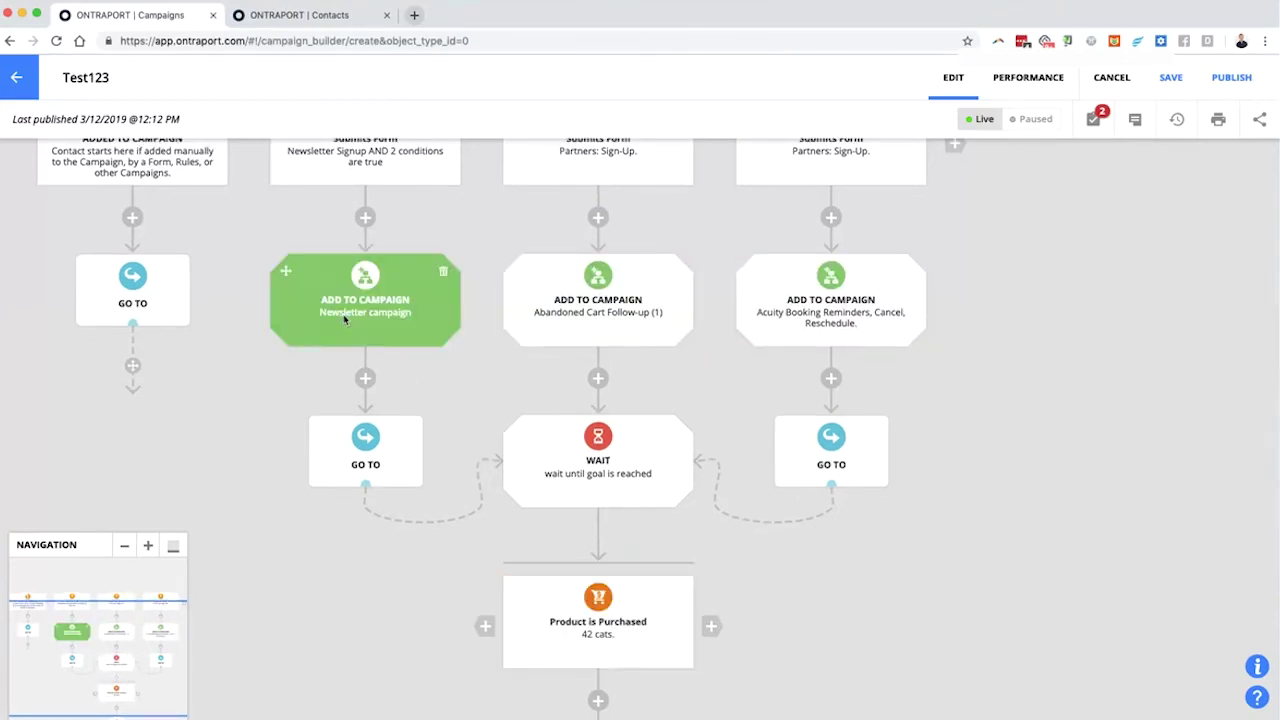
drag(460, 615, 515, 498)
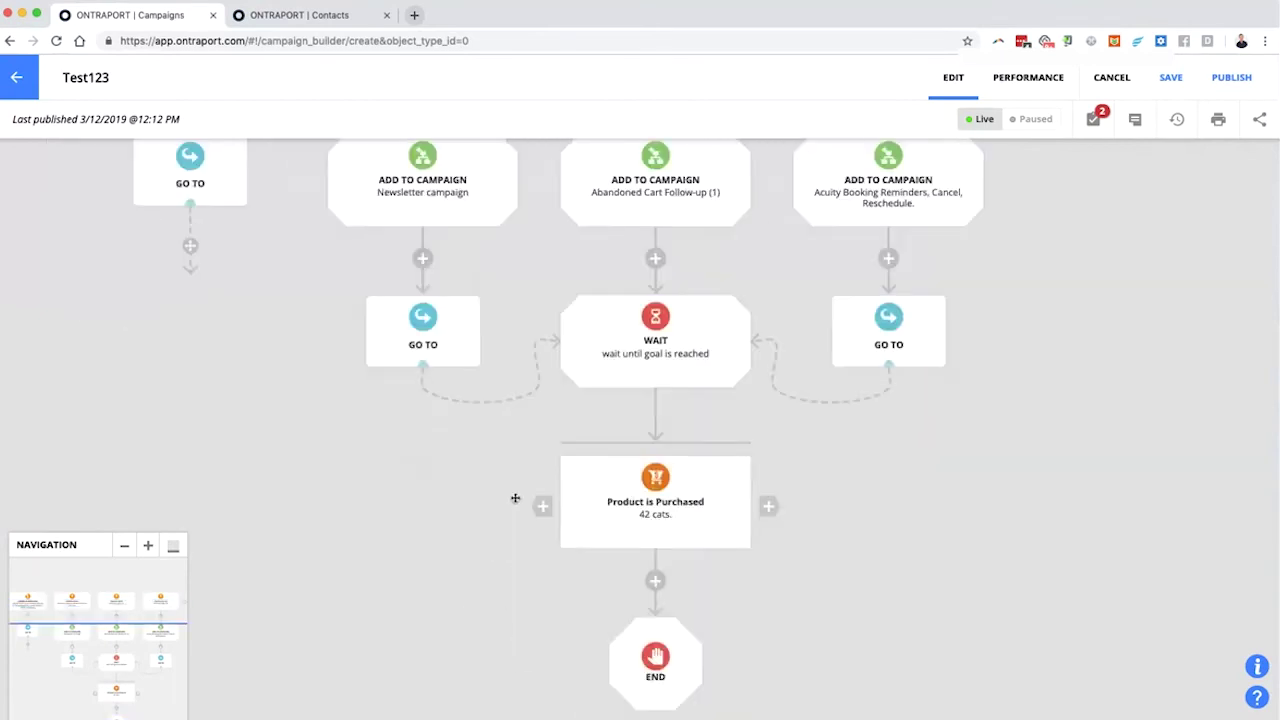
scroll(515, 498, up, 2)
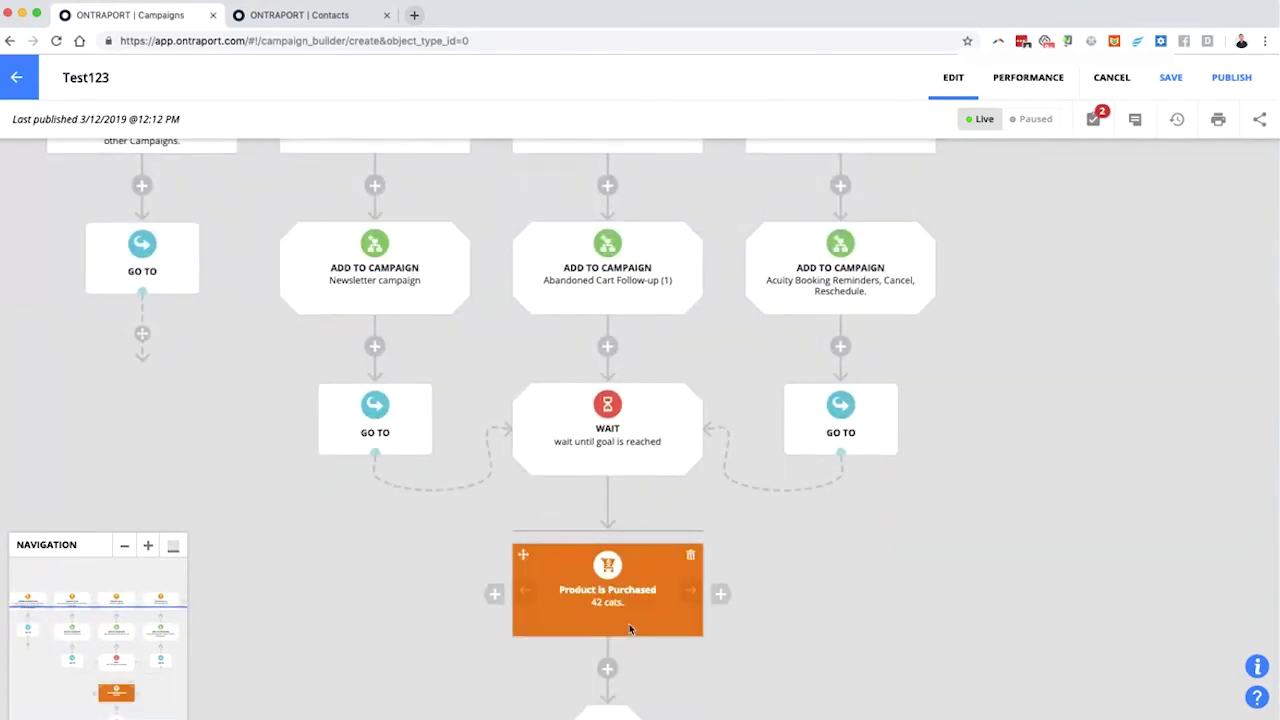
scroll(517, 543, down, 3)
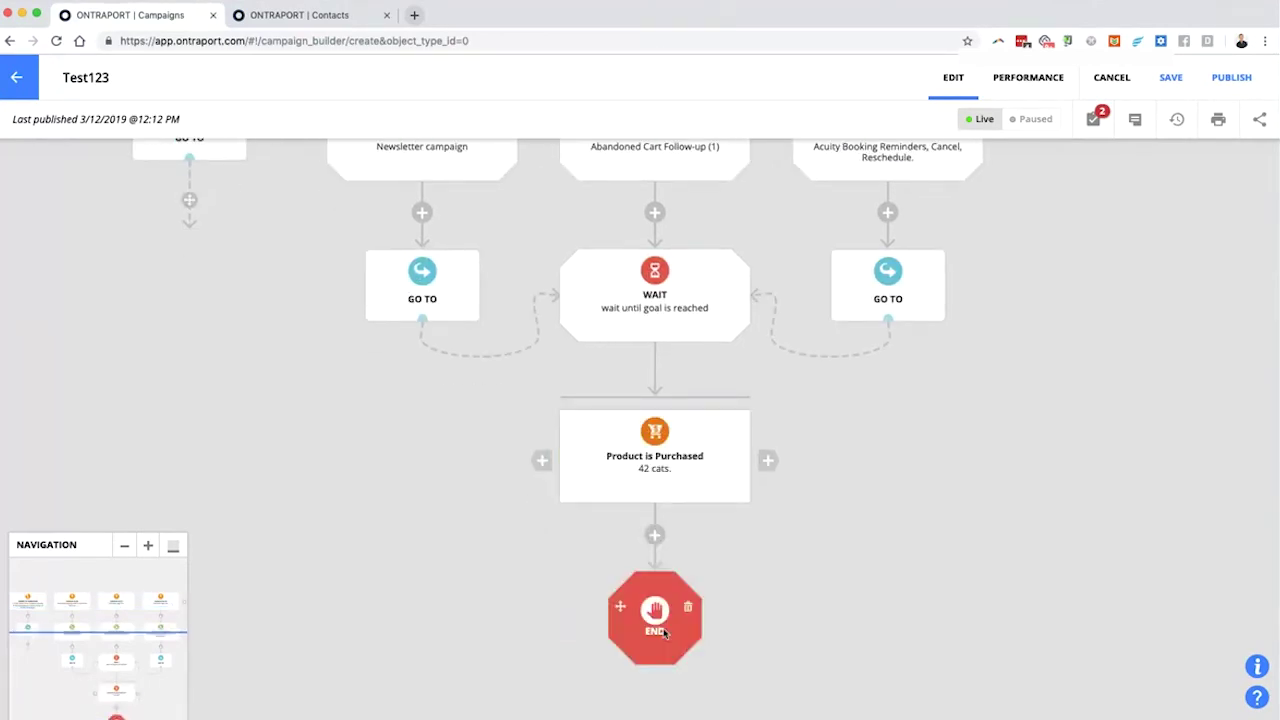
scroll(537, 537, up, 5)
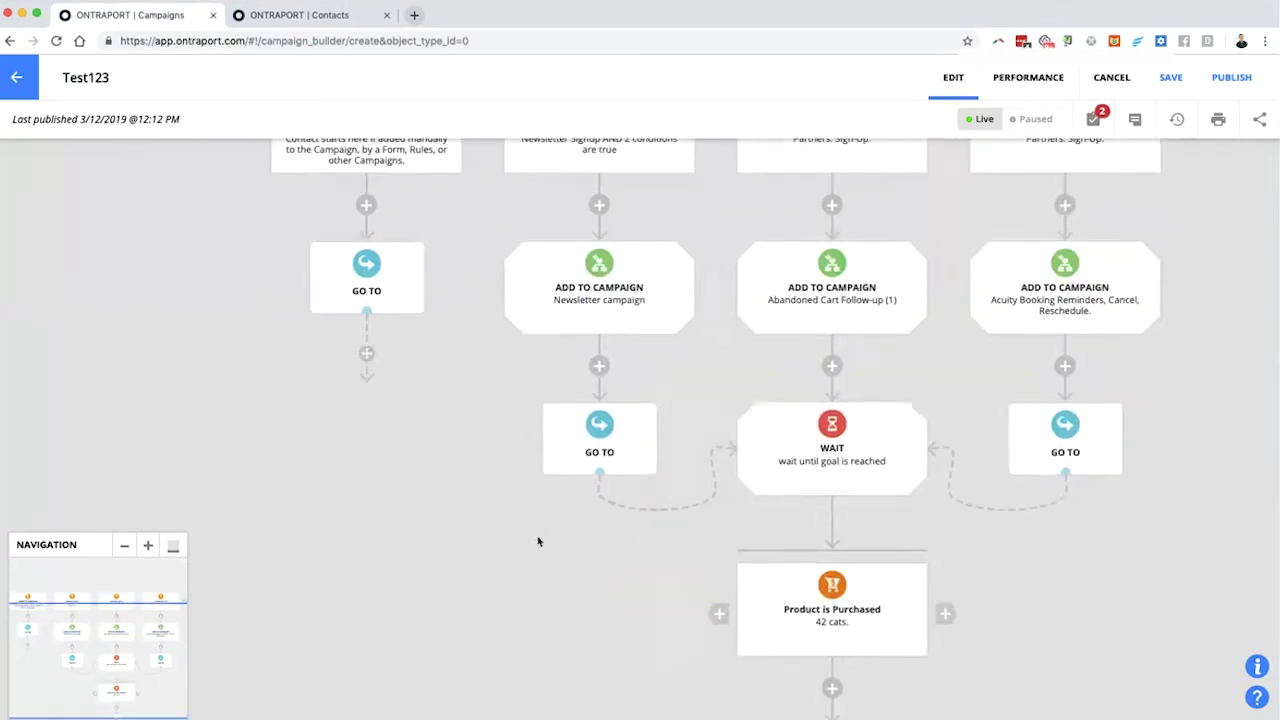
scroll(570, 593, left, 2)
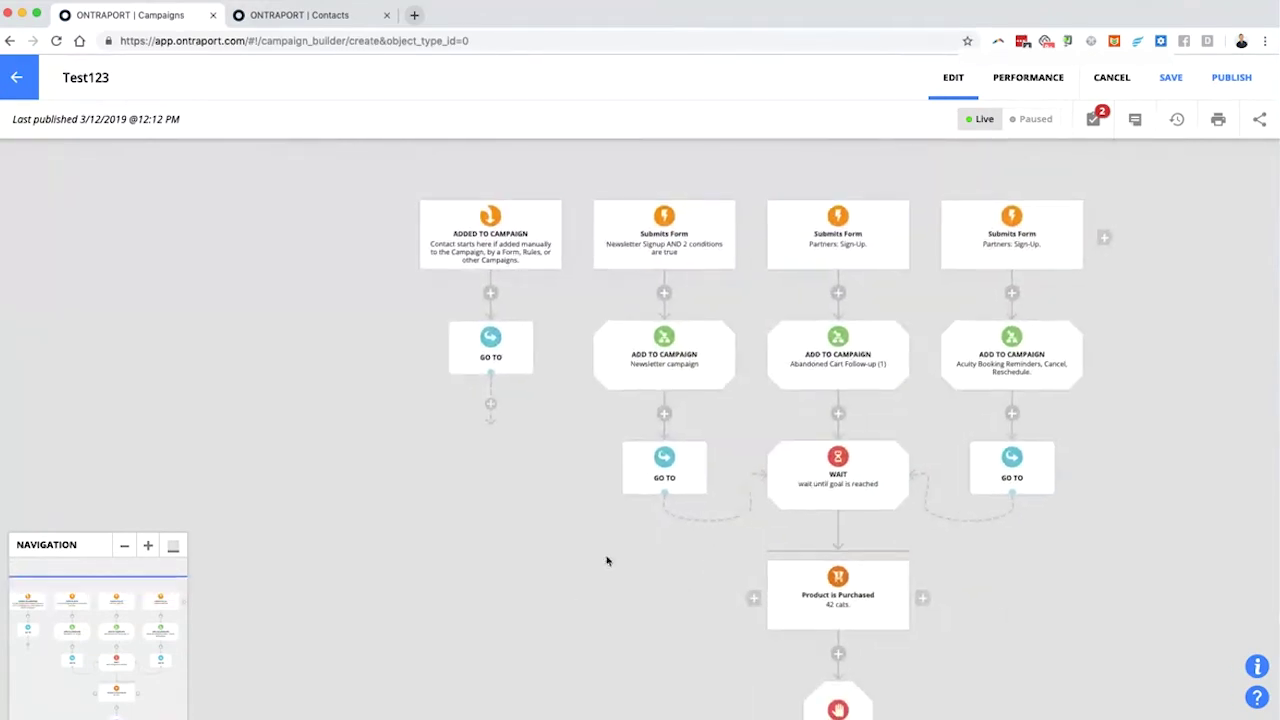
scroll(994, 580, down, 2)
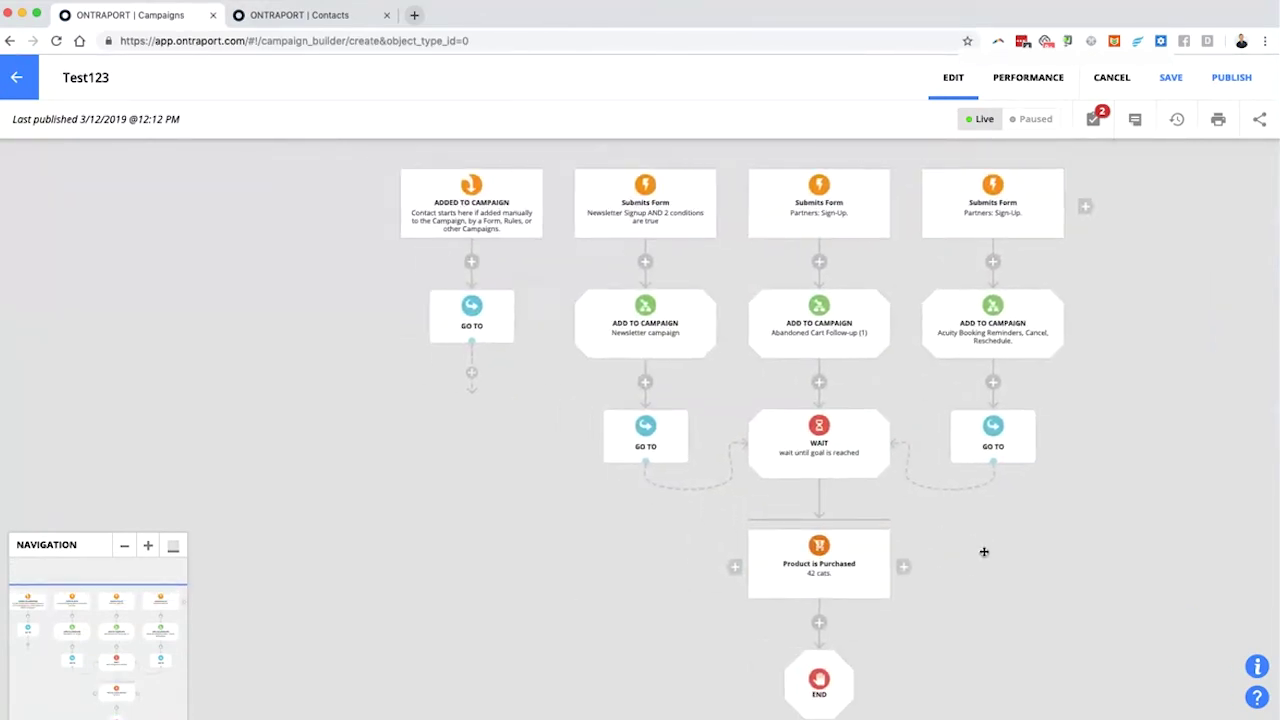
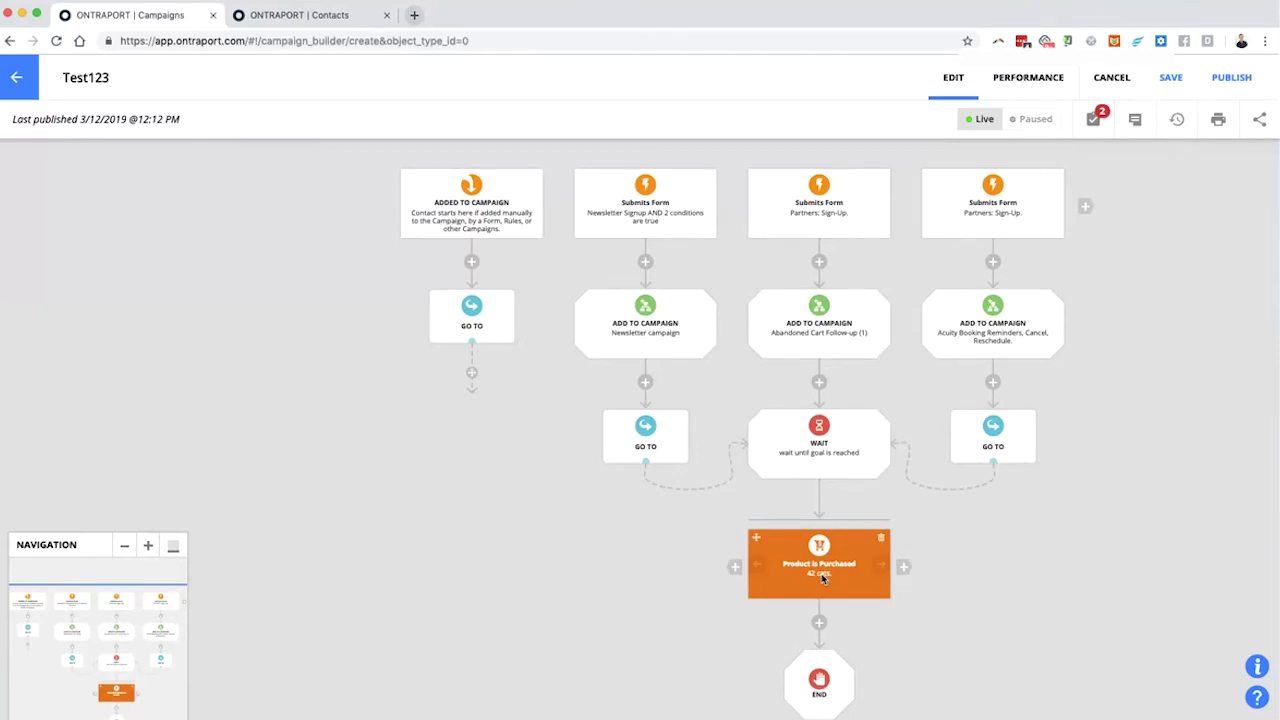
drag(500, 543, 220, 543)
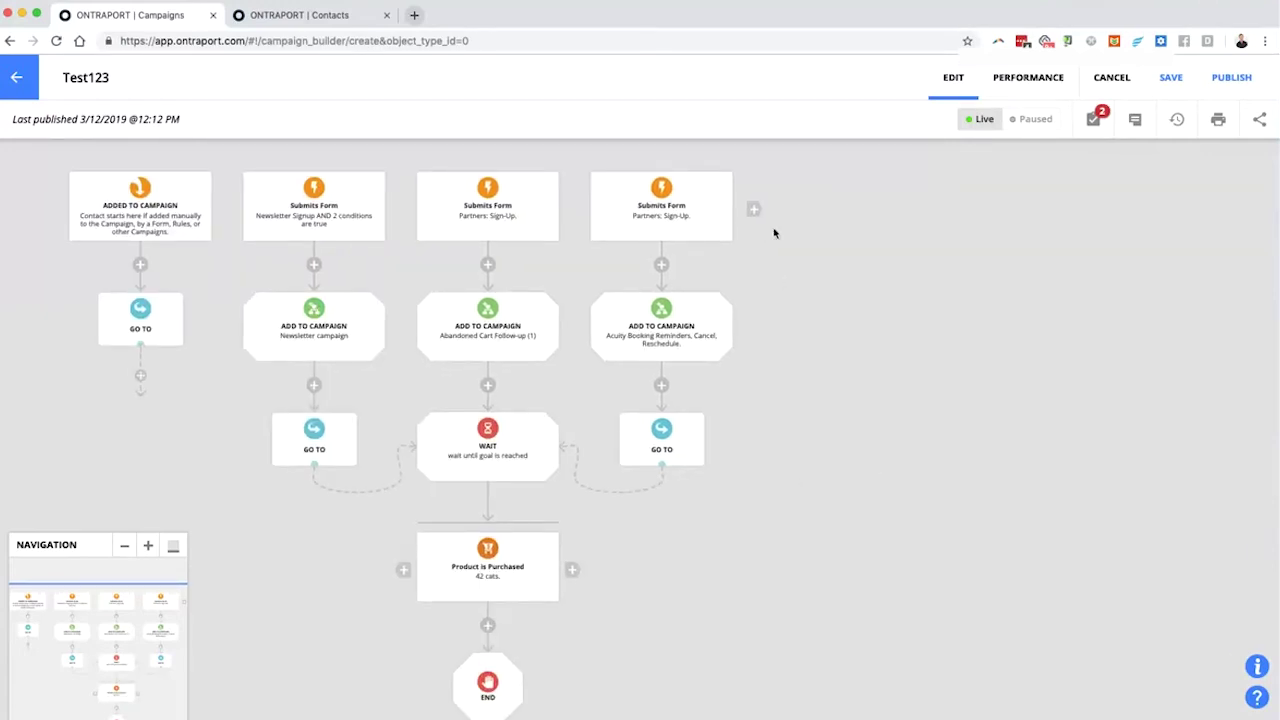
drag(915, 377, 835, 388)
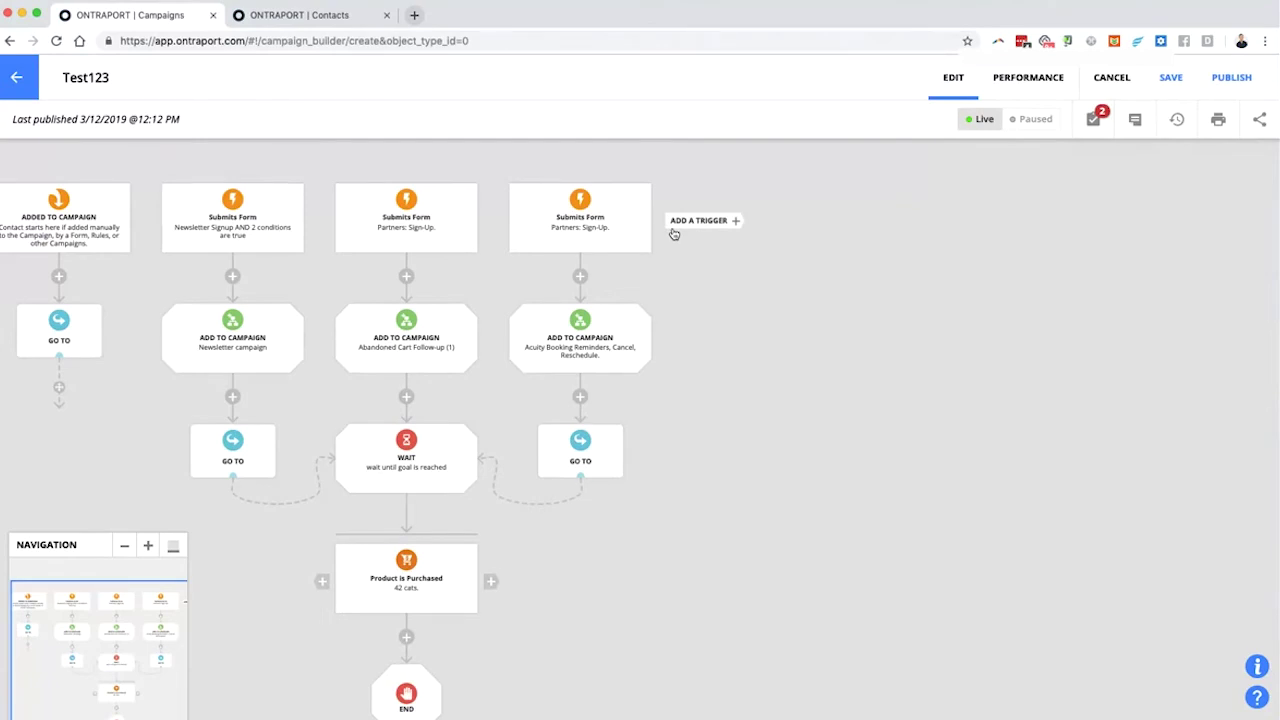
Check today's date on the system clock.
click(1010, 5)
mouse_move(1090, 5)
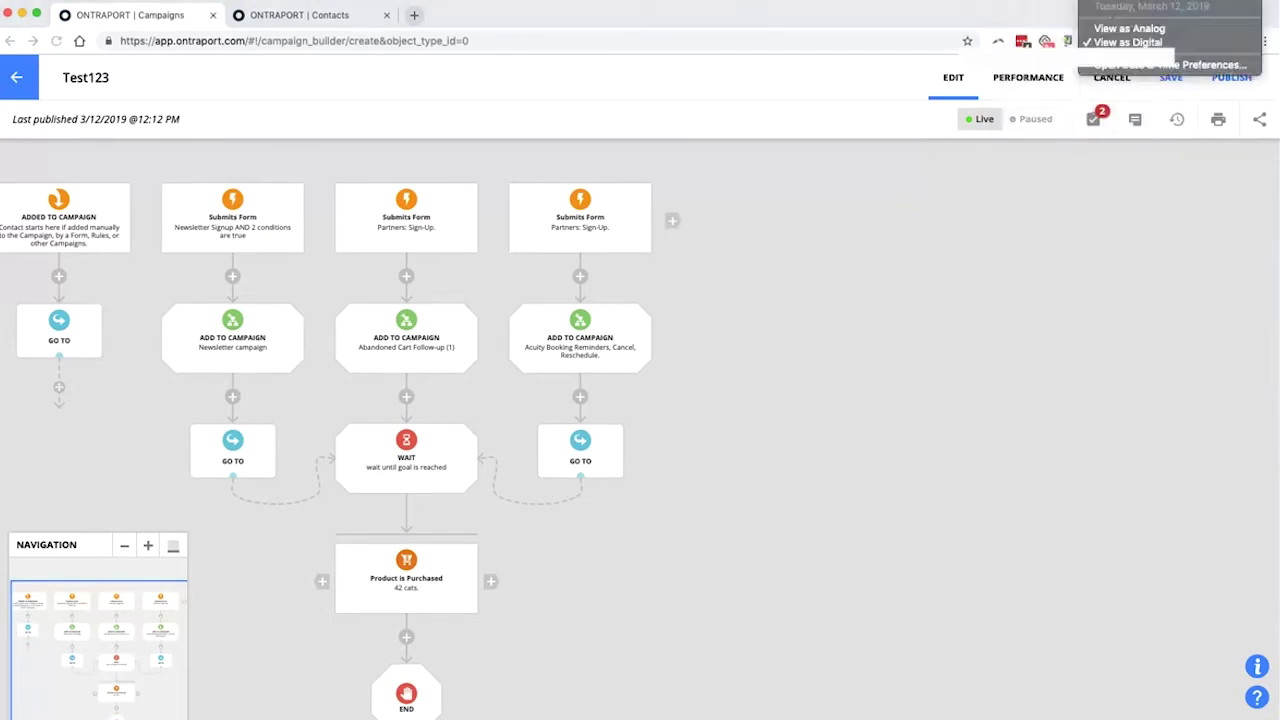
click(962, 417)
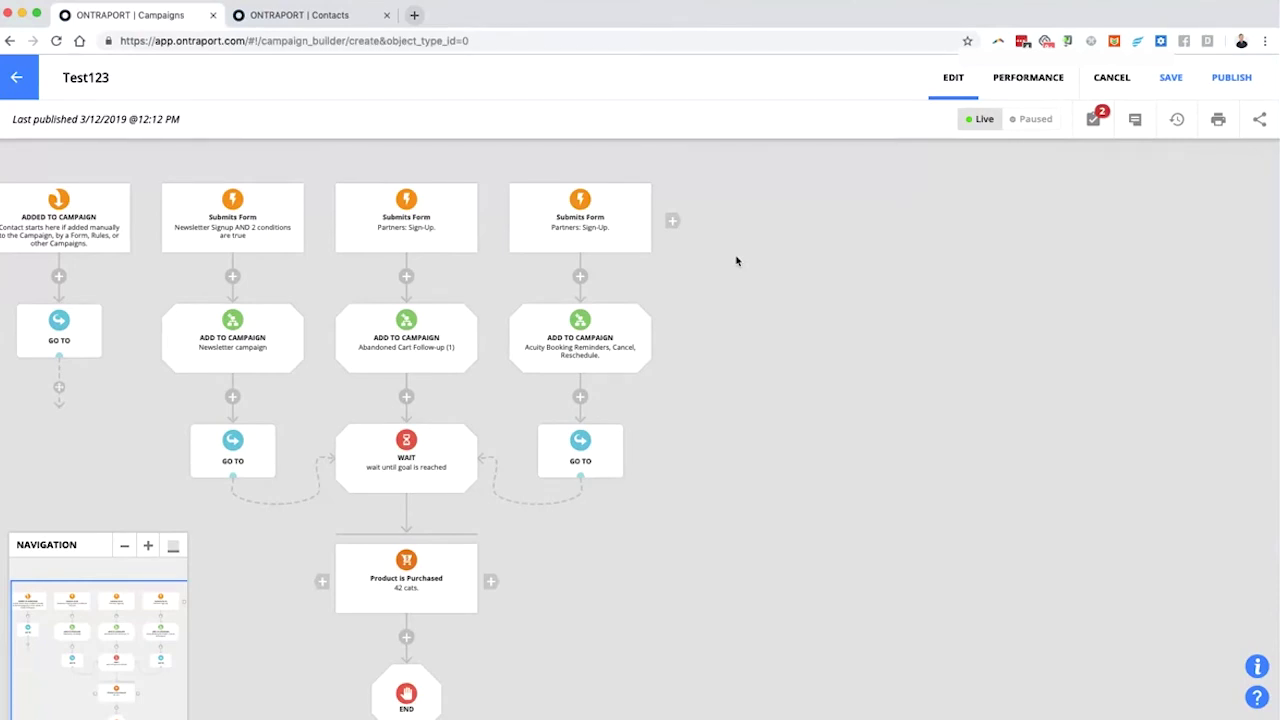
Add a "Today is specific date" trigger dated 3/14/2019 beside the last Partners: Sign-Up trigger.
click(672, 220)
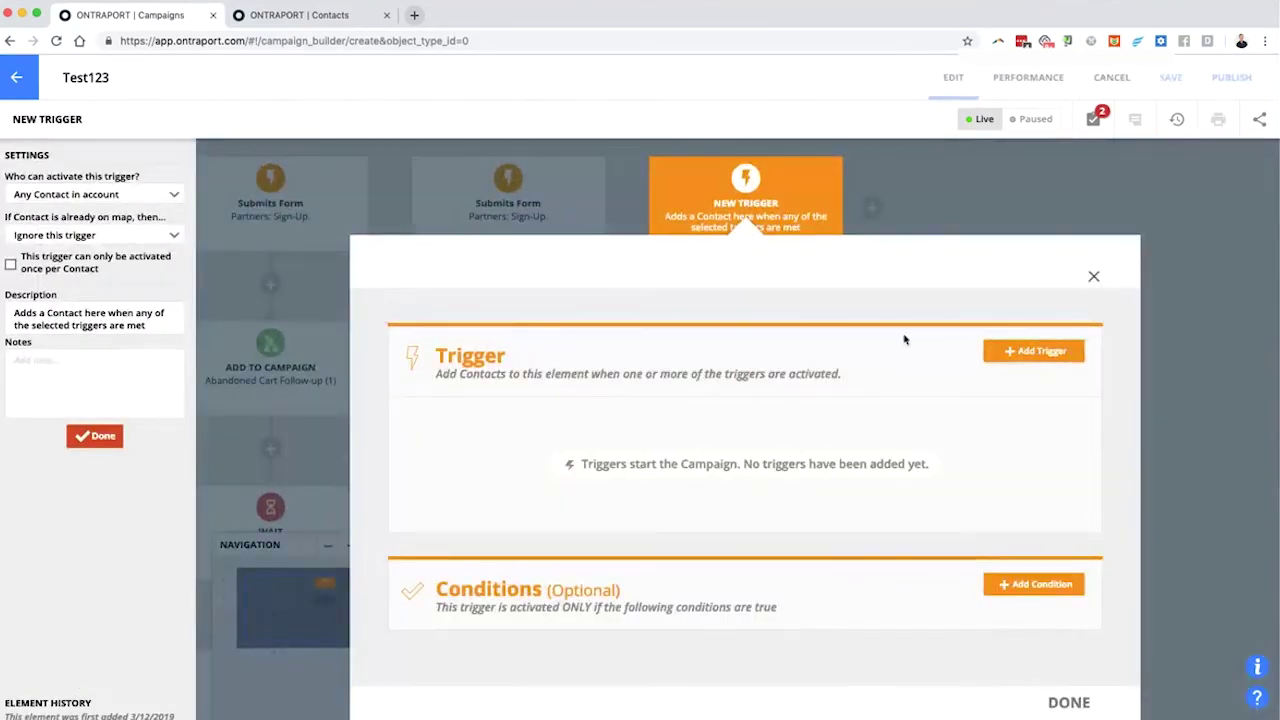
click(1060, 355)
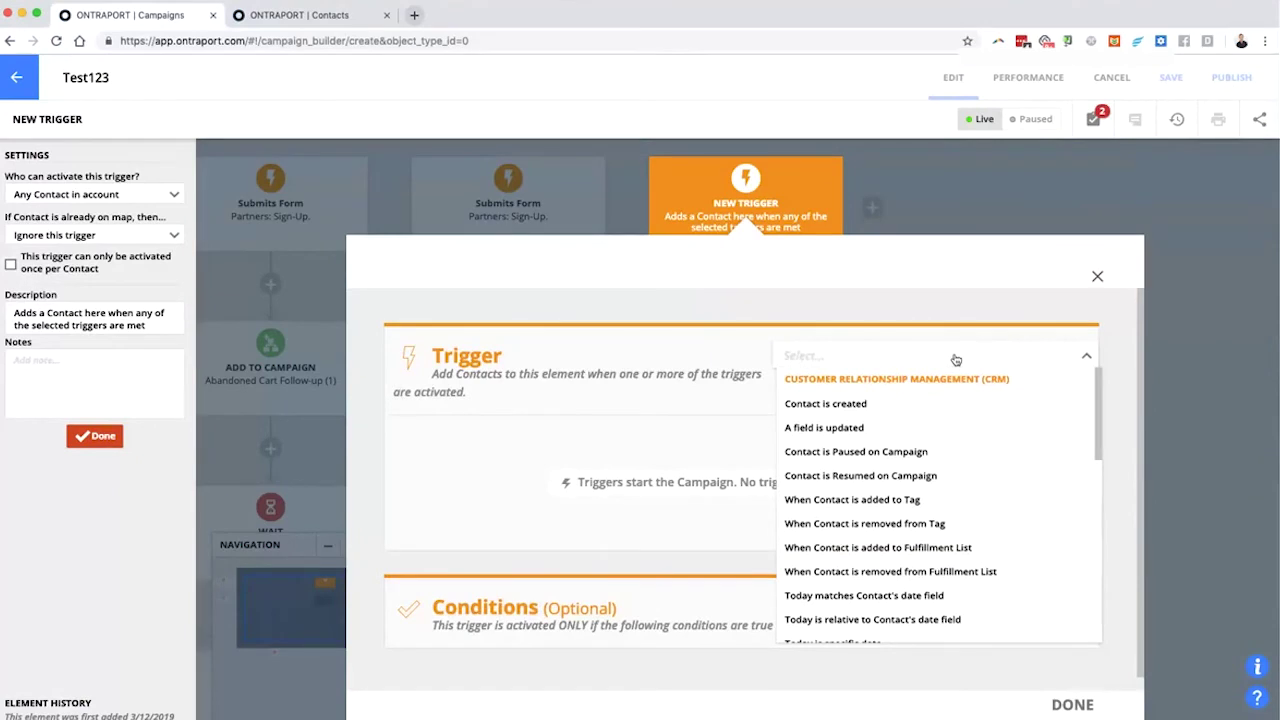
text(date)
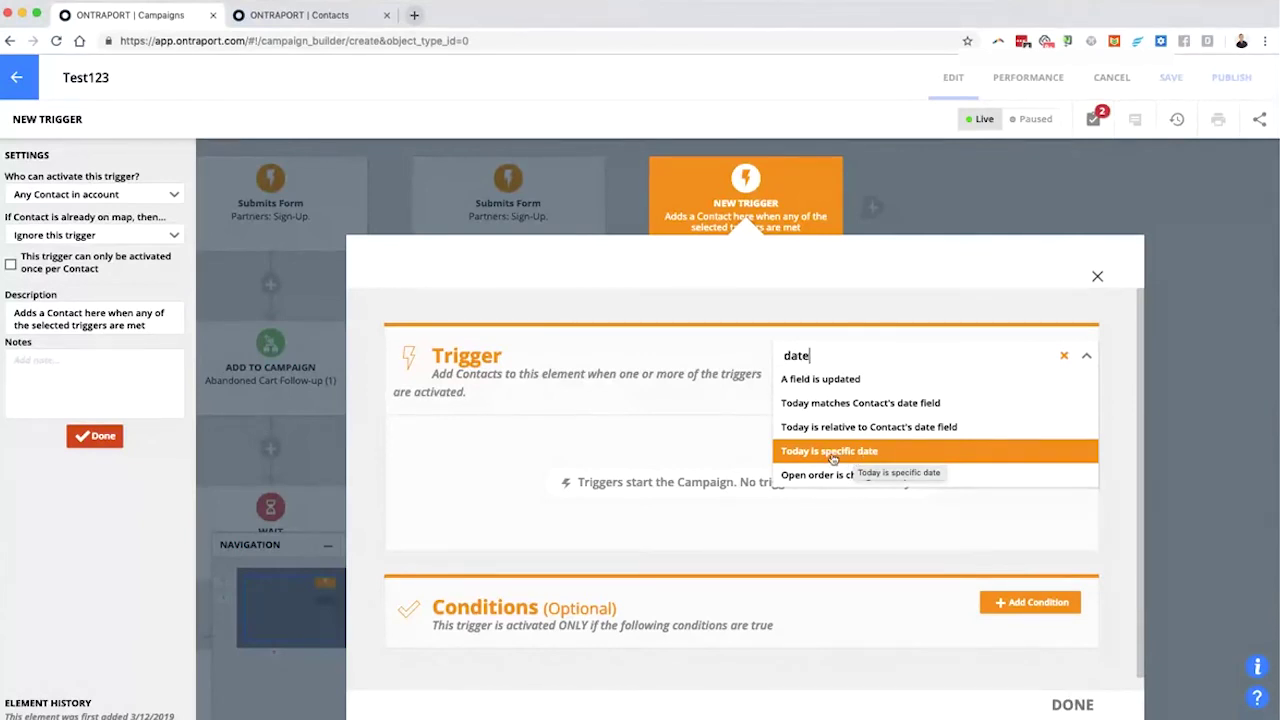
click(832, 458)
click(545, 420)
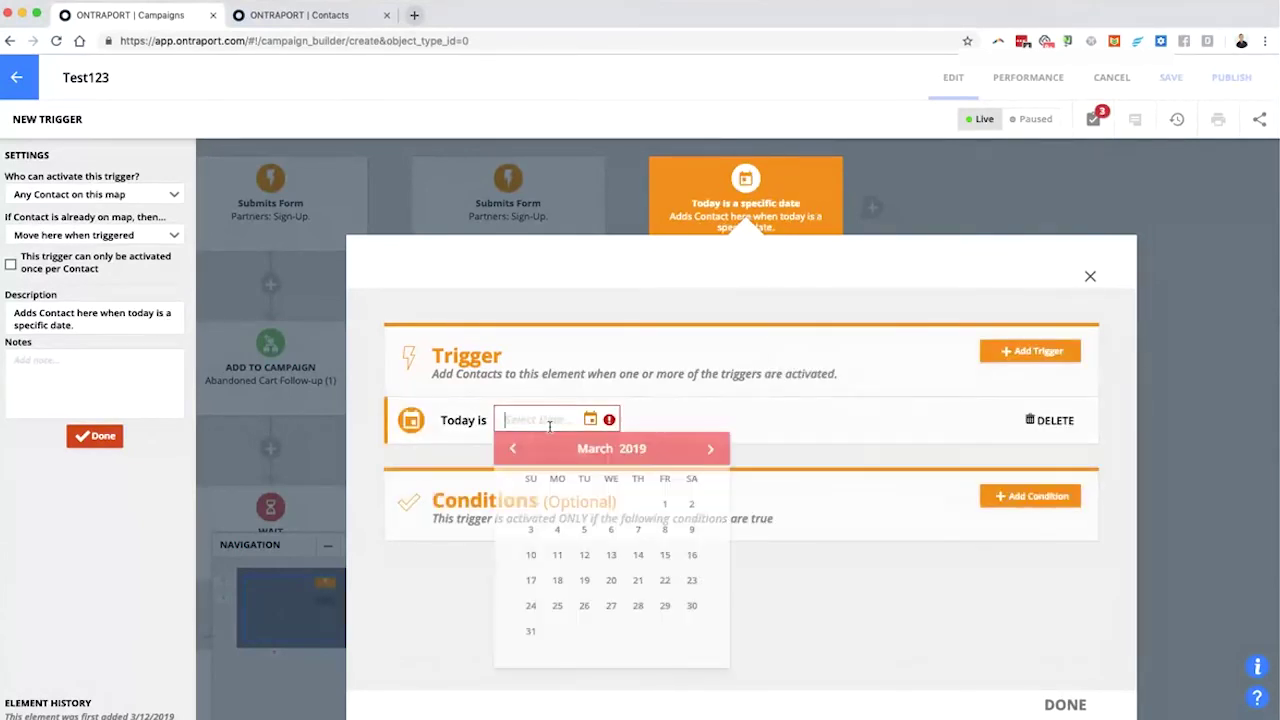
click(638, 555)
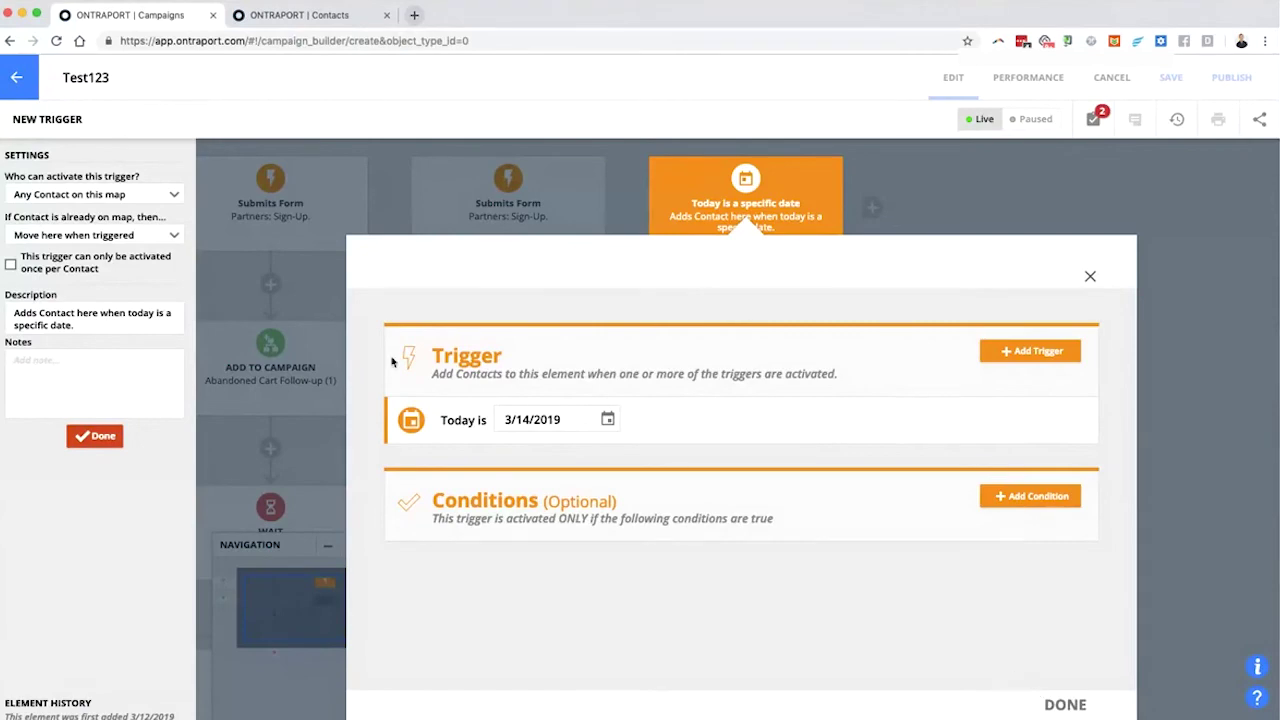
click(1066, 706)
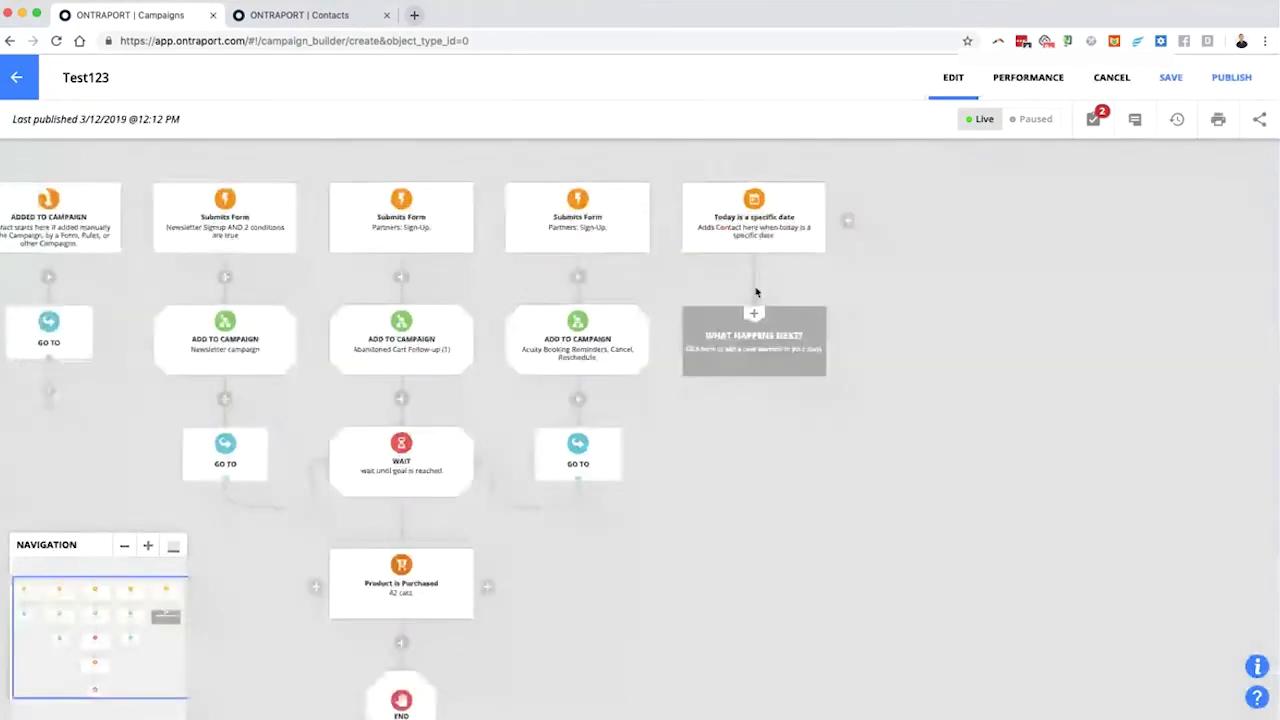
Inspect the specific-date trigger's settings for who can activate it and how contacts already on the map are handled.
click(740, 230)
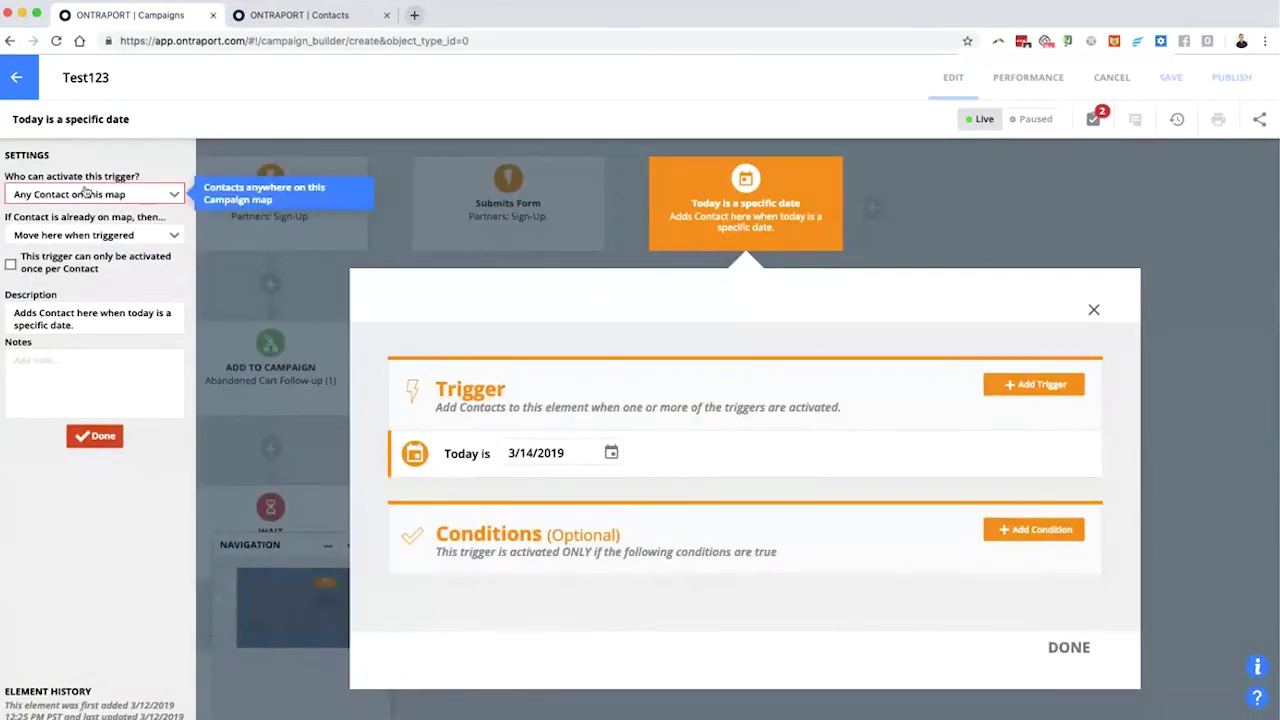
click(90, 194)
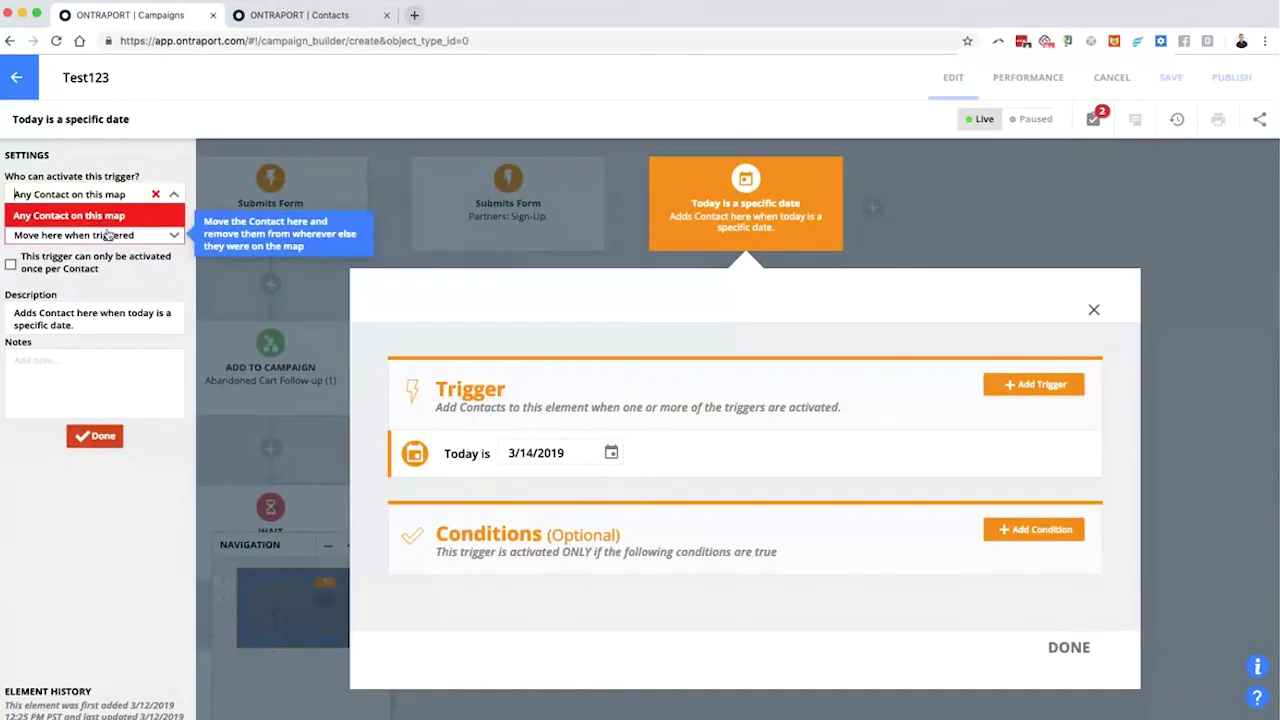
click(629, 235)
click(629, 235)
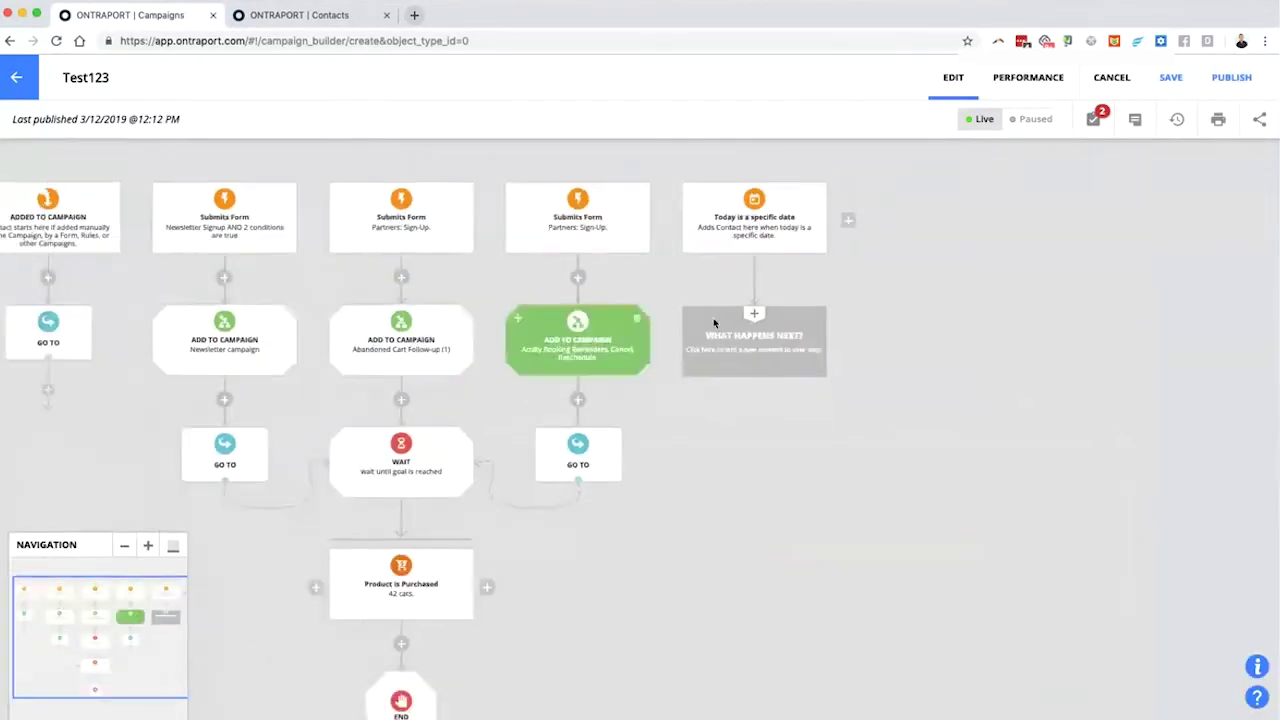
click(762, 224)
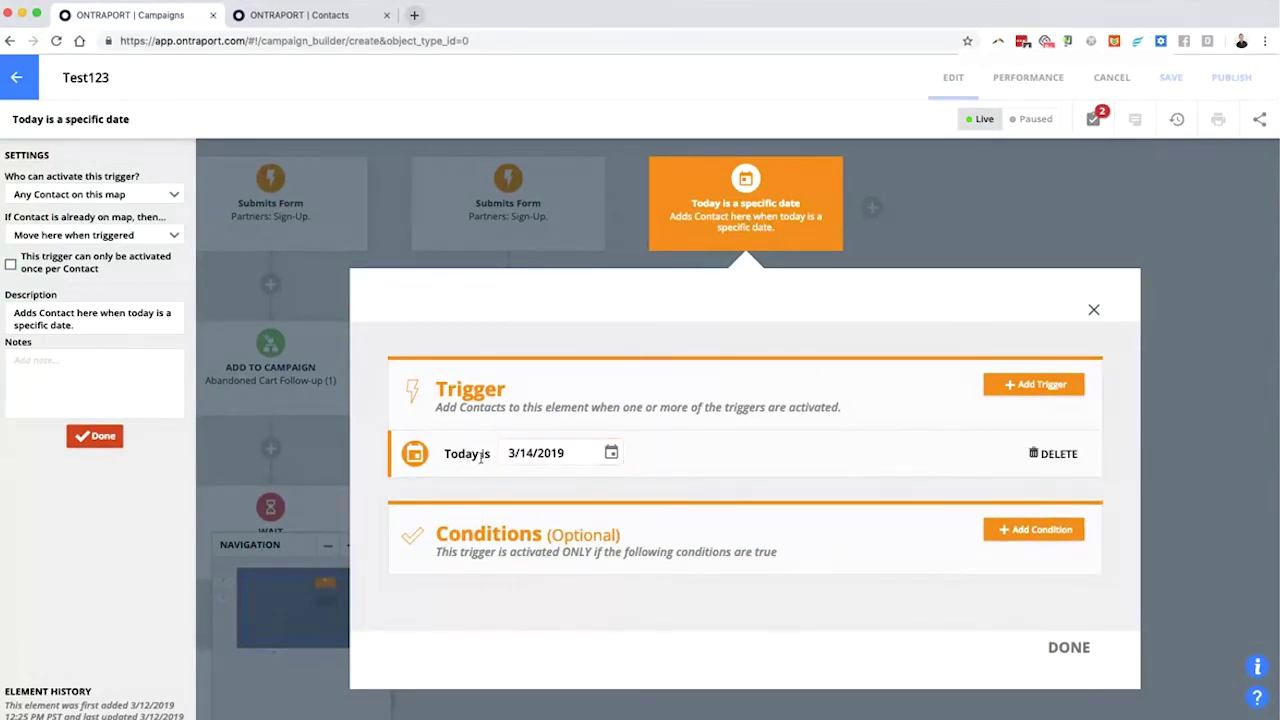
click(908, 266)
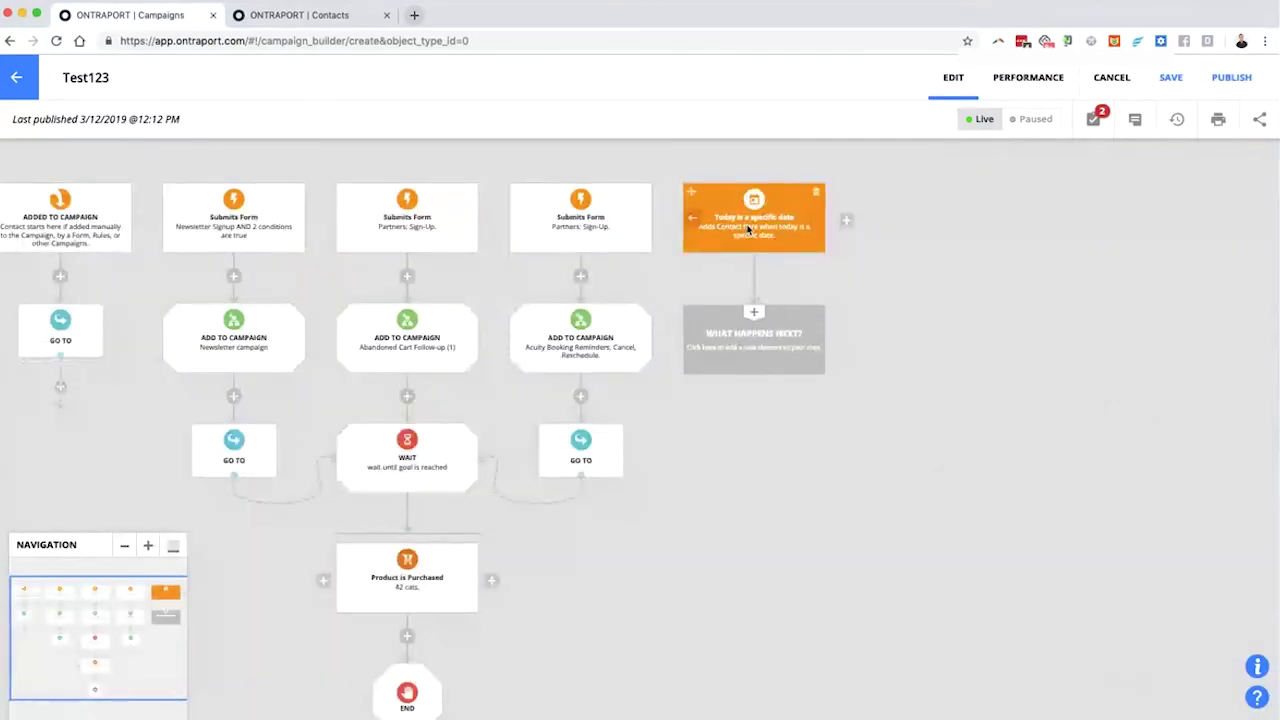
click(748, 229)
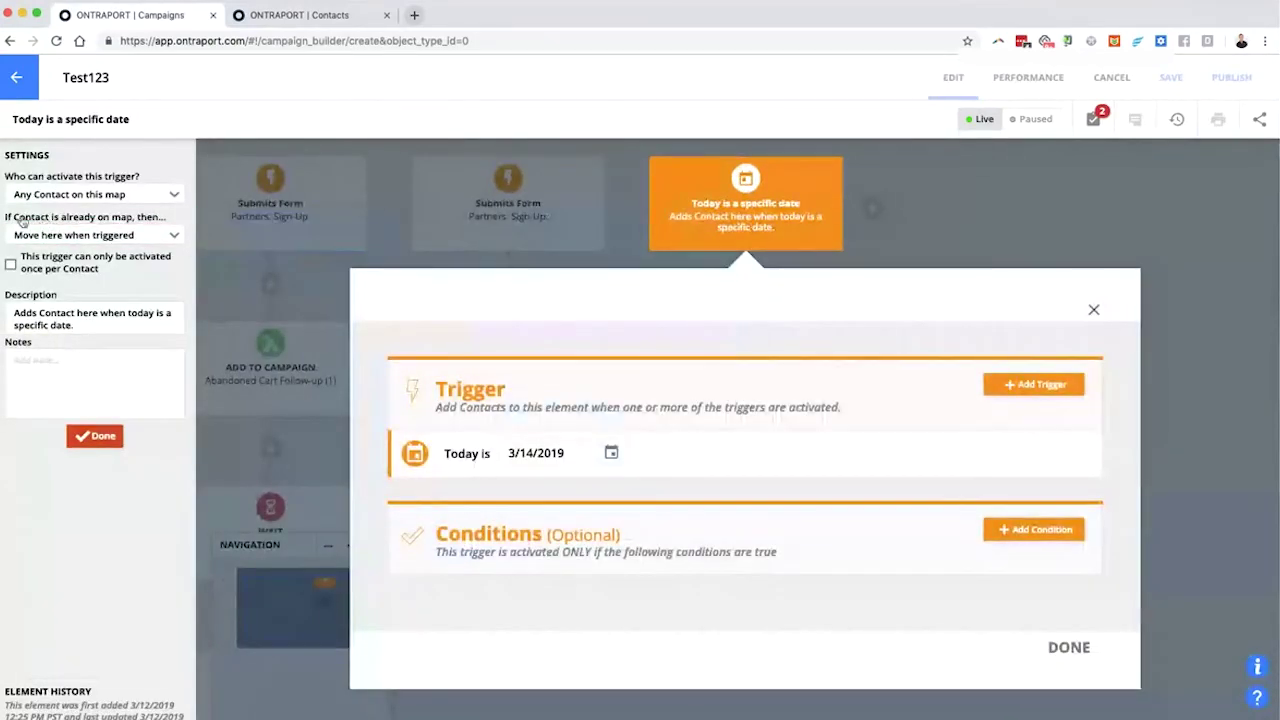
click(436, 230)
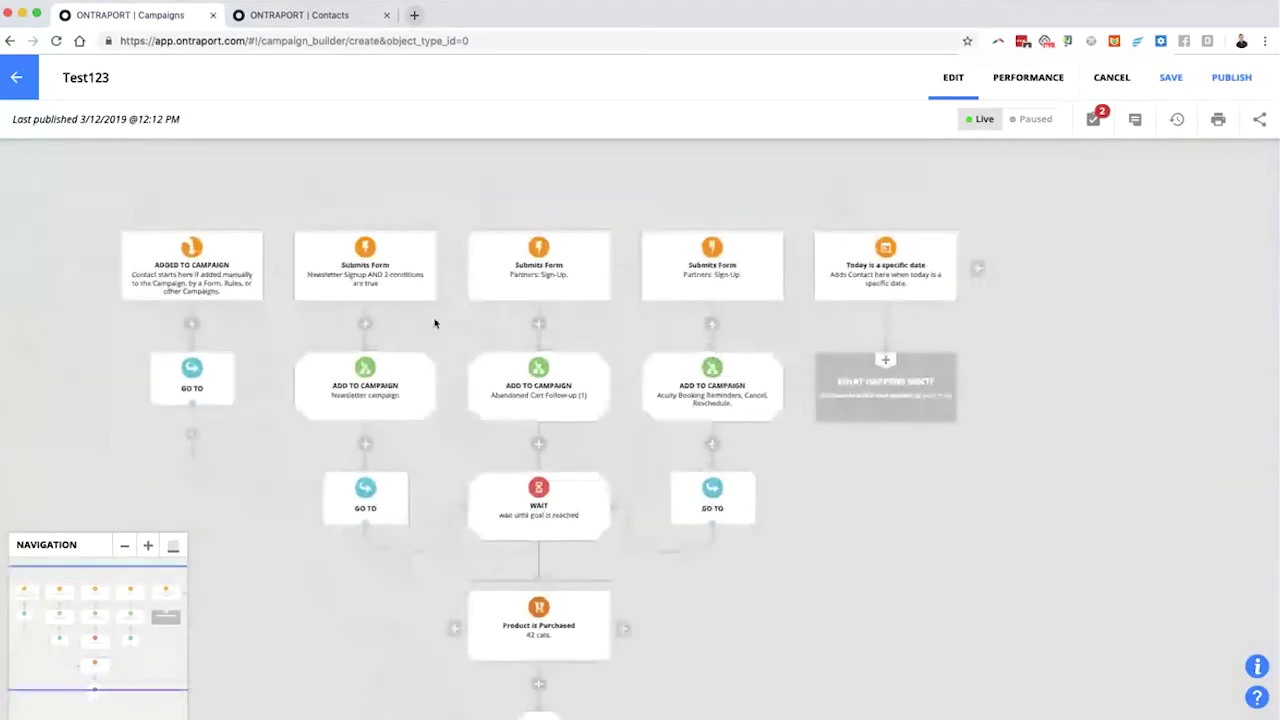
Delete both Partners: Sign-Up form triggers together with everything below them.
click(598, 244)
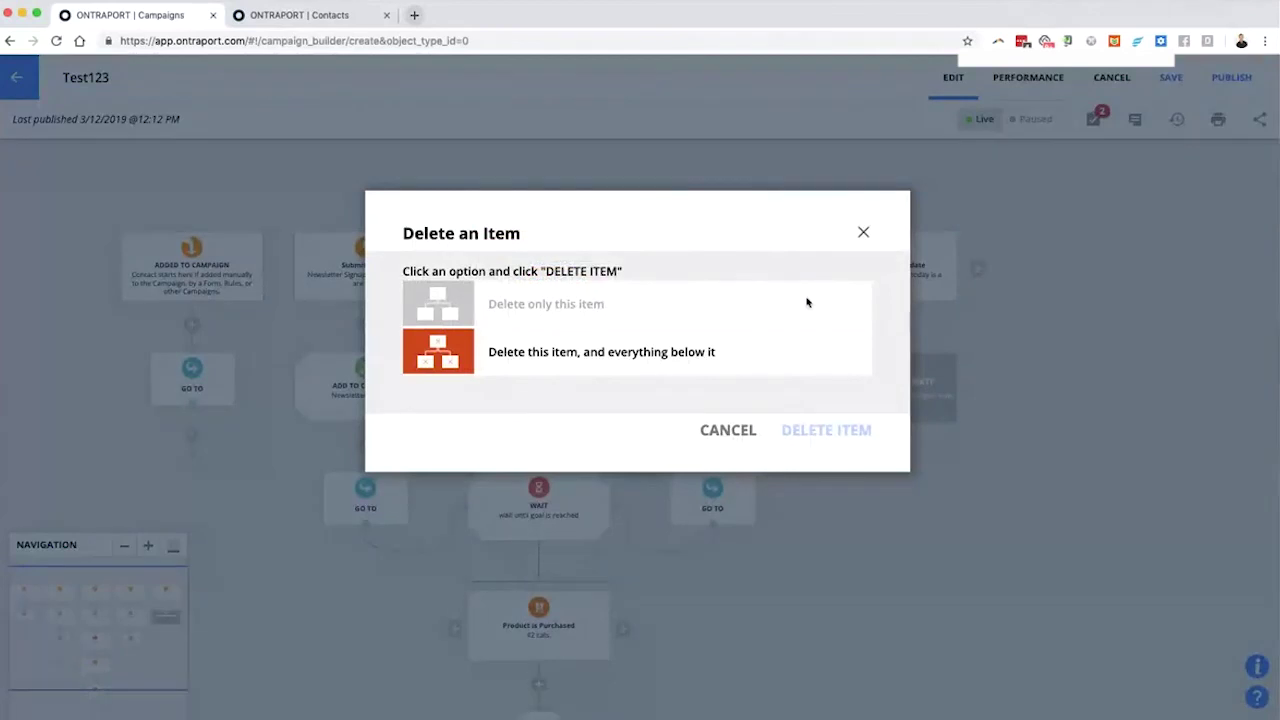
click(669, 366)
click(800, 430)
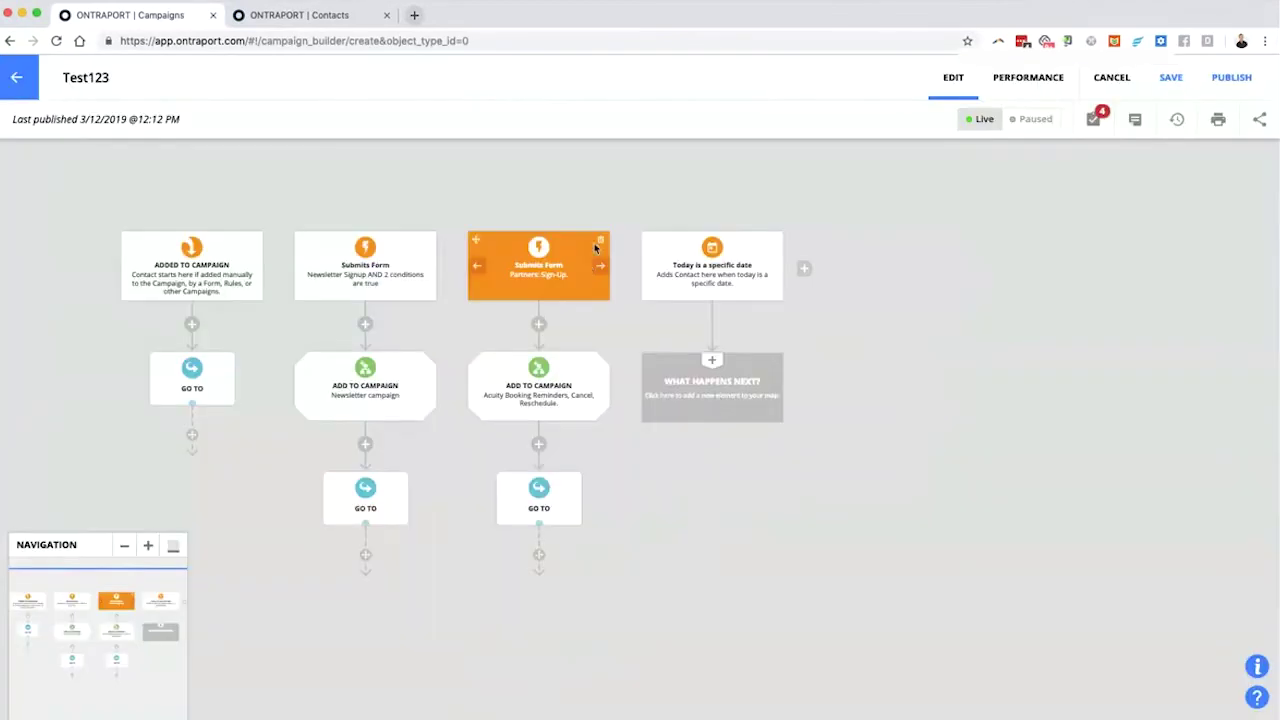
click(598, 247)
click(672, 365)
click(826, 430)
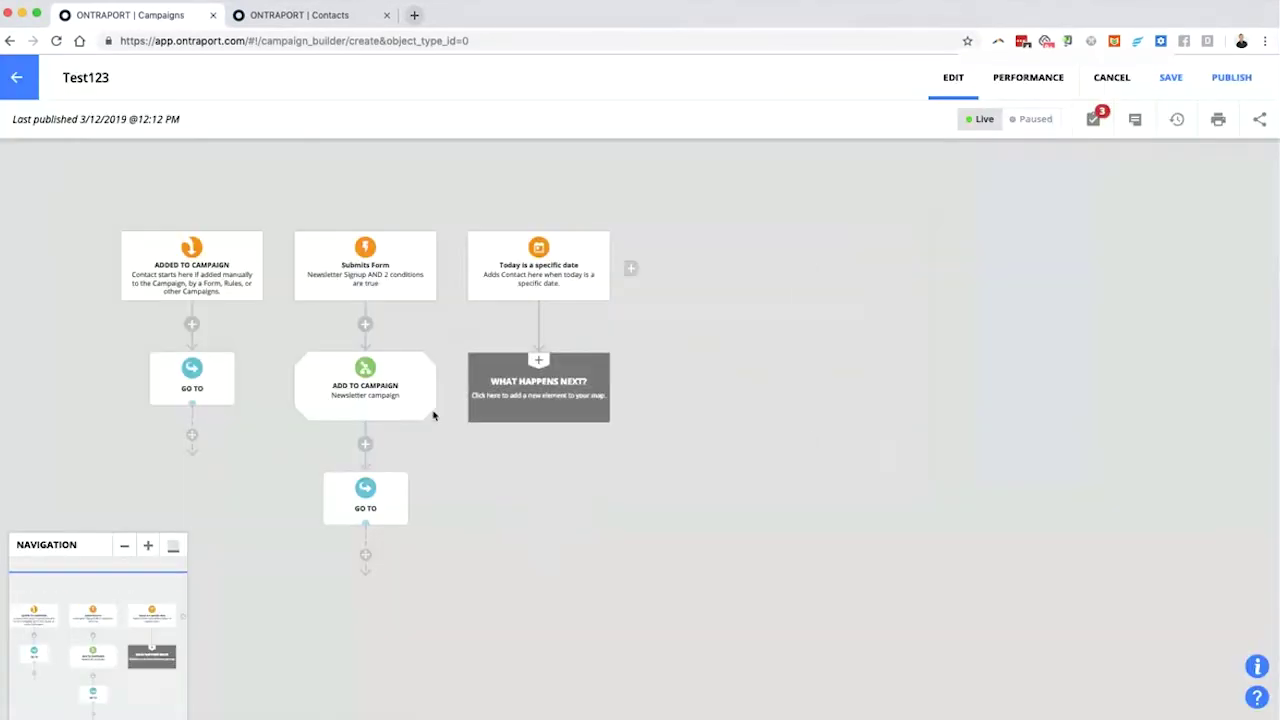
Delete the Newsletter campaign's Add to Campaign element and everything below it under the Newsletter Signup trigger.
mouse_move(363, 272)
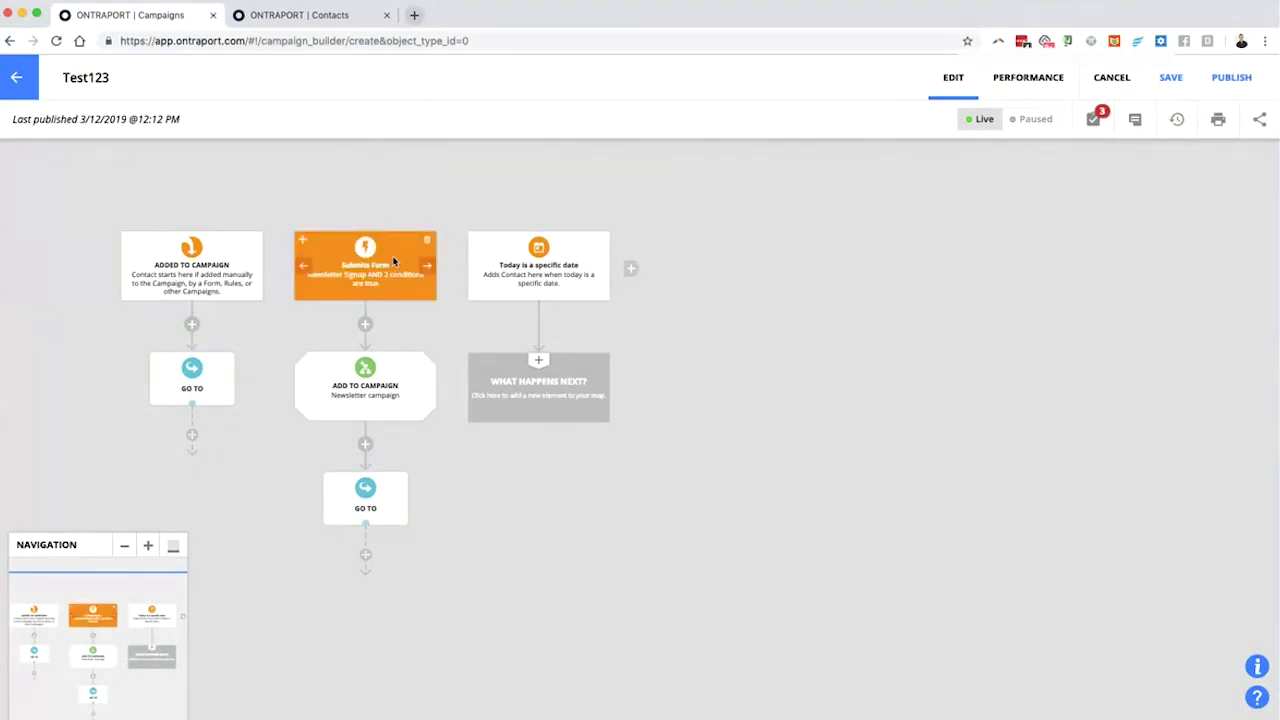
mouse_move(362, 388)
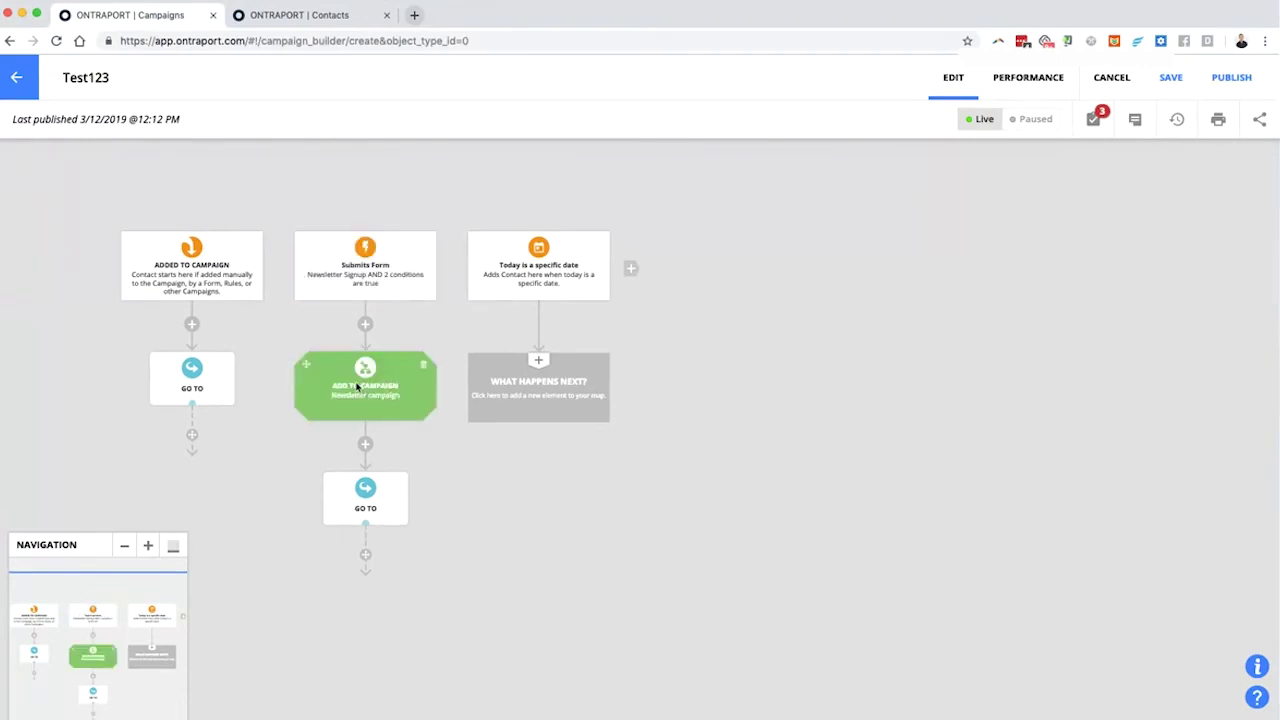
click(424, 365)
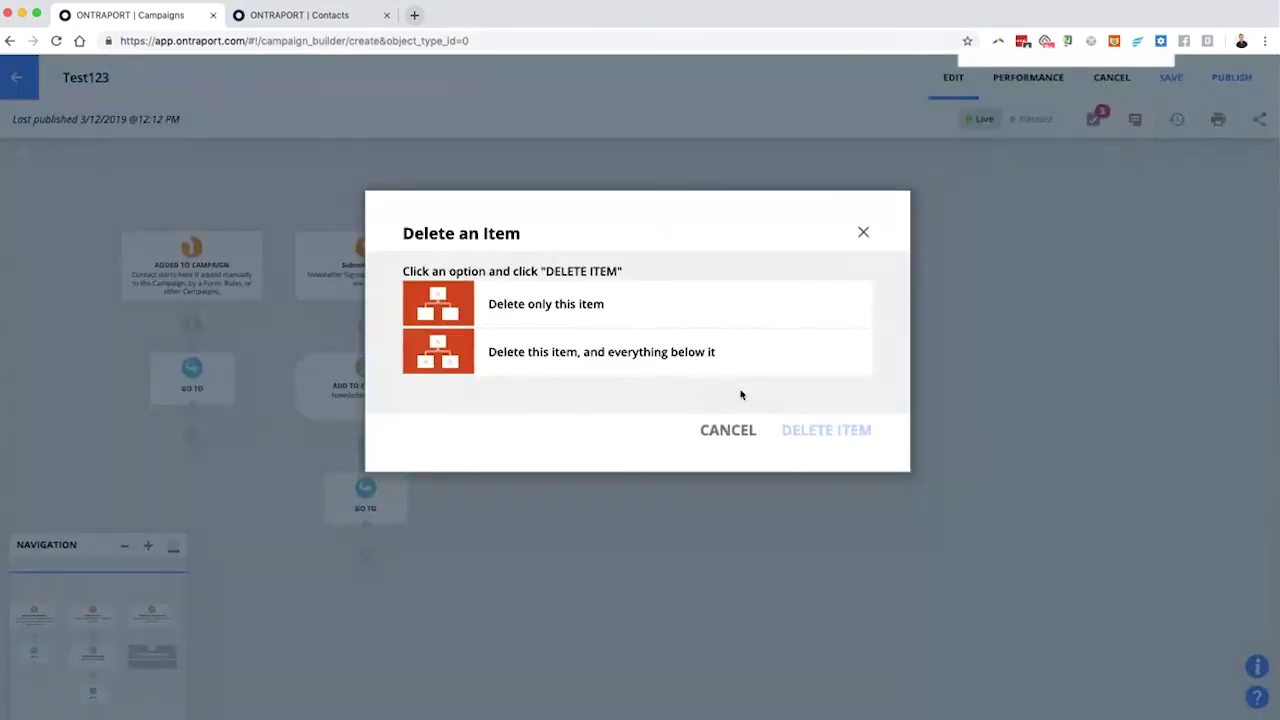
click(740, 355)
click(826, 430)
click(831, 389)
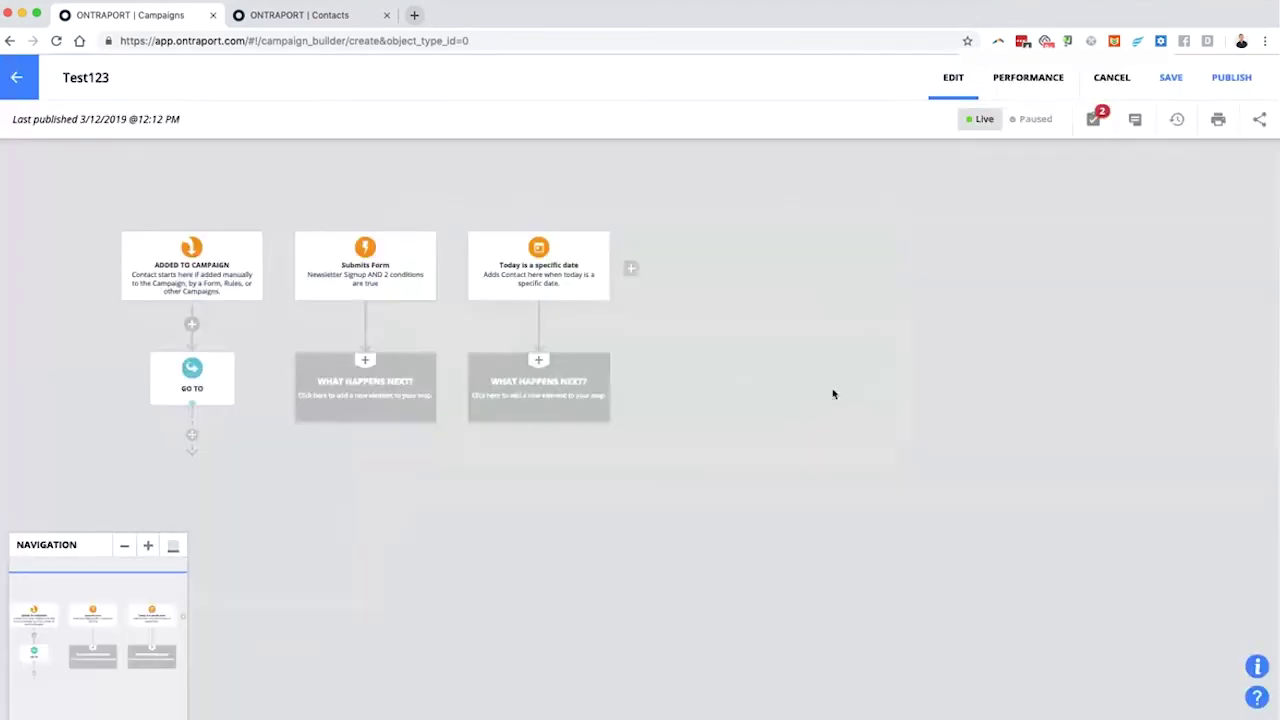
Add a Send an Email element followed by an END beneath the Newsletter Signup form trigger.
click(427, 396)
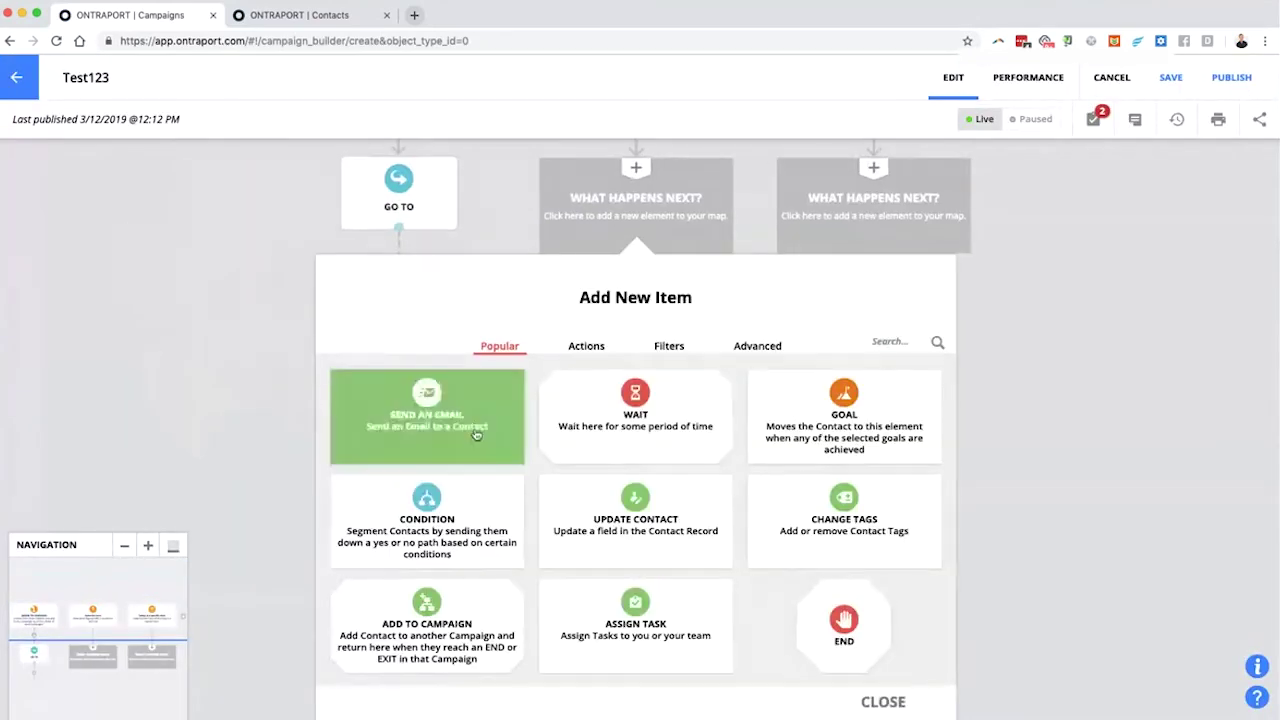
click(476, 435)
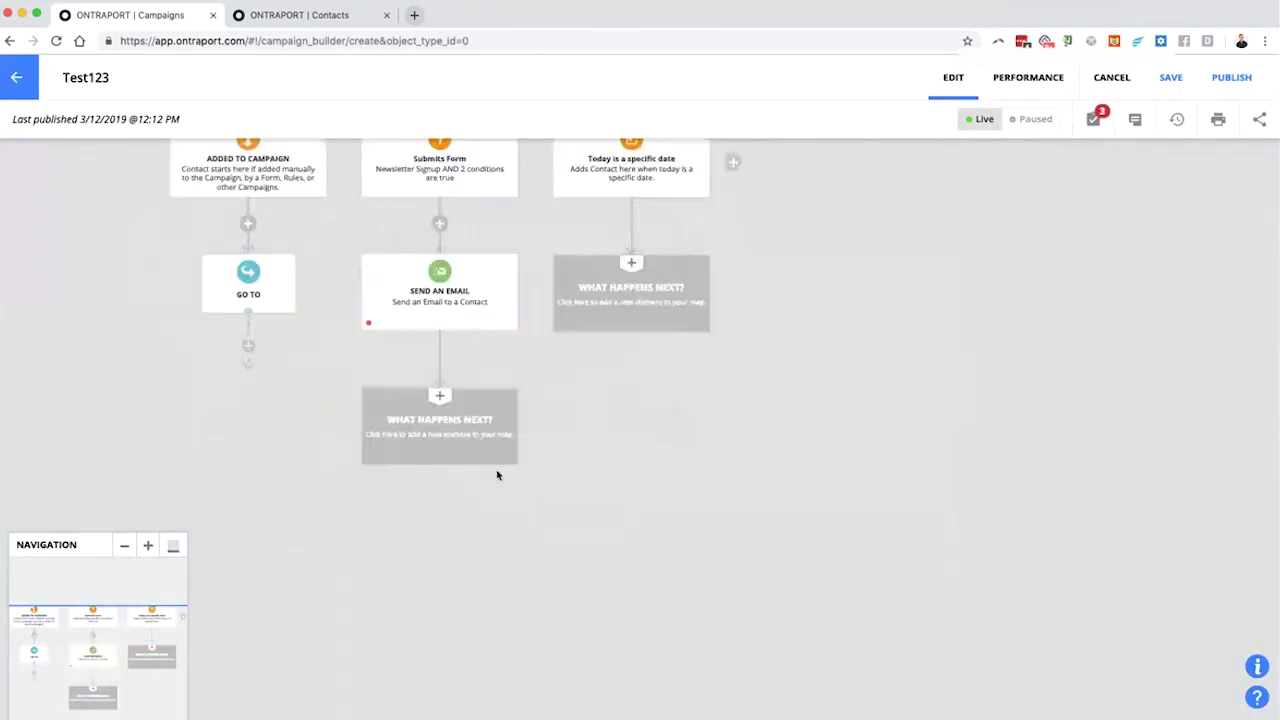
click(494, 457)
click(843, 614)
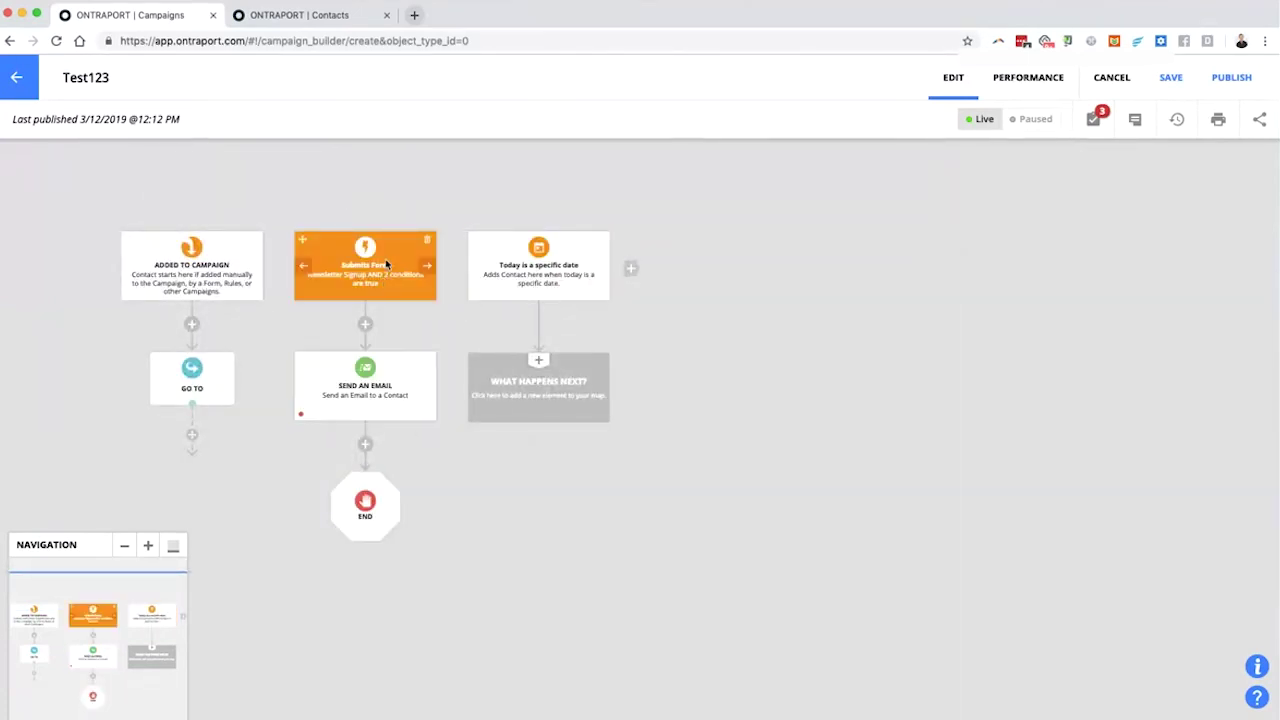
Check how the specific-date trigger handles contacts already on the map, and add a Wait element beneath it.
click(551, 284)
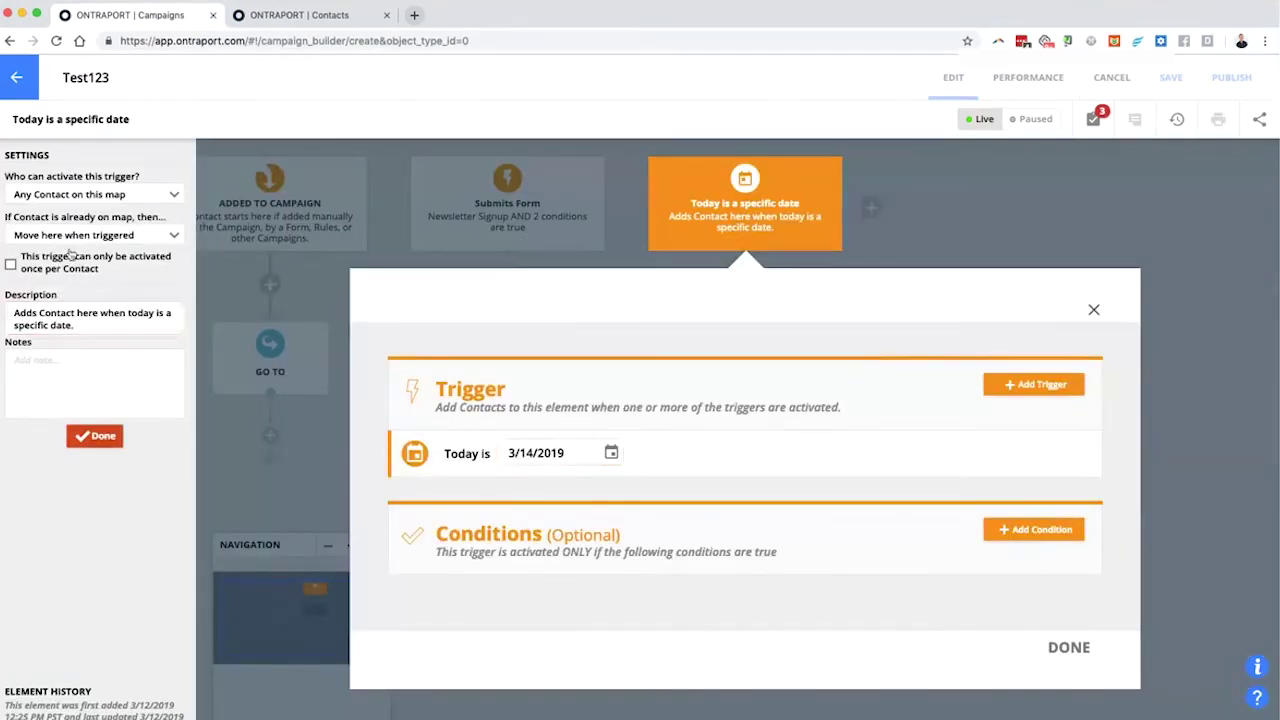
mouse_move(110, 245)
click(100, 440)
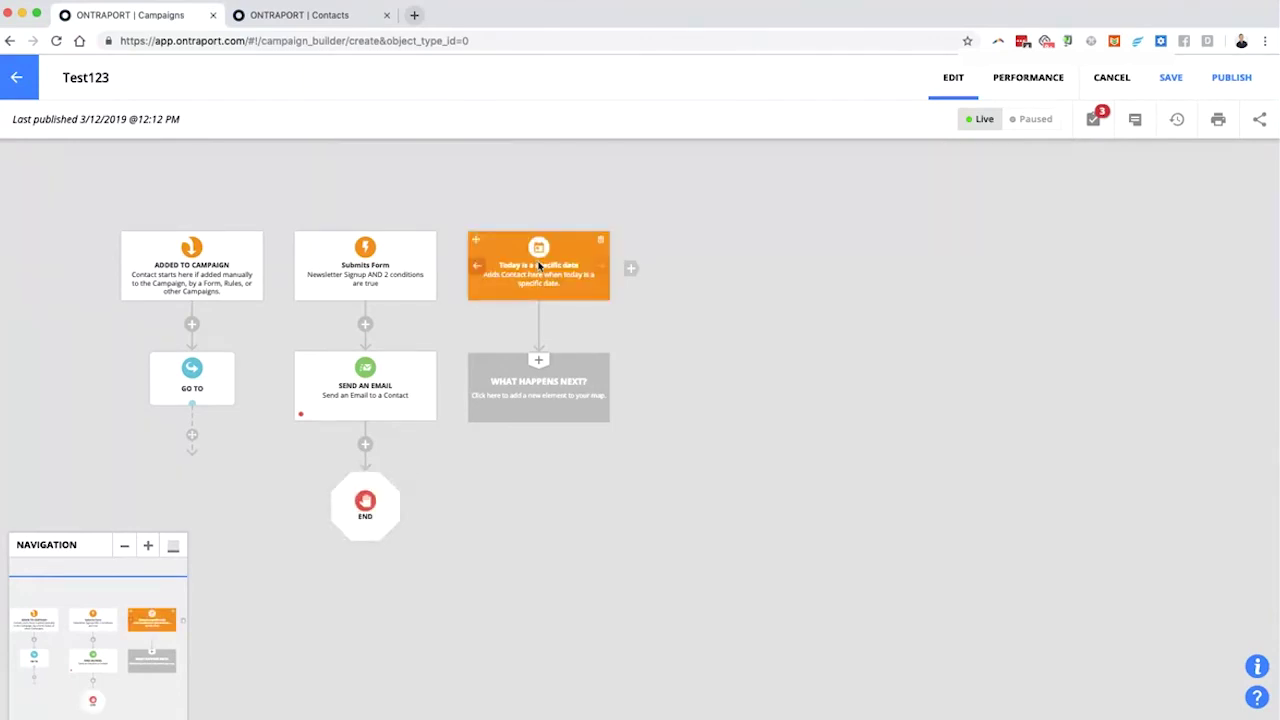
click(548, 380)
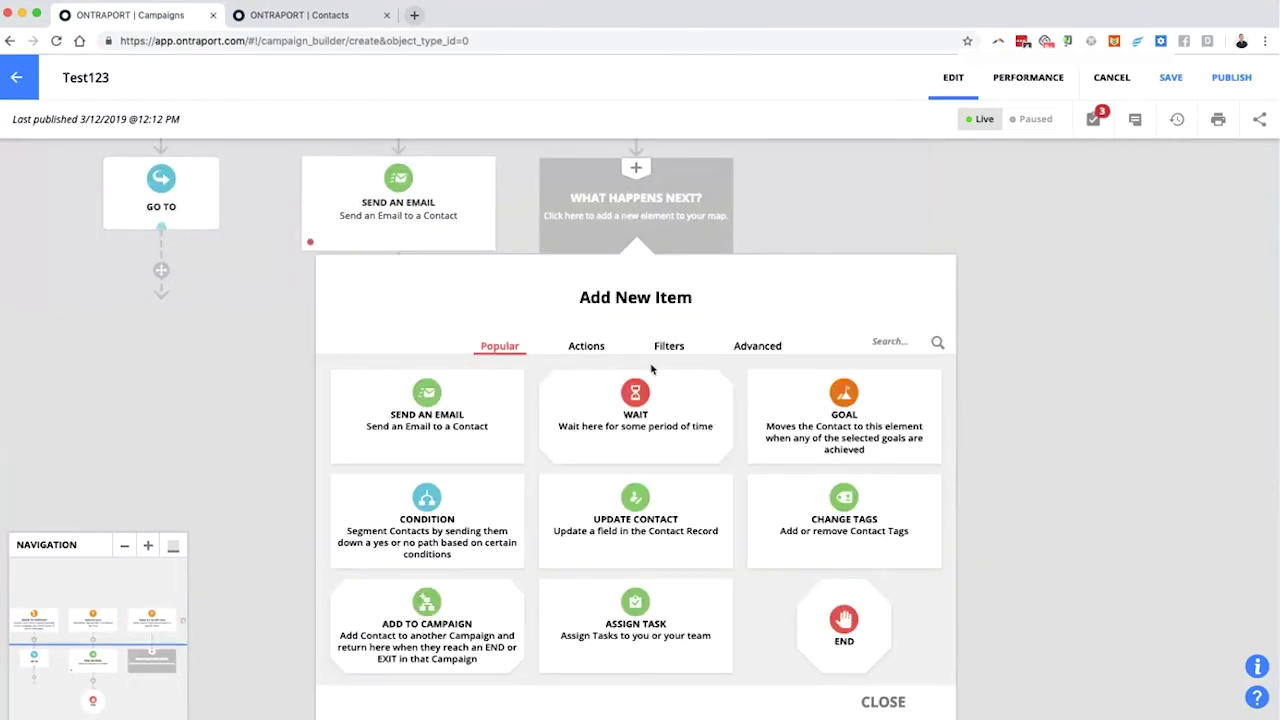
click(675, 408)
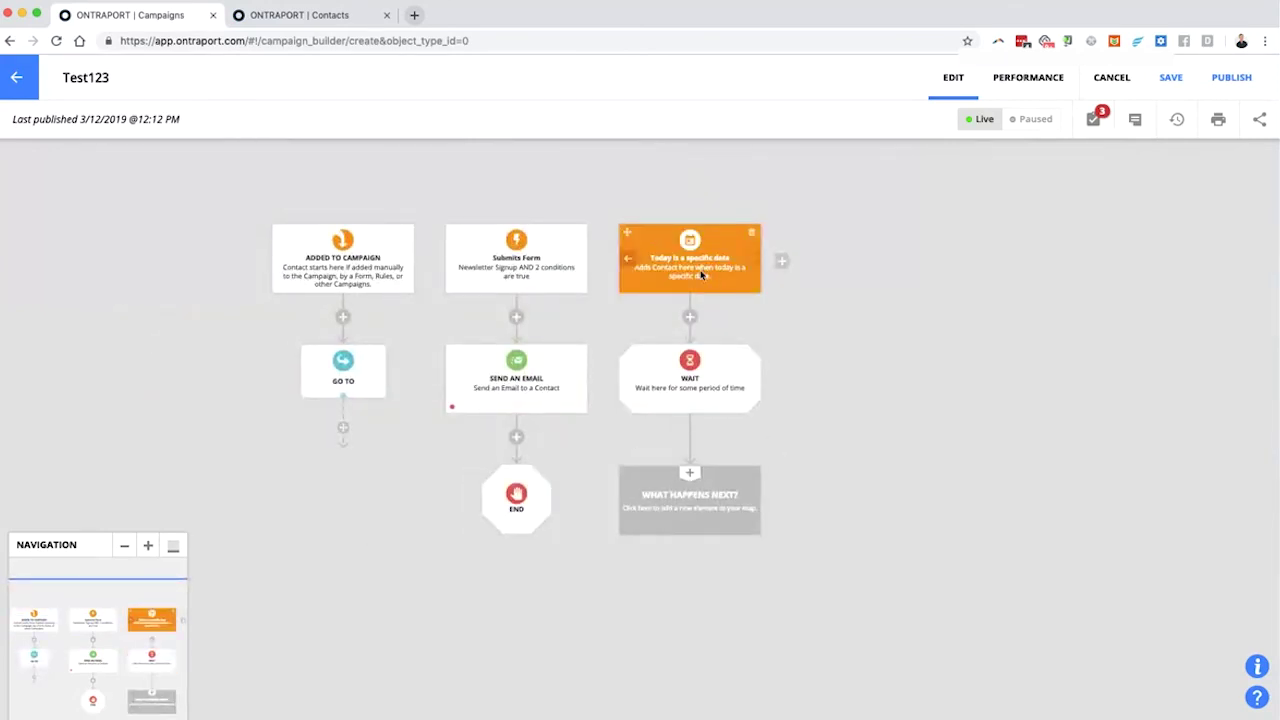
Set the Wait element to Some time passes with zero duration, then until 10:00 AM in the Contact's timezone.
click(700, 400)
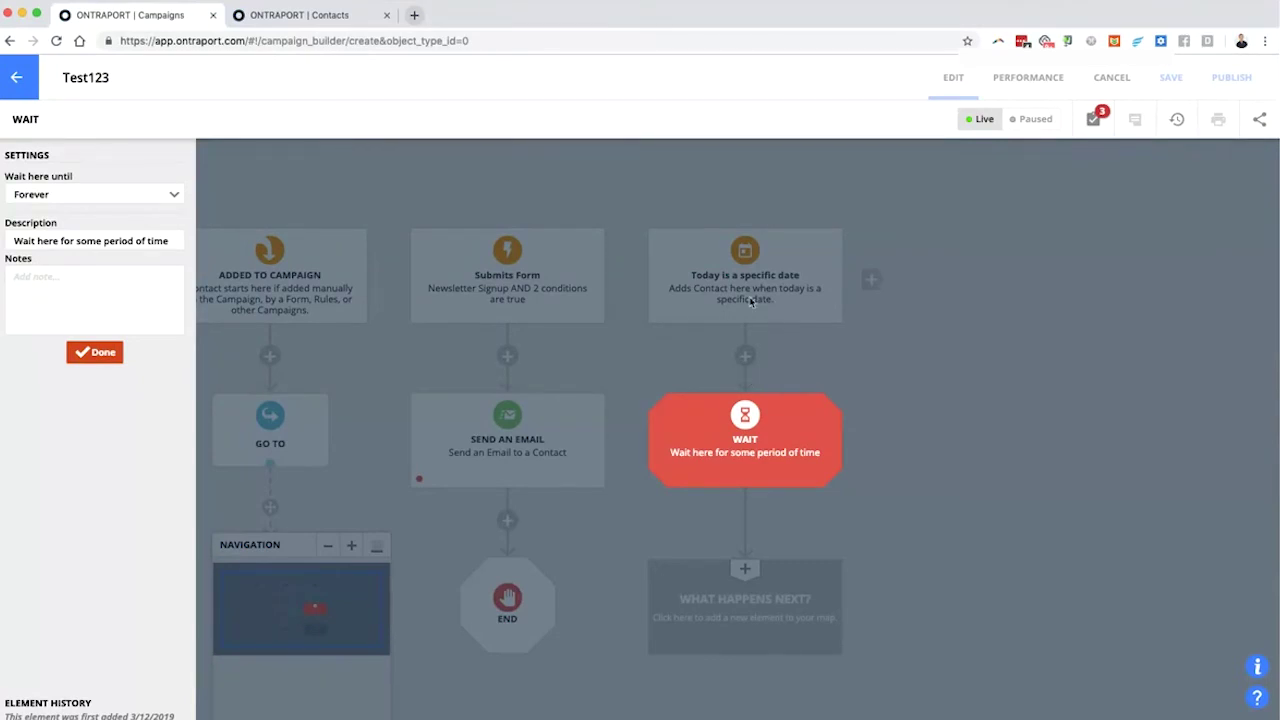
click(73, 200)
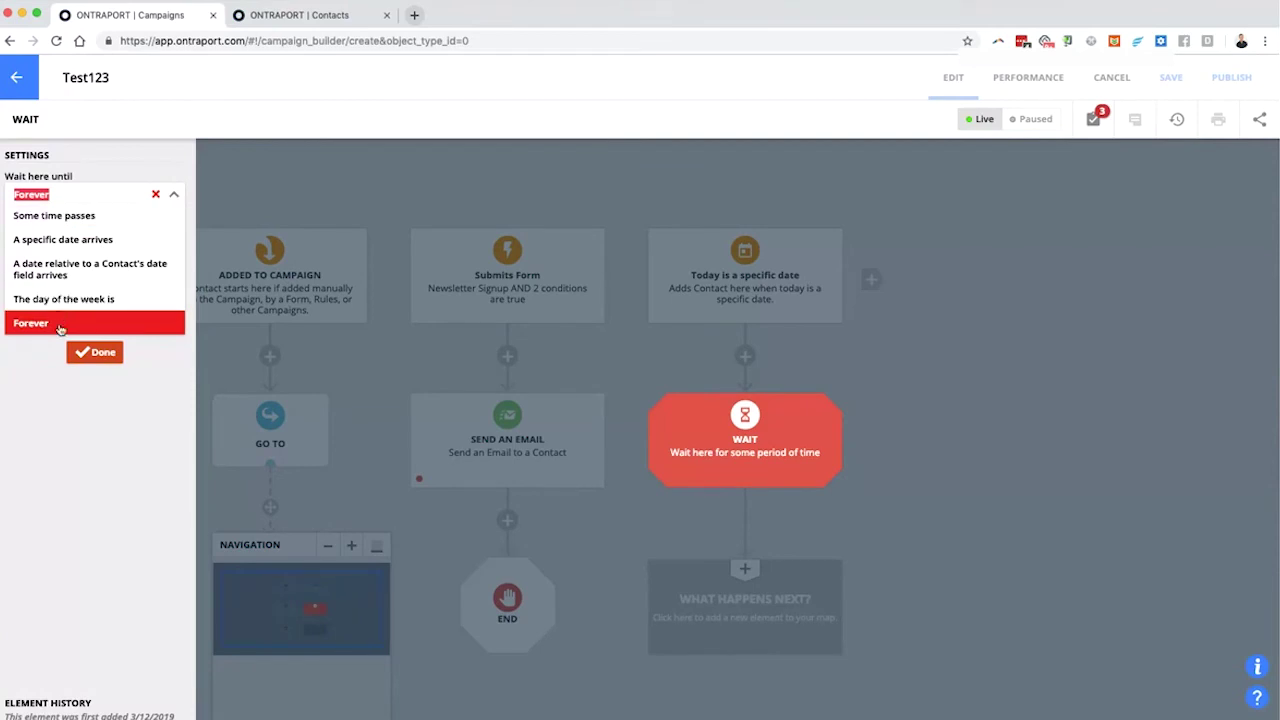
click(60, 215)
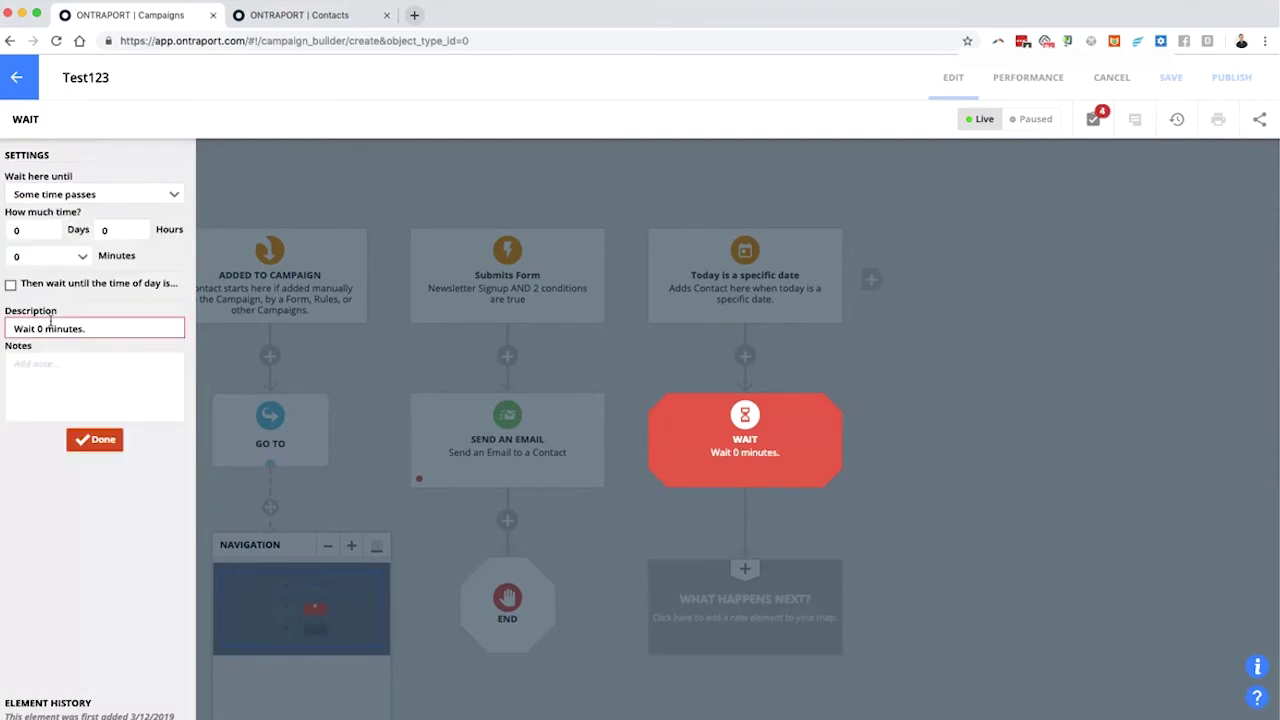
click(12, 286)
click(87, 334)
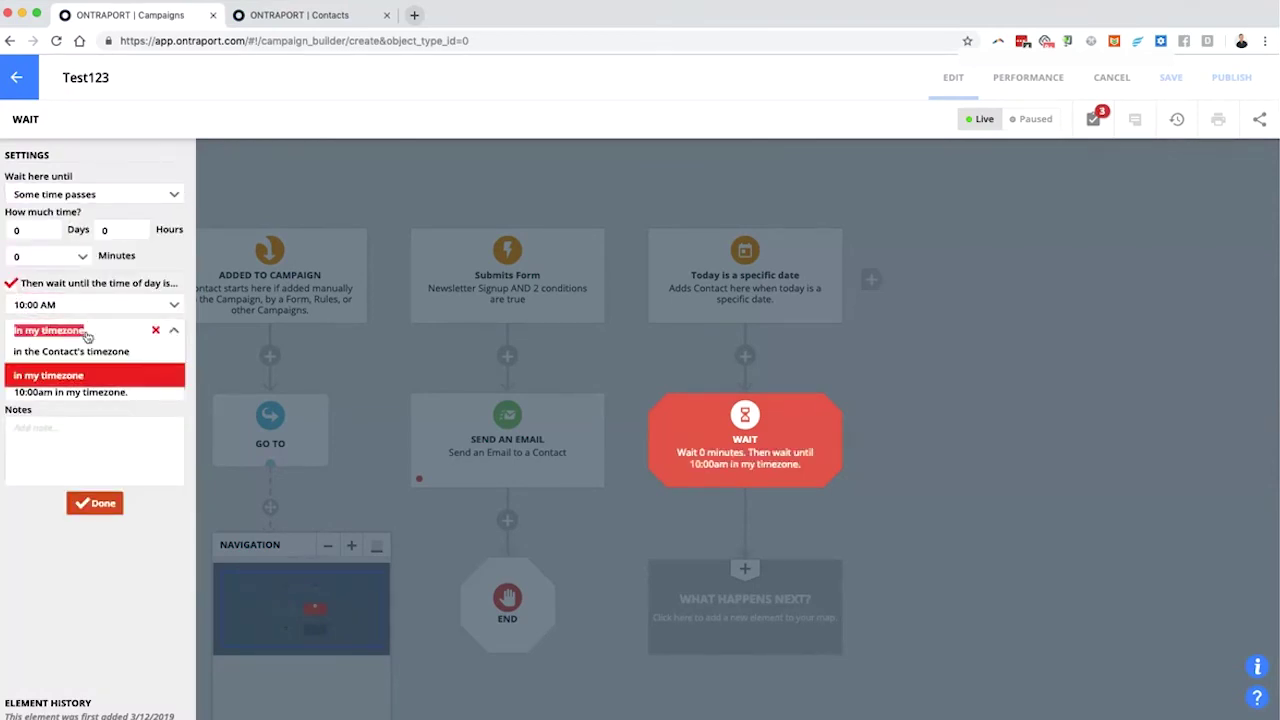
click(75, 351)
click(95, 503)
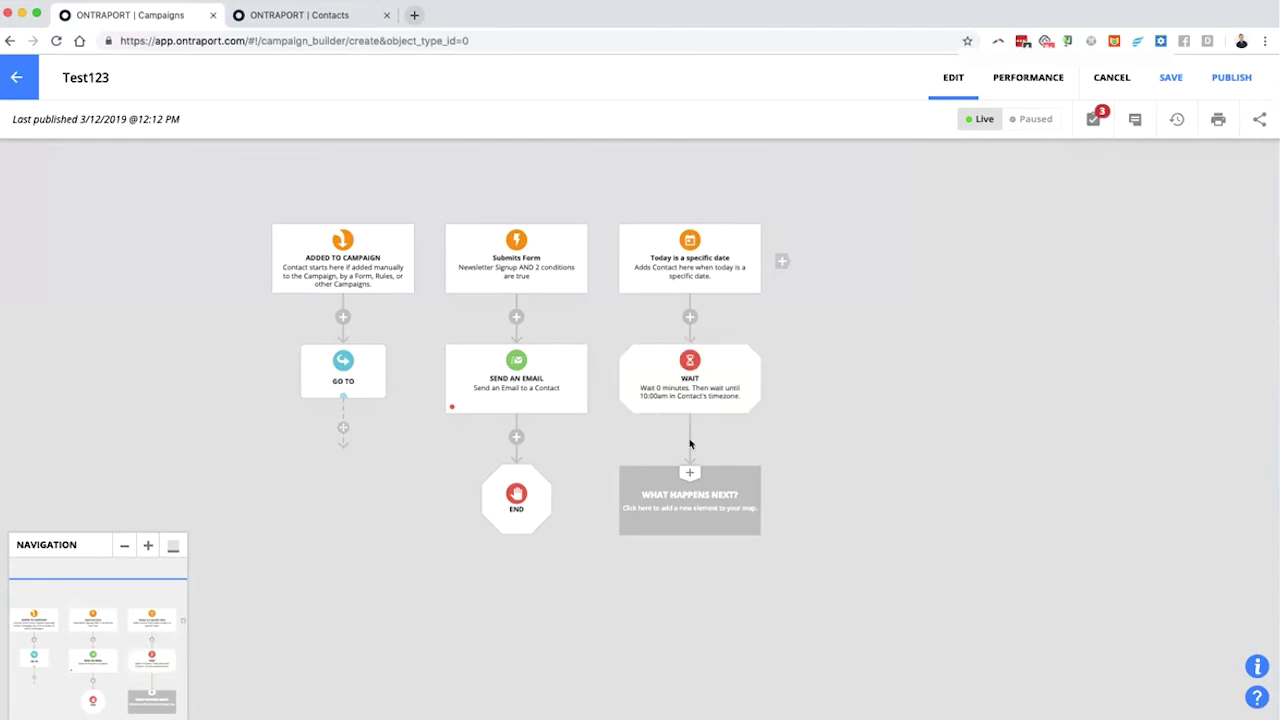
Add a Send an Email element and an END below the Wait in the specific-date branch.
click(689, 500)
click(455, 418)
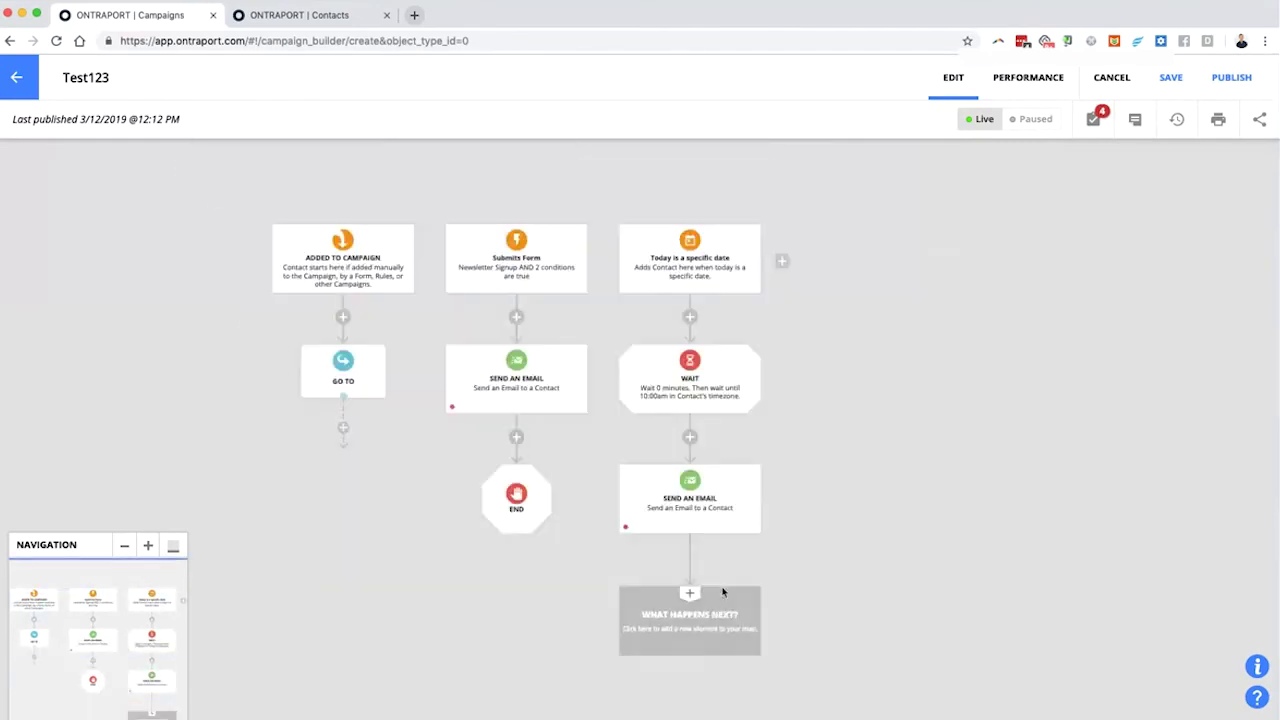
click(710, 600)
click(821, 632)
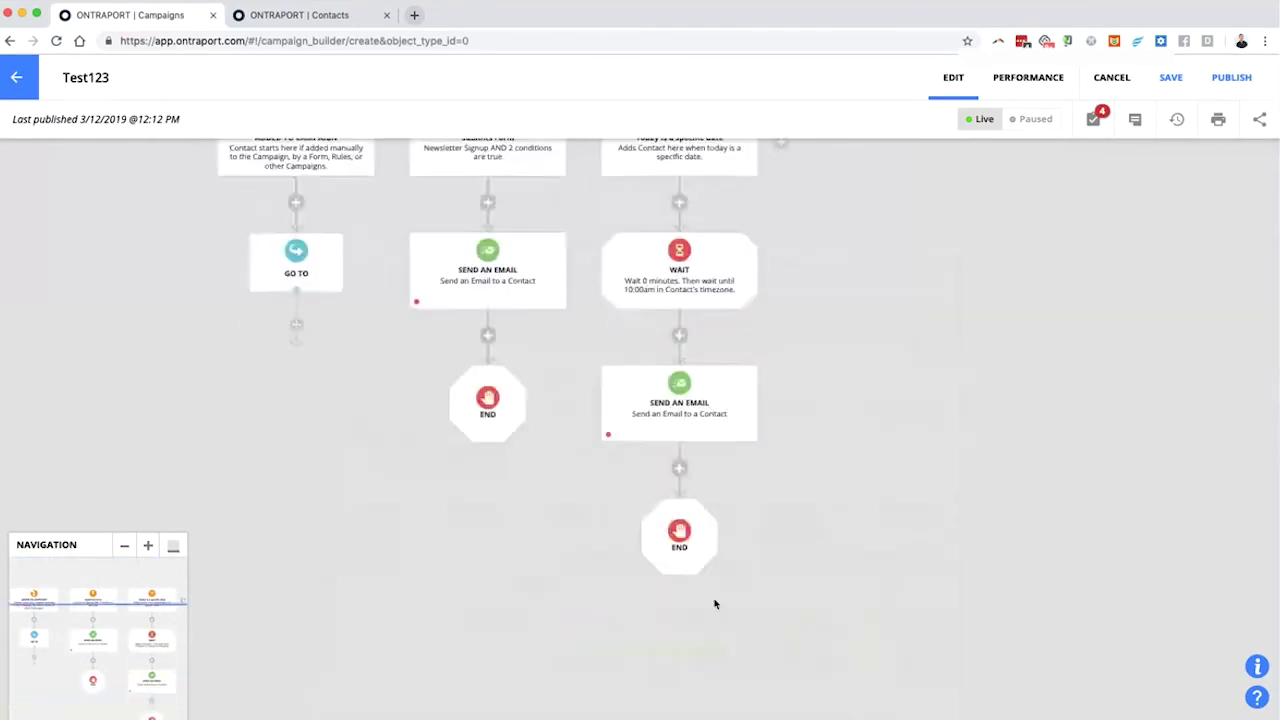
Copy the specific-date trigger with all following items beside itself and set the copy's date to 3/15/2019.
mouse_move(628, 236)
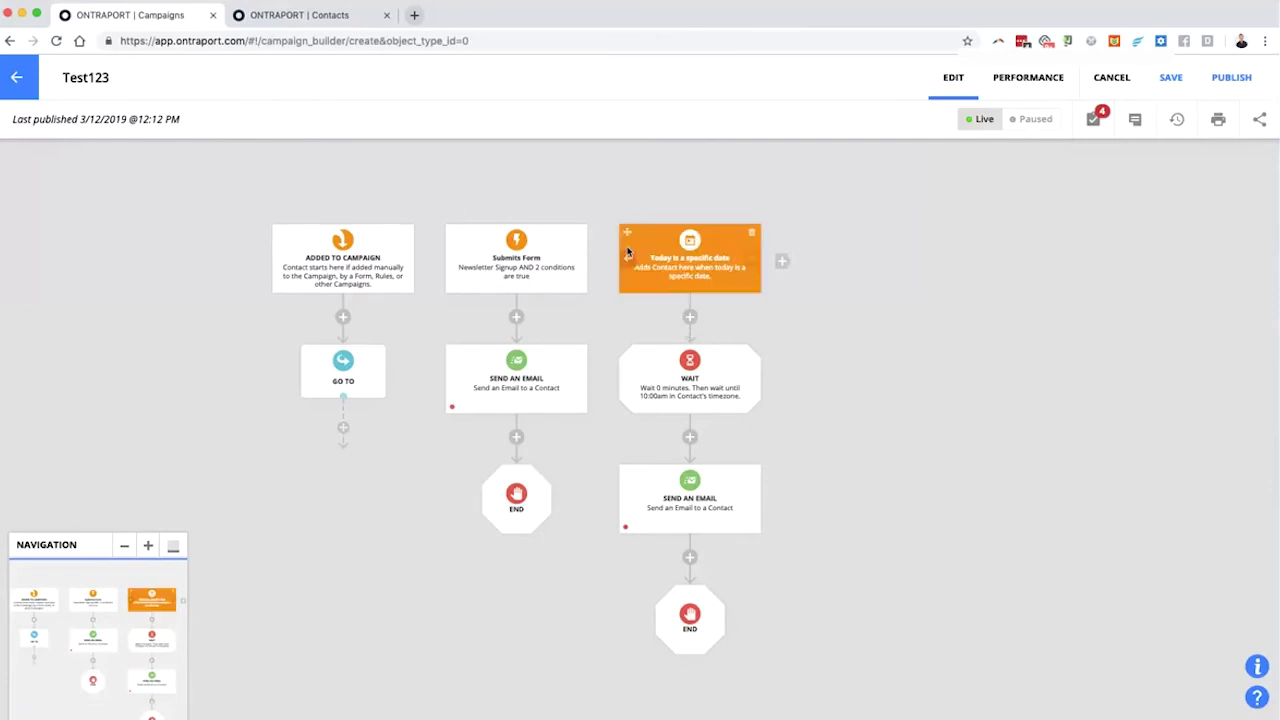
drag(628, 236, 782, 268)
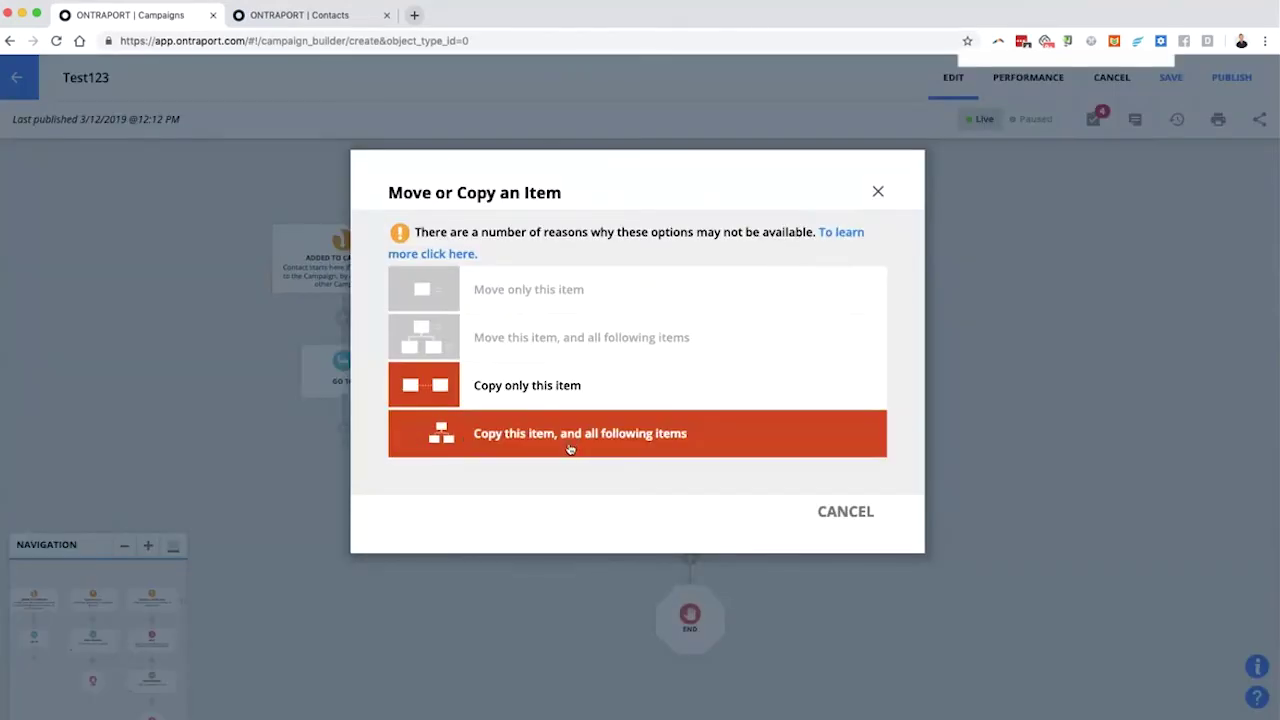
click(568, 440)
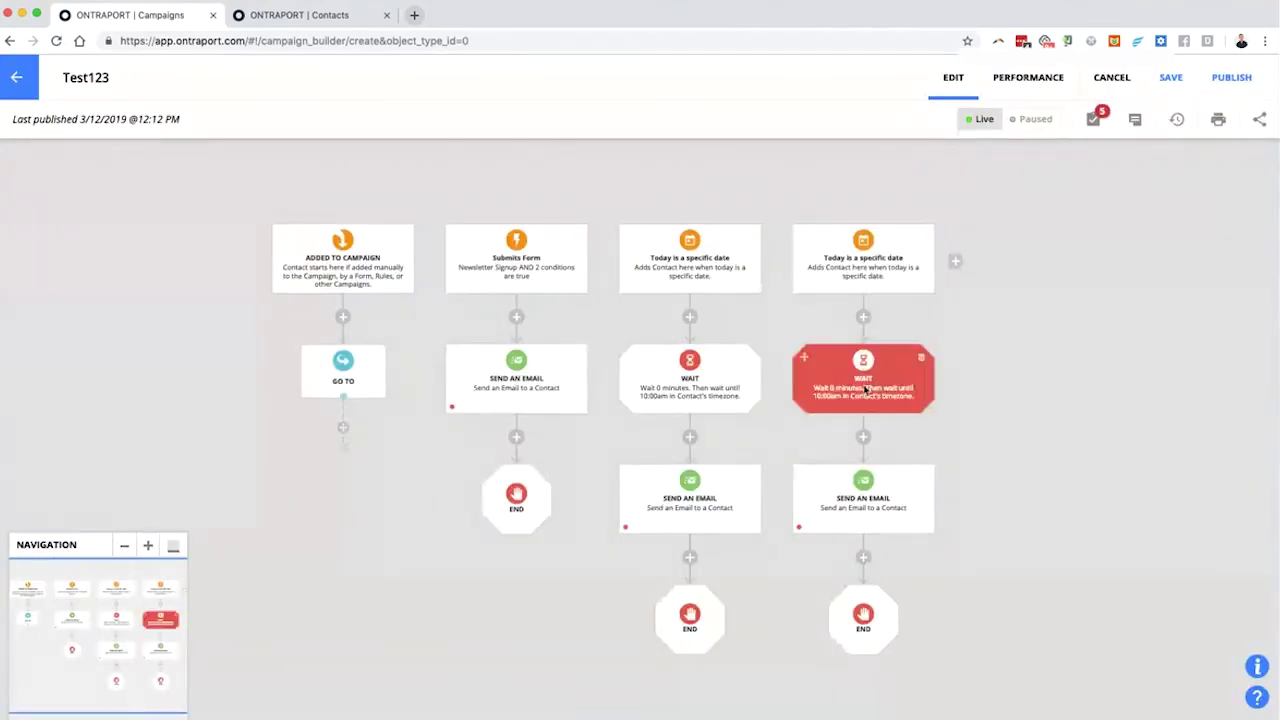
click(852, 287)
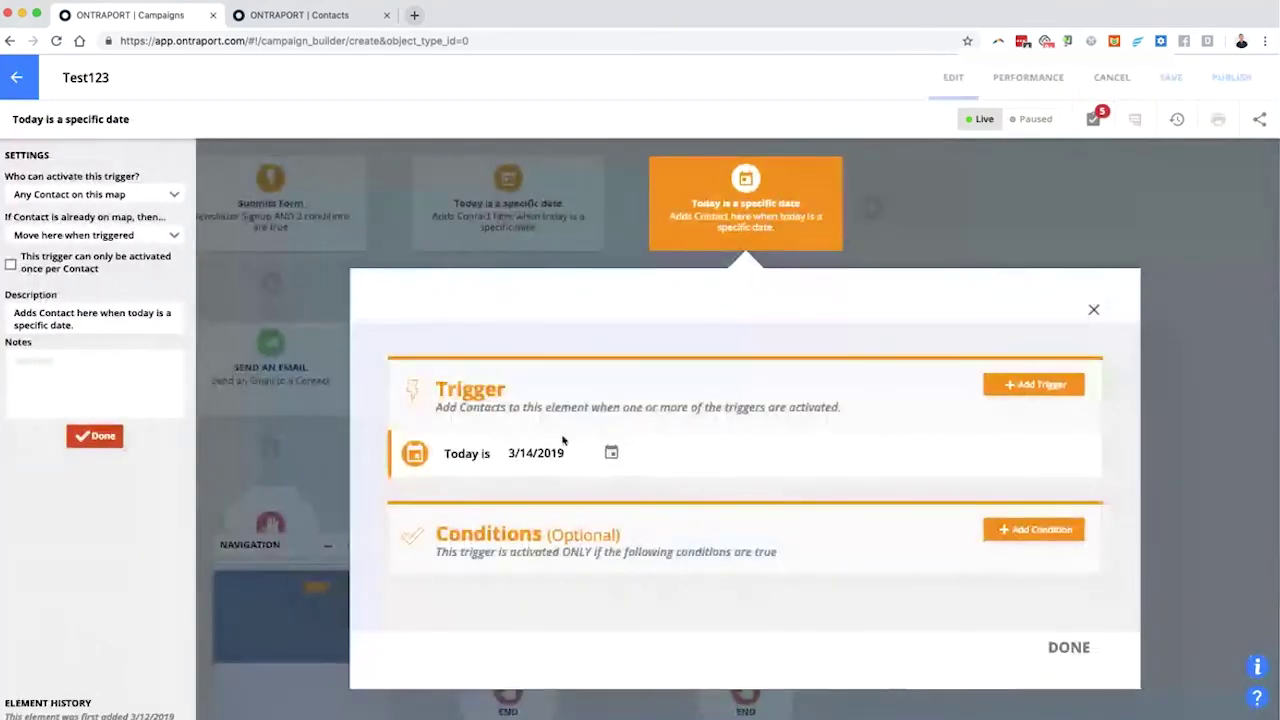
click(563, 440)
click(666, 590)
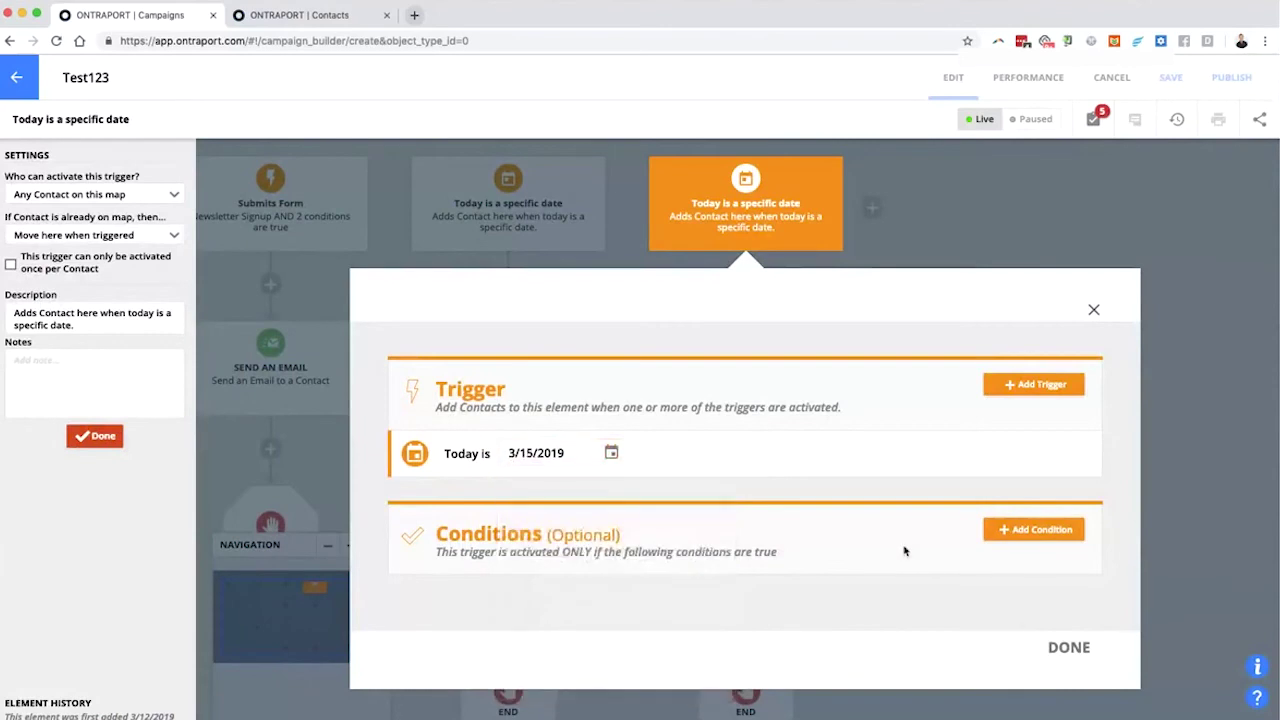
click(1066, 646)
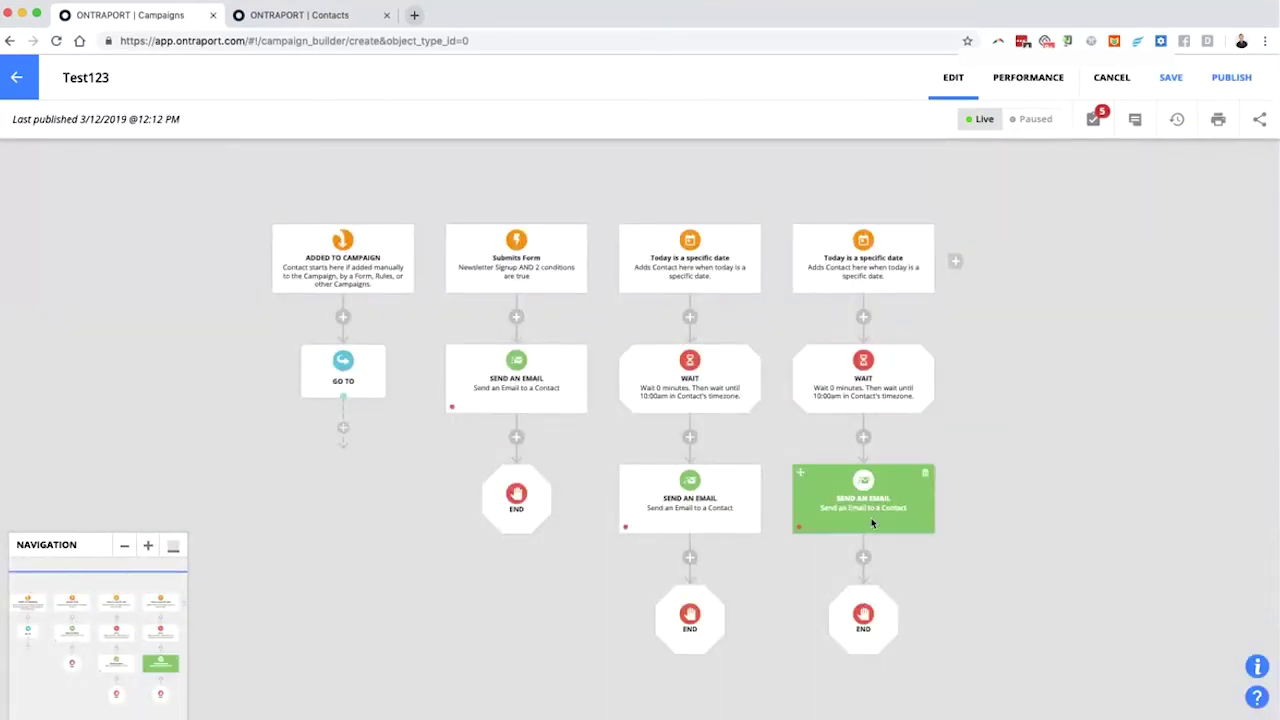
Copy the 3/15/2019 trigger with all following items beside itself and set the new trigger's date to 3/16/2019.
drag(990, 535, 697, 503)
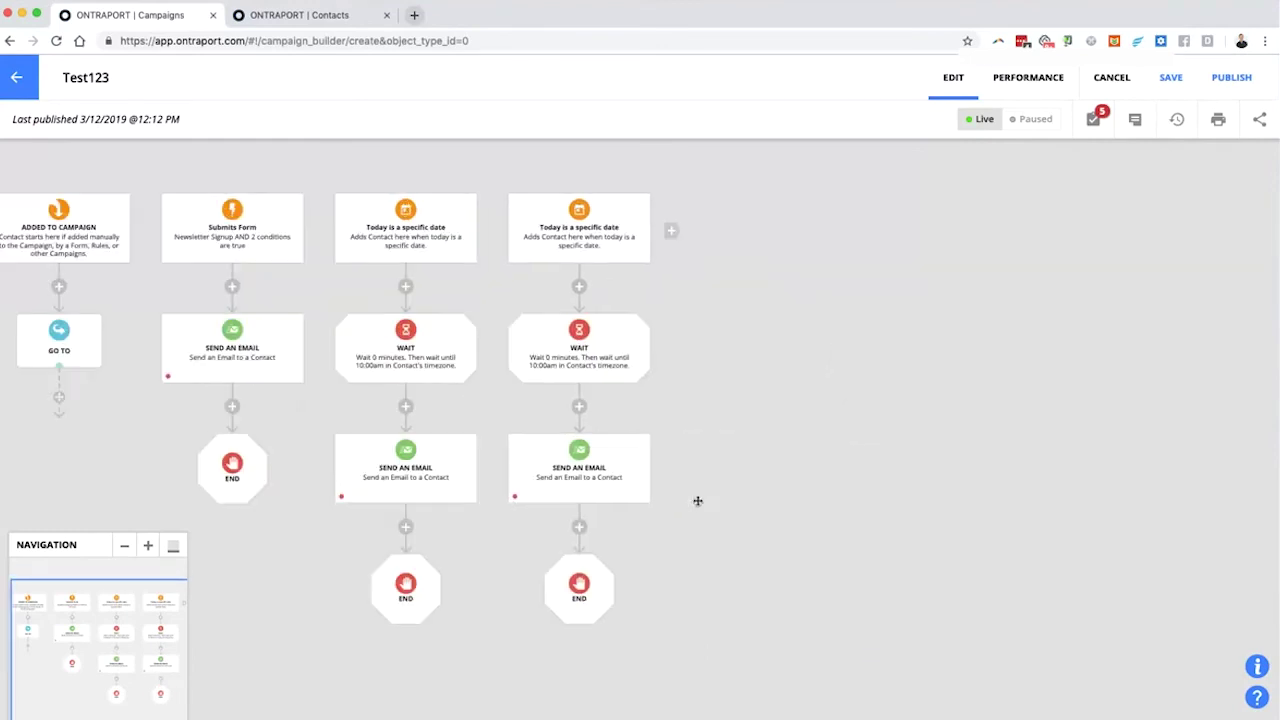
drag(506, 204, 665, 230)
click(596, 444)
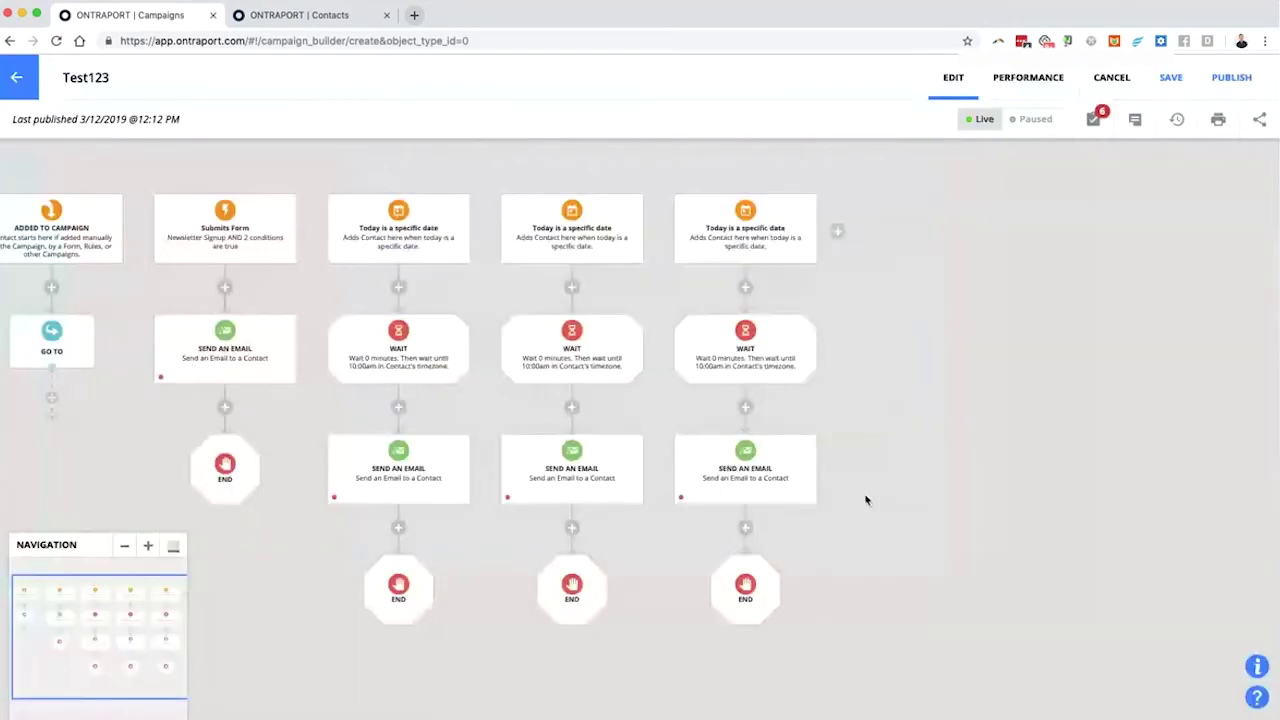
click(753, 259)
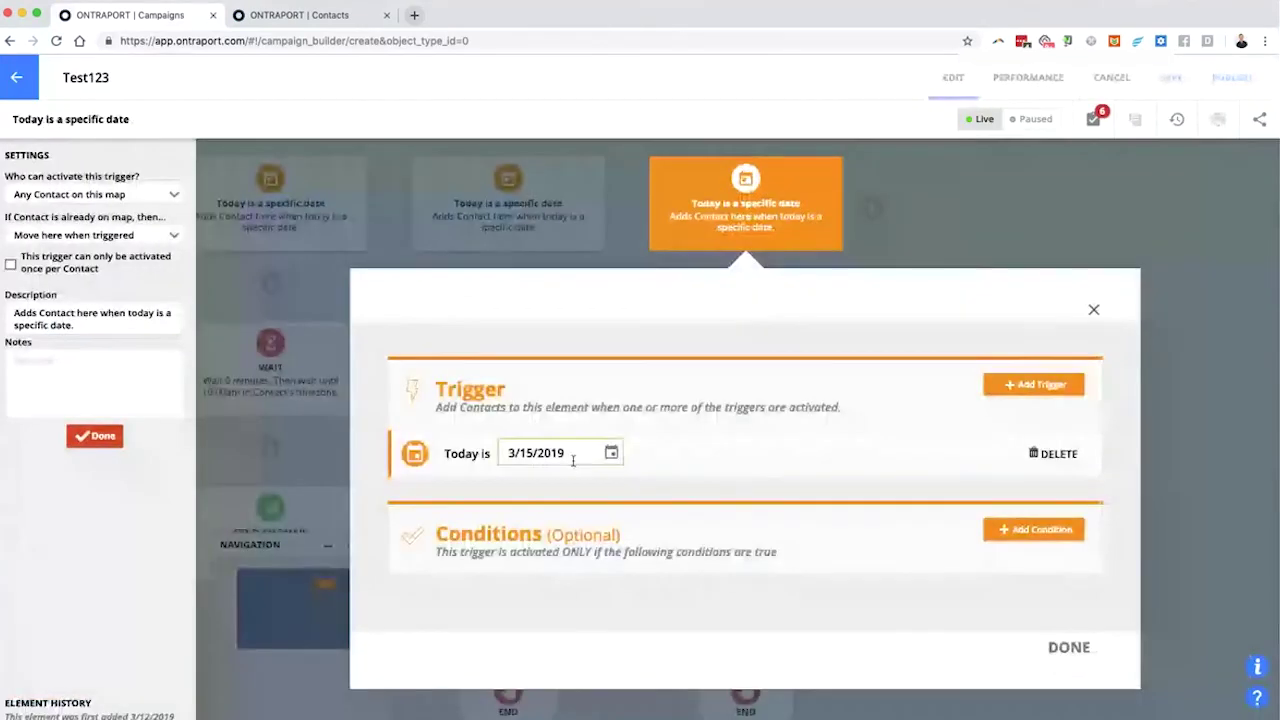
click(556, 453)
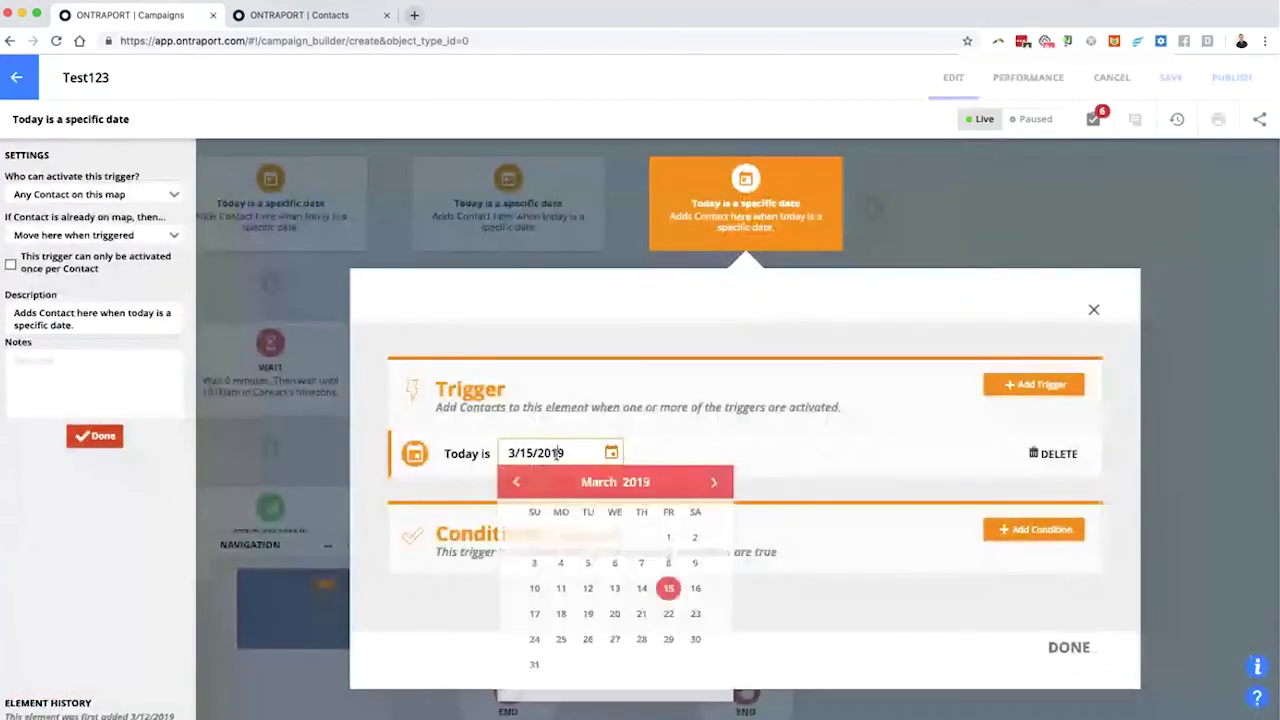
click(695, 588)
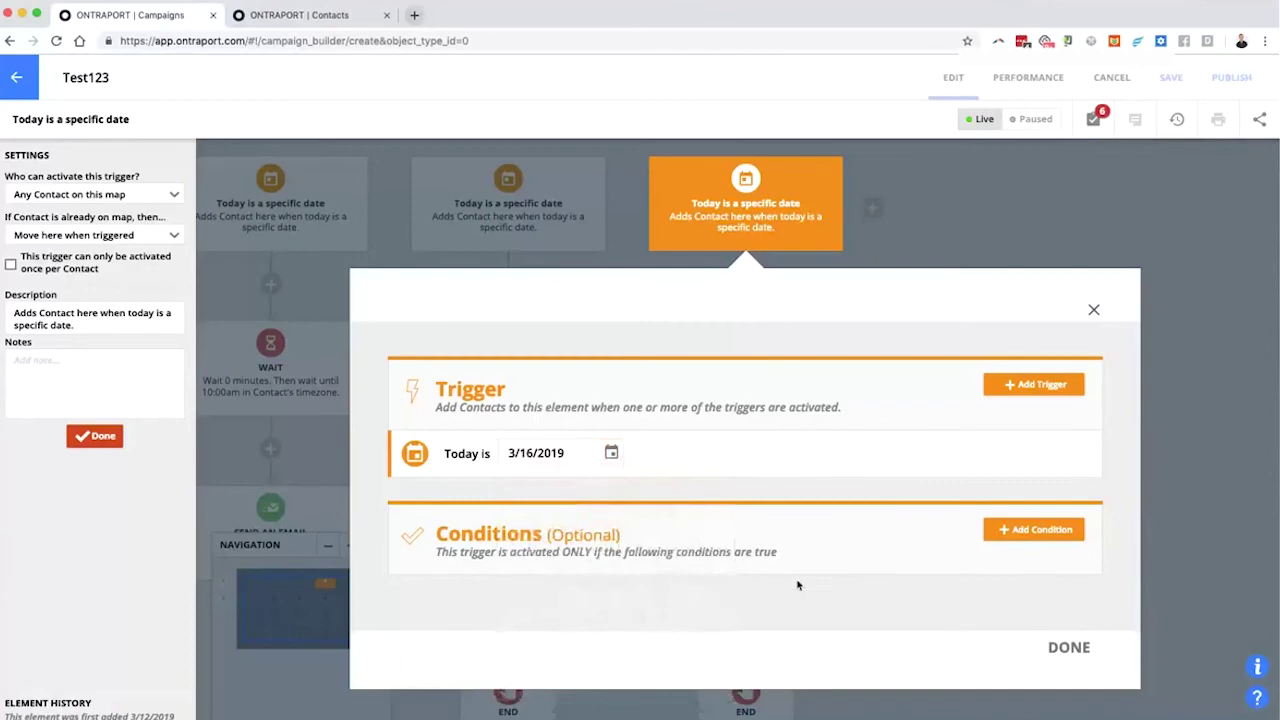
click(1068, 648)
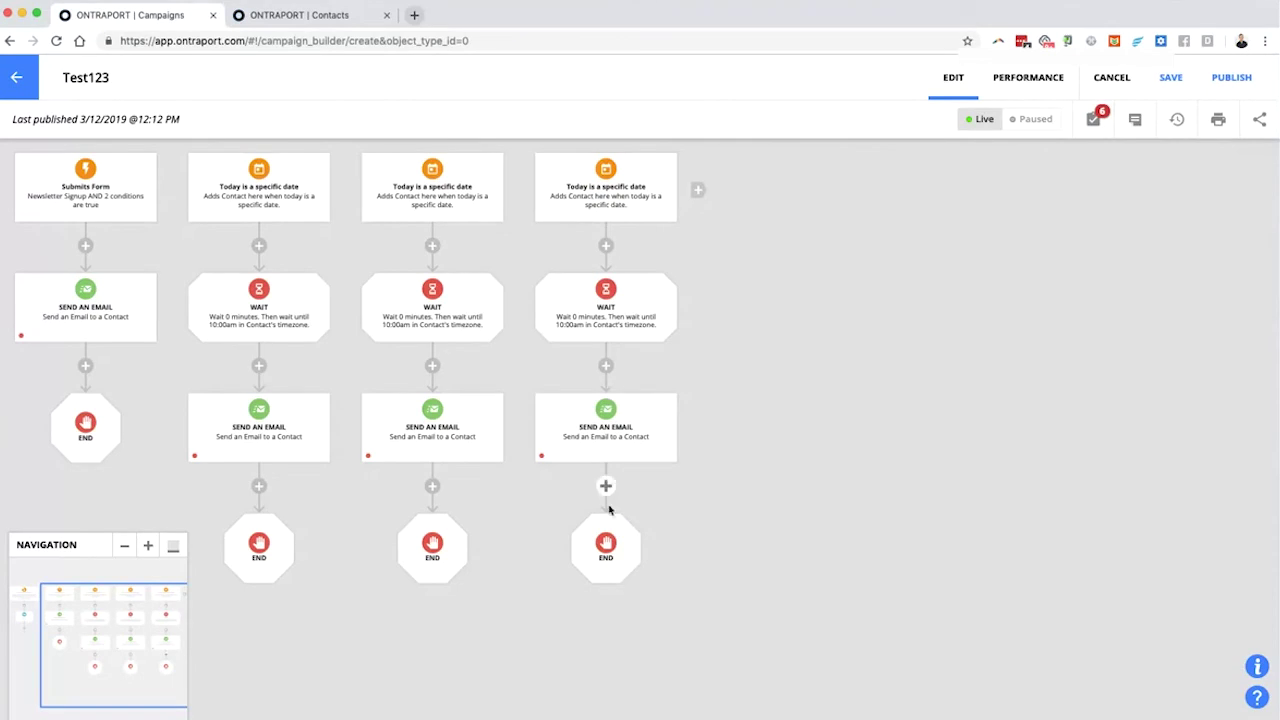
Delete only the END element at the bottom of the 3/16/2019 branch.
click(630, 543)
click(591, 314)
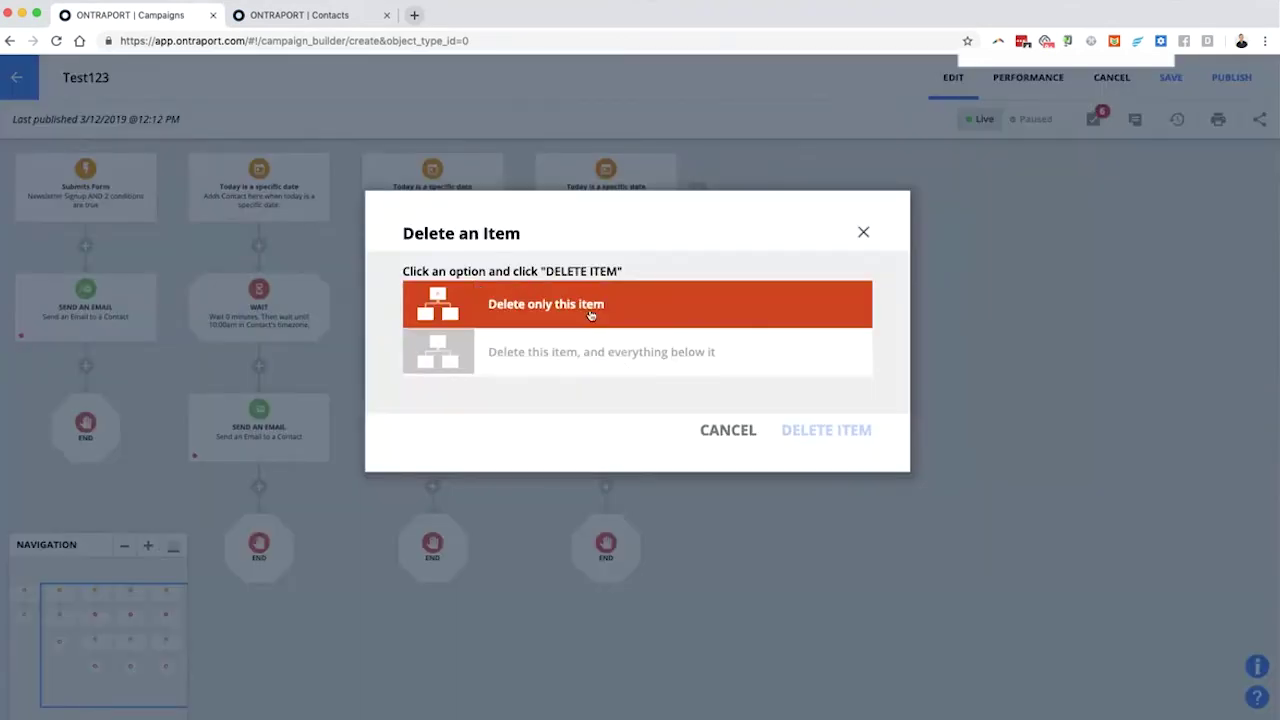
click(817, 431)
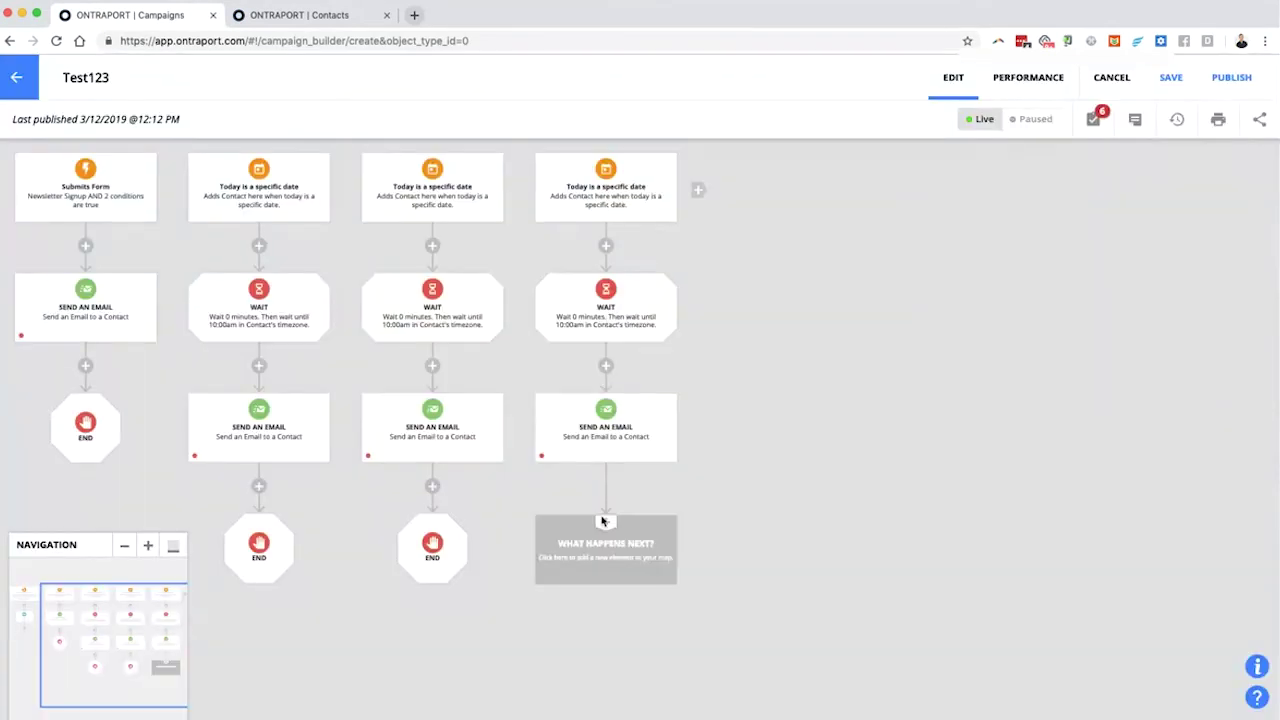
Add a Goal element followed by an END below the last email in the 3/16/2019 branch.
scroll(600, 505, down, 1)
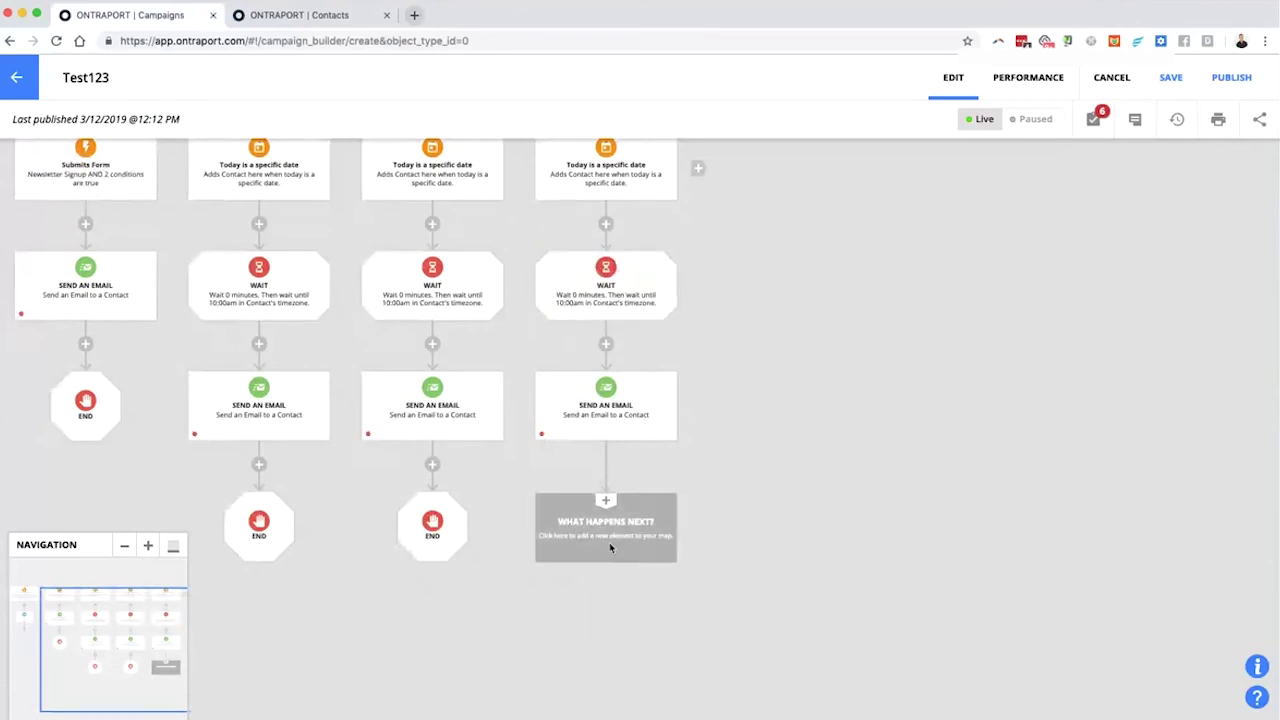
scroll(609, 542, down, 5)
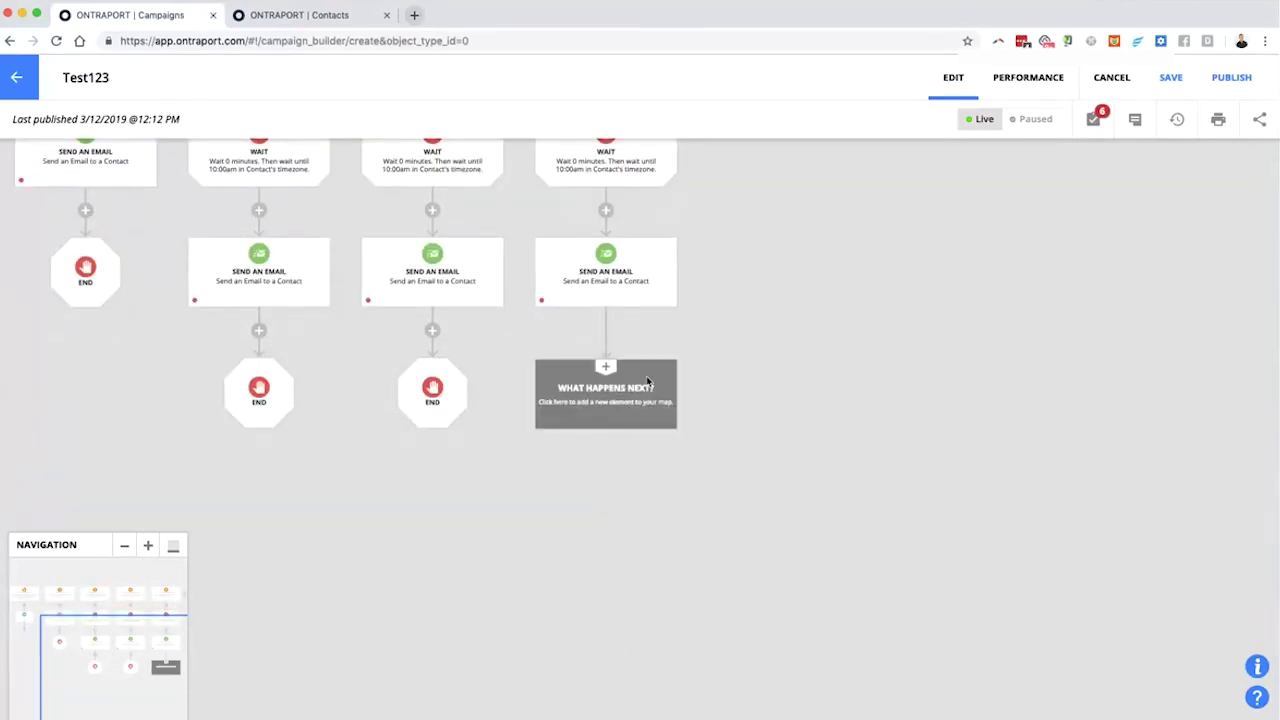
scroll(608, 410, down, 5)
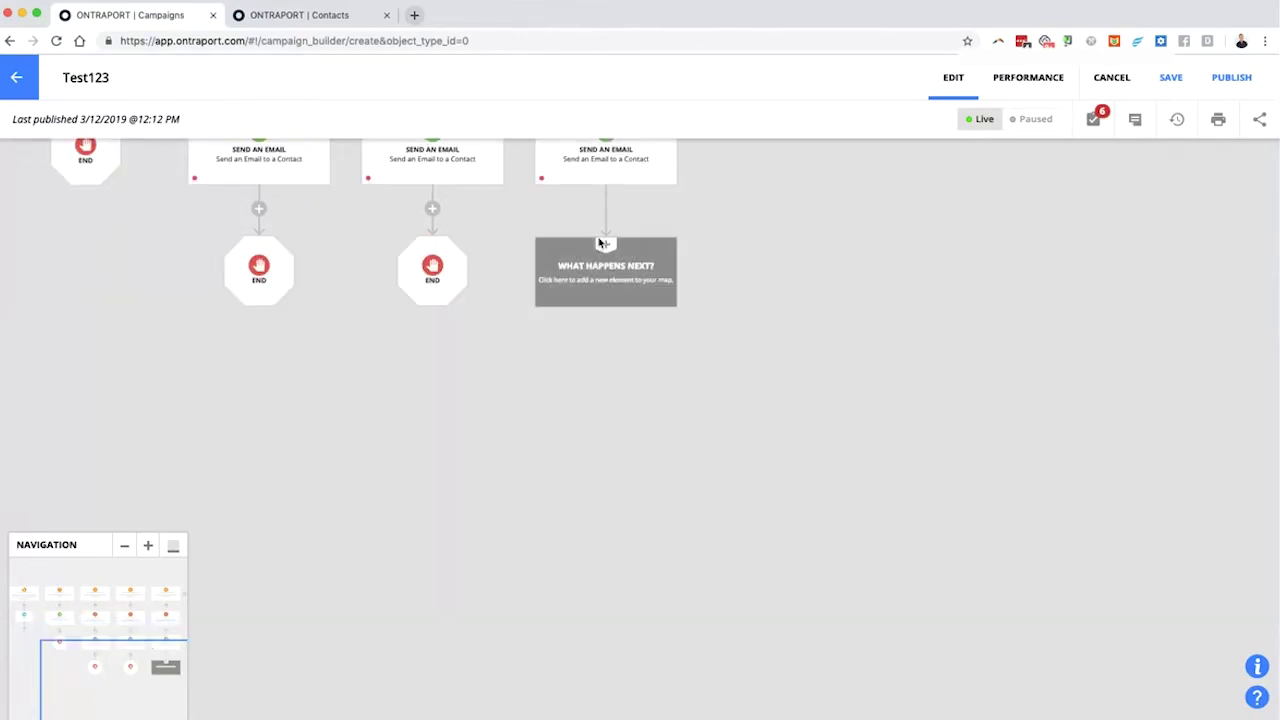
scroll(600, 434, down, 8)
scroll(599, 386, up, 5)
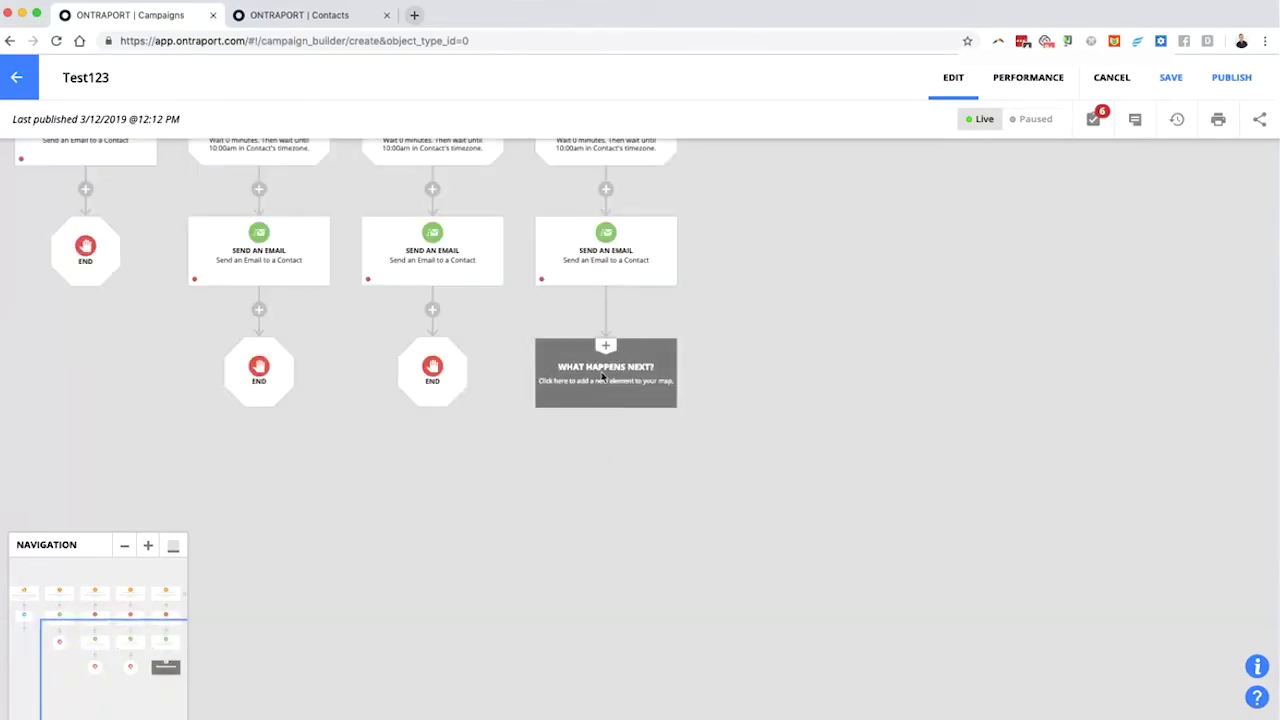
click(610, 390)
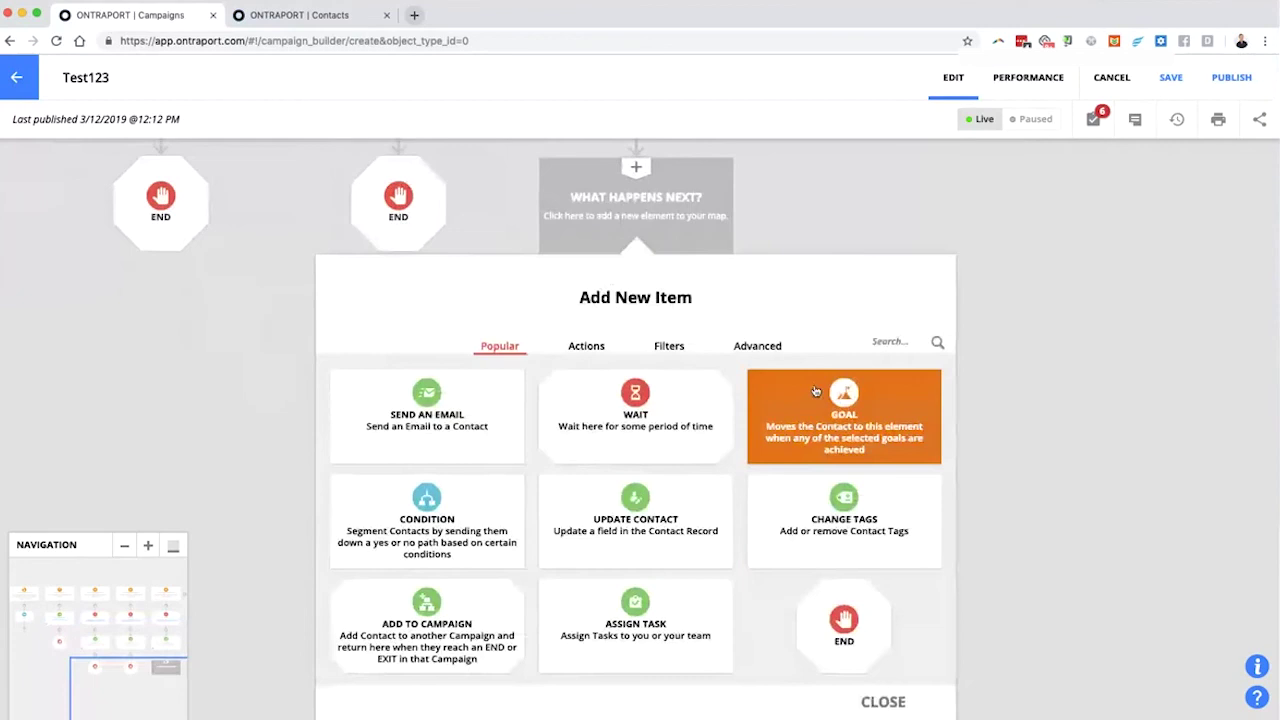
click(815, 391)
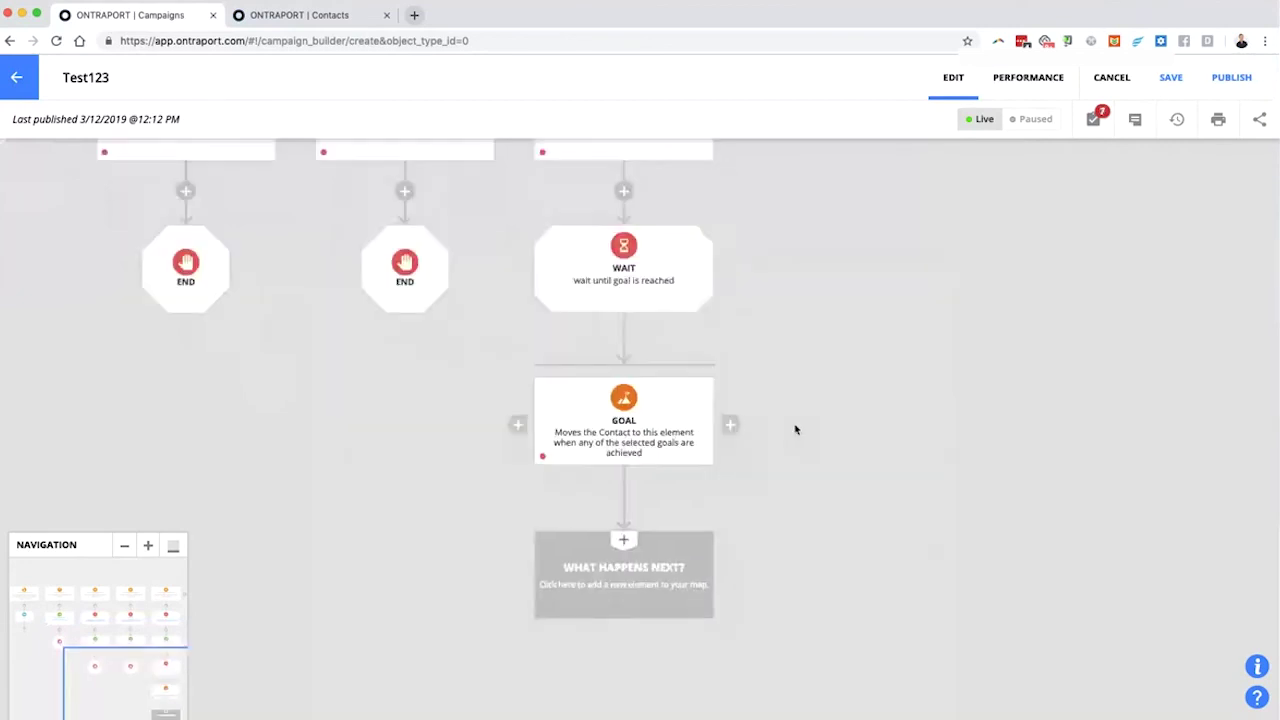
click(605, 632)
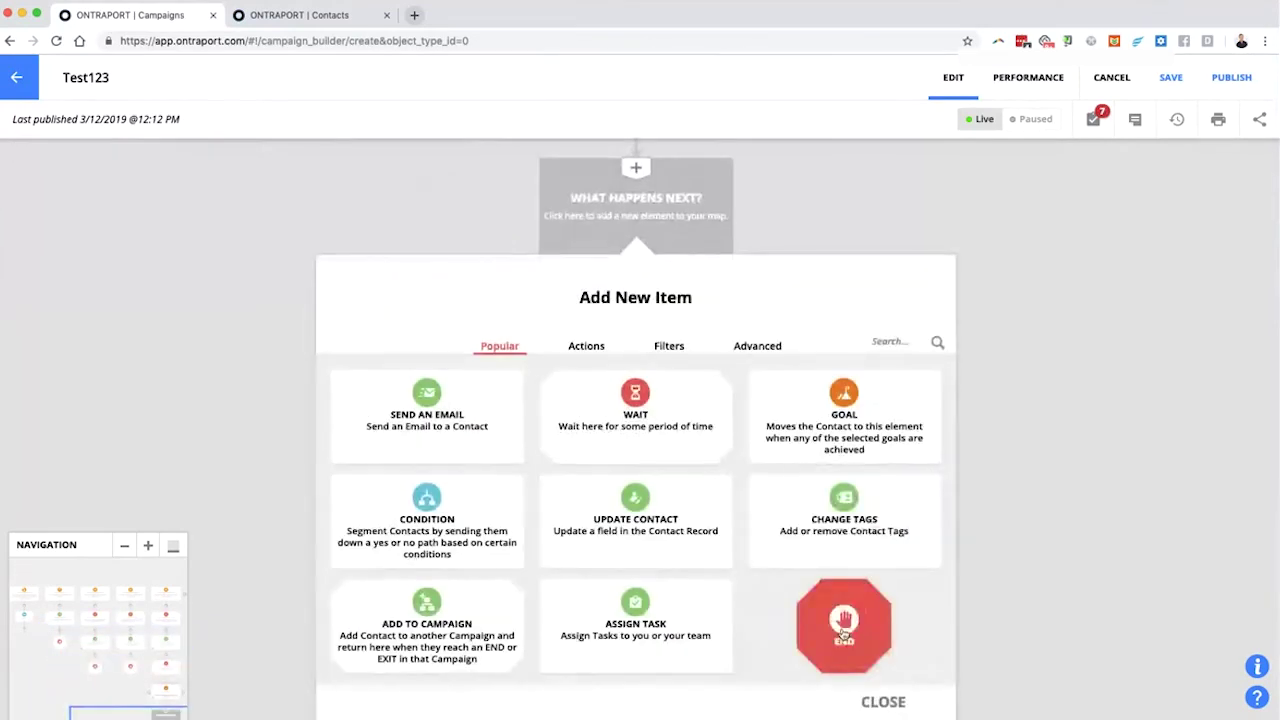
click(844, 628)
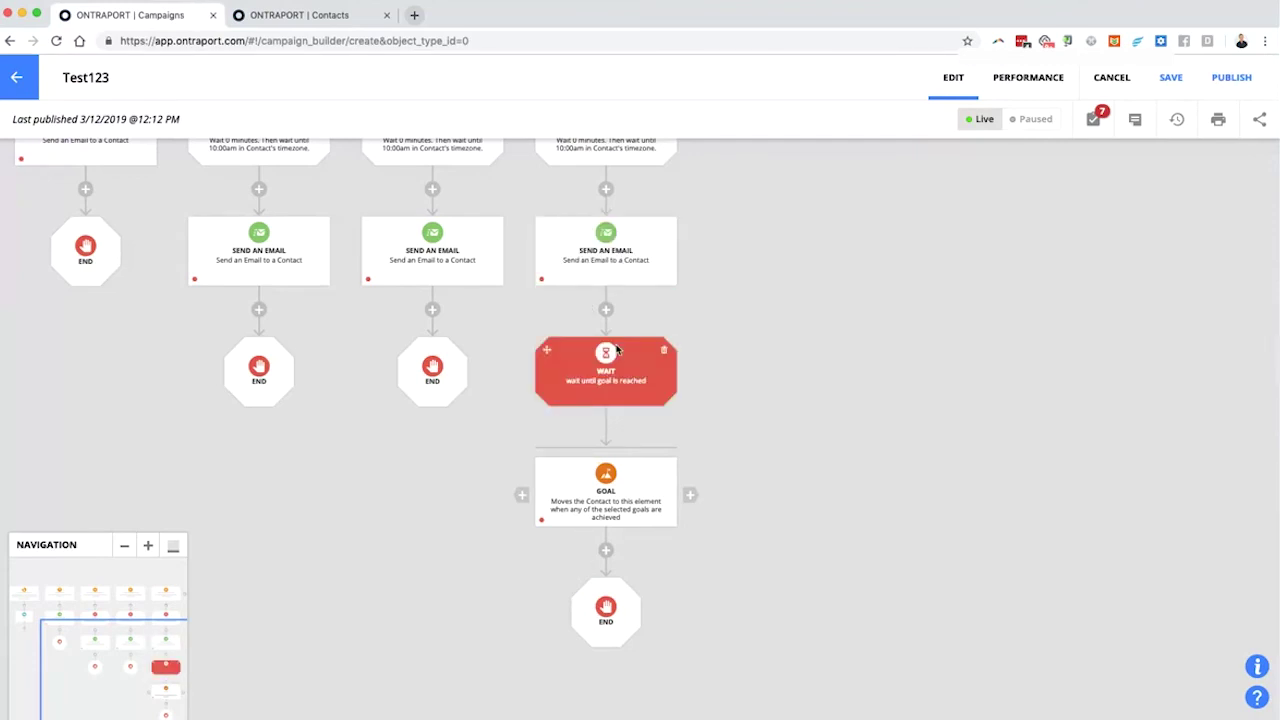
Insert a Condition element between the timed Wait and the Send an Email in the 3/16/2019 branch.
drag(757, 345, 677, 437)
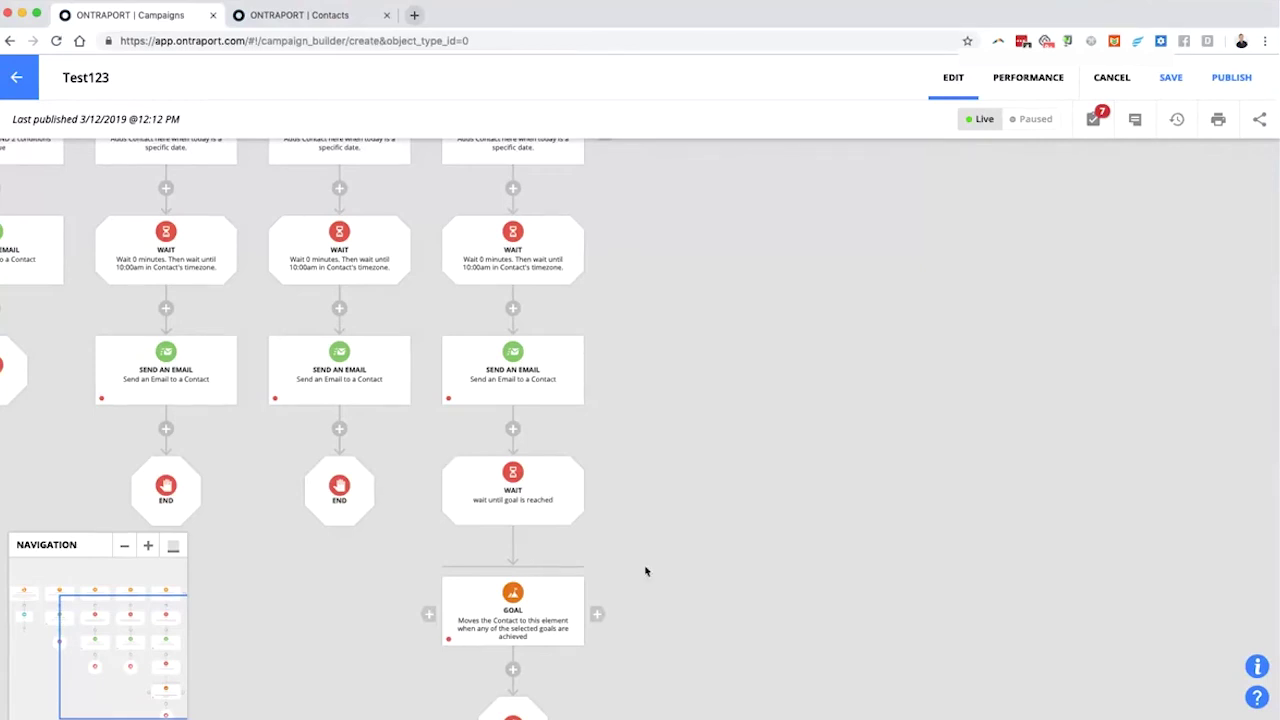
drag(645, 571, 674, 491)
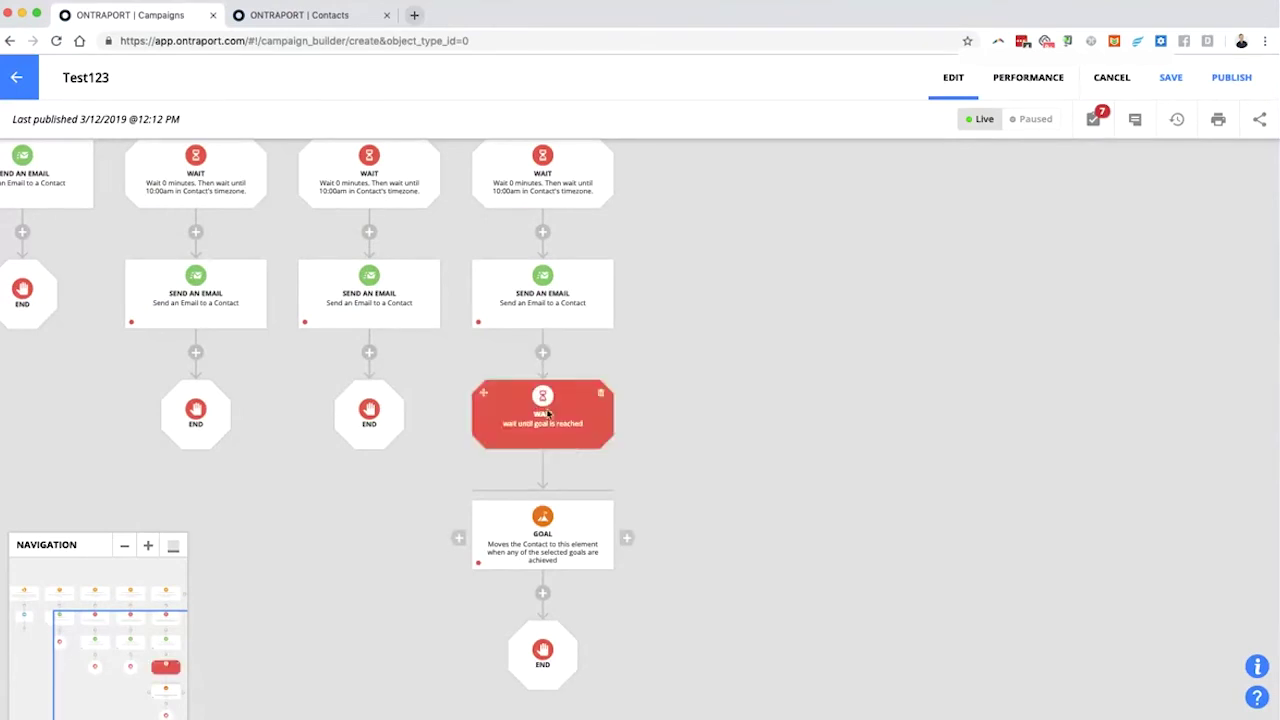
click(543, 233)
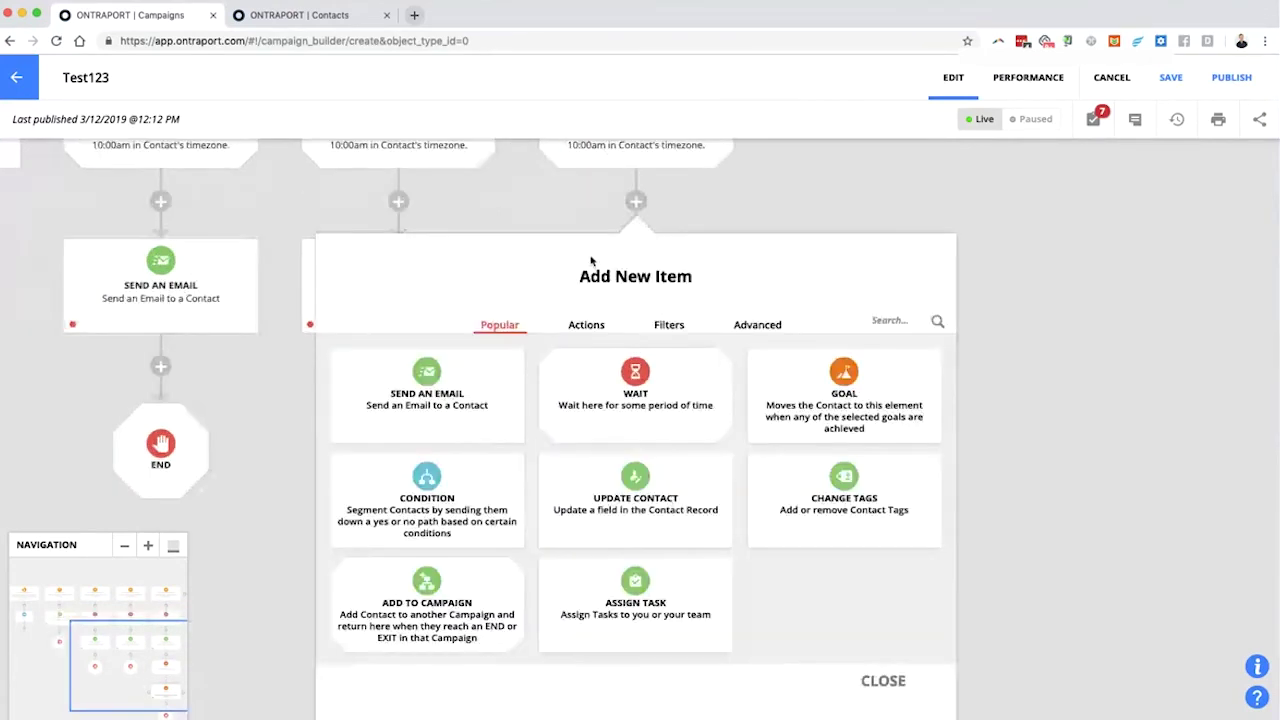
click(422, 490)
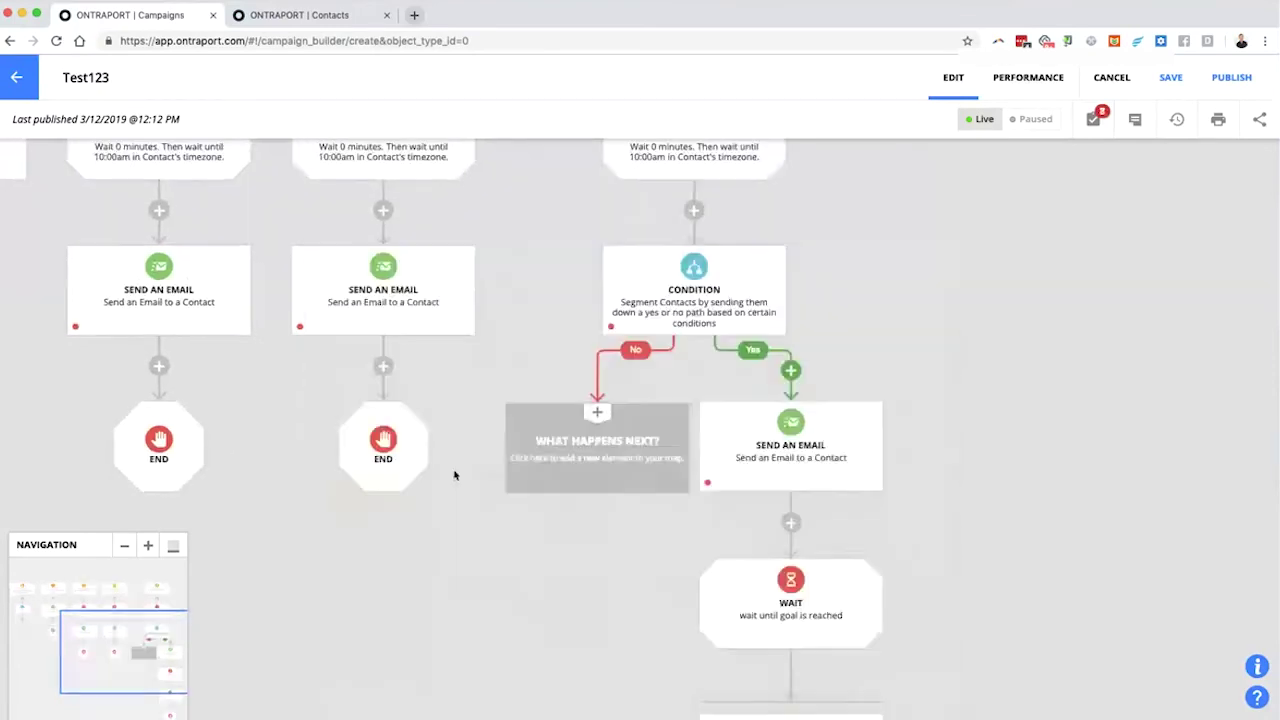
Add the criterion "Has opened an Email a certain number of times" to the new Condition and select the asdfasdf email.
click(604, 316)
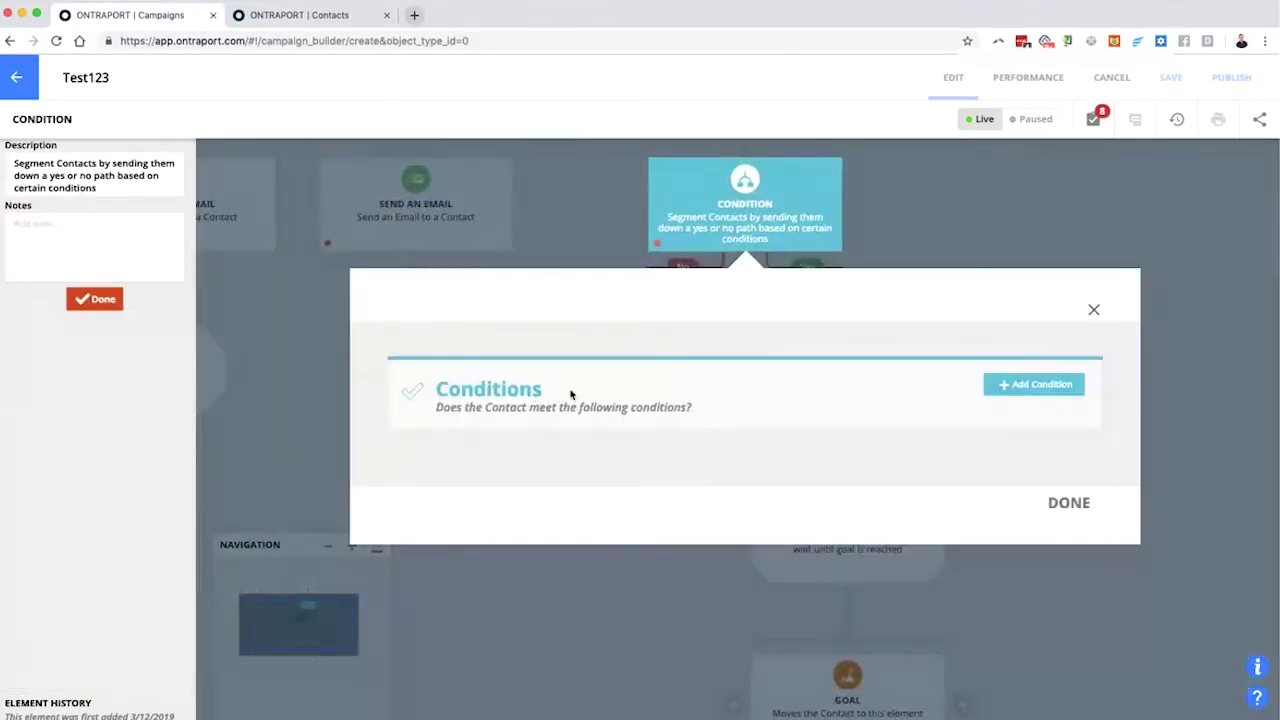
click(1020, 390)
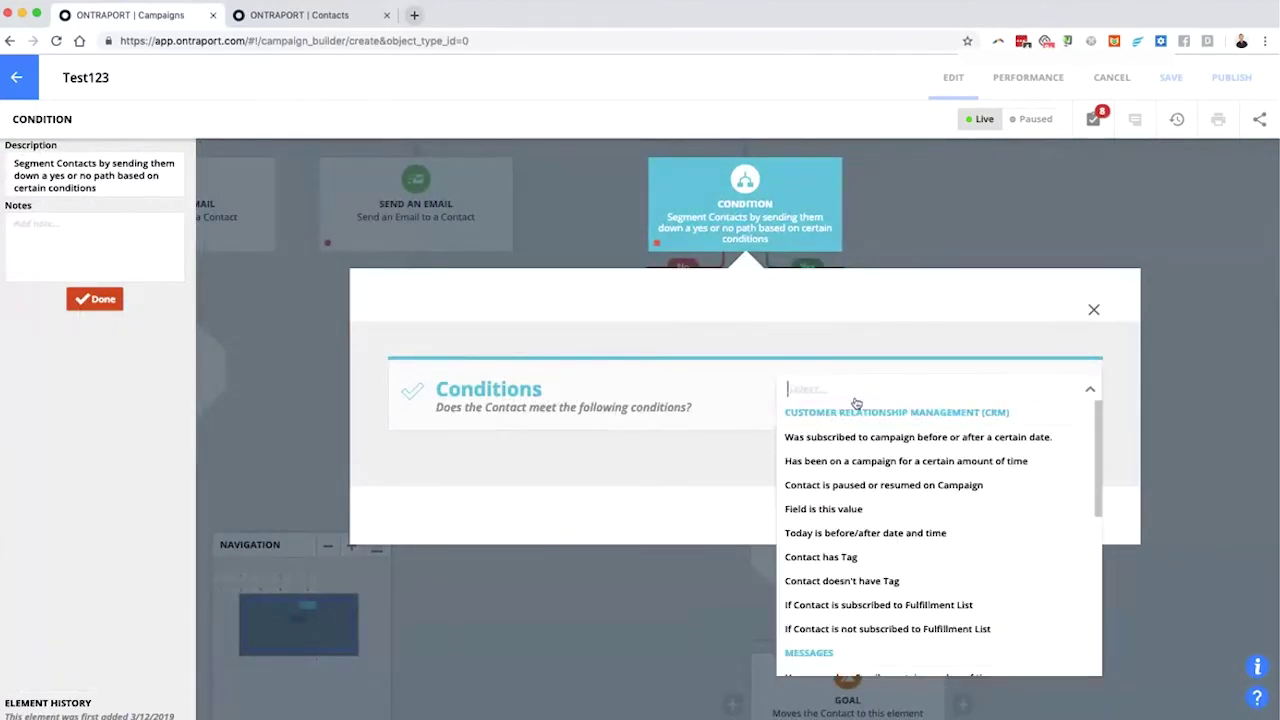
text(open)
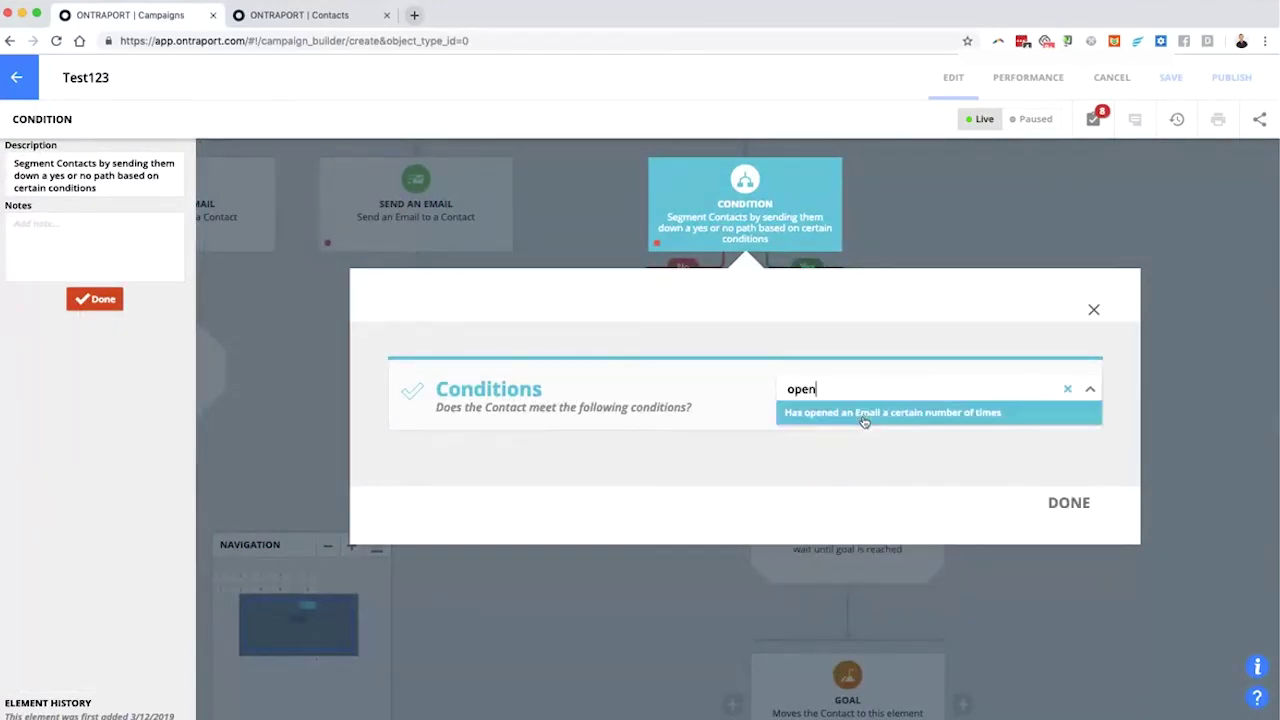
click(864, 414)
click(586, 457)
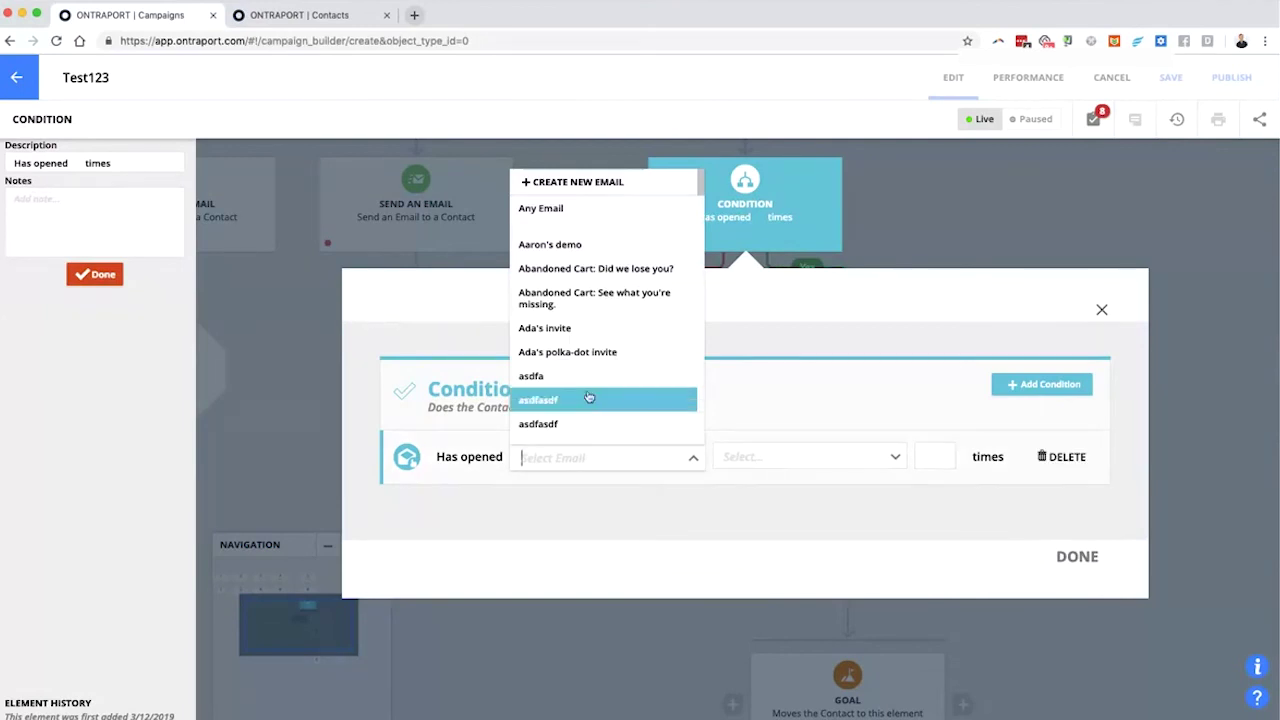
click(589, 398)
Set the opened-email criterion to Greater Than or Equal To 1 times and finish the Condition.
click(730, 458)
click(815, 486)
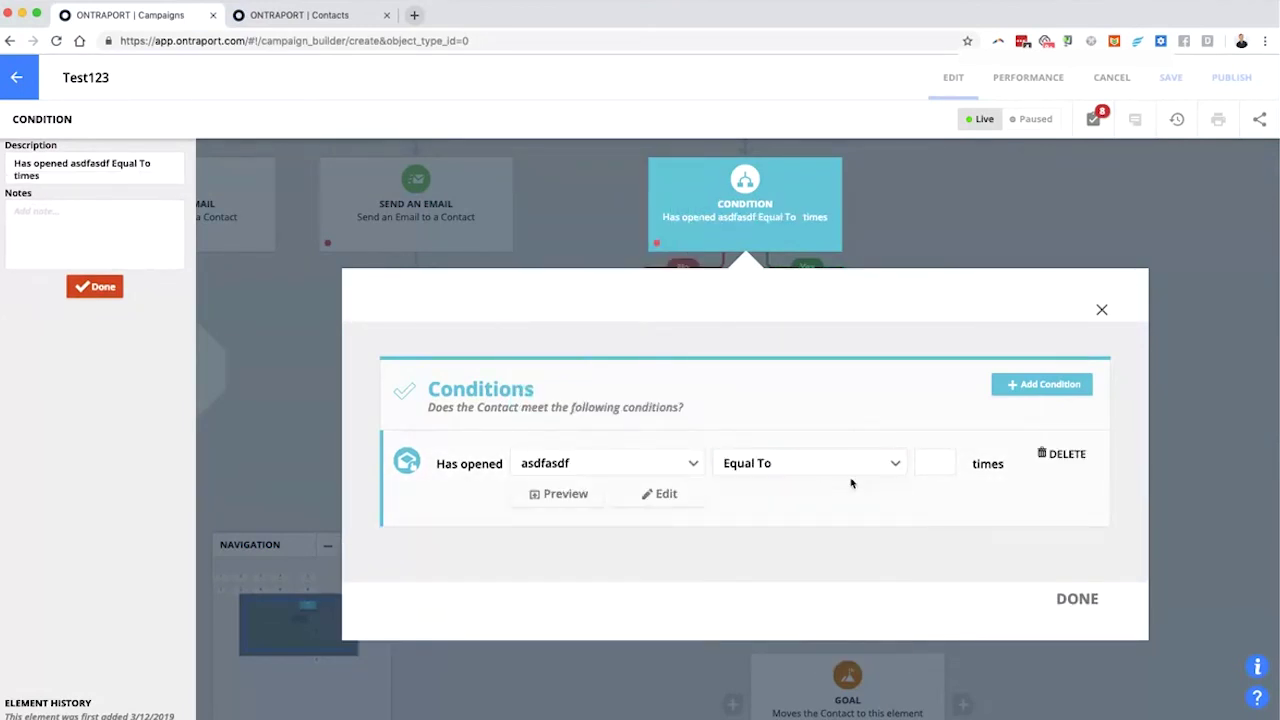
click(850, 466)
click(808, 580)
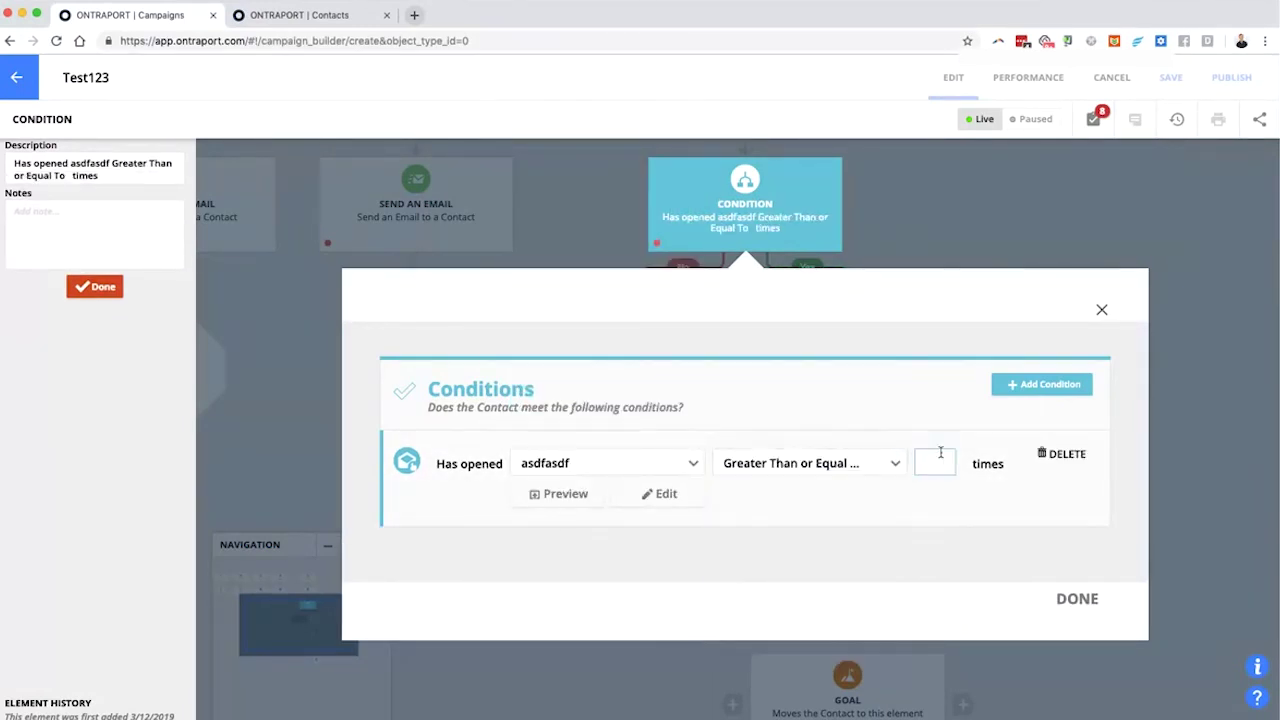
click(940, 458)
text(q)
click(1077, 598)
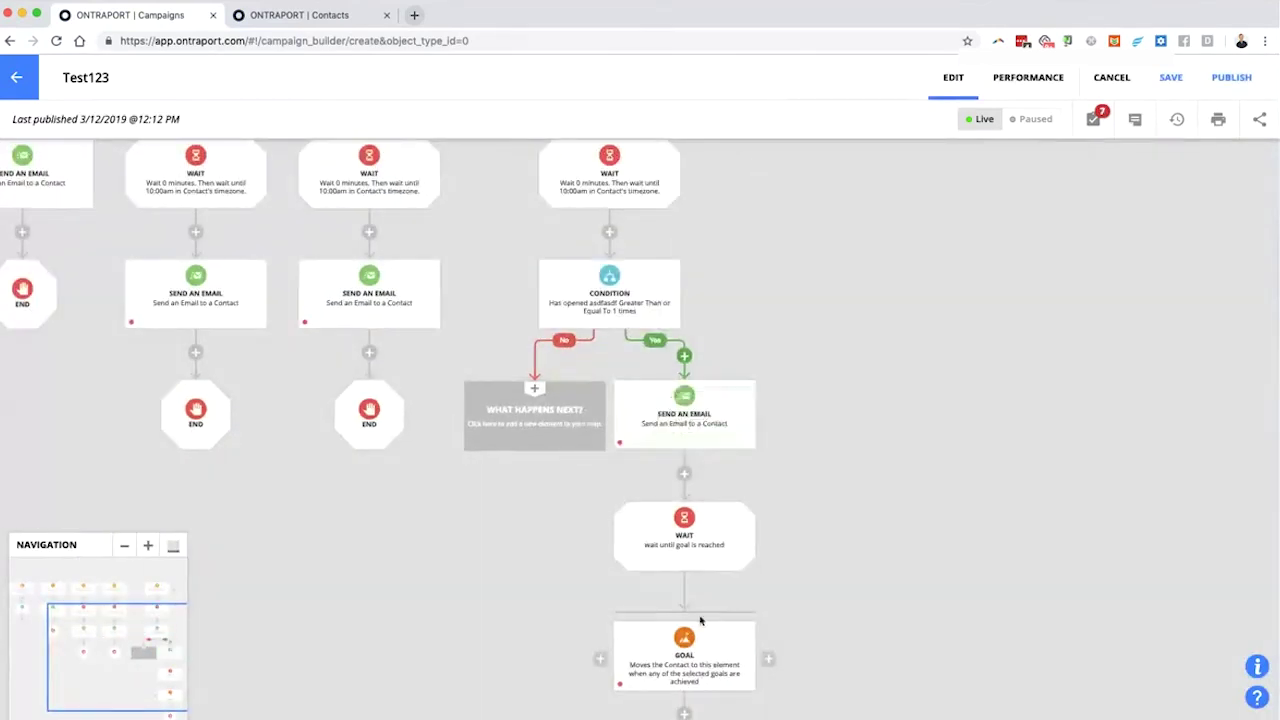
Add a Send an Email on the Condition's No path, followed by a Go To linked to the "wait until goal is reached" Wait.
click(537, 421)
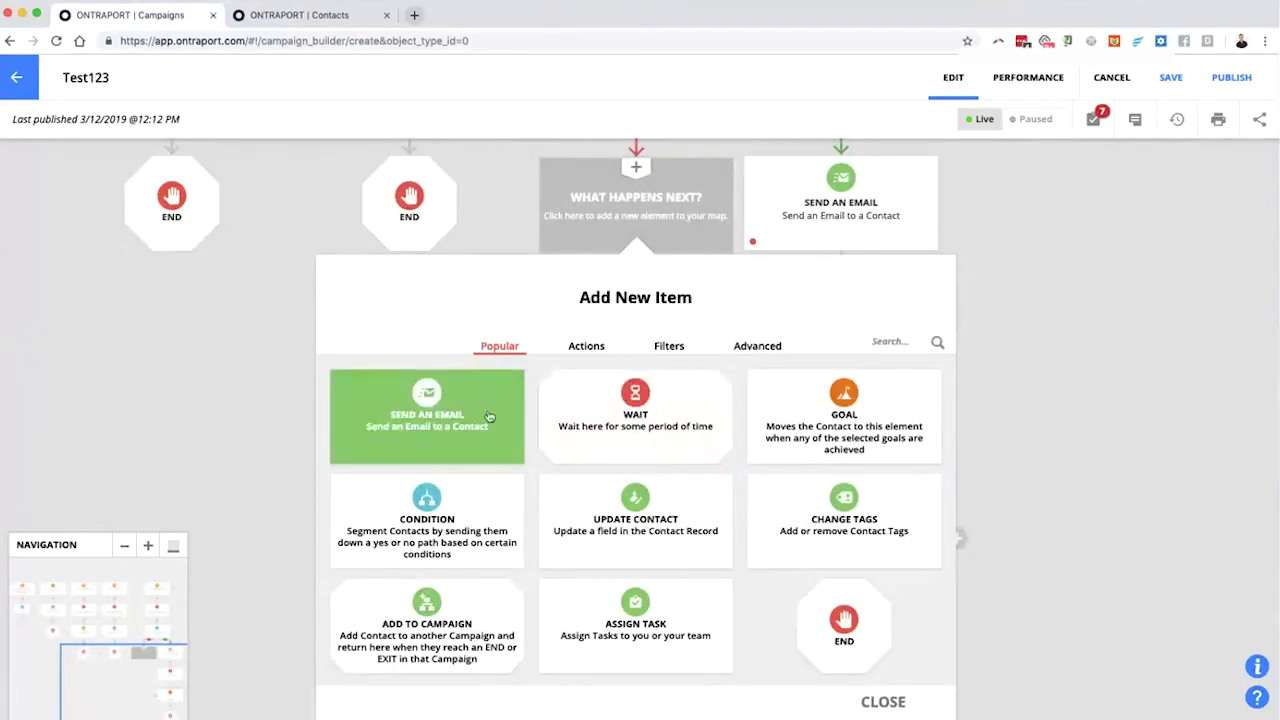
click(440, 422)
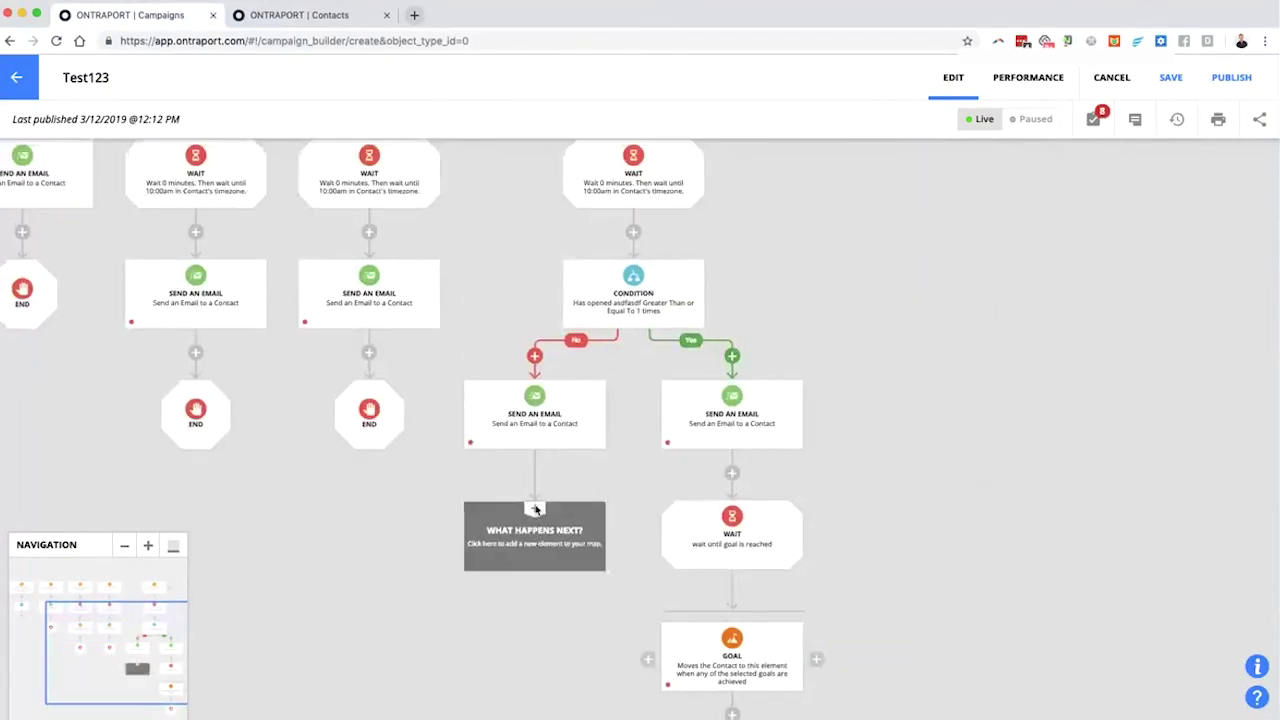
click(537, 510)
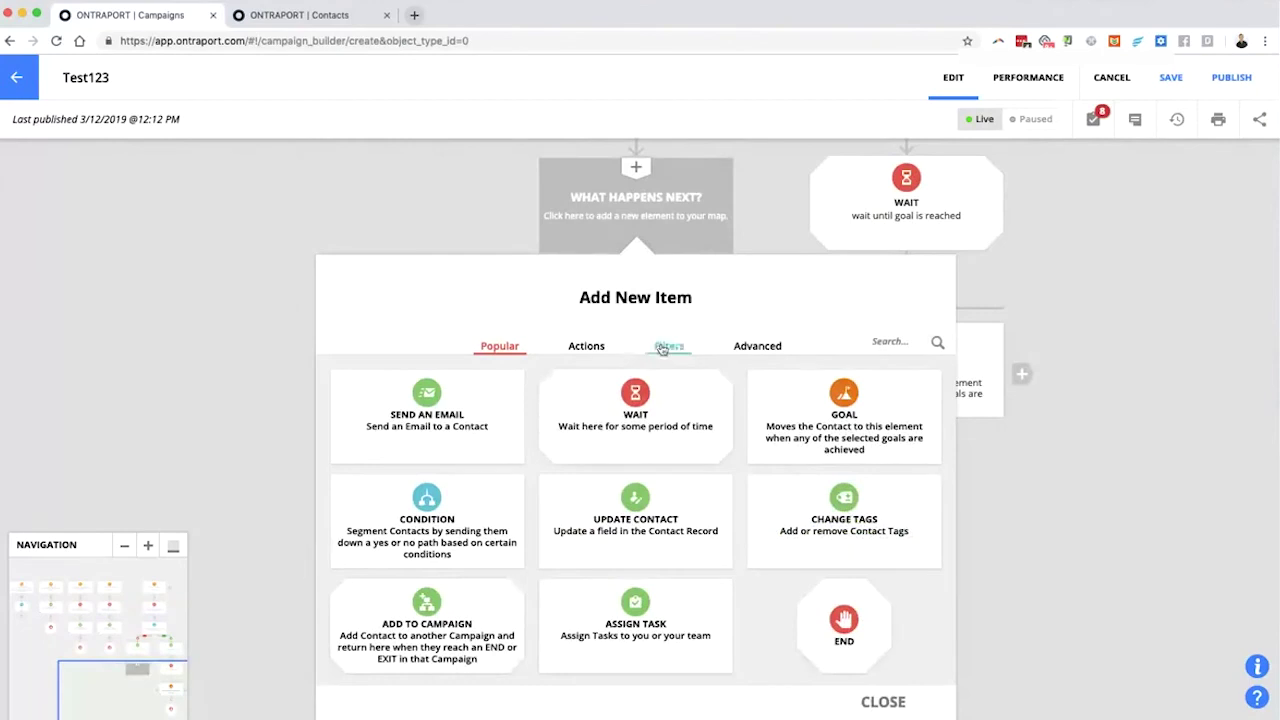
click(662, 347)
click(634, 415)
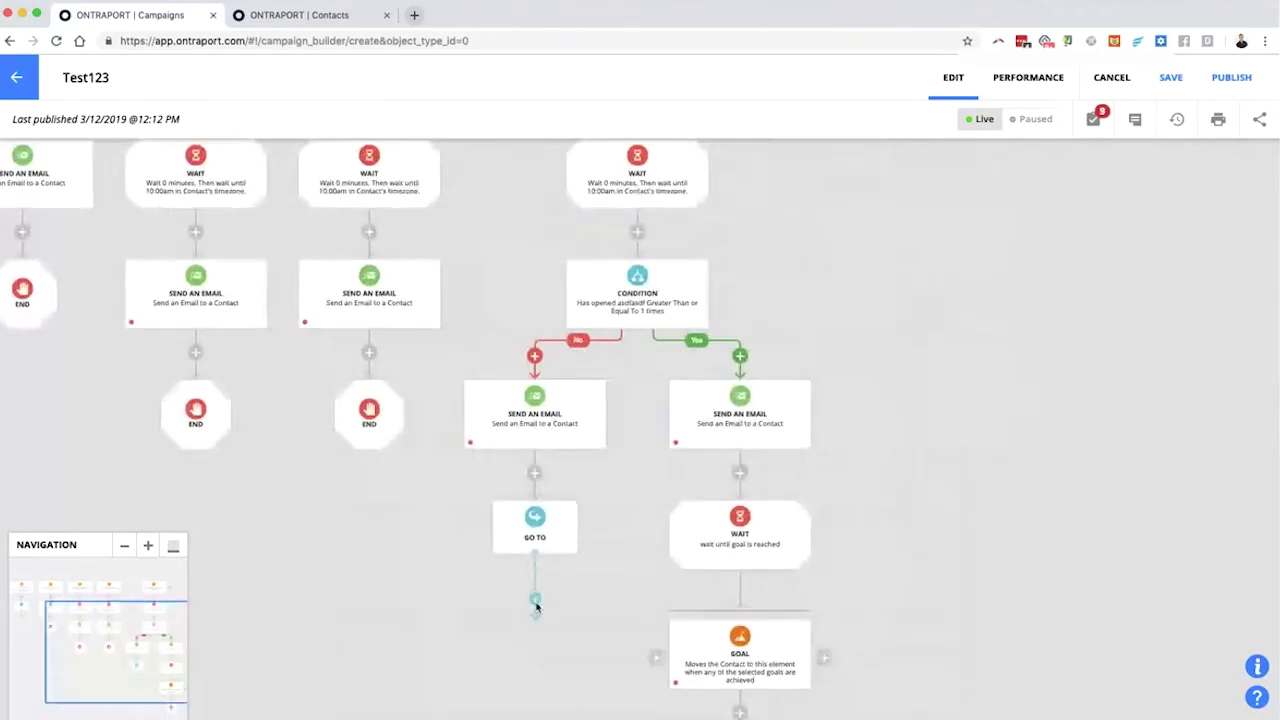
drag(536, 605, 715, 545)
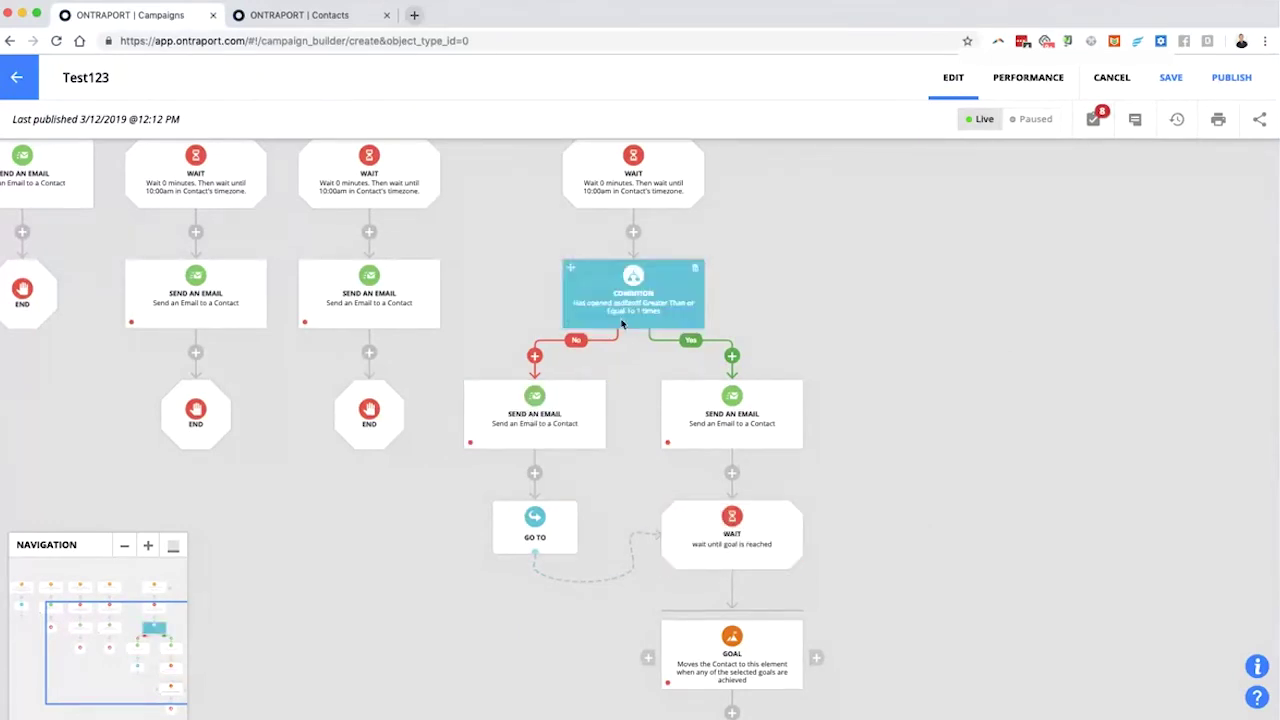
Delete the "Email Contains gmail.com" and "Contact has Tag: blue" conditions from the Submits Form trigger.
drag(901, 407, 783, 413)
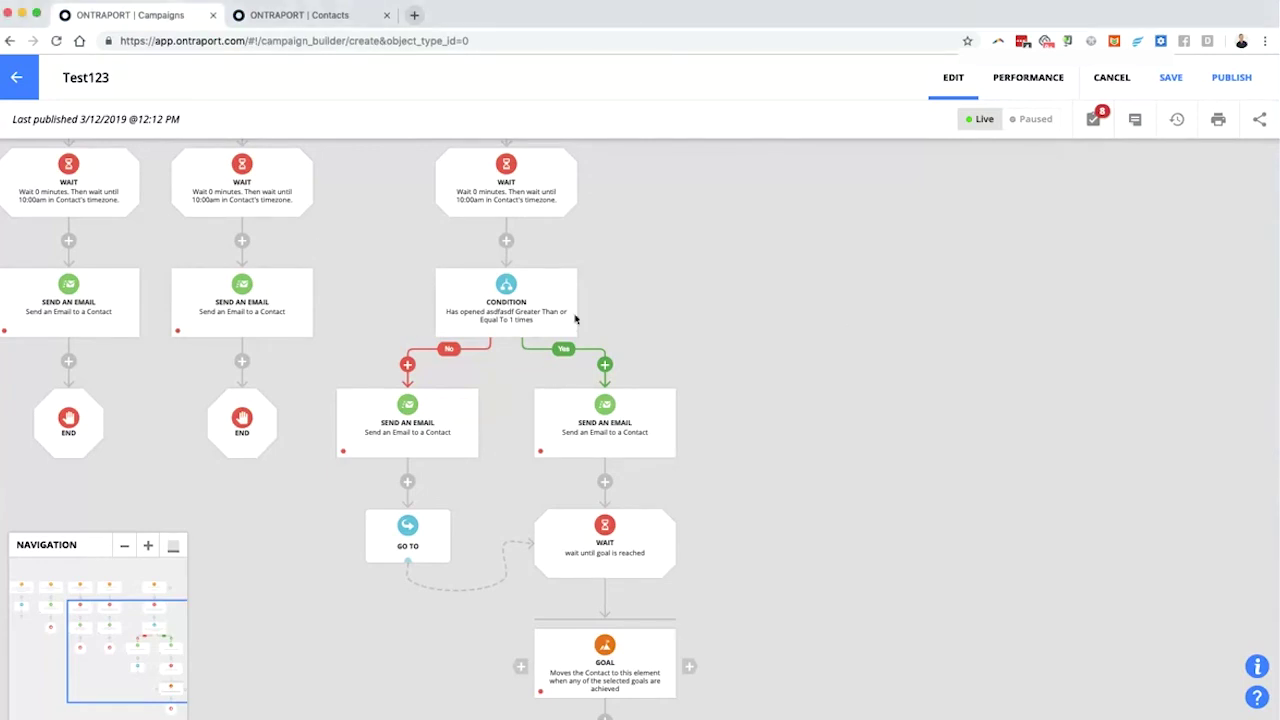
drag(420, 299, 580, 313)
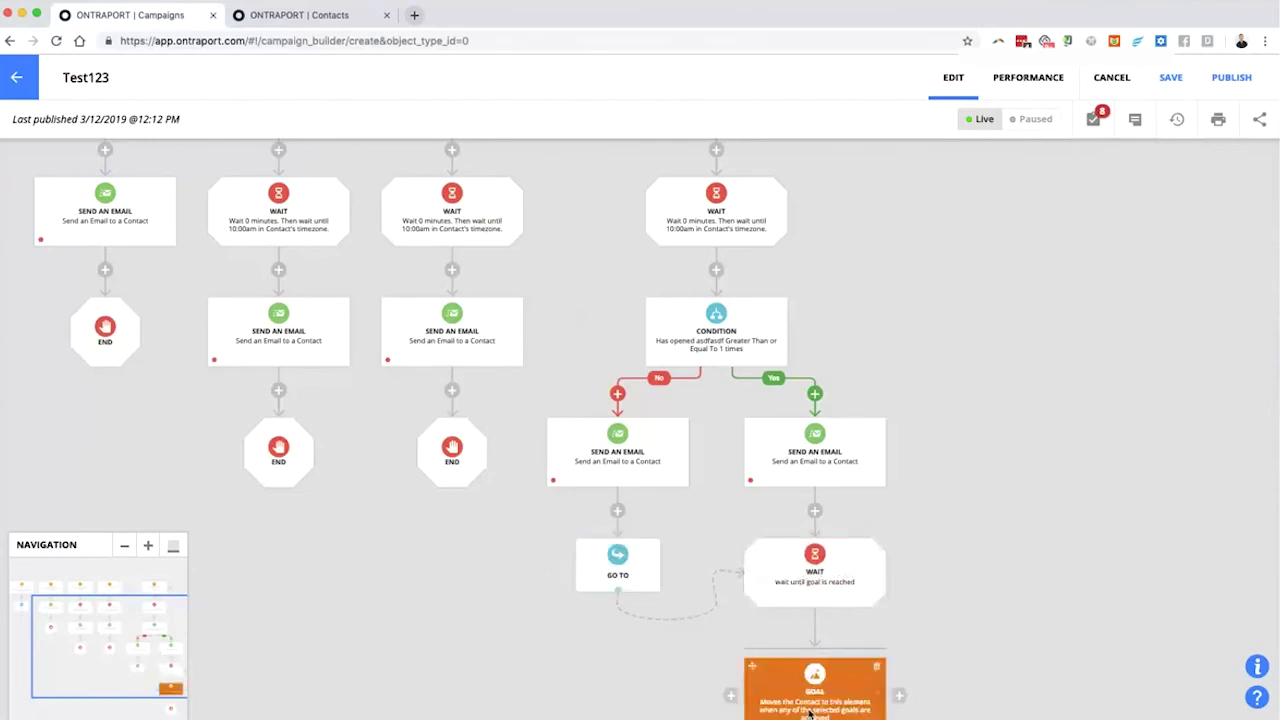
drag(611, 642, 599, 517)
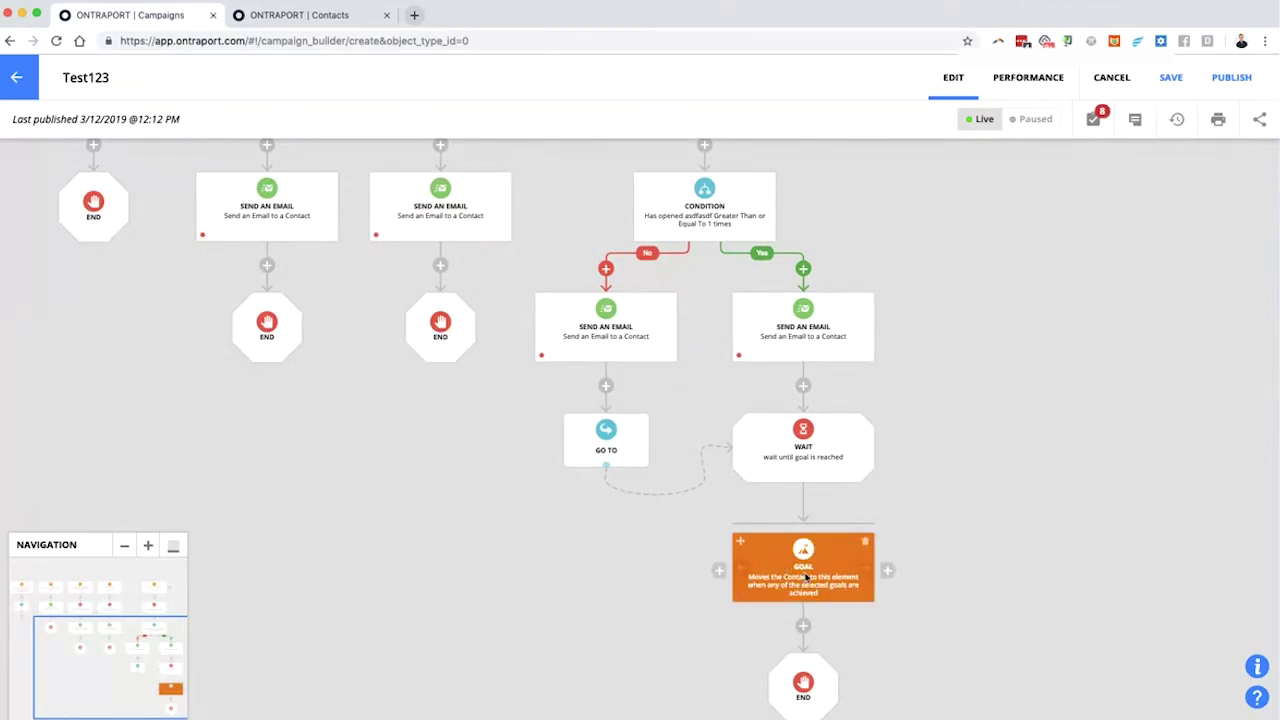
scroll(543, 414, up, 5)
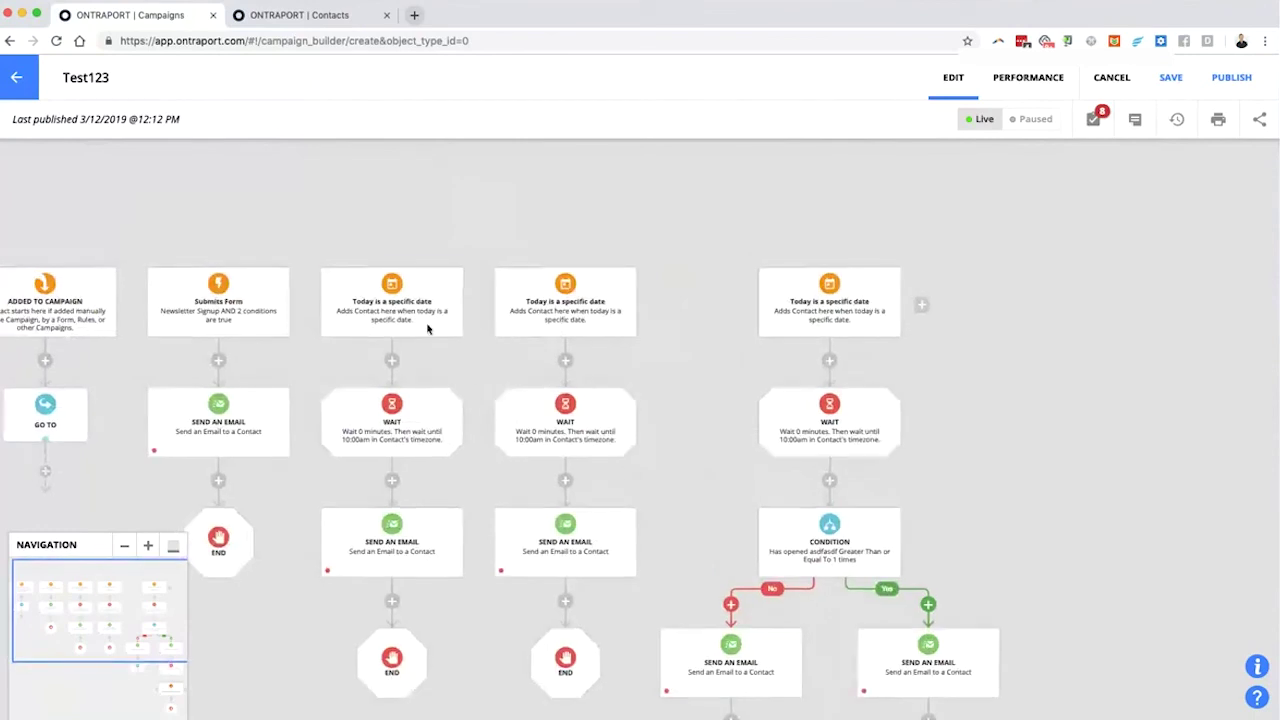
click(232, 335)
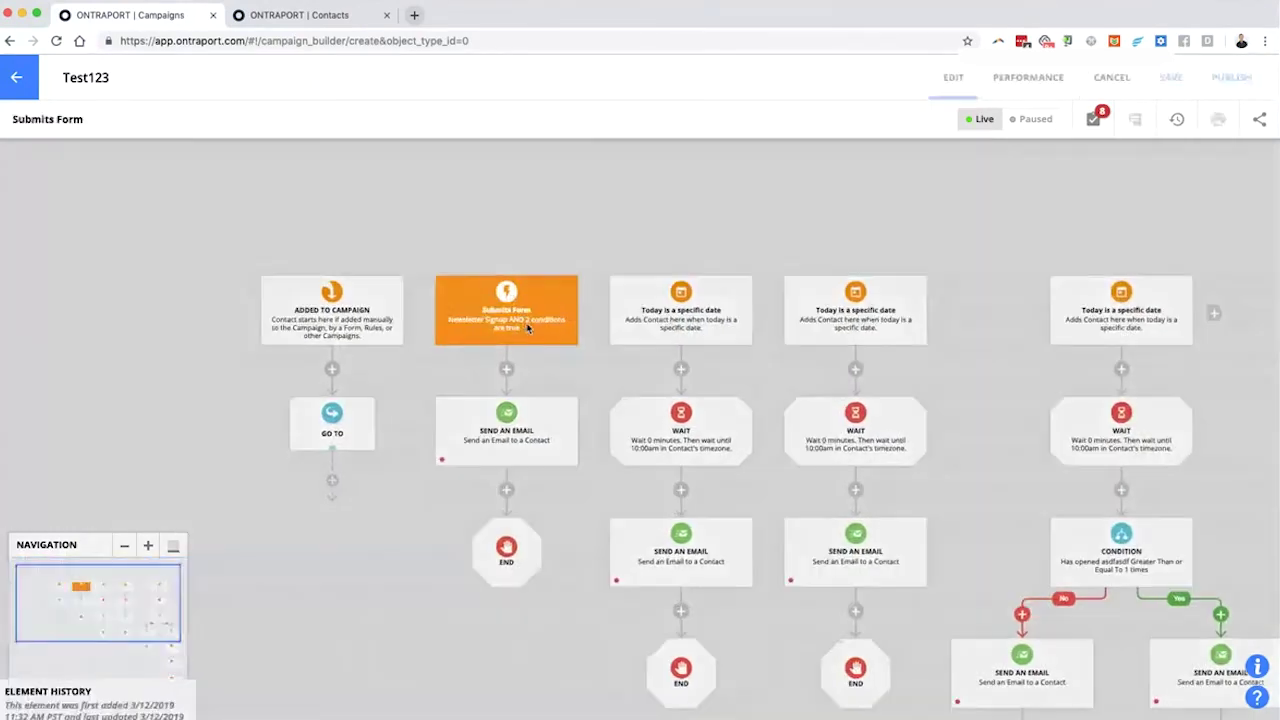
click(528, 329)
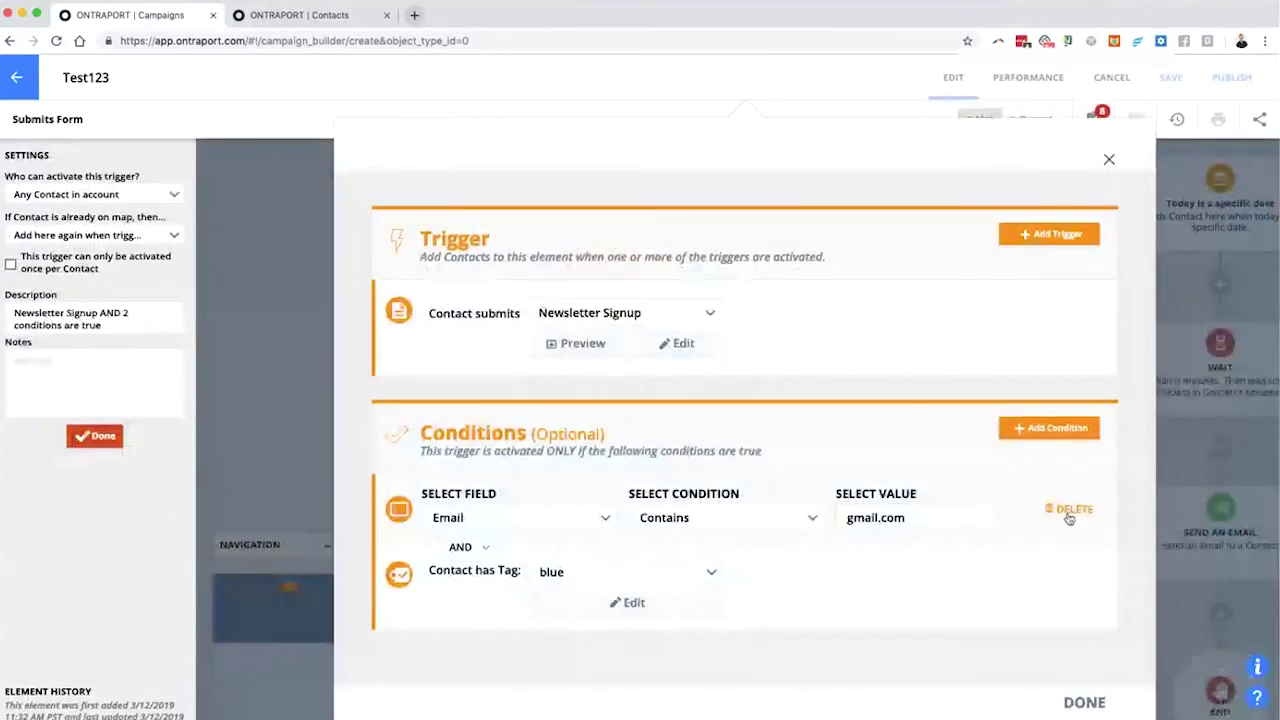
click(1068, 511)
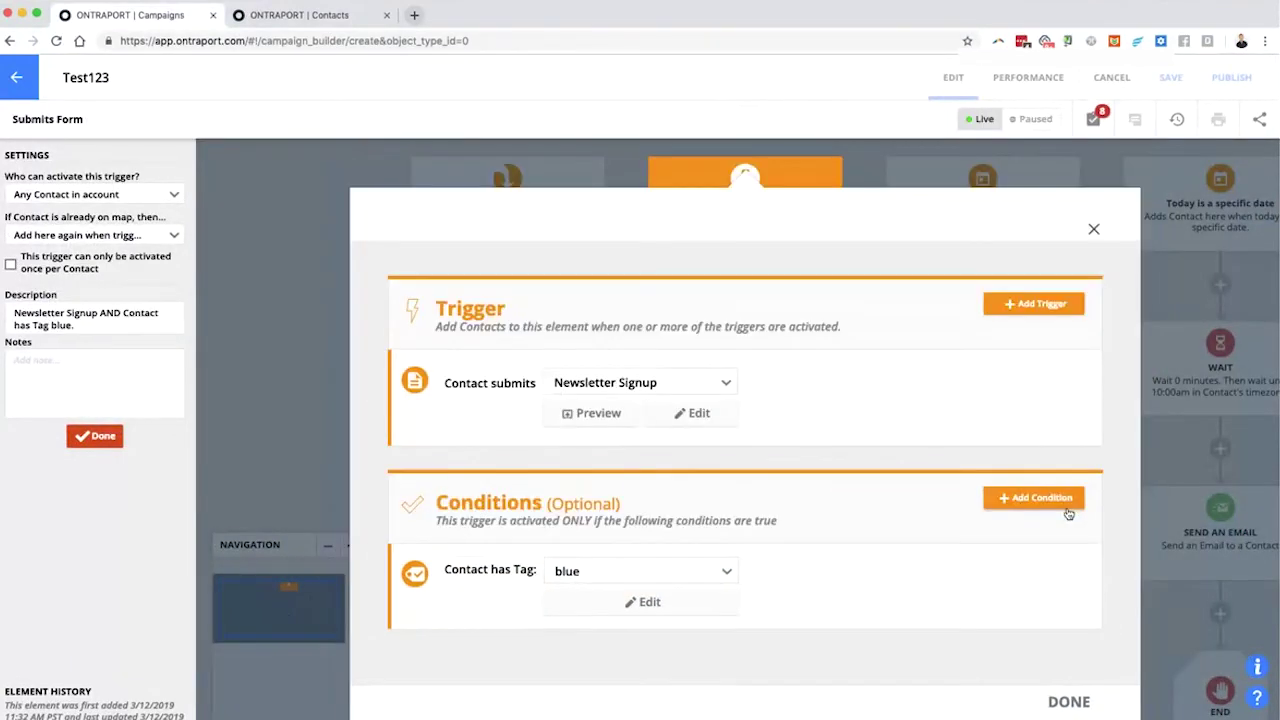
click(1070, 568)
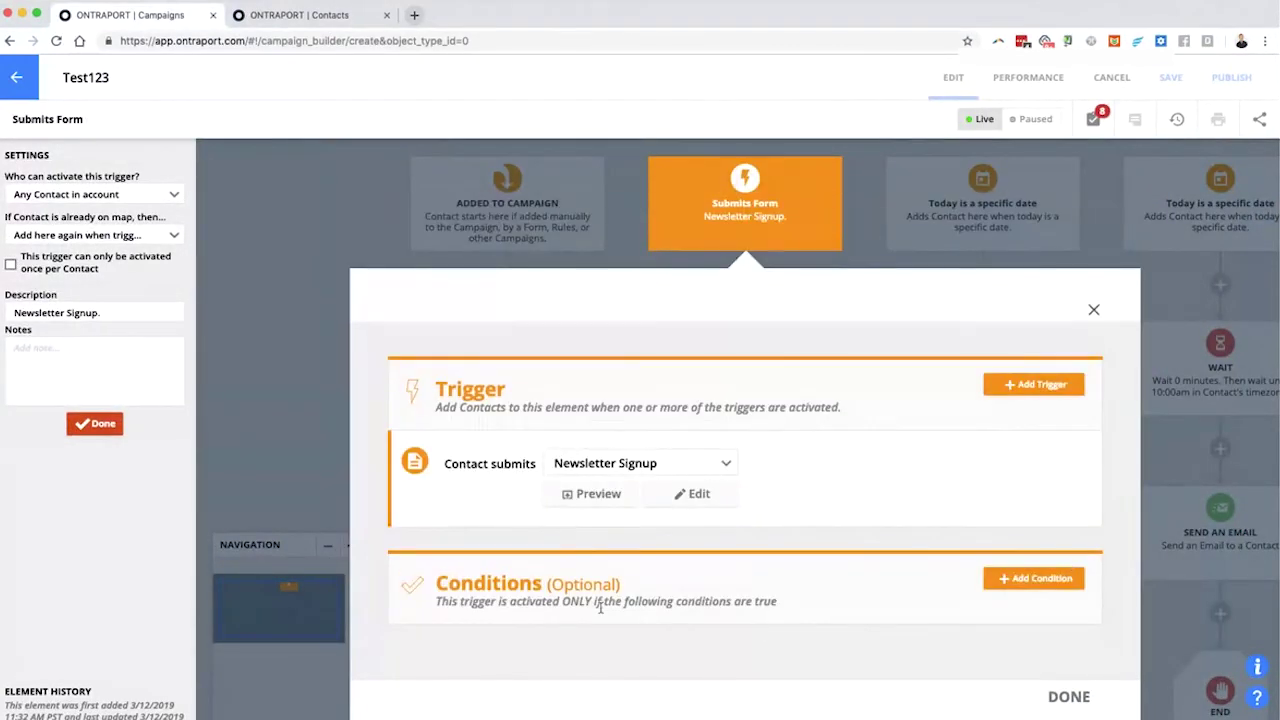
Add the condition "Has ordered a certain amount of a product" to the Newsletter Signup form trigger.
click(1034, 585)
text(prod)
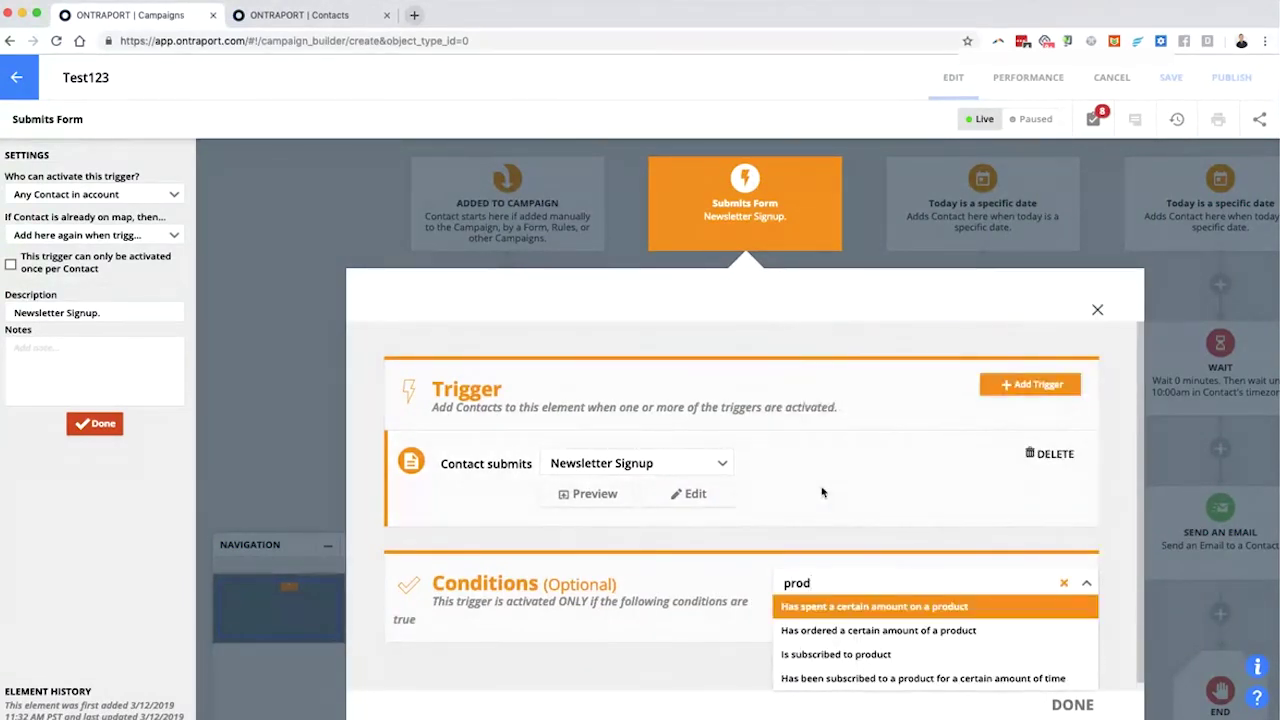
key(Down)
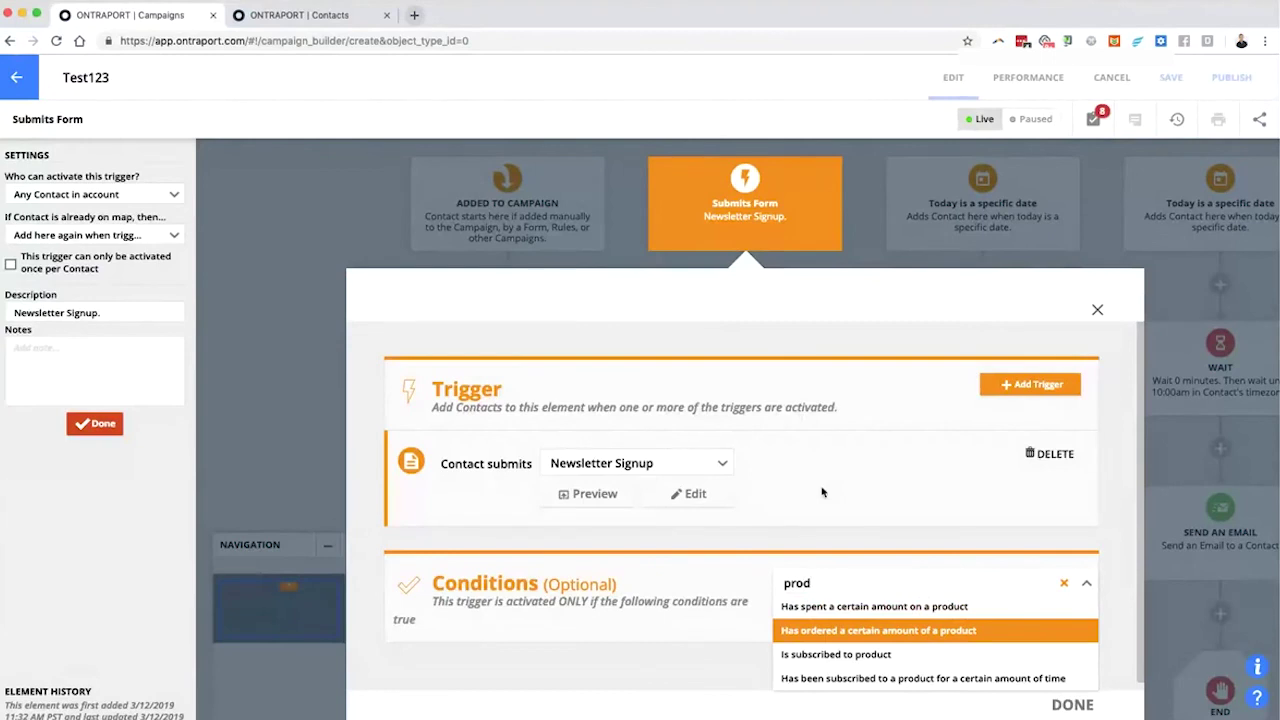
key(Return)
scroll(720, 540, down, 1)
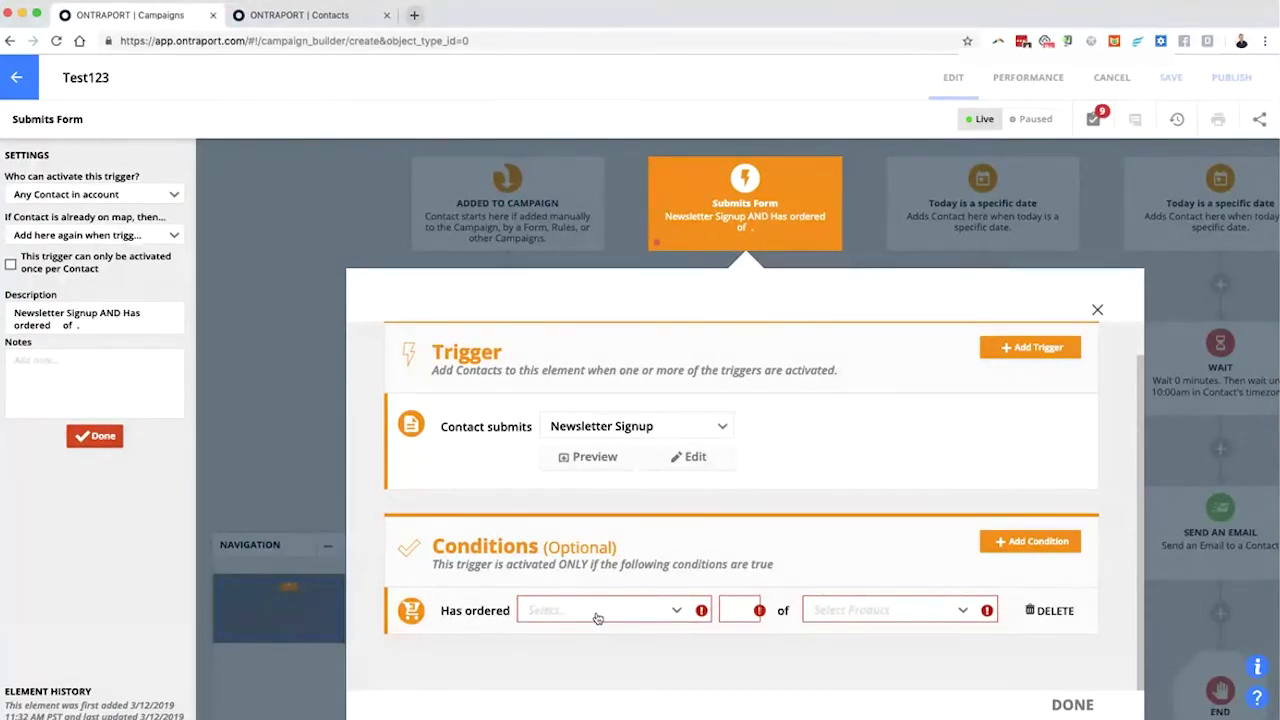
Set the Submits Form trigger's product condition to Equal To 0 of 42 cats and finish the trigger.
click(600, 618)
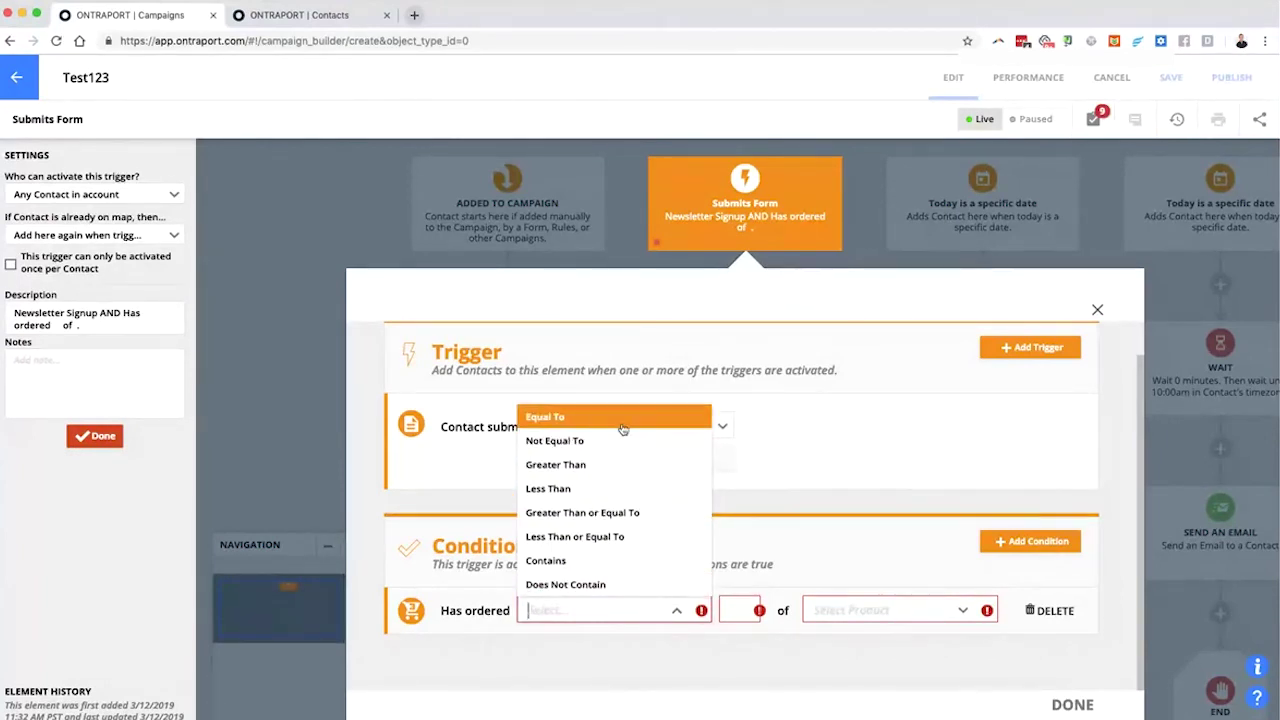
click(560, 416)
text(0)
click(857, 612)
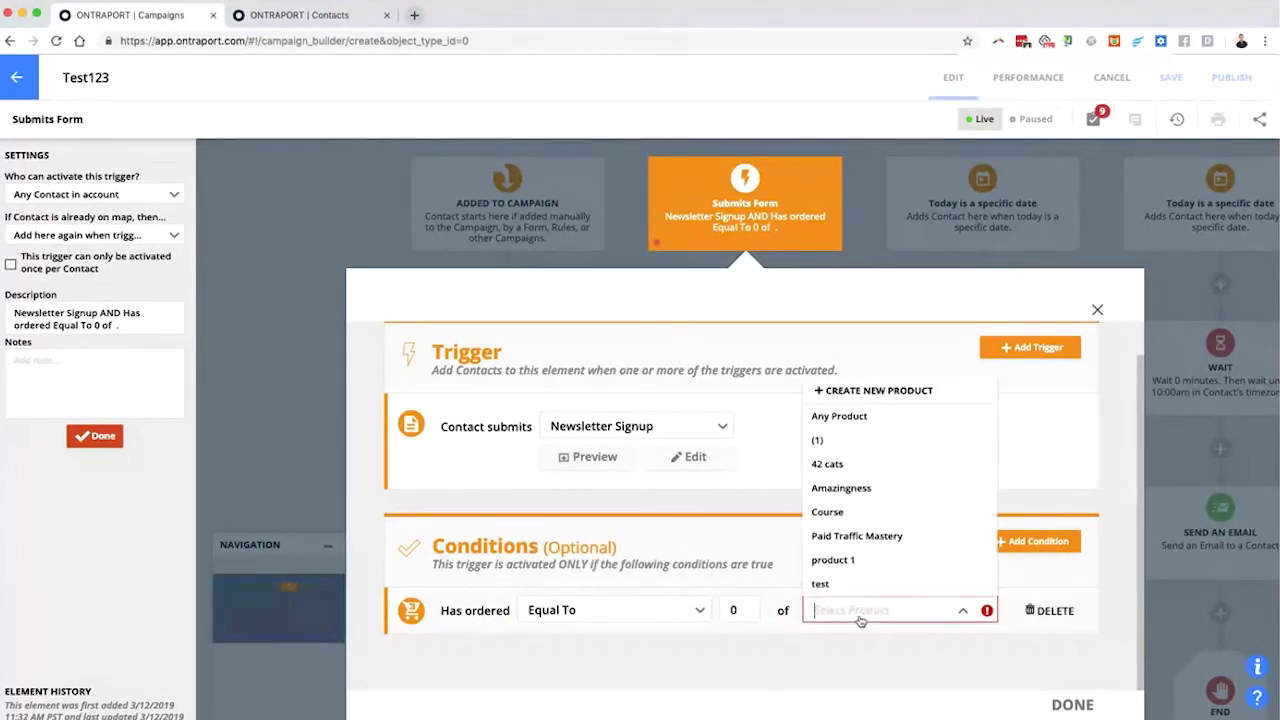
click(860, 464)
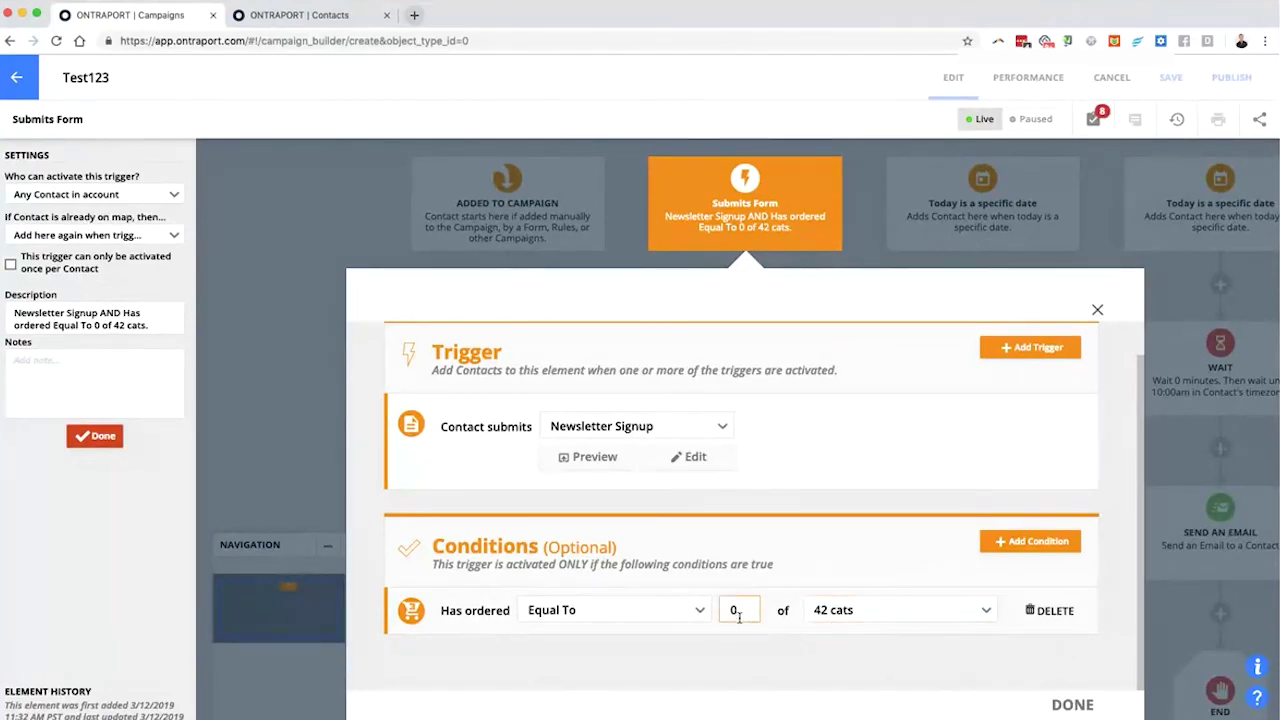
click(1072, 704)
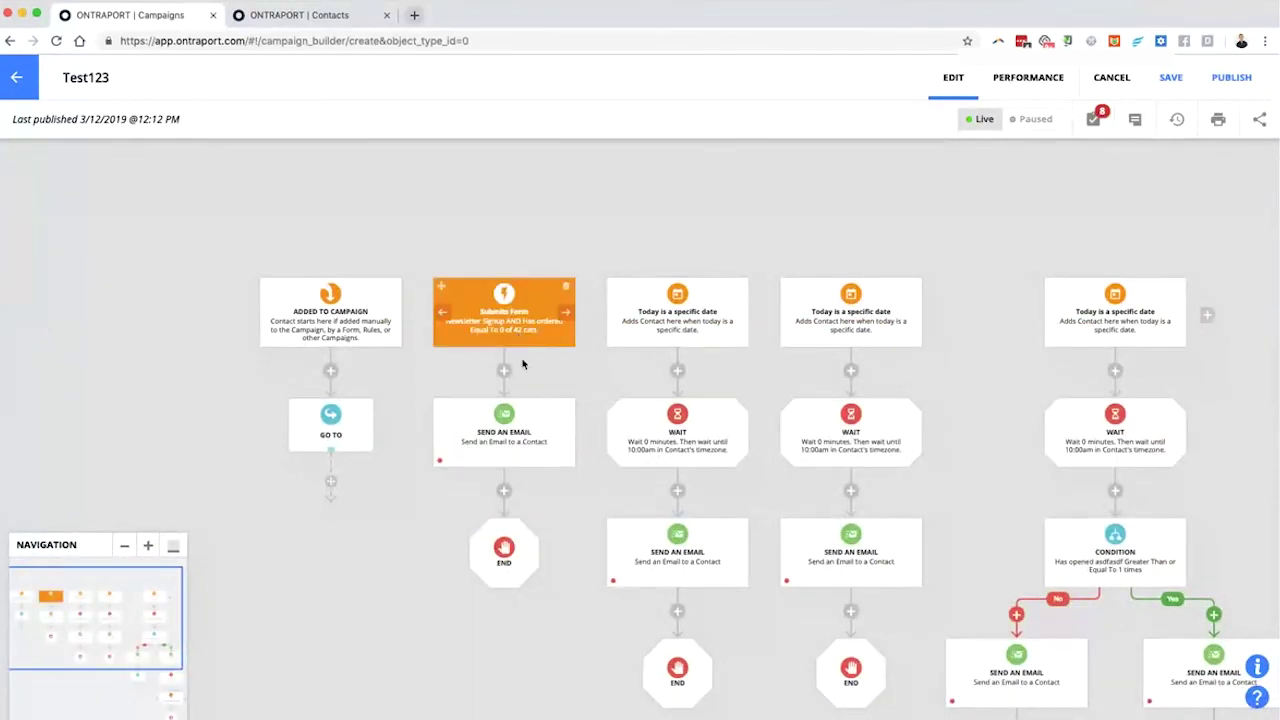
Delete the "Has ordered" product condition from the Submits Form trigger and finish the trigger.
click(522, 360)
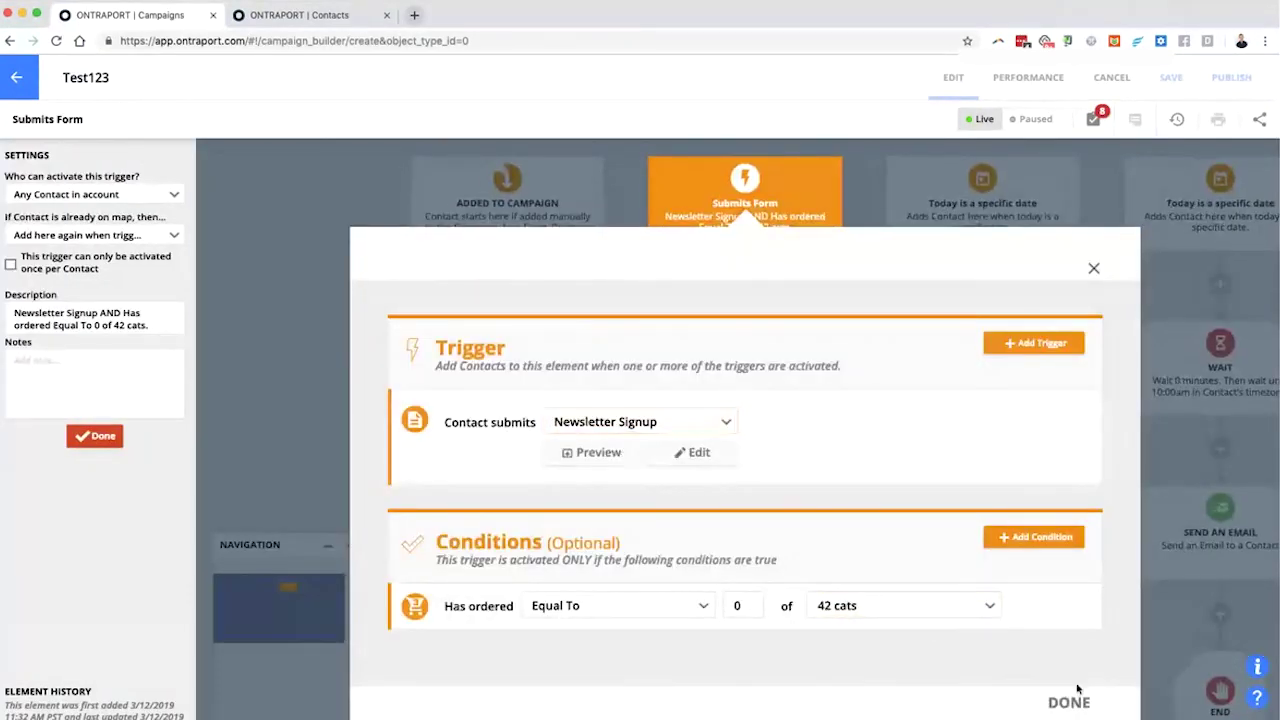
click(1064, 605)
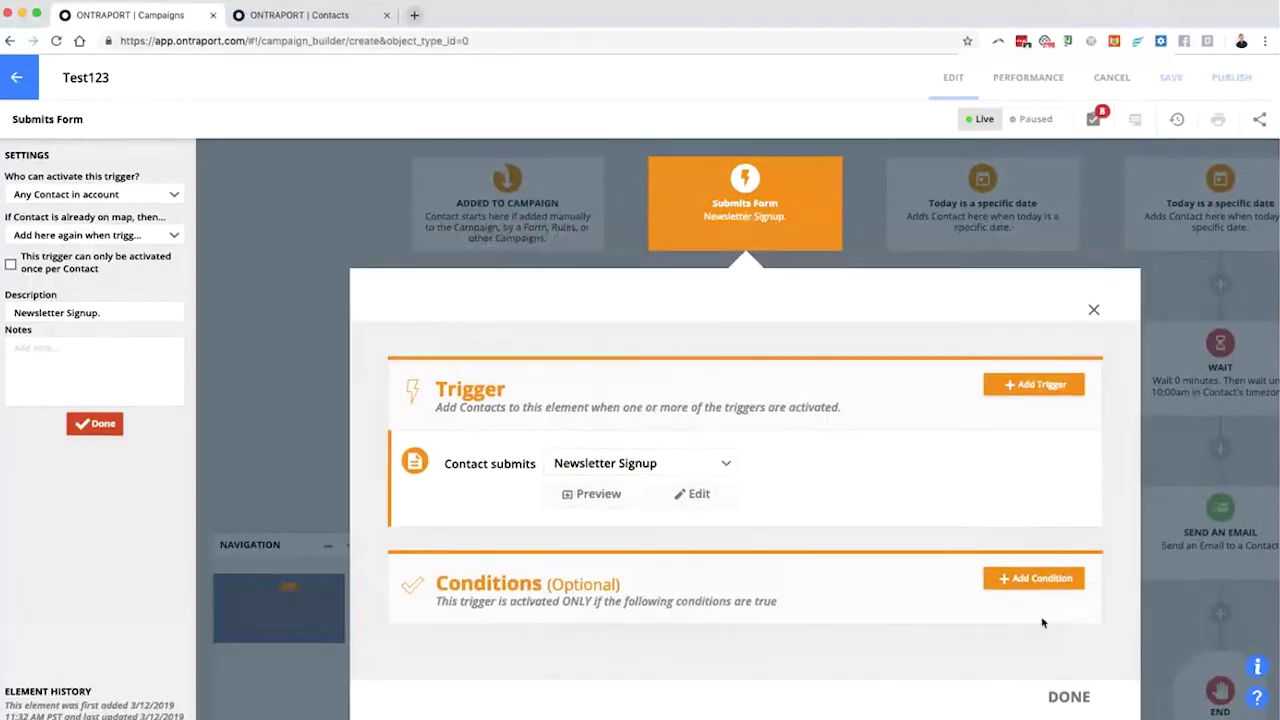
click(1068, 697)
Insert a Condition below the Submits Form trigger and give it the criterion "Has ordered a certain amount of a product".
click(506, 328)
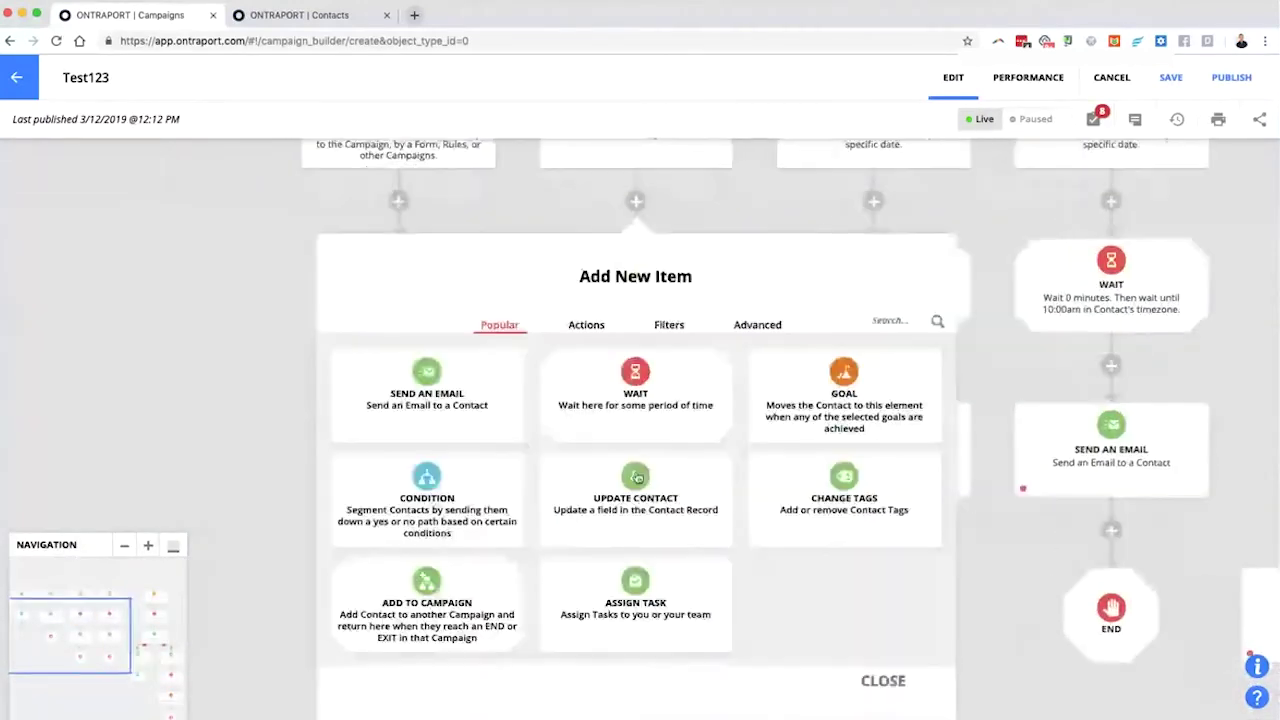
click(418, 512)
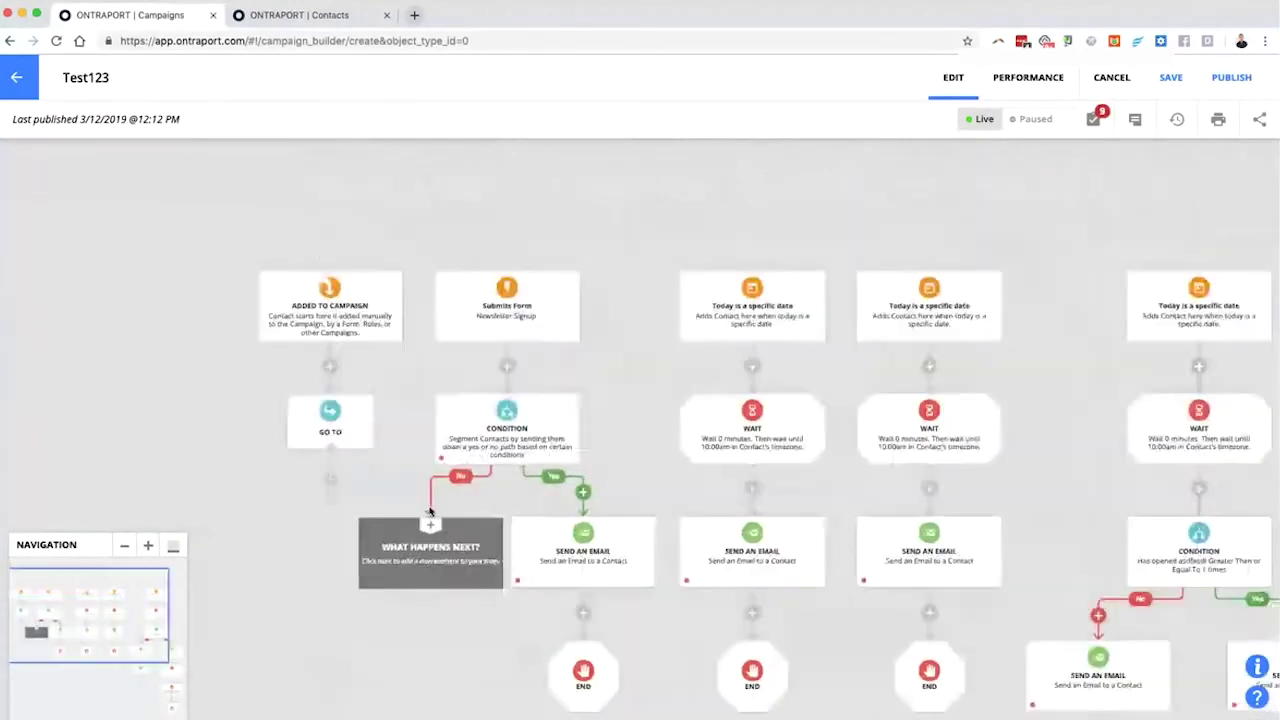
click(500, 440)
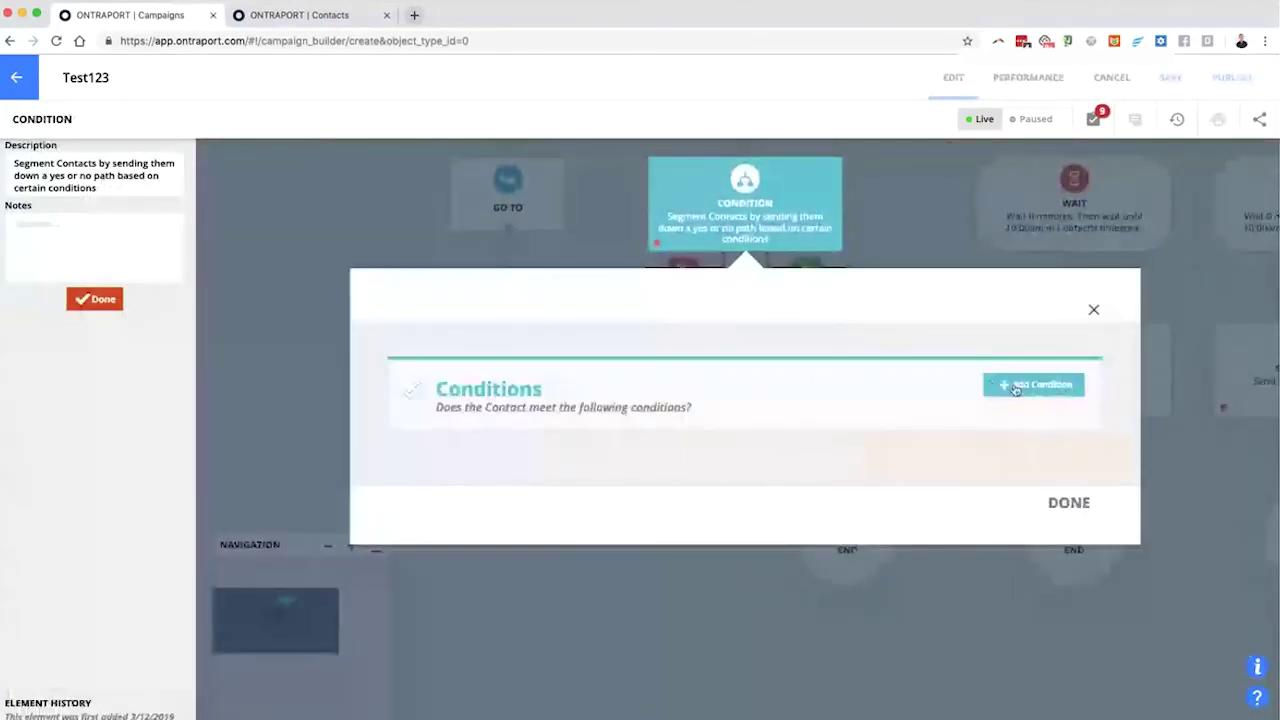
click(1015, 389)
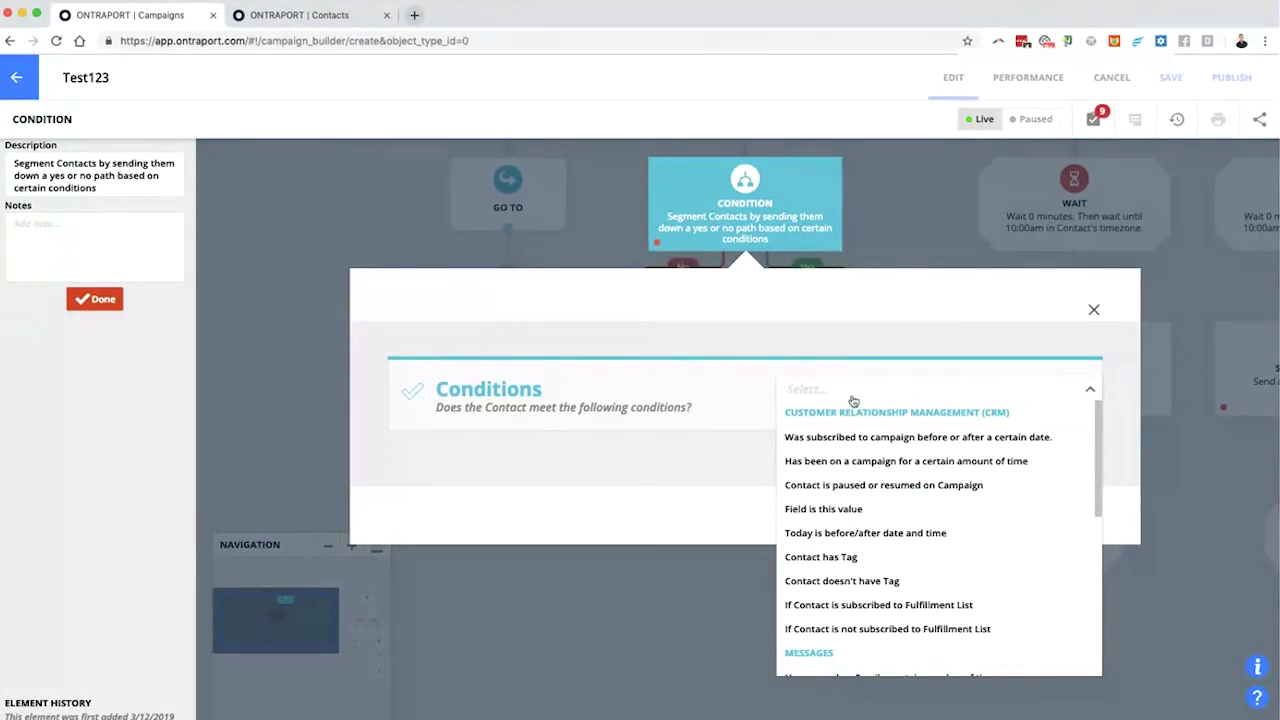
text(pro)
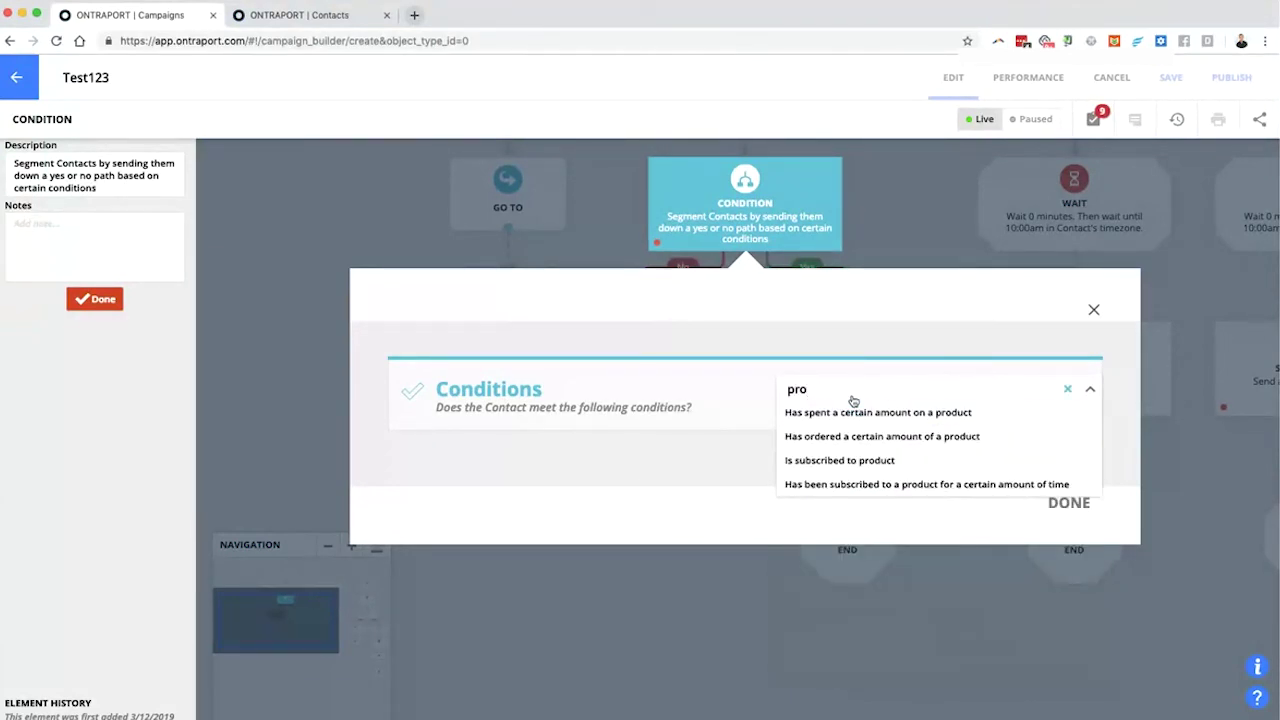
click(855, 436)
Set the Condition's product criterion to Equal To 0 of 42 cats and finish the Condition.
click(562, 455)
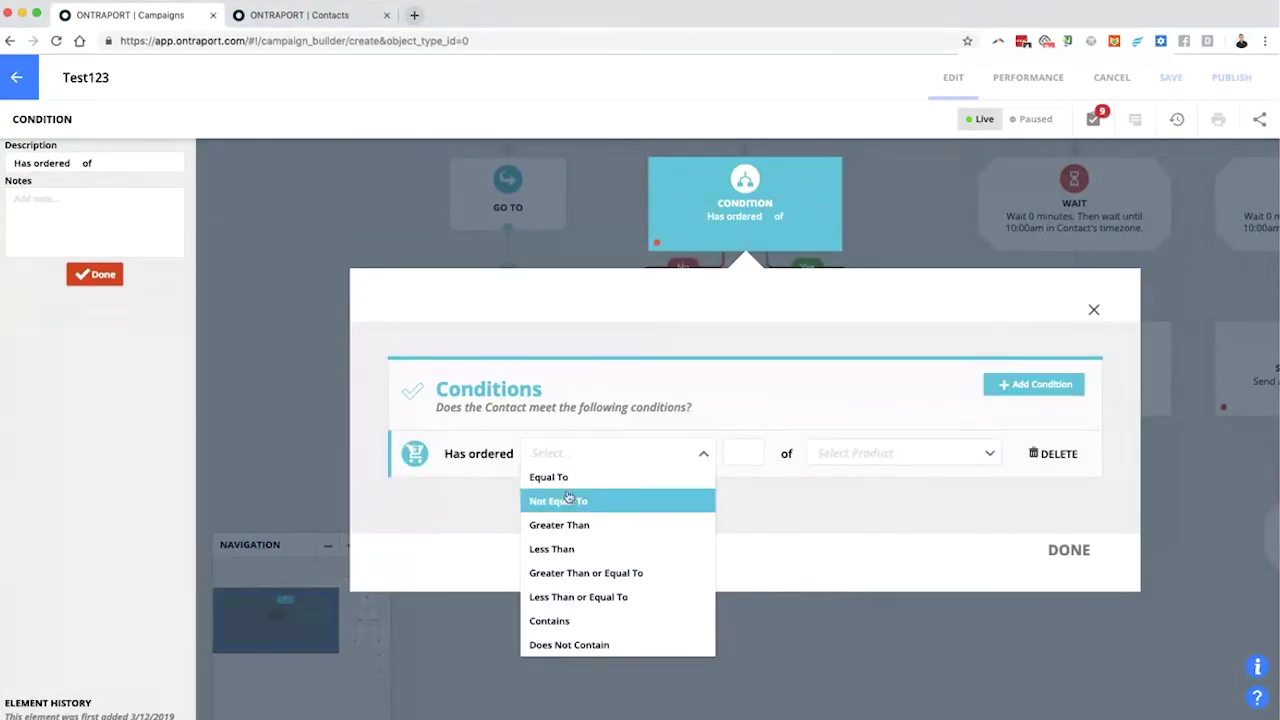
click(563, 478)
click(748, 452)
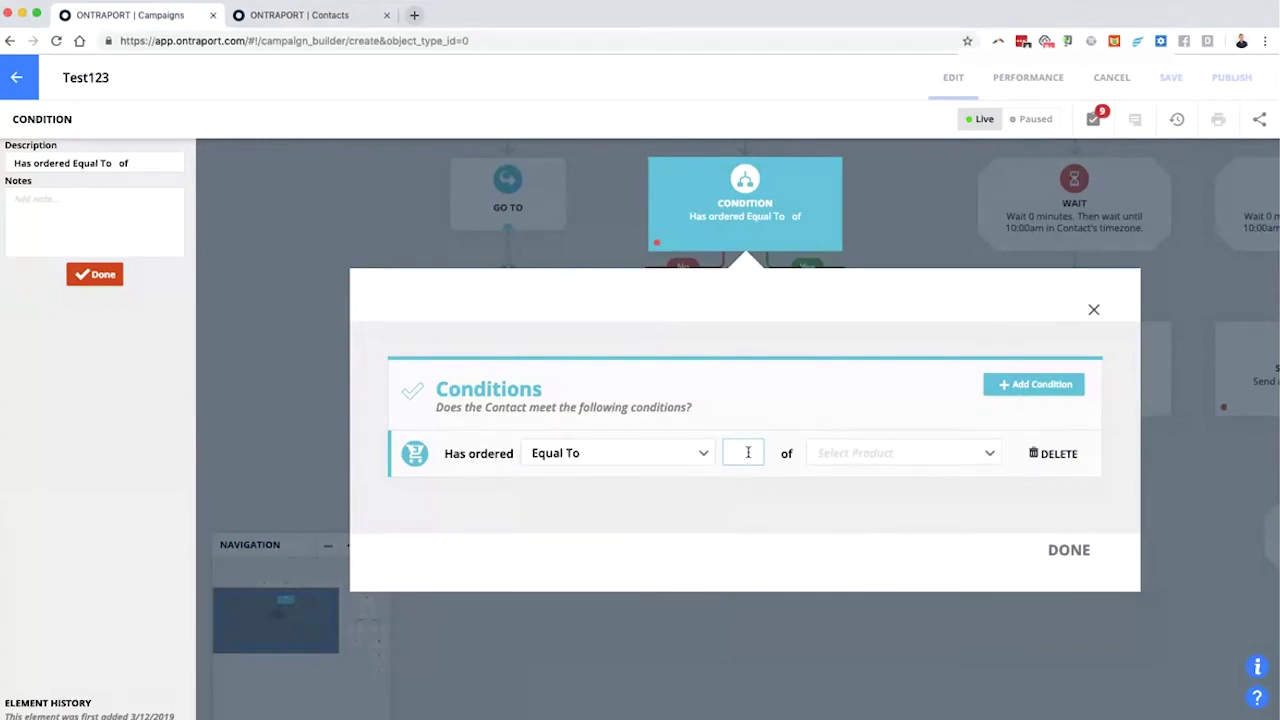
text(0)
click(870, 455)
click(848, 549)
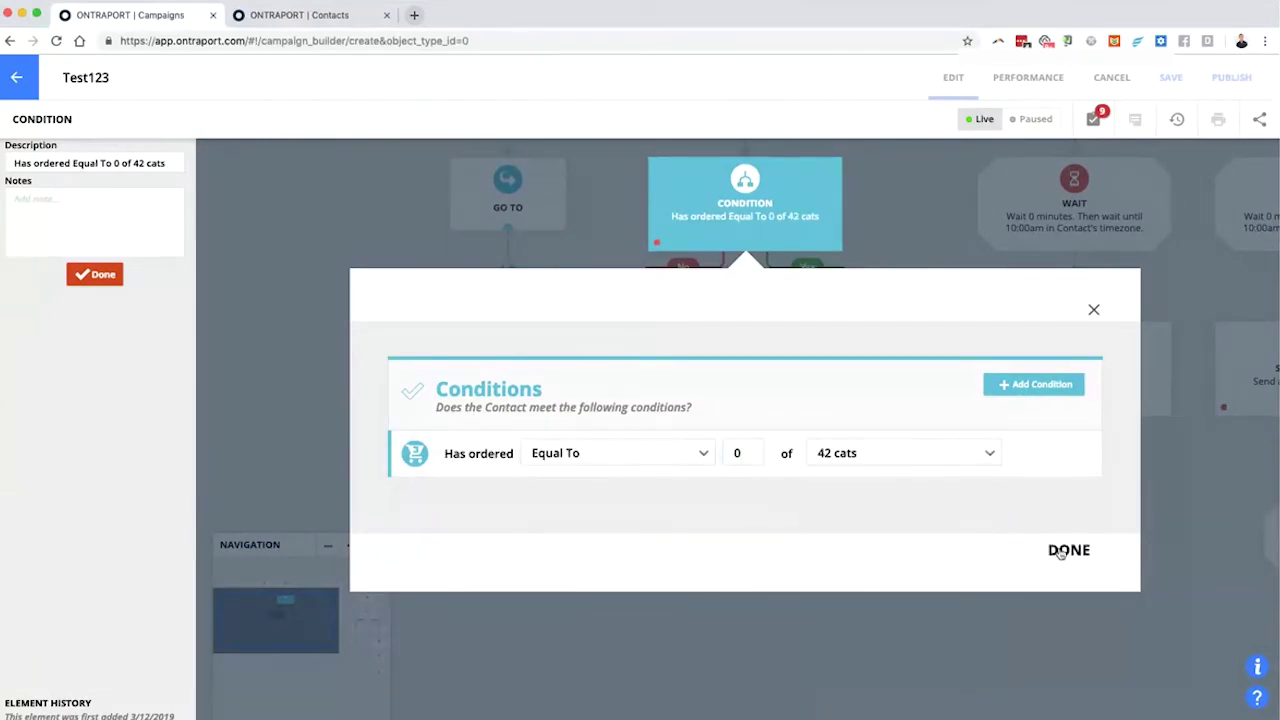
click(1064, 550)
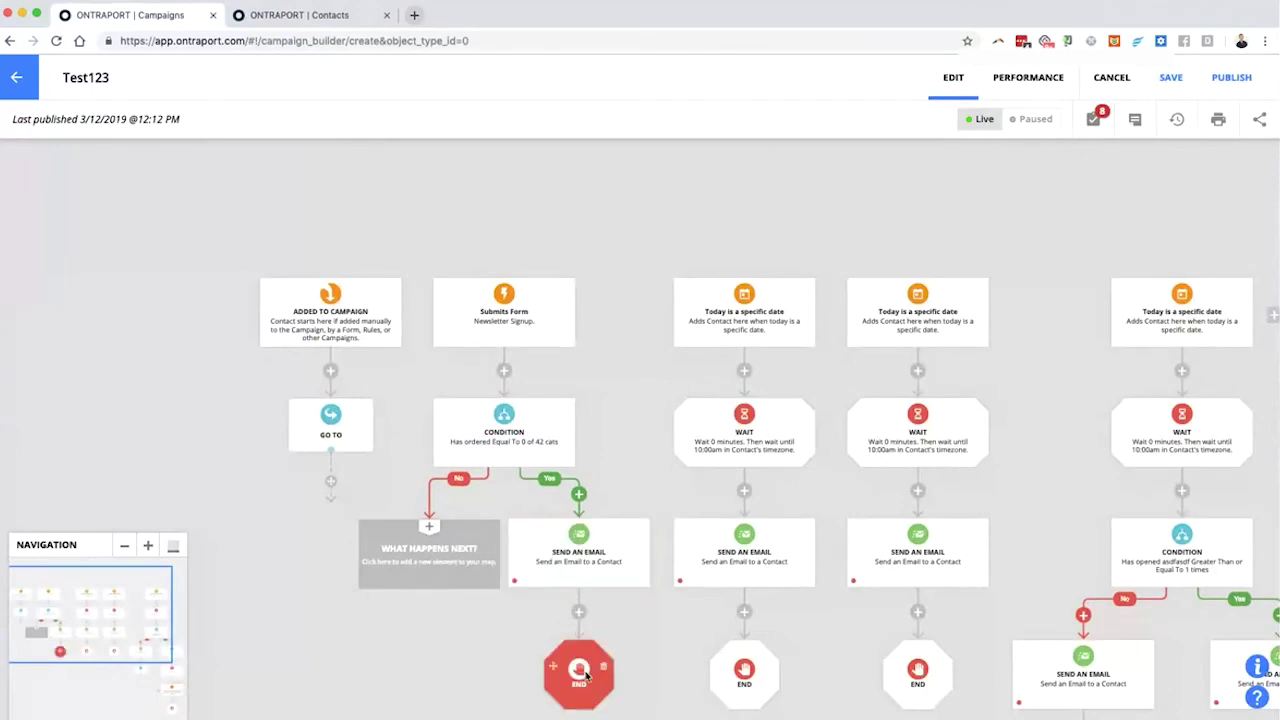
Add a Send an Email on the 42 cats Condition's No path, followed by an End.
click(453, 545)
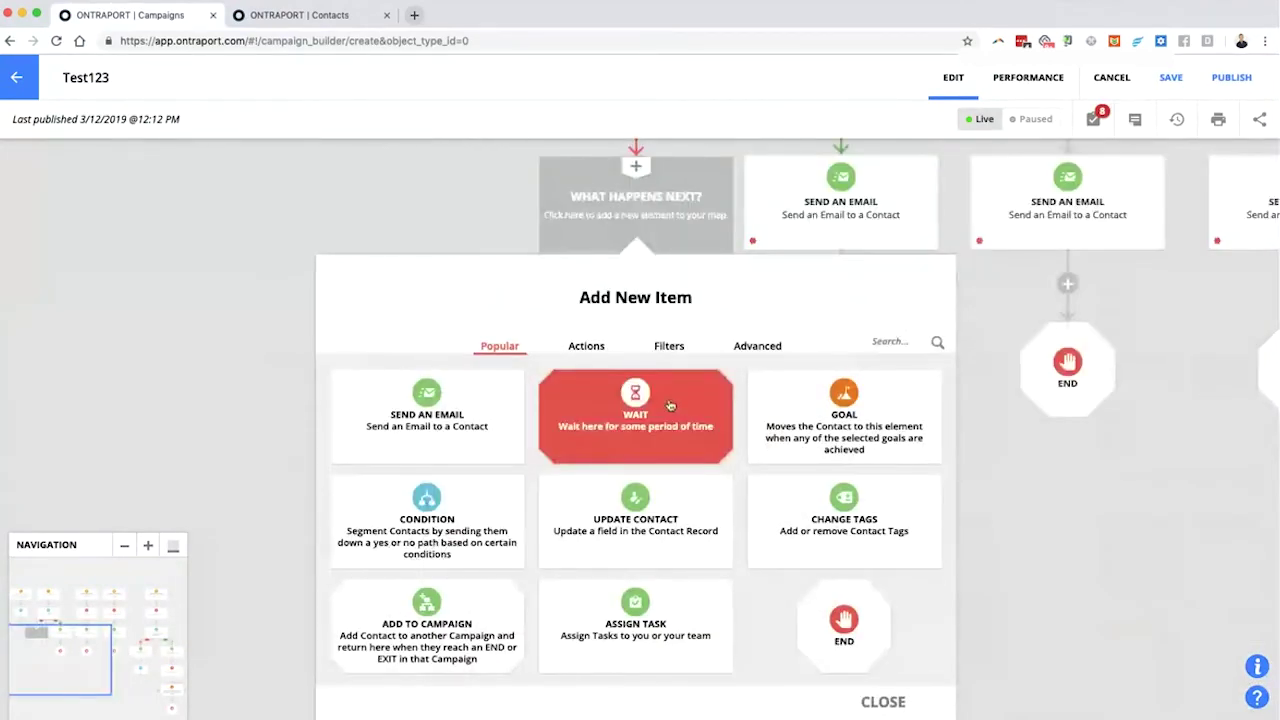
click(452, 412)
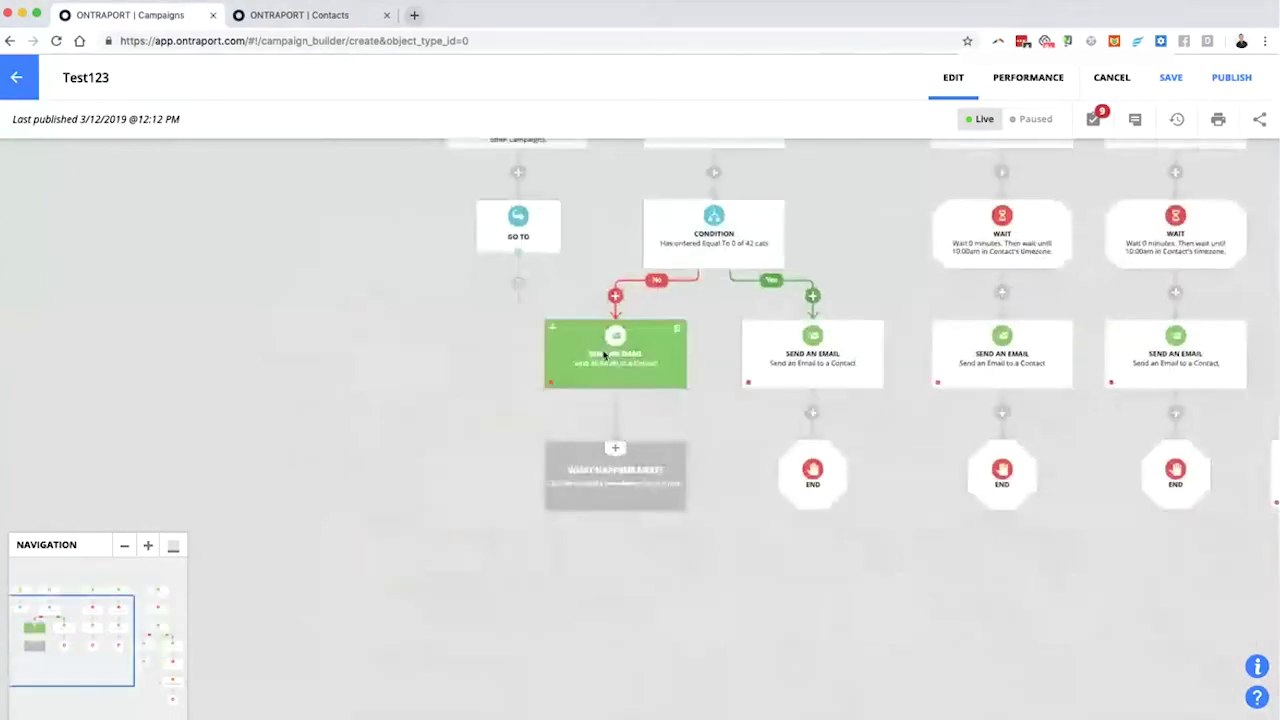
click(625, 478)
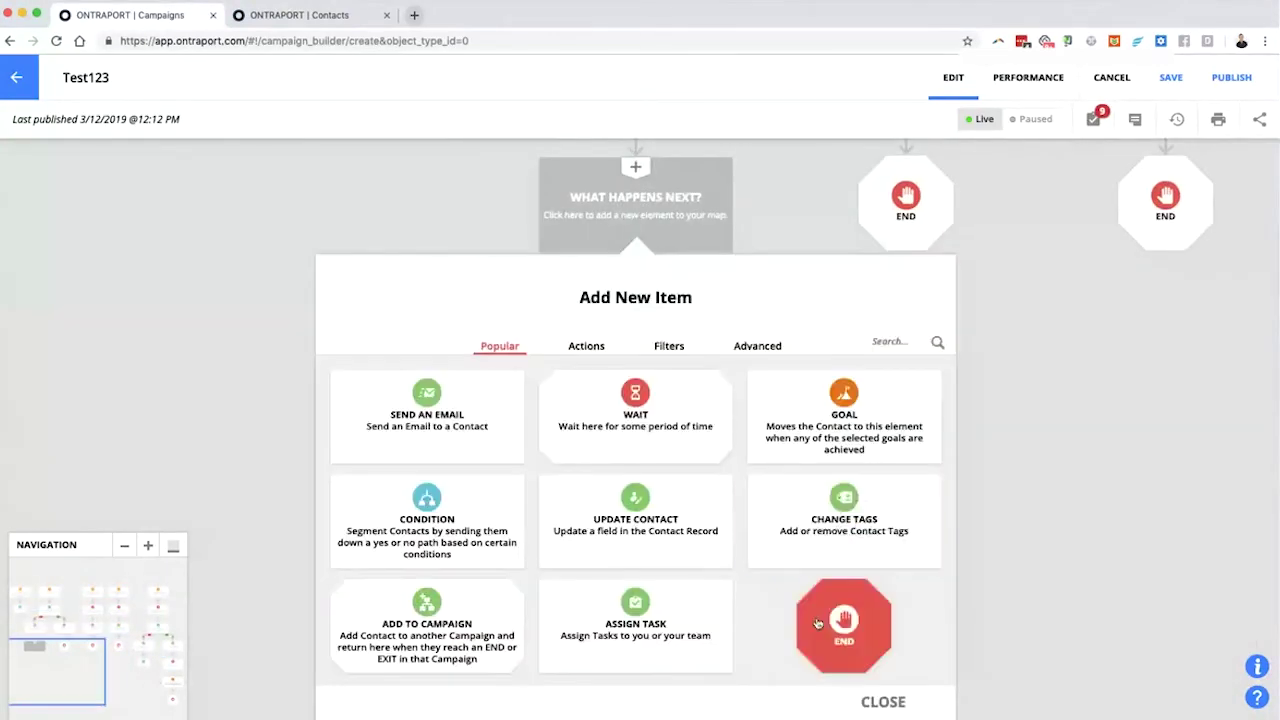
click(843, 626)
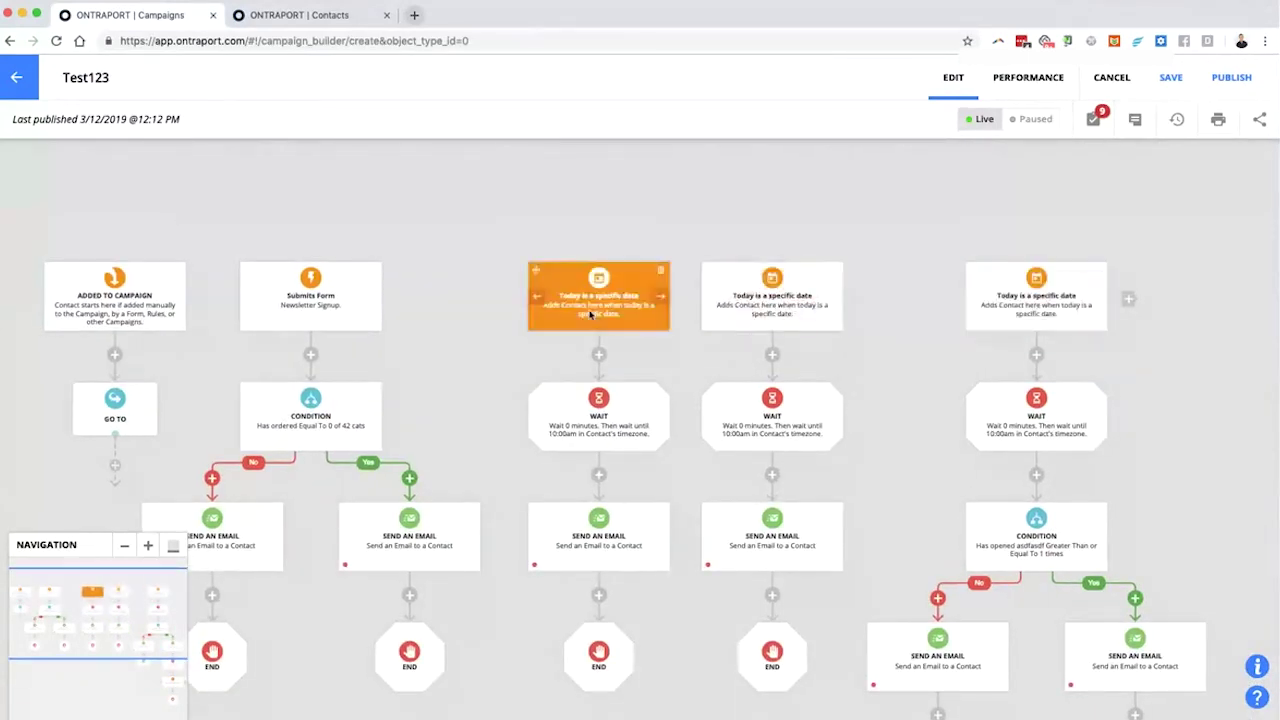
Set the End on the 42 cats Condition's No path to remove Contacts from this Campaign when they reach it.
scroll(486, 417, down, 4)
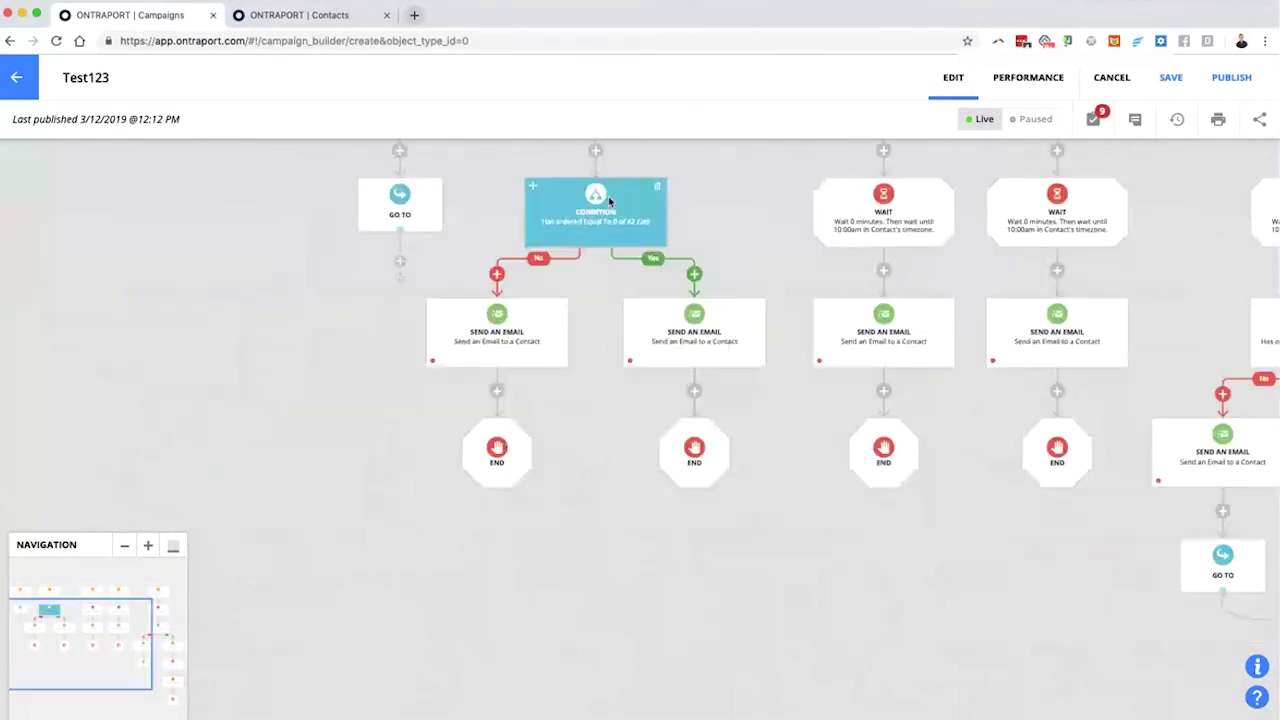
click(496, 457)
click(137, 277)
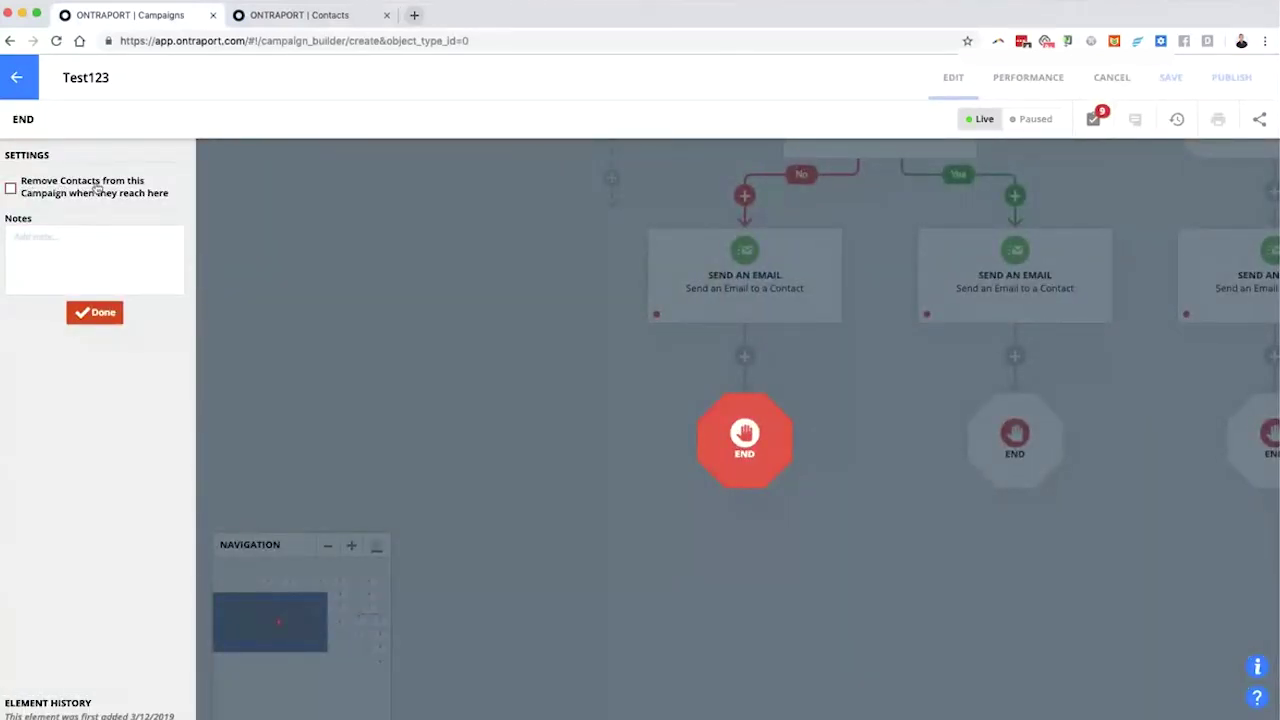
click(10, 188)
click(97, 312)
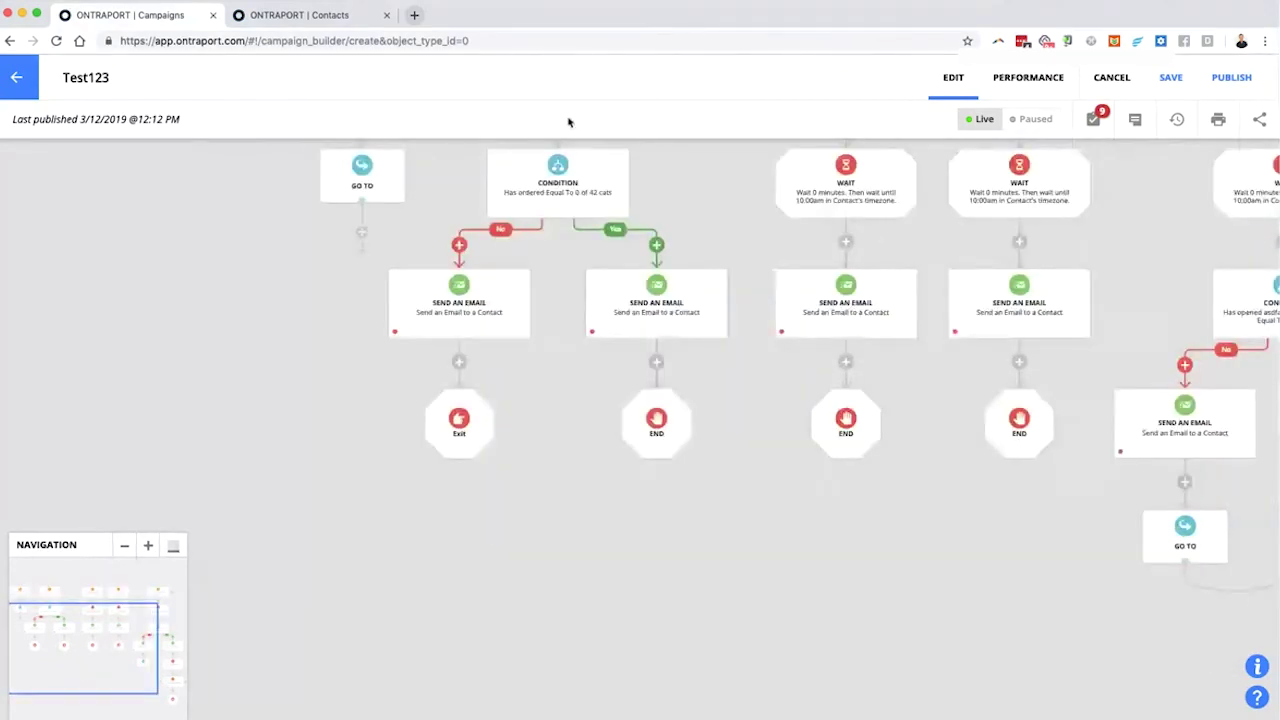
Add a new trigger after the last "Today is a specific date" trigger.
scroll(560, 320, up, 3)
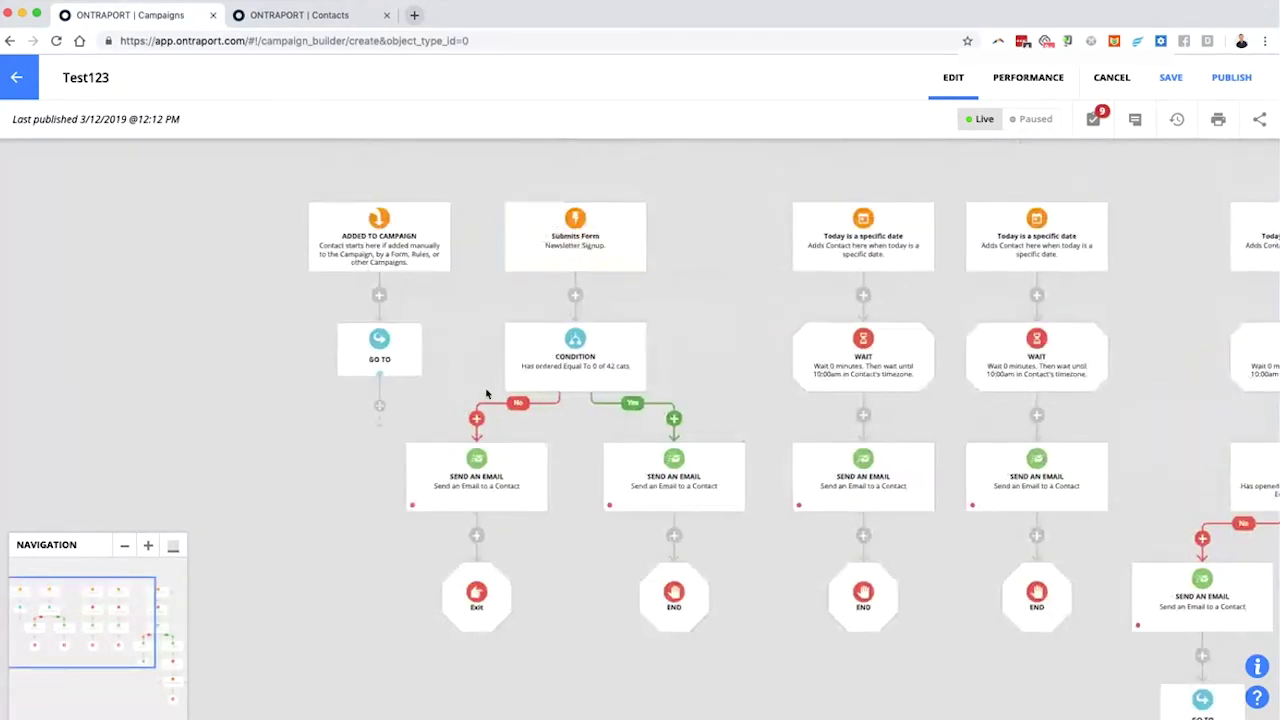
drag(429, 628, 300, 586)
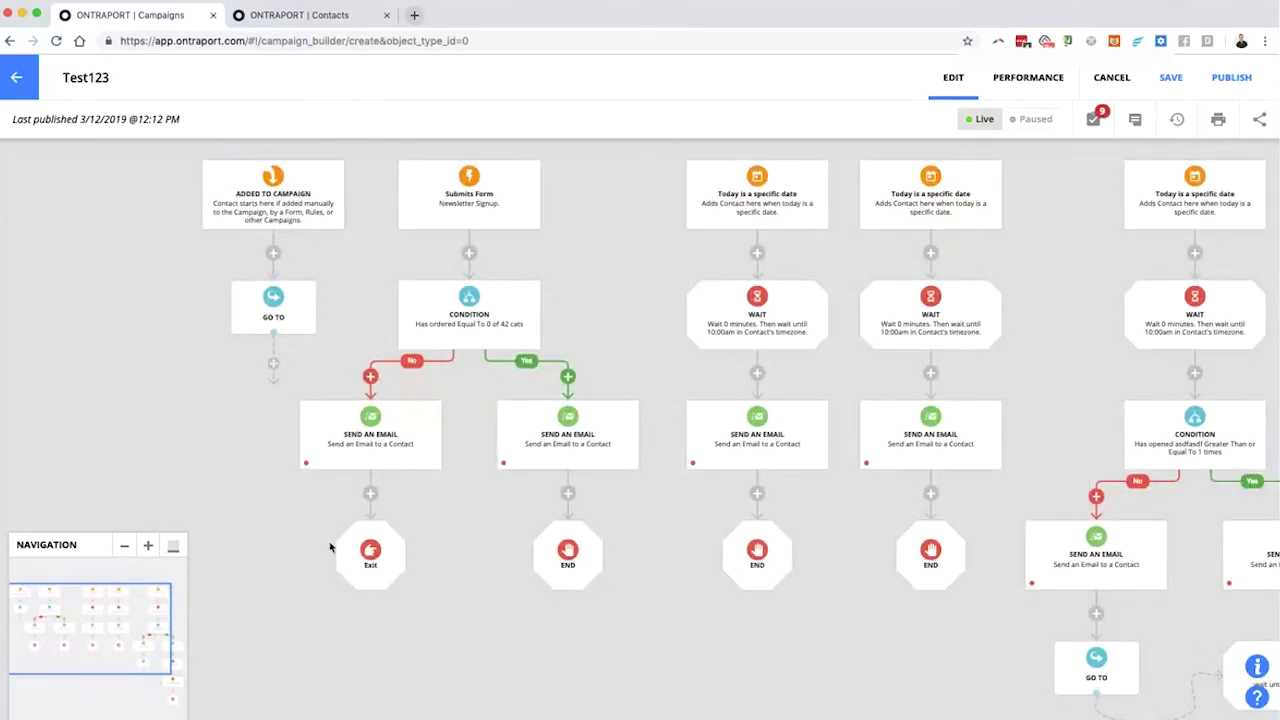
drag(648, 338, 443, 365)
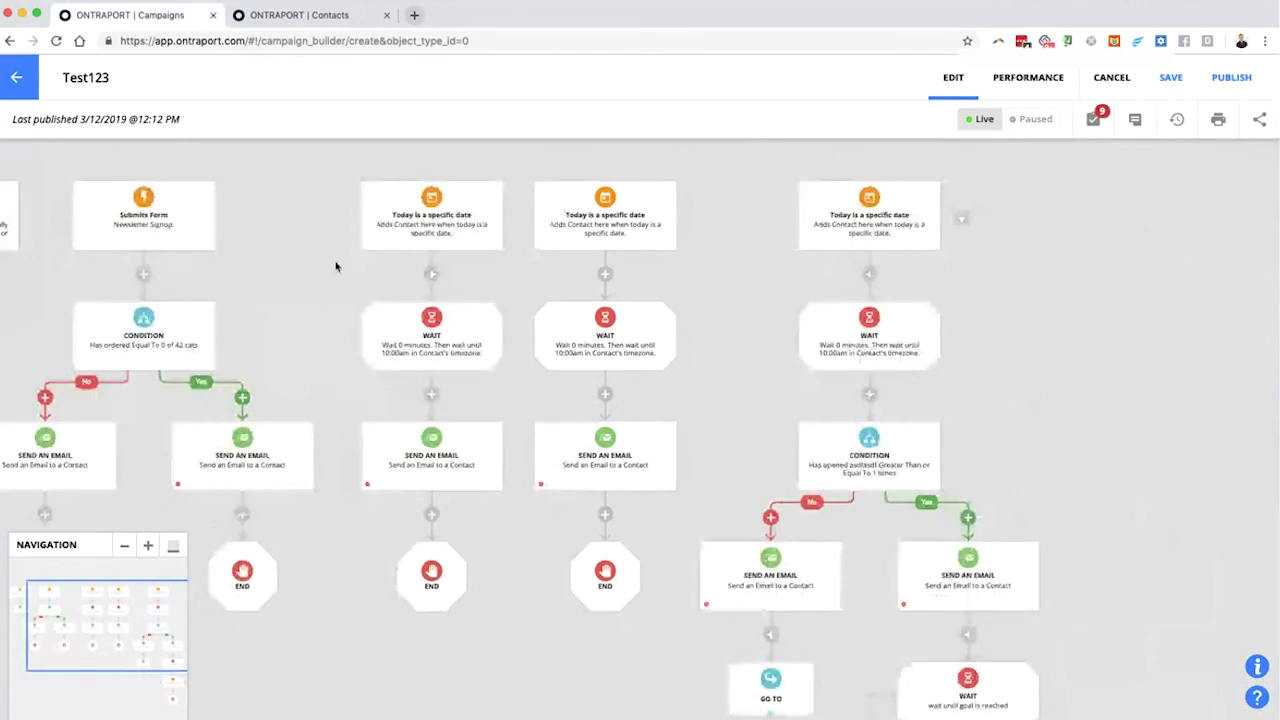
drag(336, 267, 293, 242)
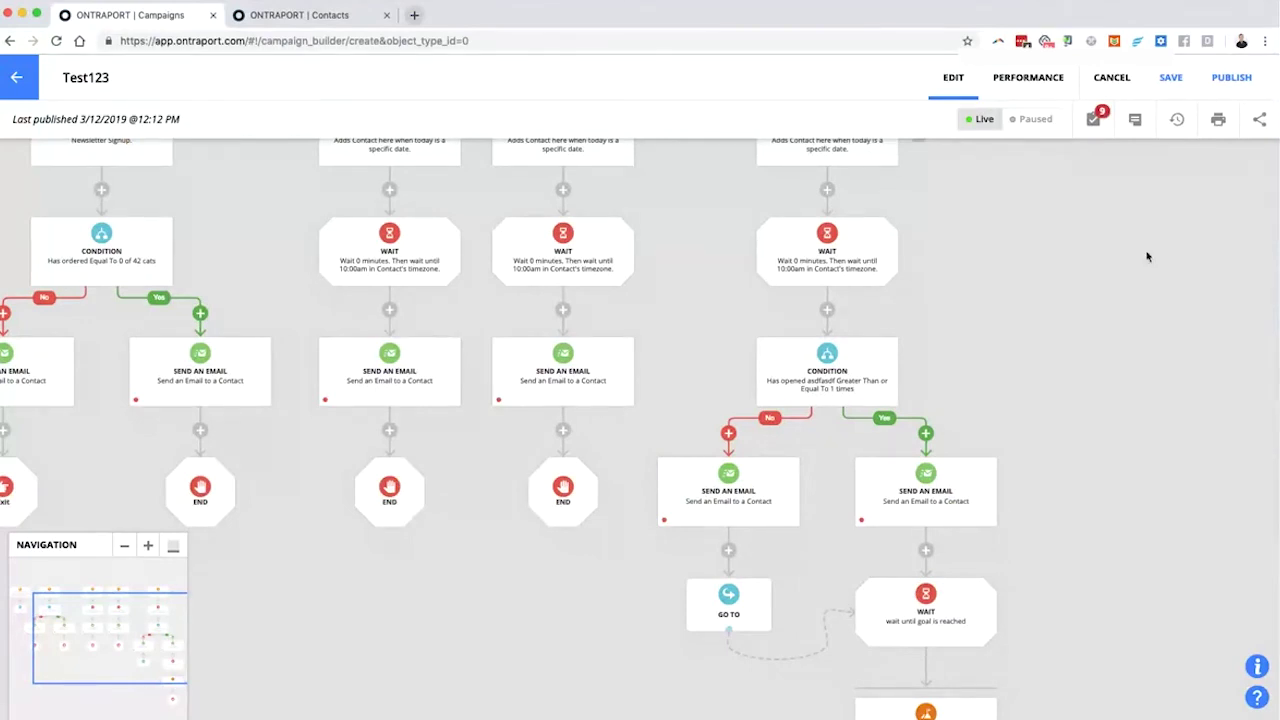
drag(1147, 257, 897, 371)
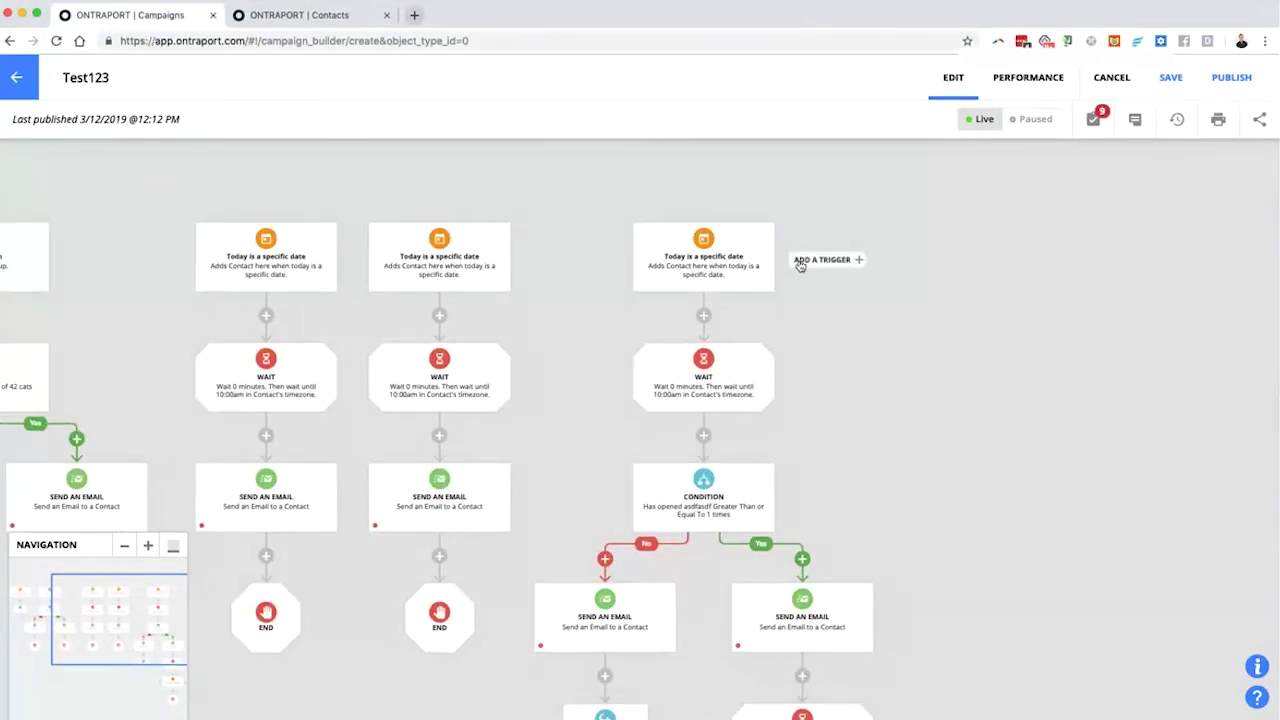
click(822, 260)
click(1091, 274)
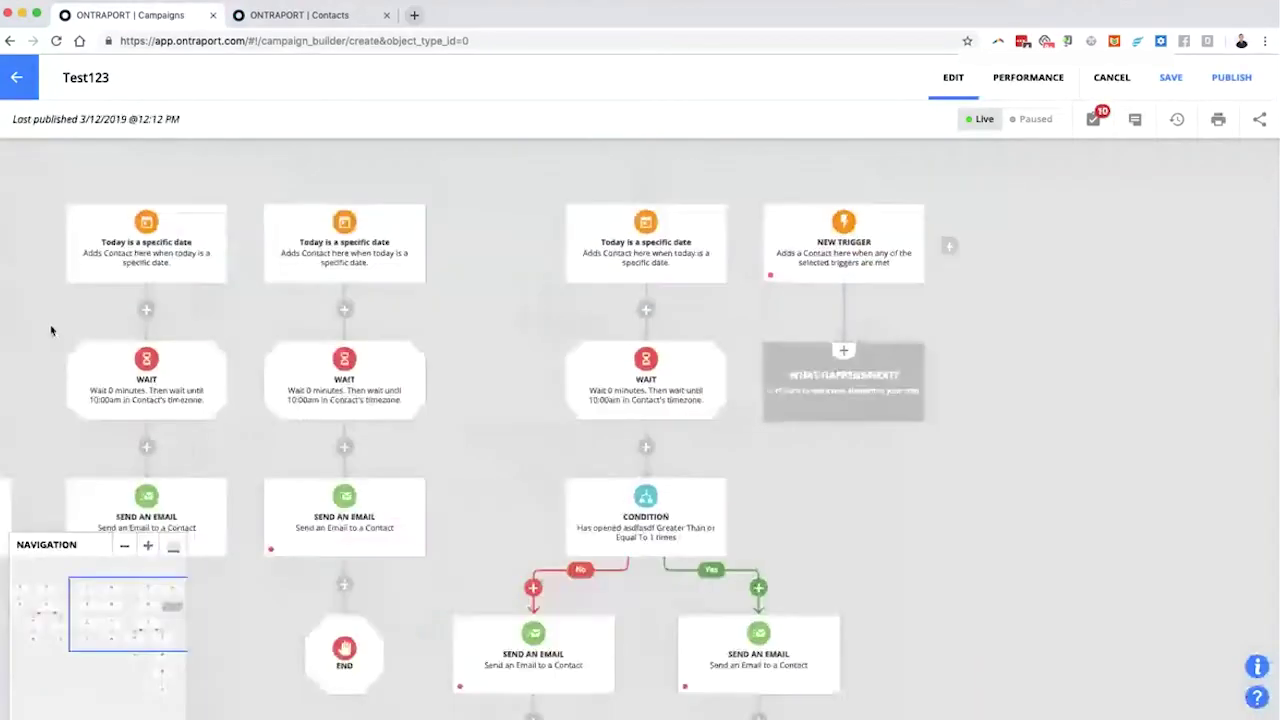
Insert a Pause/Unpause Campaign element on the 42 cats Condition's Yes path, before the Send an Email.
scroll(540, 386, left, 5)
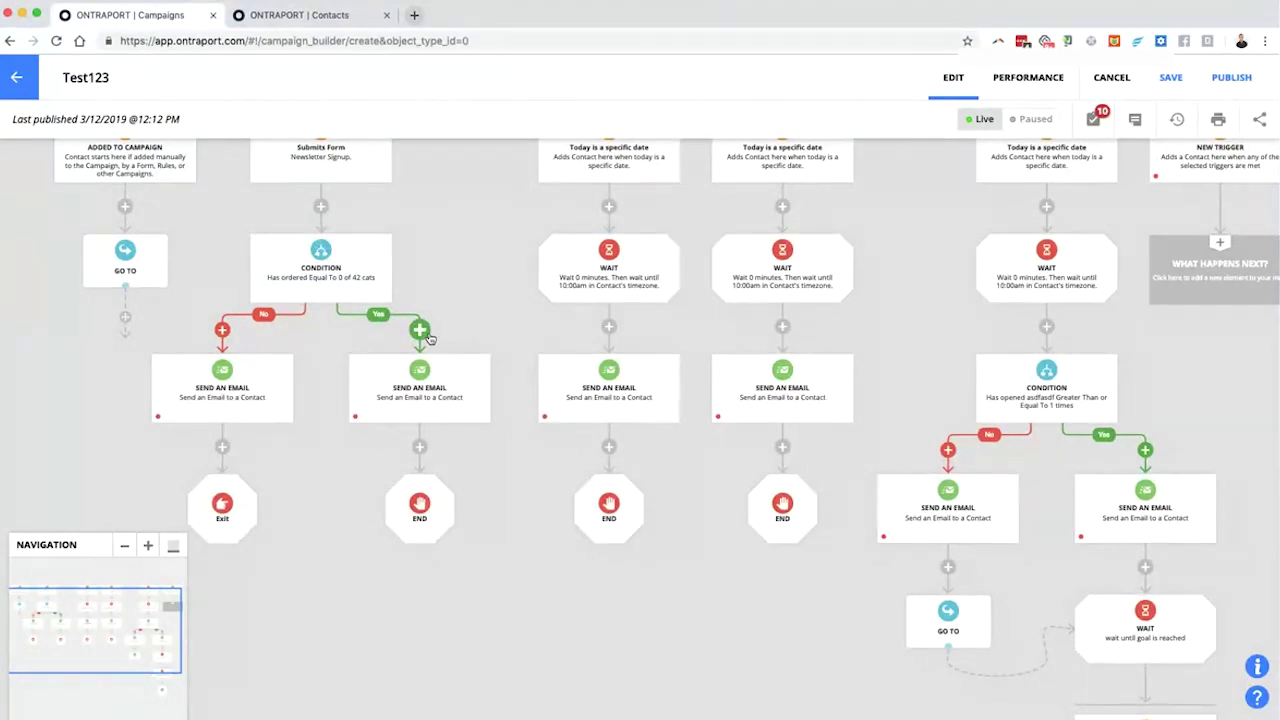
scroll(477, 263, up, 3)
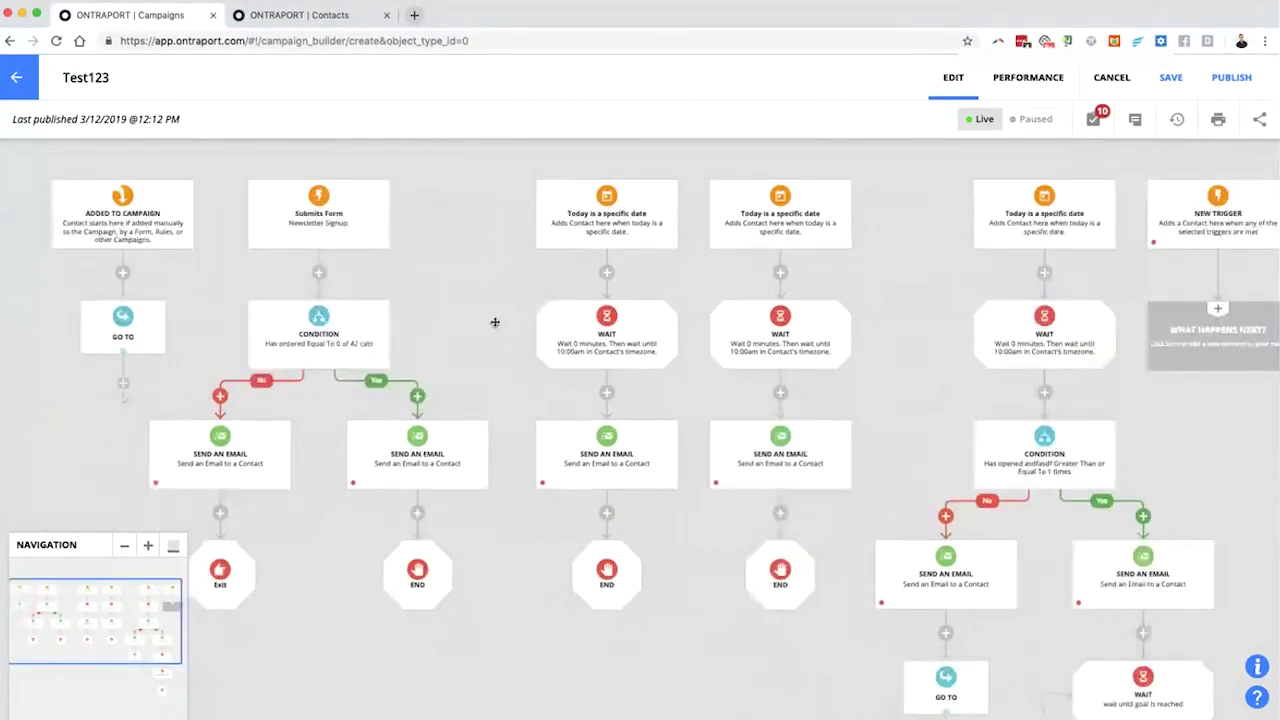
scroll(397, 286, left, 3)
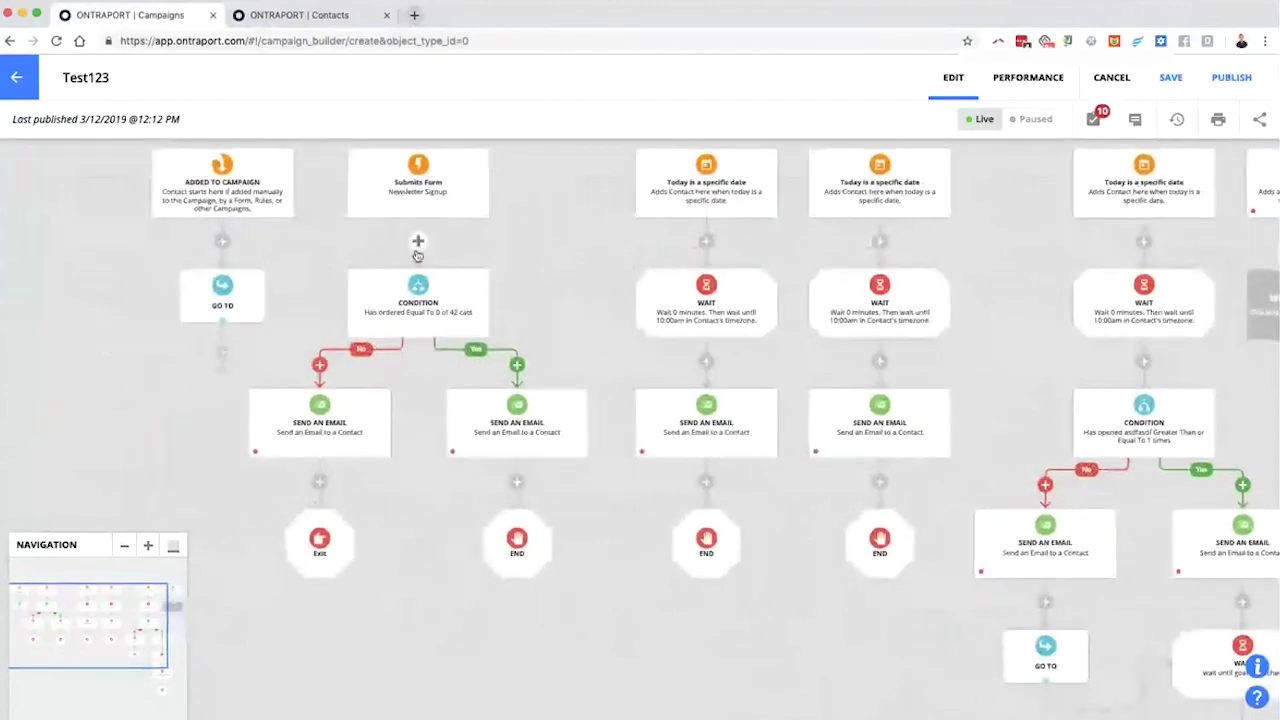
scroll(528, 393, down, 1)
click(527, 355)
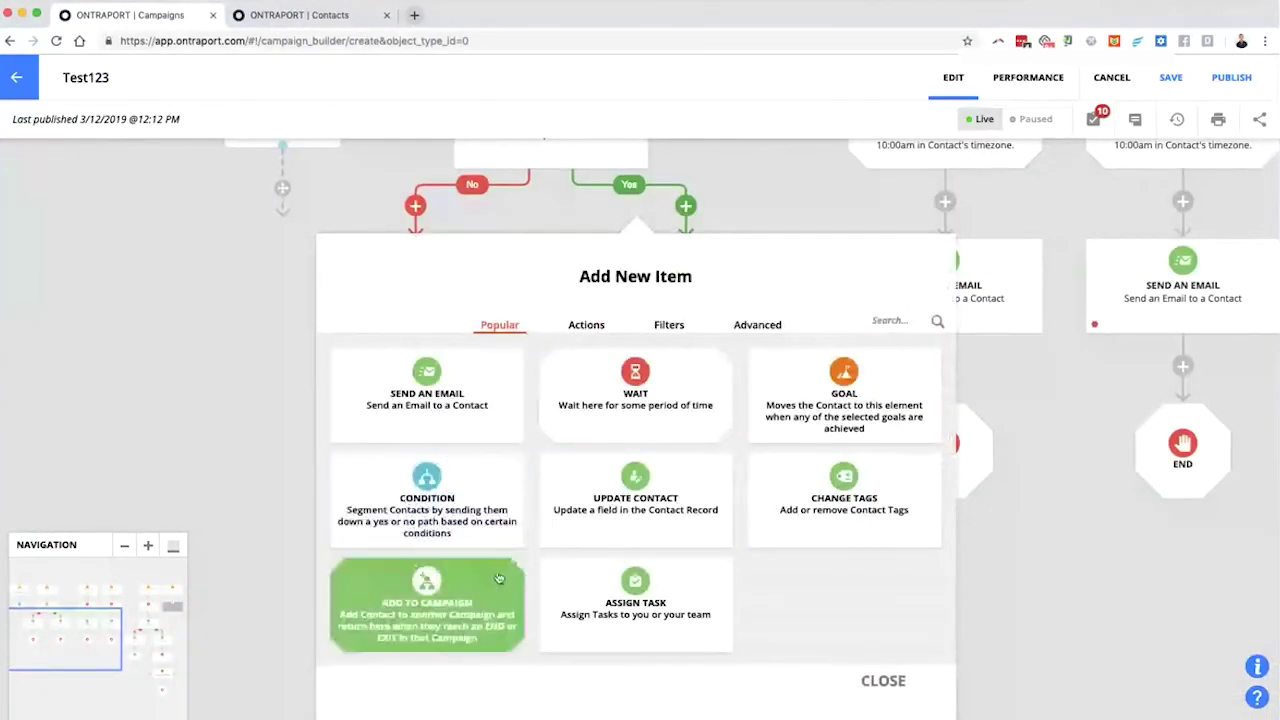
click(880, 320)
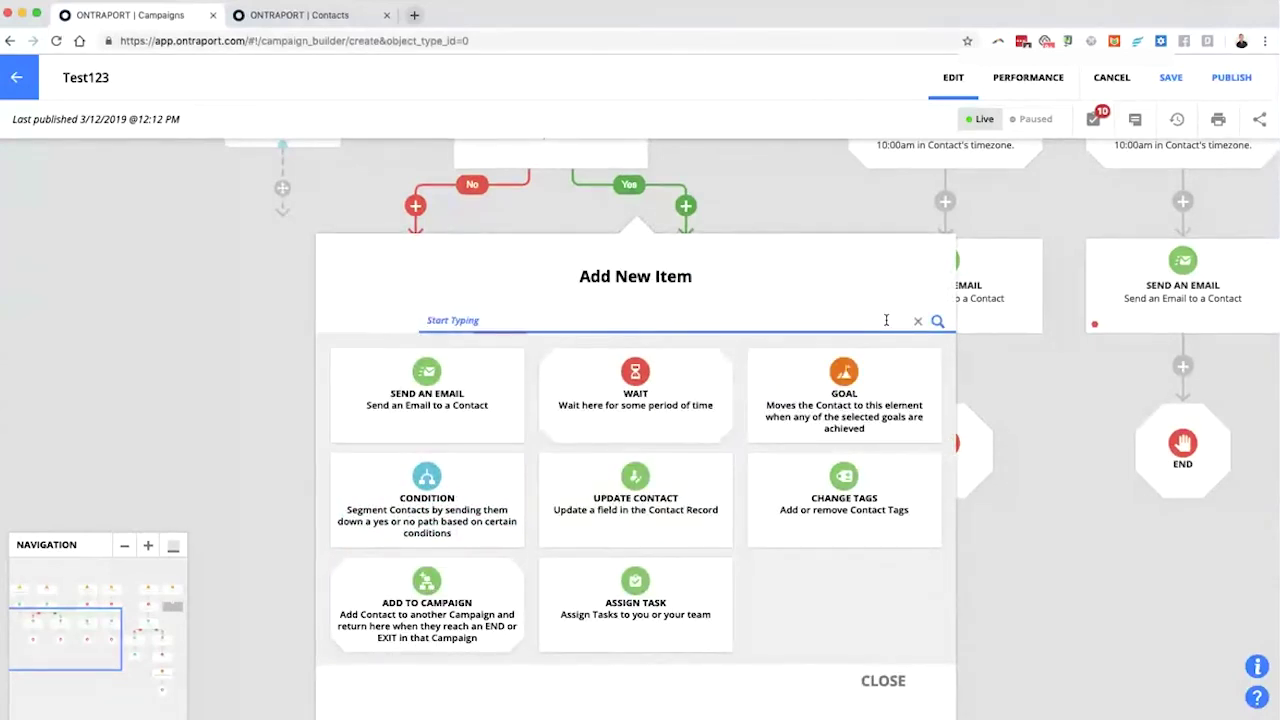
text(Pau)
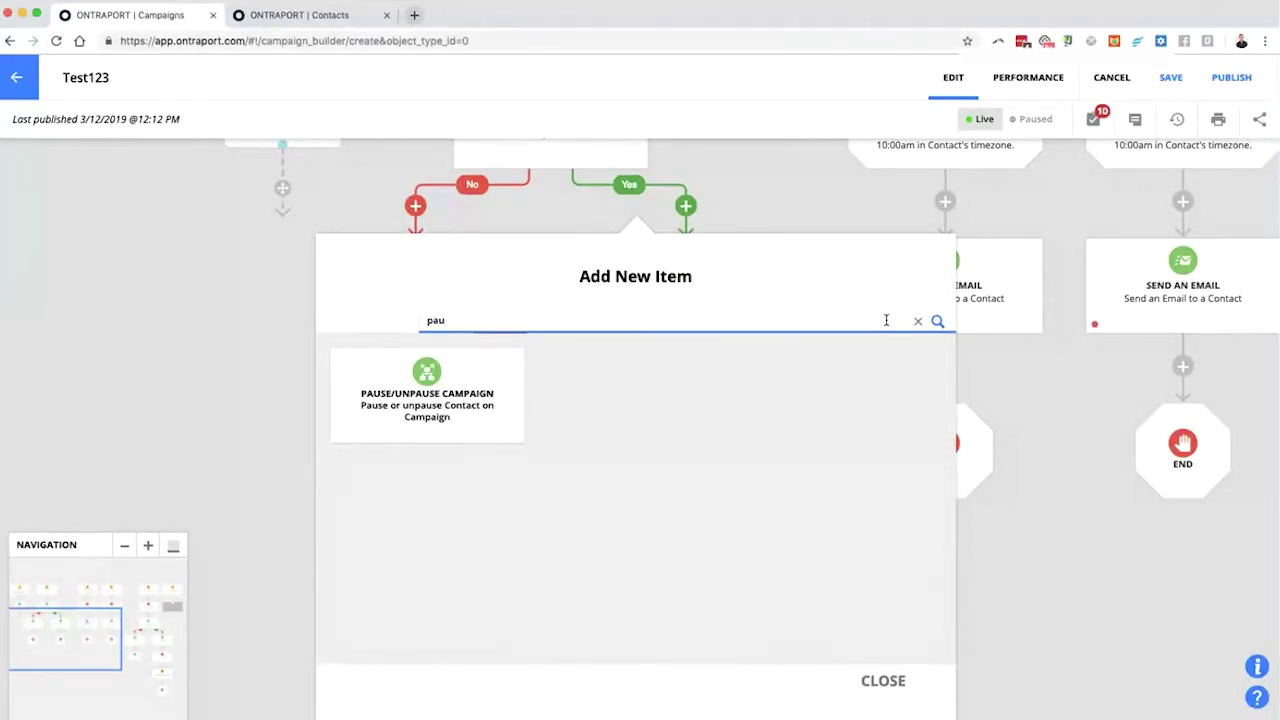
click(520, 423)
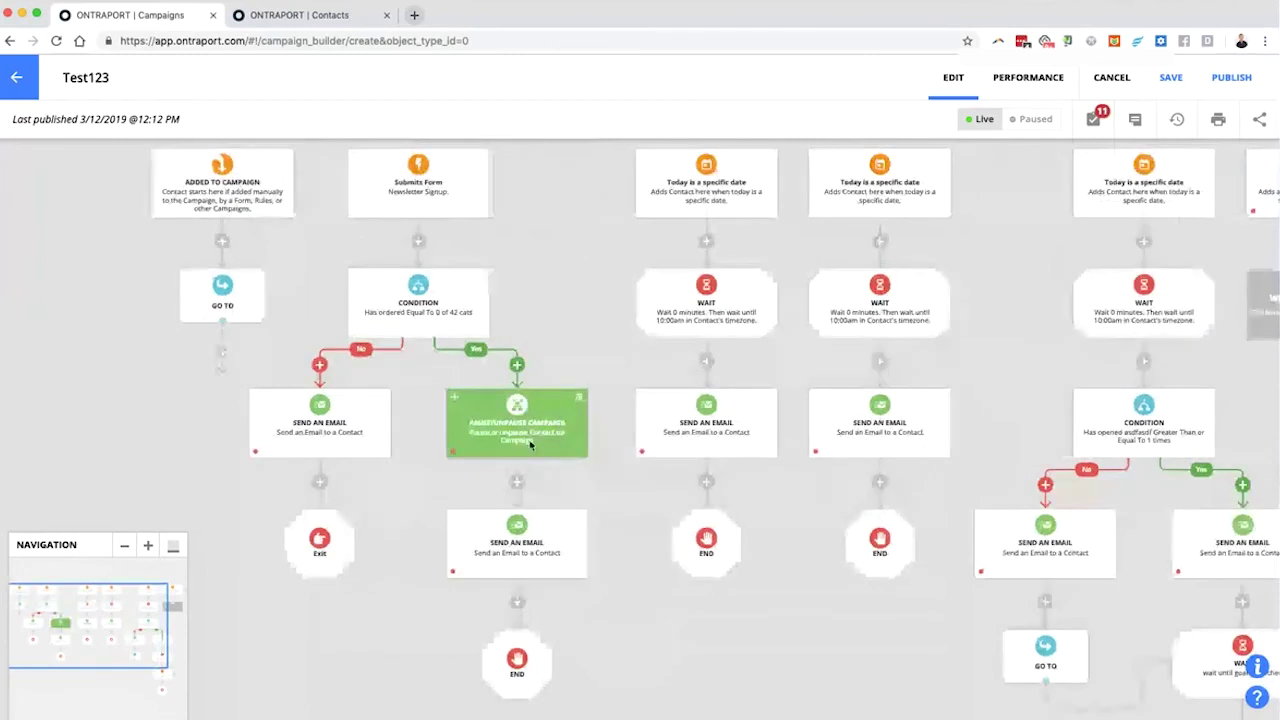
Set the Pause/Unpause Campaign element on the 42 cats Condition's Yes path to pause the Contact on Newsletter campaign.
click(531, 443)
click(80, 229)
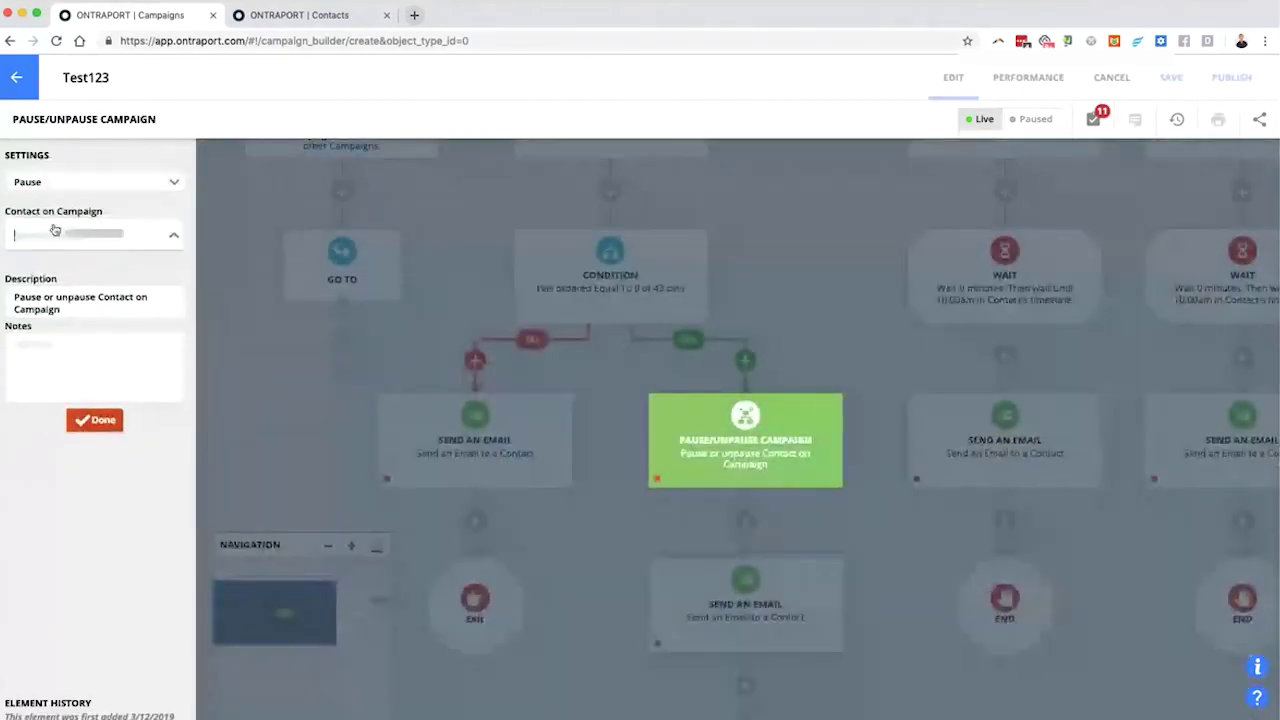
text(news)
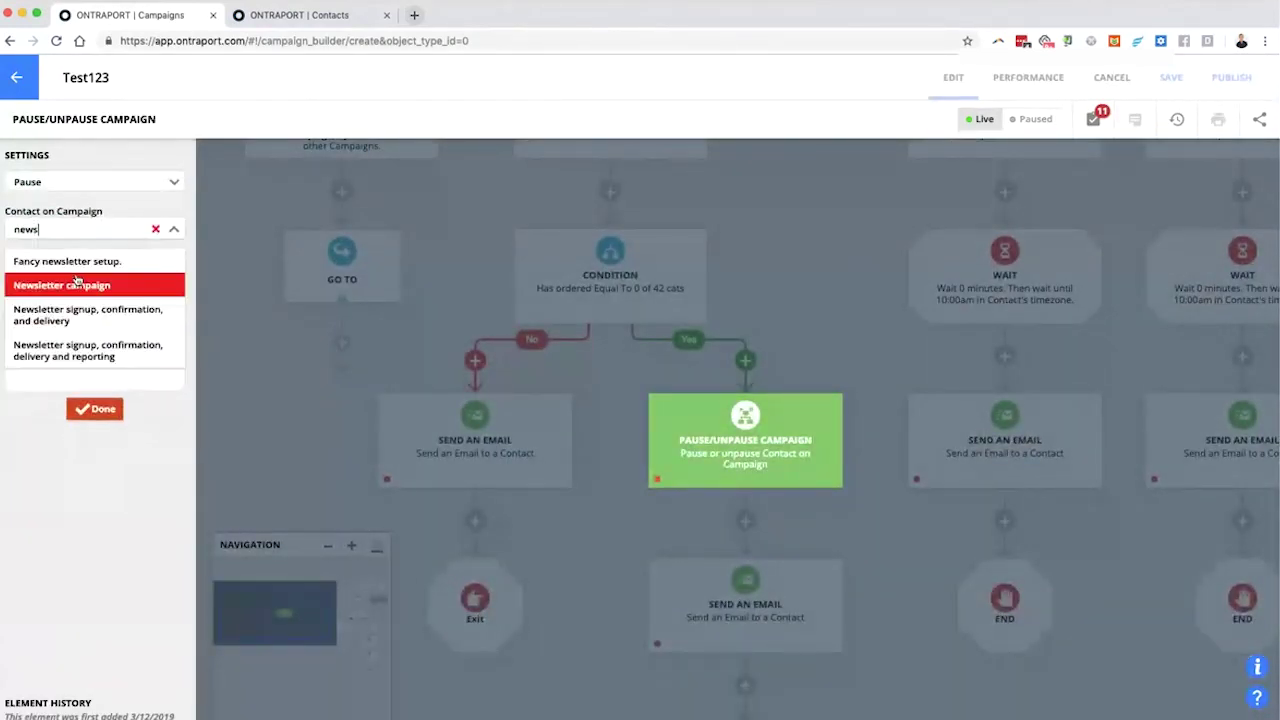
click(62, 286)
click(102, 440)
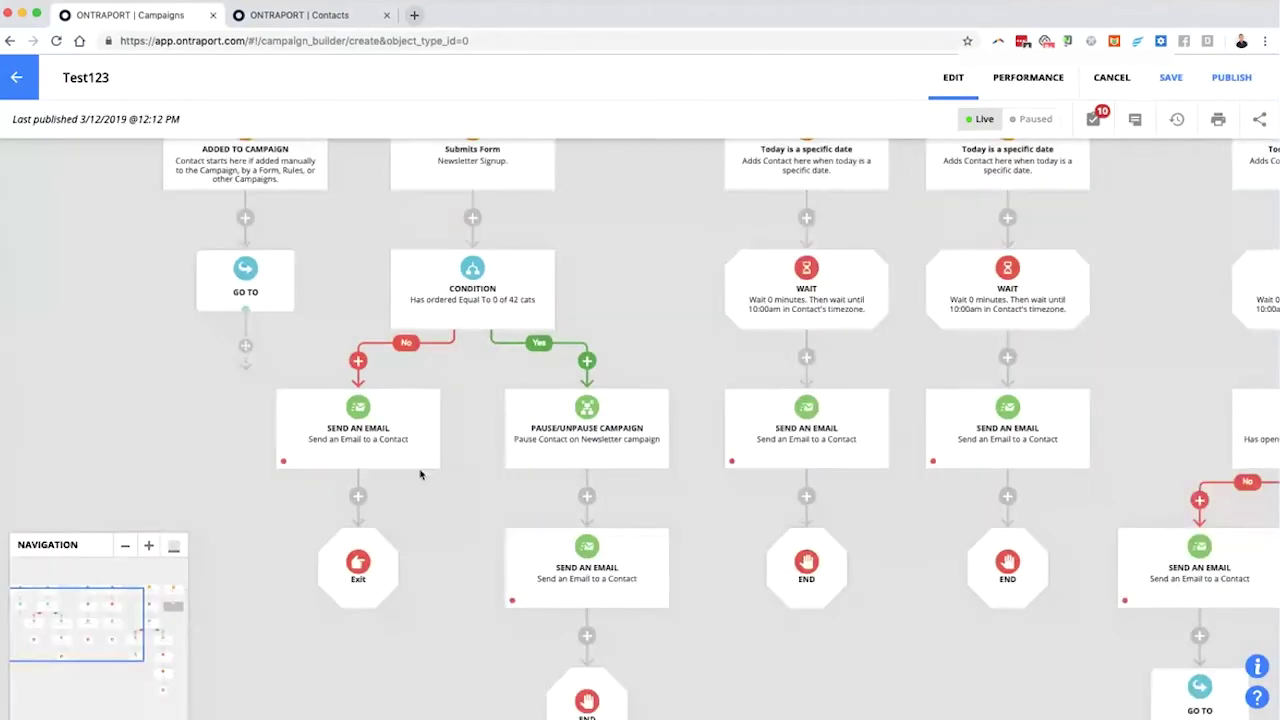
Configure the new trigger beside the last date branch as "Today is specific date" with the date March 18, 2019.
drag(634, 503, 271, 397)
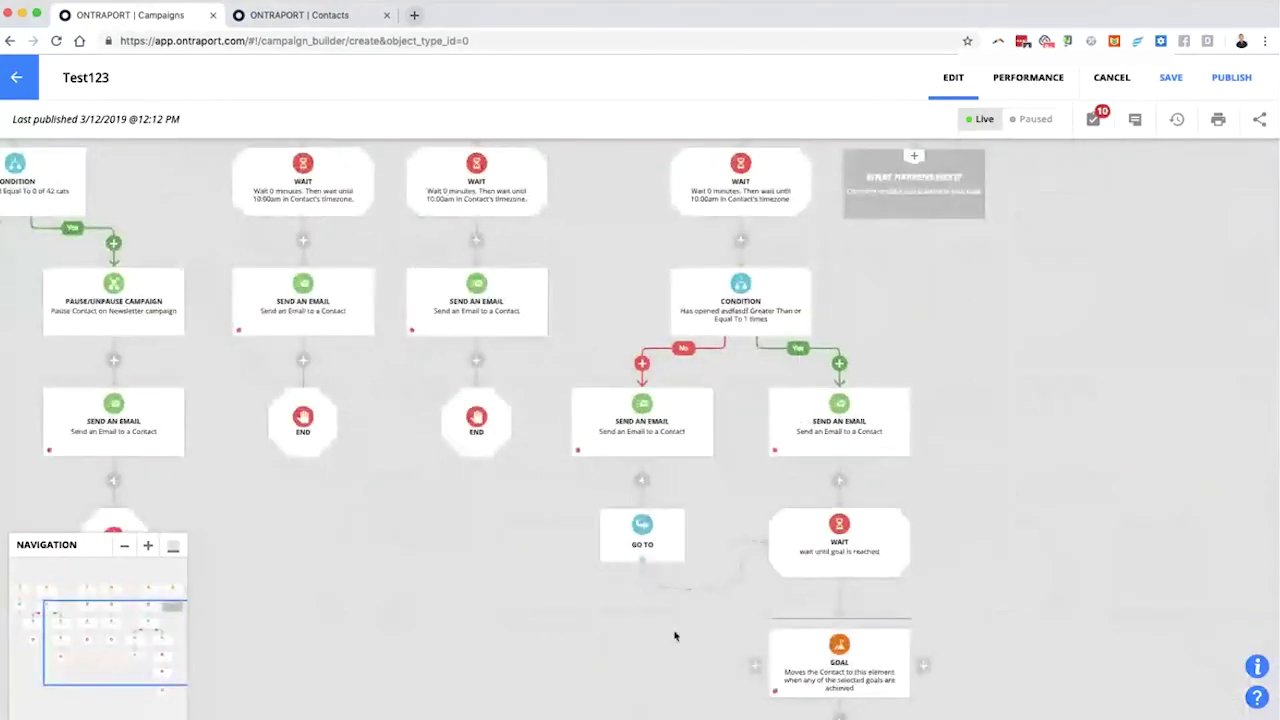
drag(677, 634, 583, 426)
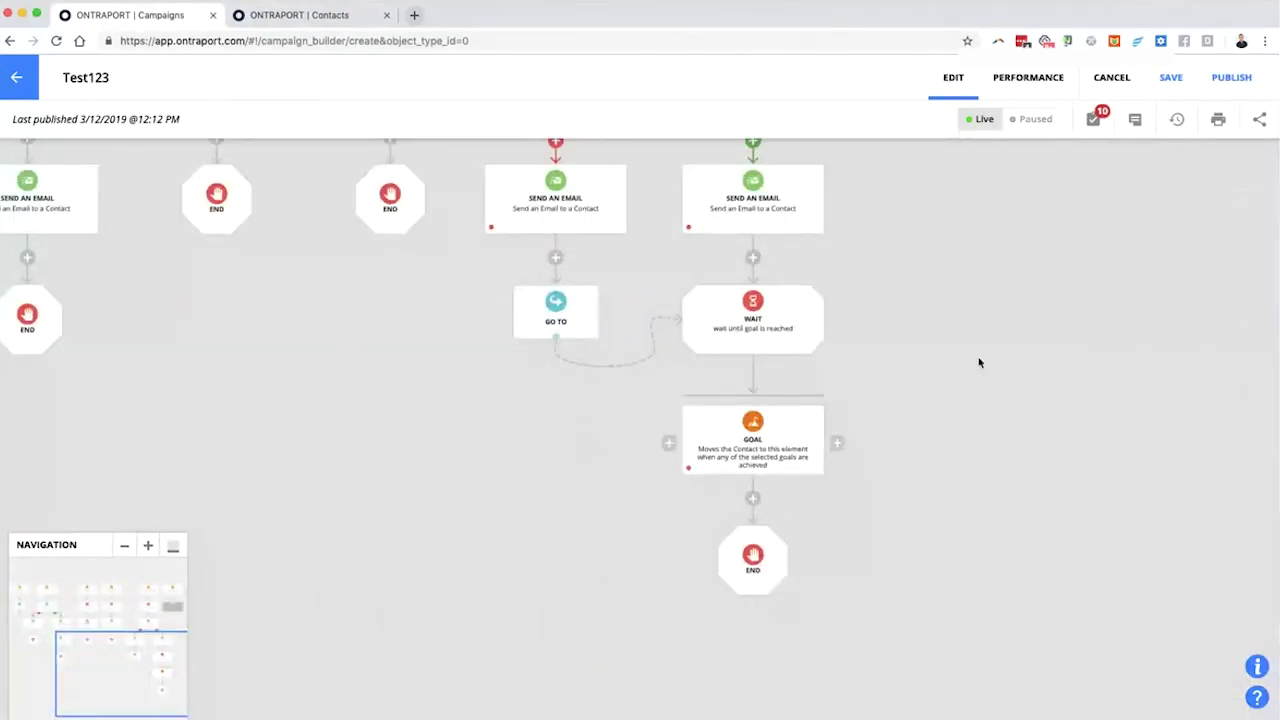
drag(935, 398, 749, 588)
scroll(749, 588, up, 5)
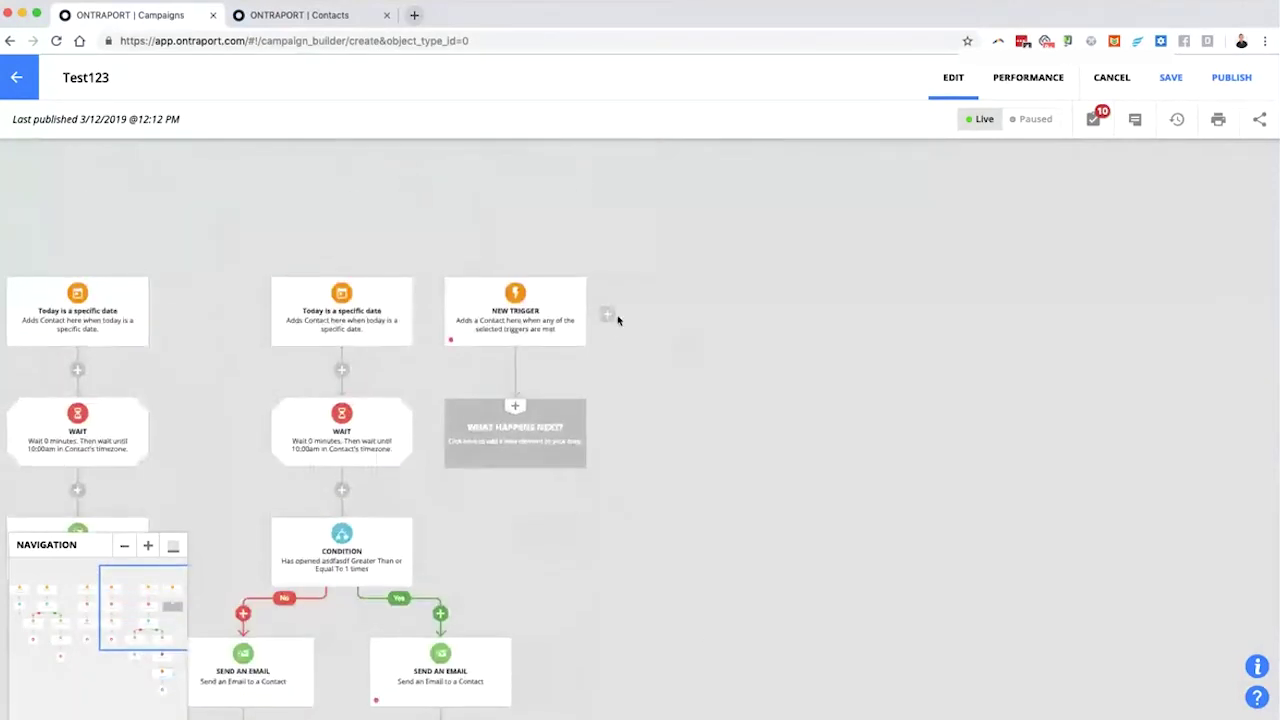
click(541, 322)
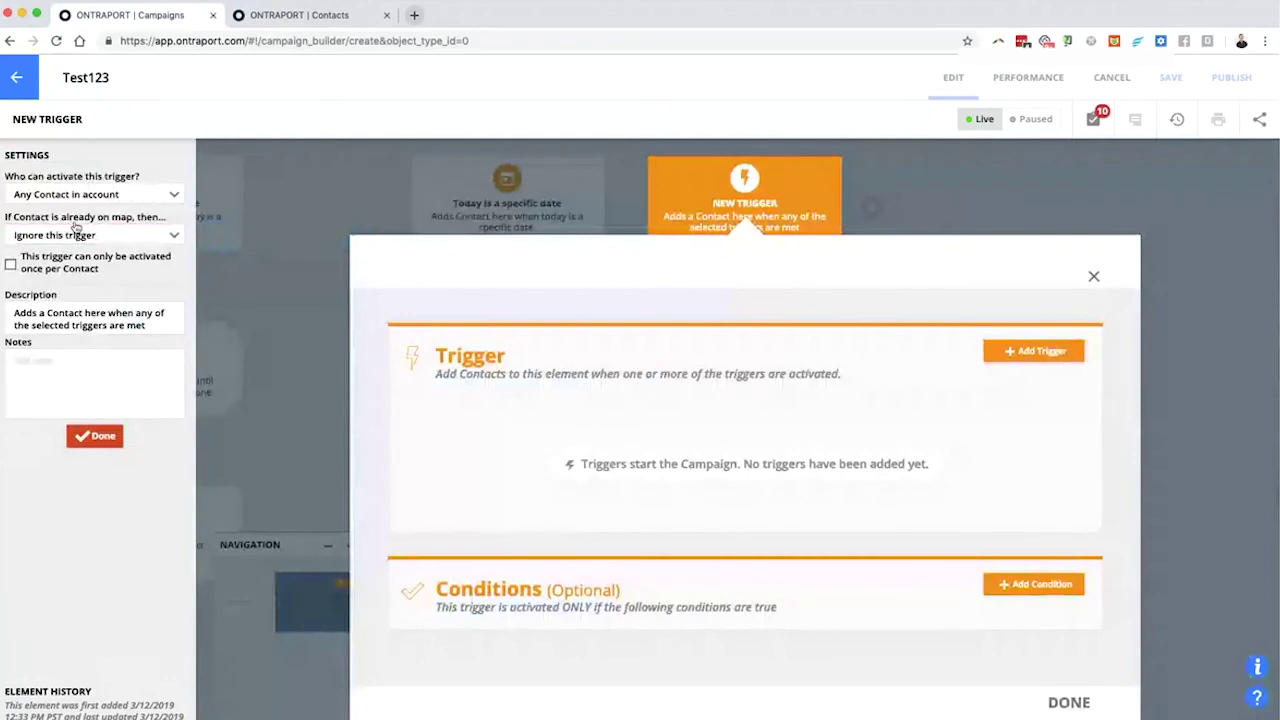
click(1050, 351)
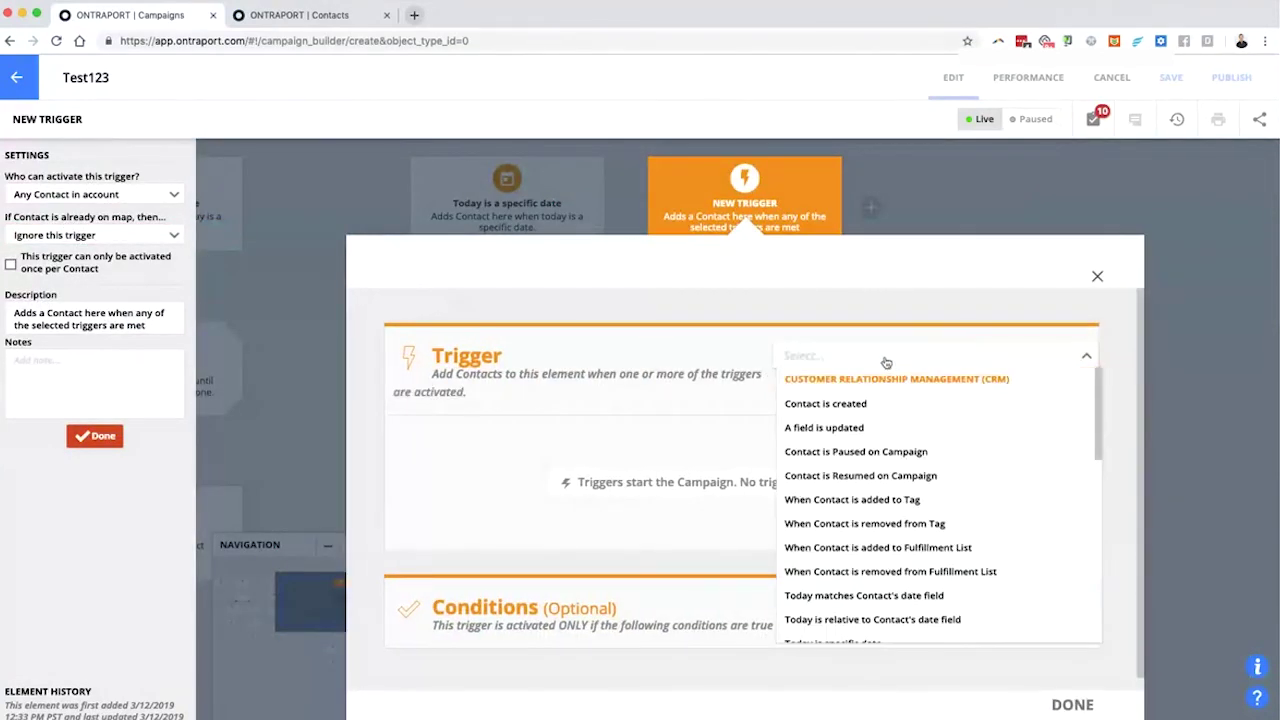
text(date)
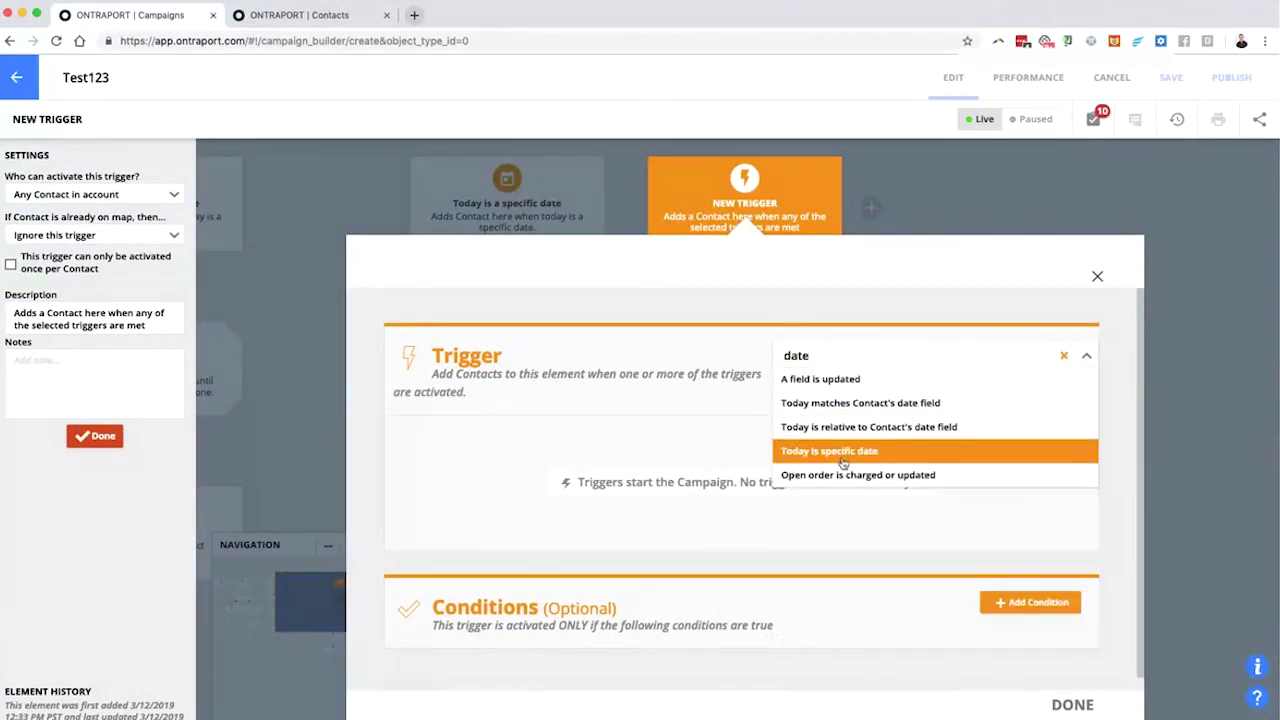
click(840, 455)
click(551, 420)
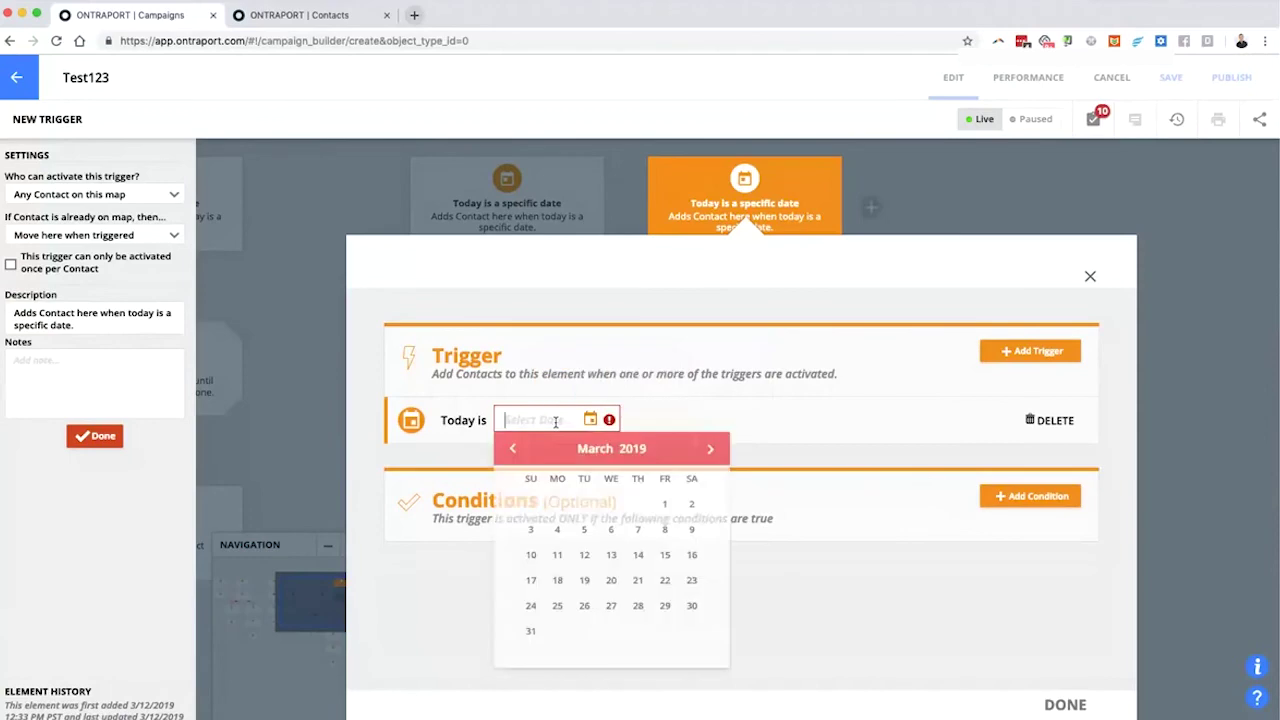
click(557, 578)
click(1065, 704)
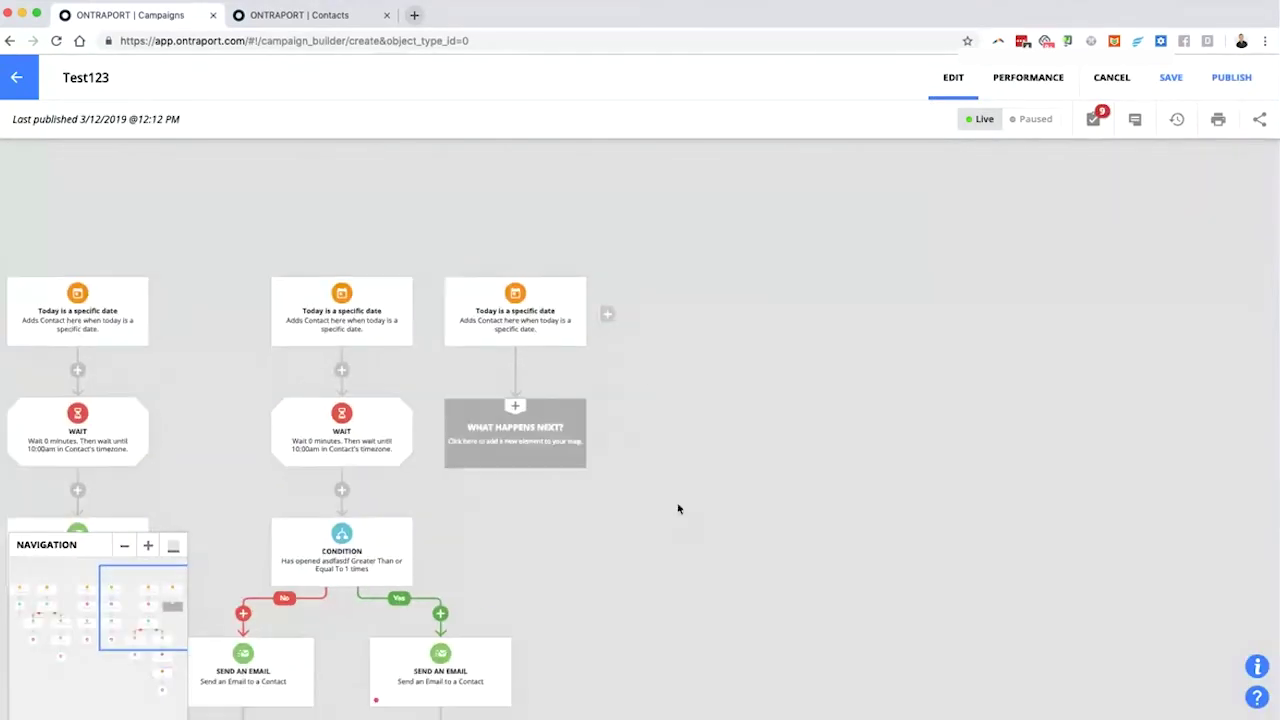
Add a Pause/Unpause Campaign element under the last "Today is a specific date" trigger, followed by an End.
click(726, 376)
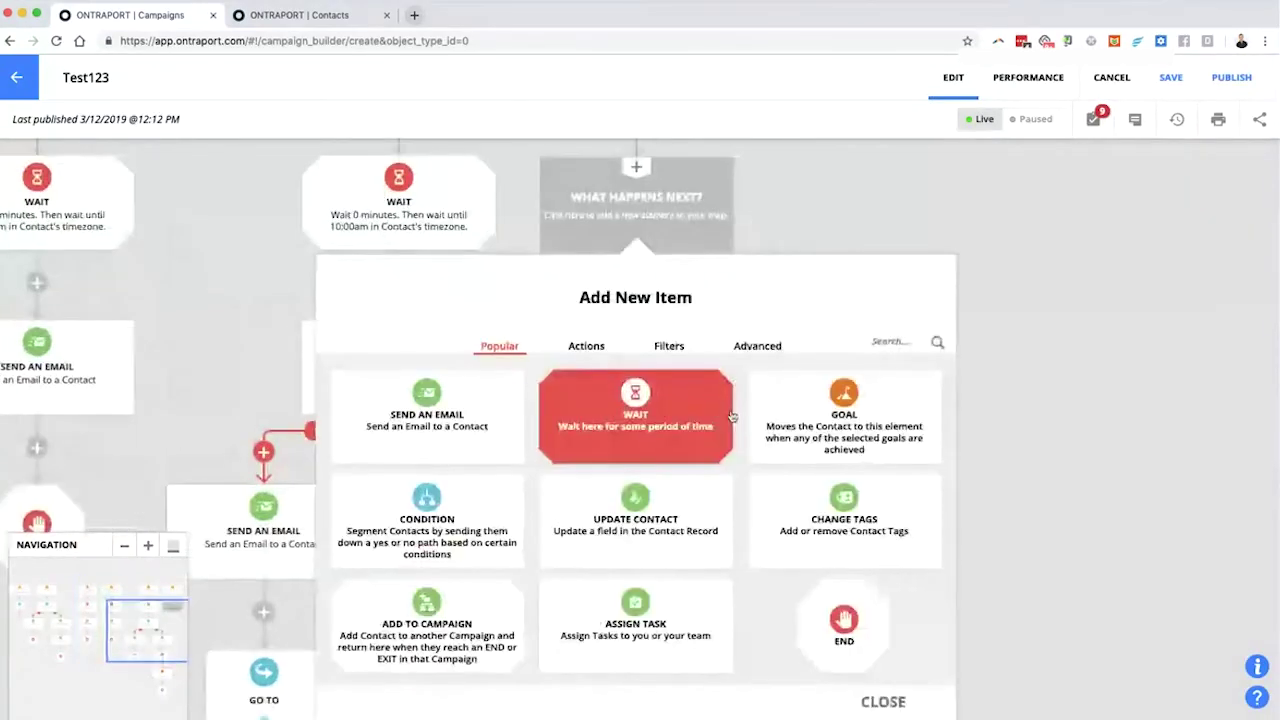
click(881, 344)
text(pau)
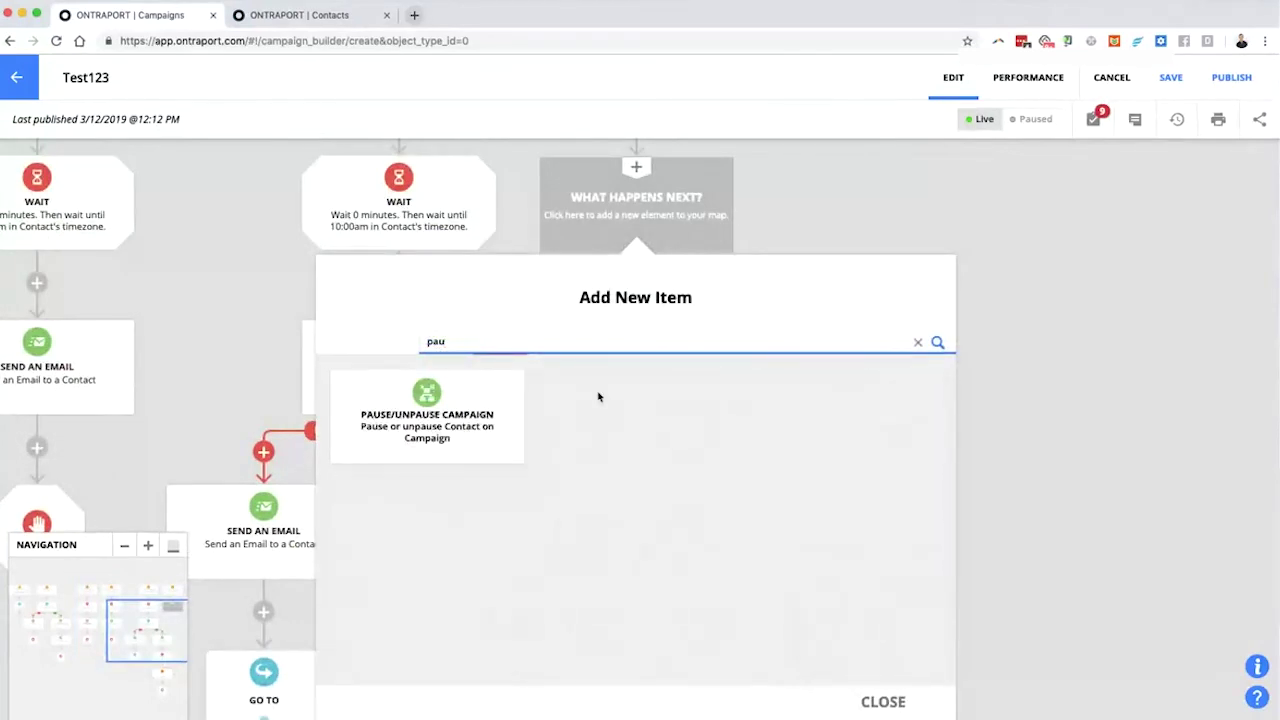
click(427, 415)
click(677, 495)
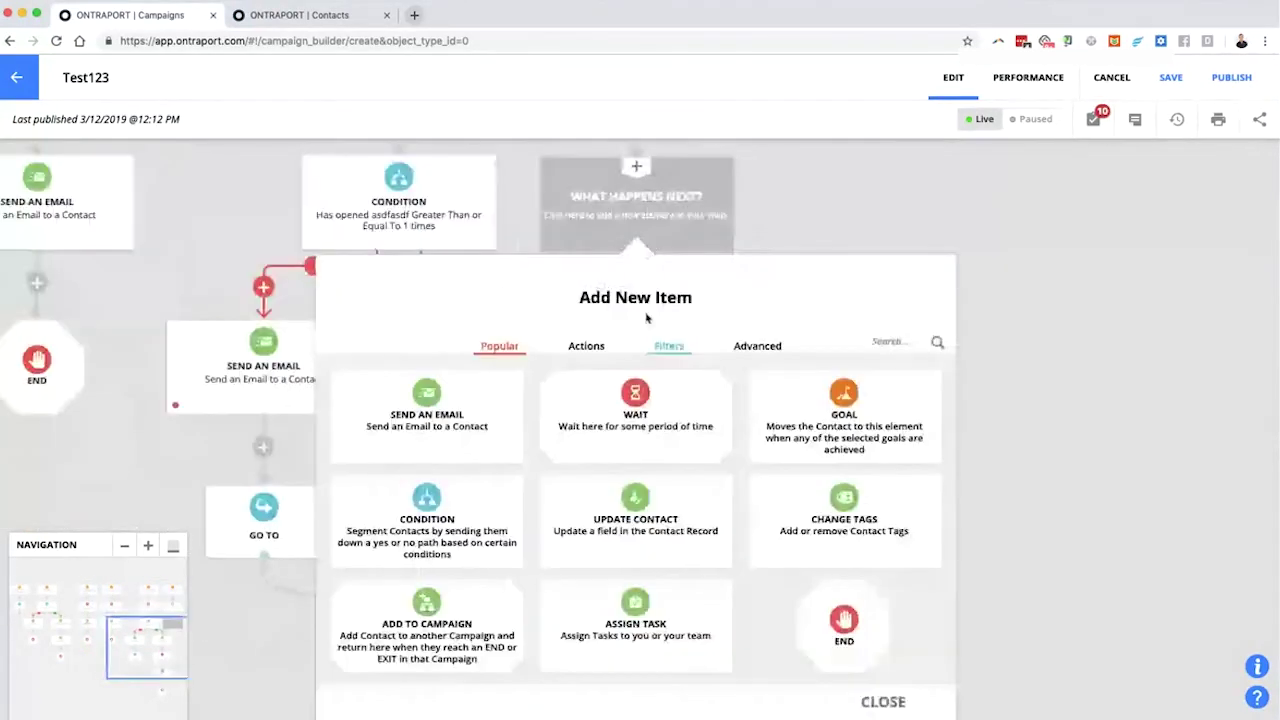
click(844, 622)
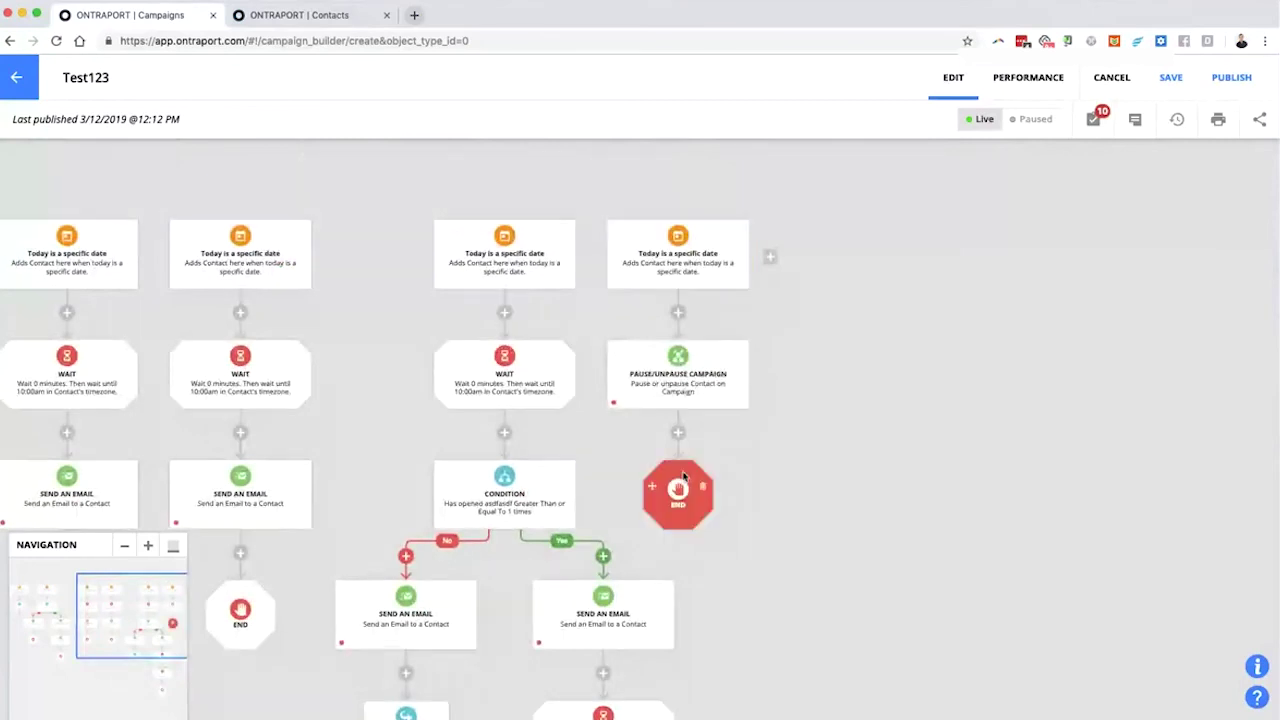
Insert a Condition on the 42 cats Condition's Yes path, before the Pause/Unpause Campaign element.
drag(646, 434, 934, 423)
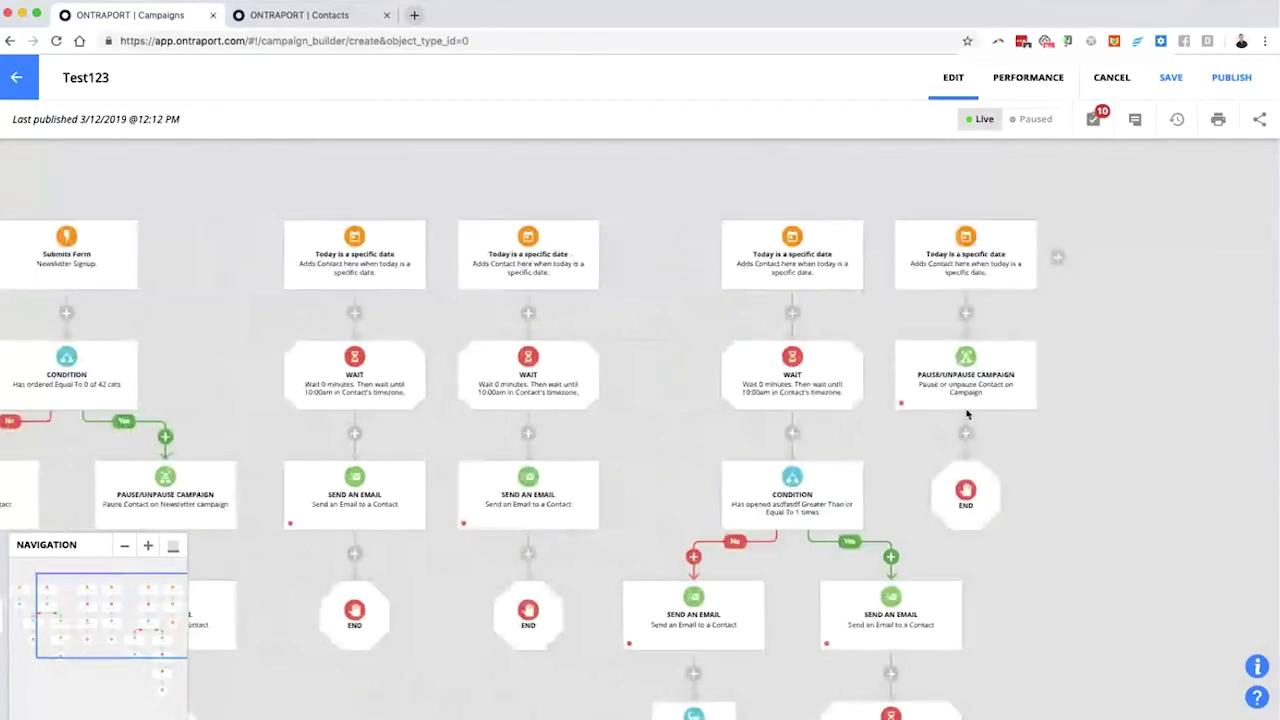
drag(1083, 323, 754, 332)
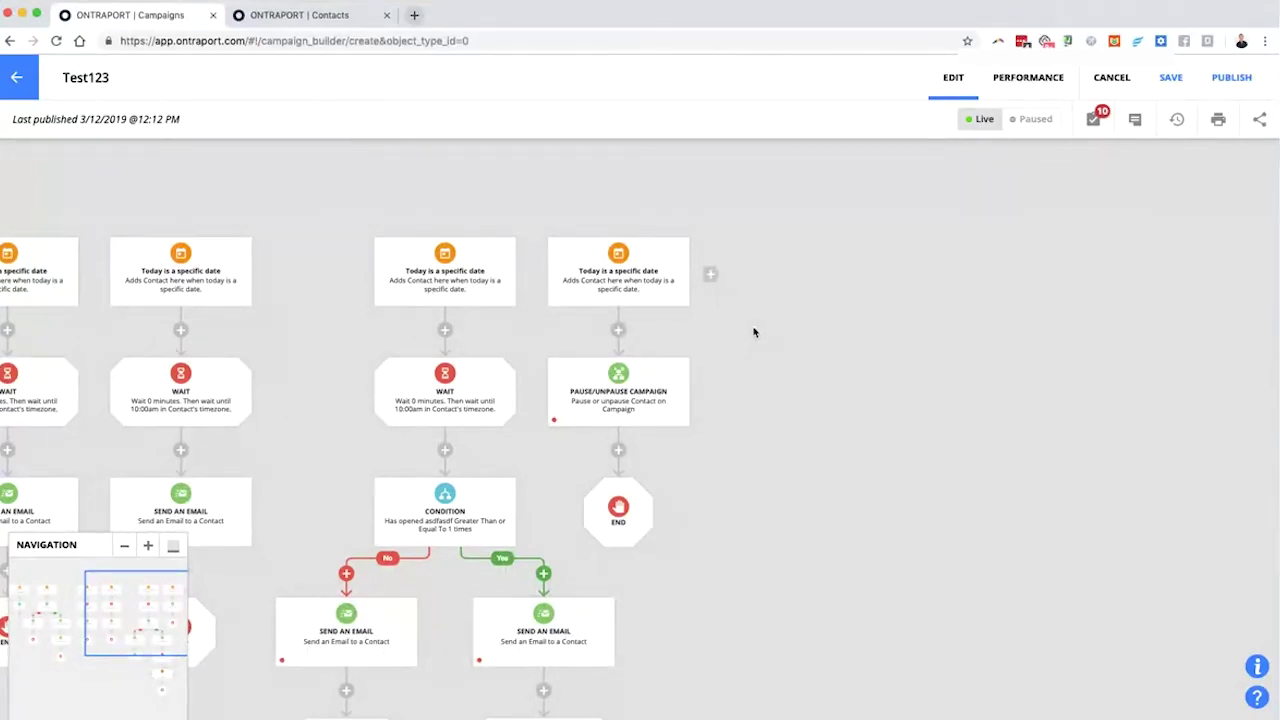
drag(270, 361, 477, 346)
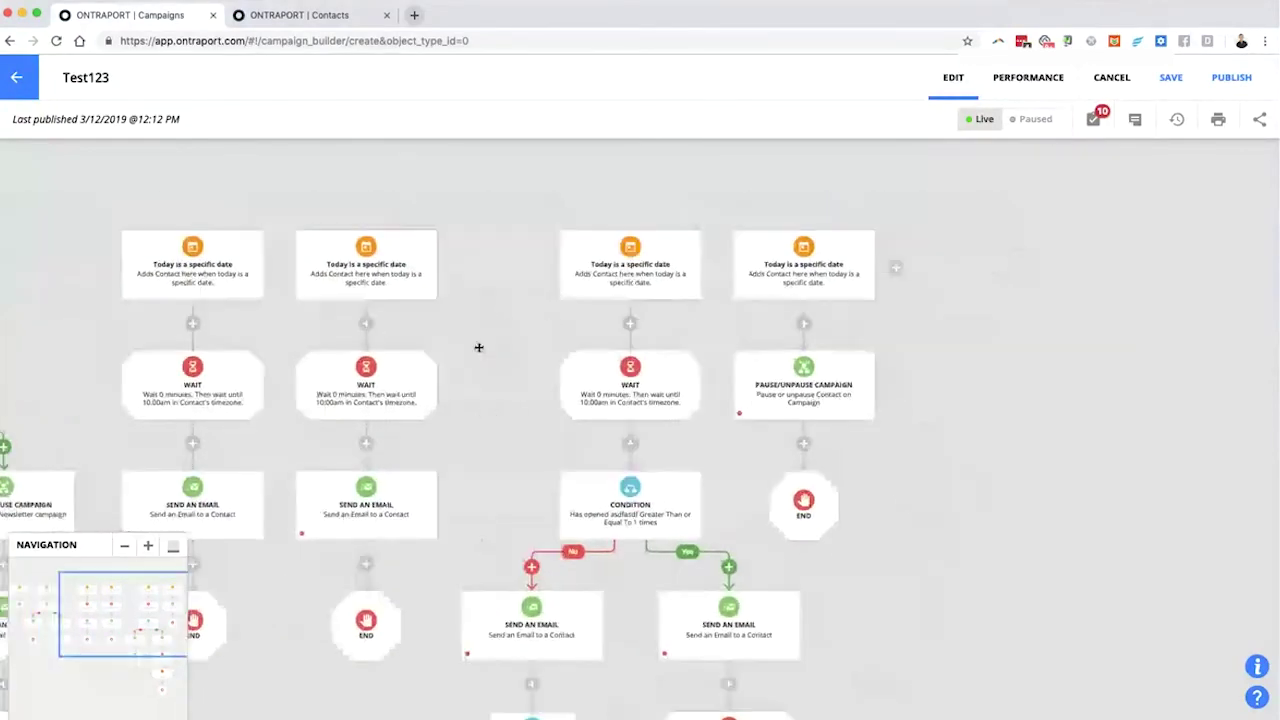
drag(40, 317, 535, 250)
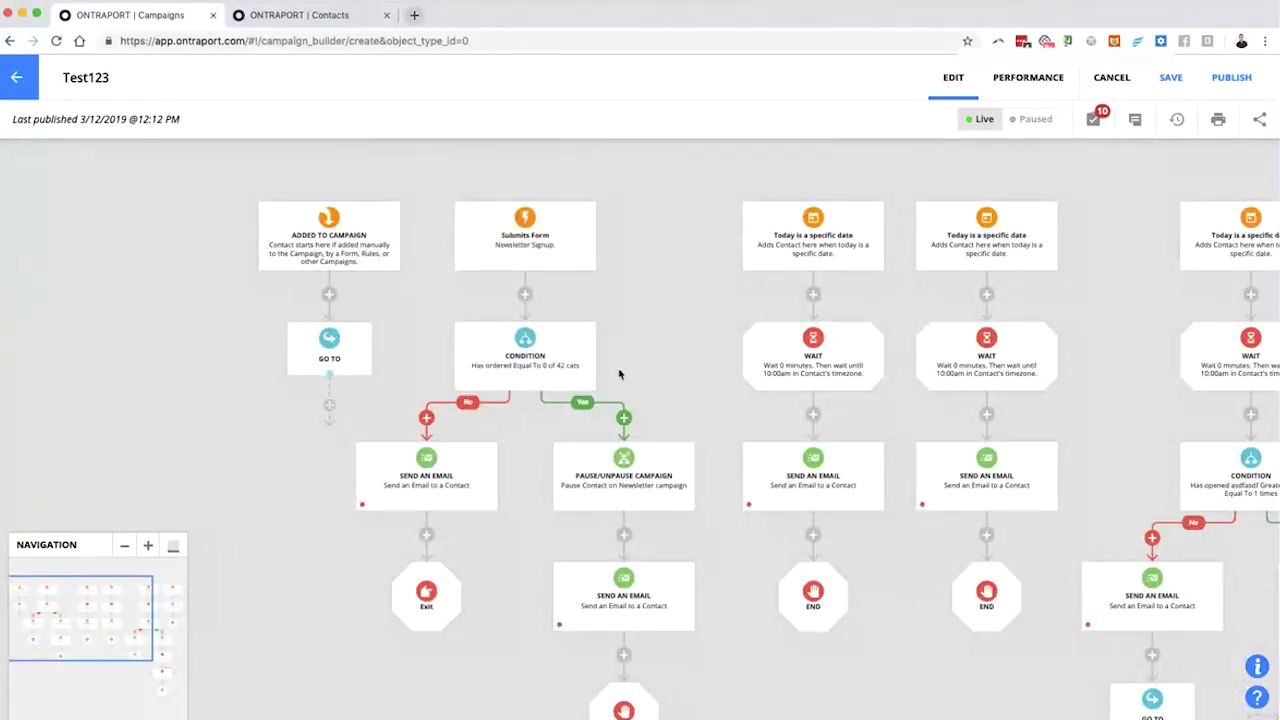
drag(523, 315, 548, 205)
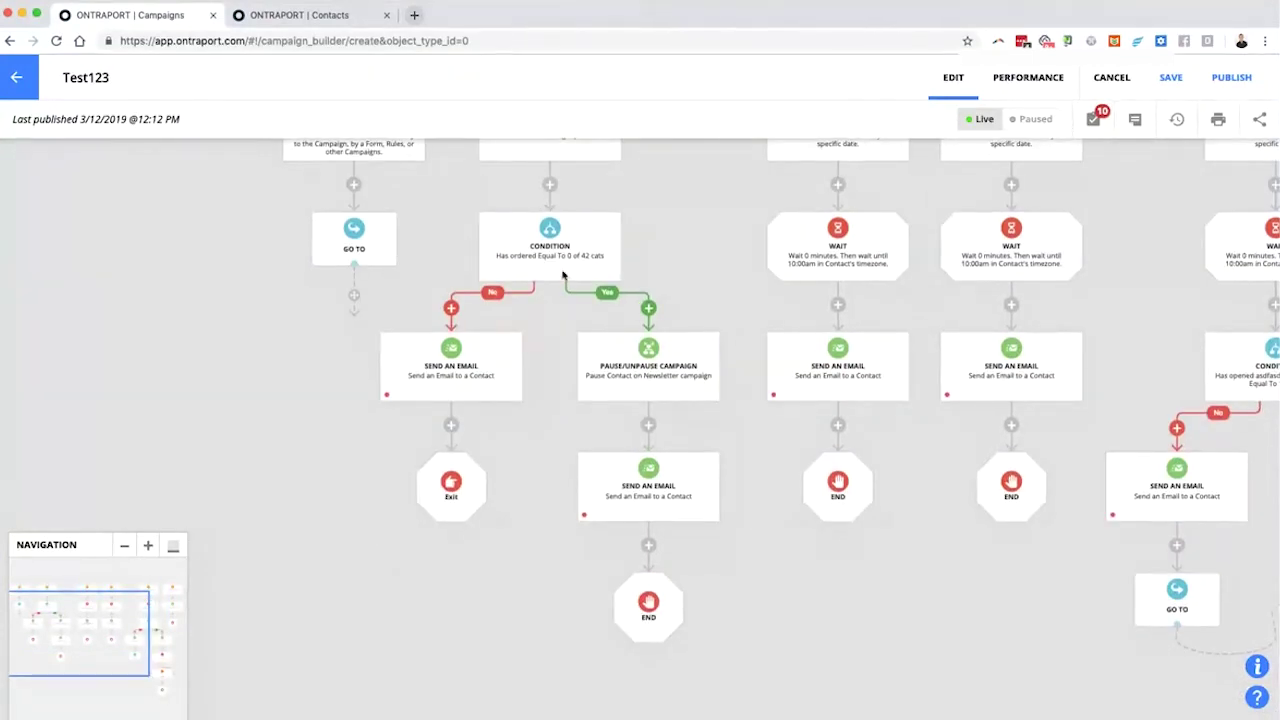
click(648, 307)
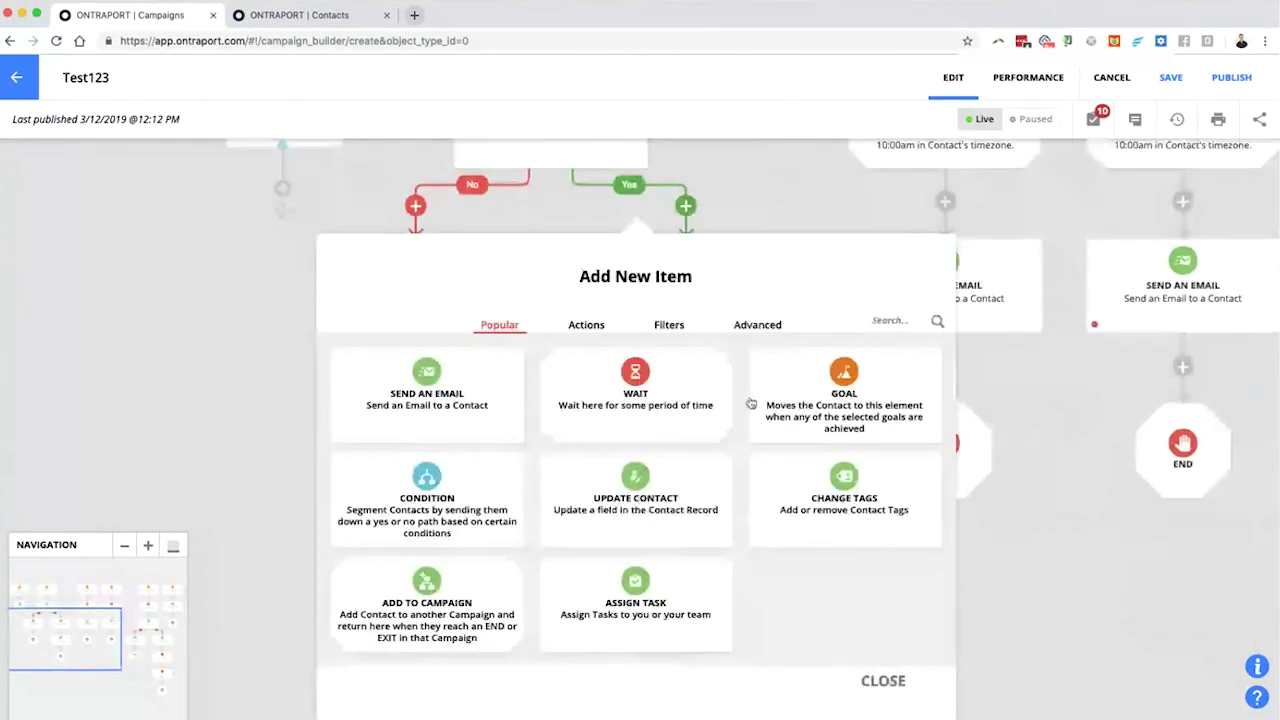
click(427, 500)
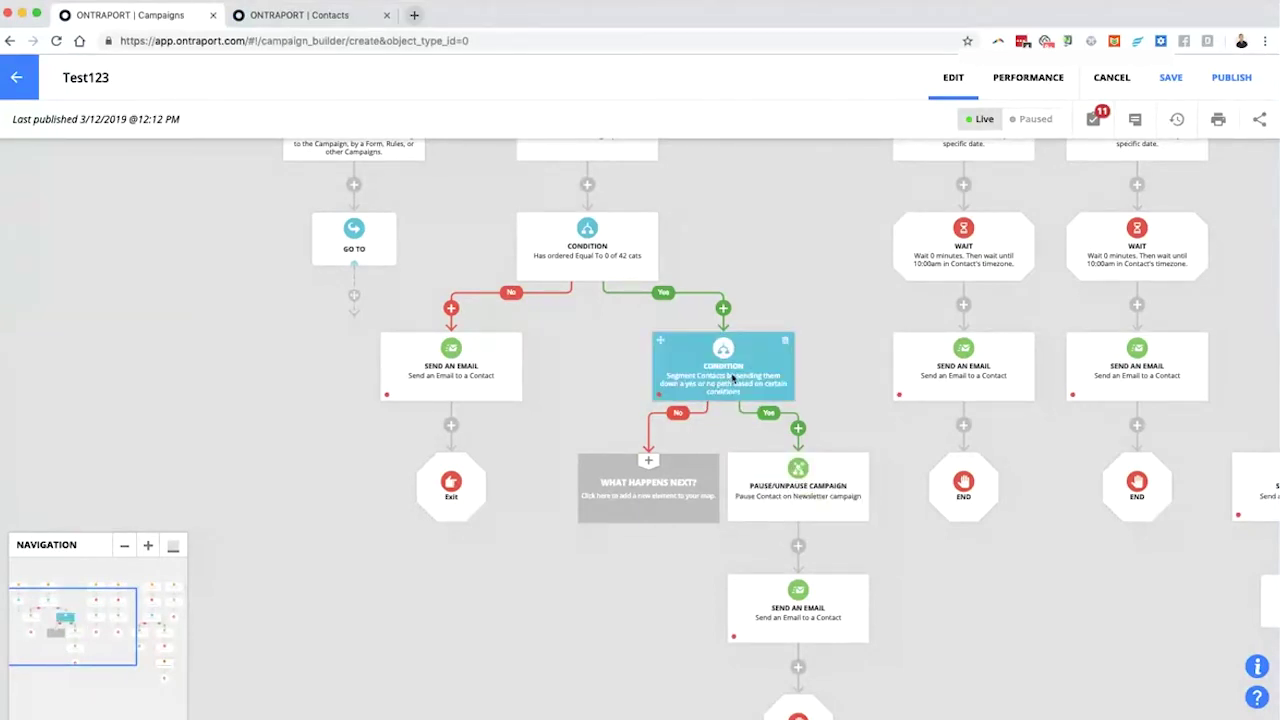
Give the new Condition a "Today is before/after date and time" rule and set it to After.
click(785, 360)
click(1021, 385)
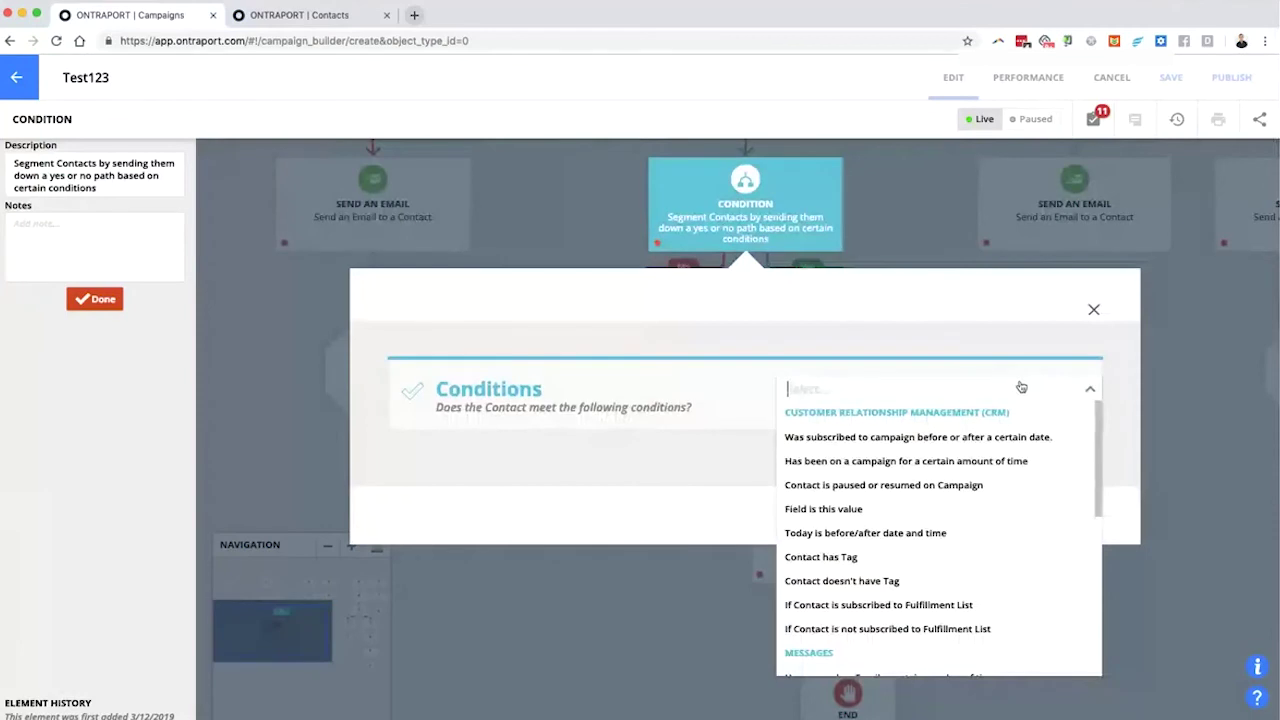
text(date)
click(856, 437)
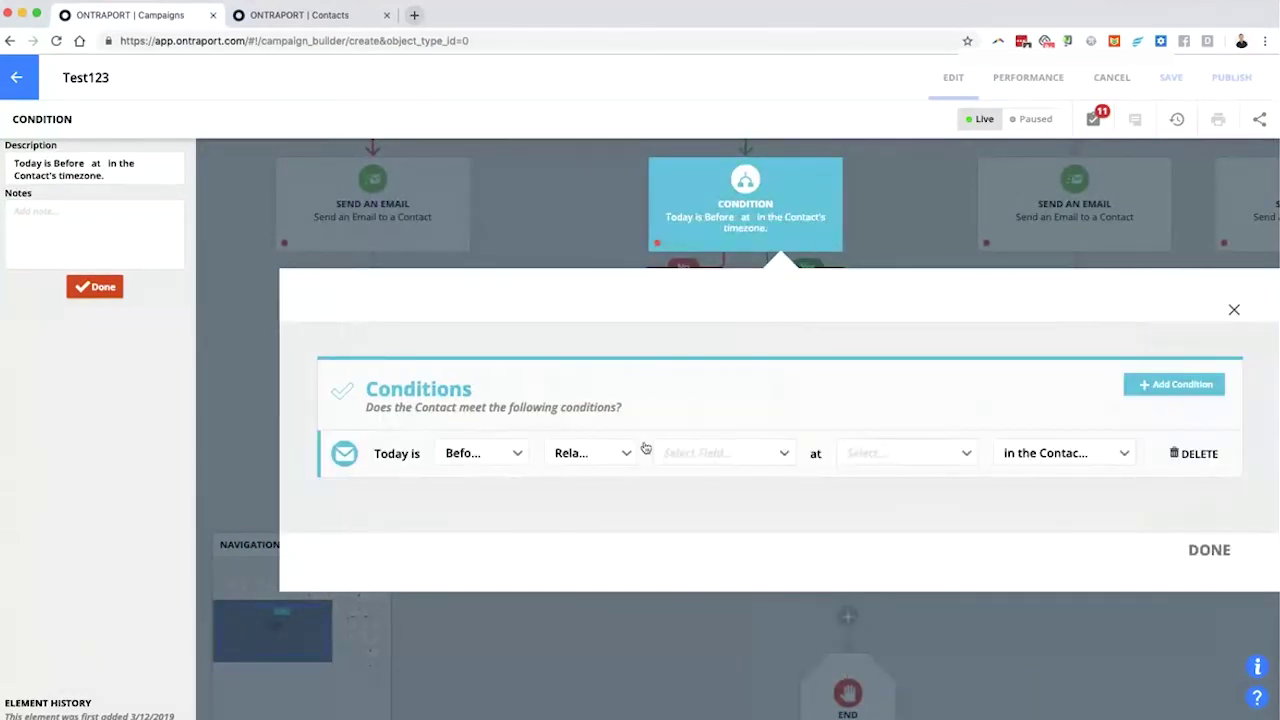
click(451, 460)
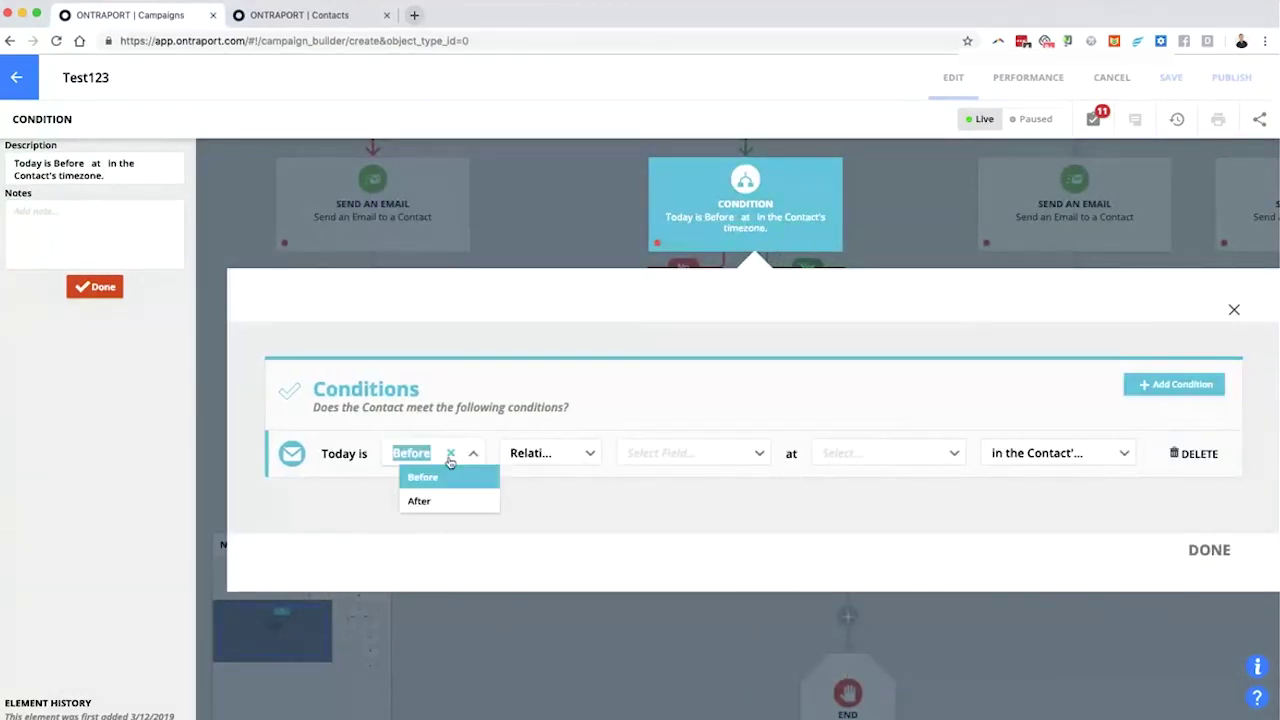
click(434, 501)
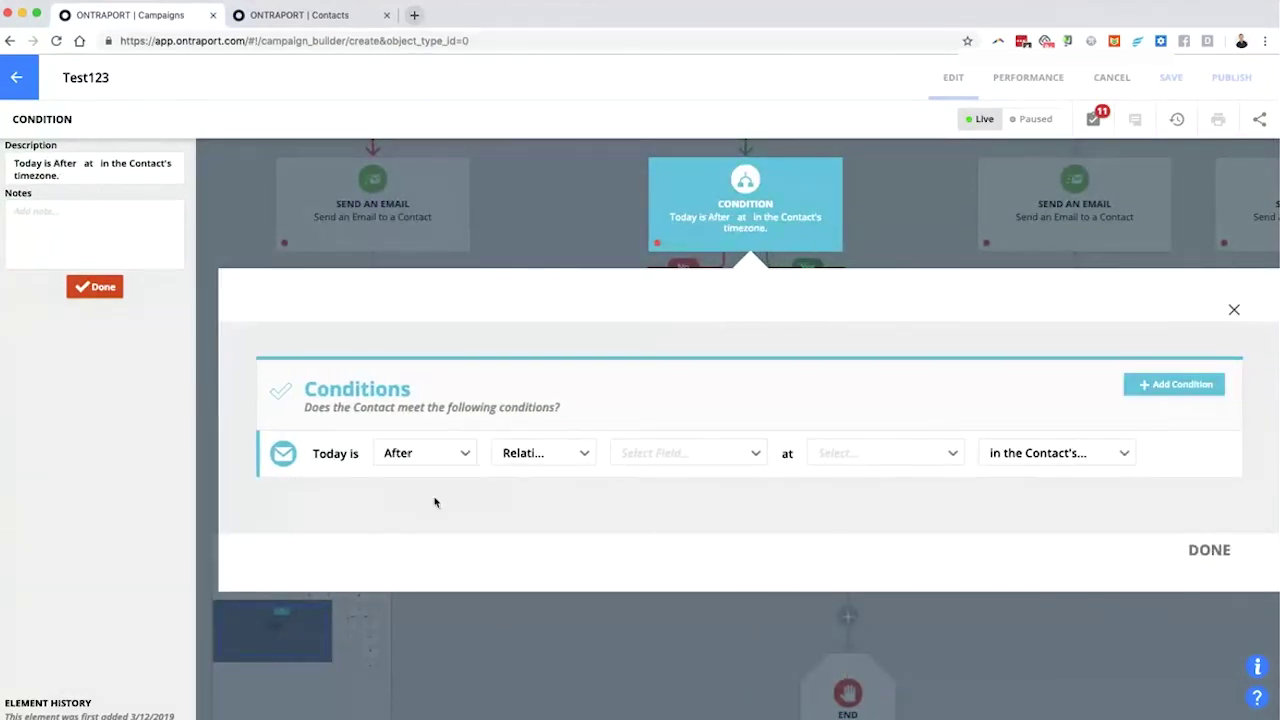
Set the After rule to the specific date 3/18/2019 at 12:00 AM in my timezone.
click(558, 457)
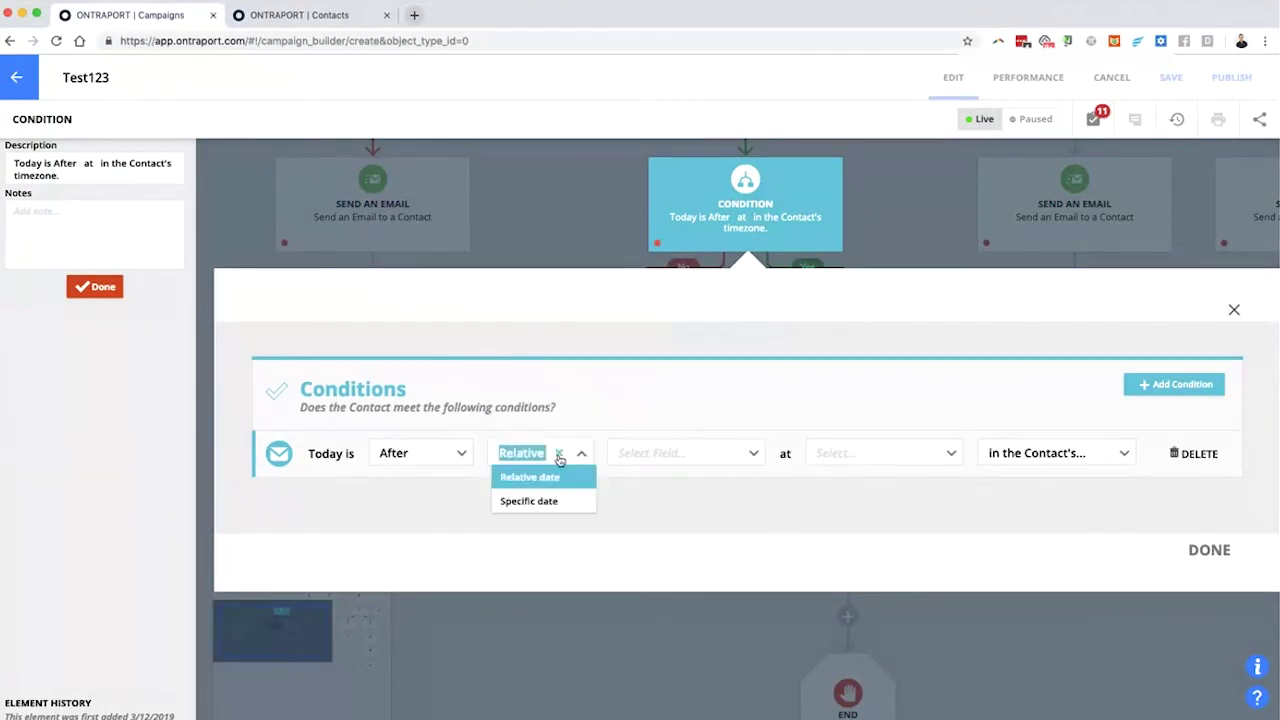
click(528, 500)
click(645, 453)
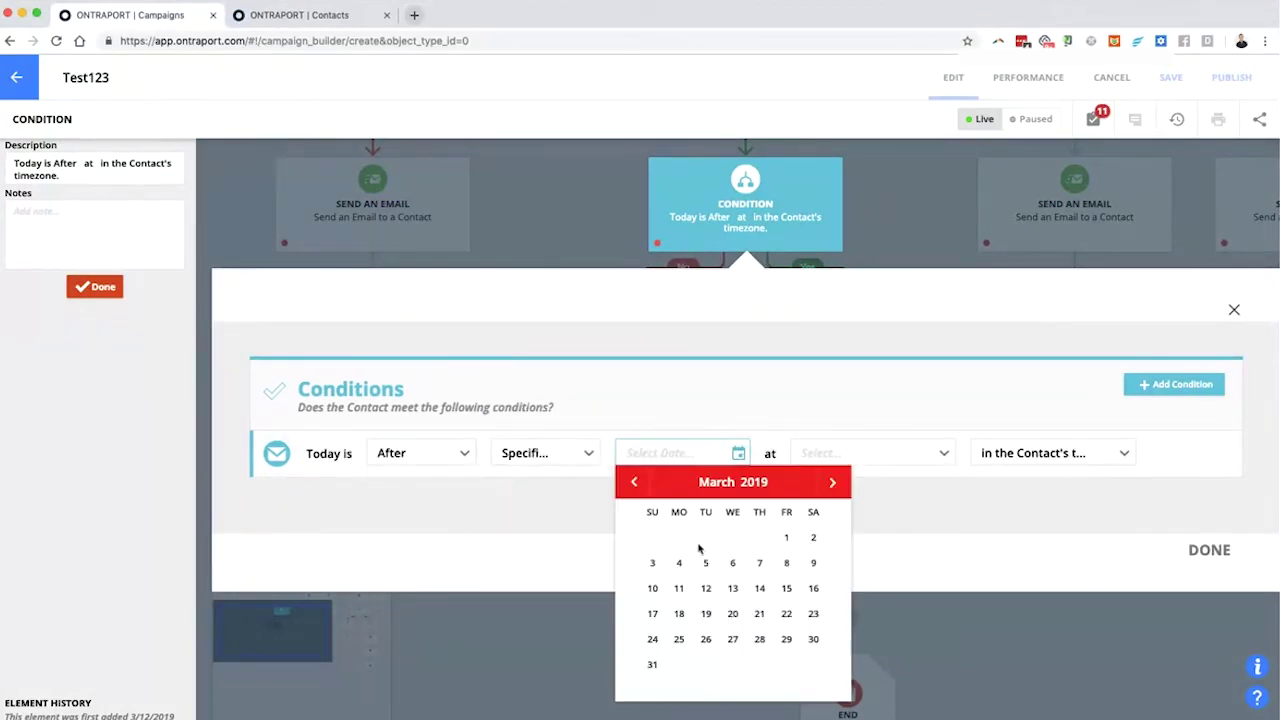
click(679, 613)
click(829, 462)
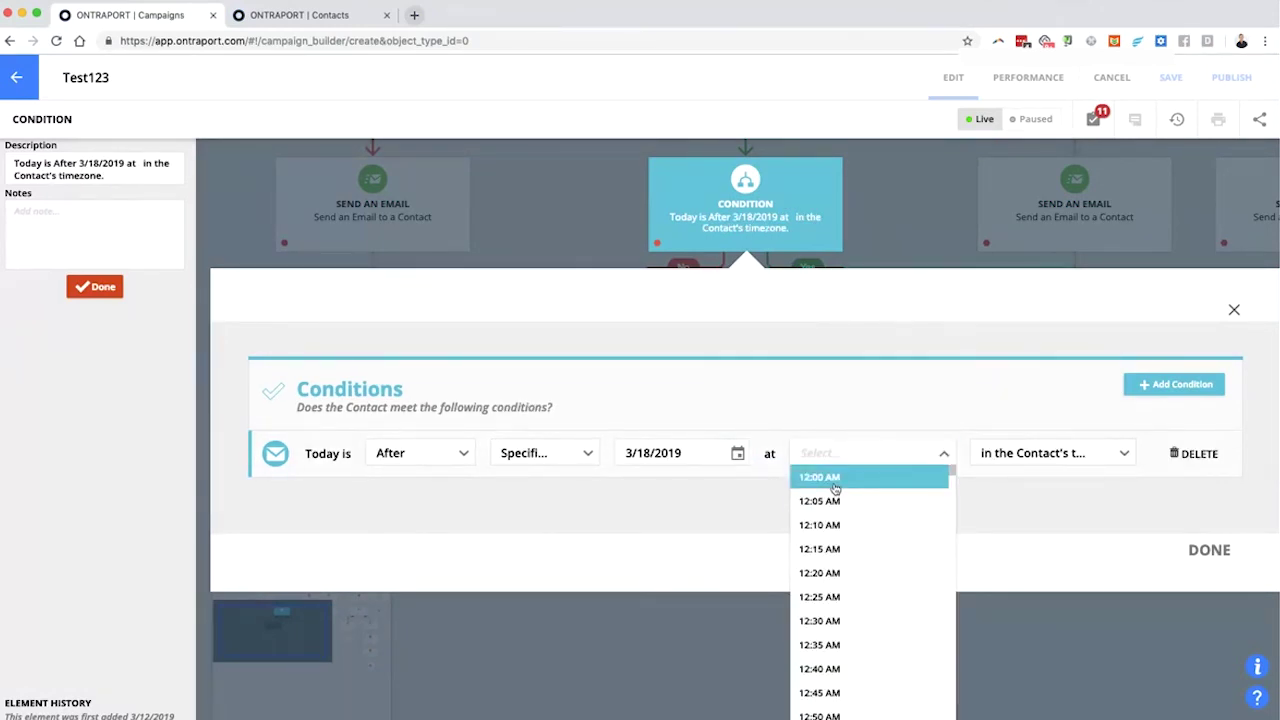
click(834, 480)
click(1062, 461)
click(1108, 510)
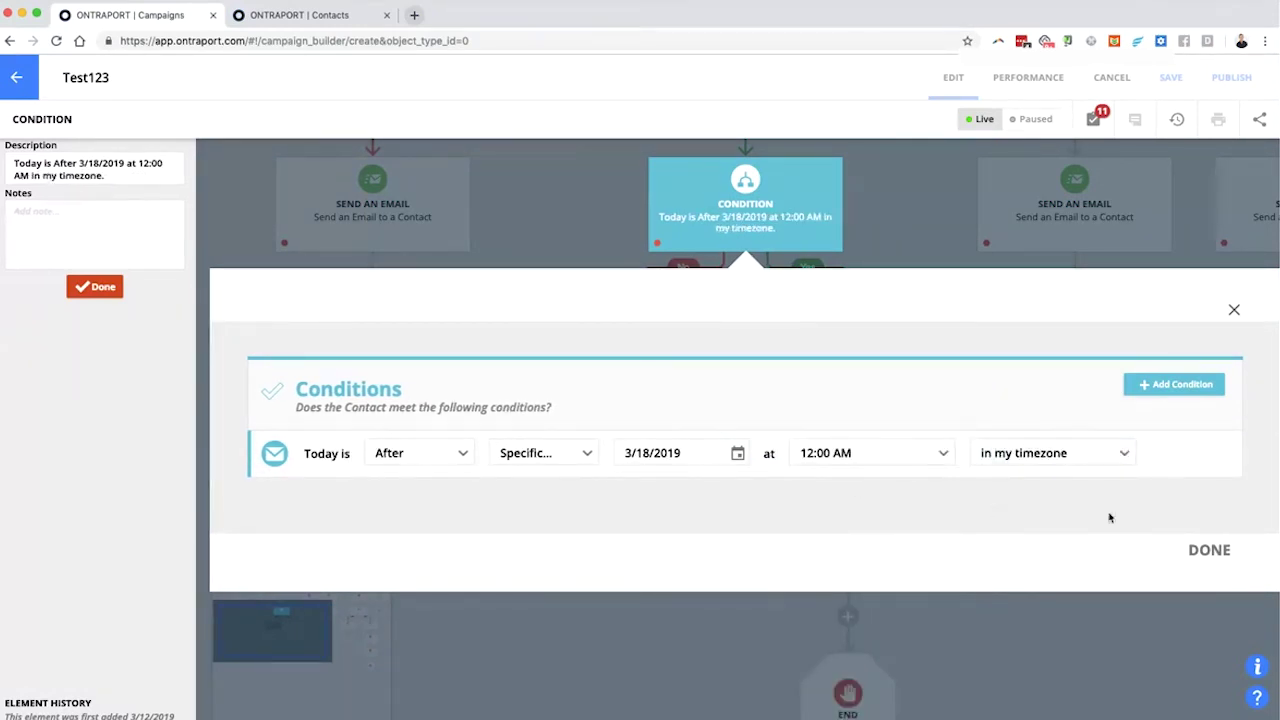
Add a second "Today is before/after date and time" rule to the Condition and base it on a specific date.
click(1177, 400)
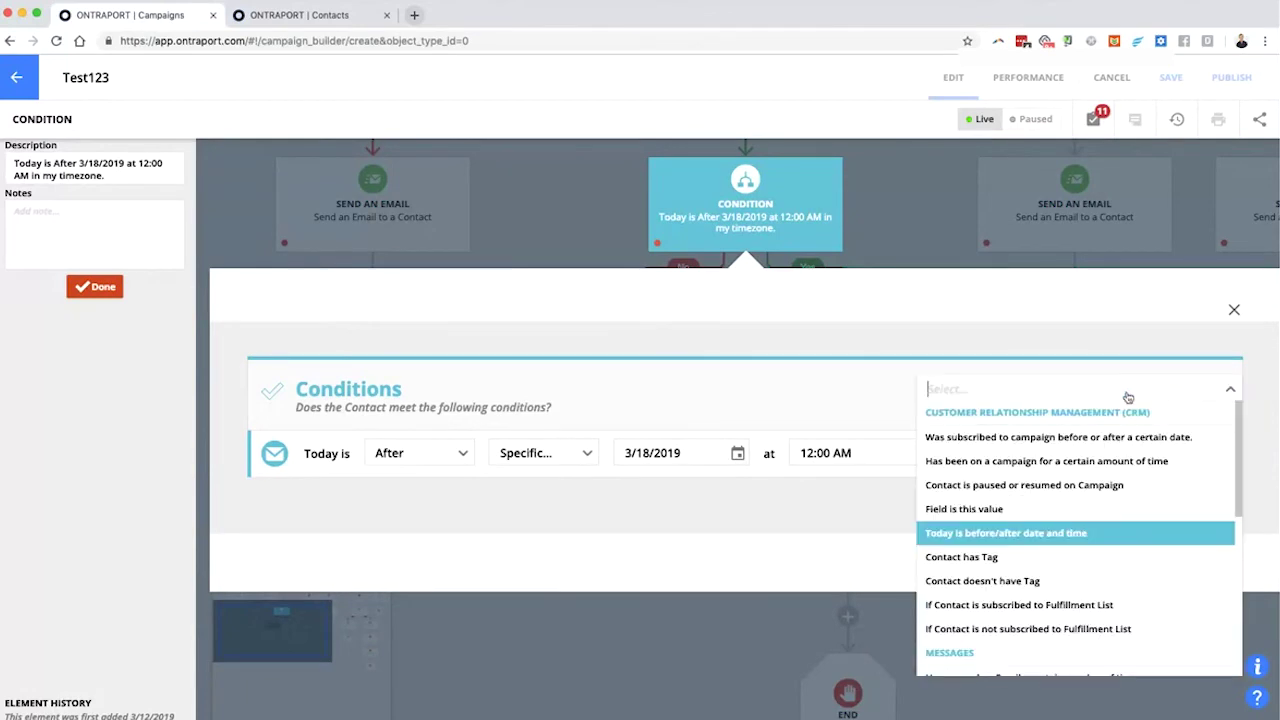
click(783, 542)
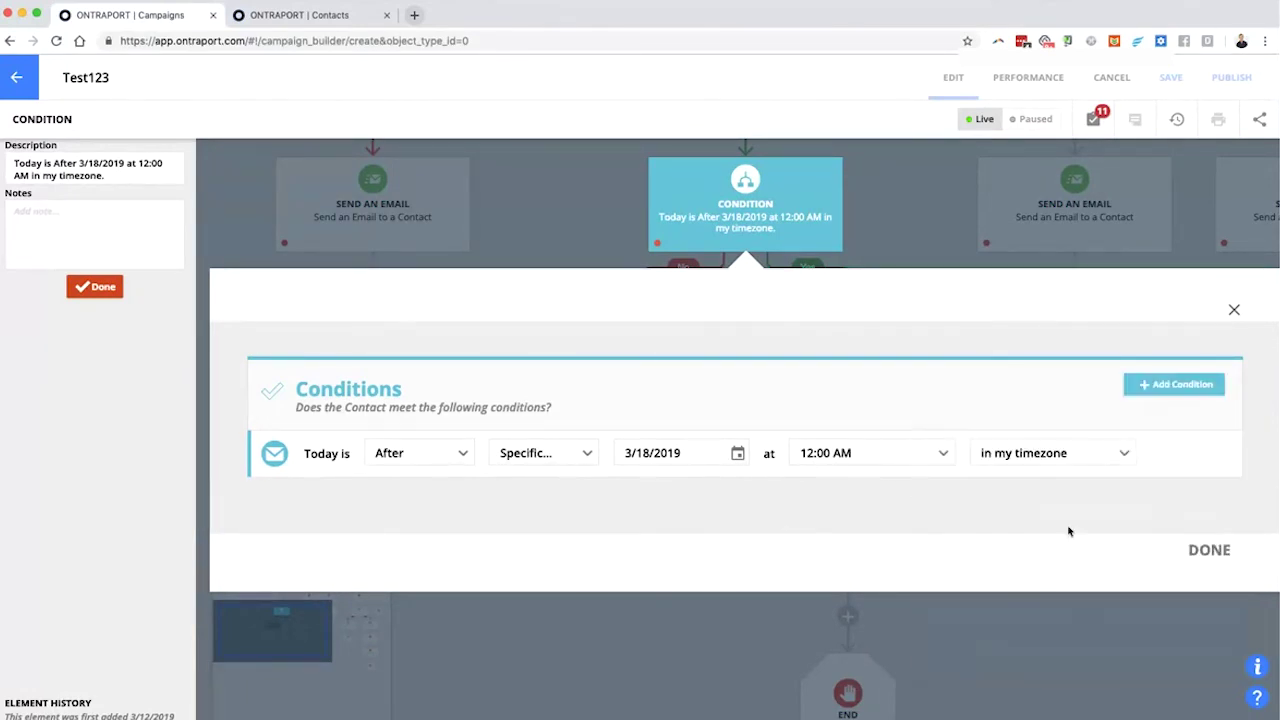
click(1182, 392)
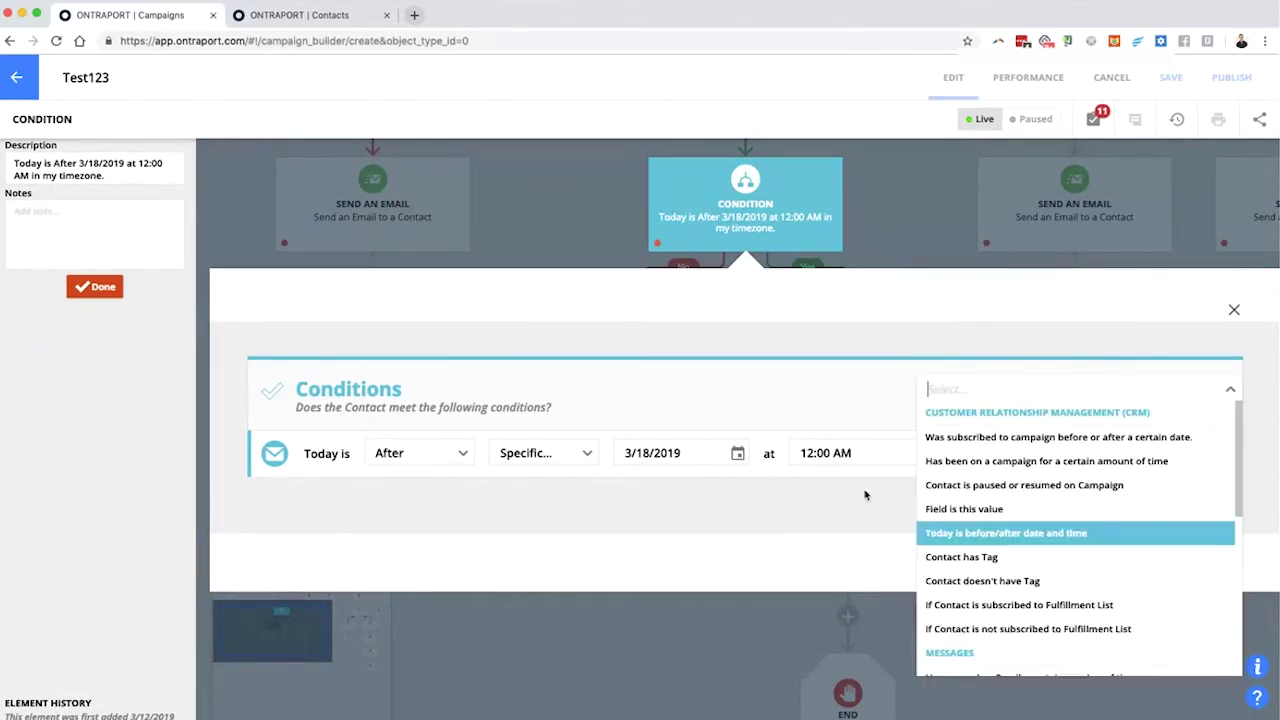
click(1028, 536)
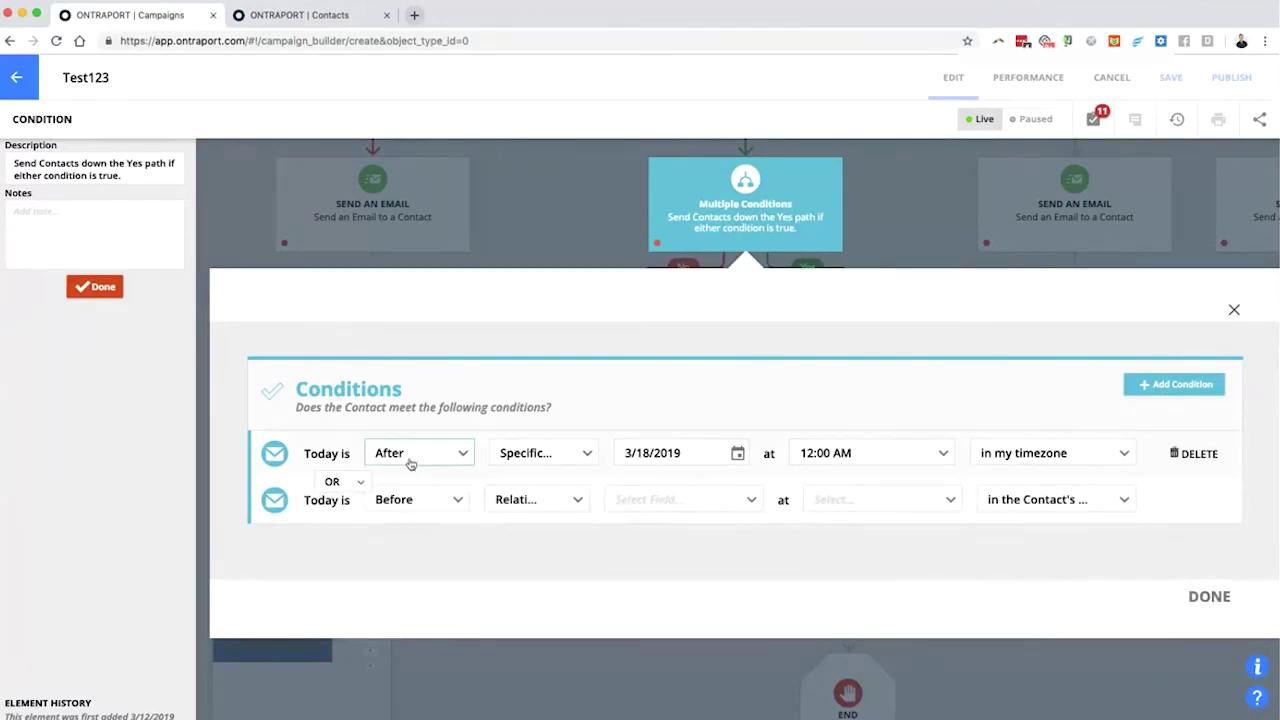
click(517, 500)
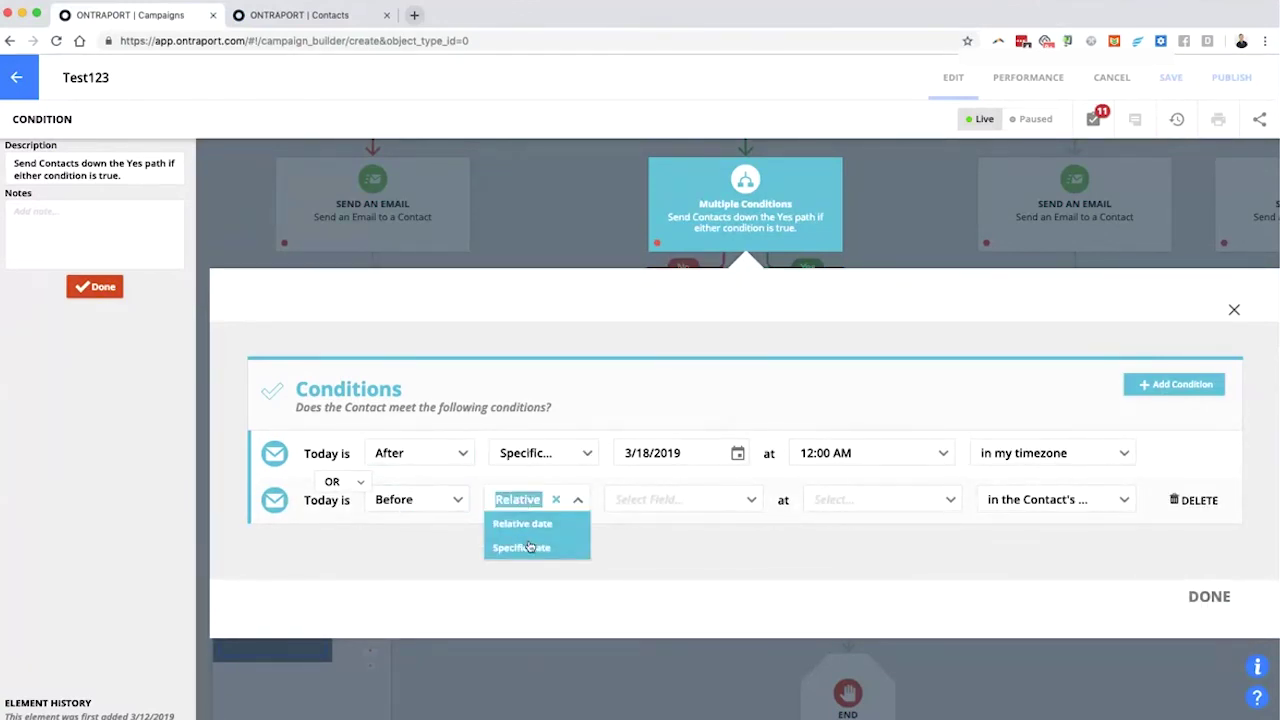
click(528, 546)
Set the Before rule to 3/23/2019 at 12:00 AM in my timezone and finish editing the Condition.
click(677, 494)
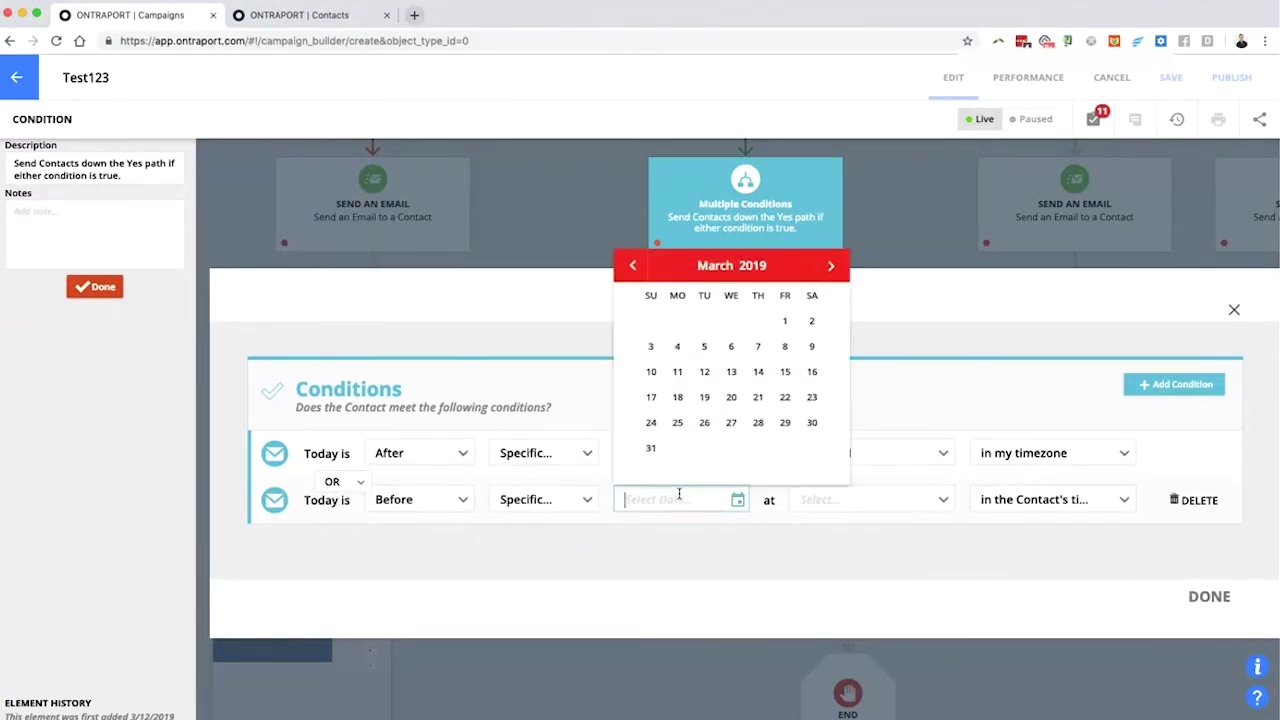
click(803, 406)
click(830, 500)
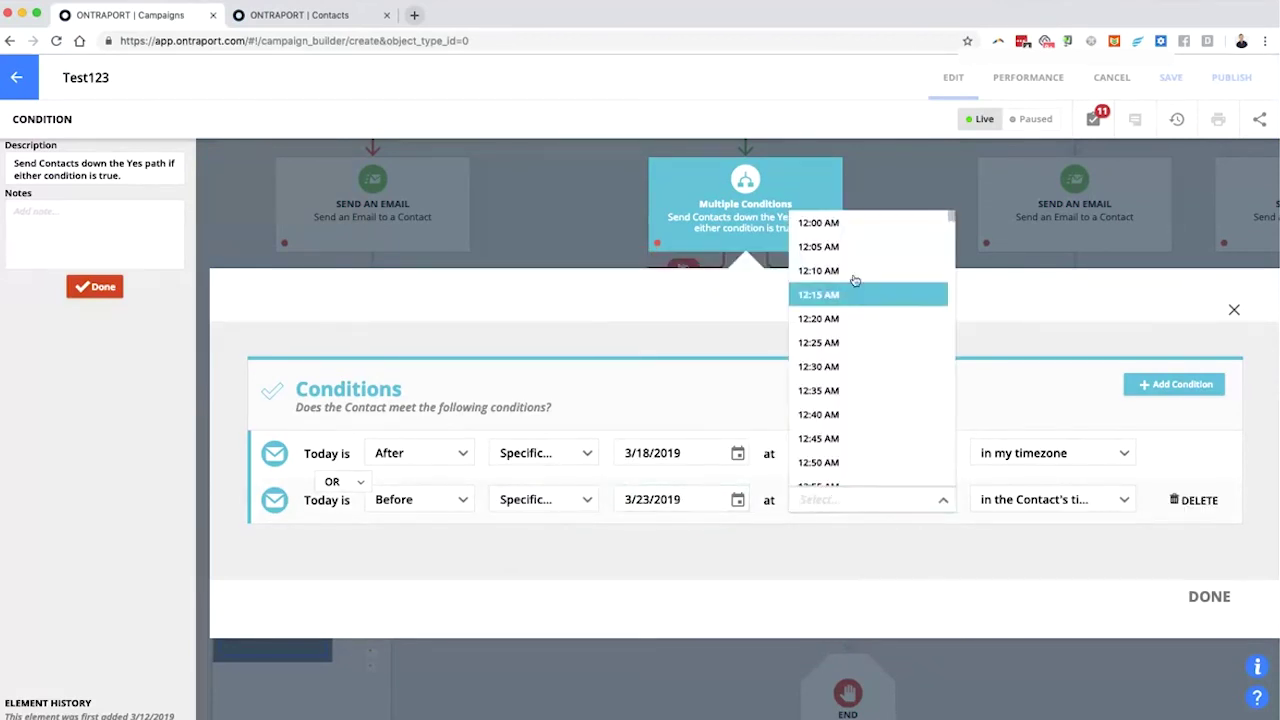
click(839, 228)
click(1017, 504)
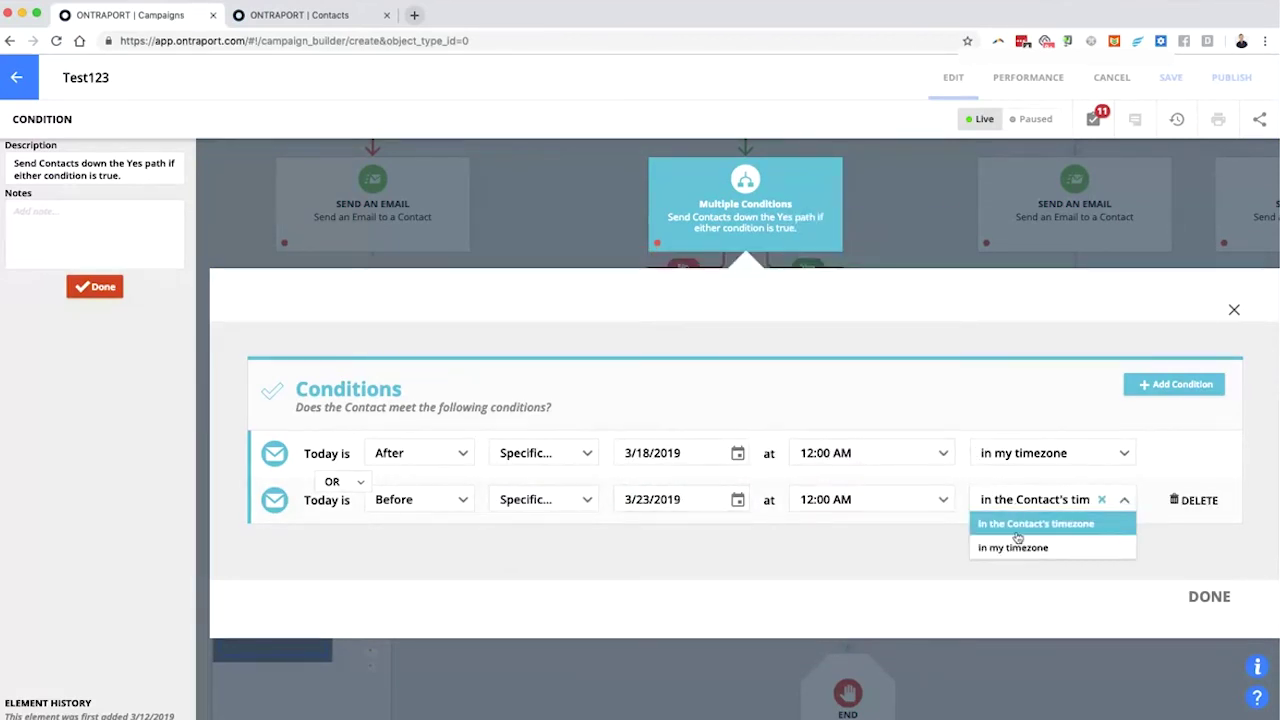
click(1014, 547)
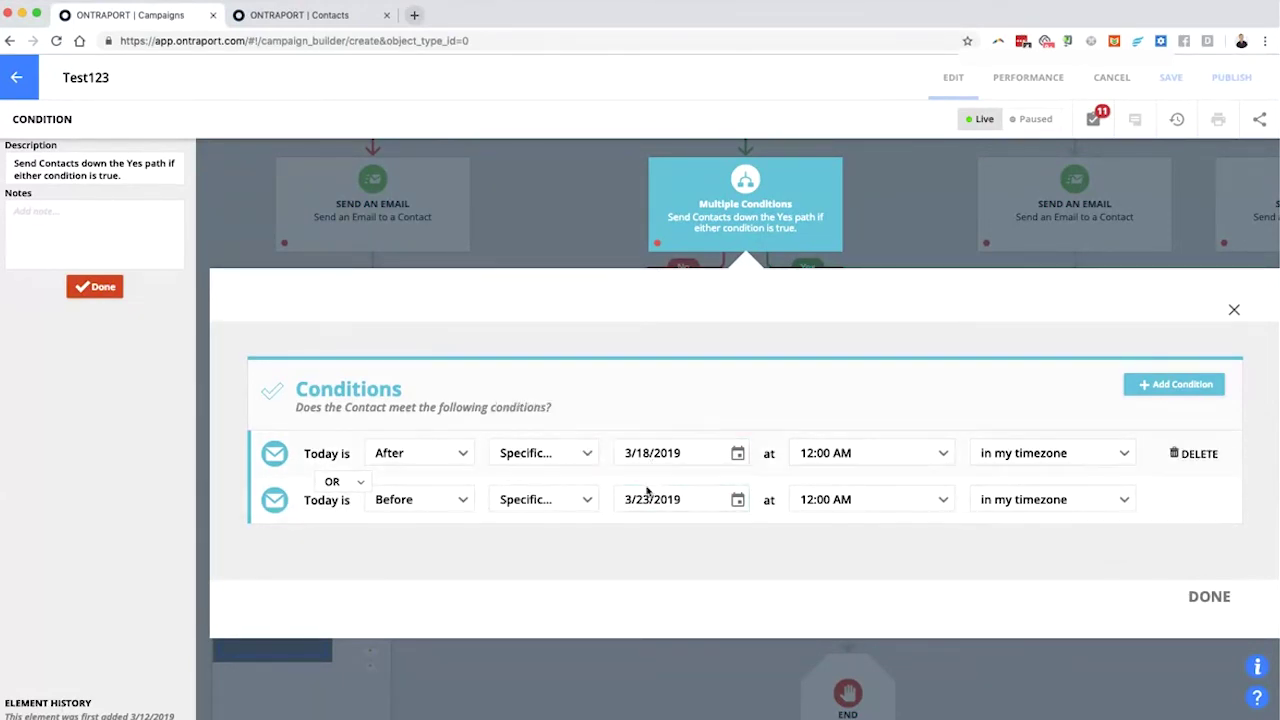
click(1207, 597)
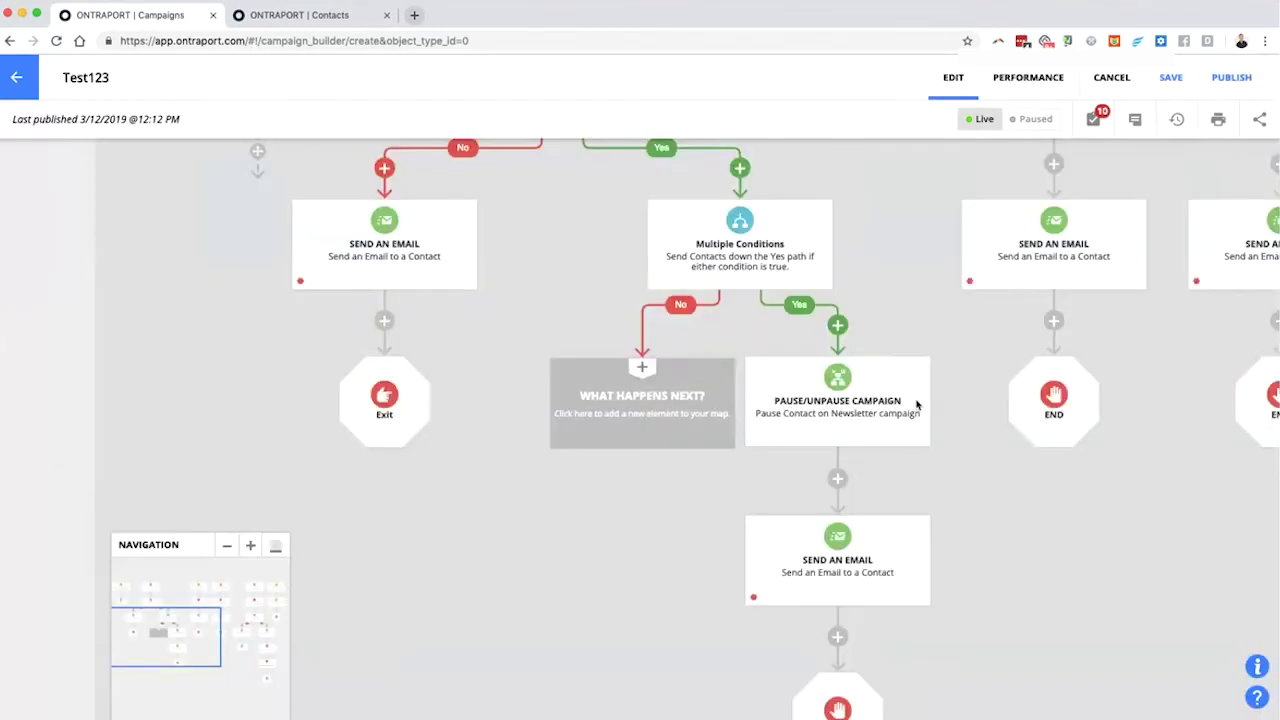
Move the Pause/Unpause Campaign element and all following items to the Multiple Conditions No path, and add a Go To on its Yes path.
drag(797, 446, 610, 484)
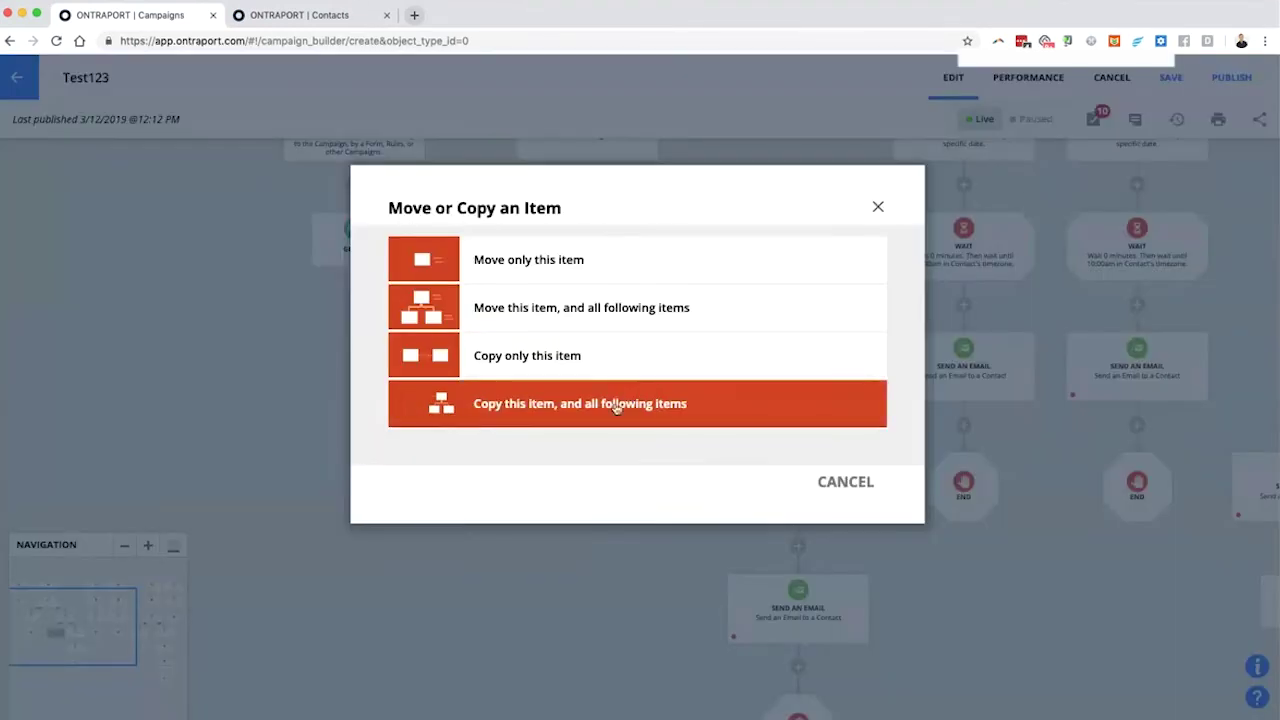
click(537, 314)
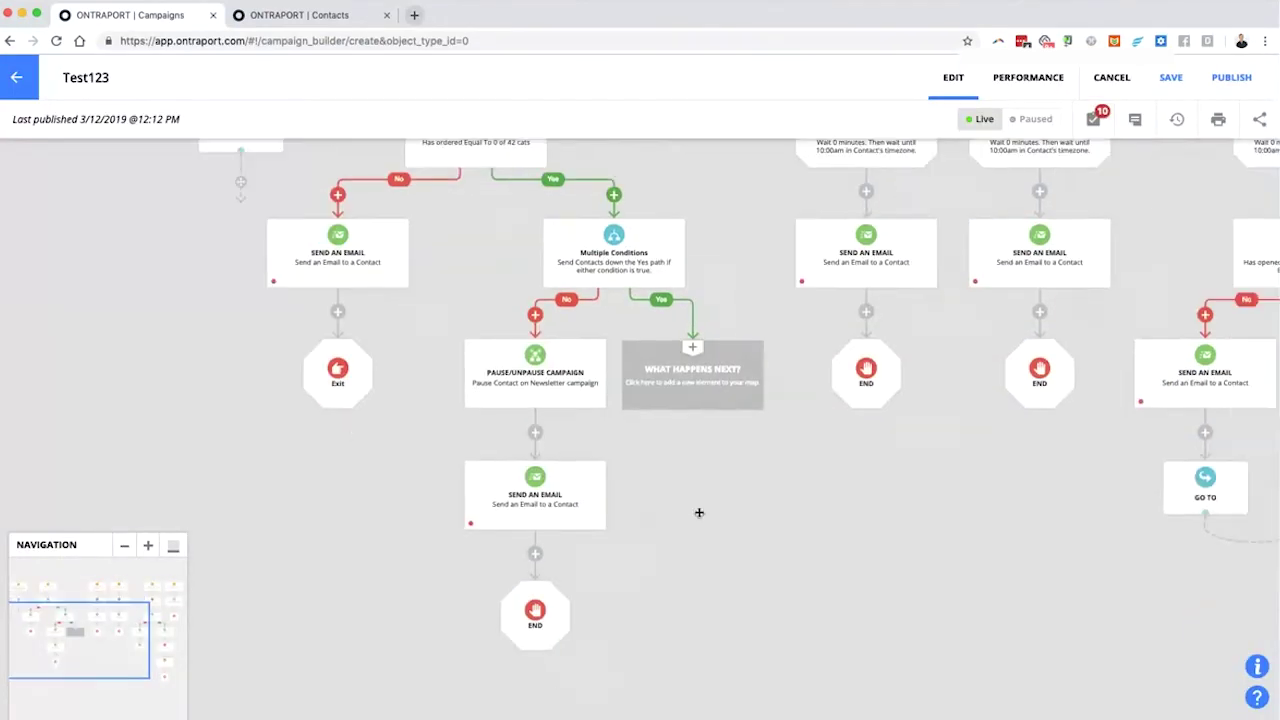
click(692, 396)
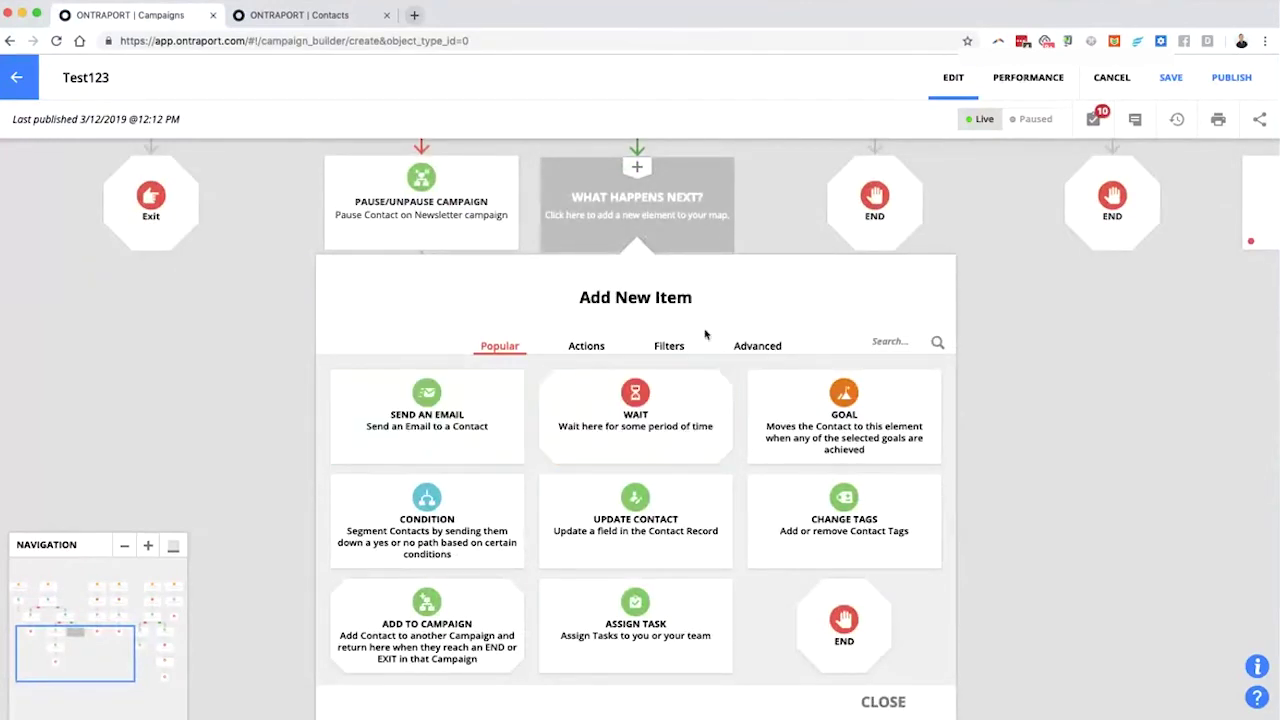
click(665, 350)
click(640, 432)
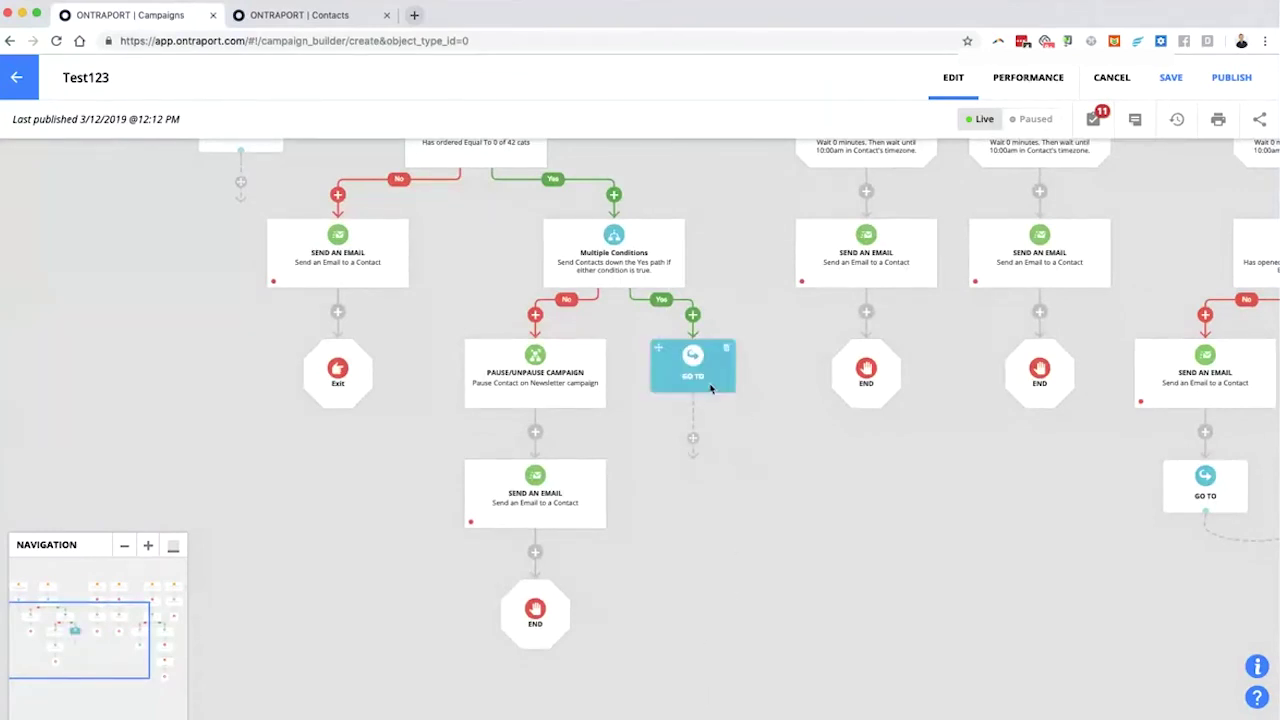
Connect the new Go To to the Wait element under the third "Today is a specific date" trigger.
drag(688, 428, 968, 165)
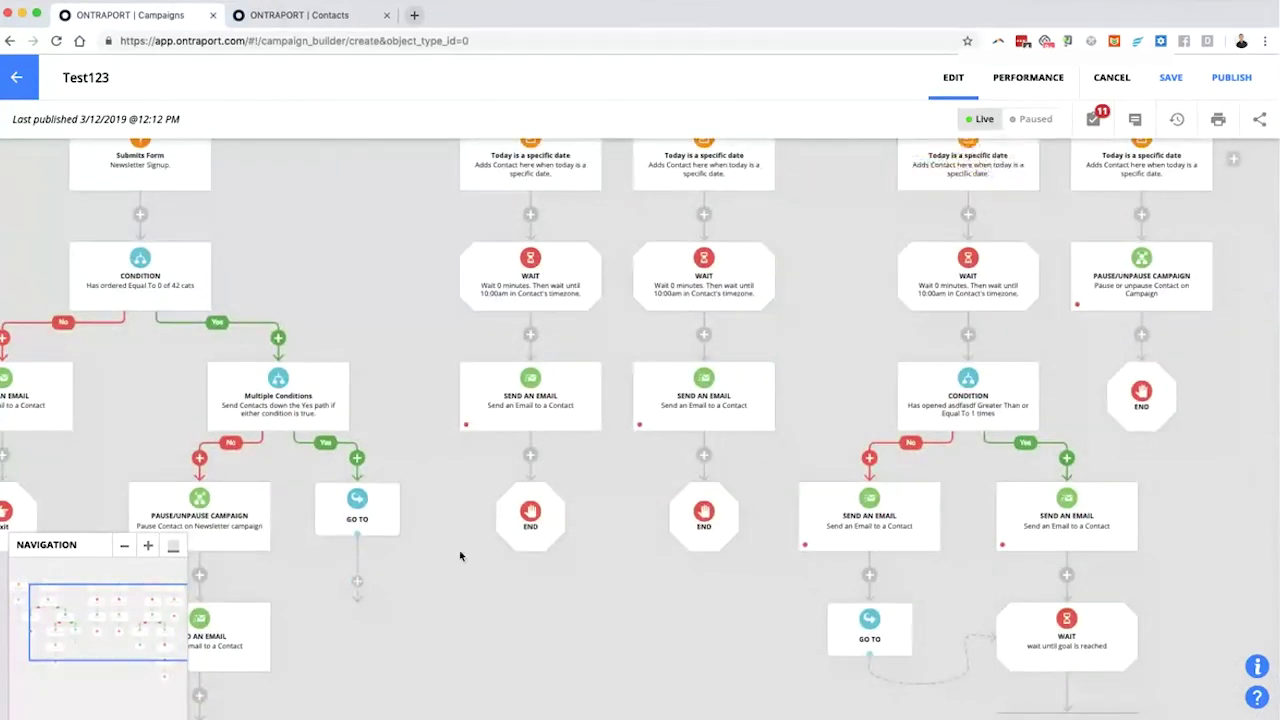
drag(358, 584, 950, 275)
scroll(640, 369, down, 5)
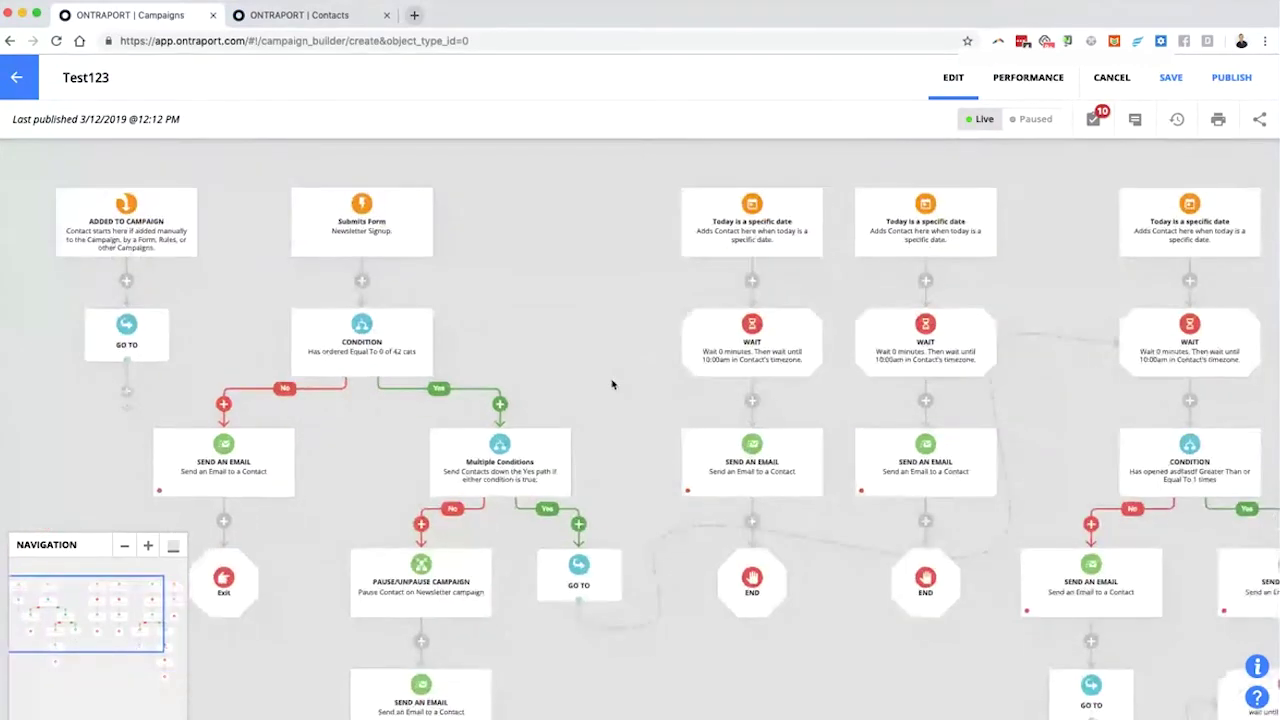
scroll(648, 427, down, 3)
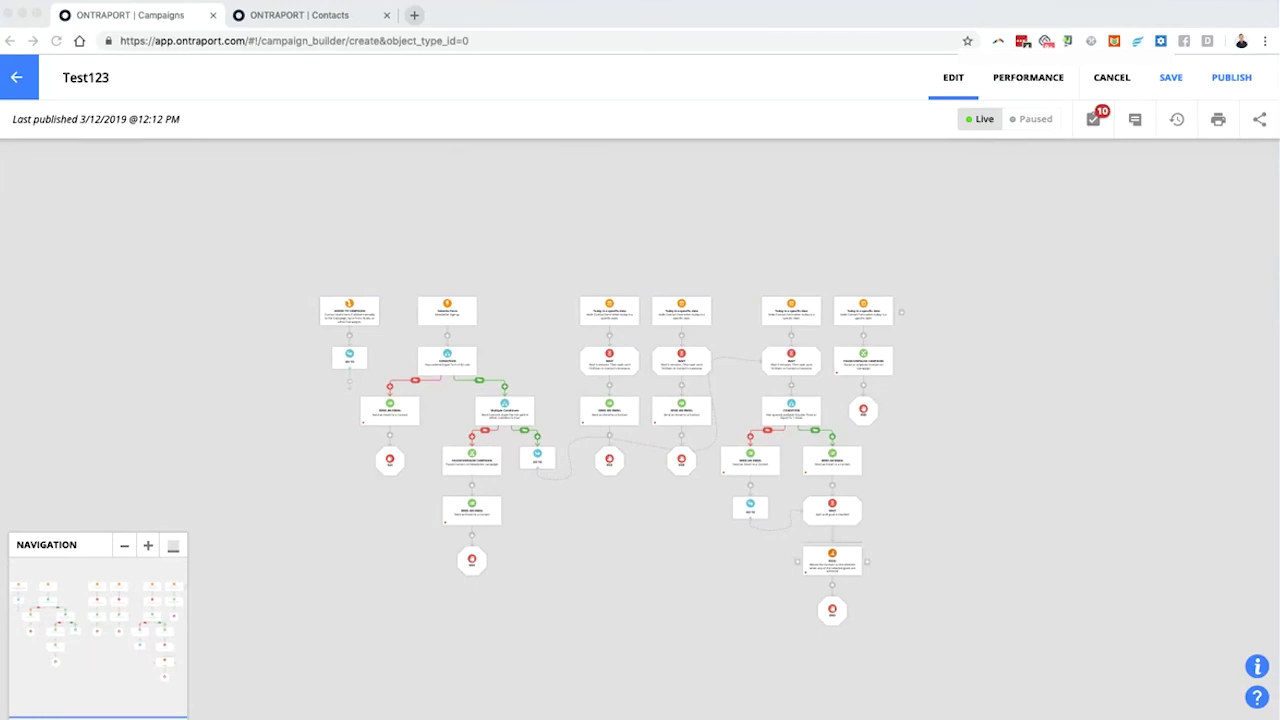
Add a note above the first two date triggers and replace its placeholder text with "THis amapgin is for that thing.".
click(518, 272)
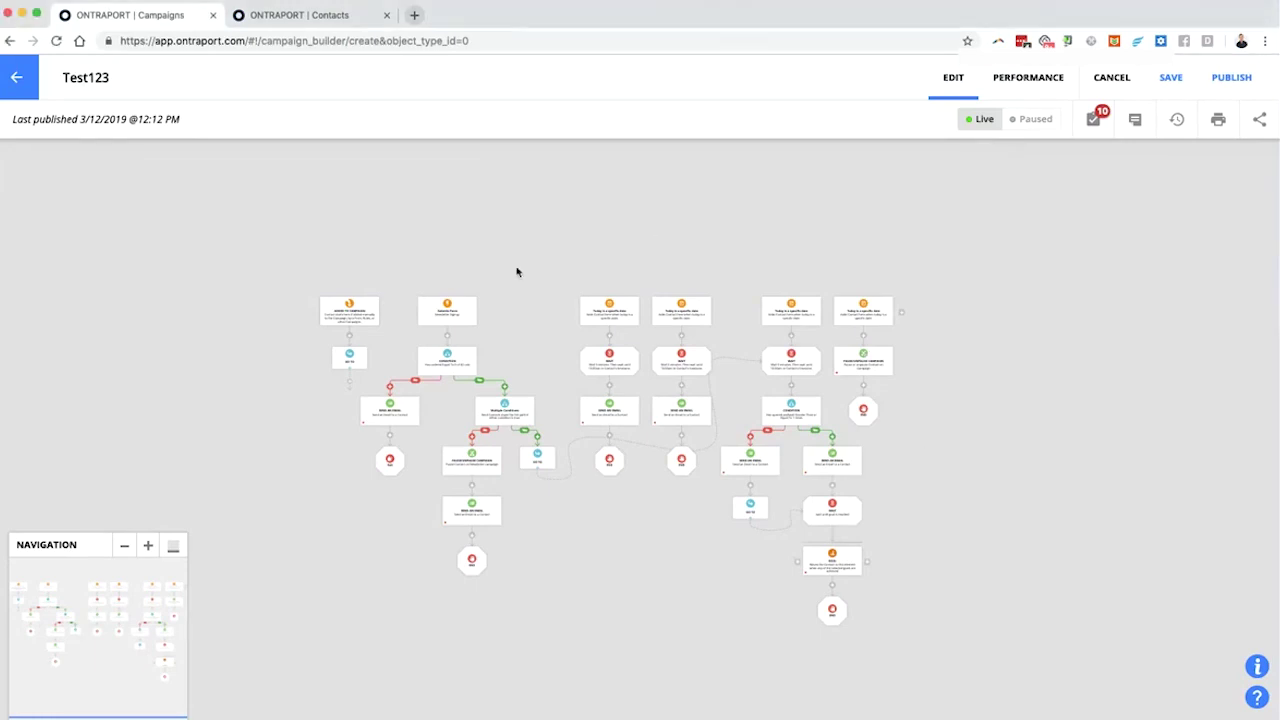
click(1135, 120)
drag(1049, 206, 385, 302)
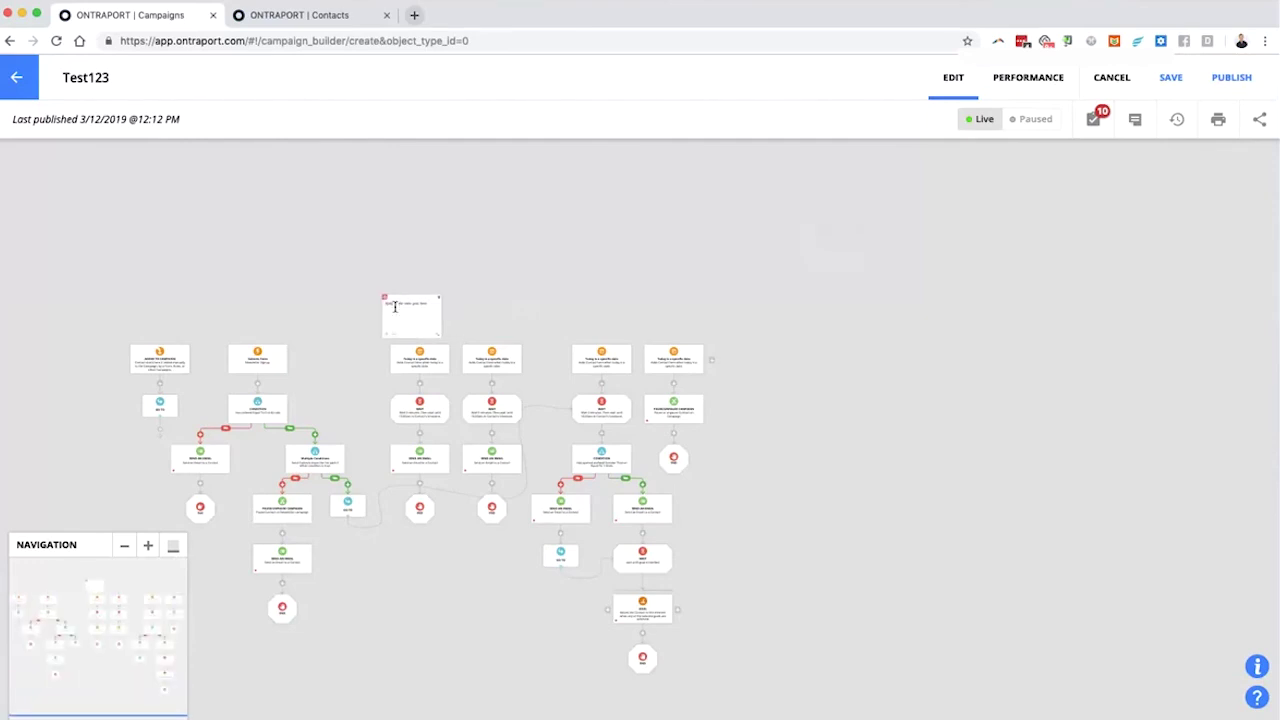
double_click(398, 301)
key(BackSpace)
click(580, 223)
click(420, 303)
Move the note down onto the first "Today is a specific date" trigger.
drag(386, 320, 389, 357)
scroll(400, 362, up, 2)
scroll(405, 364, up, 3)
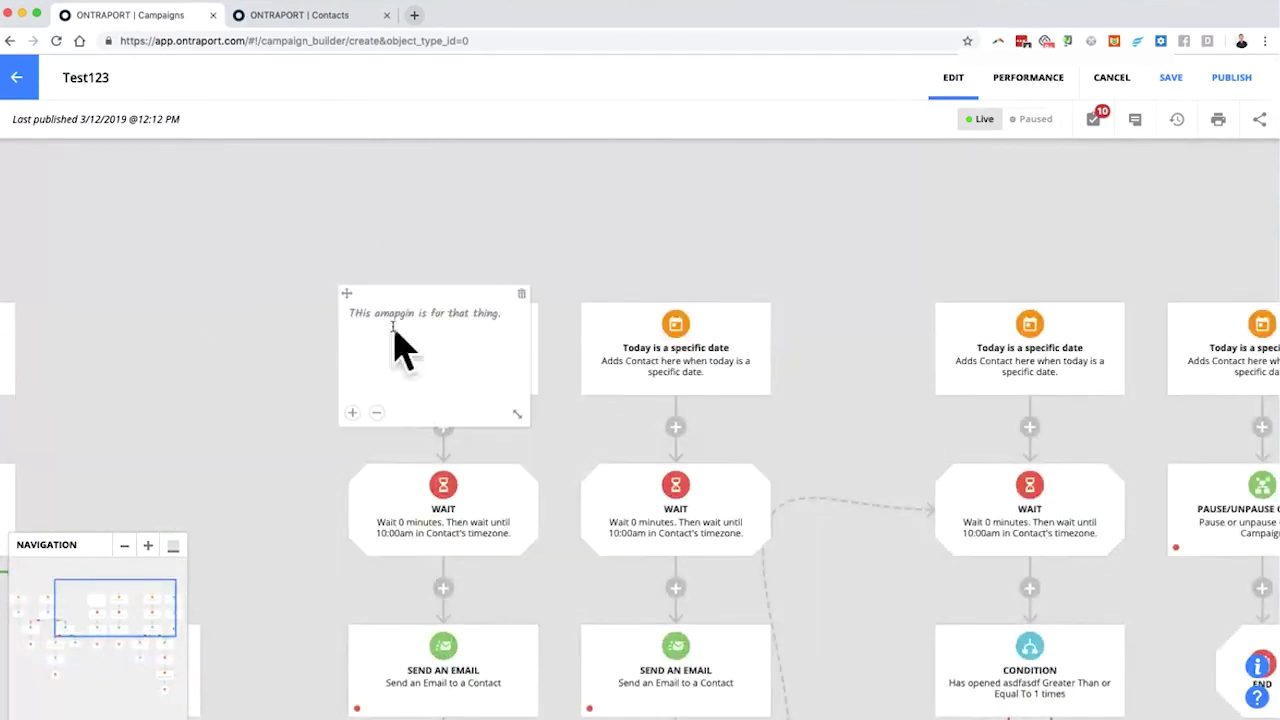
click(379, 314)
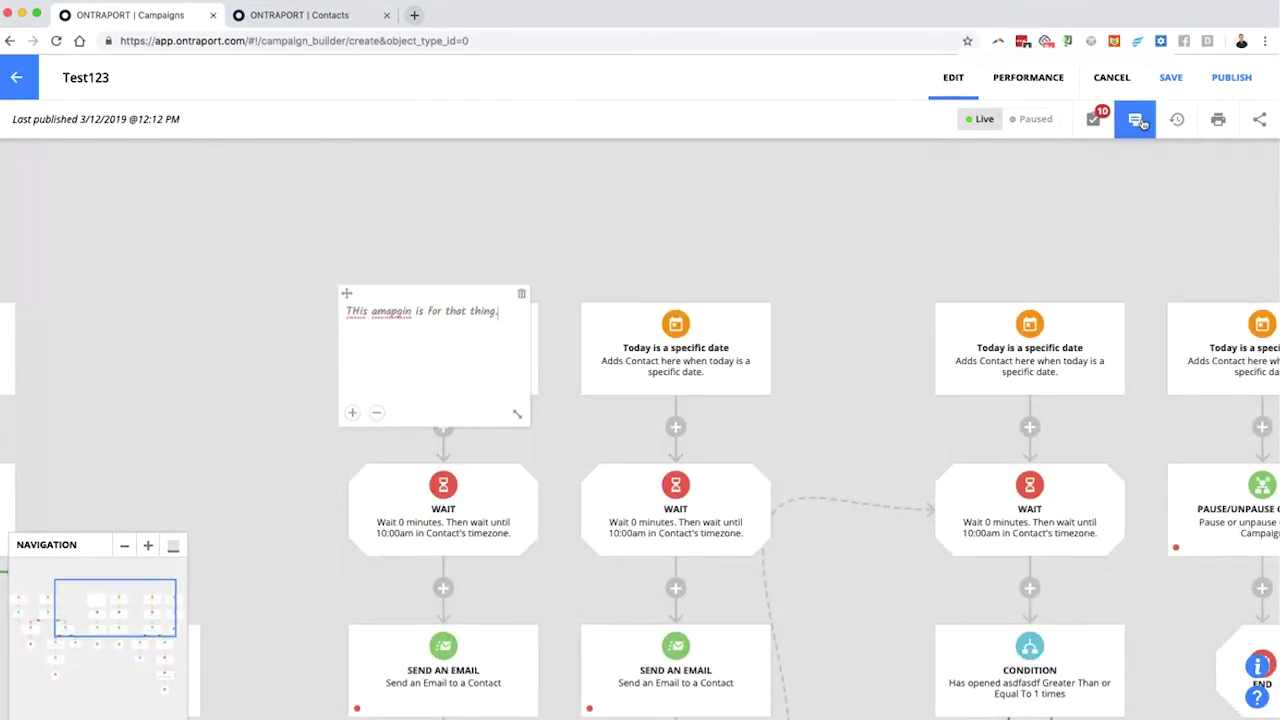
Show the campaign's checklist items beside the map.
click(1093, 119)
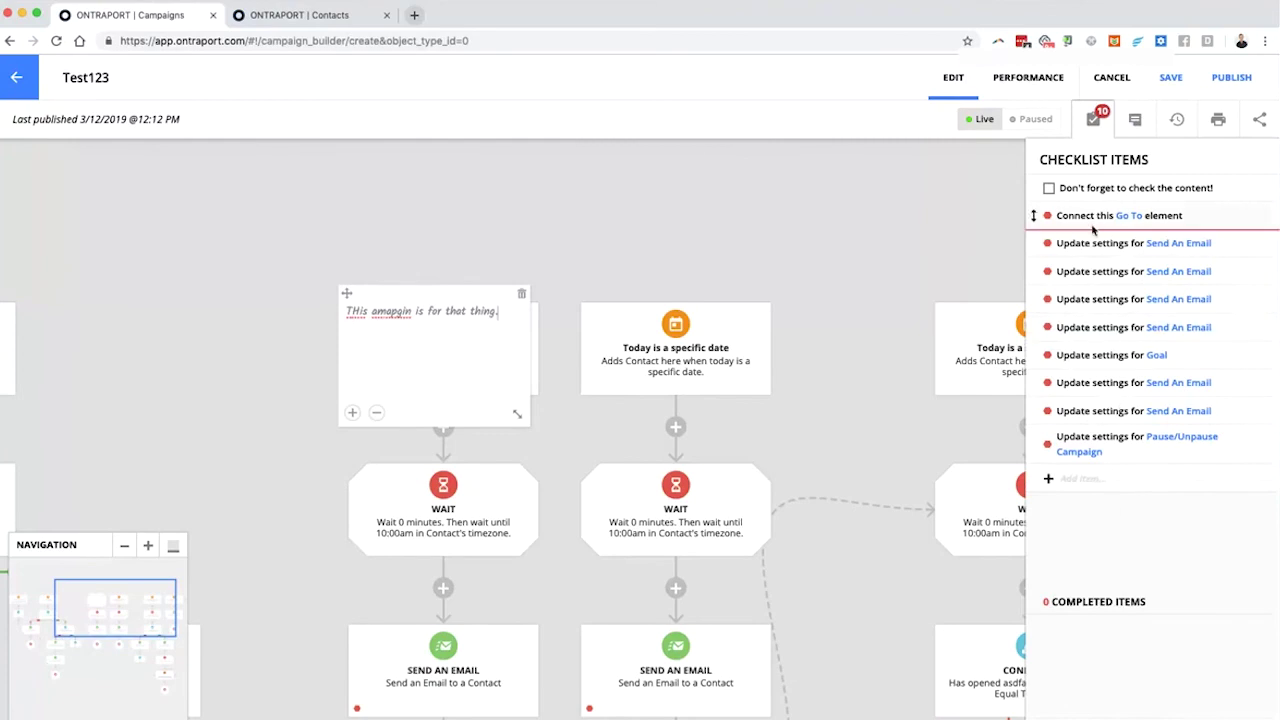
click(814, 249)
scroll(305, 425, down, 2)
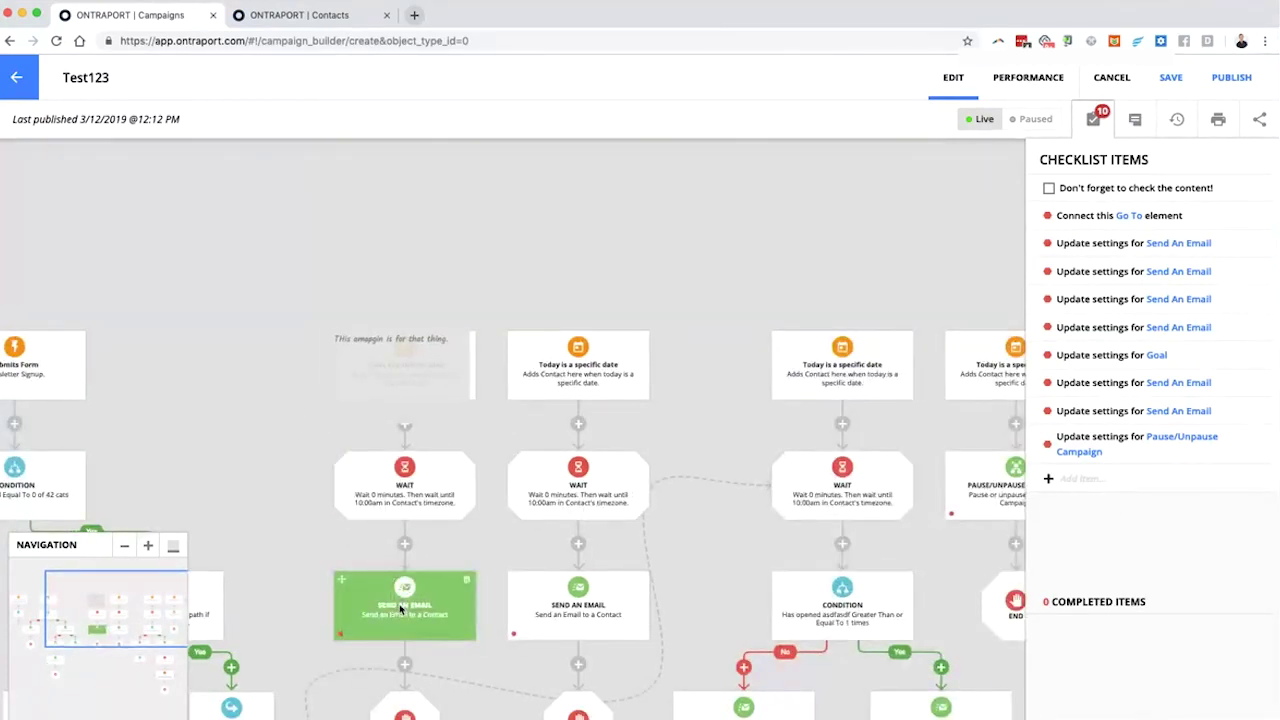
Add a new "Today is specific date" trigger after the last trigger on the map.
drag(677, 323, 386, 329)
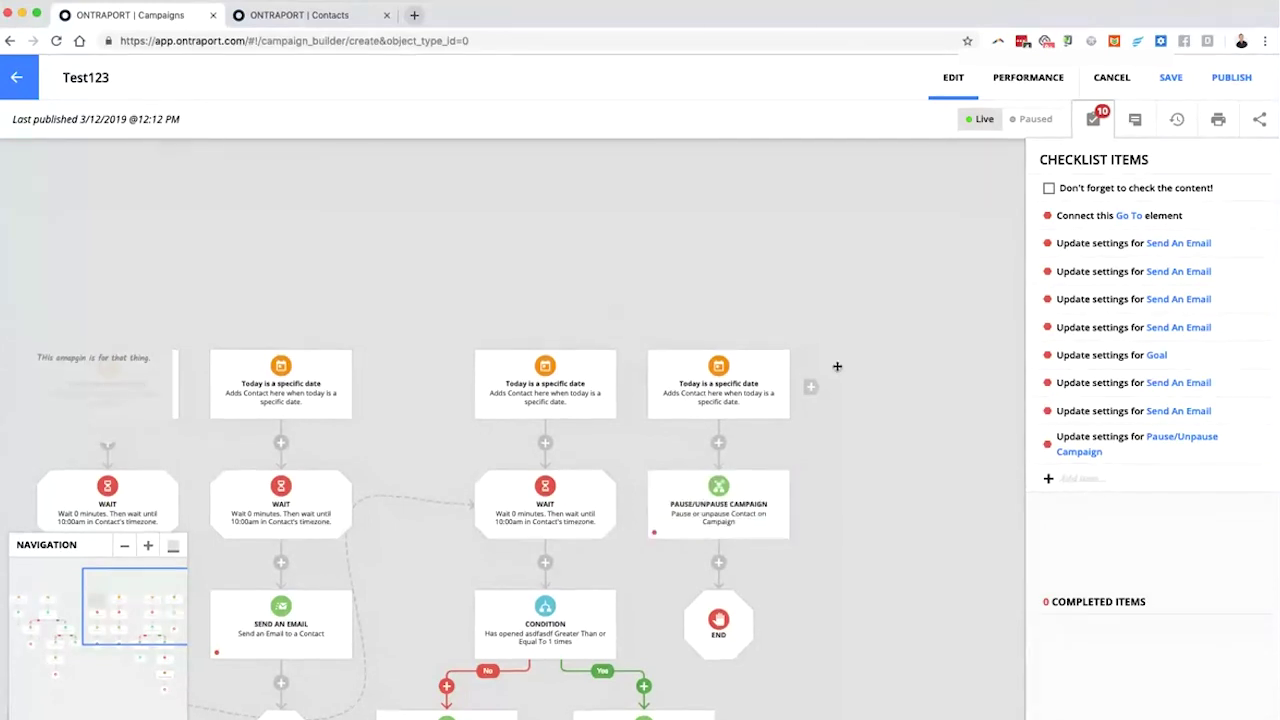
drag(834, 366, 337, 309)
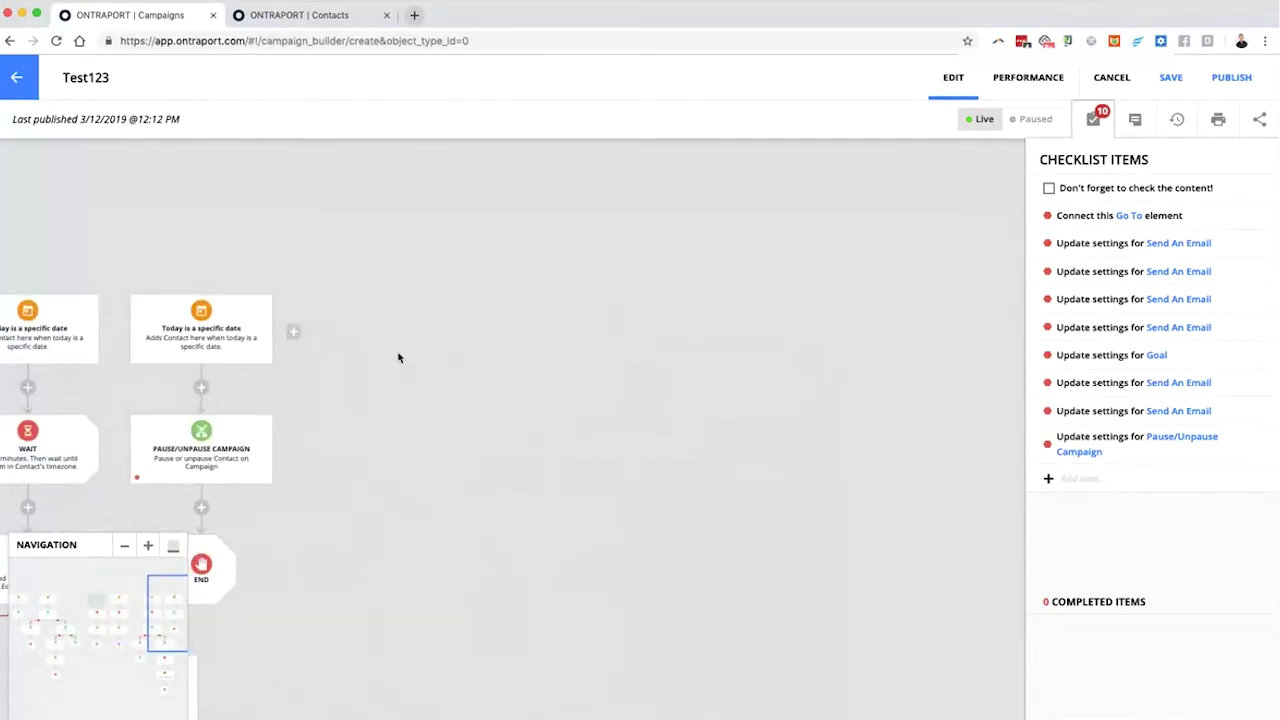
click(297, 338)
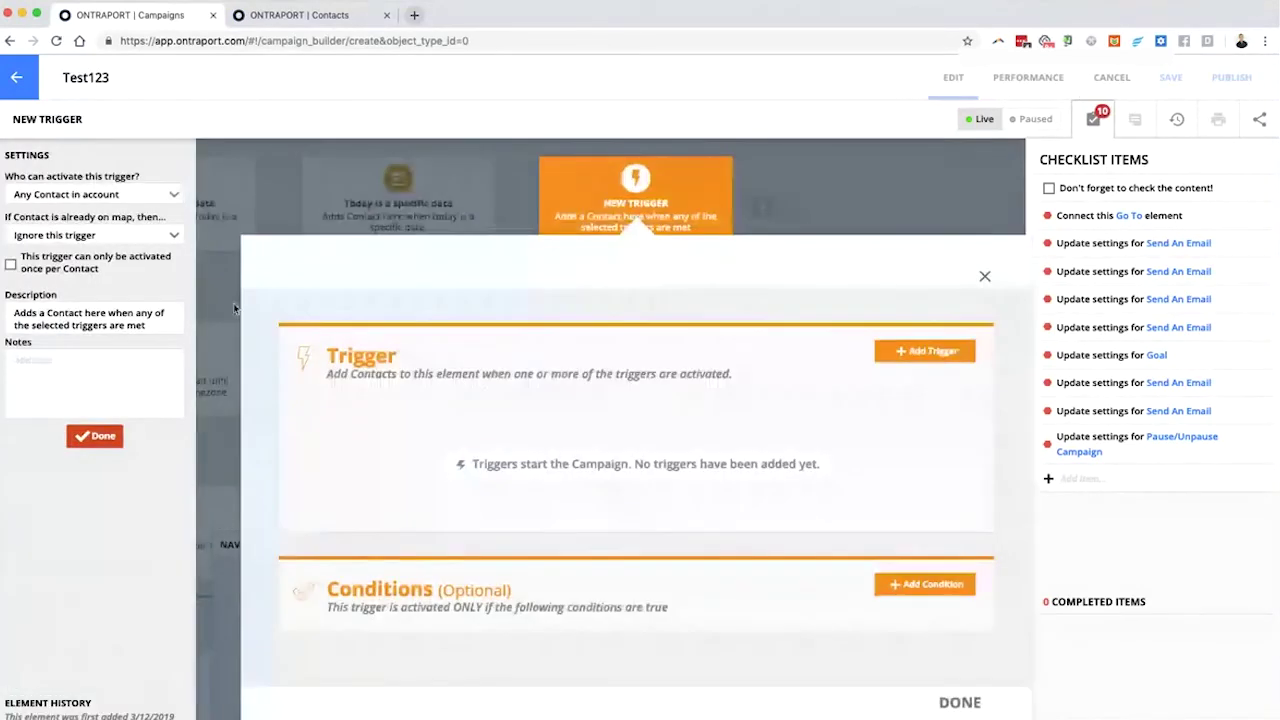
click(924, 351)
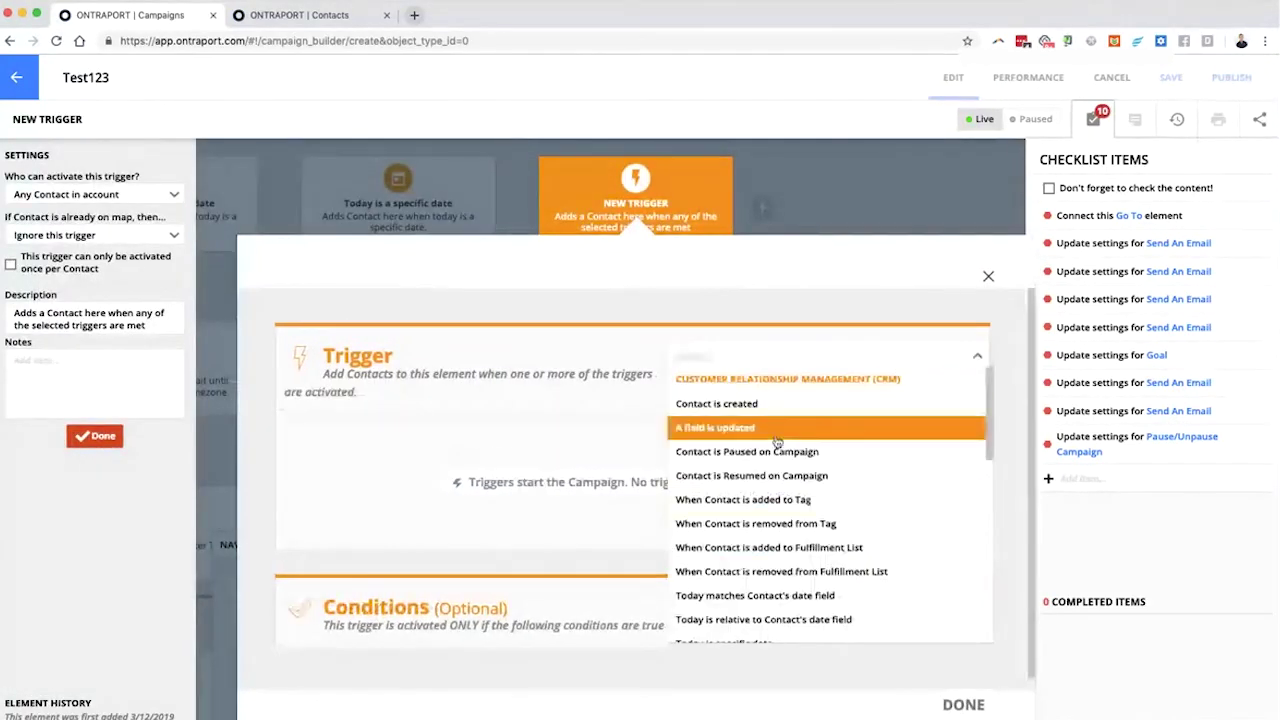
text(date)
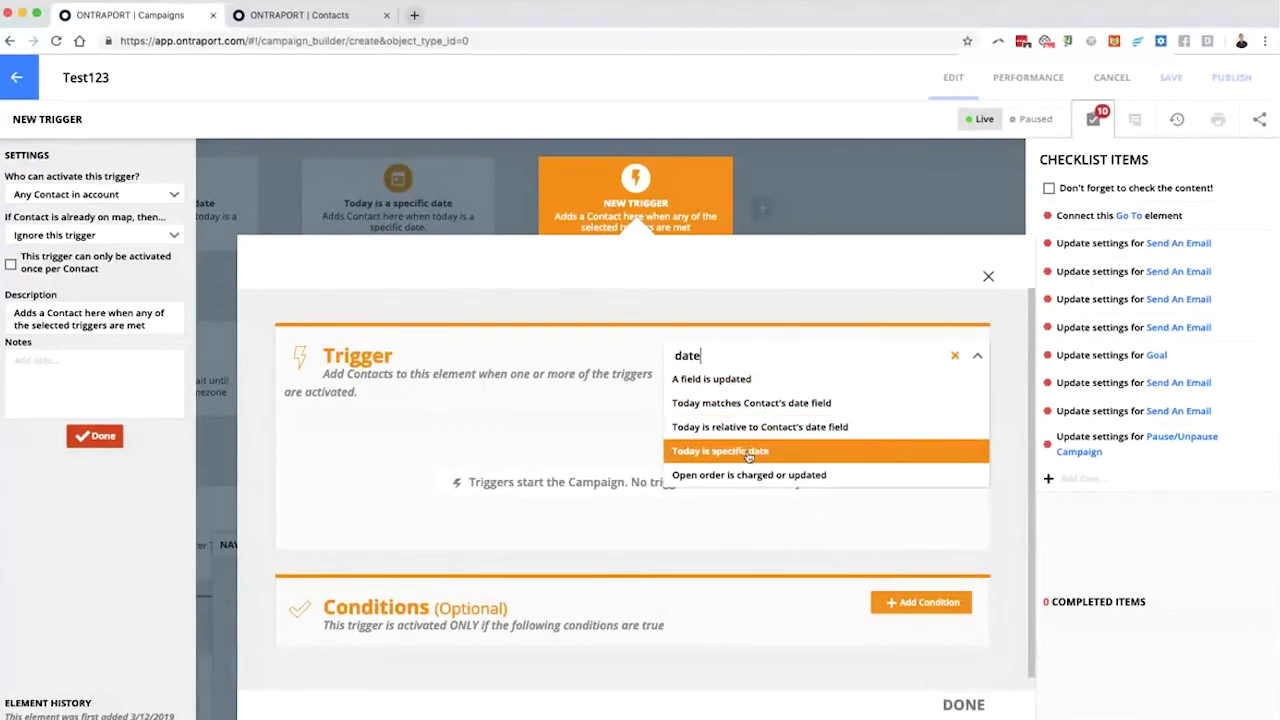
click(748, 451)
Set the new trigger's date to May 1, 2019 and finish editing it.
click(440, 420)
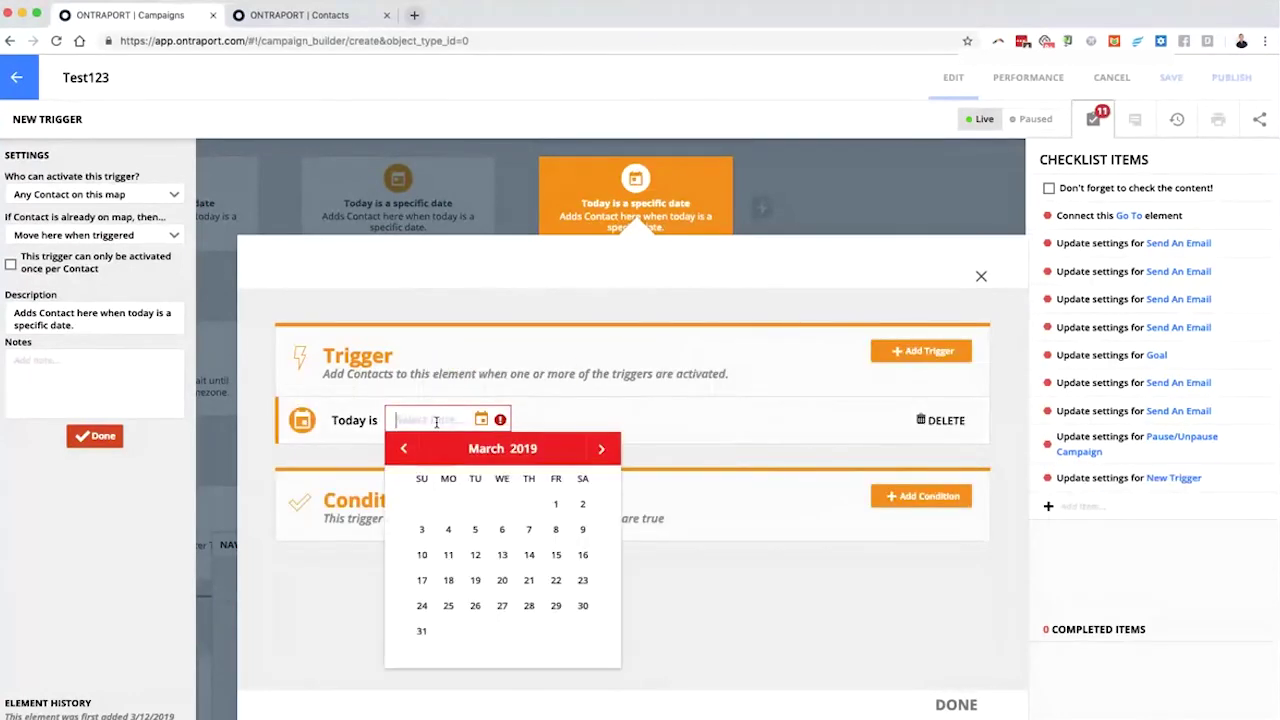
click(601, 448)
click(601, 448)
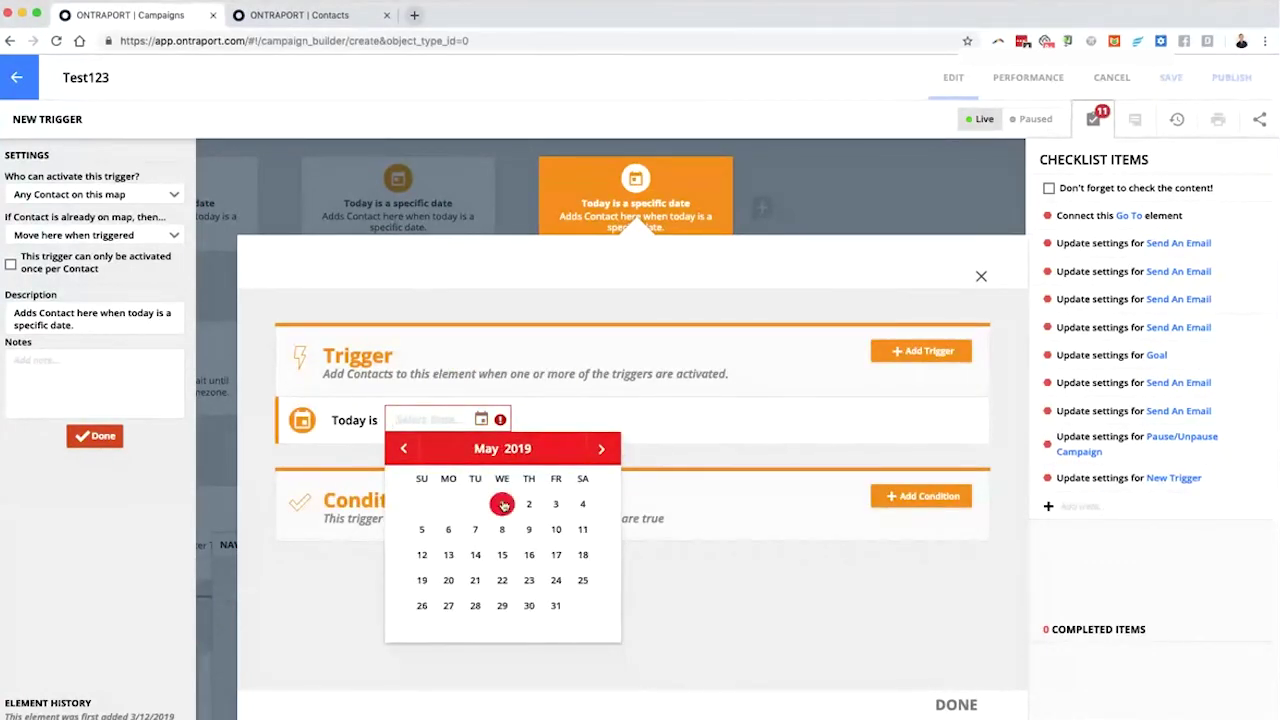
click(502, 504)
click(956, 704)
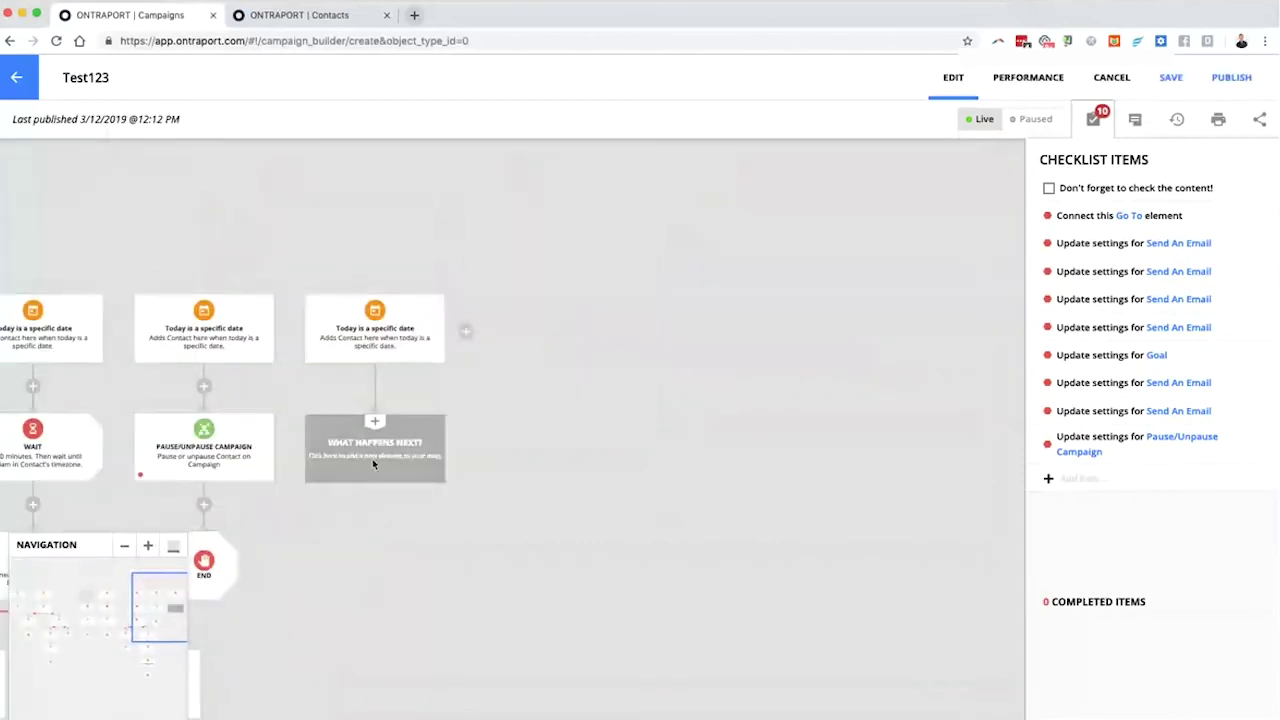
Add a Send an Email element under the new date trigger, followed by an End.
click(470, 430)
click(409, 411)
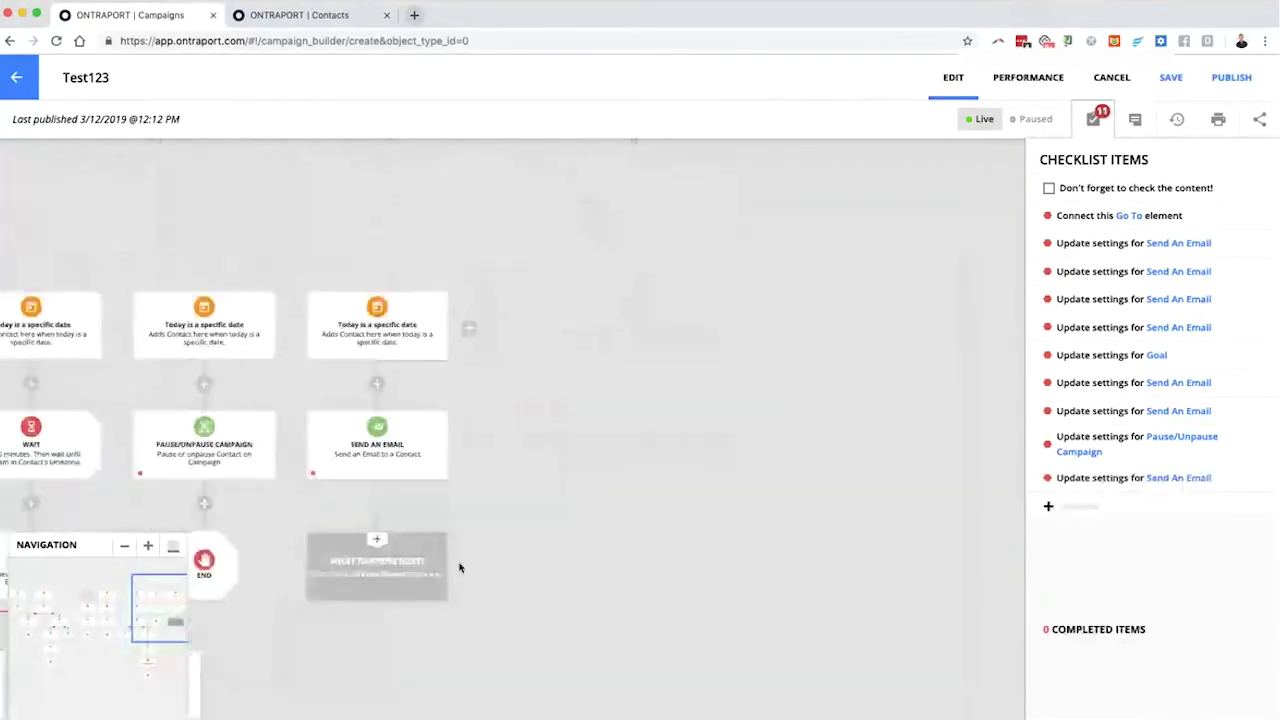
click(411, 574)
click(845, 615)
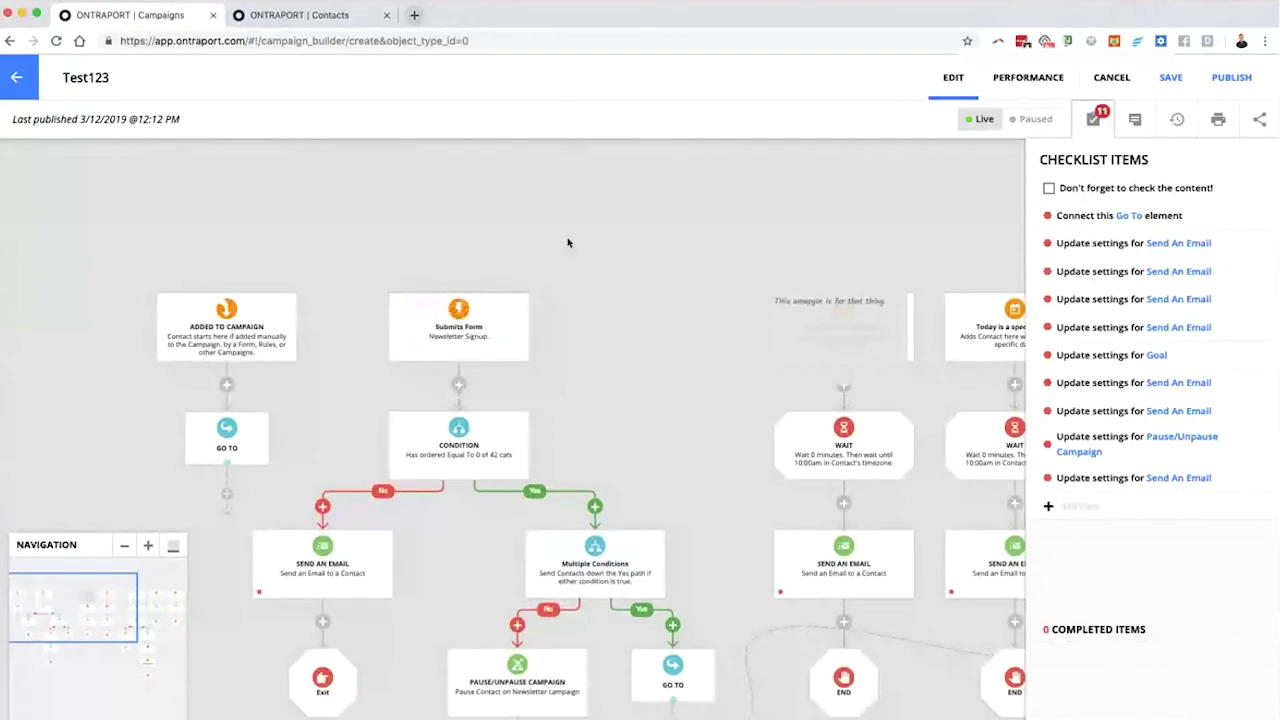
Examine the whole campaign map, from the form trigger's branches to the date triggers and their elements.
drag(566, 240, 193, 233)
drag(471, 231, 289, 254)
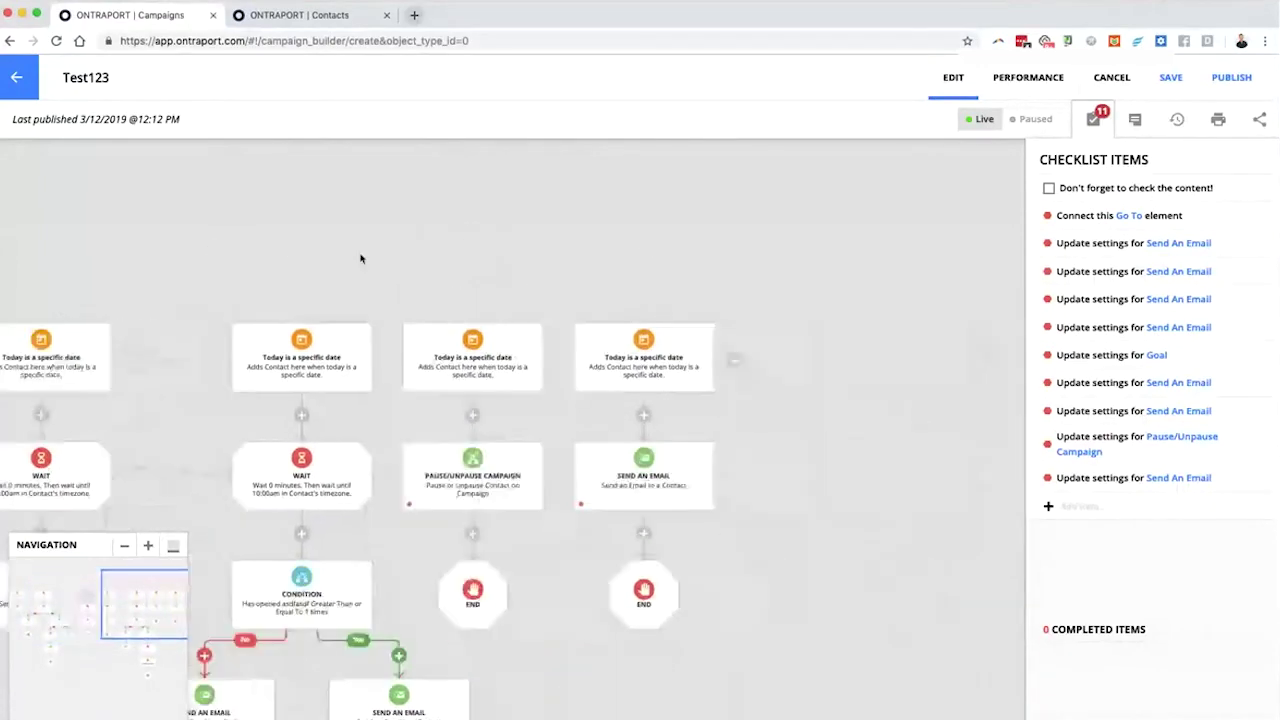
drag(493, 265, 331, 331)
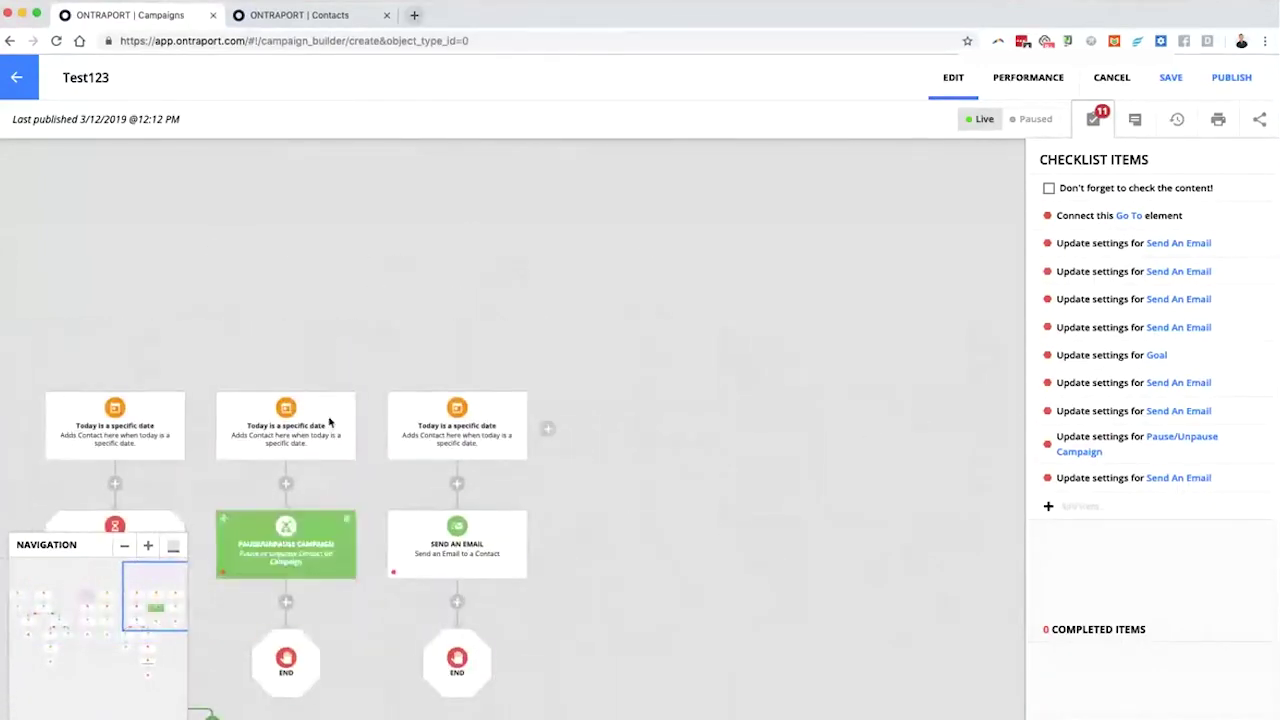
drag(717, 423, 869, 200)
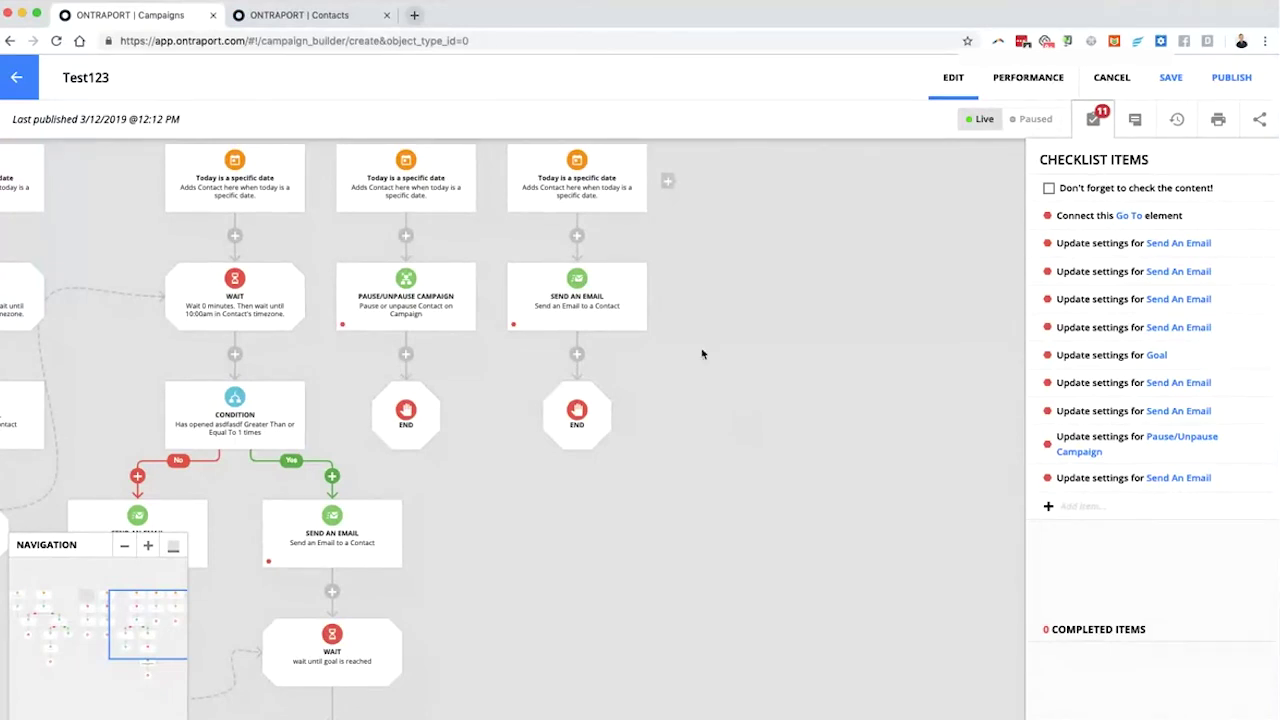
scroll(726, 366, down, 5)
scroll(731, 371, down, 5)
scroll(436, 380, up, 3)
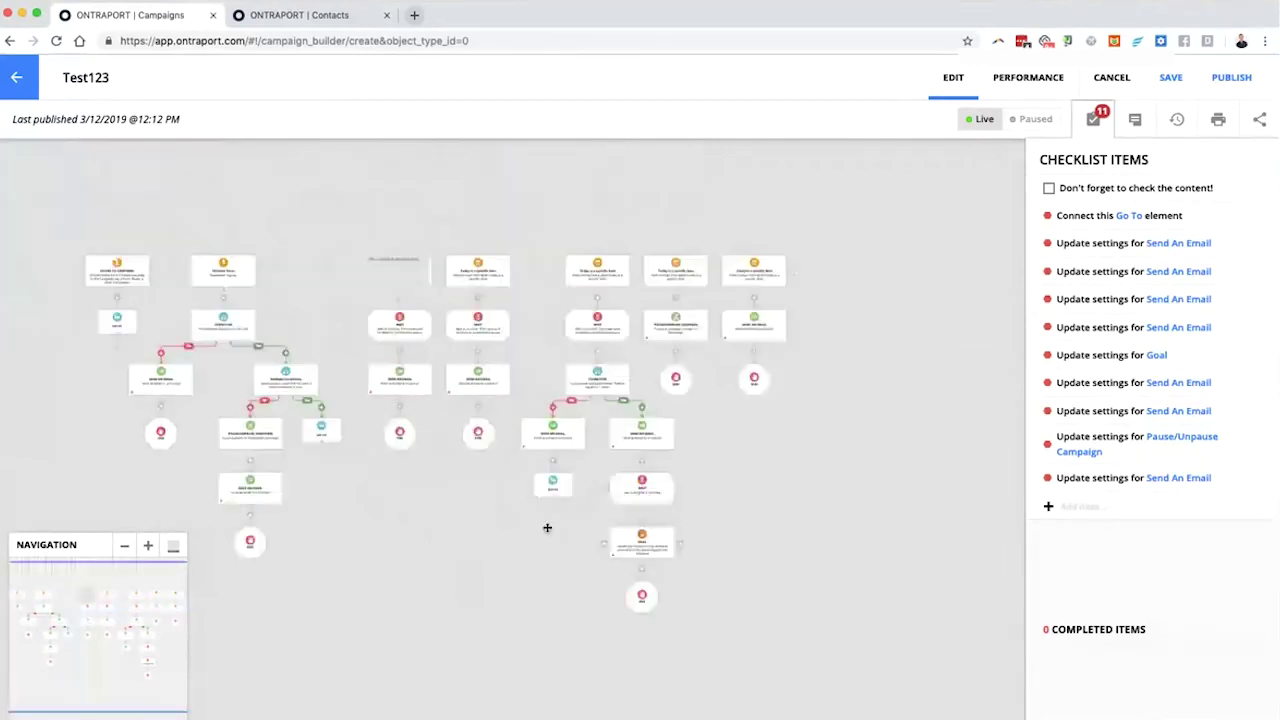
scroll(566, 506, down, 5)
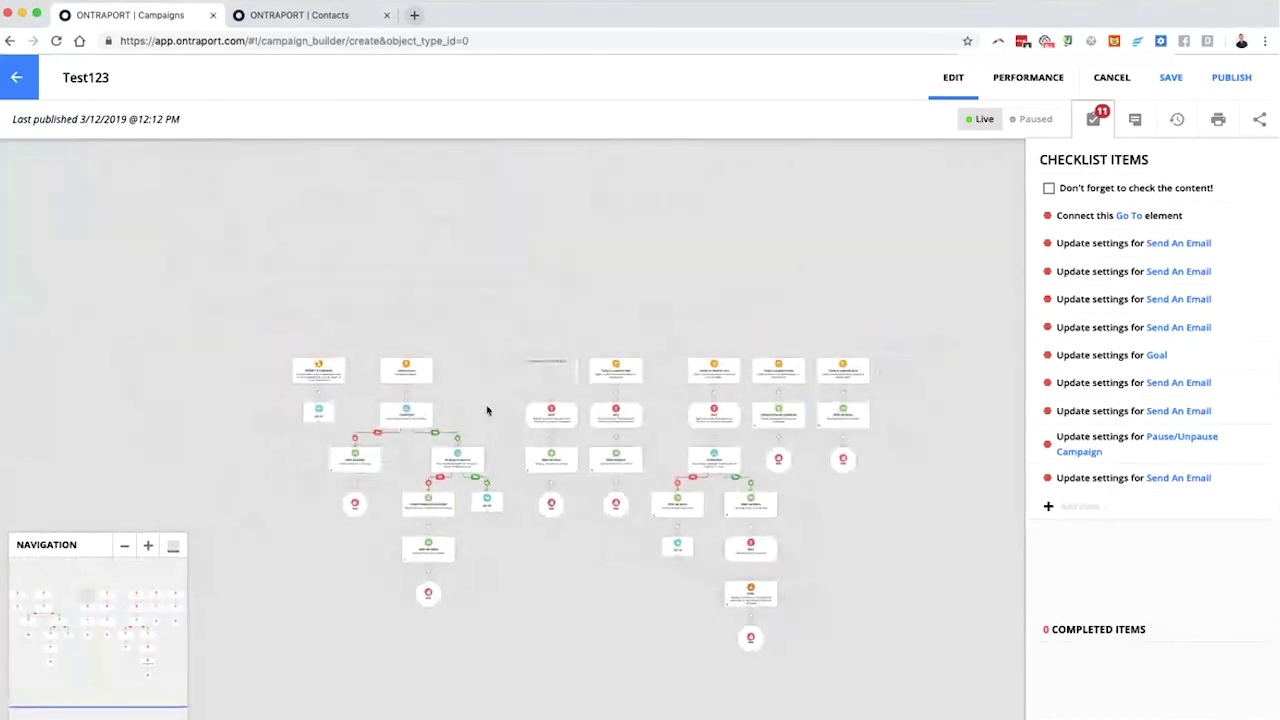